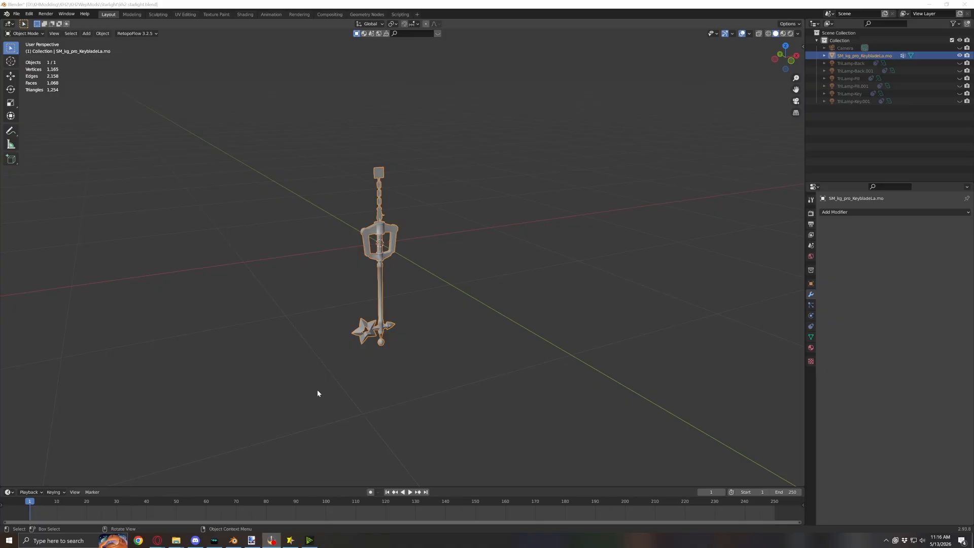
Examine the keyblade model from several angles, looking over its chain, guard, shaft and star-shaped teeth
scroll(325, 351, up, 6)
middle_drag(343, 342, 538, 347)
middle_drag(590, 235, 329, 198)
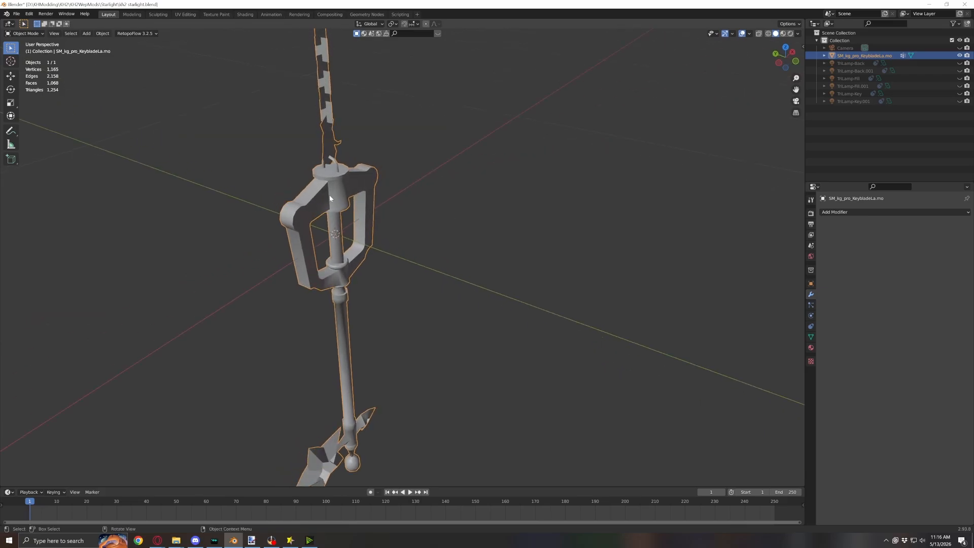
middle_drag(310, 270, 280, 343)
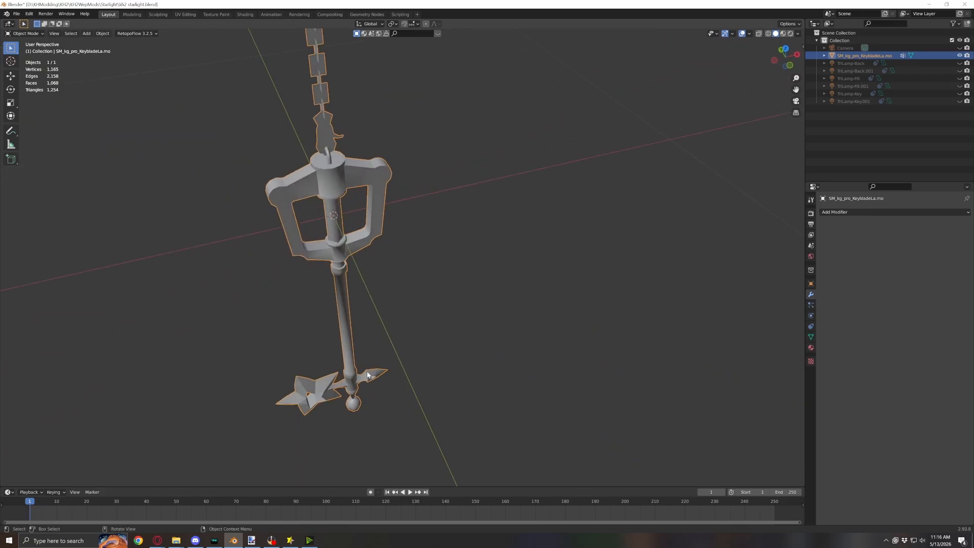
middle_drag(368, 374, 430, 340)
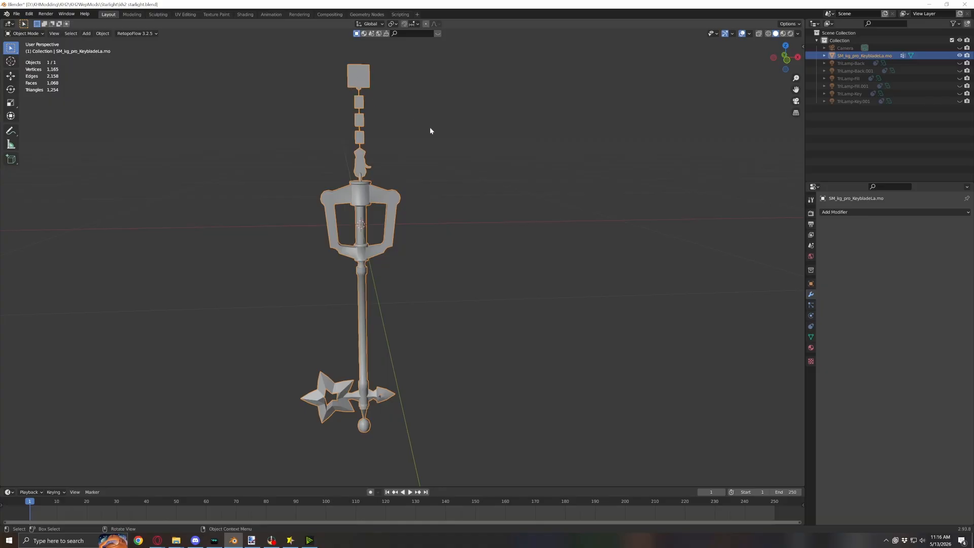
middle_drag(459, 161, 441, 209)
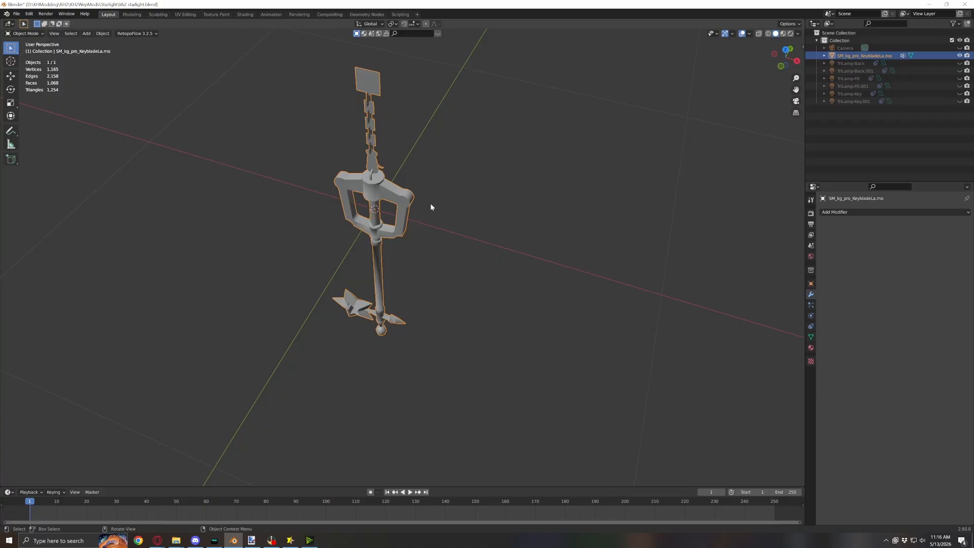
mouse_move(445, 234)
middle_down()
mouse_move(474, 206)
mouse_move(432, 241)
mouse_move(440, 218)
middle_up()
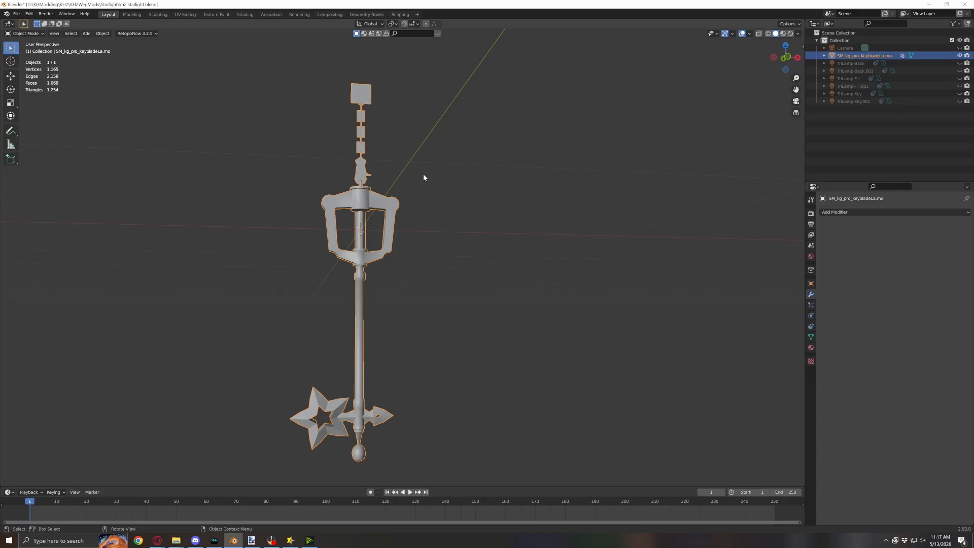
middle_drag(421, 170, 463, 220)
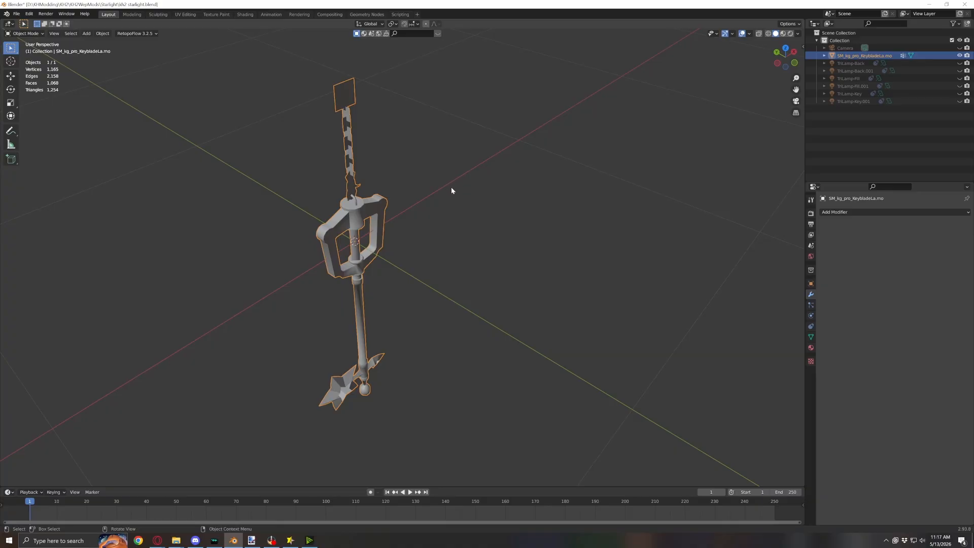
middle_drag(452, 191, 400, 188)
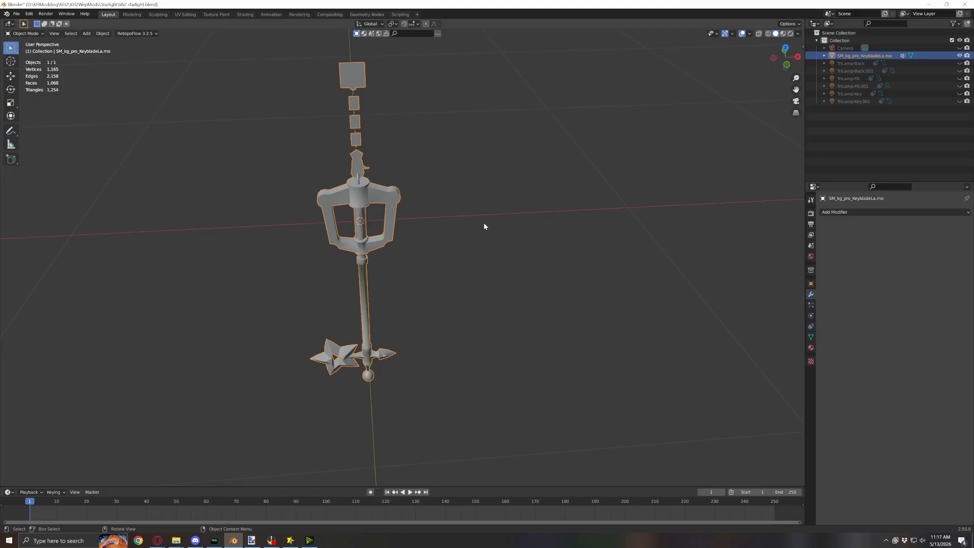
middle_drag(461, 221, 491, 202)
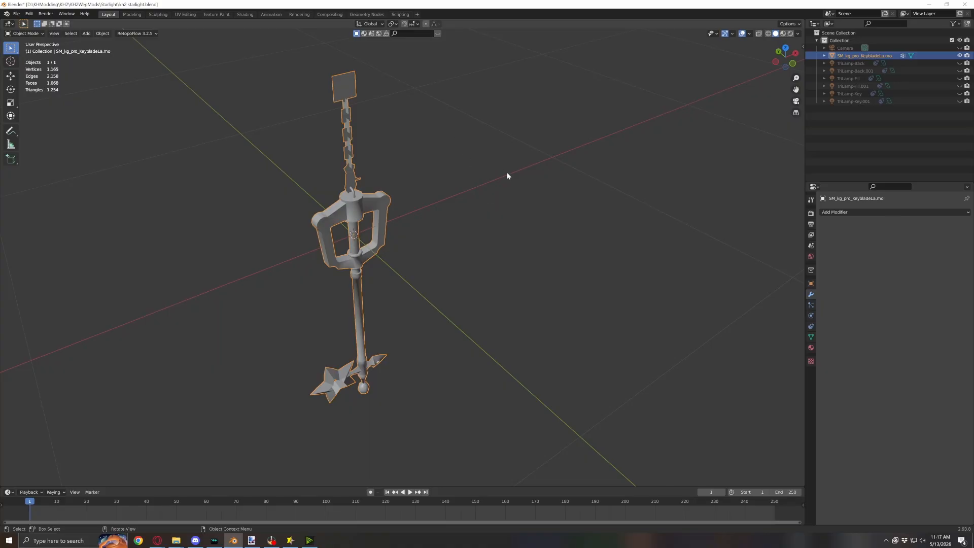
middle_drag(508, 176, 460, 309)
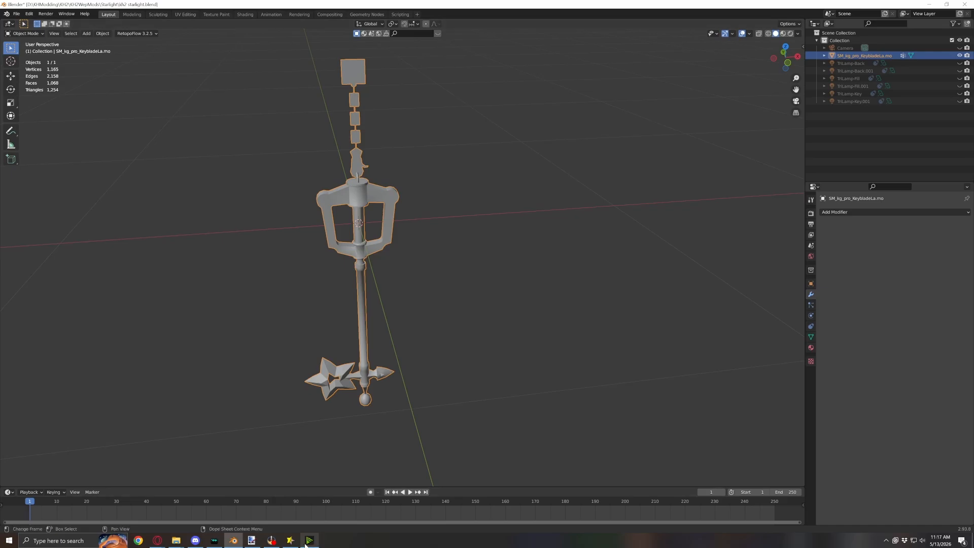
Switch to the OpenKH Mods Manager and move its window aside
click(290, 539)
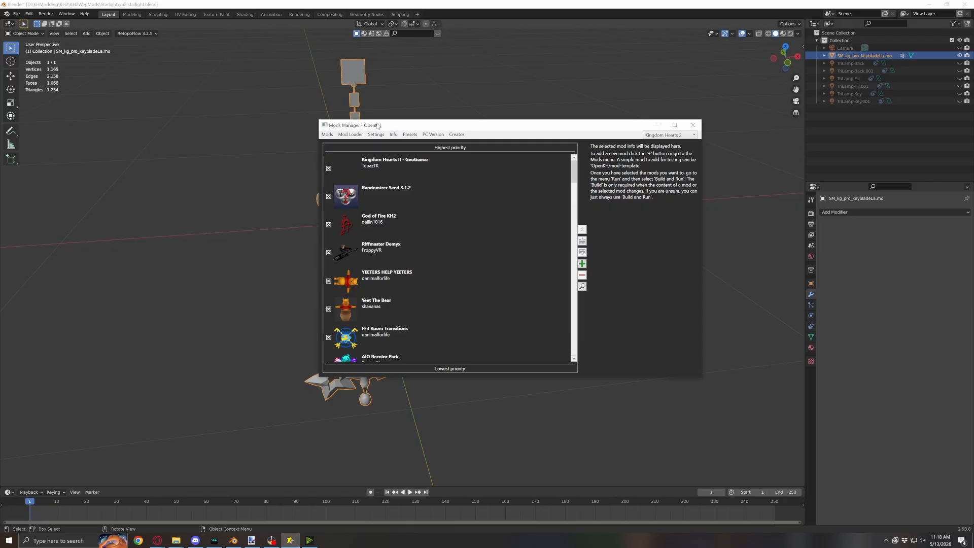
drag(378, 125, 329, 131)
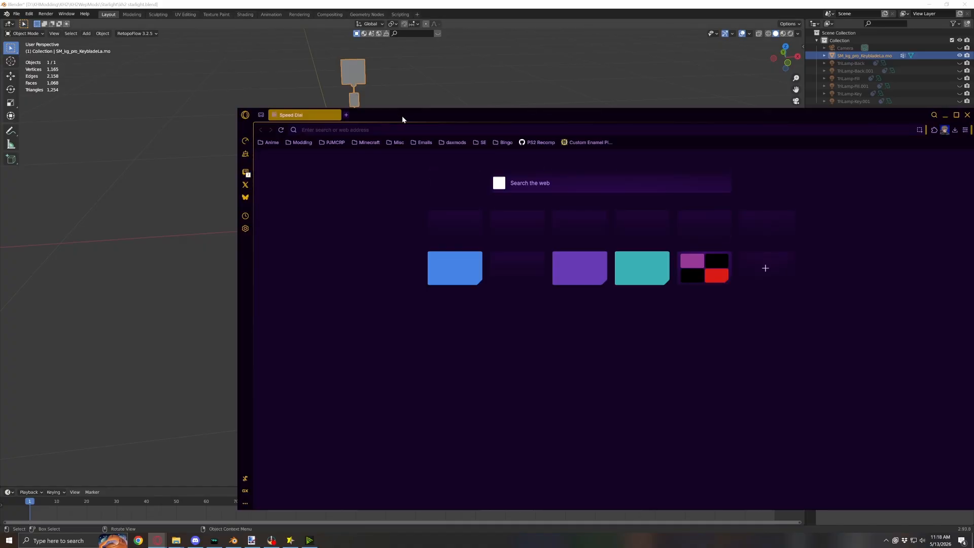
Maximize the Opera browser, go to kh2rando.com and open the PC (Epic/Steam) first-time setup tutorial
drag(402, 120, 307, 1)
click(296, 21)
text(kh2rando.co)
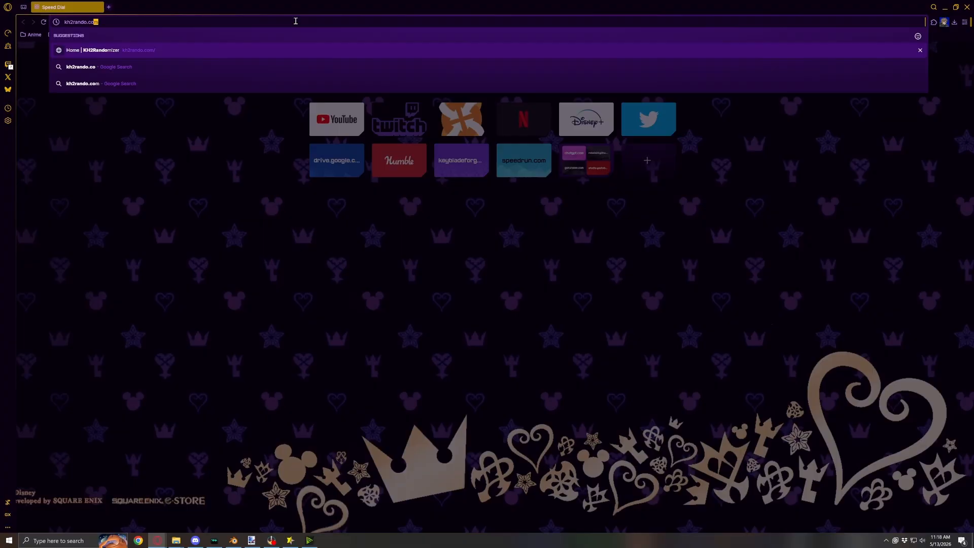
key(Return)
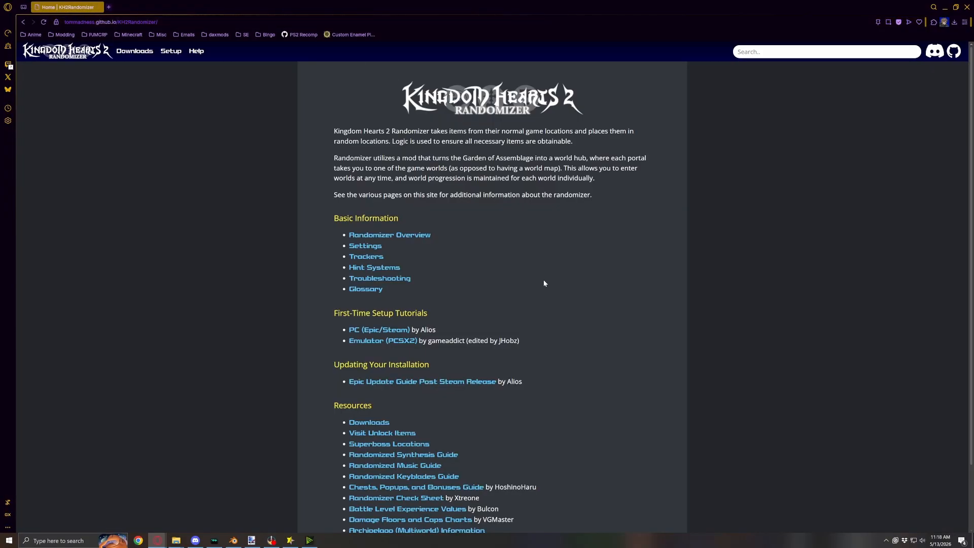
scroll(509, 323, down, 1)
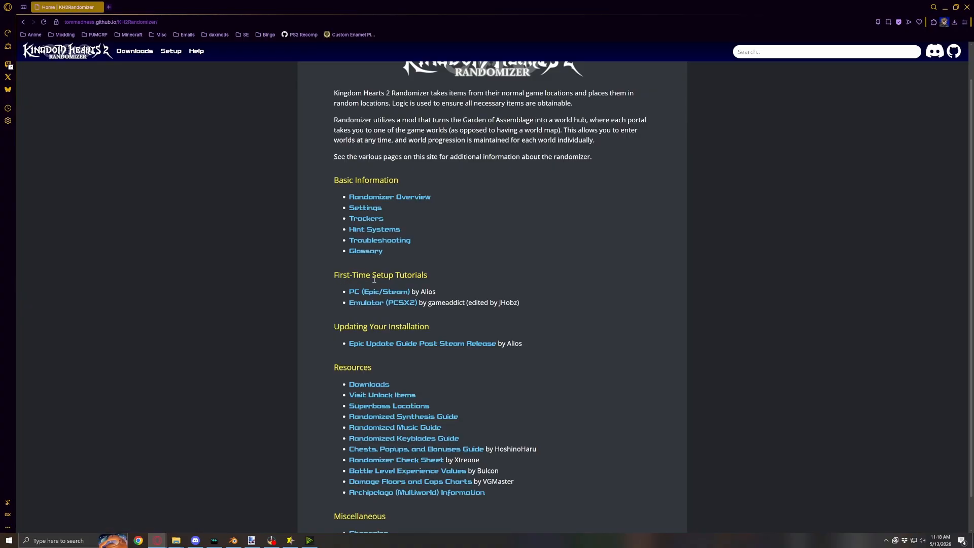
click(380, 293)
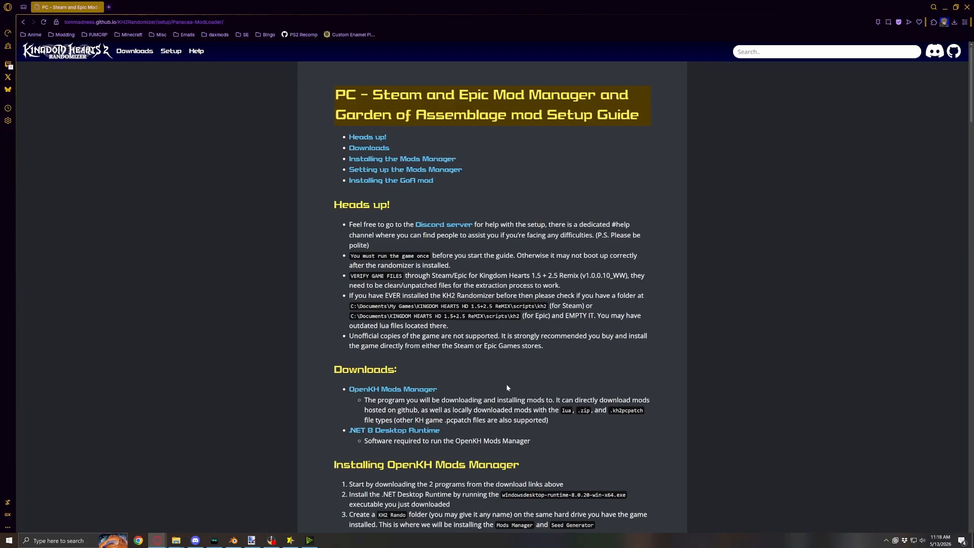
Look through the Mods Manager and Garden of Assemblage setup guide down to the next-step links, and return to its beginning
scroll(309, 234, down, 15)
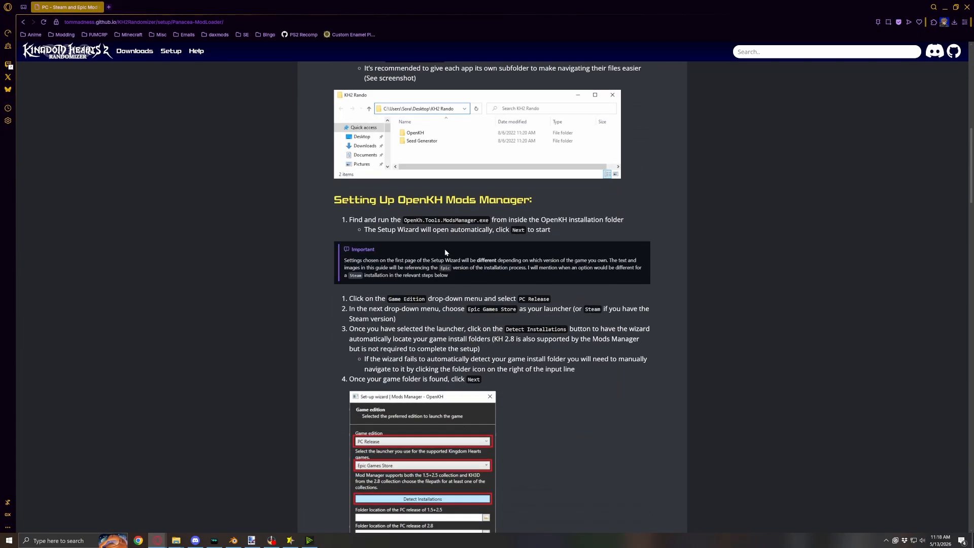
scroll(459, 245, down, 4)
scroll(546, 252, down, 4)
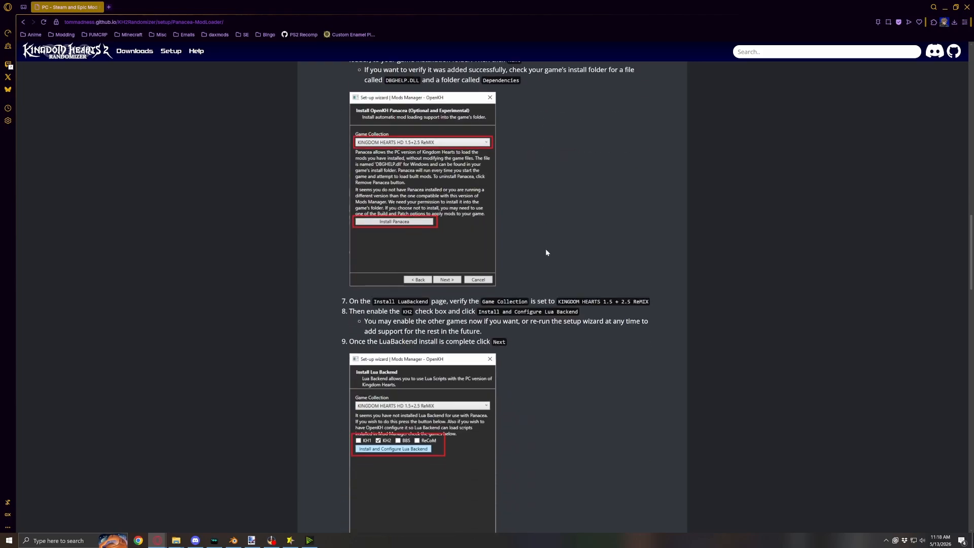
scroll(436, 246, down, 3)
scroll(470, 259, down, 15)
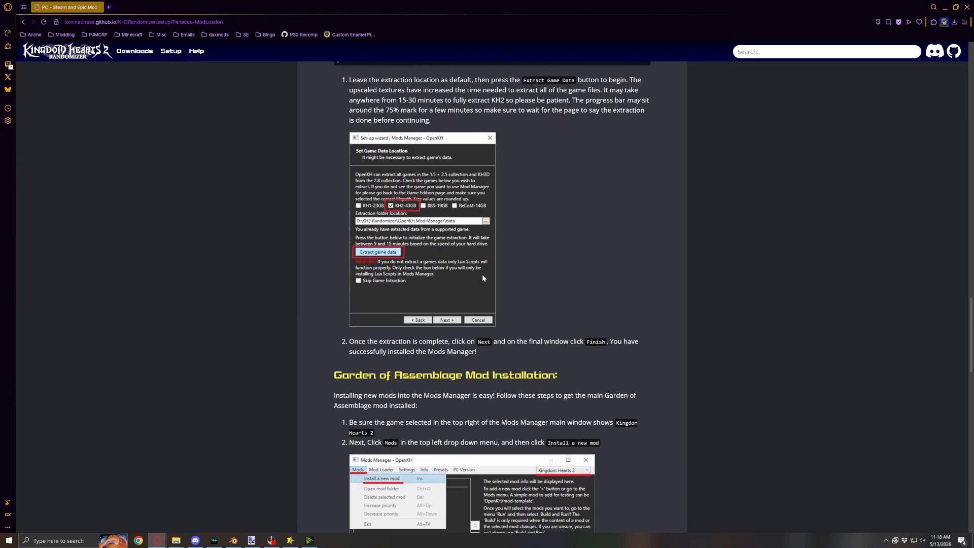
scroll(596, 291, down, 3)
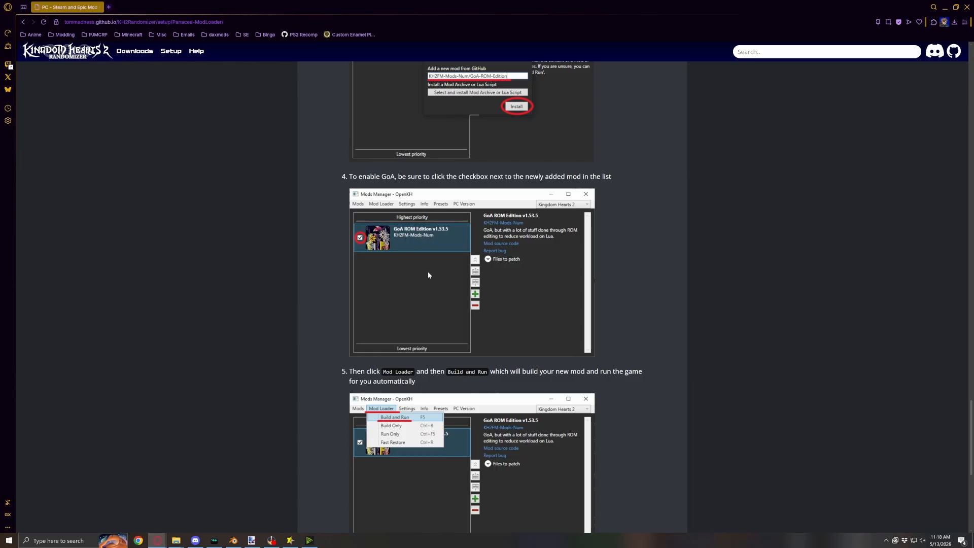
scroll(427, 275, down, 3)
scroll(433, 252, down, 3)
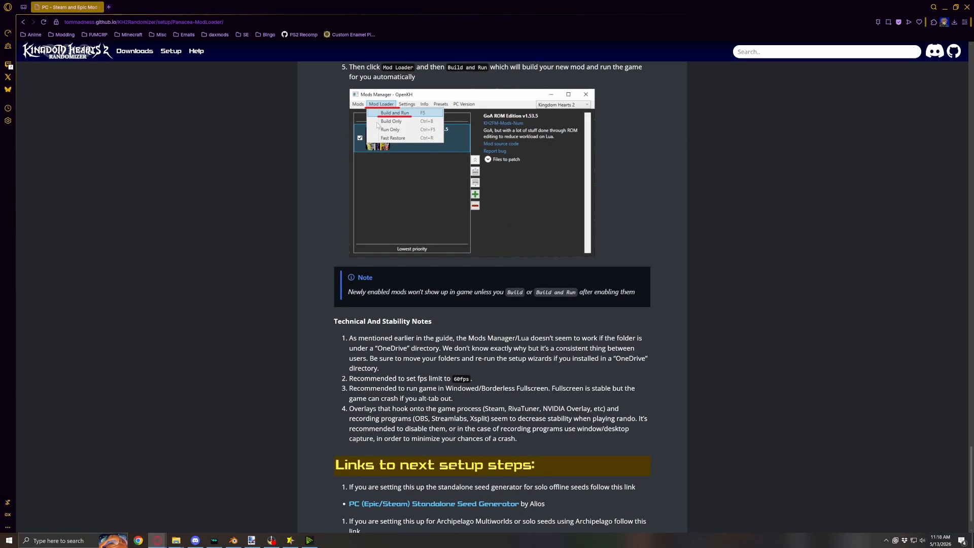
scroll(415, 352, down, 1)
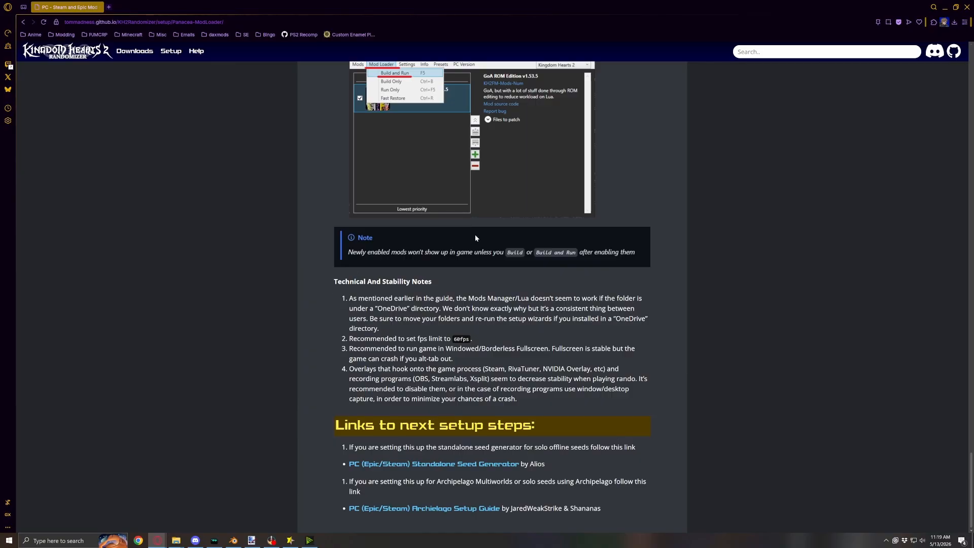
scroll(474, 239, up, 7)
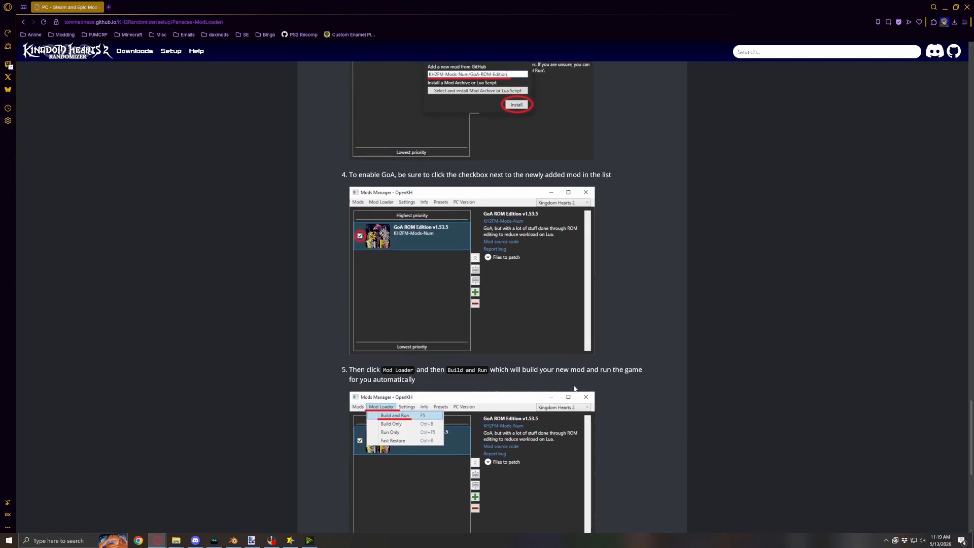
scroll(443, 368, down, 4)
scroll(445, 366, down, 3)
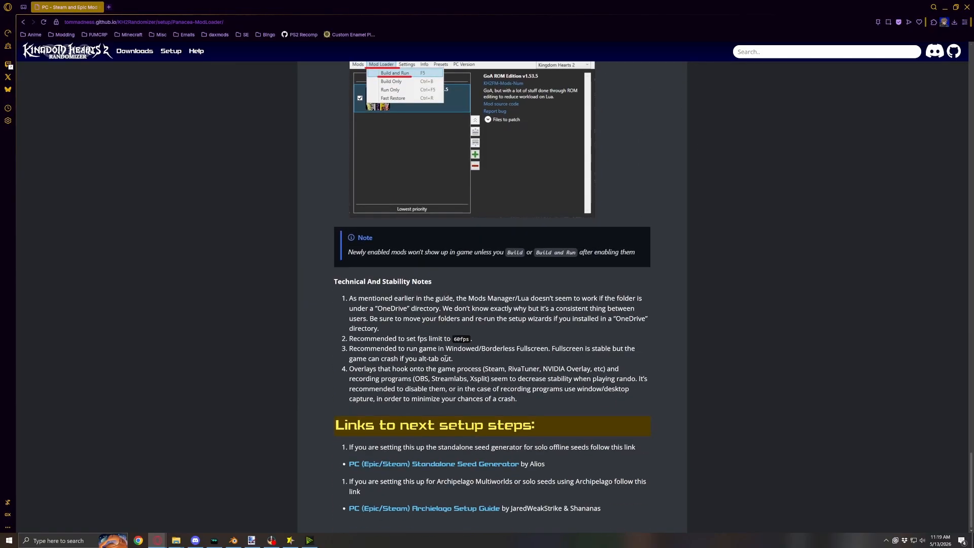
scroll(445, 358, up, 10)
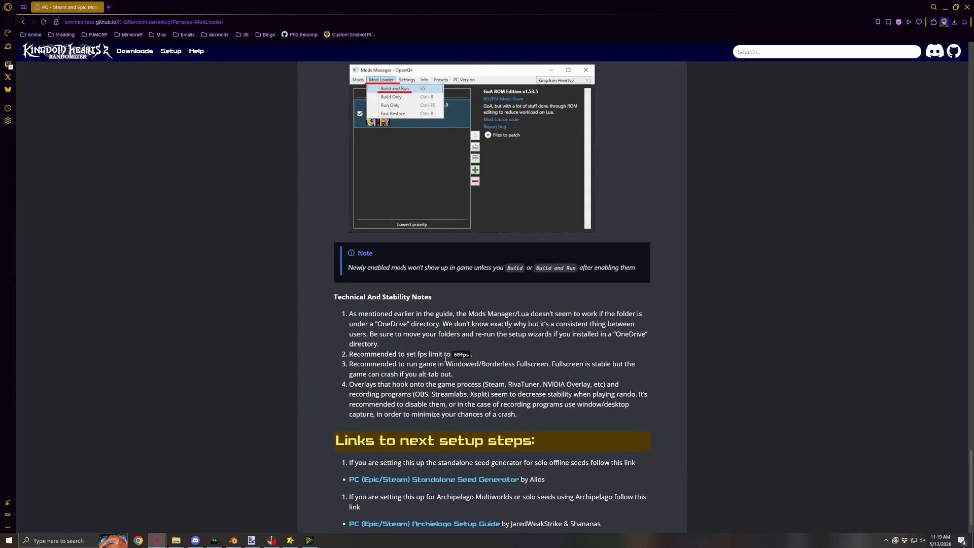
scroll(502, 339, up, 20)
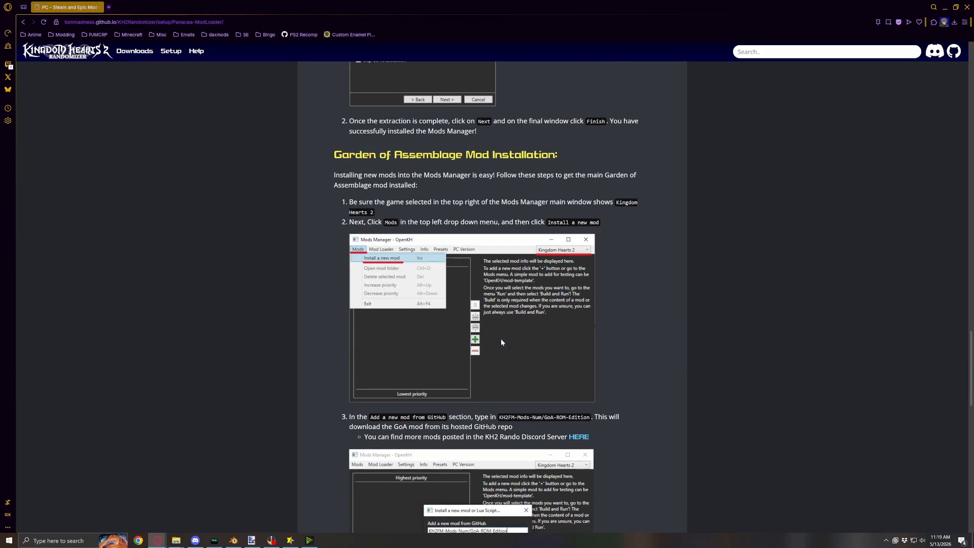
scroll(521, 352, up, 20)
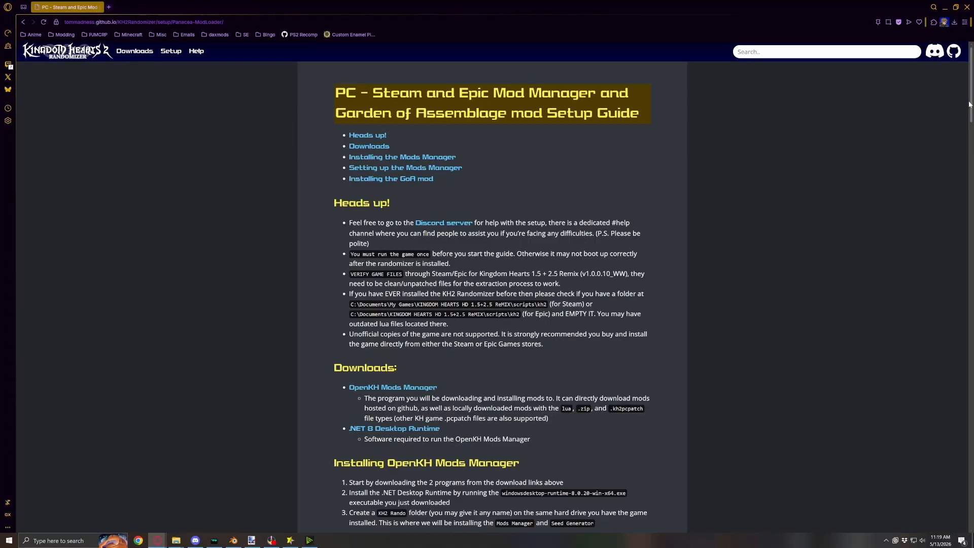
drag(971, 106, 911, 155)
Bring up the Mods Manager, then in File Explorer open KHModding\KH2\openKH and look through its tool files
click(290, 540)
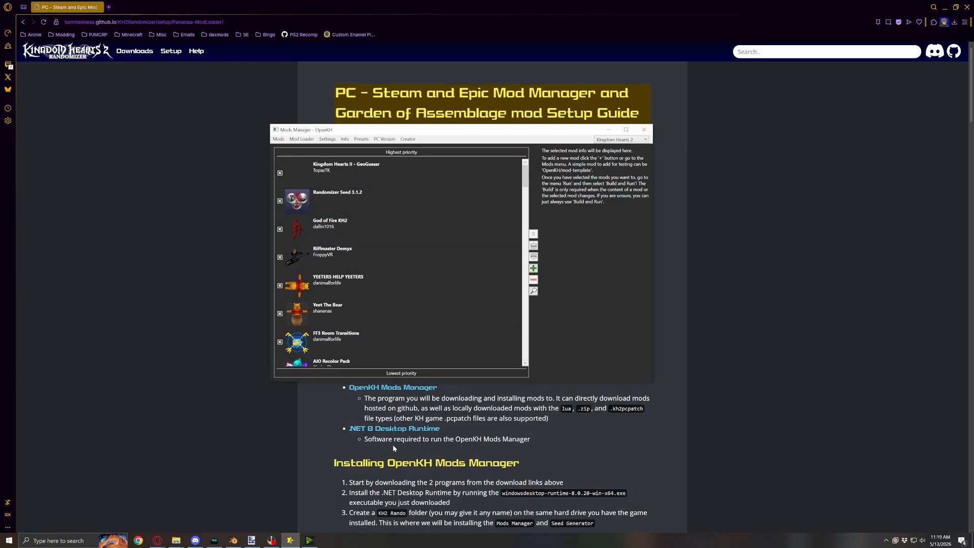
click(178, 540)
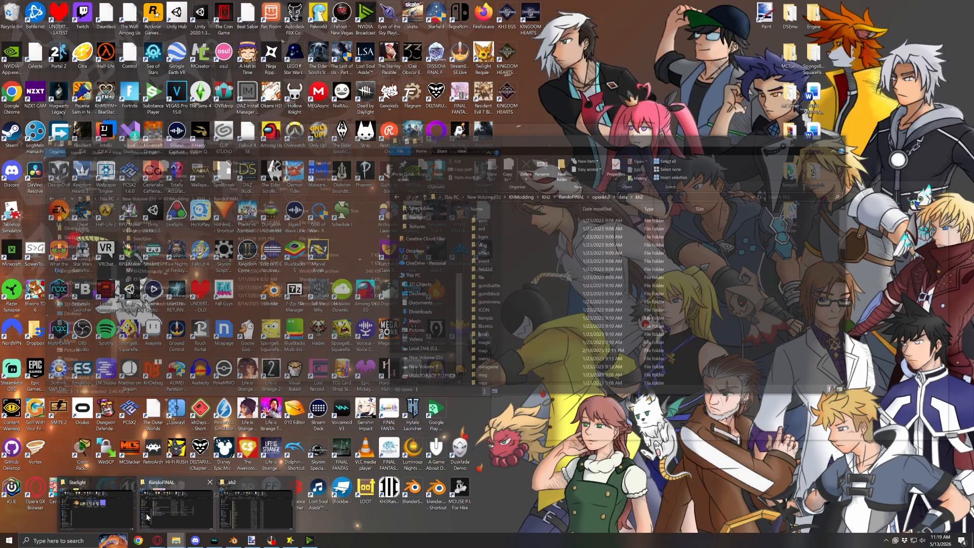
click(152, 512)
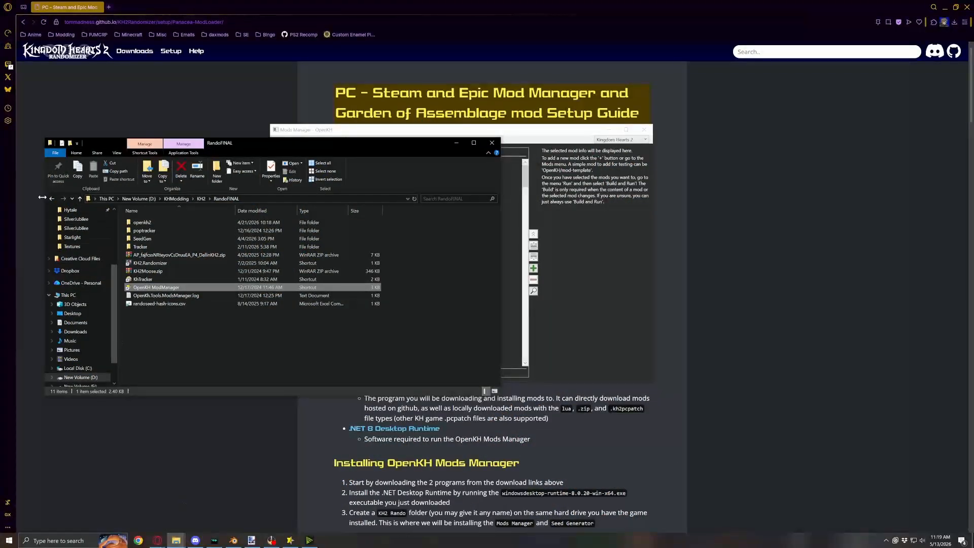
click(80, 199)
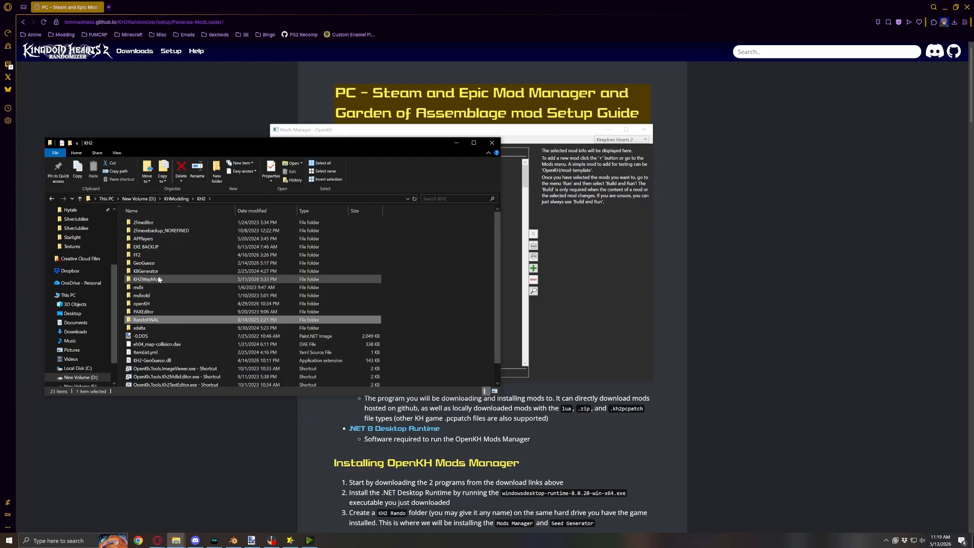
double_click(145, 303)
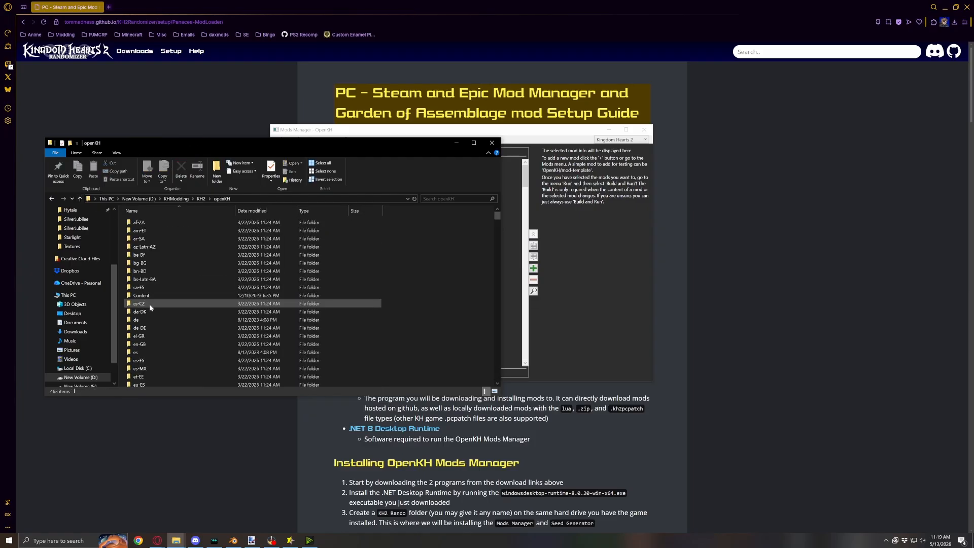
drag(497, 220, 492, 356)
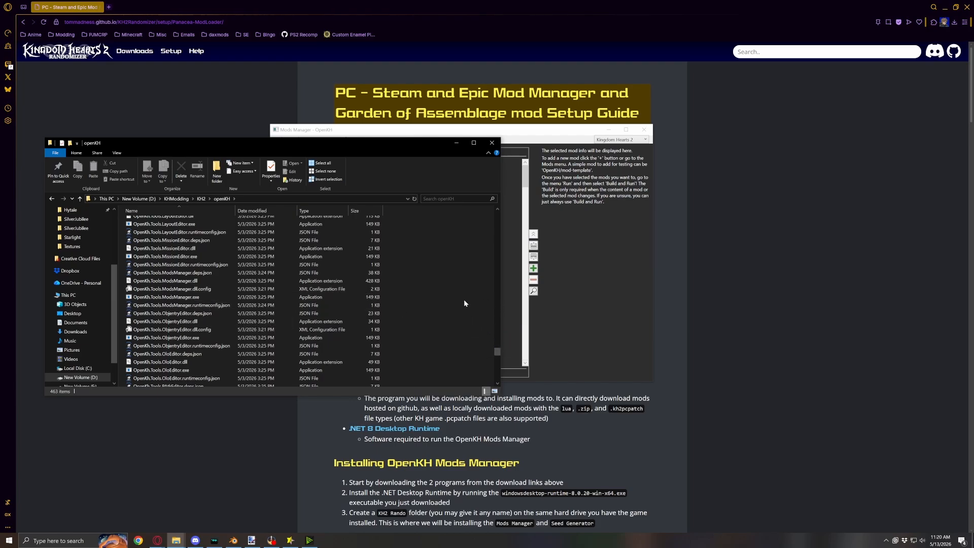
scroll(226, 309, down, 8)
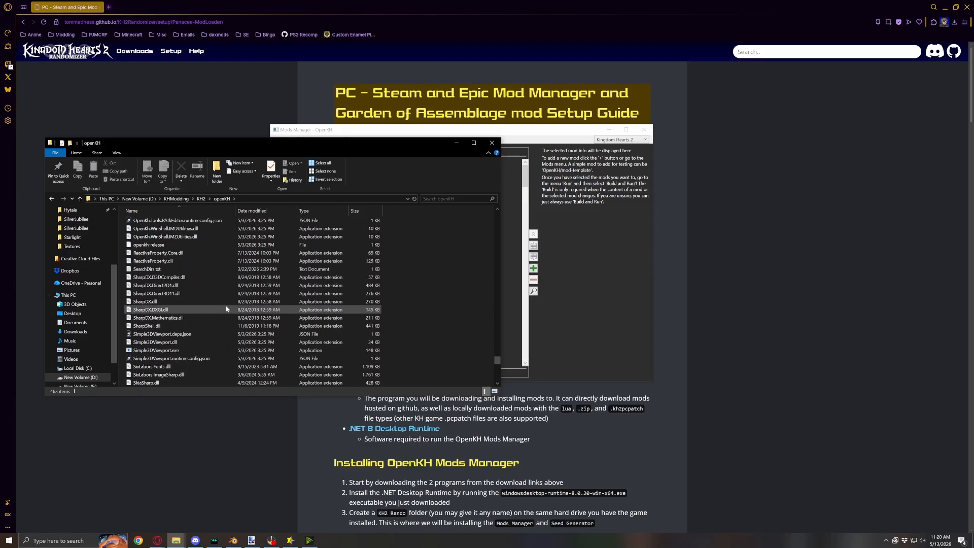
Return to the KH2 folder and launch the OpenKH MDLX editor from its Kh2MdlxEditor shortcut
click(82, 198)
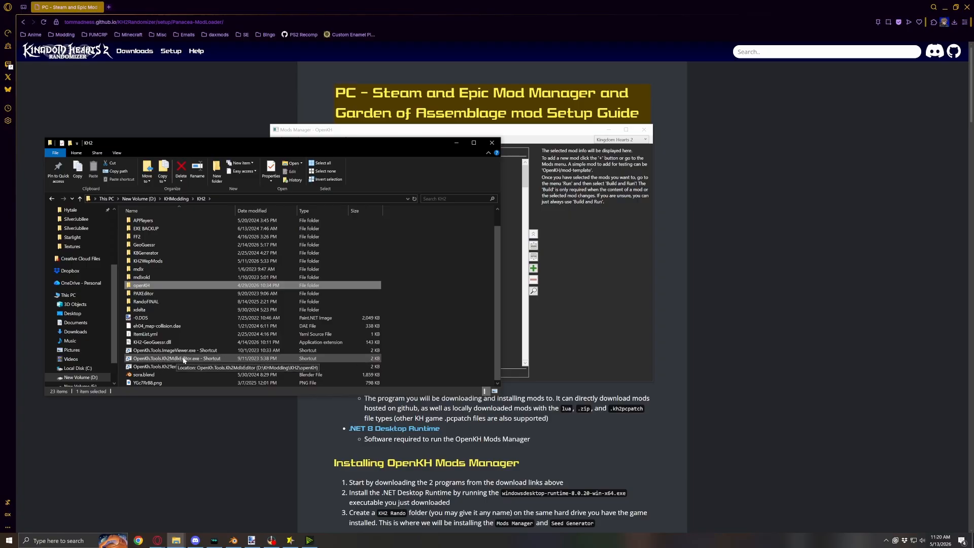
click(184, 359)
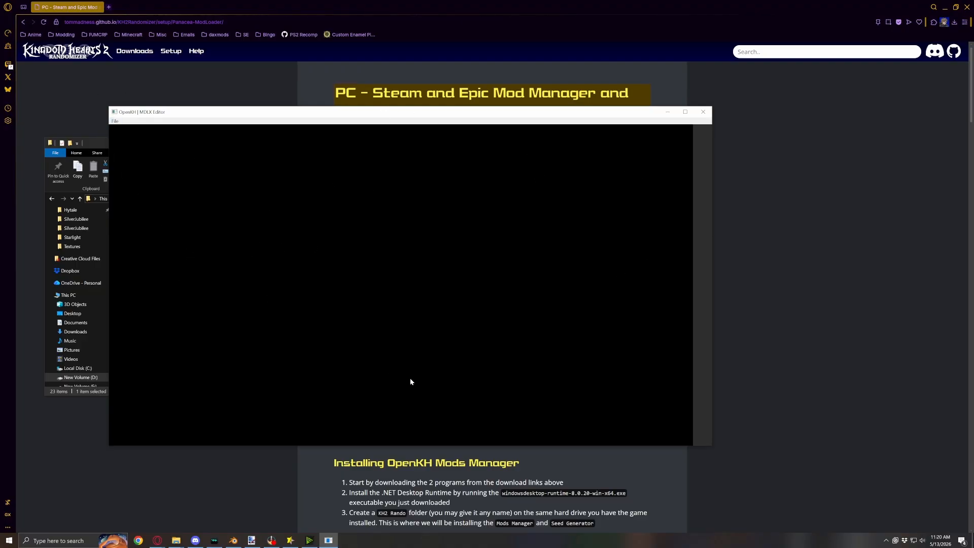
In File Explorer, bring up the extracted game data folder kh2 and open its obj folder
click(176, 540)
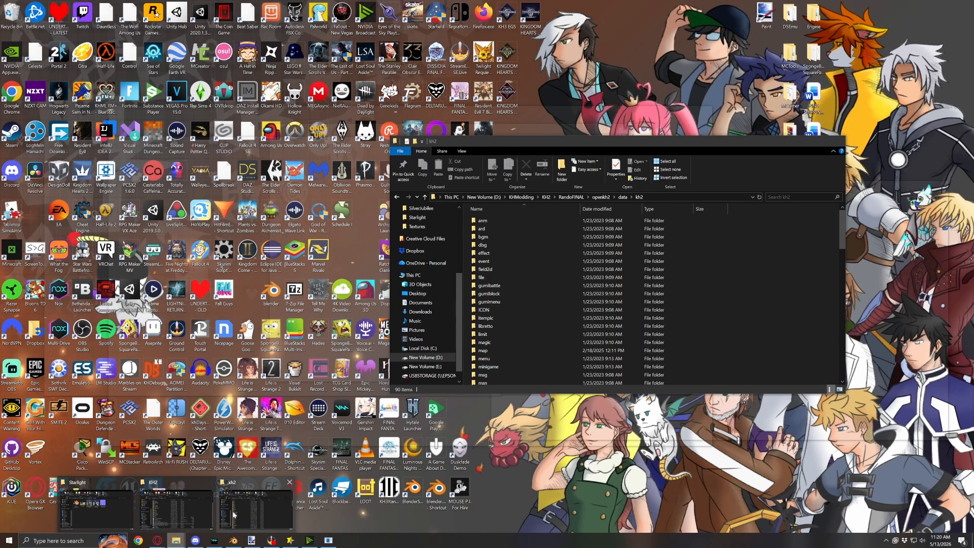
click(232, 514)
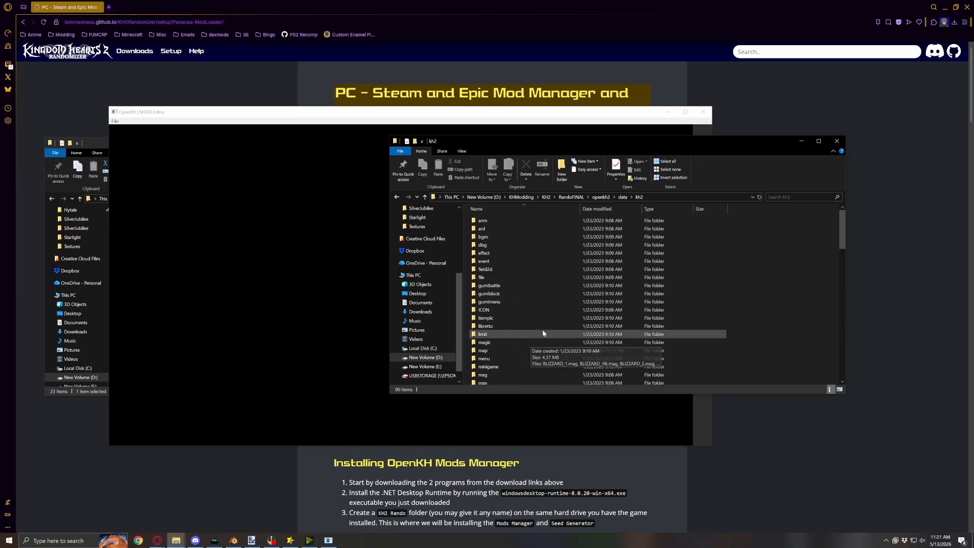
scroll(543, 333, down, 4)
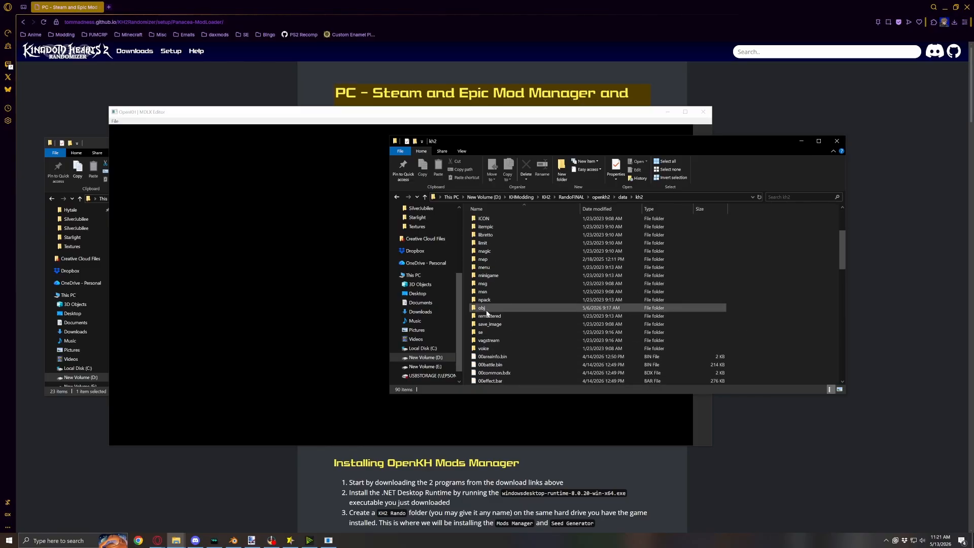
double_click(487, 312)
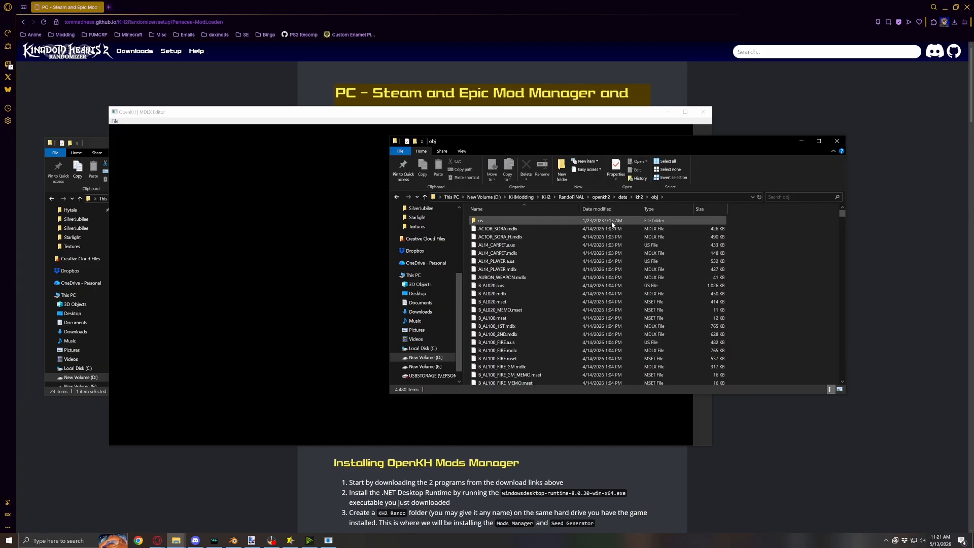
Look through the obj folder for the keyblade model files whose names start with W_EX010
drag(842, 213, 842, 357)
scroll(627, 299, up, 2)
scroll(627, 299, up, 8)
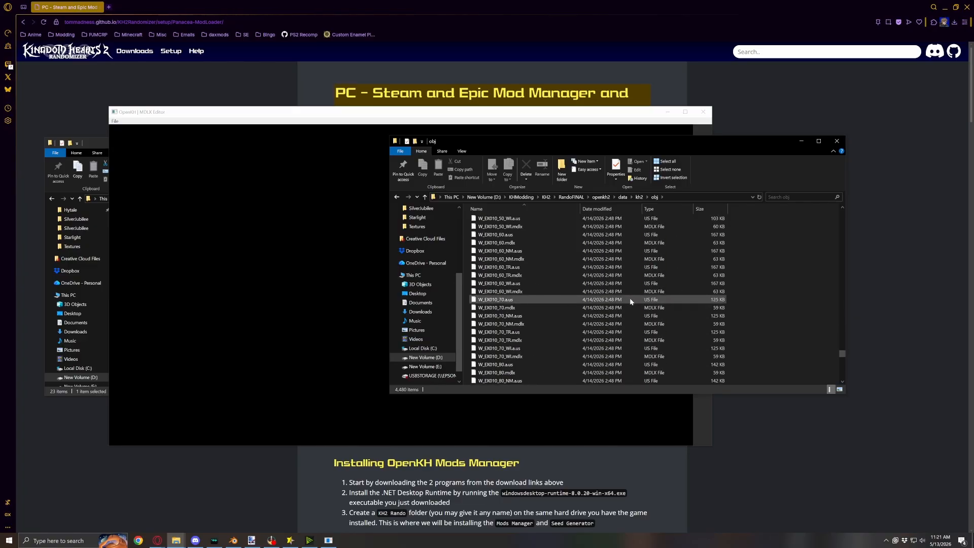
scroll(473, 244, up, 2)
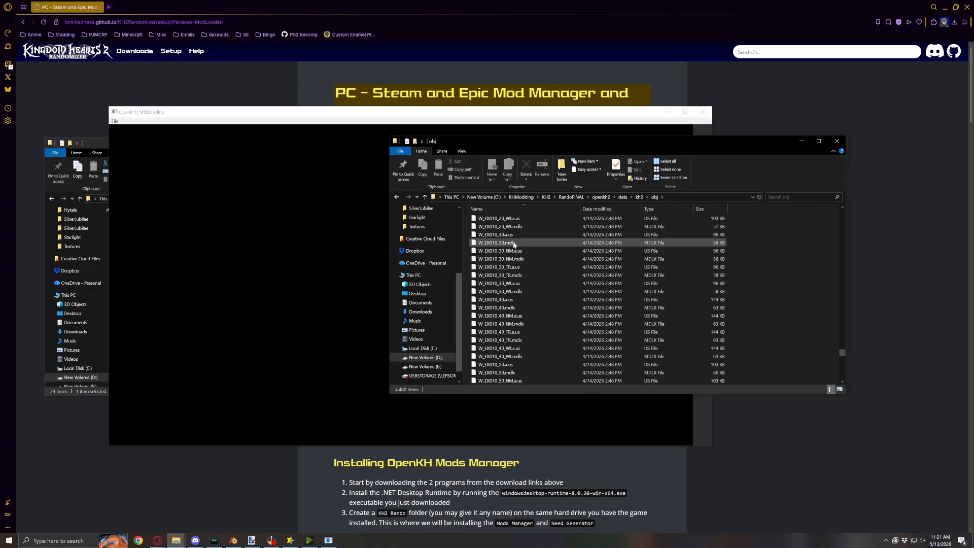
scroll(561, 268, up, 12)
scroll(561, 267, down, 1)
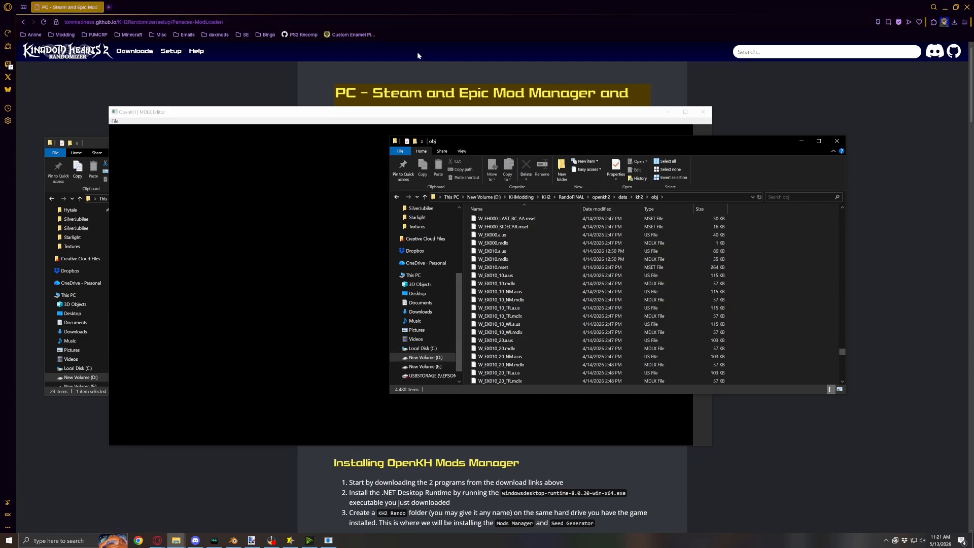
In a new Opera tab, go to openkh.dev and open the Objects dictionary for Kingdom Hearts II
click(110, 7)
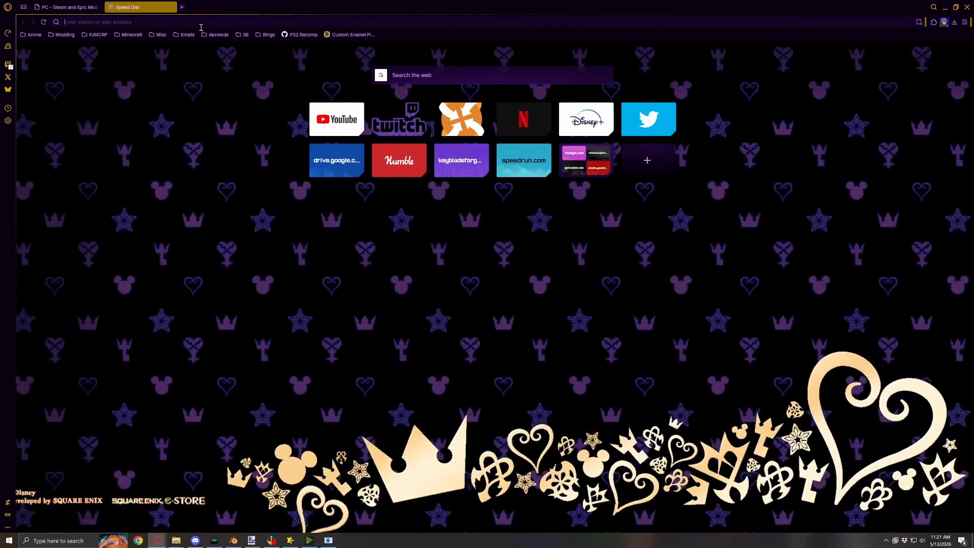
text(openkh.dev)
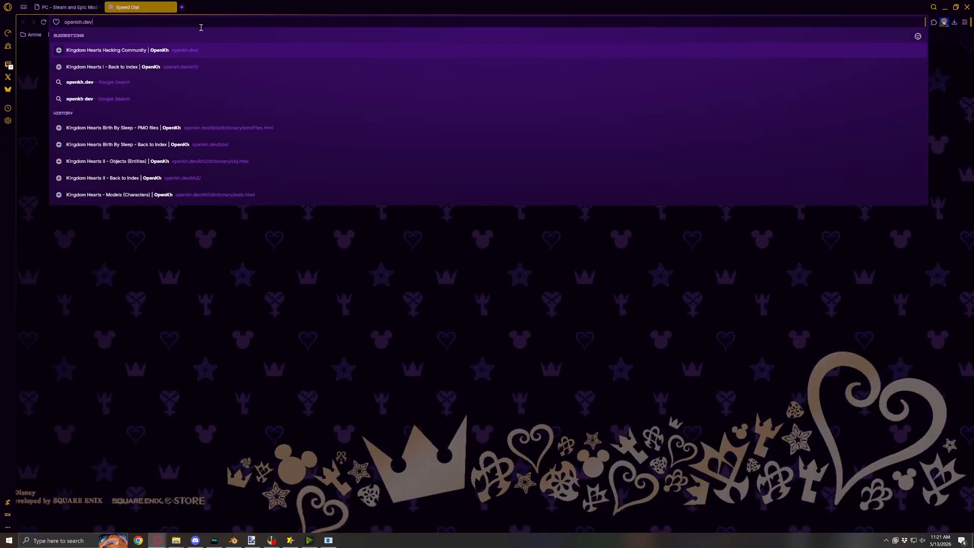
key(Return)
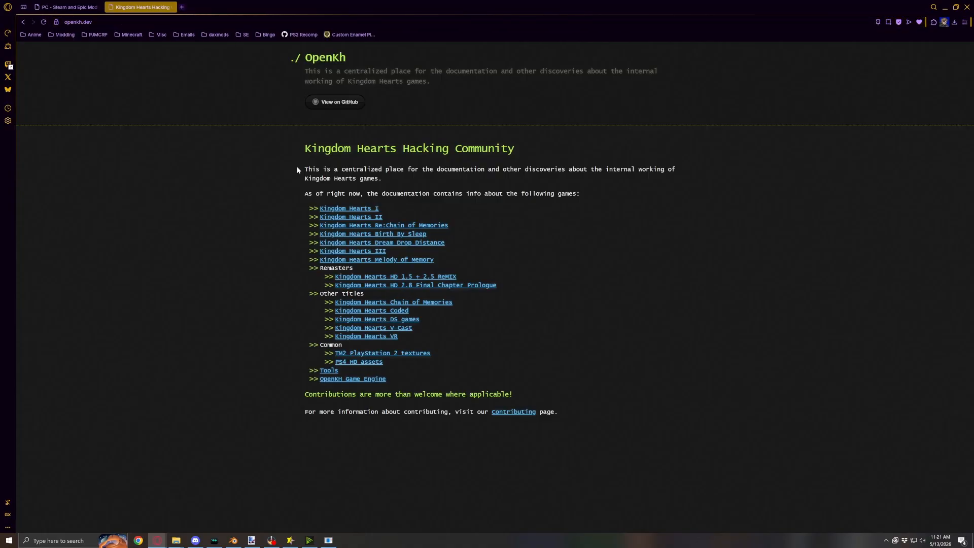
click(358, 217)
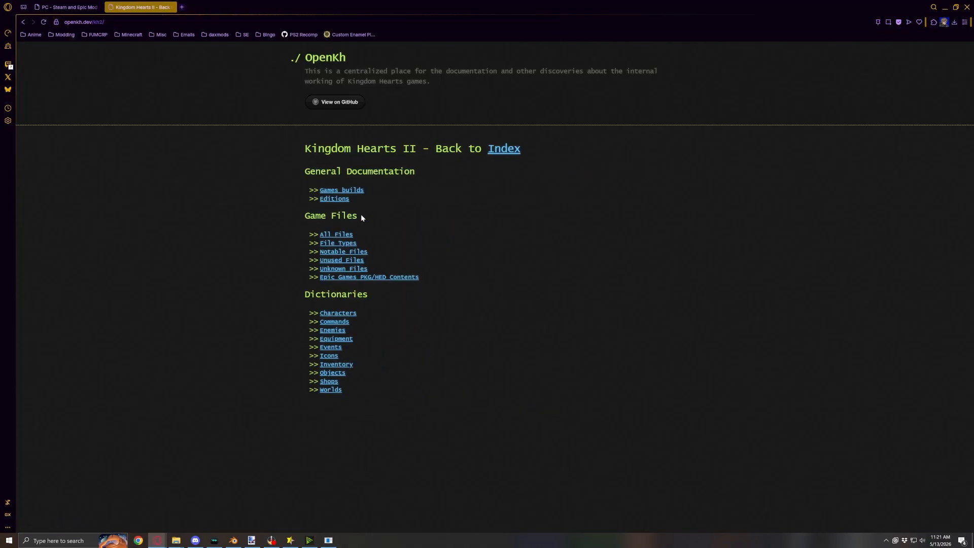
click(327, 374)
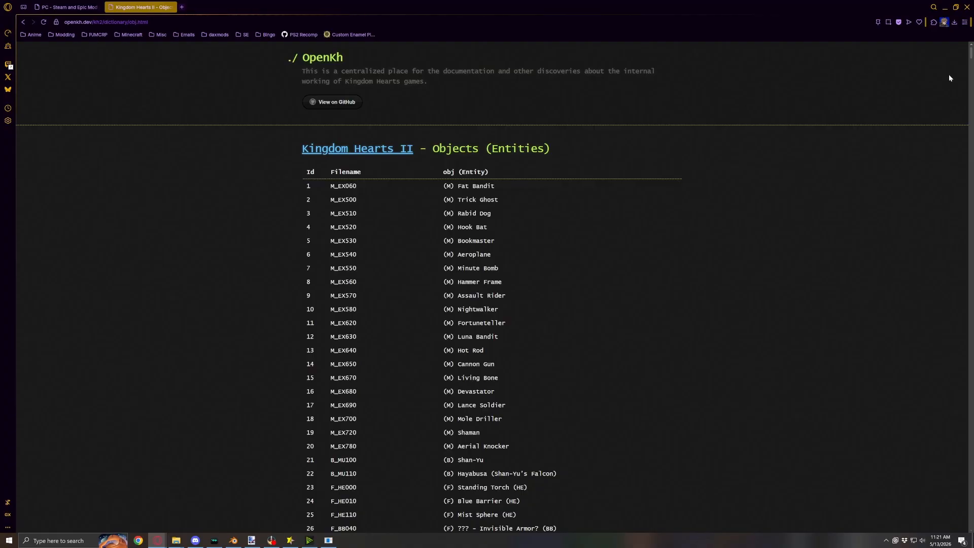
Go down the objects list to the keyblade entries and search the page for "star seeker"
drag(971, 57, 936, 379)
scroll(675, 245, up, 5)
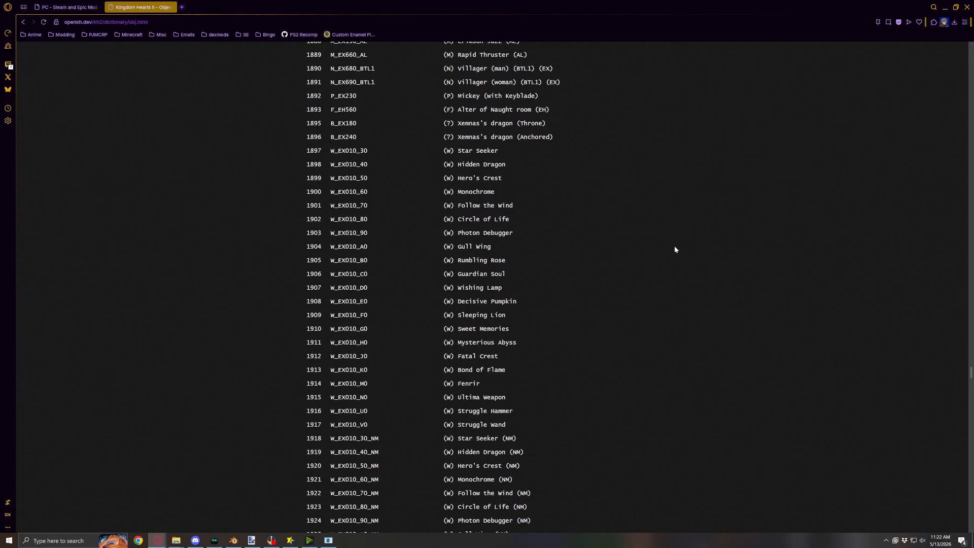
key(ctrl+f)
text(st)
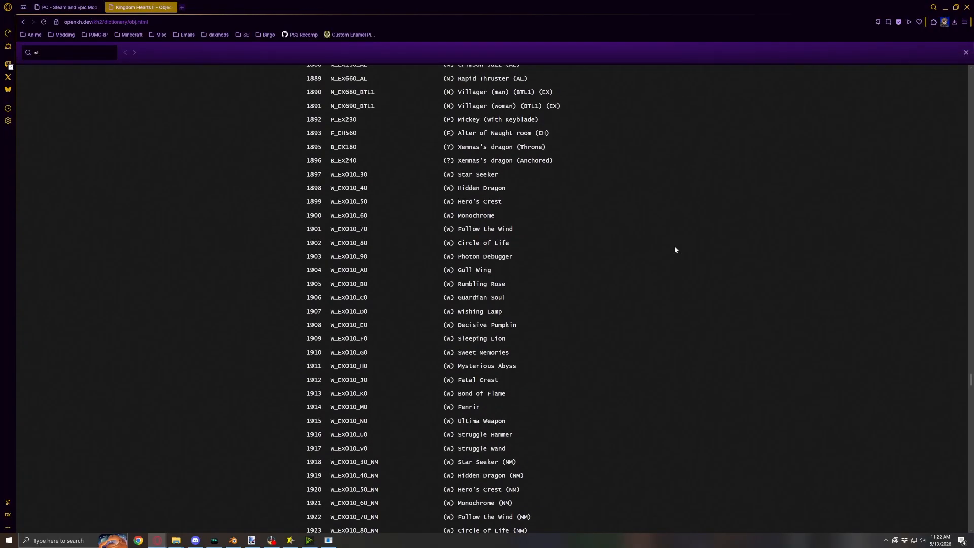
text(ar seeker)
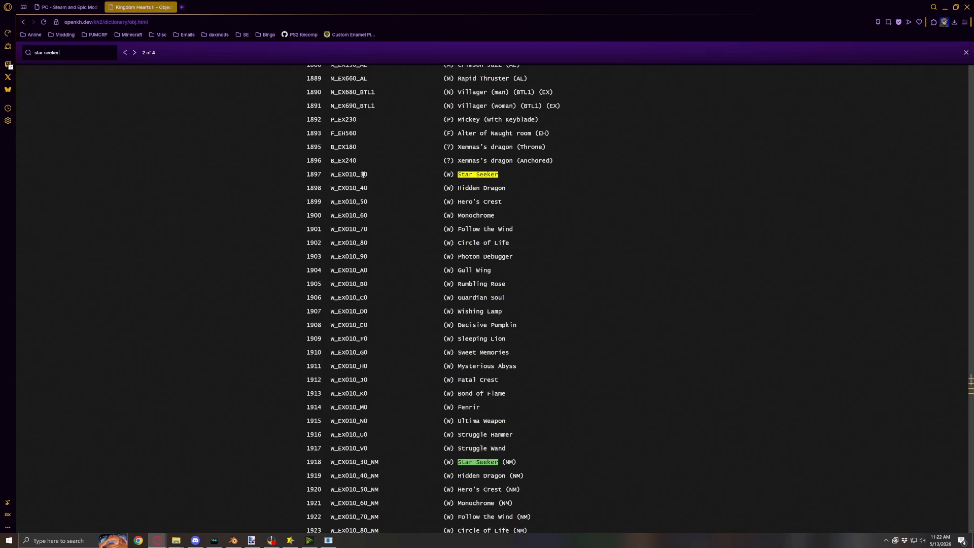
Step through the NM, TR and WI variants of Star Seeker, then highlight the base entry's file name W_EX010_30
click(135, 53)
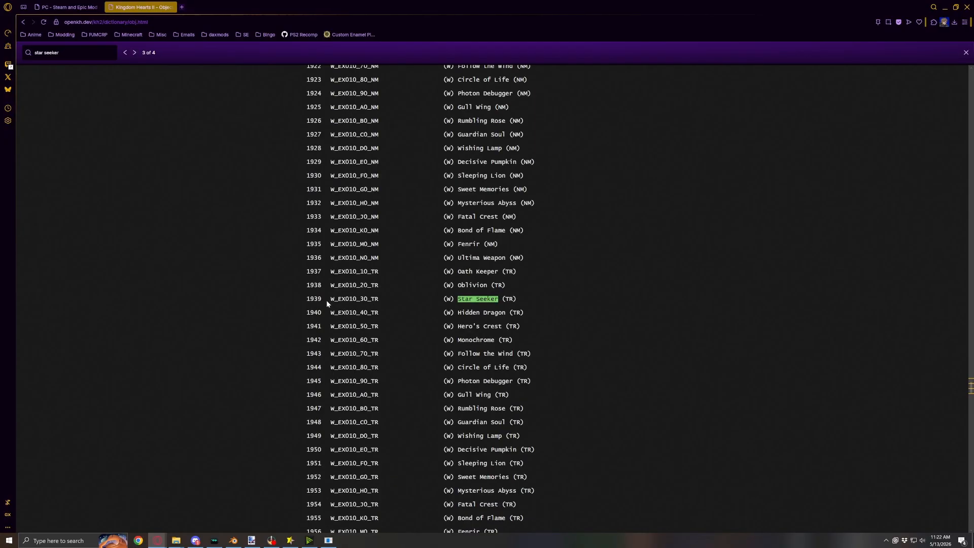
drag(369, 298, 379, 299)
click(388, 258)
click(135, 52)
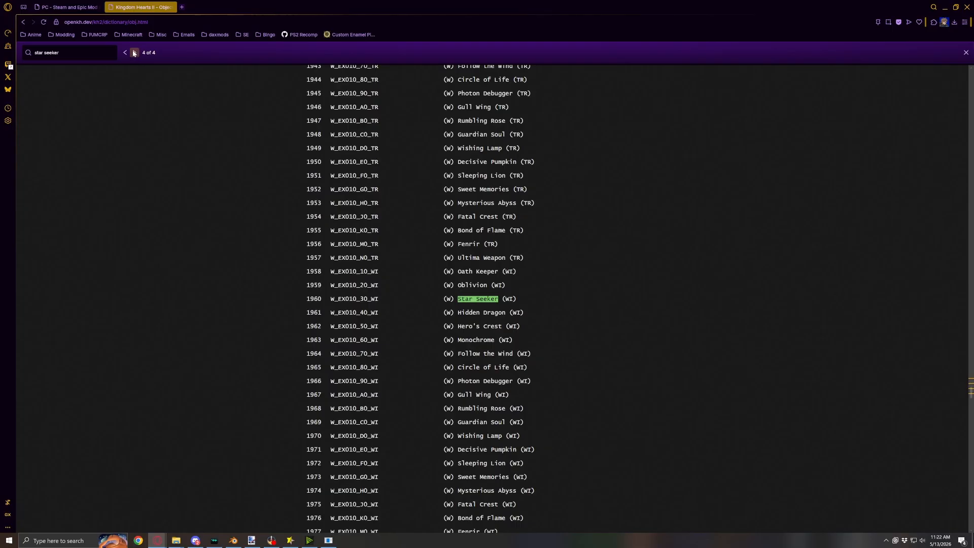
drag(368, 300, 381, 299)
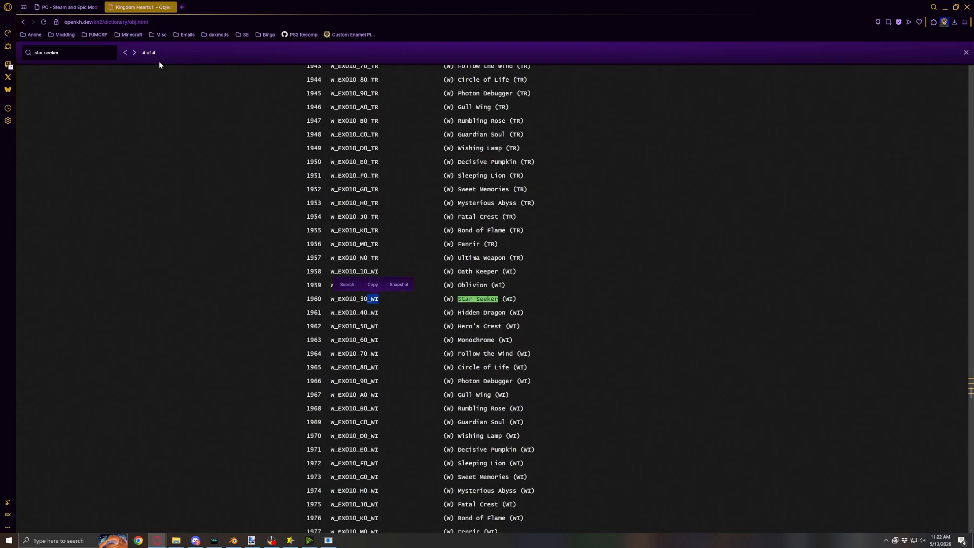
click(132, 52)
click(133, 52)
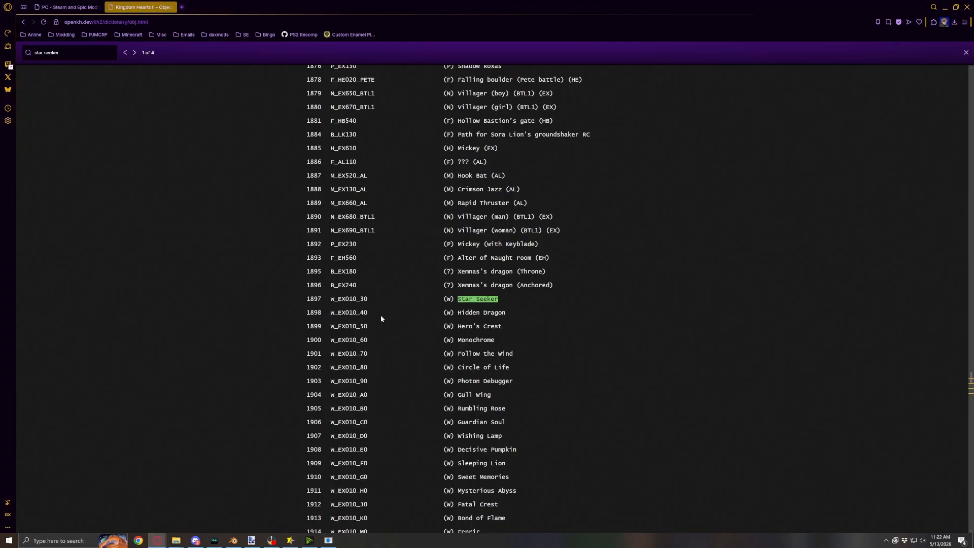
click(135, 52)
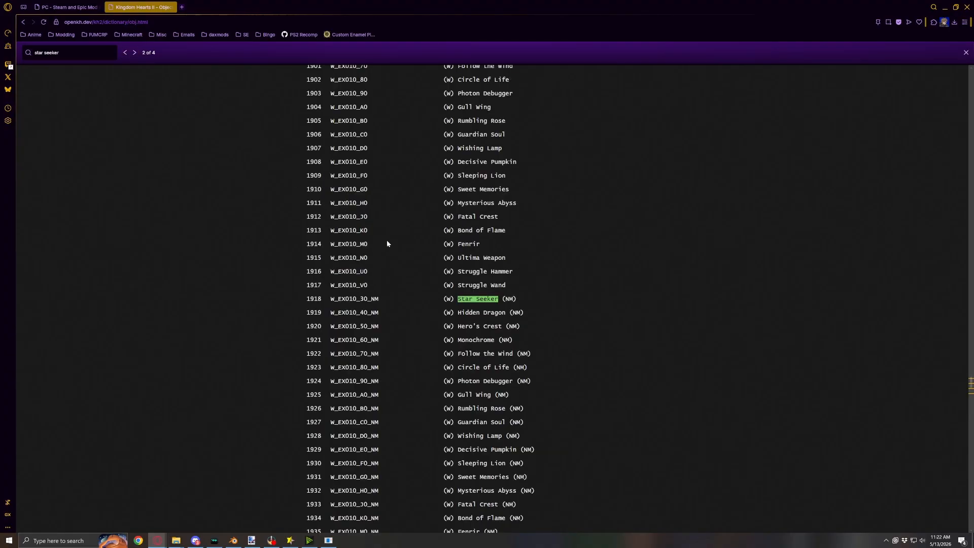
click(126, 52)
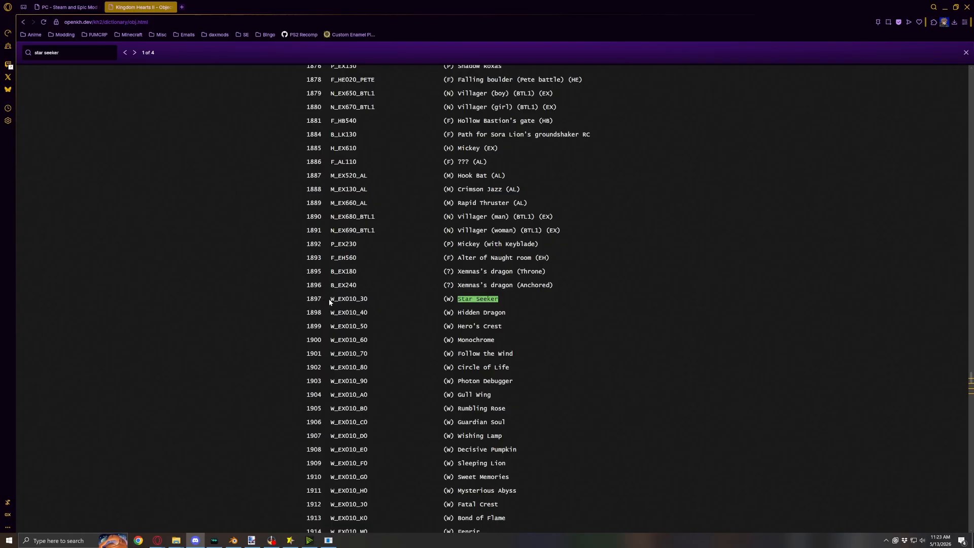
drag(329, 298, 368, 299)
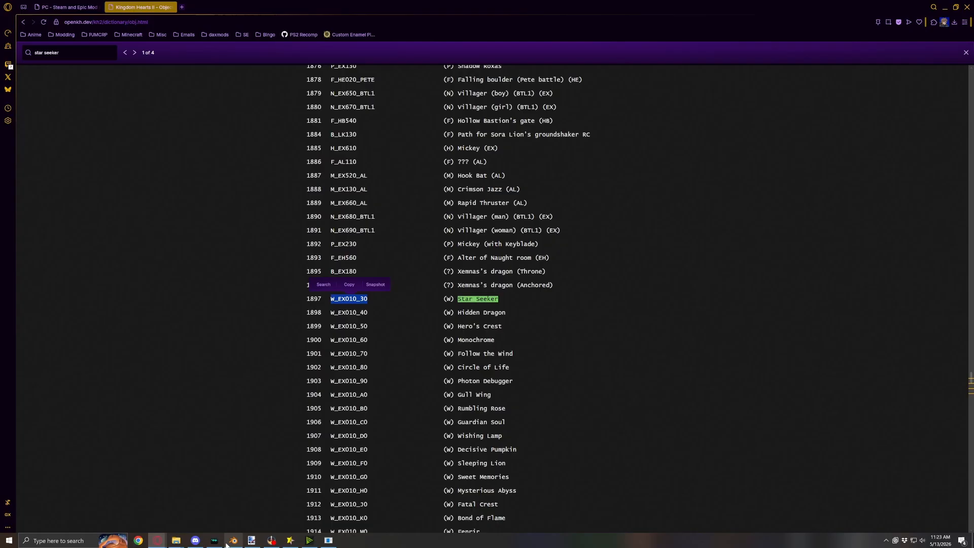
Find W_EX010_30.mdlx in the obj folder and load it into the OpenKH MDLX editor
click(180, 542)
click(255, 508)
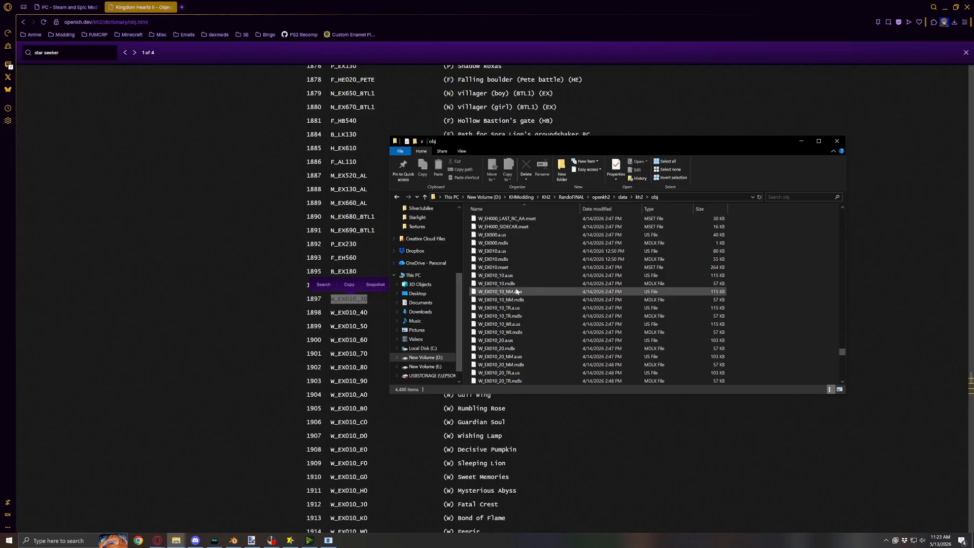
scroll(523, 291, down, 2)
scroll(486, 358, down, 1)
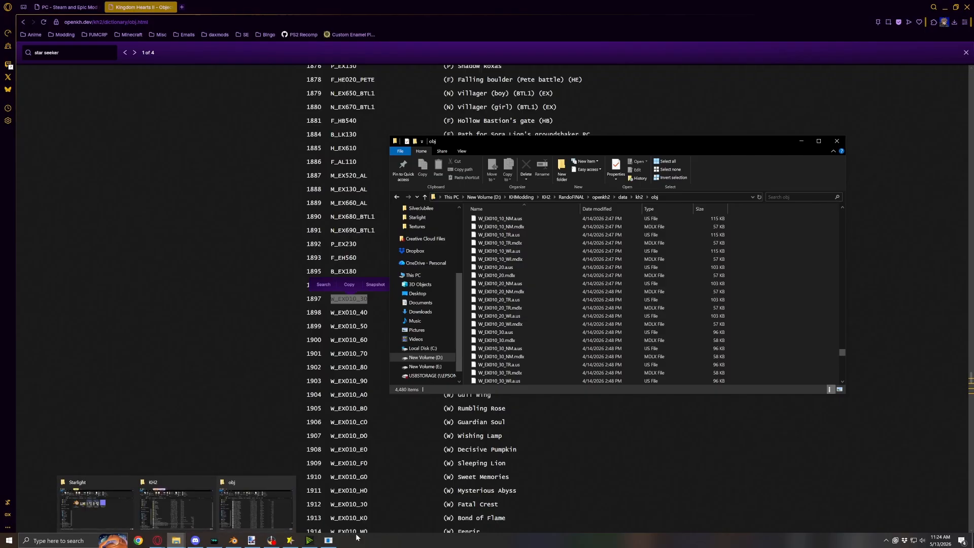
click(329, 540)
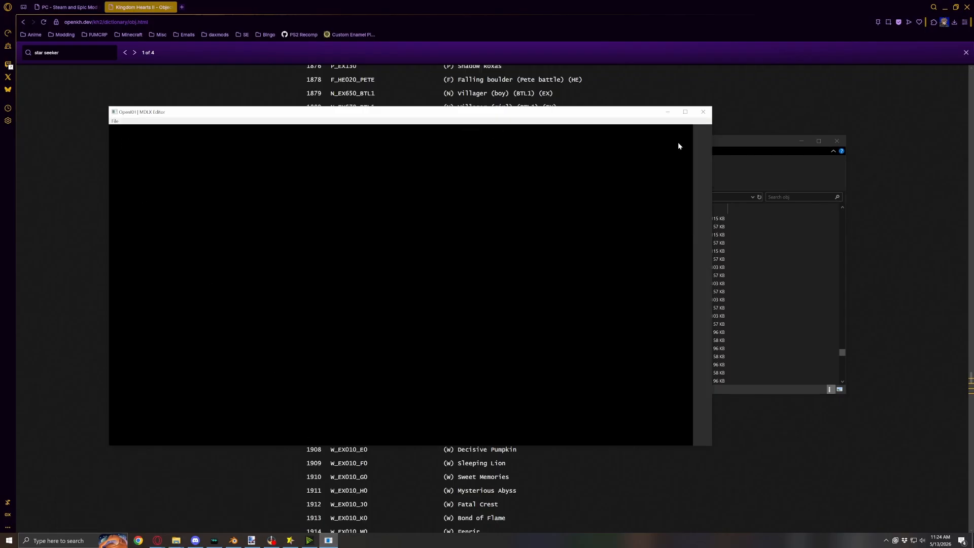
click(737, 147)
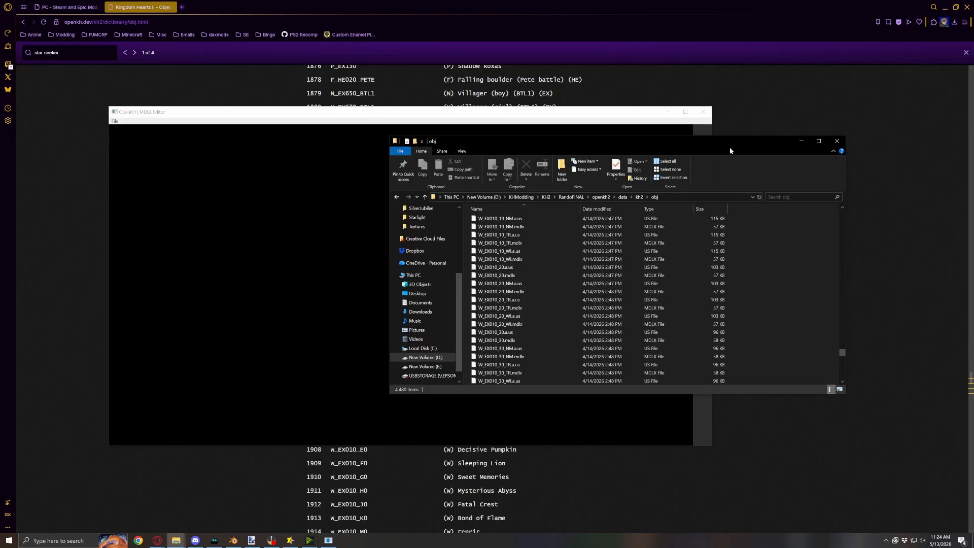
click(504, 341)
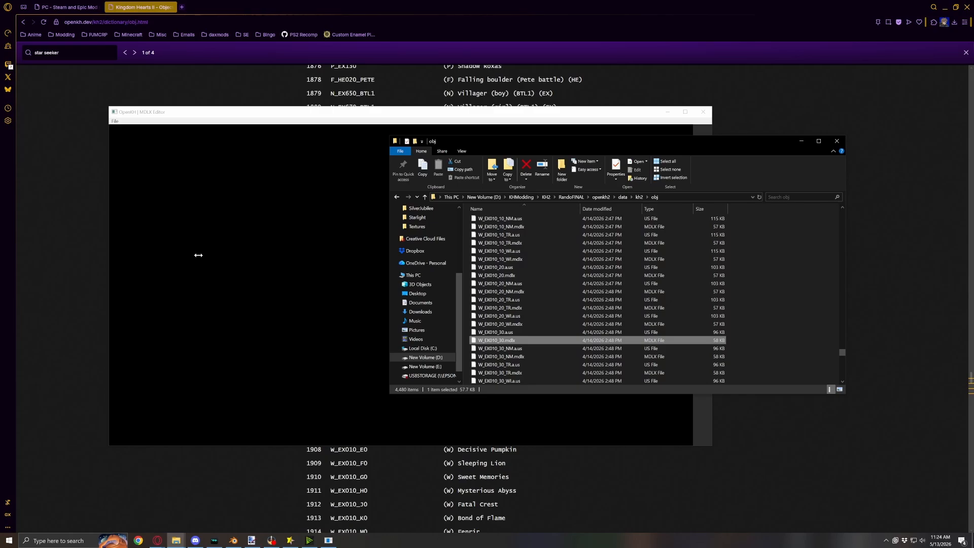
drag(217, 192, 229, 228)
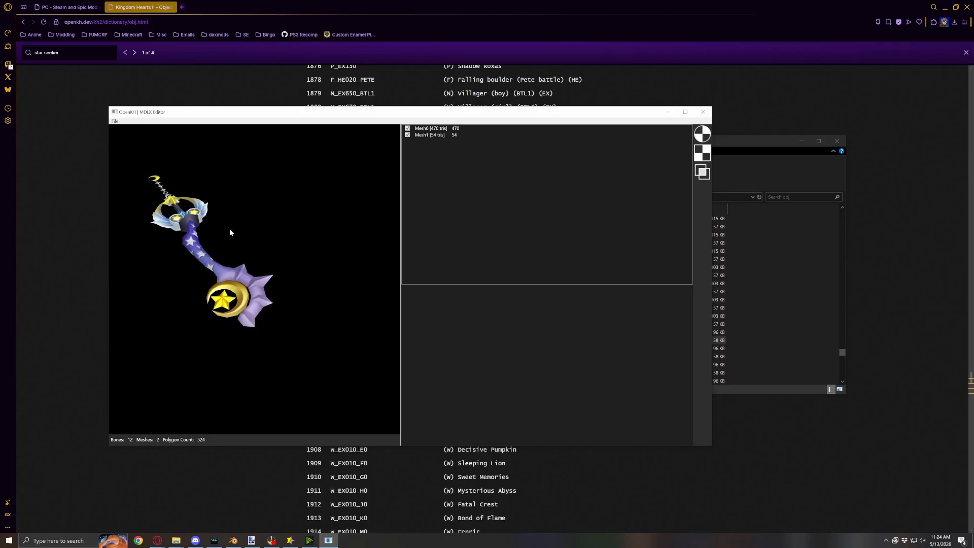
Export the Star Seeker model as W_EX010_30.fbx into the StarSeeker folder under KH2WepMods\_BASEMODELS, replacing the existing file
click(116, 122)
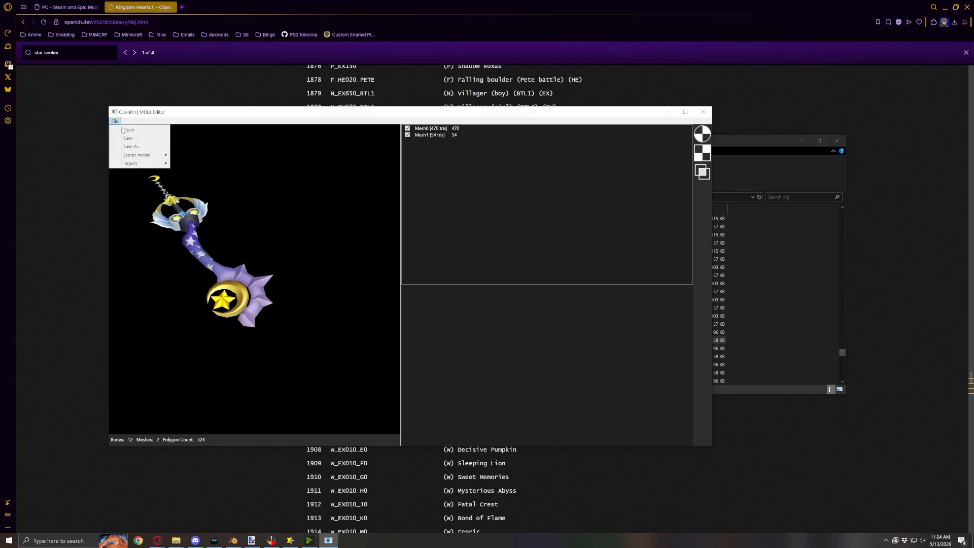
mouse_move(140, 157)
click(192, 156)
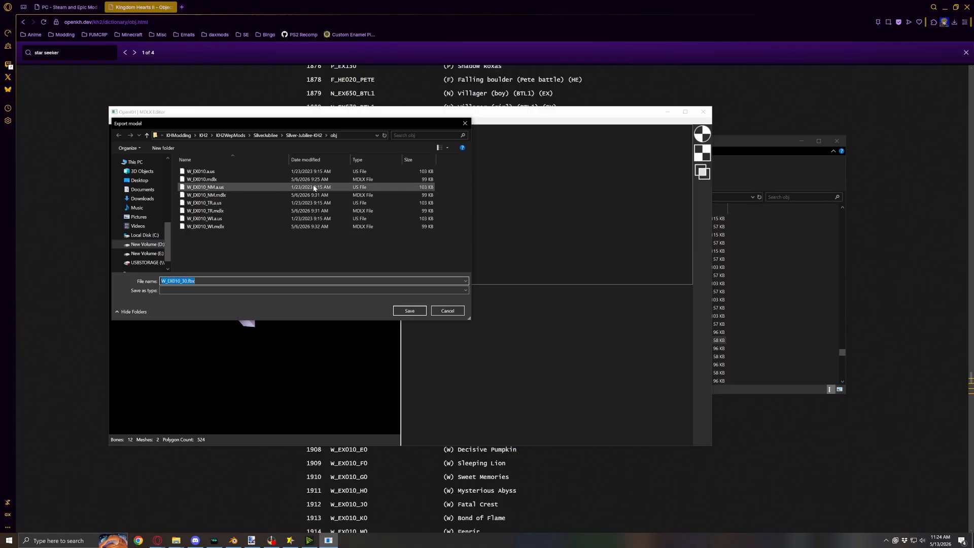
click(230, 135)
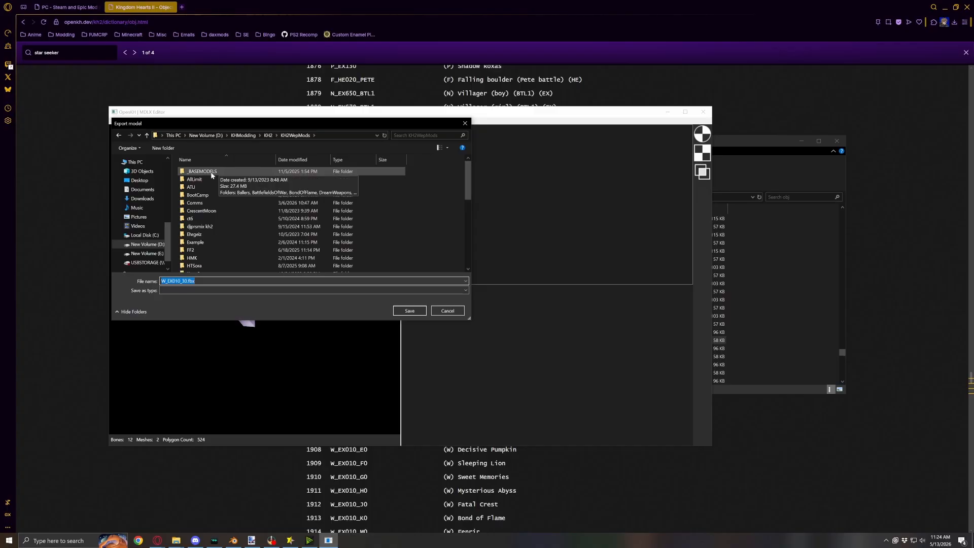
double_click(212, 173)
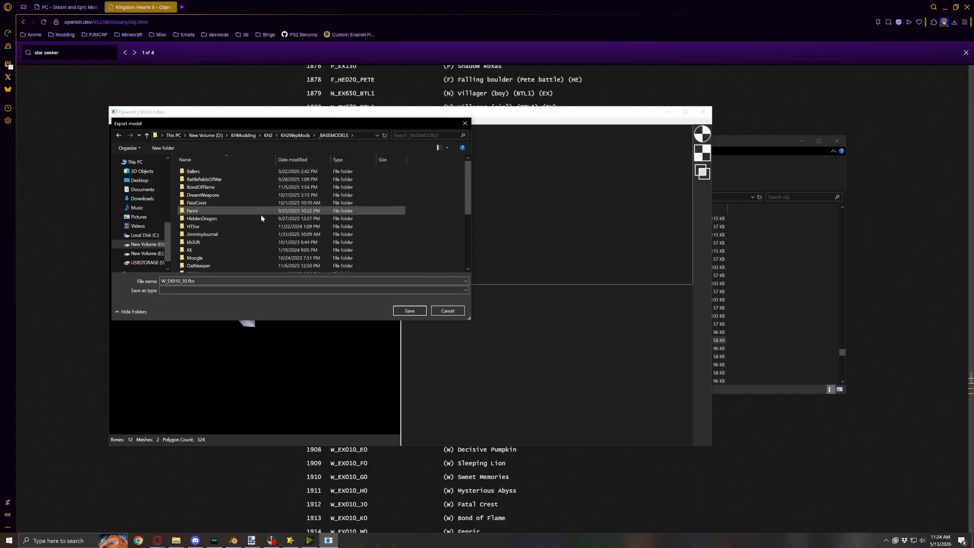
scroll(300, 234, down, 4)
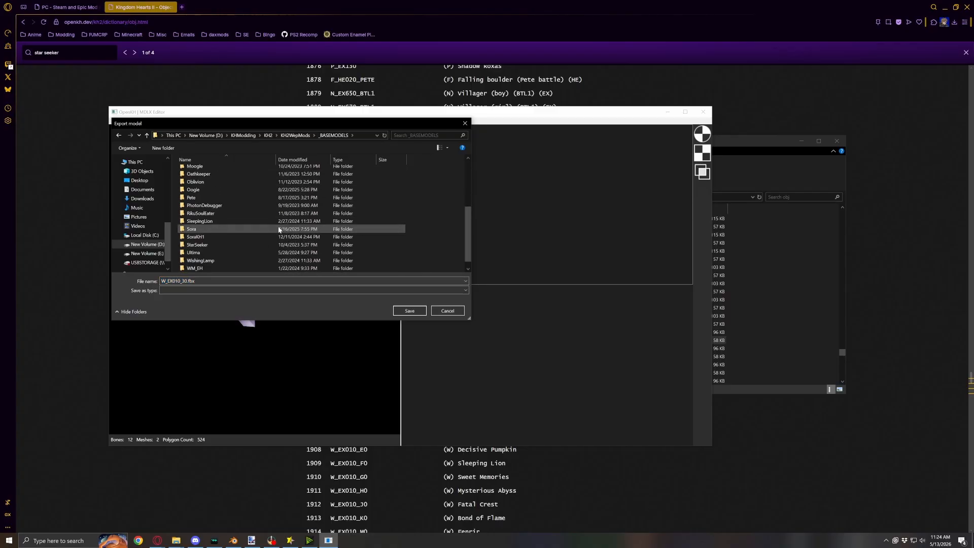
double_click(208, 245)
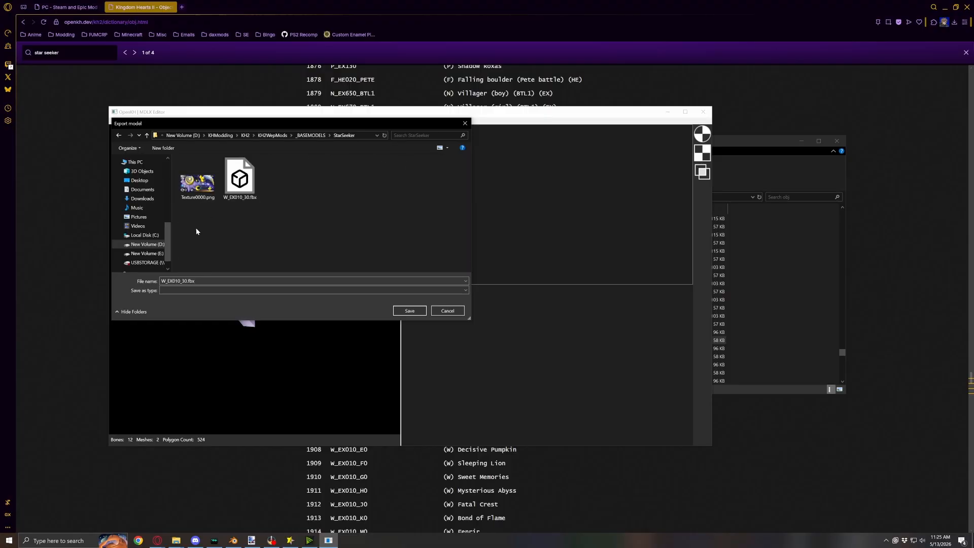
click(414, 311)
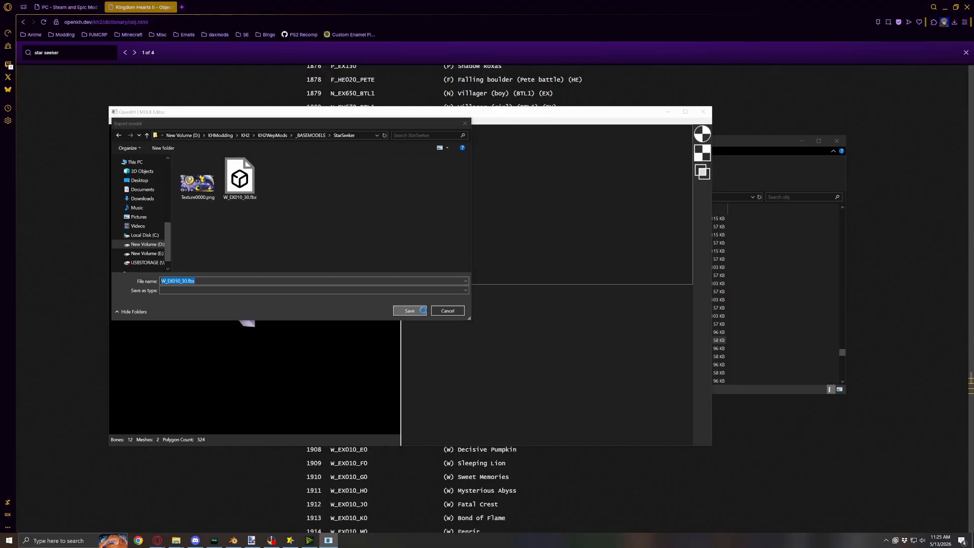
click(499, 272)
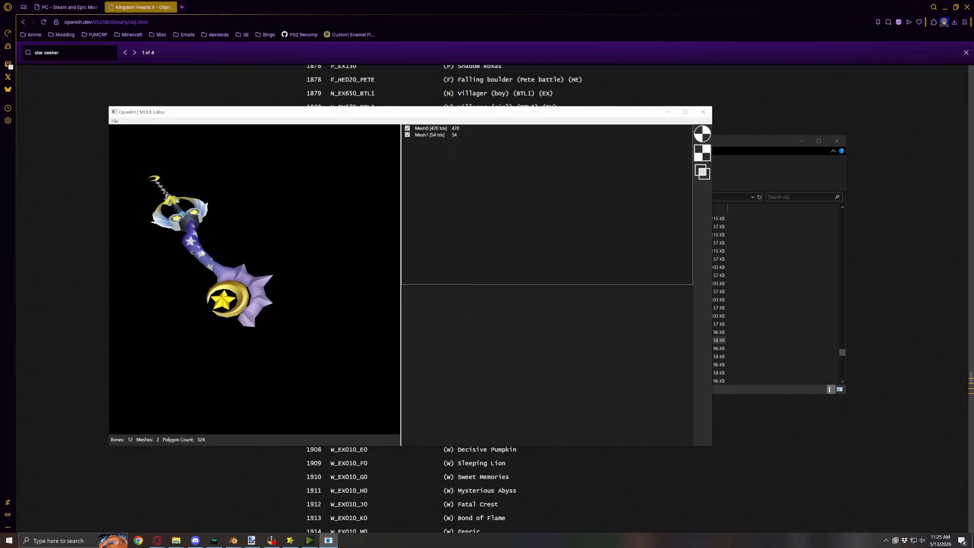
drag(305, 249, 188, 233)
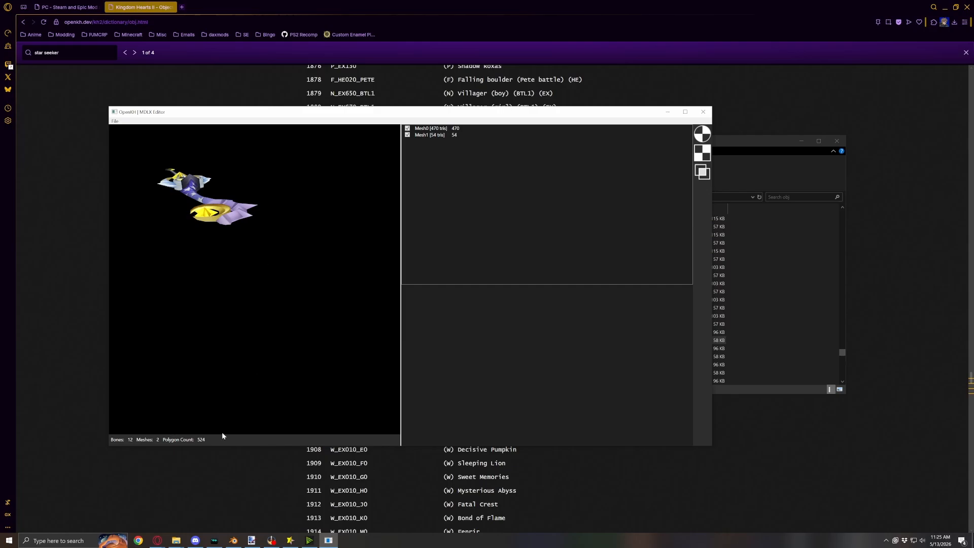
Switch to Blender and import W_EX010_30.fbx from the KH2WepMods\_BASEMODELS\StarSeeker folder with the default FBX settings
click(233, 540)
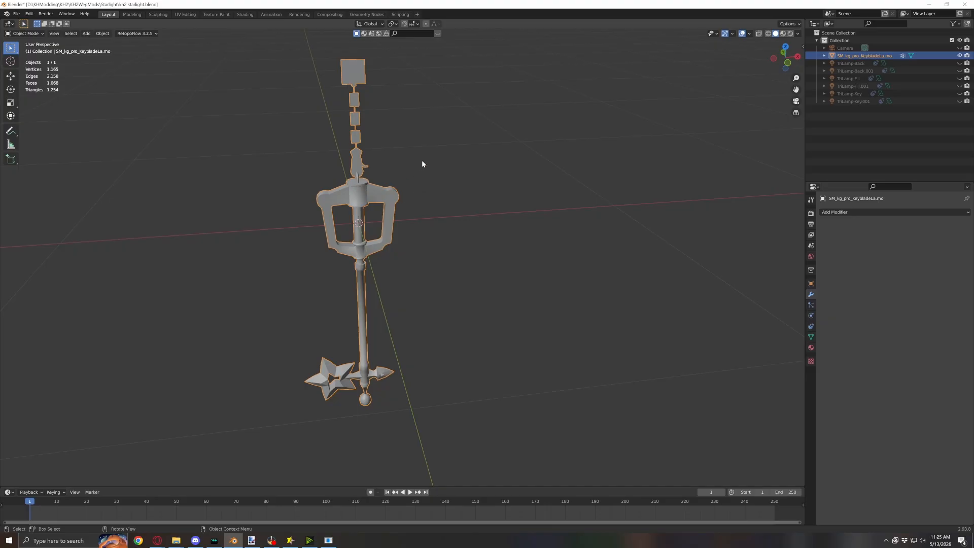
click(17, 14)
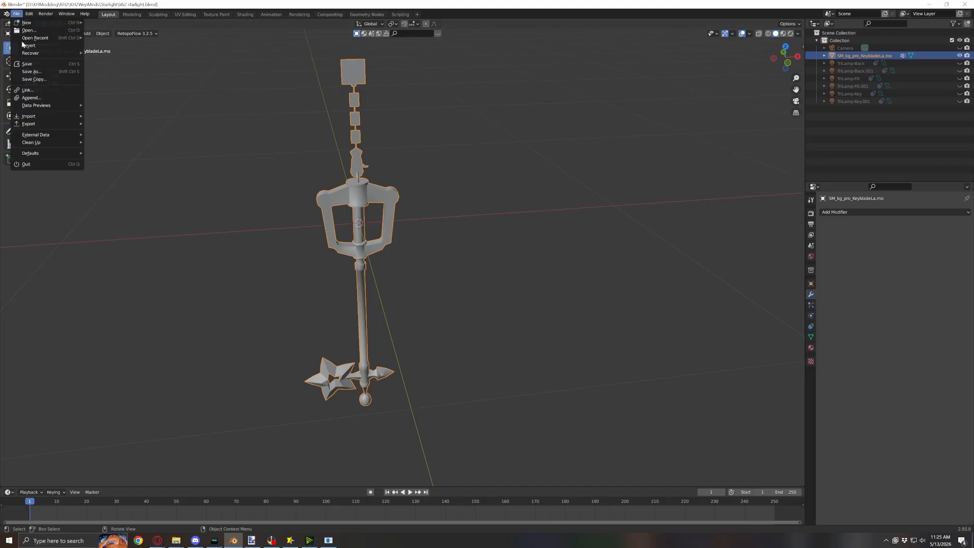
mouse_move(30, 117)
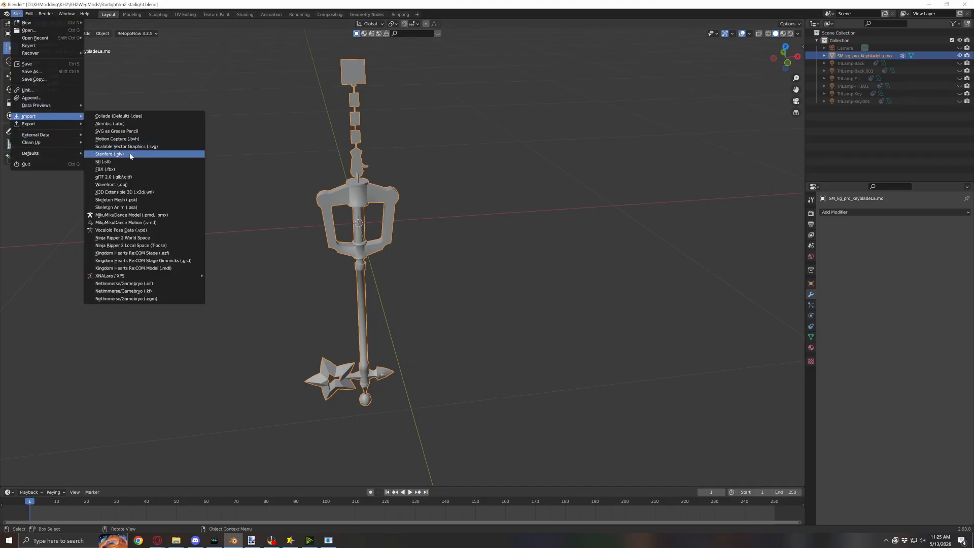
click(109, 168)
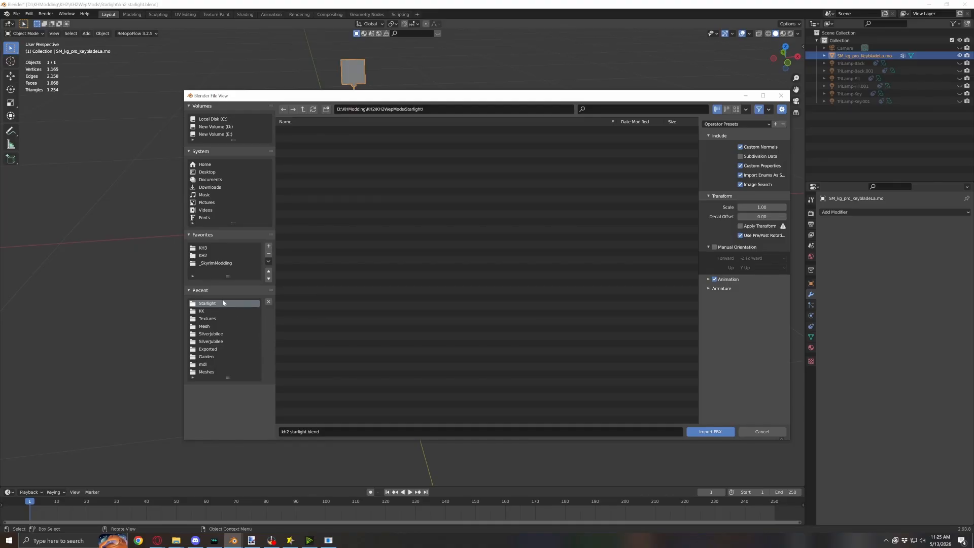
click(204, 249)
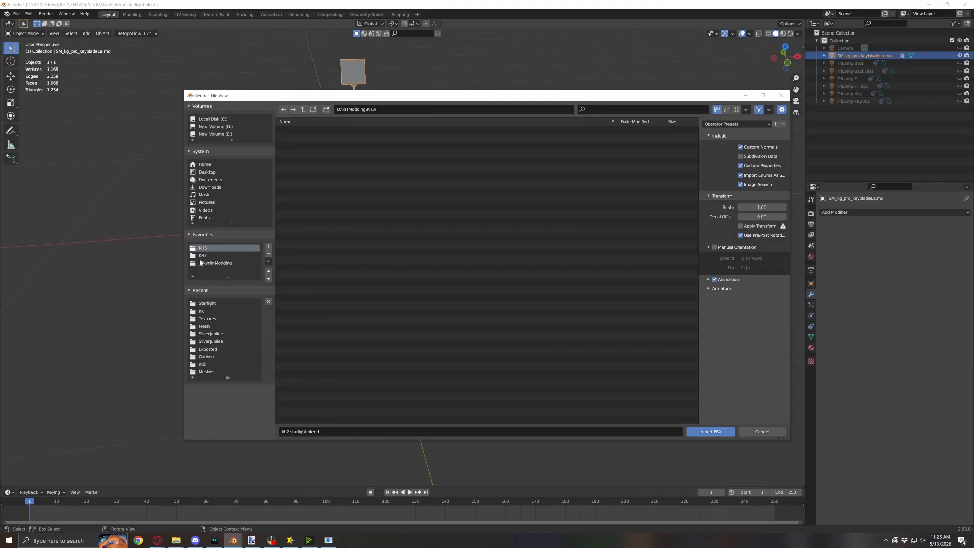
click(204, 255)
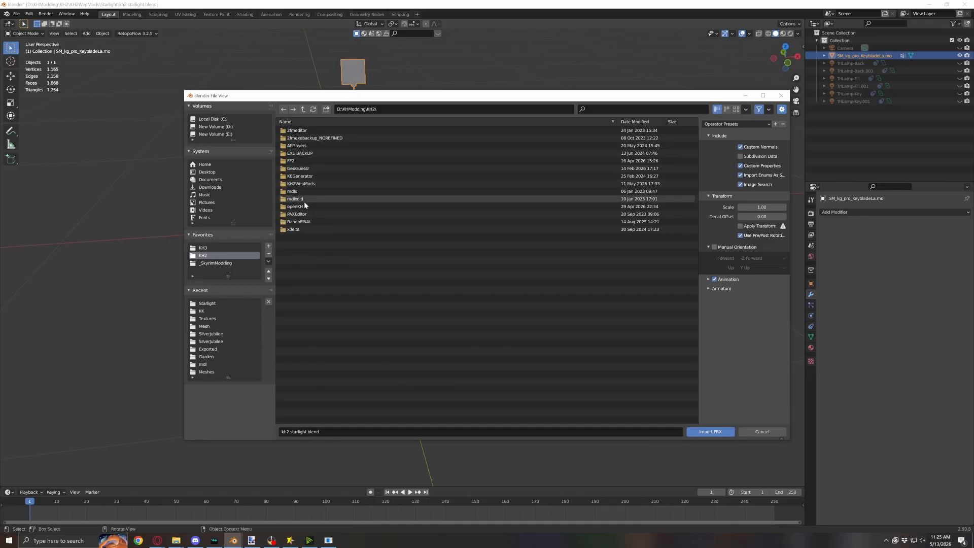
double_click(311, 183)
double_click(315, 130)
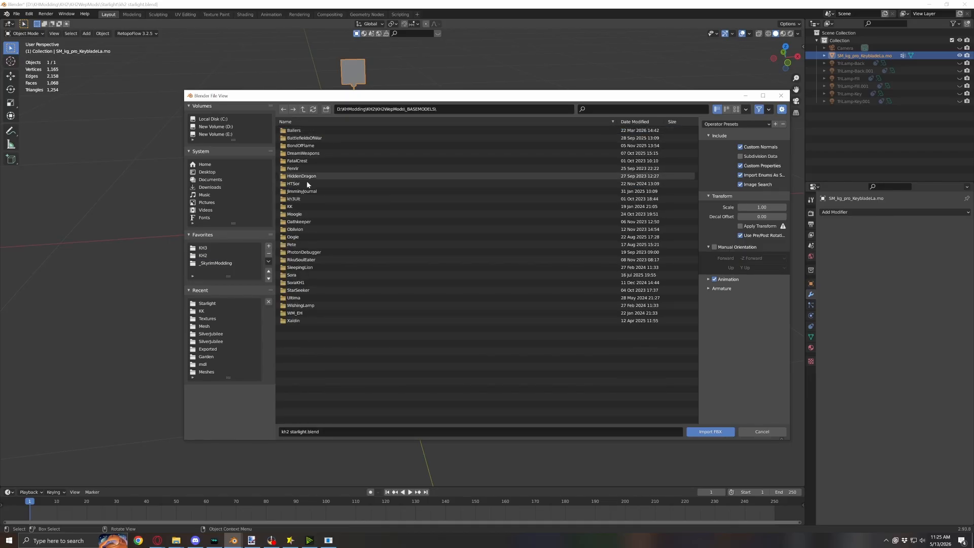
double_click(307, 290)
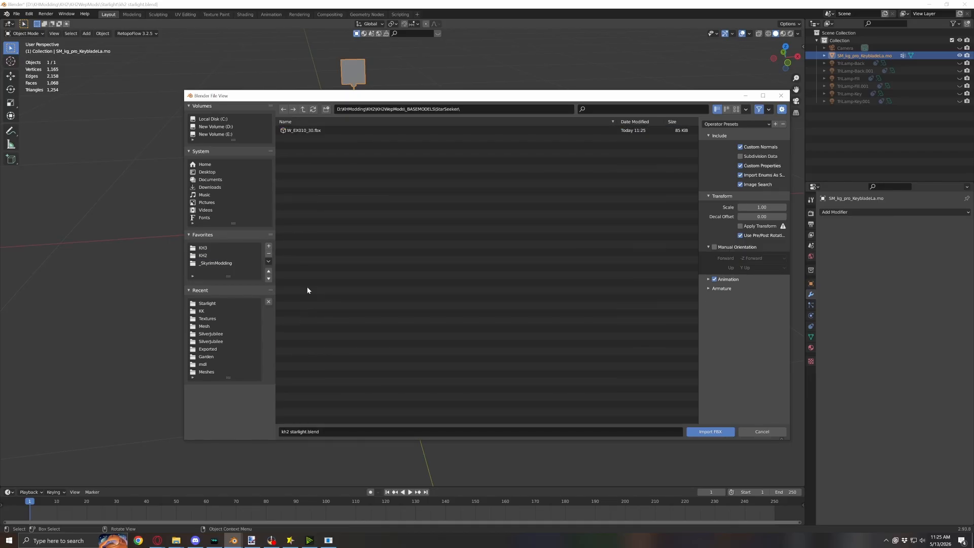
double_click(311, 130)
scroll(470, 193, down, 3)
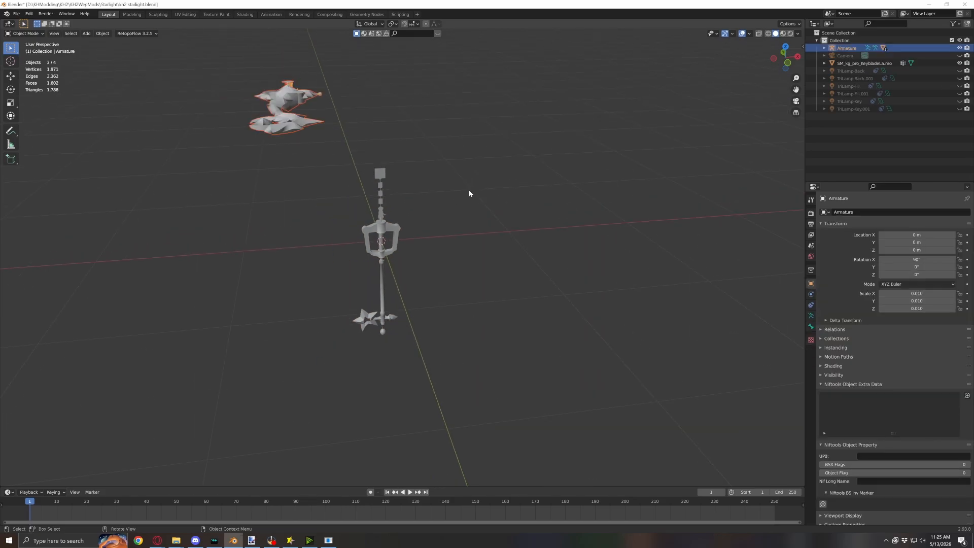
Select the Starlight keyblade mesh and rotate it 90 degrees in the right orthographic view so it lies flat like Star Seeker
middle_drag(507, 206, 386, 146)
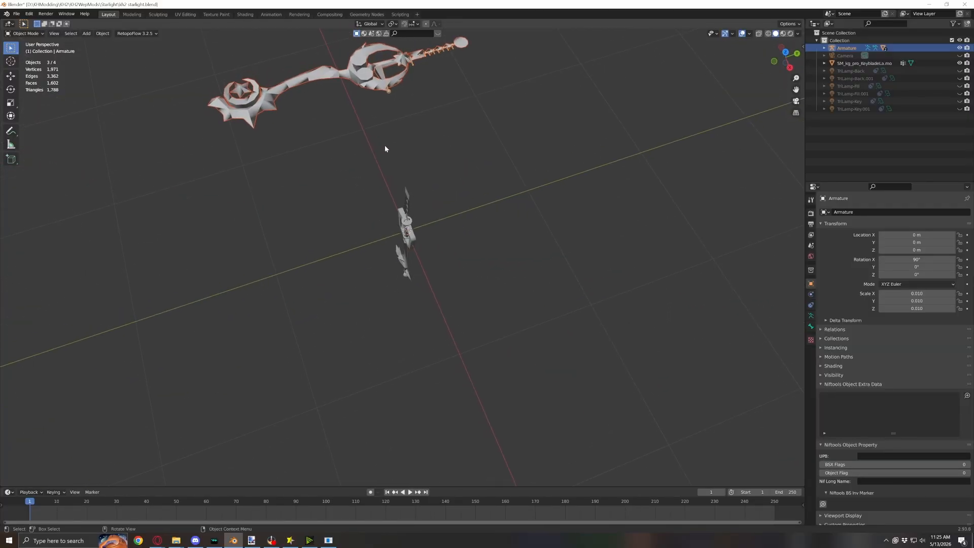
middle_drag(369, 62, 512, 199)
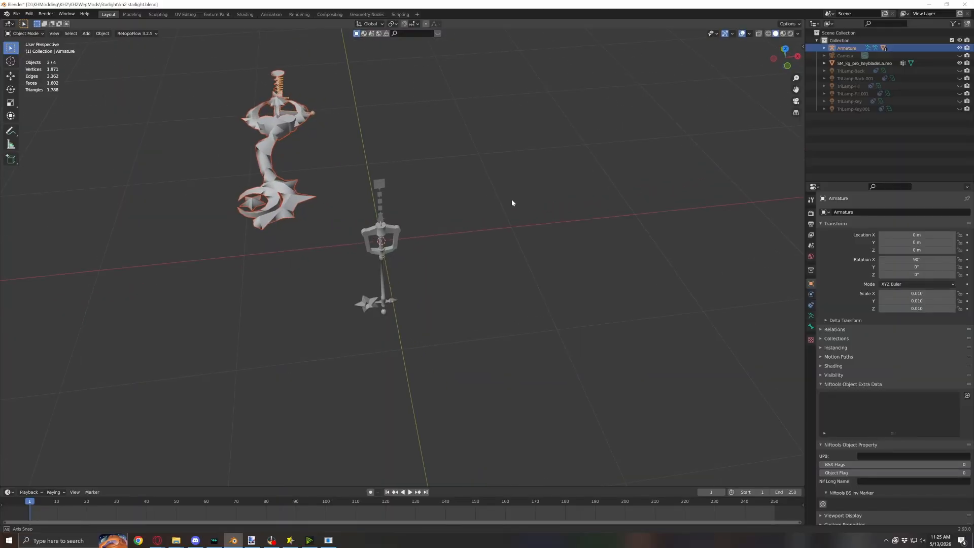
middle_drag(572, 249, 543, 274)
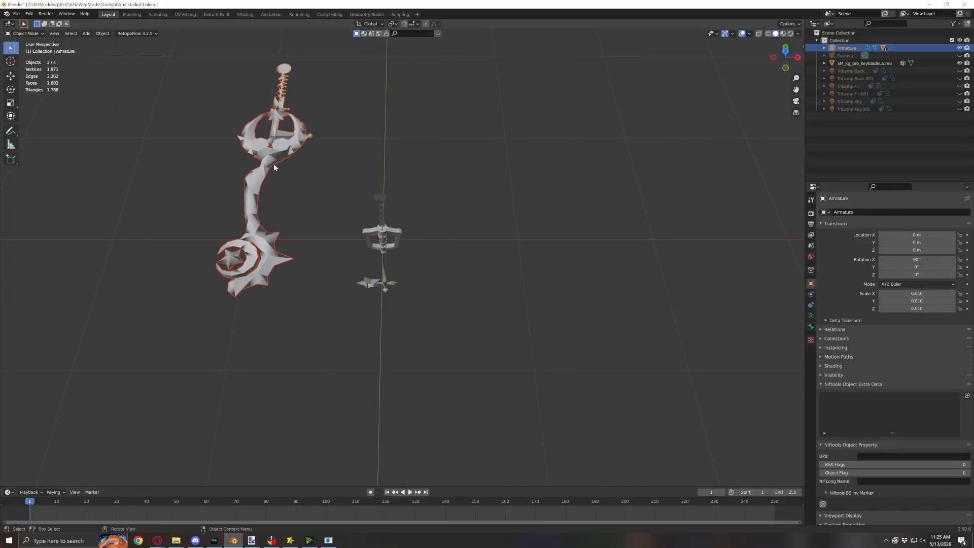
middle_drag(301, 171, 326, 222)
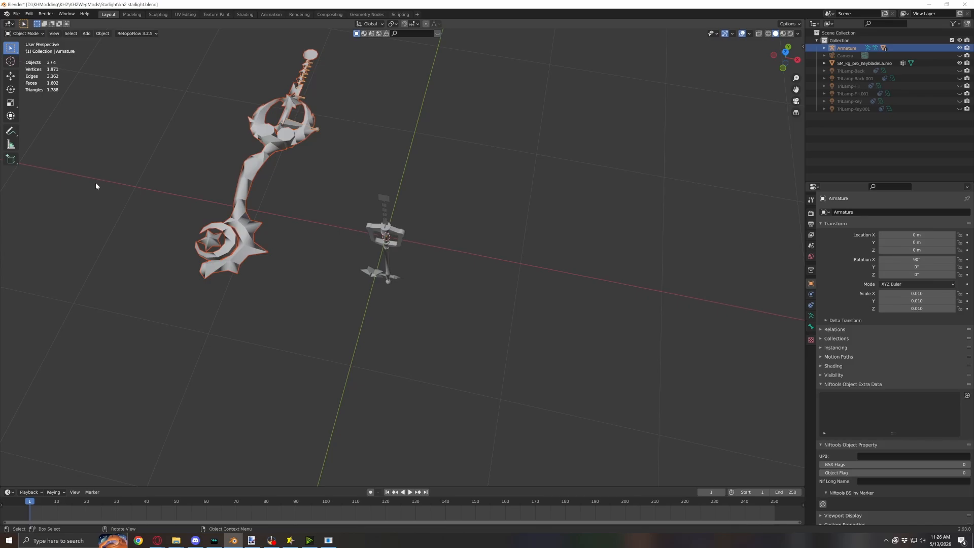
middle_drag(382, 282, 328, 259)
click(409, 229)
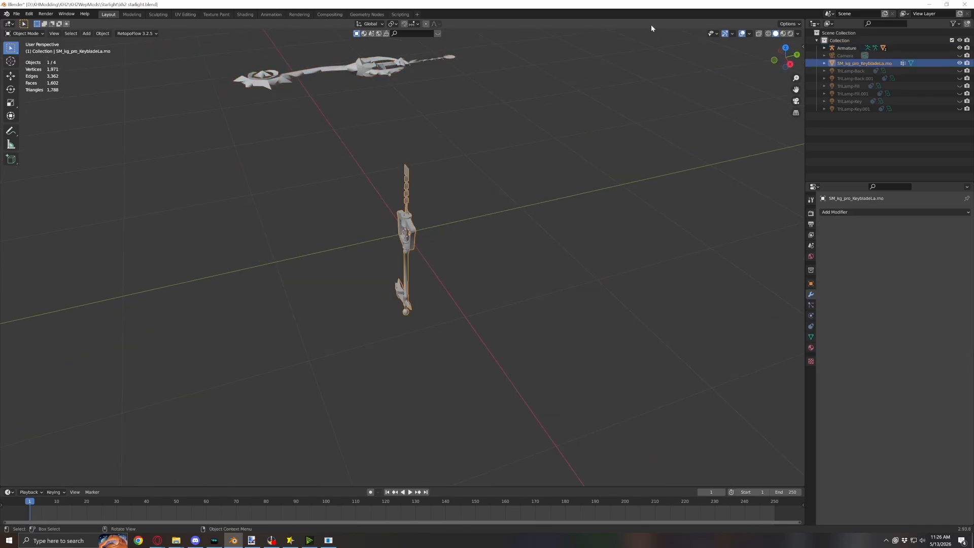
click(790, 64)
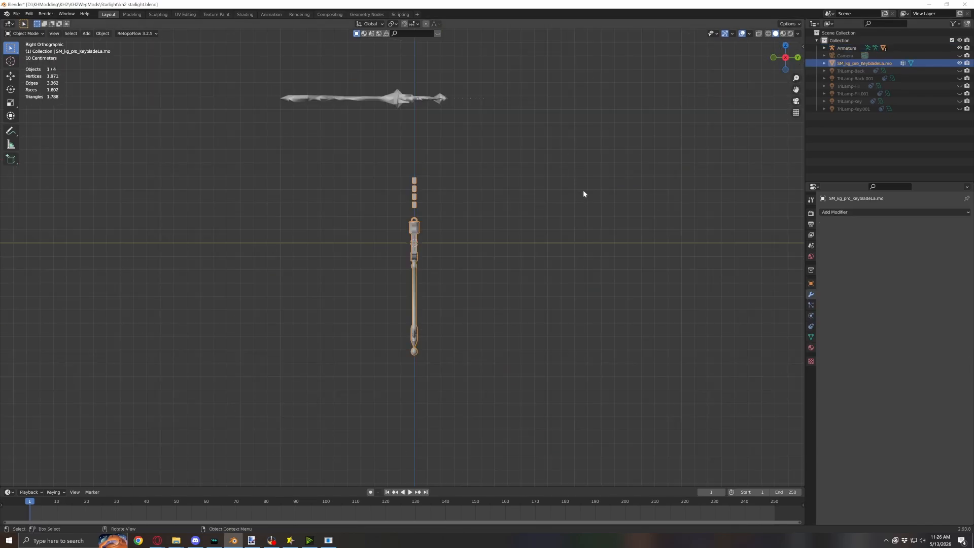
key(r)
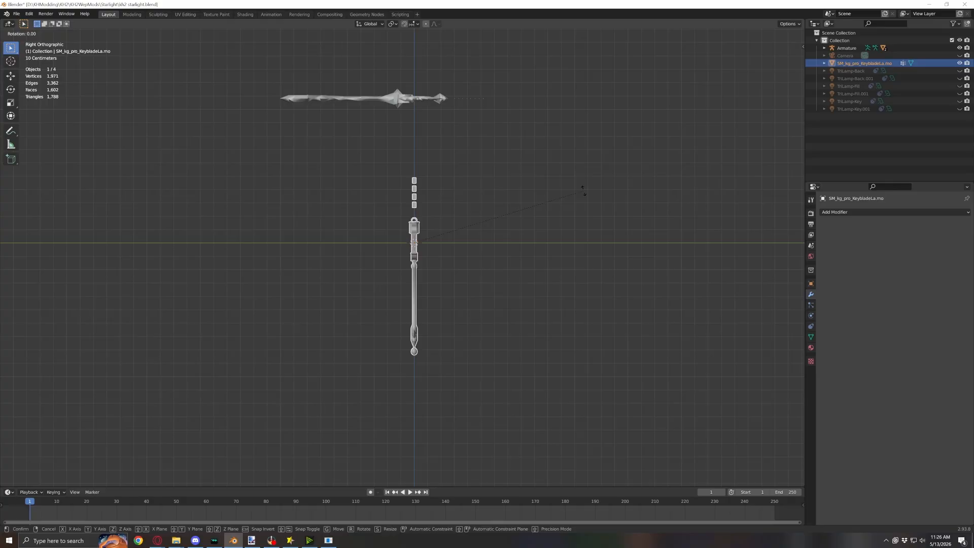
text(90)
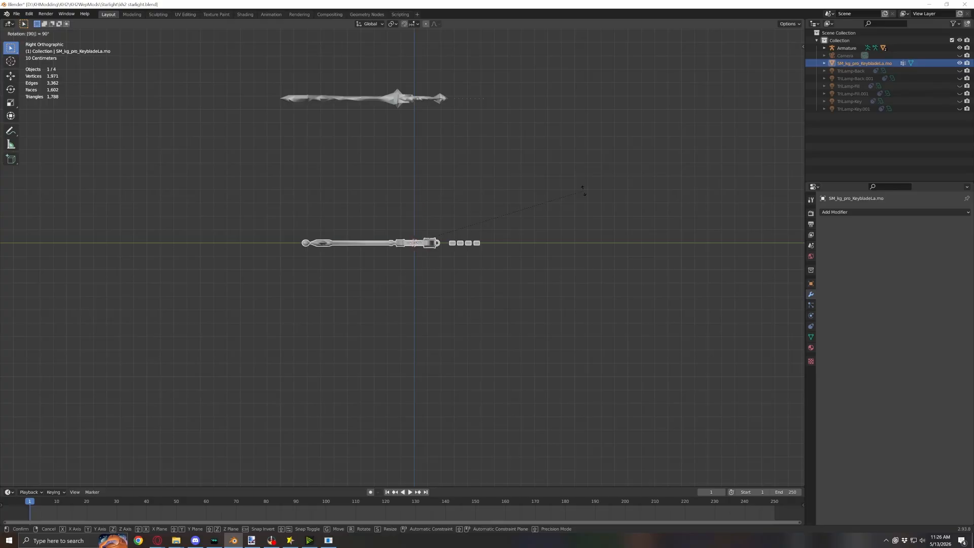
key(Return)
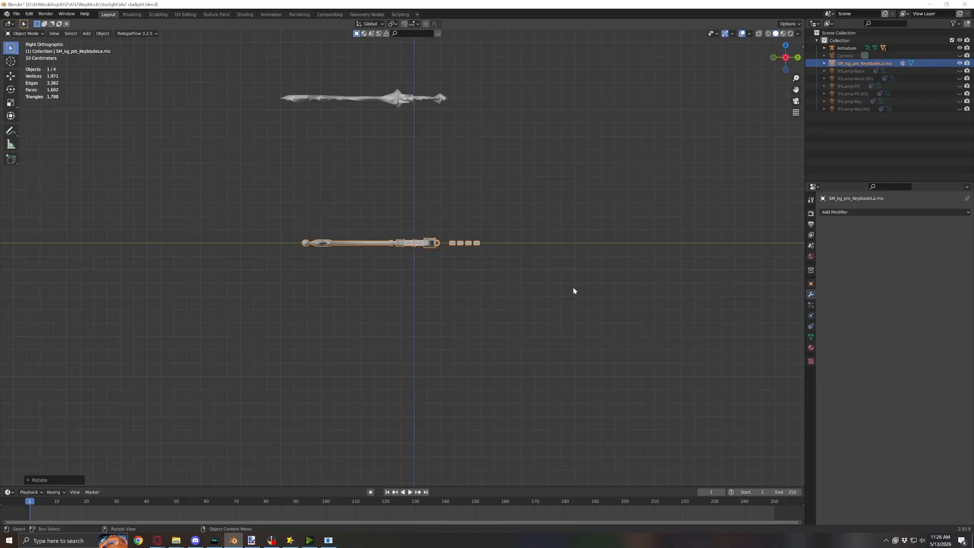
Move the Starlight keyblade up about 1.1 m to the height of the Star Seeker model
key(g)
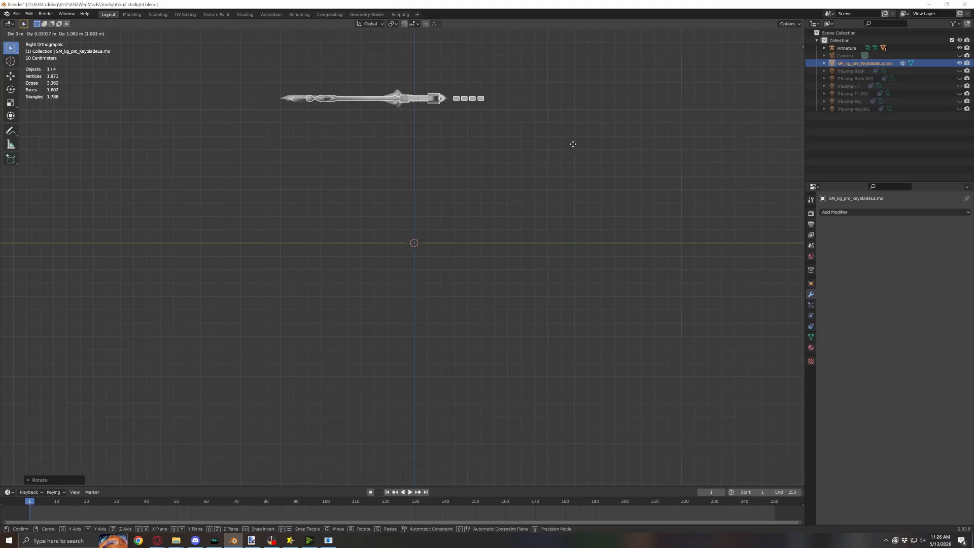
click(569, 147)
middle_drag(520, 140, 562, 217)
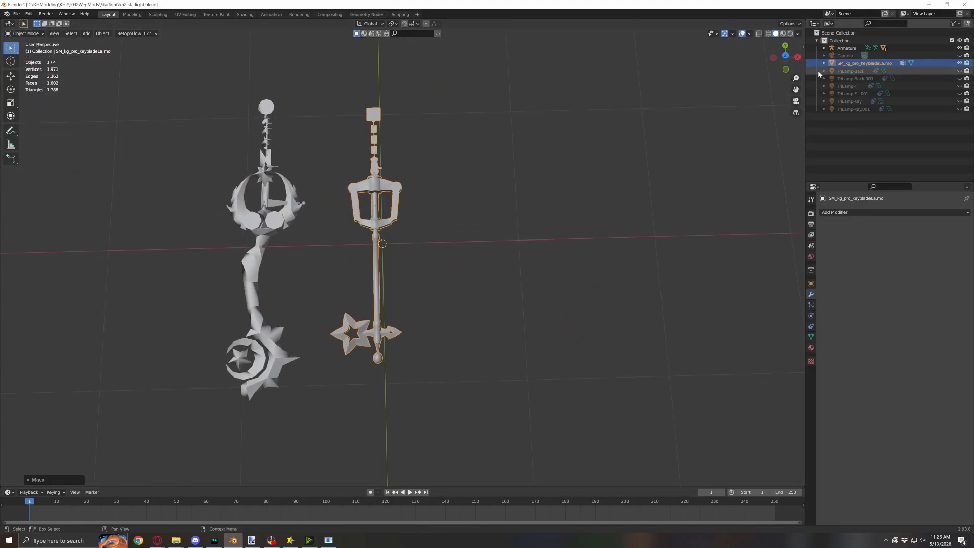
In the top orthographic view, scale the Starlight keyblade uniformly until its length roughly matches the Star Seeker model
click(785, 56)
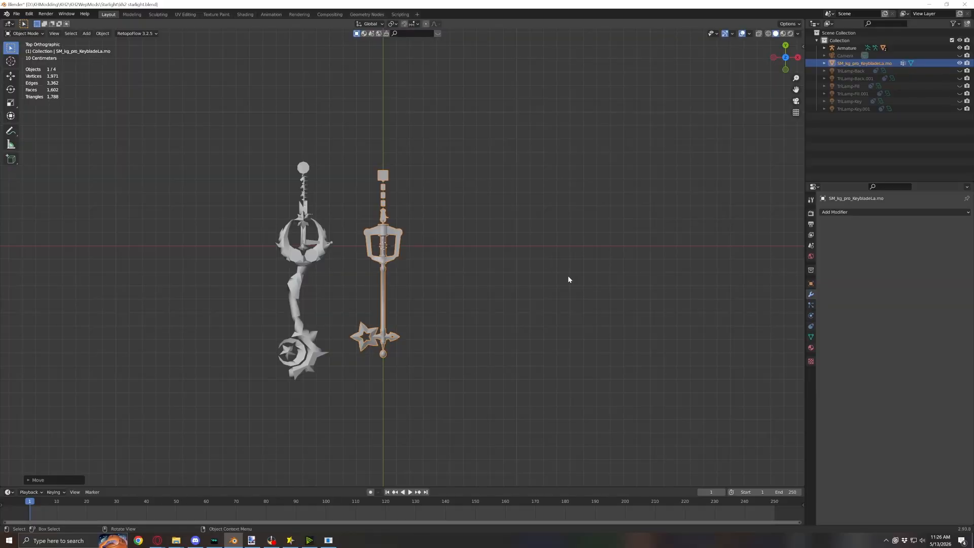
click(17, 77)
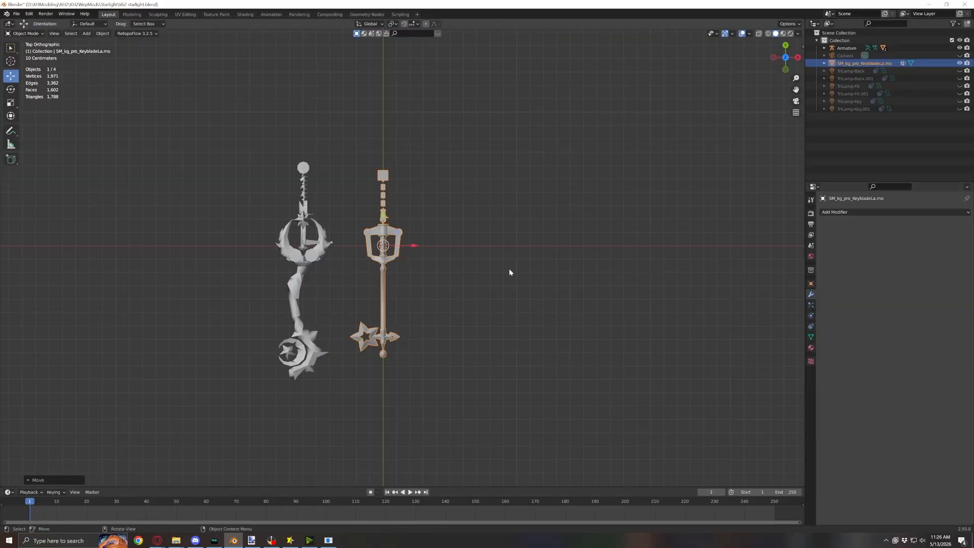
key(g)
key(Escape)
key(s)
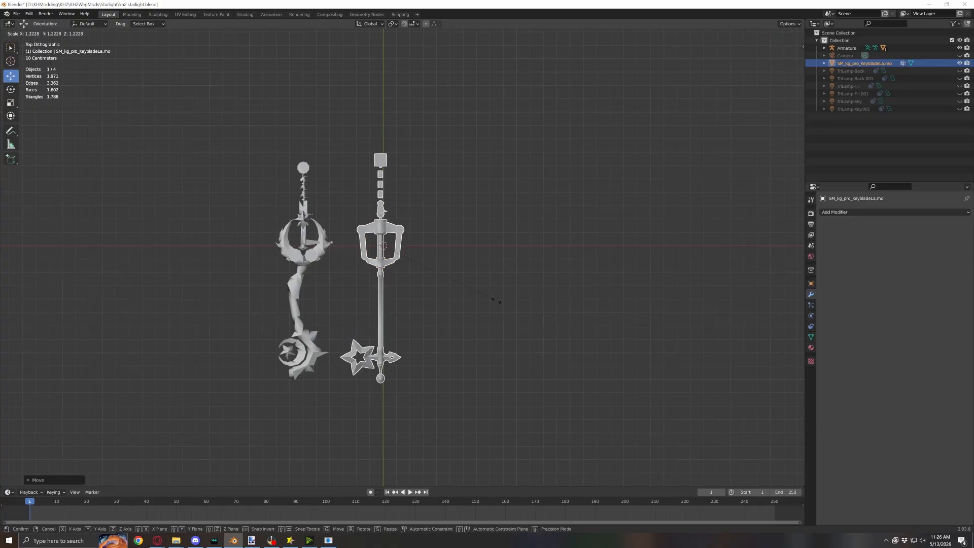
click(538, 329)
key(r)
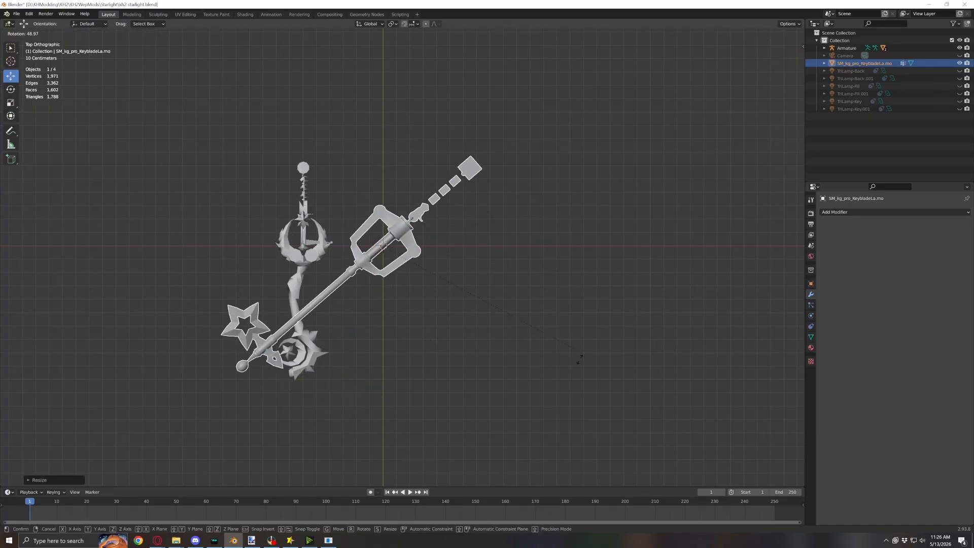
key(Escape)
key(s)
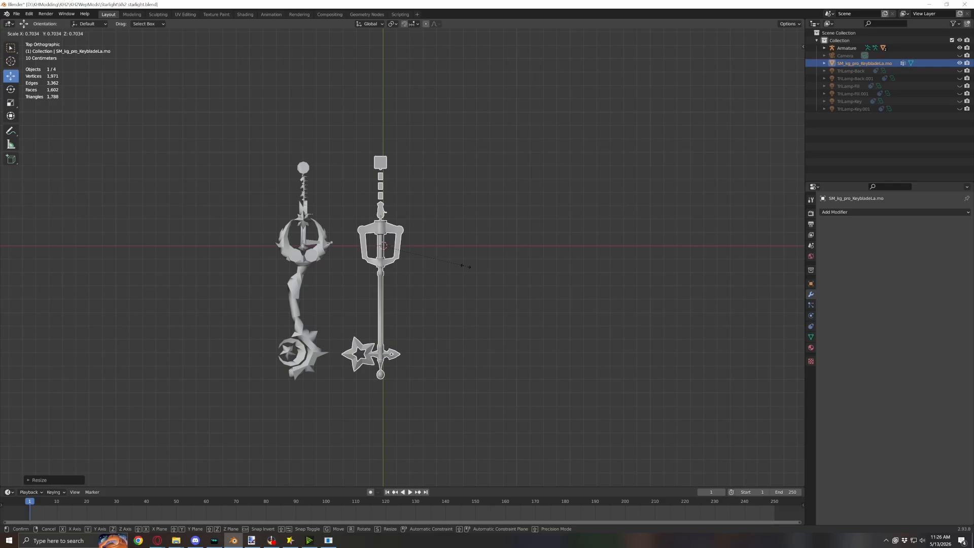
click(465, 266)
In top orthographic view, move the Starlight keyblade onto the Star Seeker model, about -0.58 m in X and 0.06 m in Y
key(g)
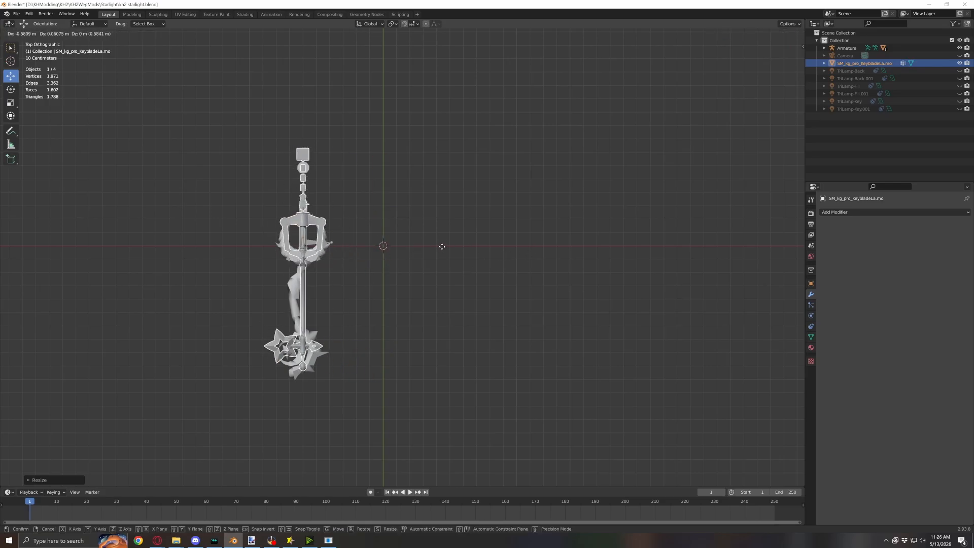
click(442, 246)
scroll(362, 237, down, 1)
scroll(284, 256, up, 5)
shift+middle_drag(248, 266, 486, 317)
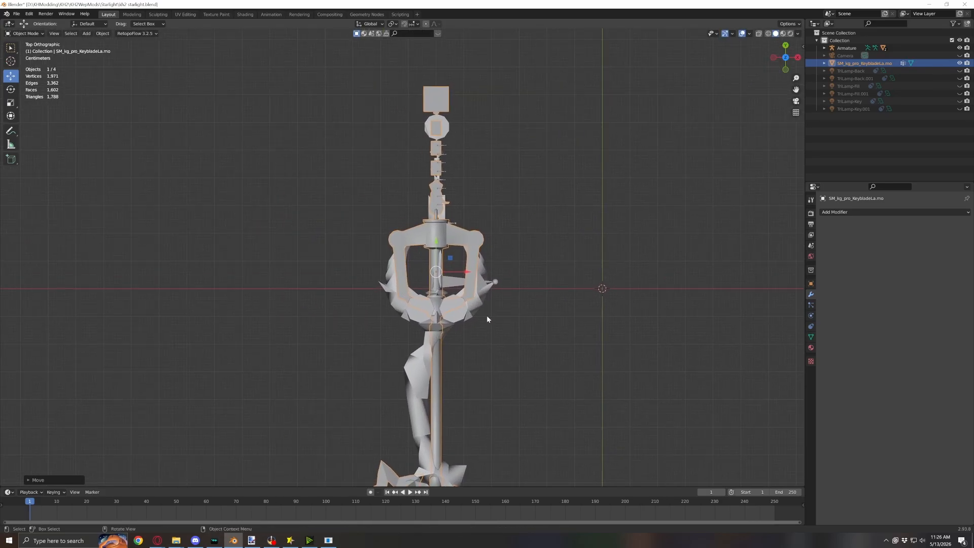
Show the models in wireframe and shift the Starlight keyblade about 0.0025 m along X to centre its shaft on Star Seeker's
scroll(528, 350, up, 5)
middle_drag(529, 350, 596, 192)
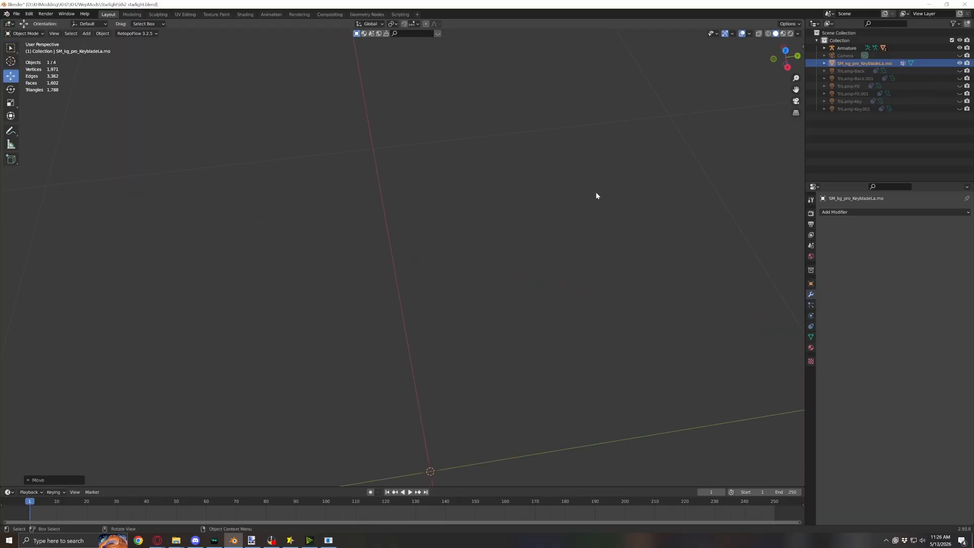
click(785, 51)
scroll(701, 114, up, 3)
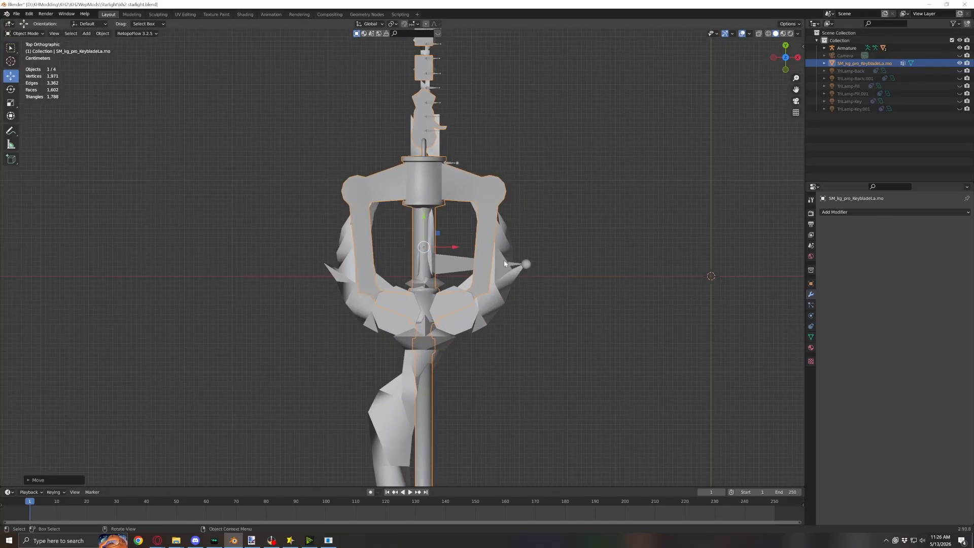
click(768, 34)
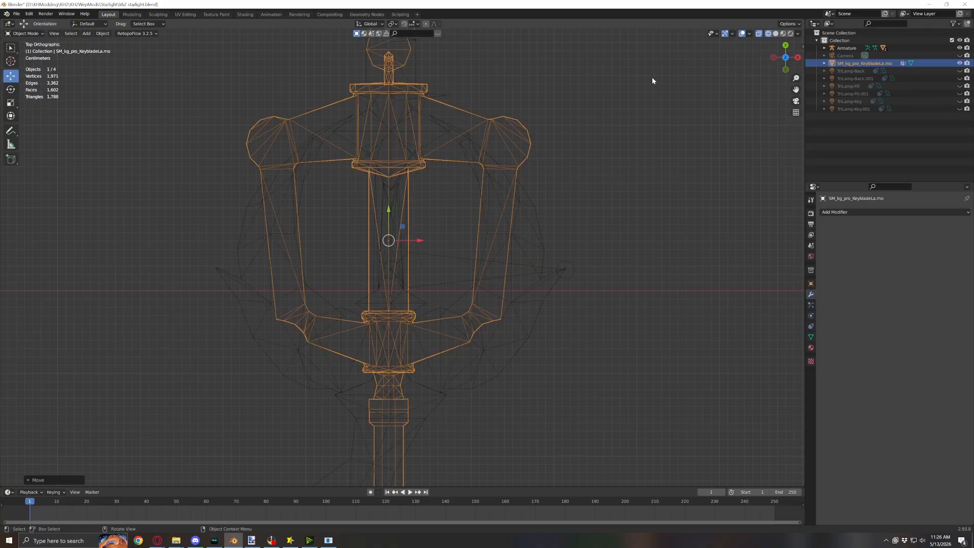
scroll(527, 191, up, 4)
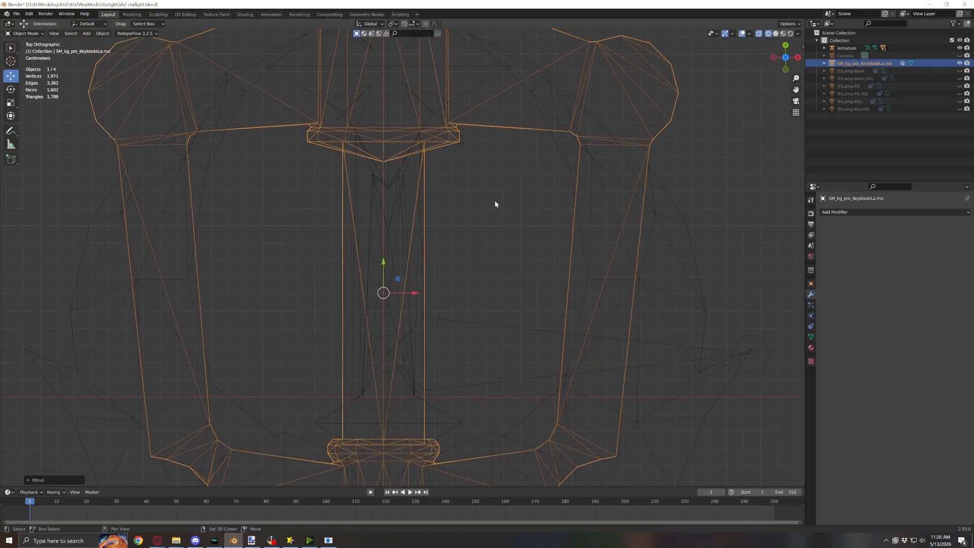
key(g)
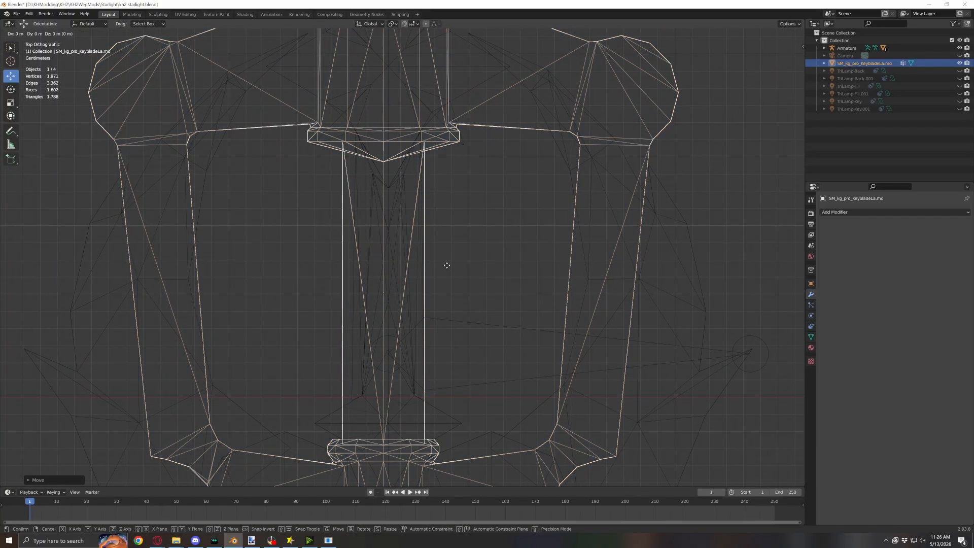
key(Escape)
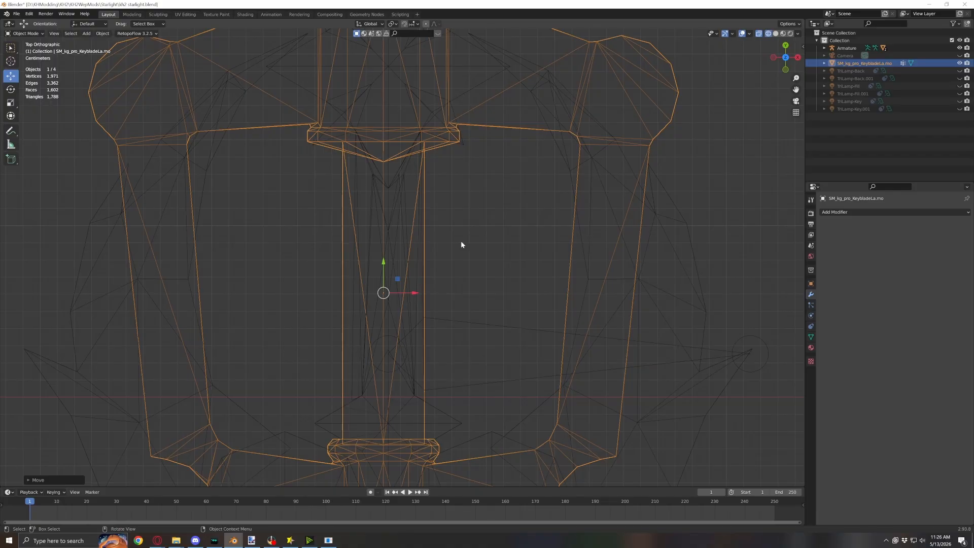
key(g)
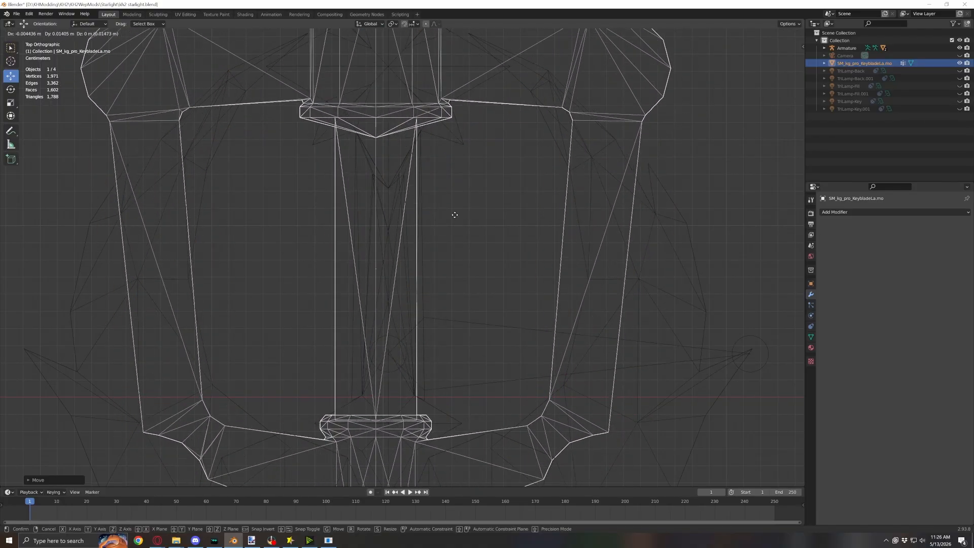
key(x)
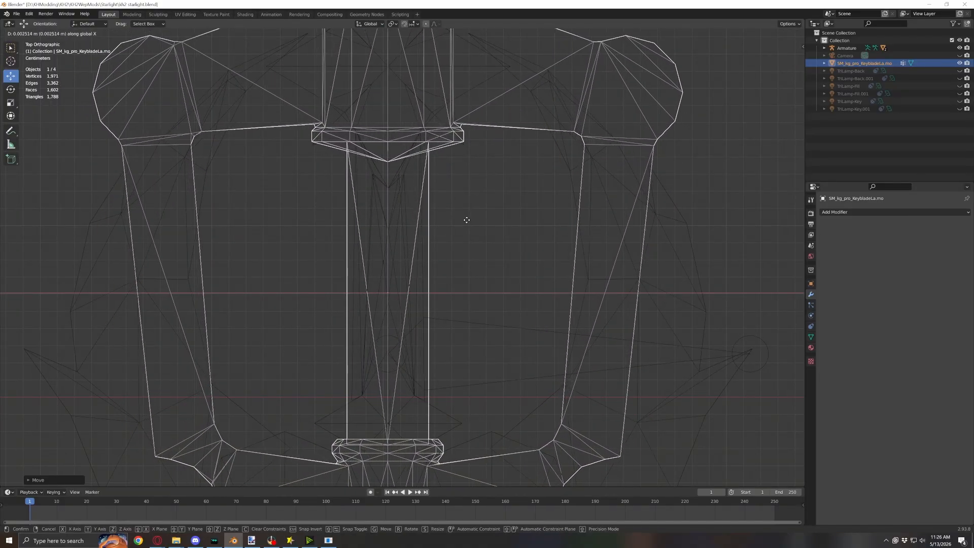
click(466, 220)
Scale the Starlight keyblade uniformly to about 0.95 and move it in the negative Y direction to match Star Seeker's handle
shift+middle_drag(487, 133, 500, 326)
scroll(500, 330, down, 2)
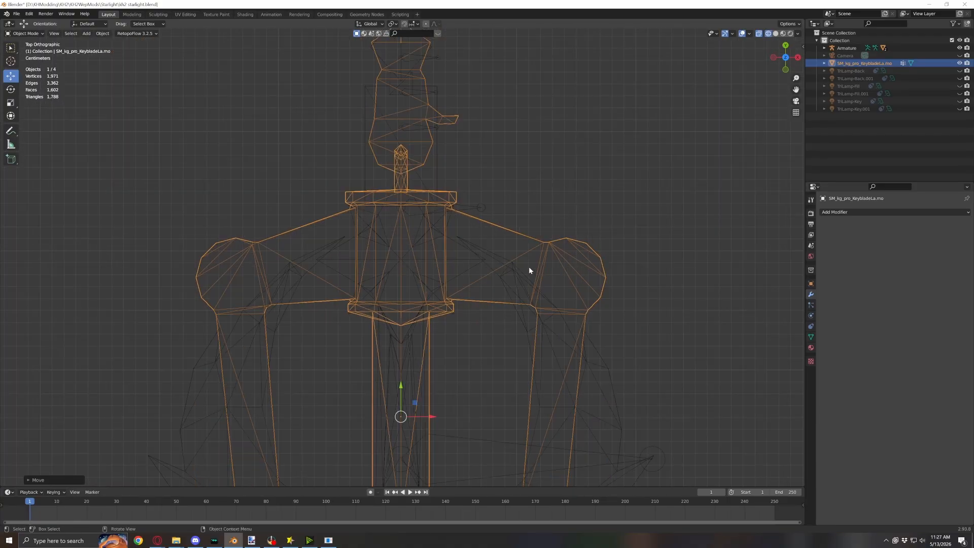
scroll(579, 231, down, 10)
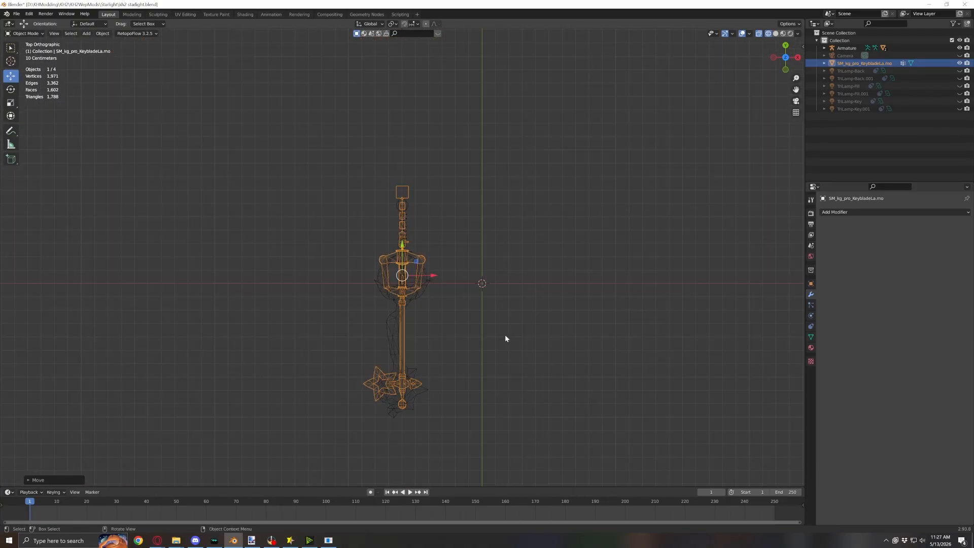
scroll(500, 282, up, 4)
key(s)
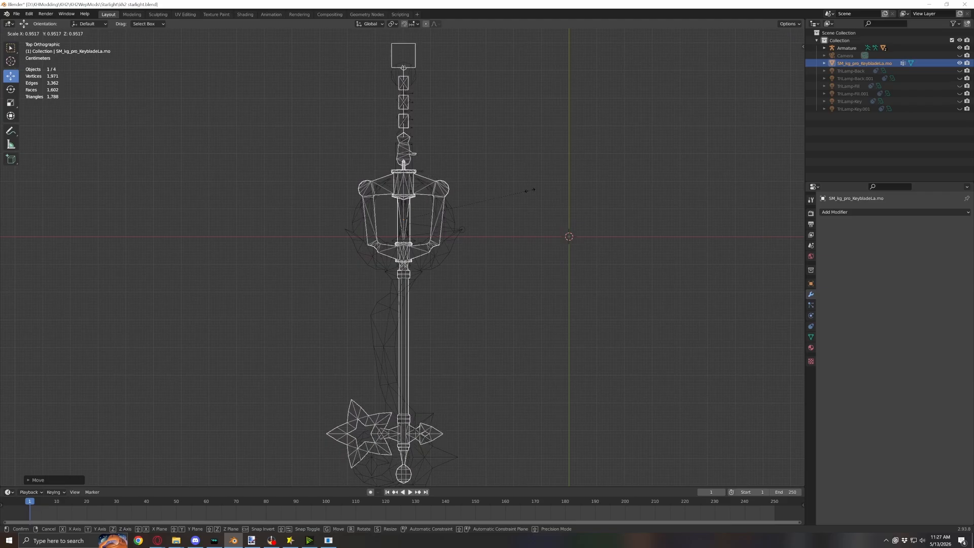
click(530, 183)
key(g)
key(y)
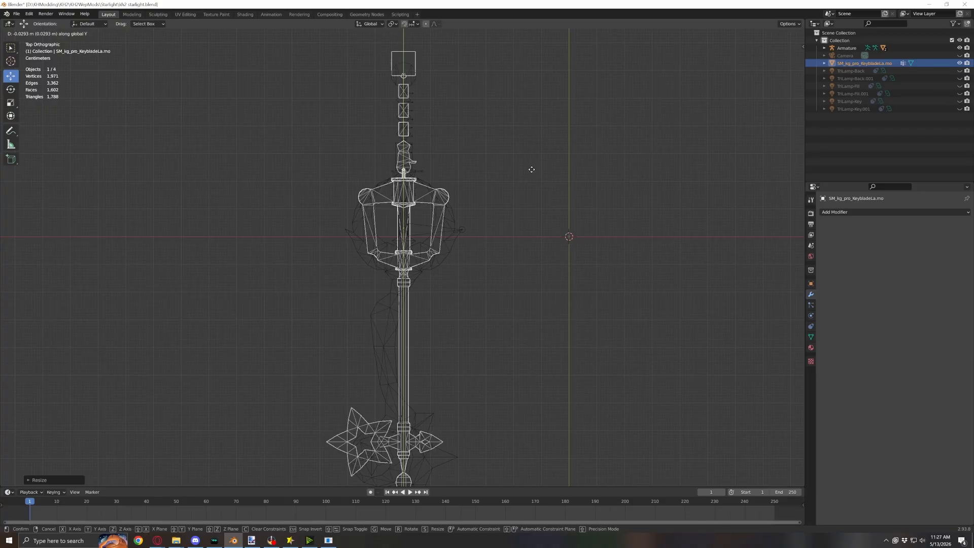
click(533, 190)
Scale the Starlight keyblade up slightly and move it about -0.03 m along Y to fit Star Seeker's overall length
scroll(514, 250, down, 2)
shift+middle_drag(514, 250, 510, 190)
key(s)
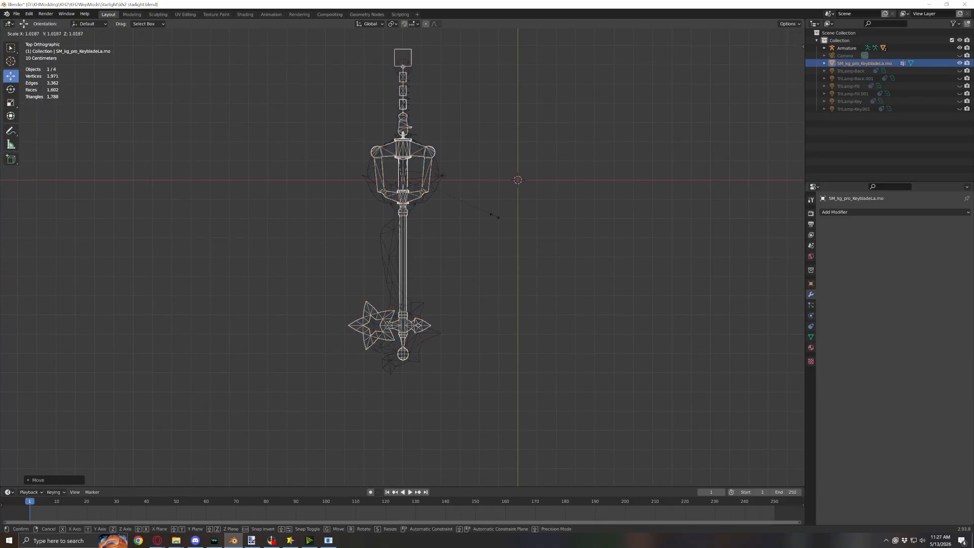
click(498, 215)
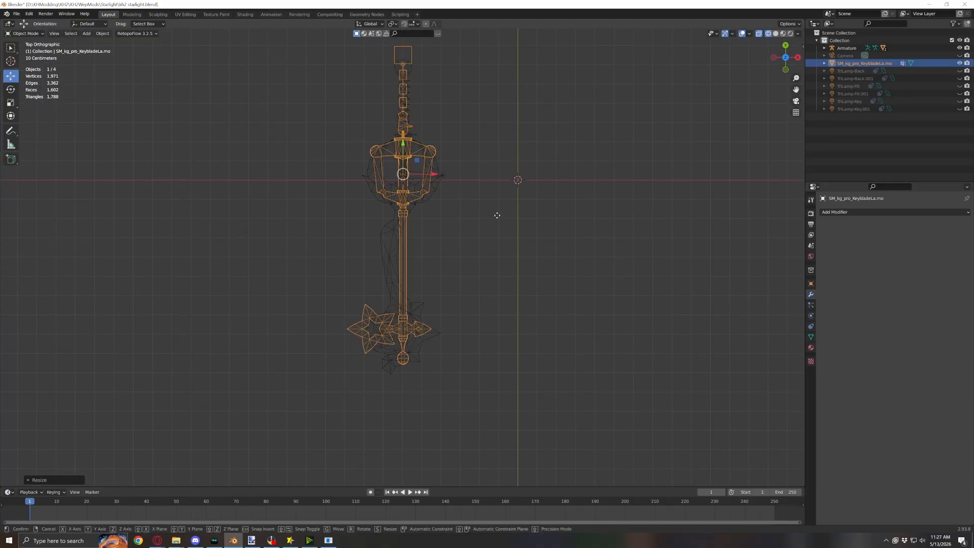
key(g)
key(y)
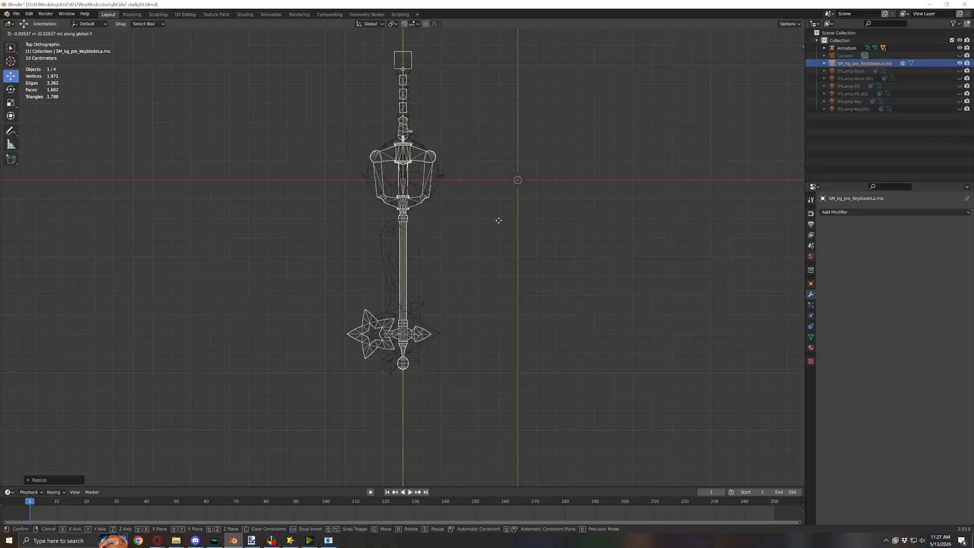
click(498, 223)
In right orthographic view, nudge the Starlight keyblade slightly upward along Z to align its shaft with Star Seeker's
middle_drag(499, 226, 450, 251)
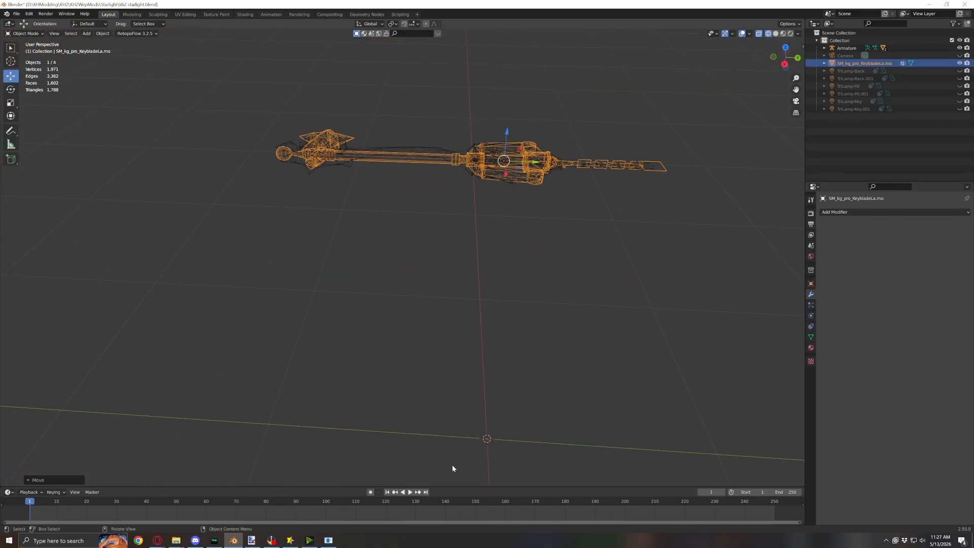
shift+middle_drag(538, 322, 484, 384)
scroll(519, 339, up, 5)
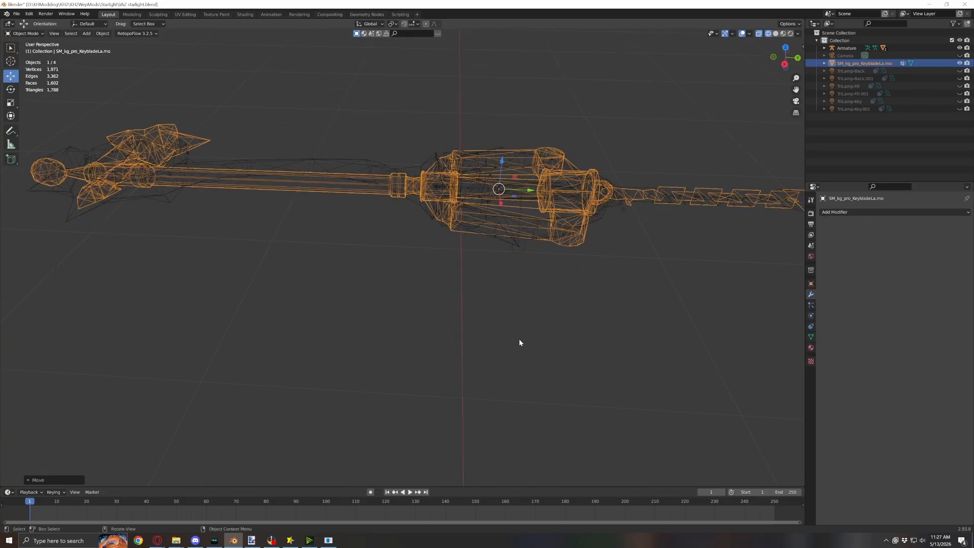
middle_drag(456, 291, 670, 152)
click(781, 58)
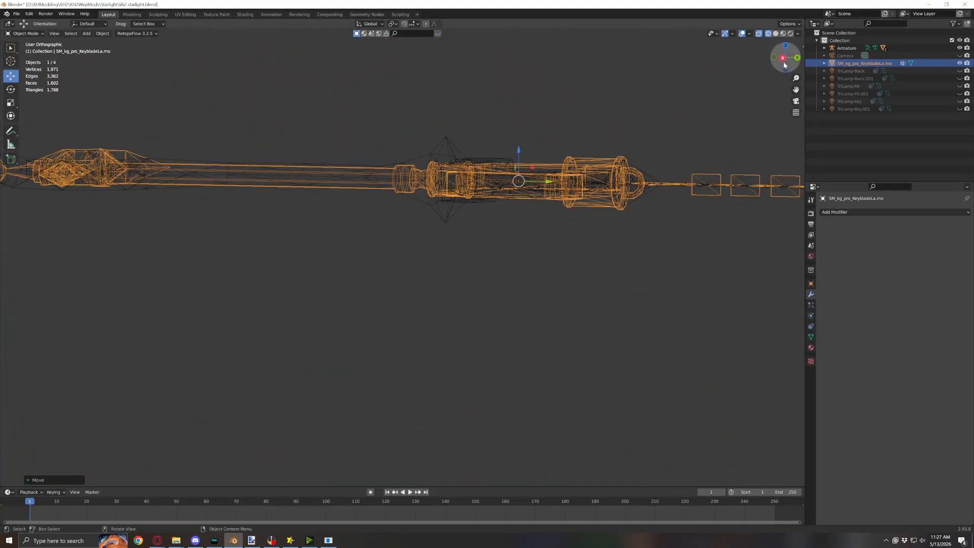
scroll(550, 150, up, 5)
shift+middle_drag(592, 131, 394, 359)
scroll(482, 339, up, 8)
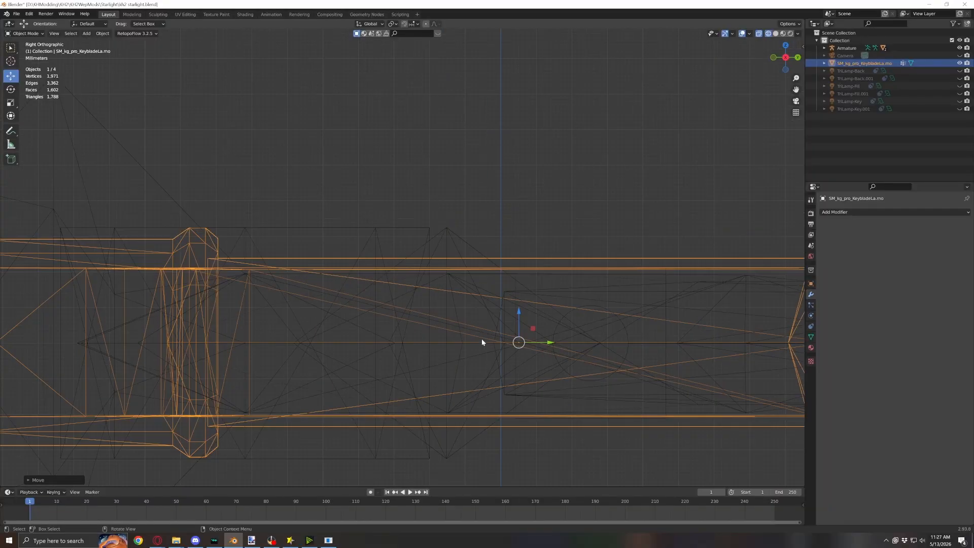
shift+middle_drag(482, 339, 385, 208)
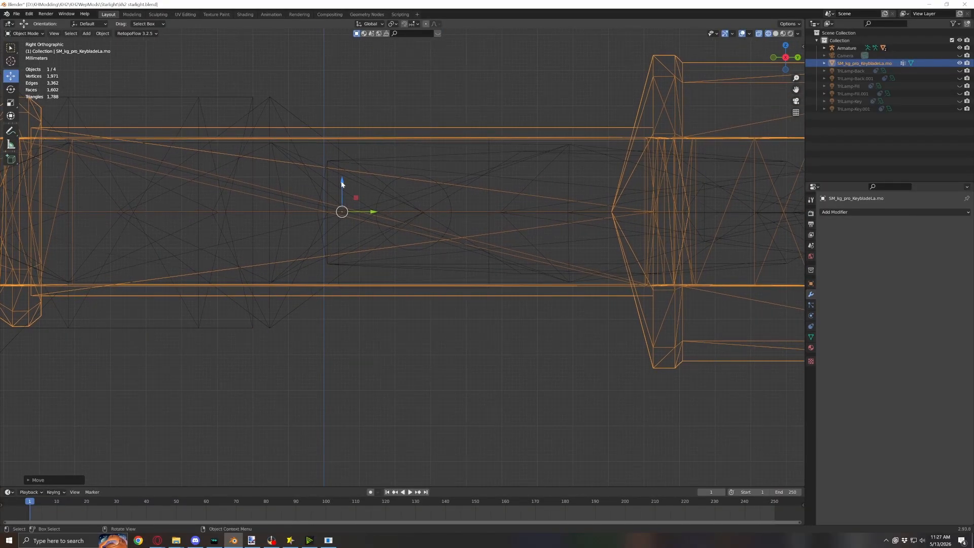
mouse_move(342, 184)
mouse_down()
mouse_move(339, 168)
mouse_move(339, 181)
mouse_move(352, 179)
mouse_up()
scroll(447, 214, down, 5)
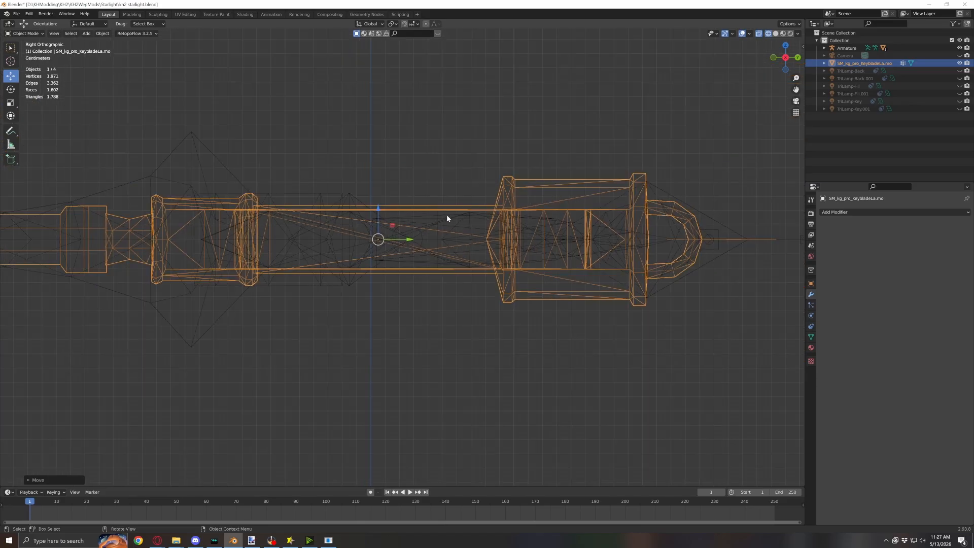
Compare the two keychains and try scaling the Starlight keyblade down uniformly to match Star Seeker's chain
scroll(447, 215, down, 2)
shift+middle_drag(713, 243, 503, 200)
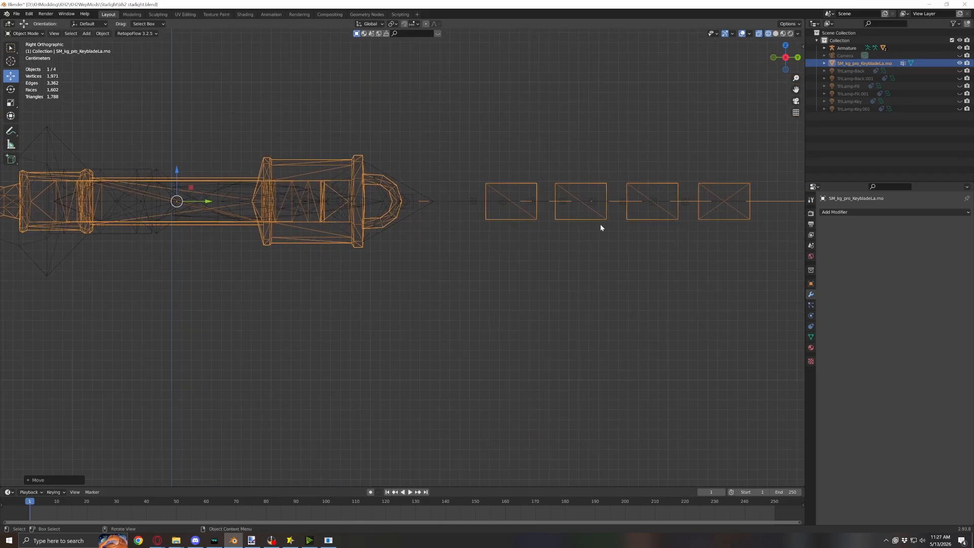
middle_drag(601, 227, 419, 264)
scroll(426, 163, up, 6)
shift+middle_drag(426, 163, 429, 282)
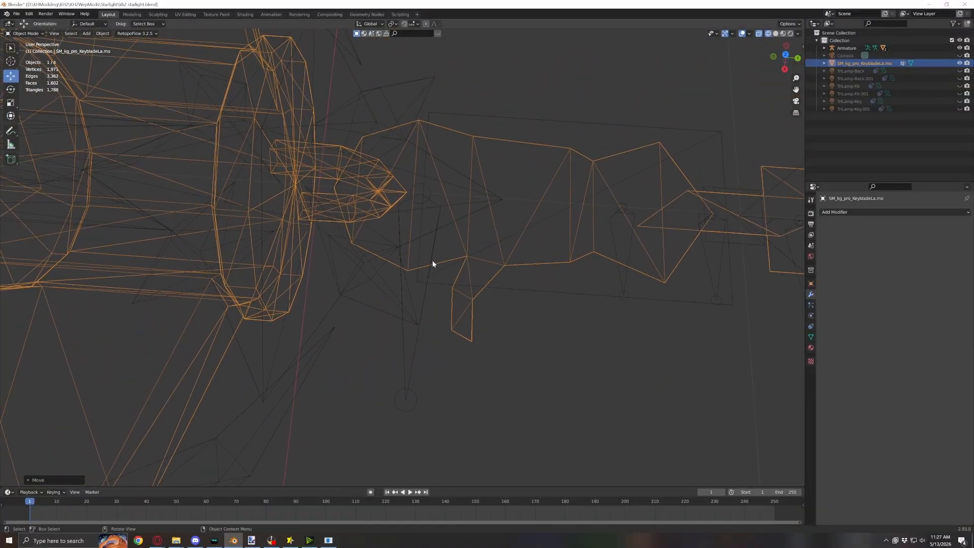
scroll(591, 211, down, 5)
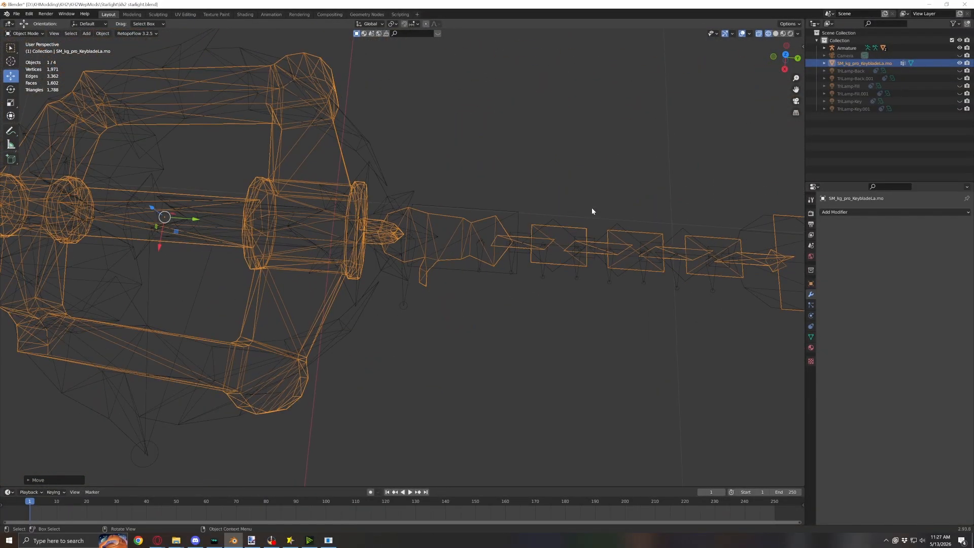
shift+middle_drag(617, 234, 581, 209)
scroll(508, 198, up, 4)
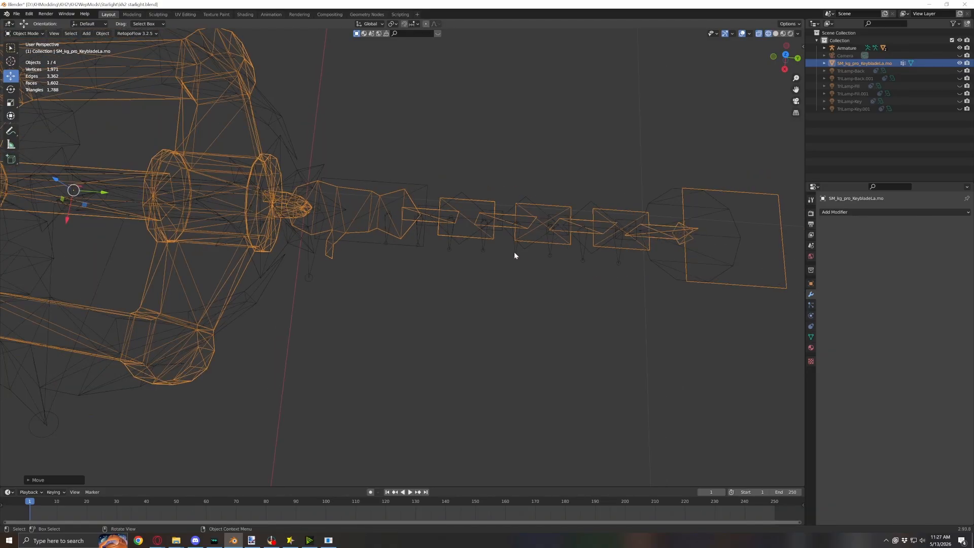
key(s)
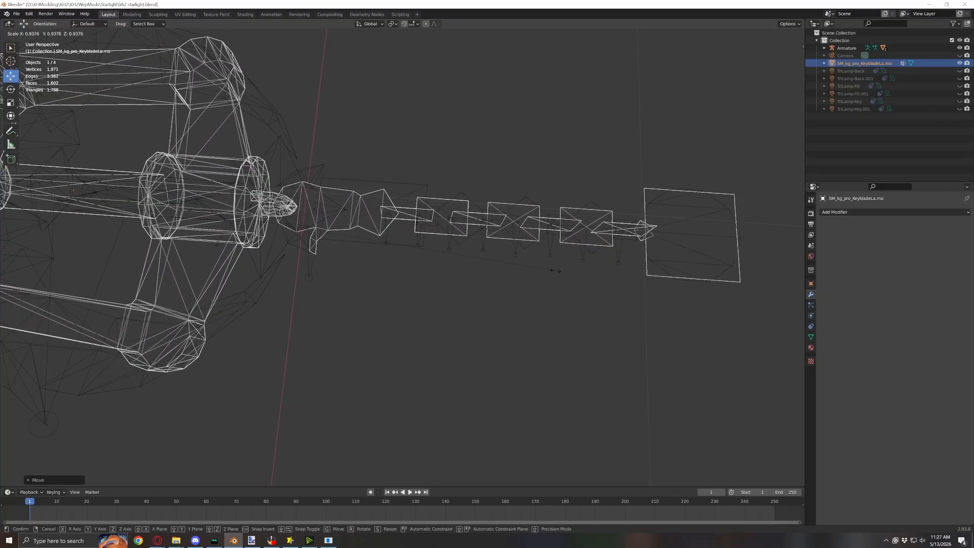
click(549, 270)
key(g)
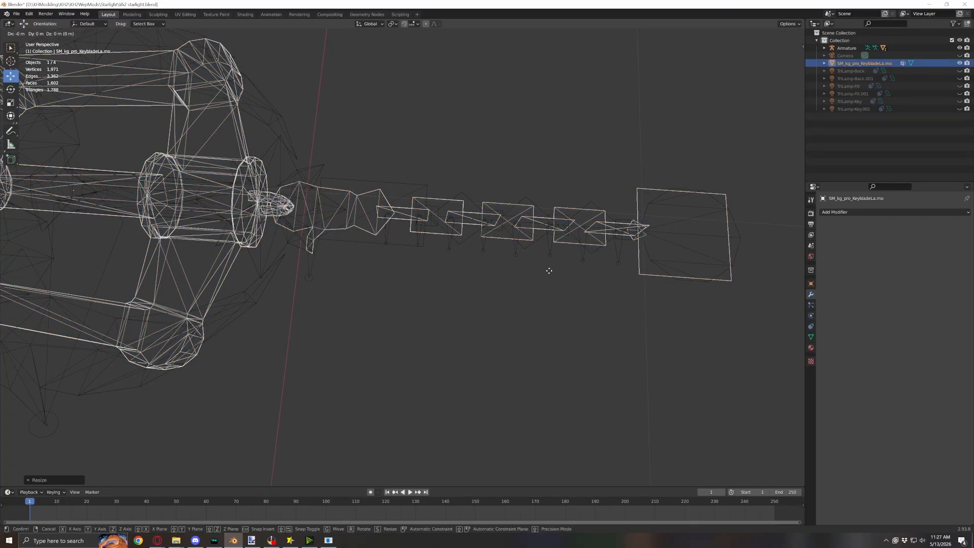
right_click(551, 271)
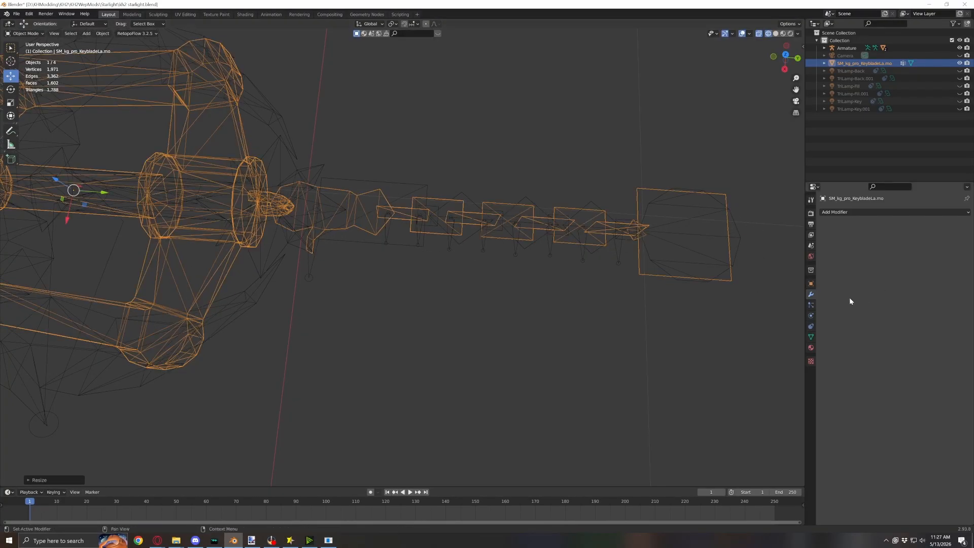
Set the Starlight keyblade's X, Y and Z scale to 1 in its object transform properties
click(813, 283)
click(918, 293)
text(1)
key(Tab)
text(1)
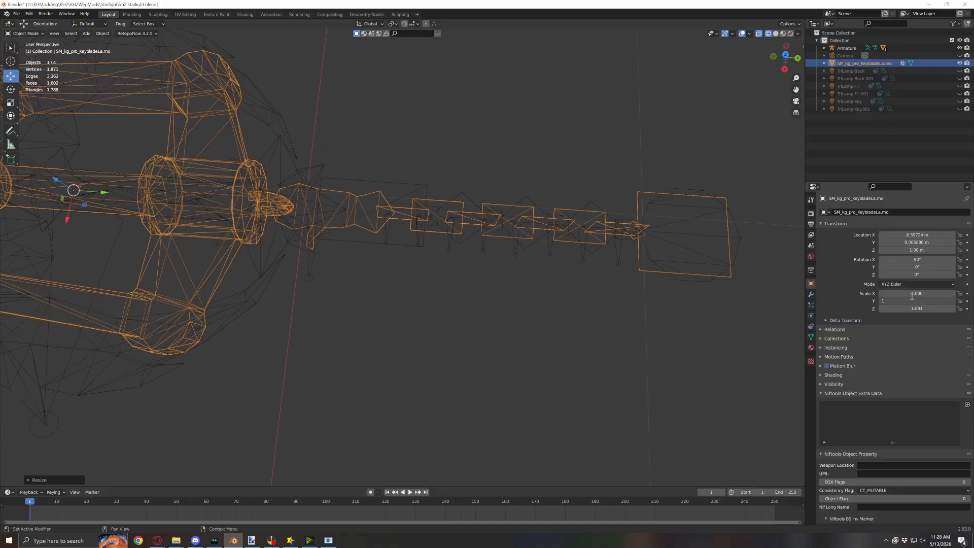
key(Tab)
text(1)
key(Return)
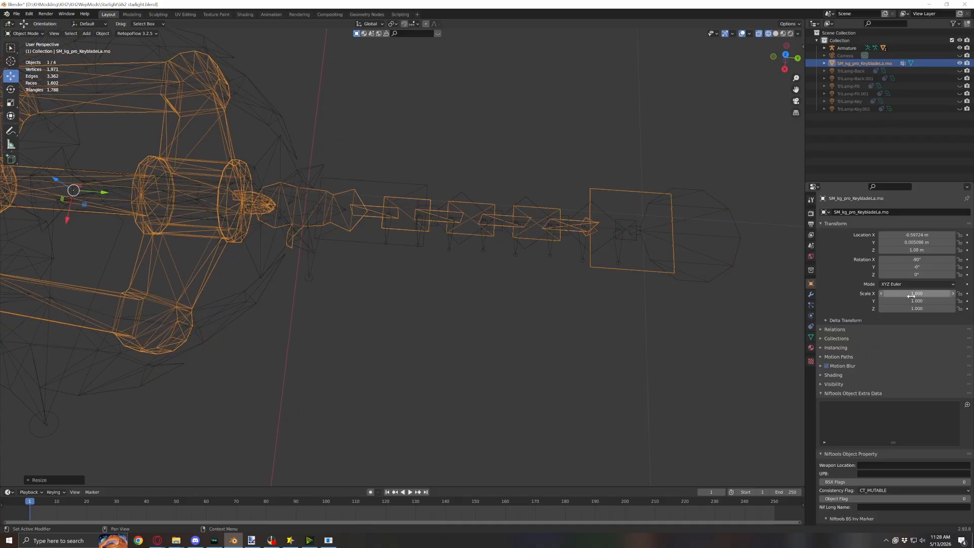
Move the Starlight keyblade along Y to a location of about 0.039 m so its keychain lines up with Star Seeker's
drag(99, 199, 140, 202)
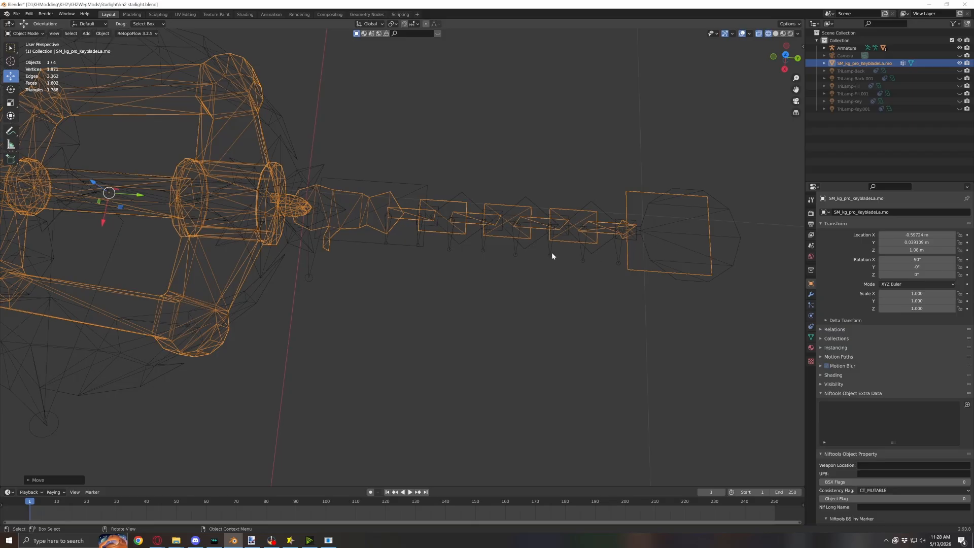
mouse_move(663, 280)
middle_down()
mouse_move(652, 291)
mouse_move(619, 257)
mouse_move(624, 240)
mouse_move(681, 280)
middle_up()
scroll(680, 279, down, 4)
shift+middle_drag(423, 300, 647, 292)
scroll(645, 291, down, 3)
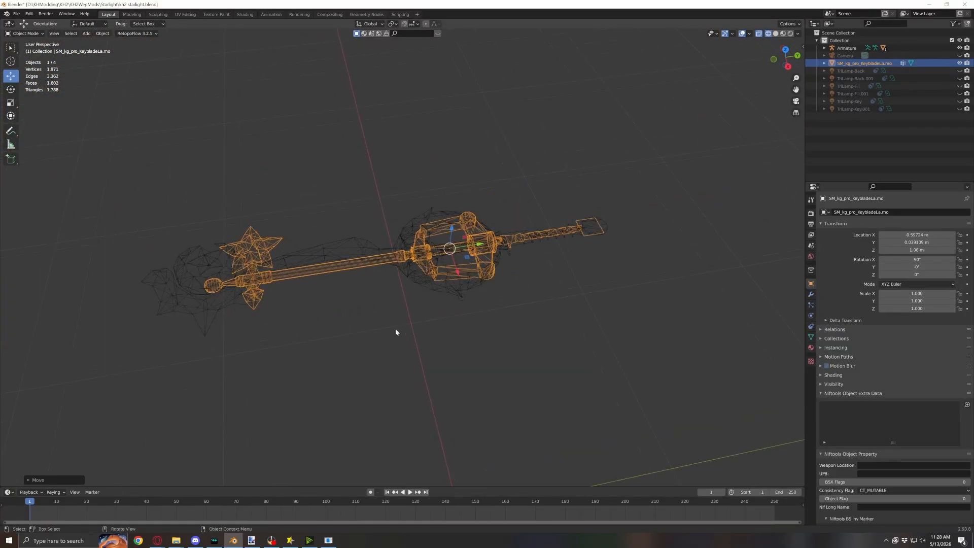
shift+middle_drag(396, 330, 489, 249)
scroll(605, 355, up, 4)
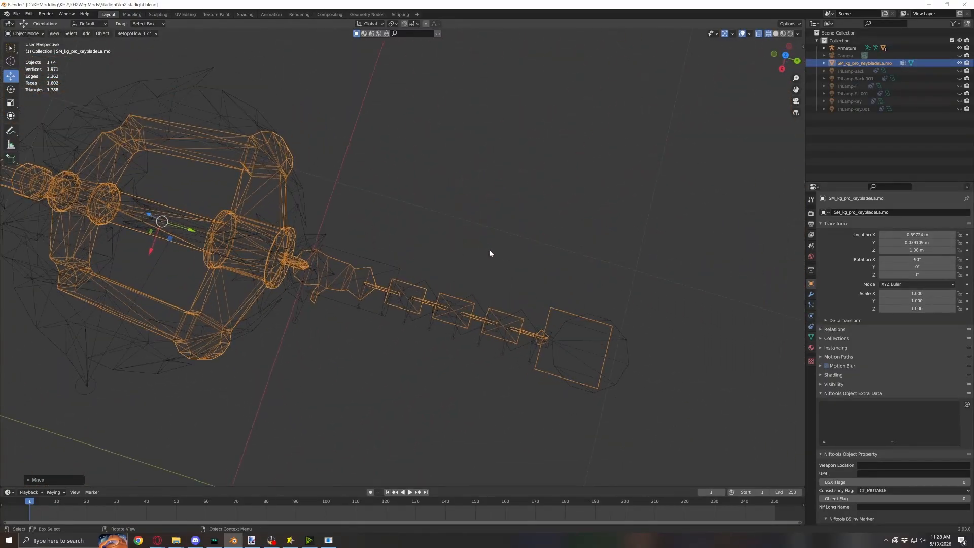
Examine how the Starlight keychain lines up with Star Seeker's chain and the armature's chain bones in wireframe
scroll(548, 328, up, 4)
middle_drag(548, 329, 472, 212)
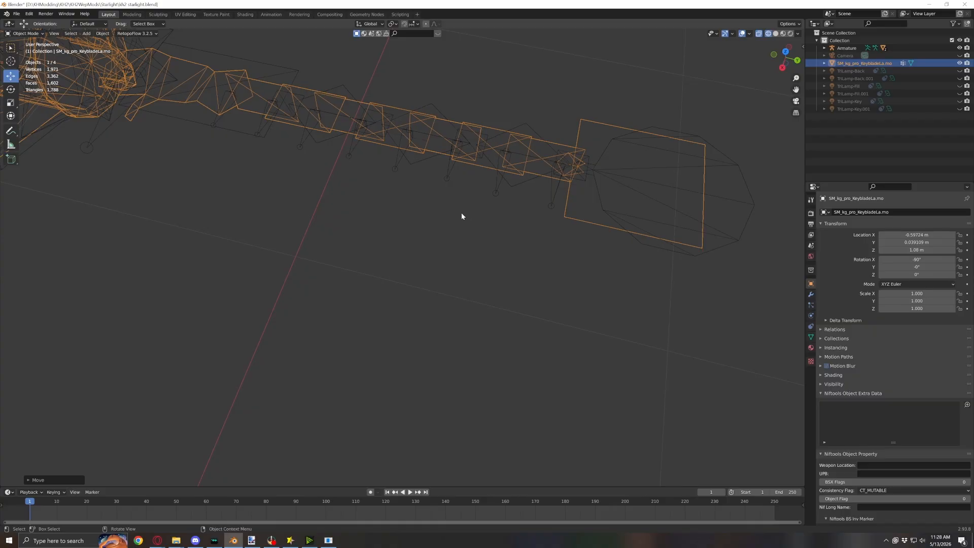
middle_drag(361, 218, 483, 273)
middle_drag(388, 175, 374, 266)
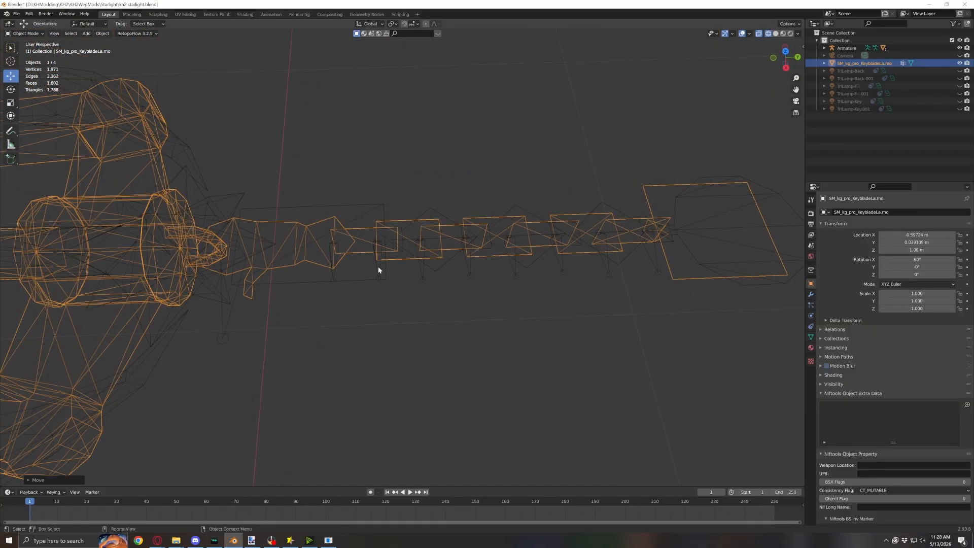
click(378, 266)
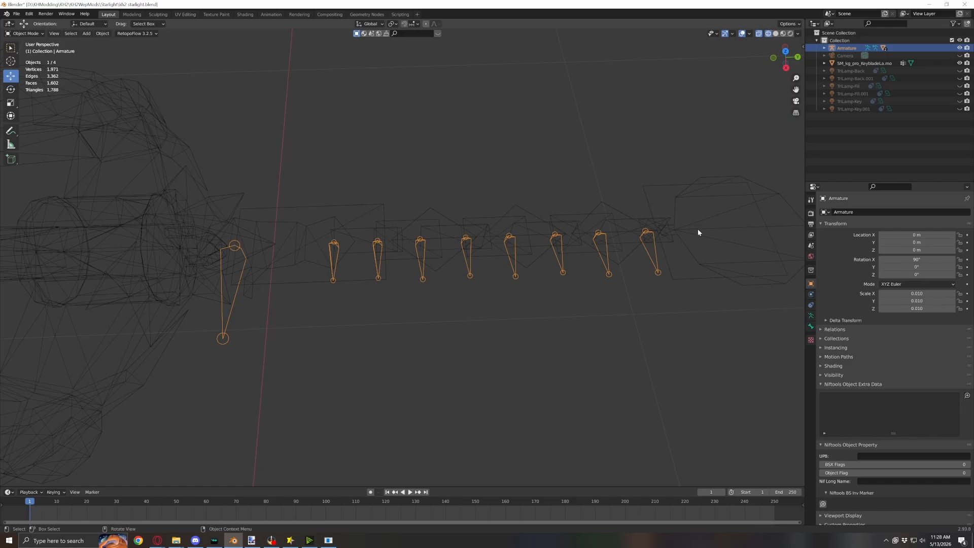
scroll(309, 326, down, 6)
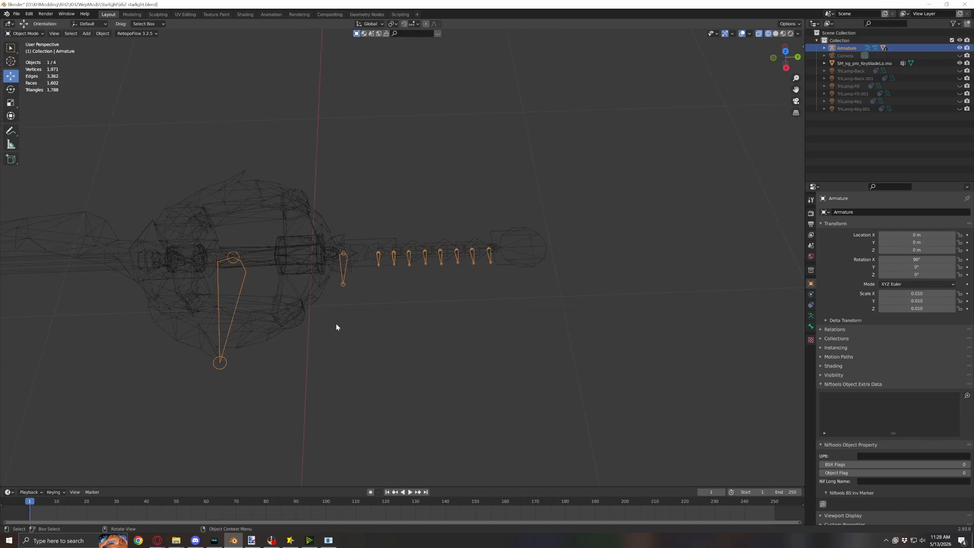
shift+middle_drag(338, 326, 518, 291)
middle_drag(390, 220, 402, 238)
middle_drag(457, 255, 565, 256)
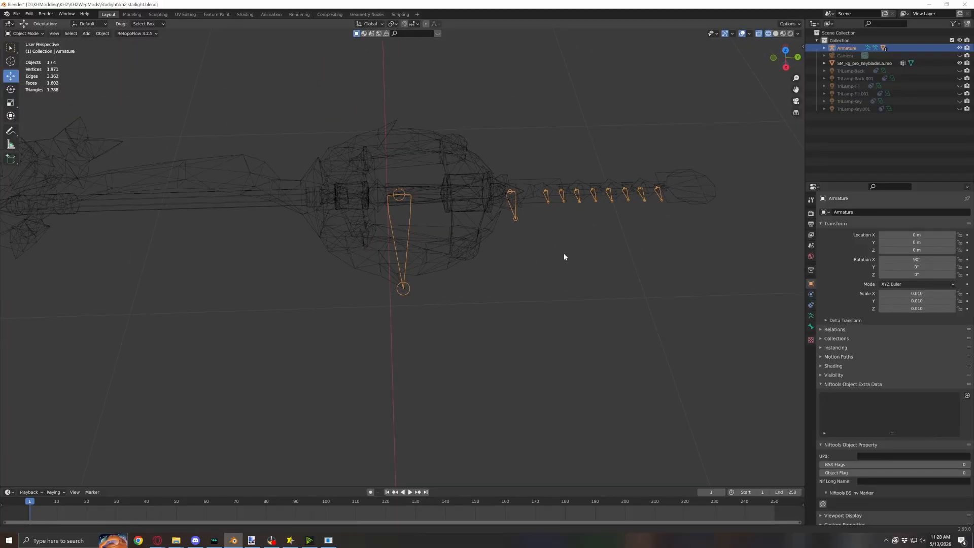
Switch the viewport to solid shading and make sure all of the Starlight keyblade's geometry is selected in Edit Mode
click(776, 35)
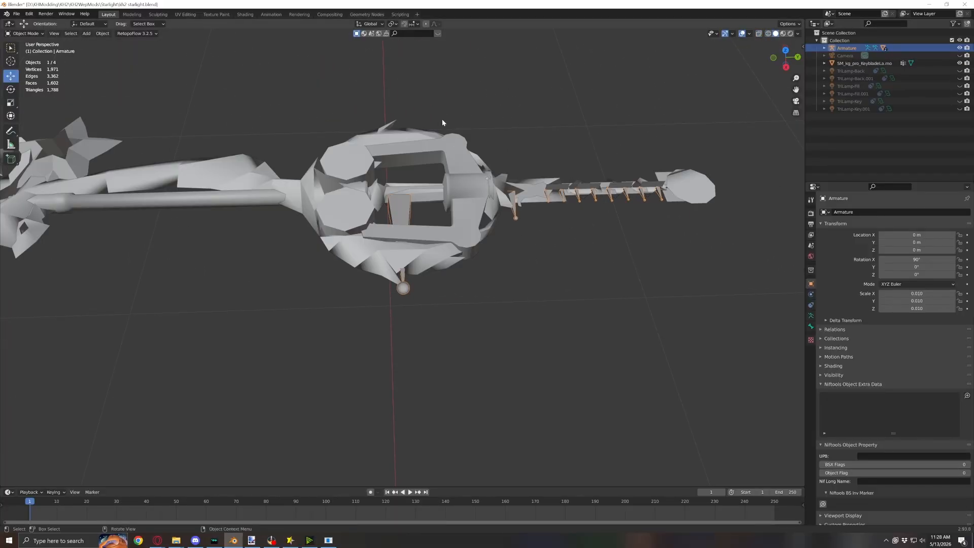
middle_drag(442, 122, 482, 206)
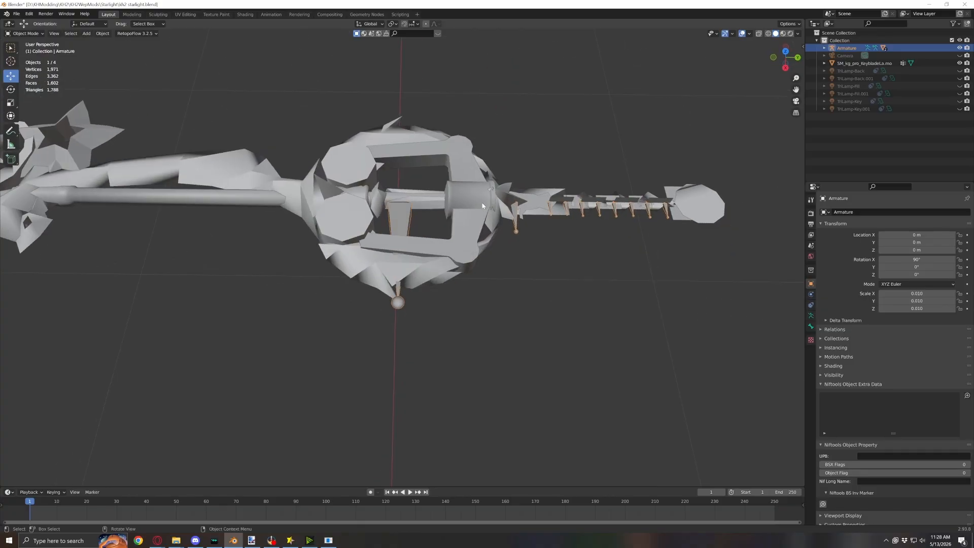
scroll(482, 205, down, 3)
shift+middle_drag(436, 248, 446, 248)
click(443, 218)
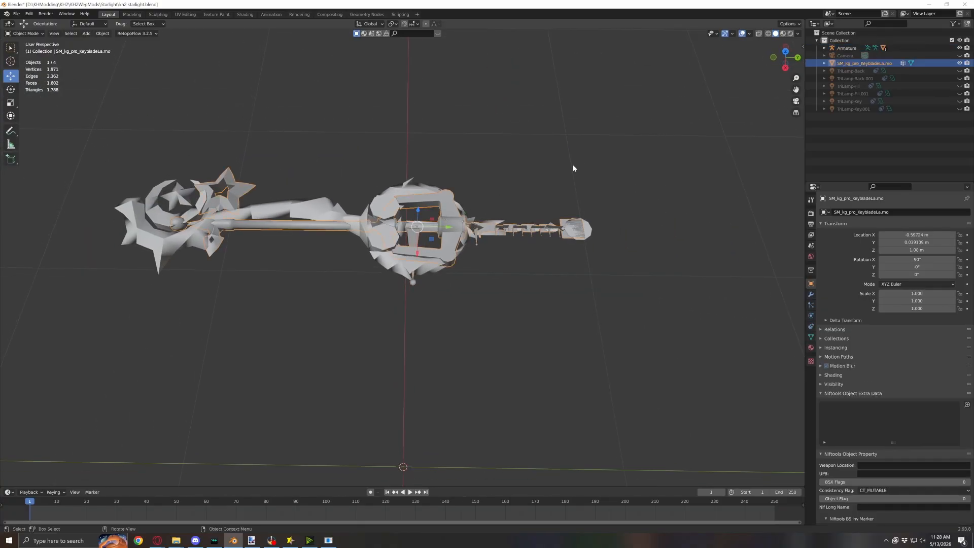
key(Tab)
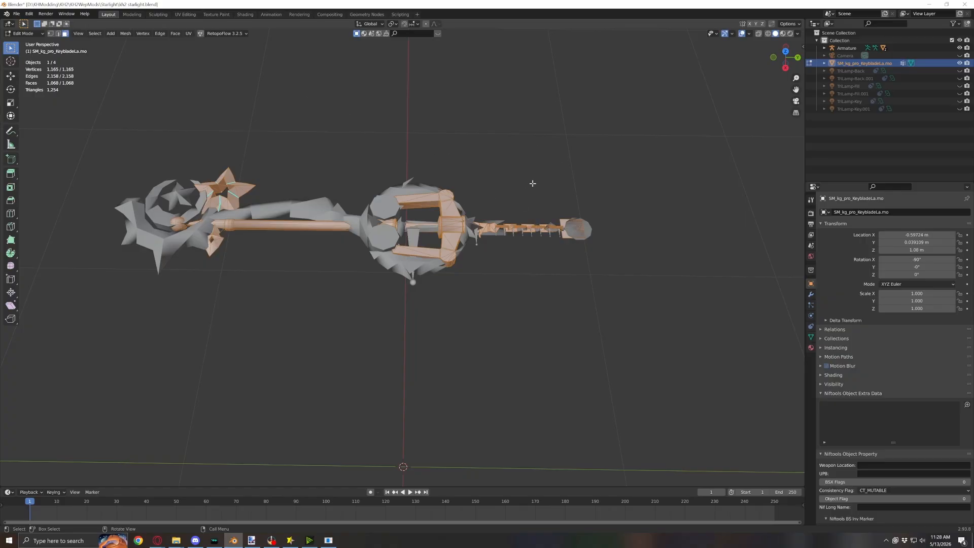
key(Tab)
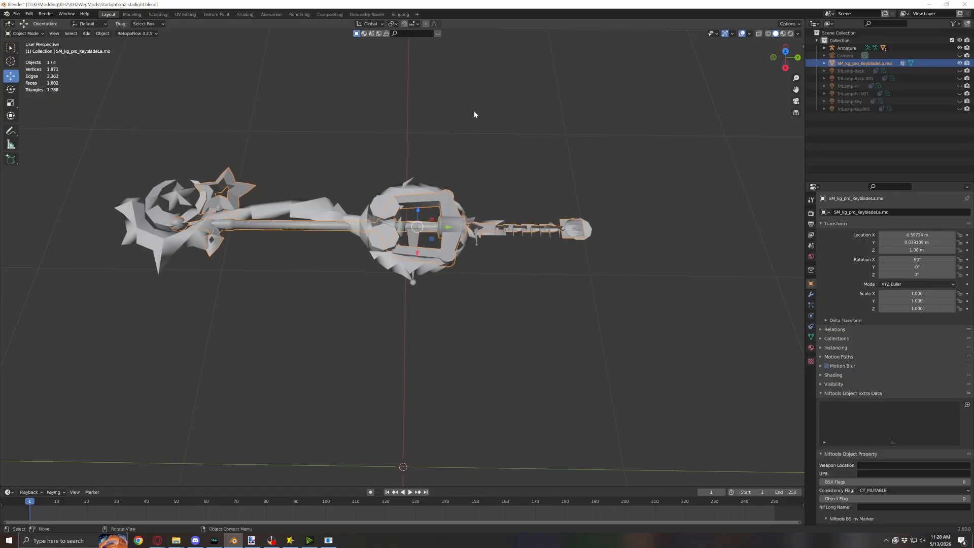
Deselect all geometry of Star Seeker's main mesh, MeshNode0000, in Edit Mode and return to Object Mode
click(121, 249)
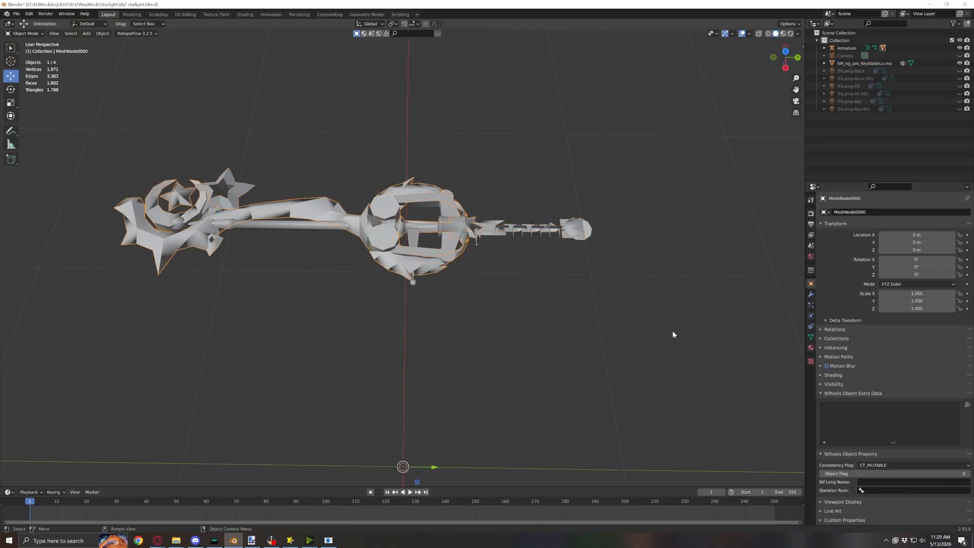
key(Tab)
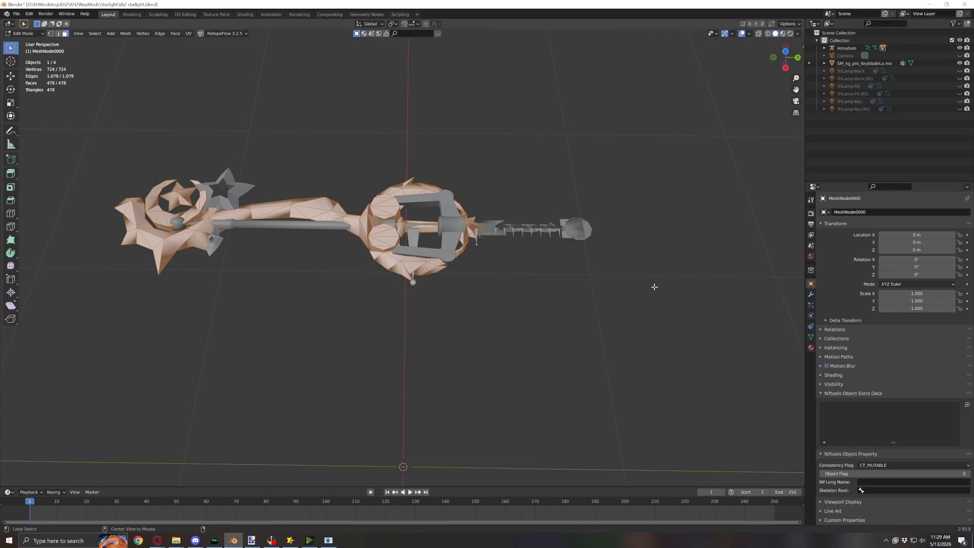
key(alt+a)
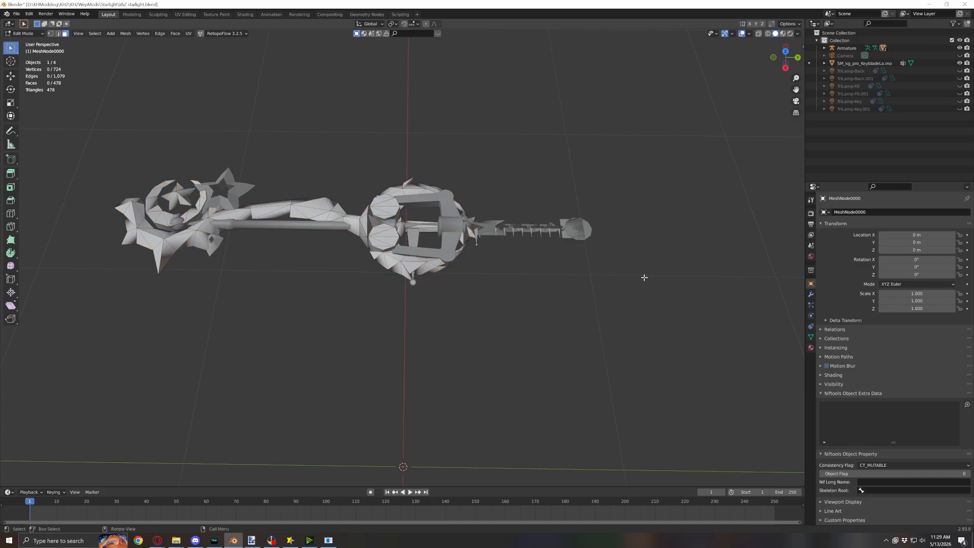
key(Tab)
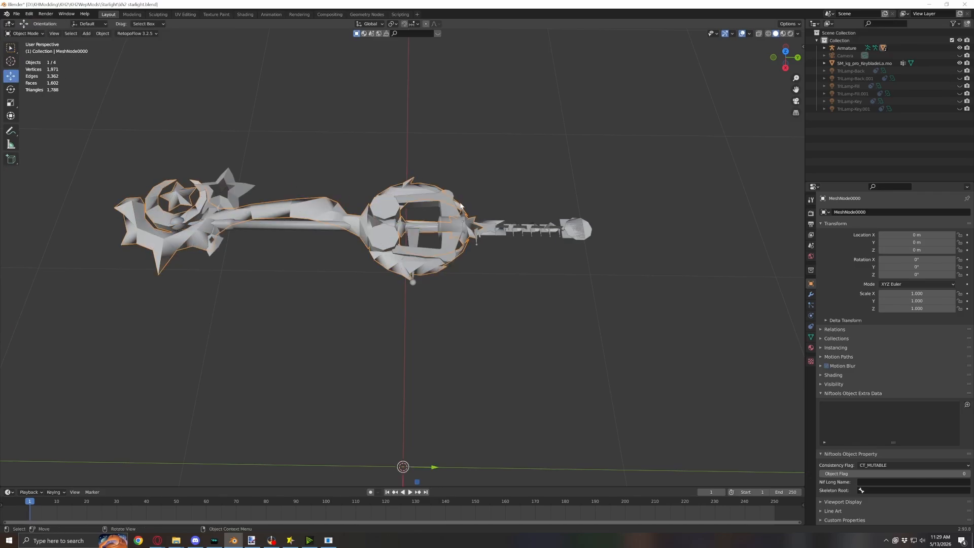
Join the Starlight keyblade into Star Seeker's main mesh, keeping MeshNode0000 as the active object
click(446, 199)
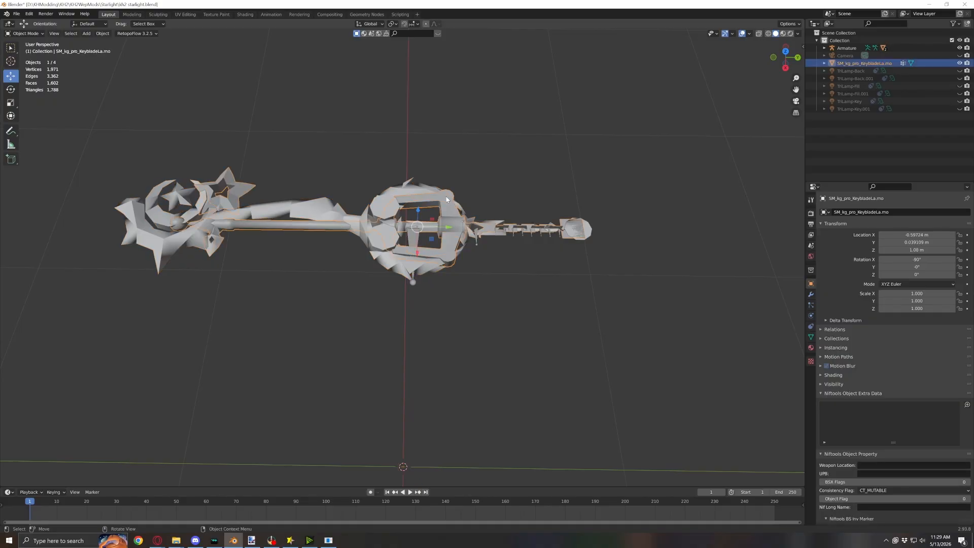
shift+click(412, 191)
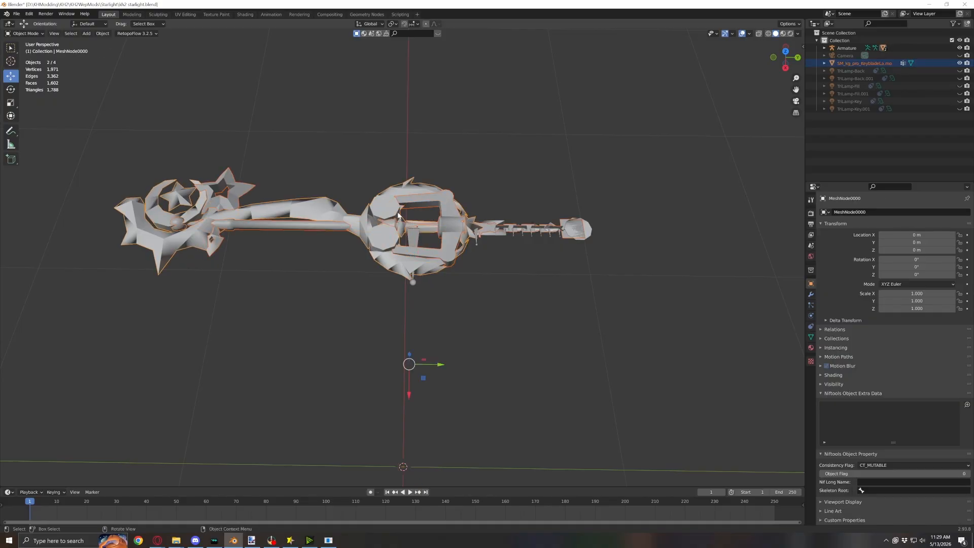
click(453, 202)
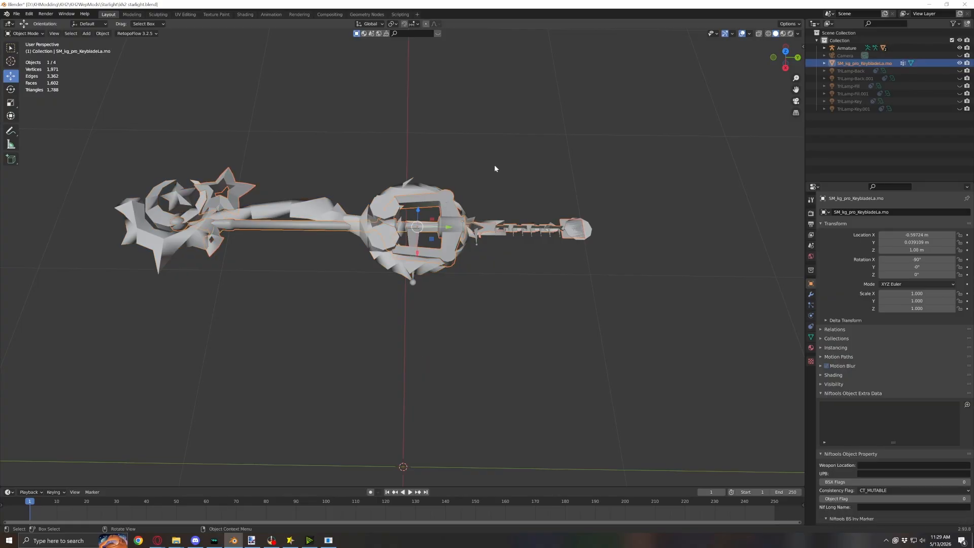
shift+click(408, 190)
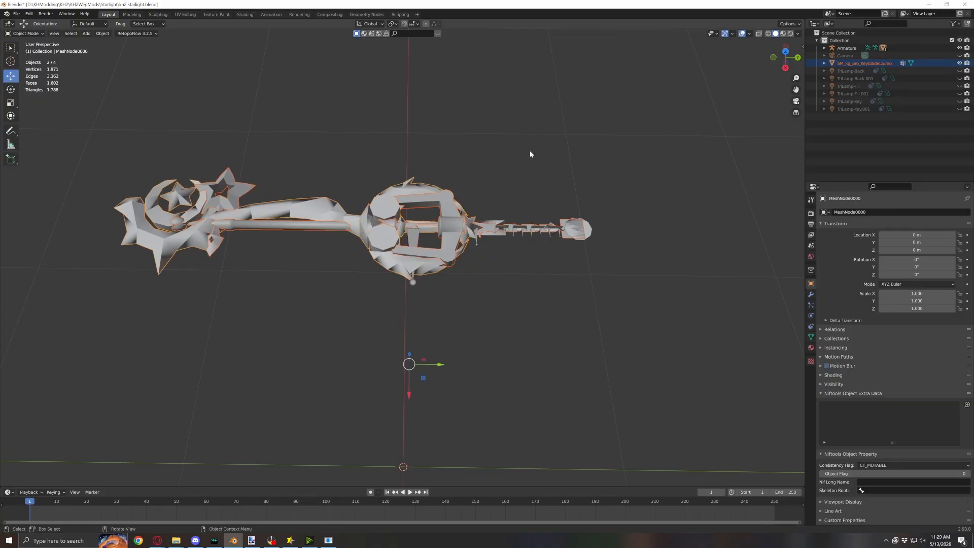
scroll(491, 242, up, 8)
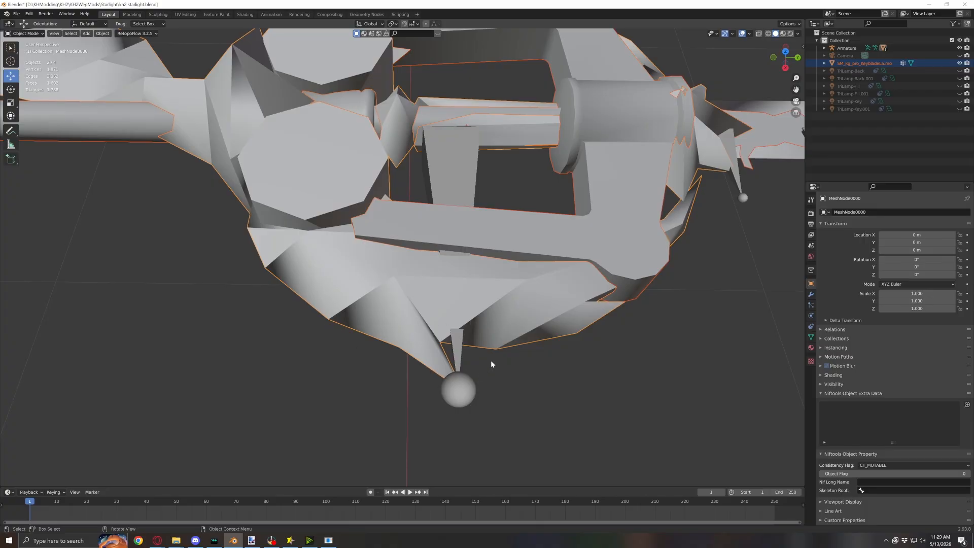
shift+middle_drag(577, 270, 294, 324)
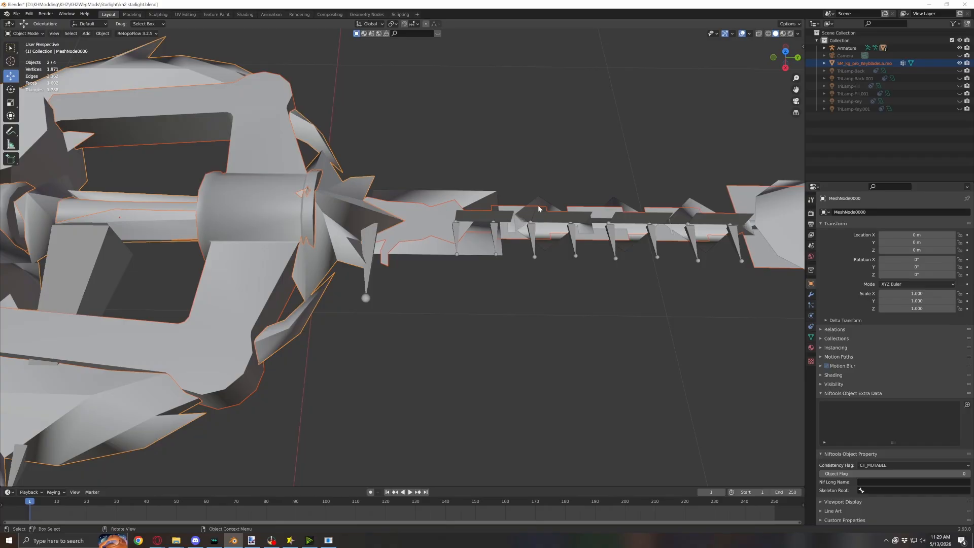
scroll(507, 223, down, 7)
shift+middle_drag(398, 282, 532, 279)
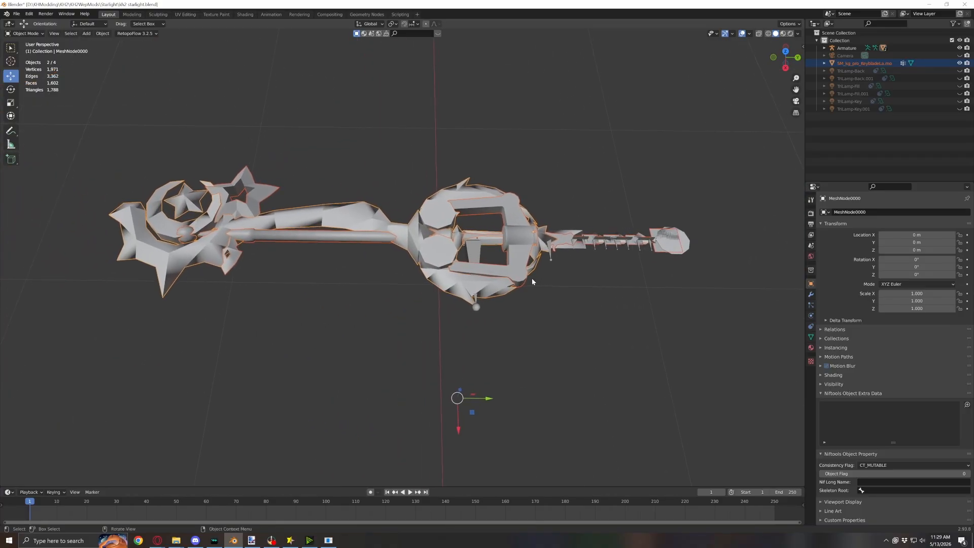
key(Delete)
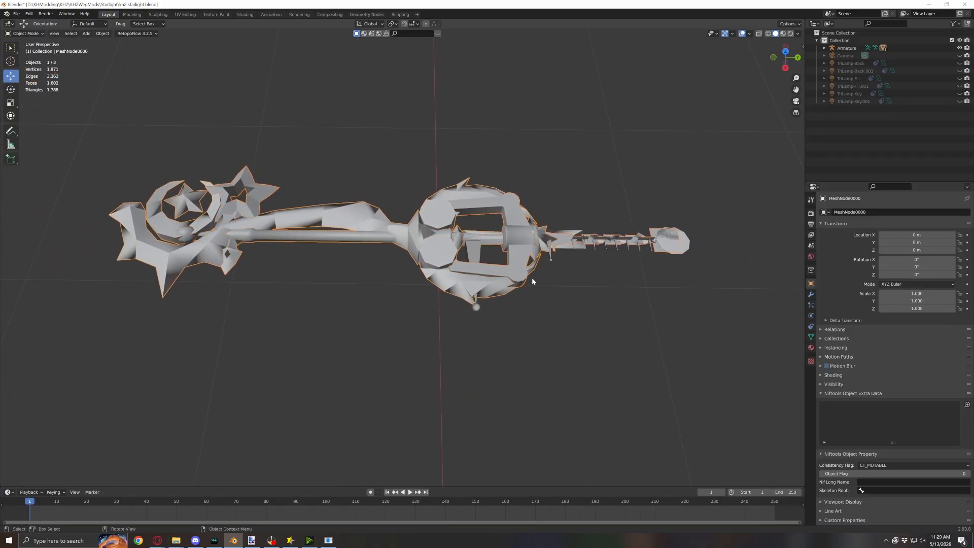
Invert the selection in the joined mesh and delete Star Seeker's original geometry, leaving only the Starlight keyblade
key(Tab)
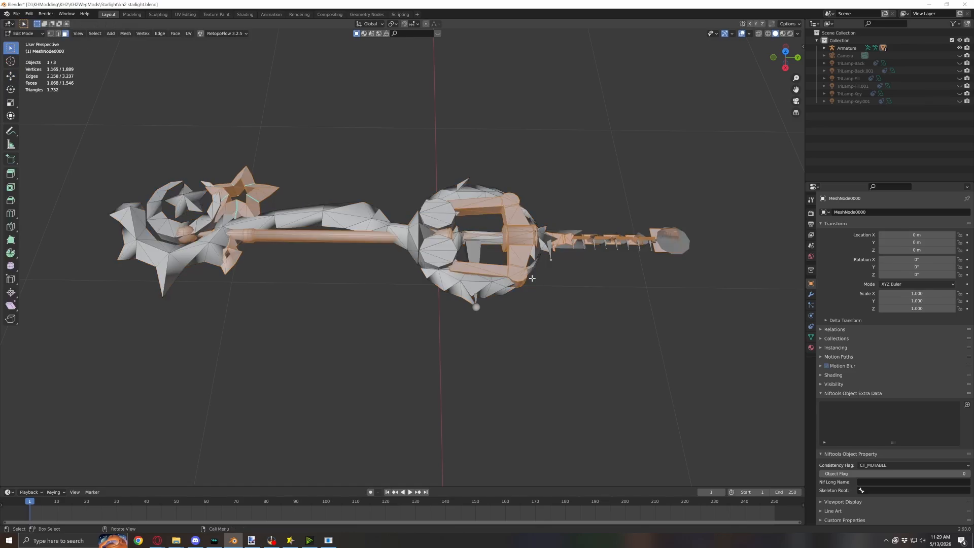
key(ctrl+i)
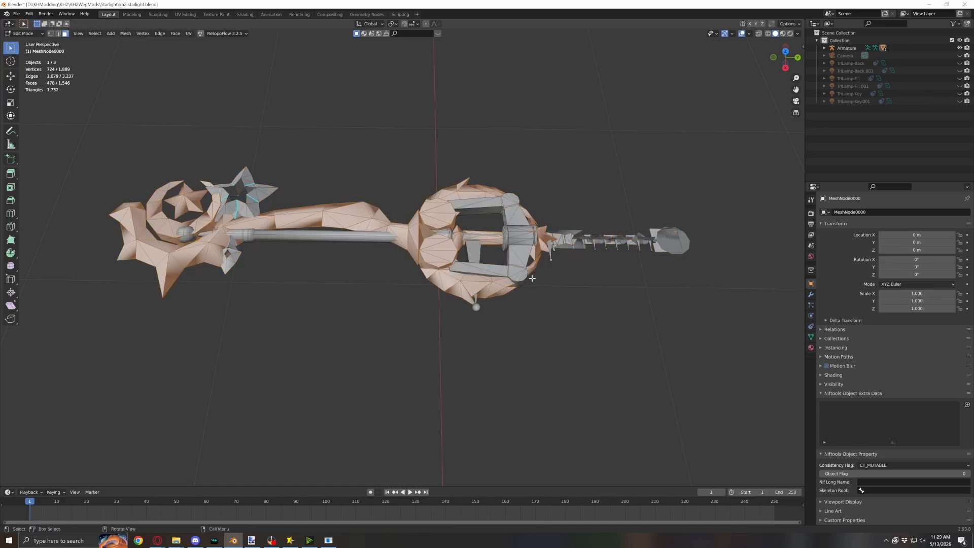
key(x)
click(532, 278)
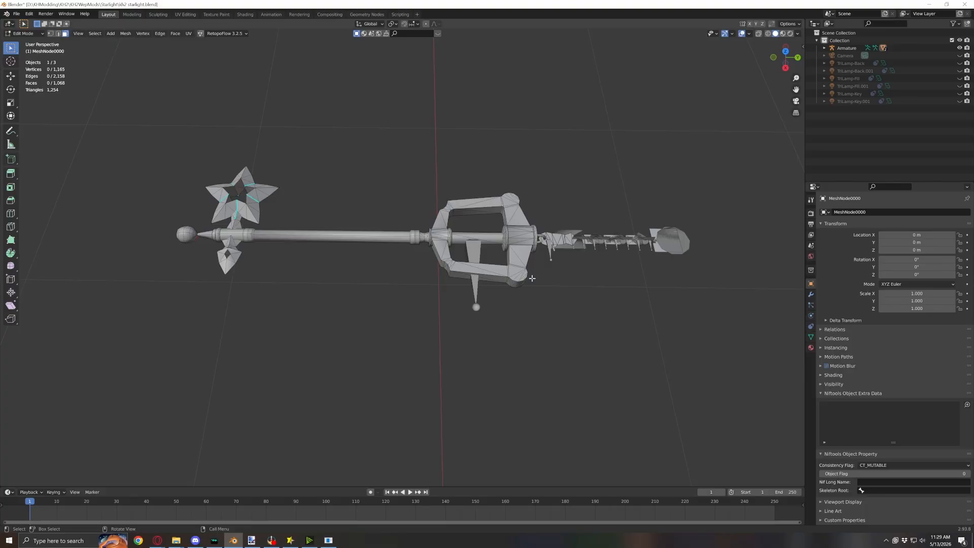
key(Tab)
Delete Star Seeker's original keychain object, MeshNode0001
scroll(566, 251, up, 6)
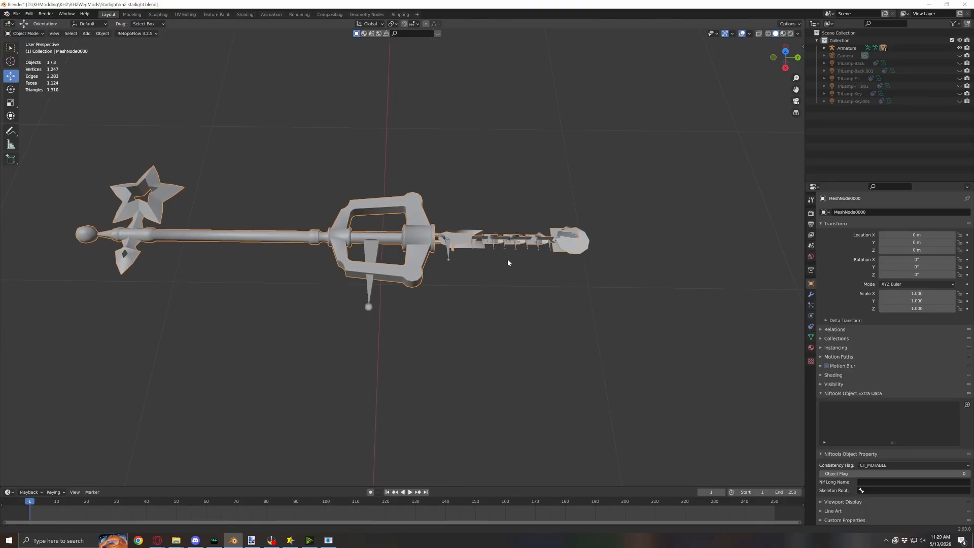
shift+middle_drag(568, 258, 342, 262)
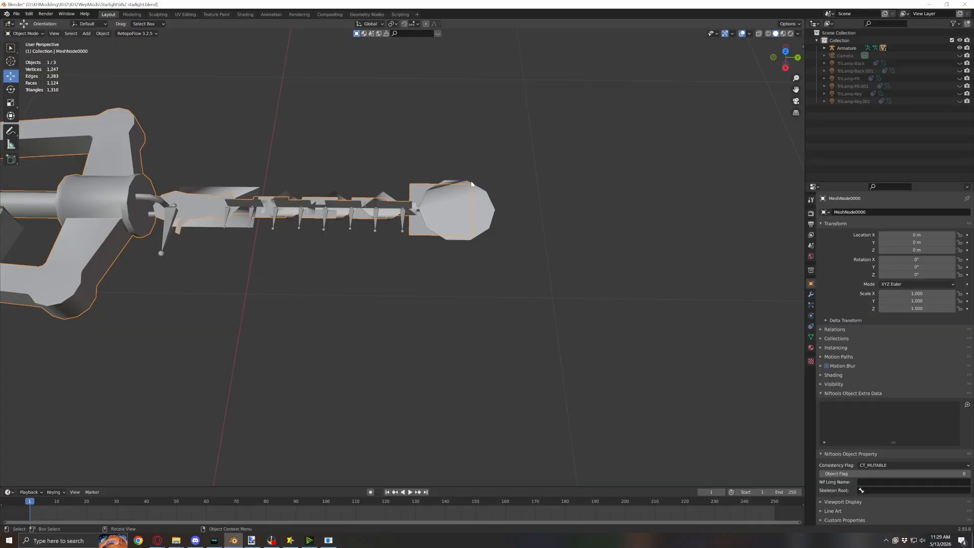
click(490, 202)
key(g)
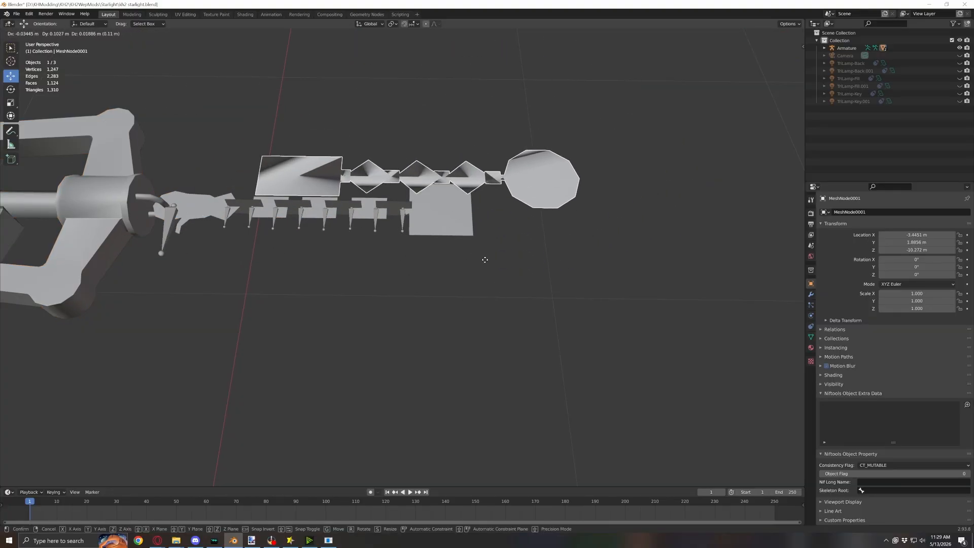
key(Escape)
key(Delete)
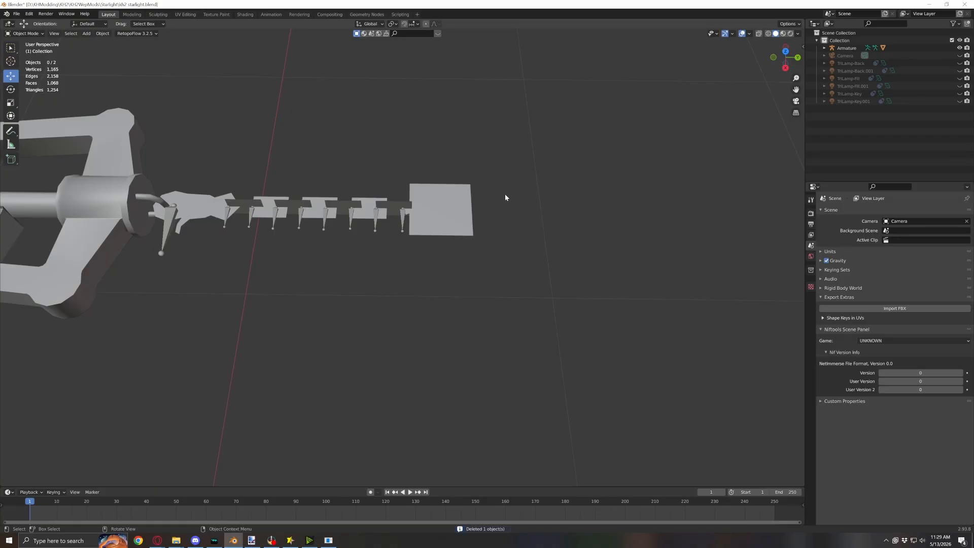
Inspect the remaining Starlight keyblade and its armature from several angles
scroll(505, 197, down, 3)
middle_drag(406, 269, 409, 240)
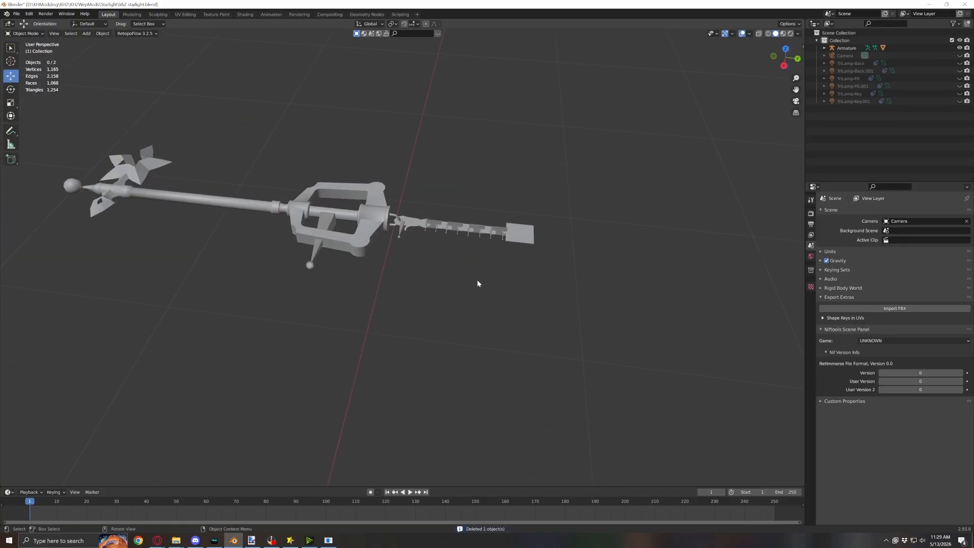
middle_drag(457, 285, 477, 334)
middle_drag(405, 342, 559, 271)
scroll(330, 230, up, 5)
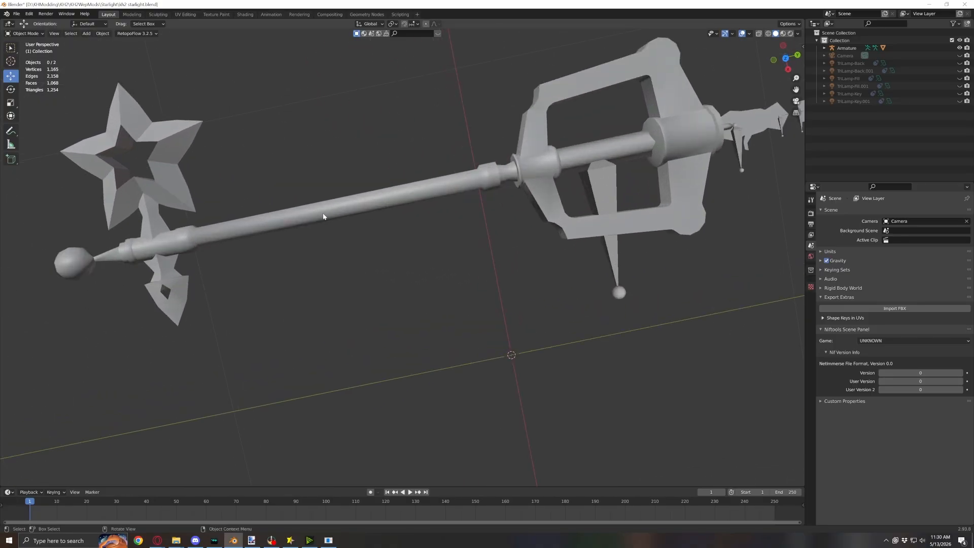
scroll(350, 237, up, 2)
scroll(333, 235, down, 4)
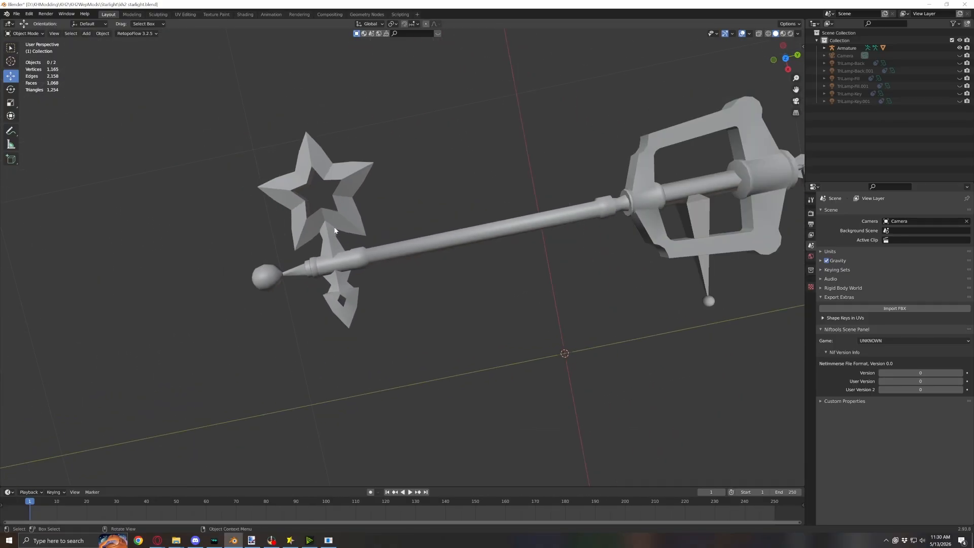
shift+middle_drag(512, 263, 400, 189)
middle_drag(467, 214, 428, 215)
Open the joined keyblade mesh for editing in the UV Editing workspace and show its UV map list beside the textured model
click(421, 191)
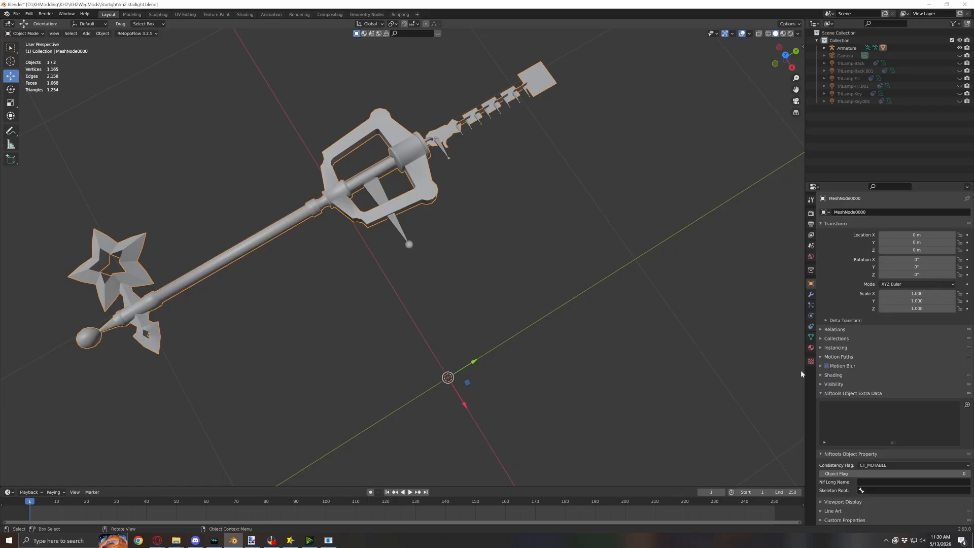
click(811, 337)
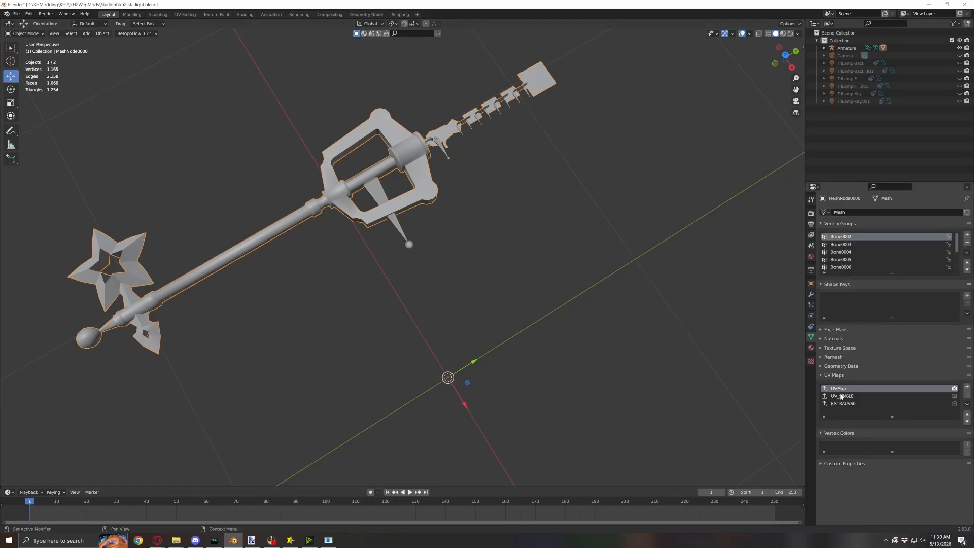
key(Tab)
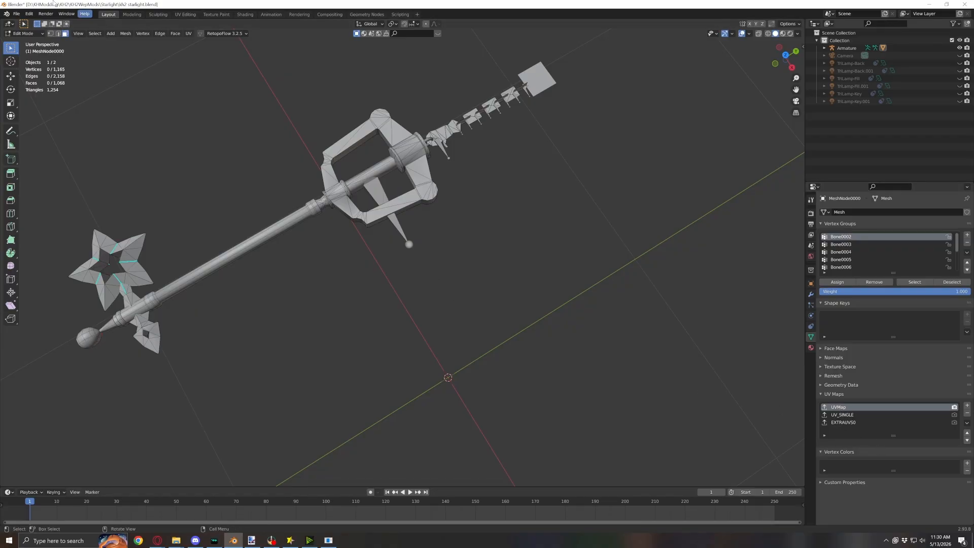
click(185, 15)
scroll(297, 243, down, 4)
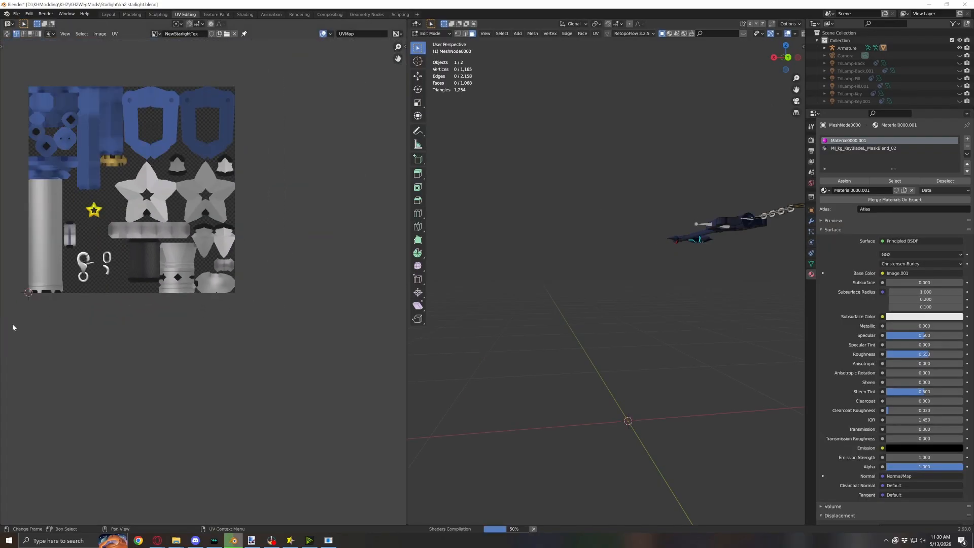
middle_drag(51, 311, 211, 392)
scroll(224, 380, up, 3)
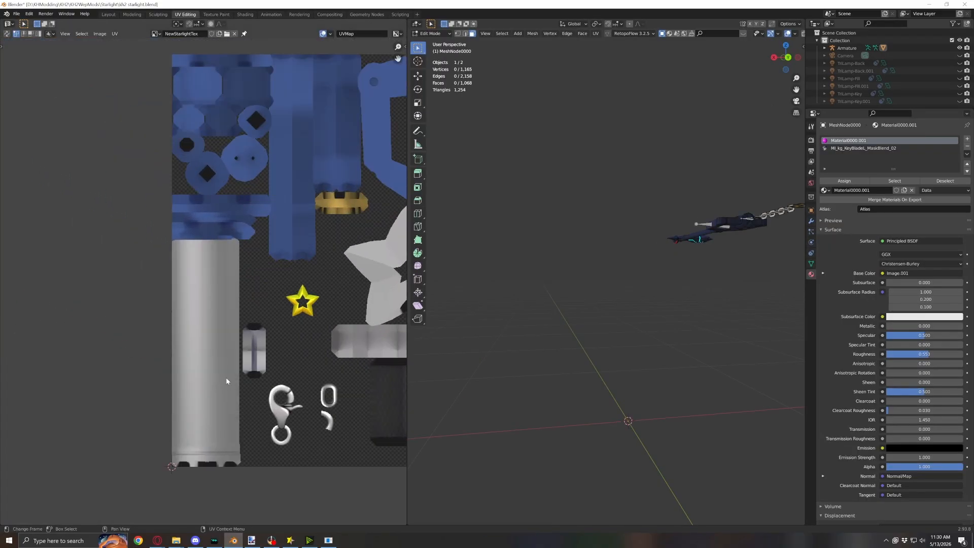
scroll(227, 381, down, 5)
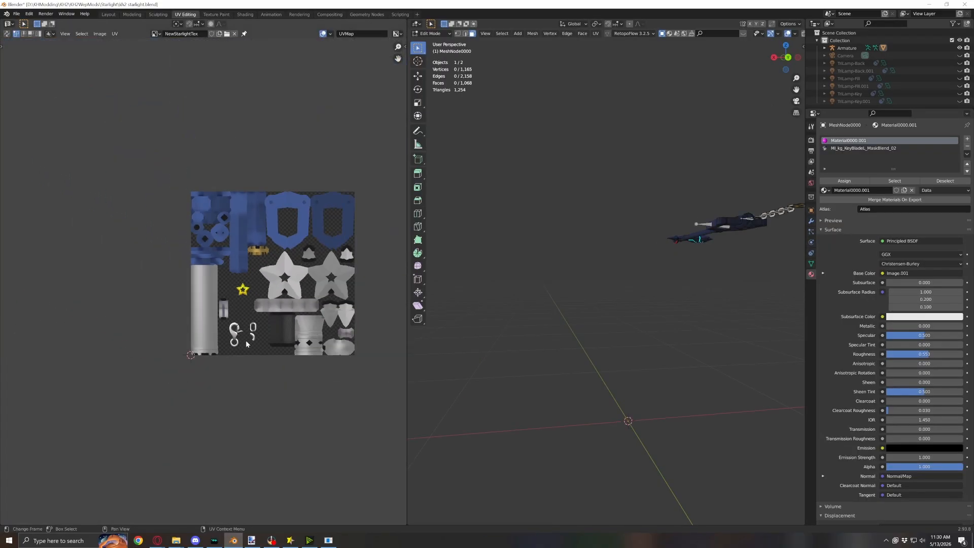
click(811, 264)
middle_drag(637, 234, 730, 354)
shift+middle_drag(691, 232, 704, 298)
scroll(780, 36, down, 3)
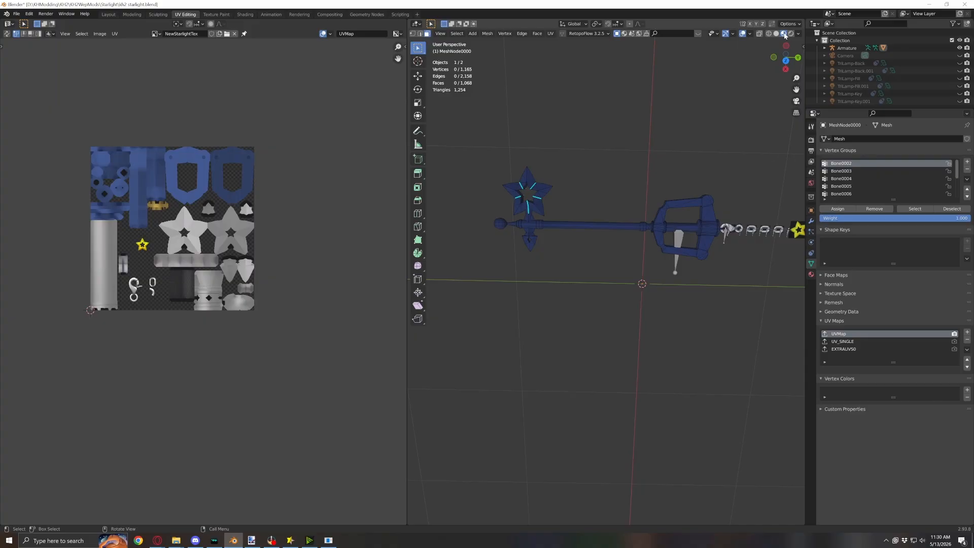
middle_drag(554, 285, 548, 251)
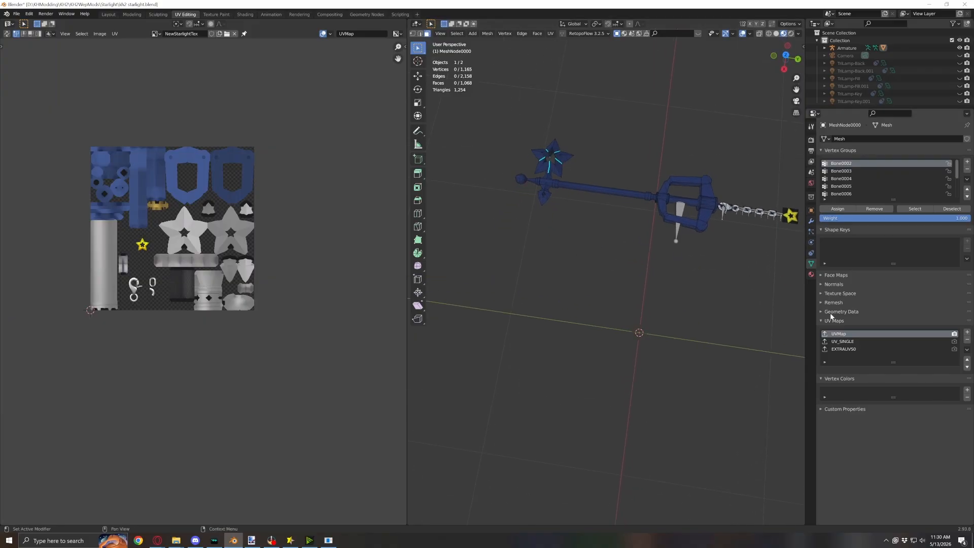
Try reducing the whole joined mesh to the UV_SINGLE map by removing UVMap and EXTRAUVS0, and undo the removals
click(967, 340)
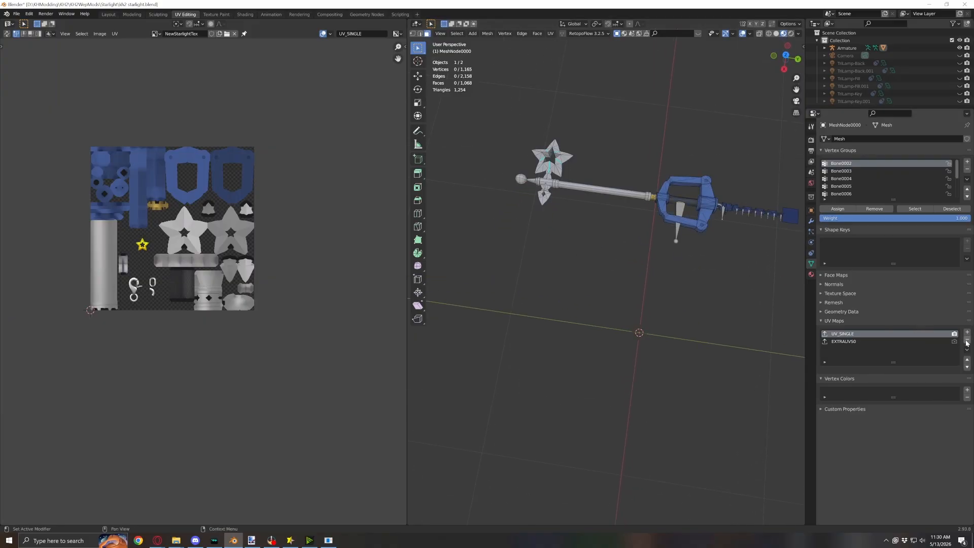
click(857, 342)
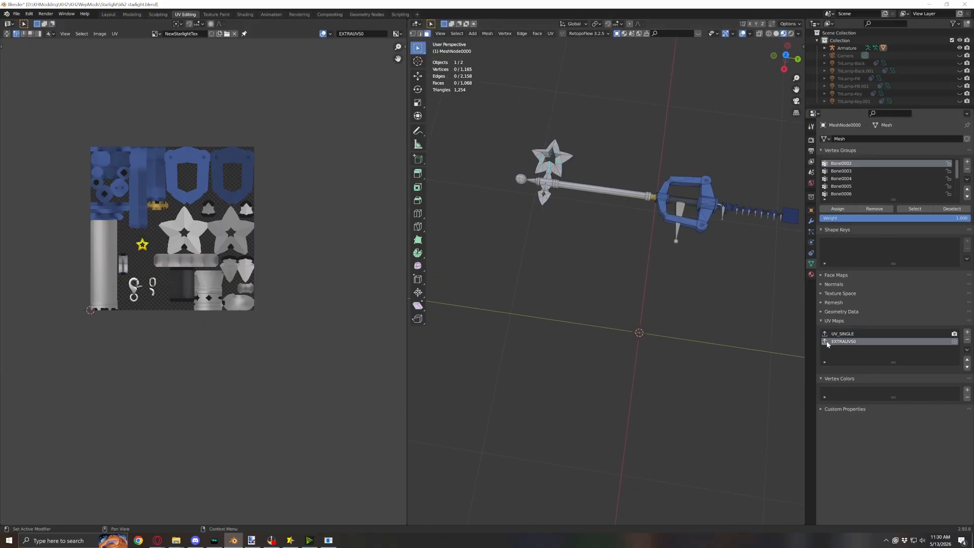
click(966, 340)
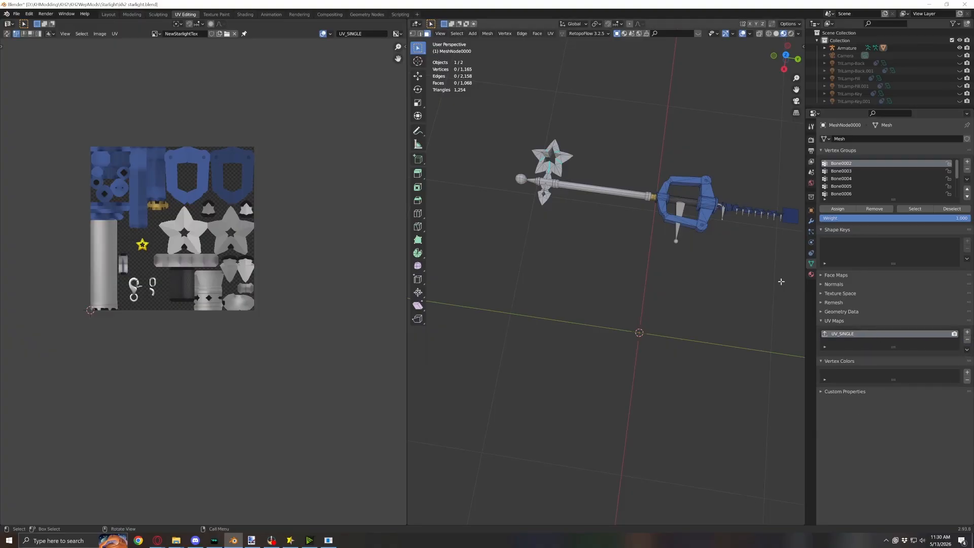
scroll(653, 241, up, 3)
shift+middle_drag(696, 265, 678, 312)
scroll(620, 336, down, 2)
shift+middle_drag(617, 296, 678, 241)
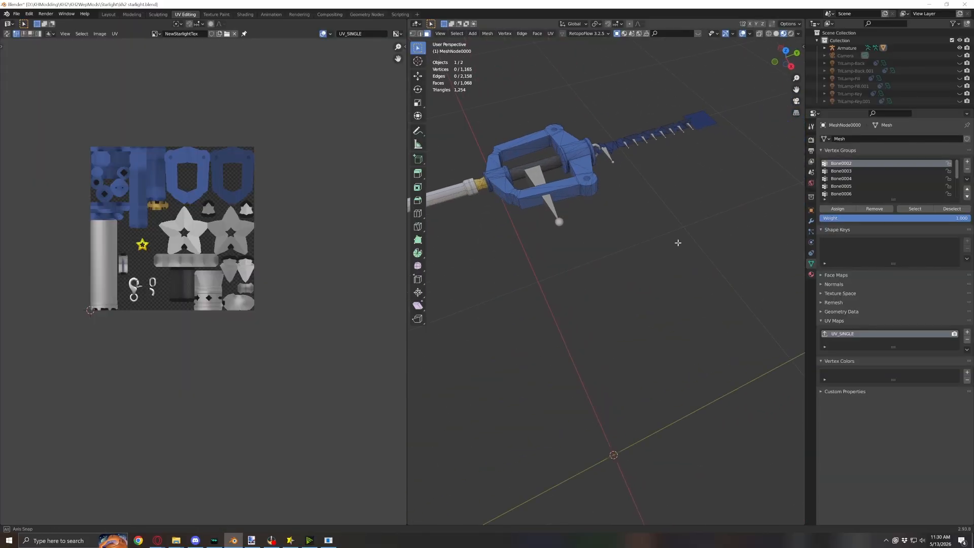
scroll(674, 239, down, 3)
mouse_move(622, 257)
shift+middle_down()
mouse_move(685, 274)
mouse_move(702, 255)
mouse_move(674, 292)
mouse_move(791, 229)
shift+middle_up()
key(ctrl+z)
Examine how the texture maps onto the blade, handle guard and keychain with the original UVMap layer active
scroll(693, 268, up, 8)
scroll(778, 254, up, 2)
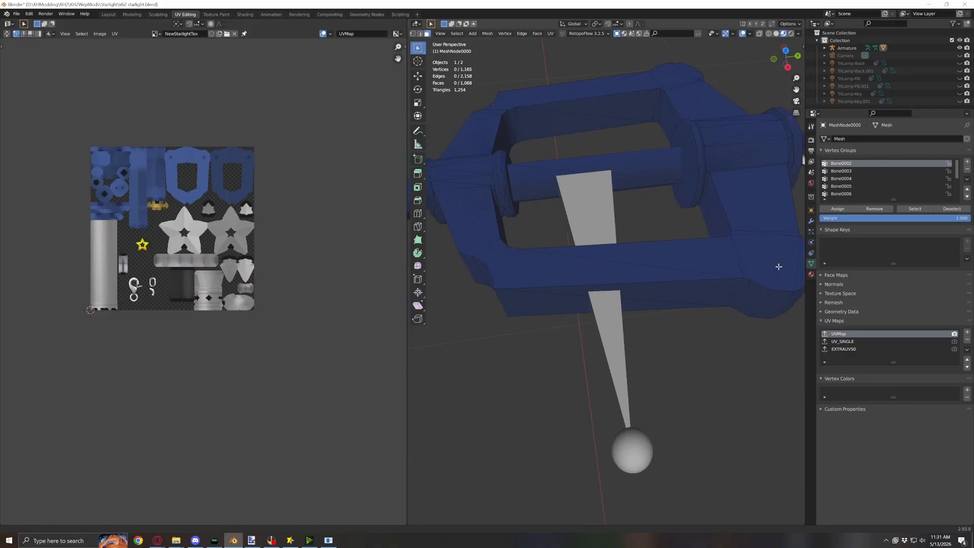
scroll(680, 283, down, 2)
scroll(680, 282, down, 3)
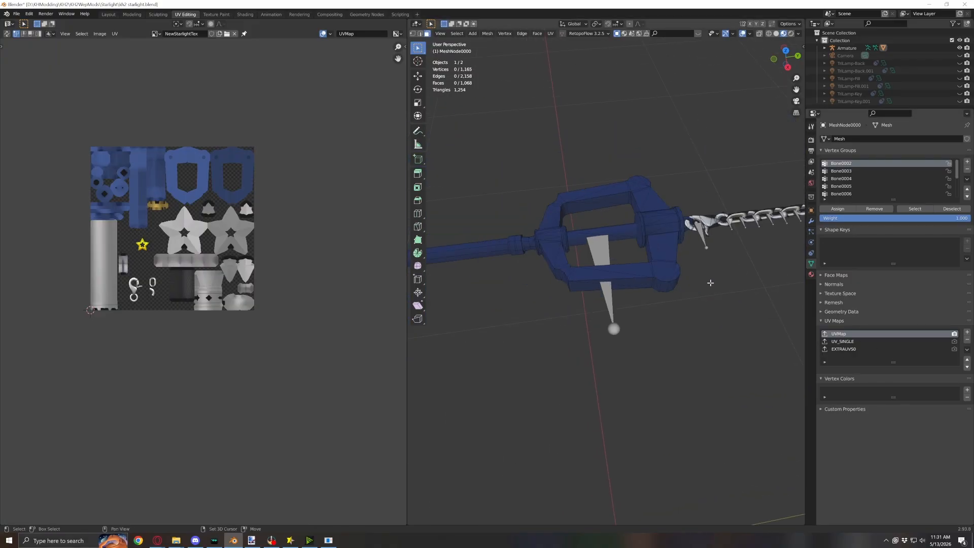
shift+middle_drag(708, 283, 621, 324)
scroll(678, 251, down, 1)
shift+middle_drag(482, 304, 672, 273)
scroll(660, 272, down, 2)
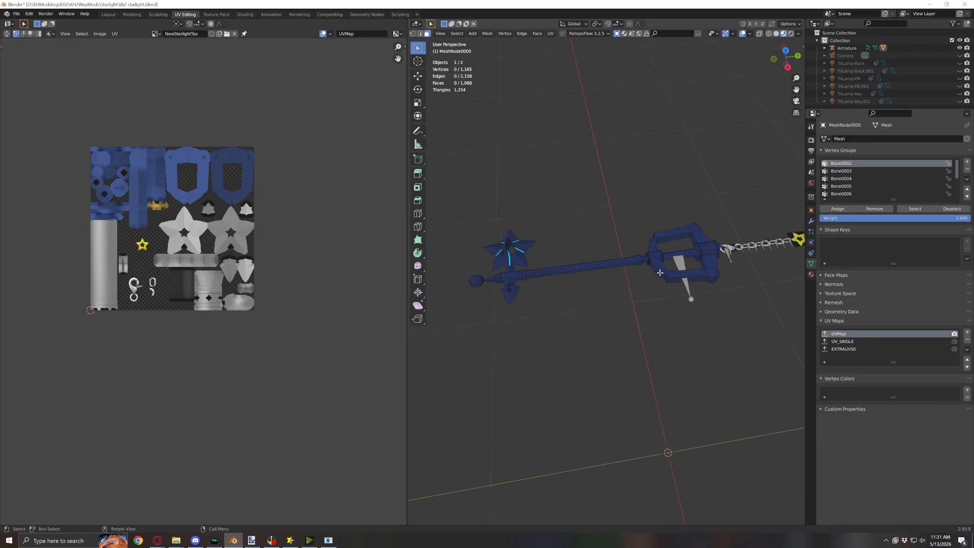
scroll(731, 357, up, 1)
shift+middle_drag(796, 322, 717, 339)
scroll(718, 344, up, 4)
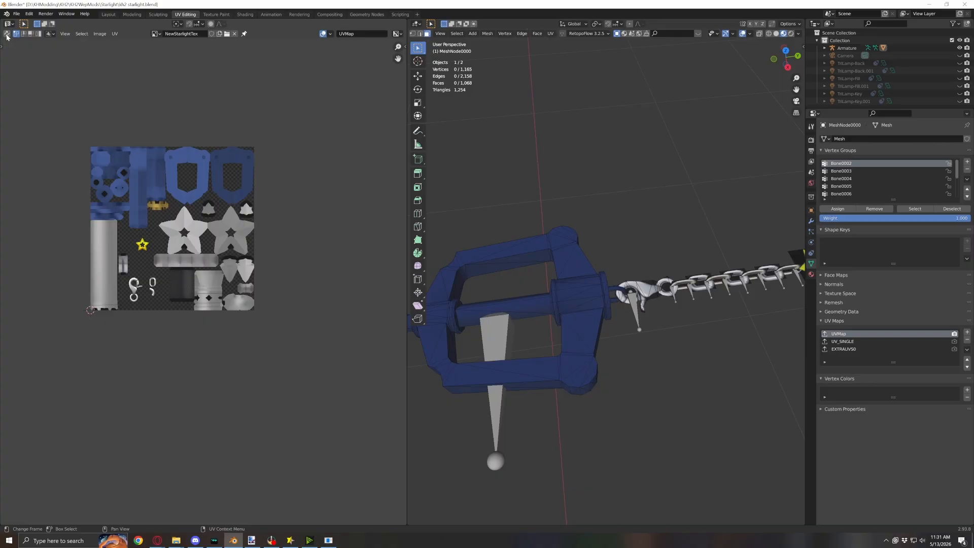
Enable UV sync selection, pick out the keychain's UV islands, and select all the keyblade faces except the keychain
click(7, 34)
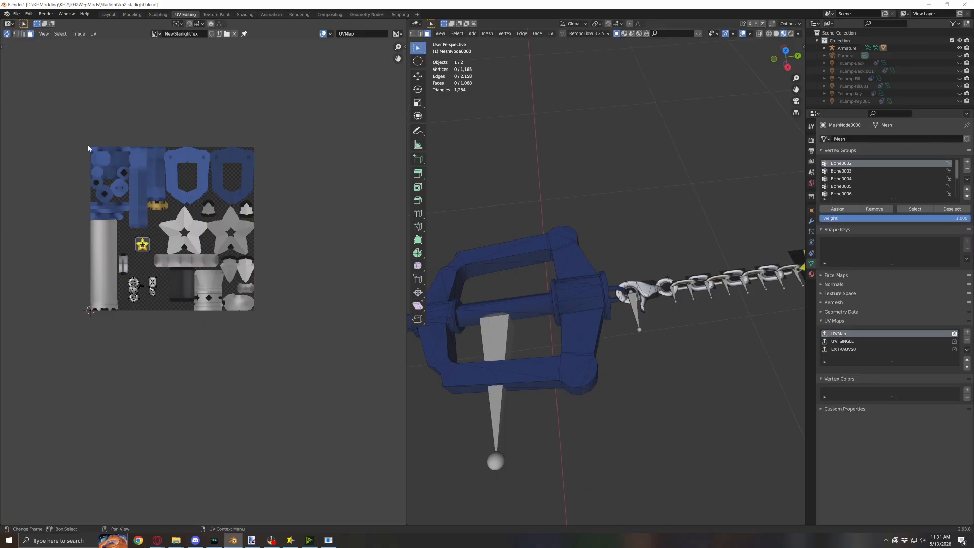
scroll(177, 285, up, 3)
drag(138, 171, 50, 333)
scroll(583, 355, down, 3)
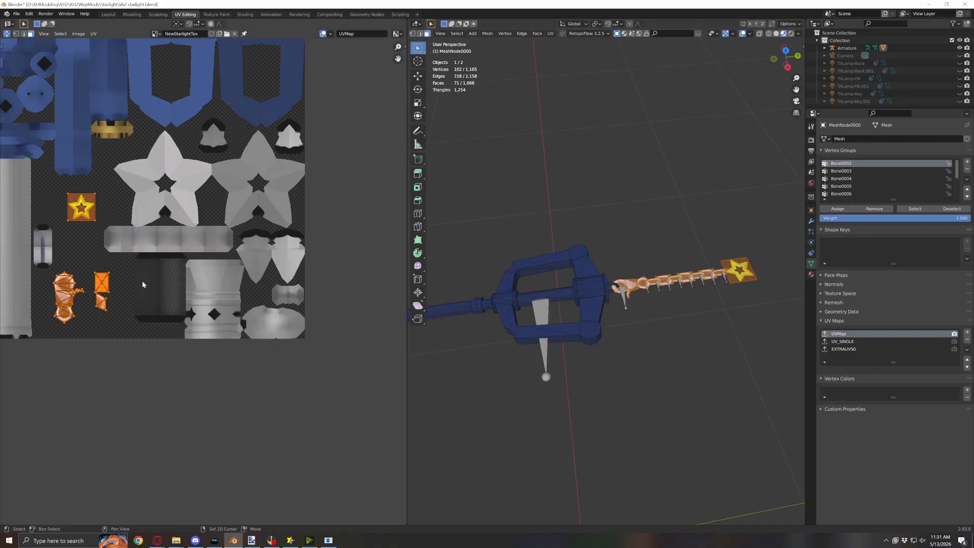
middle_drag(142, 285, 279, 283)
drag(130, 322, 82, 358)
scroll(624, 373, down, 3)
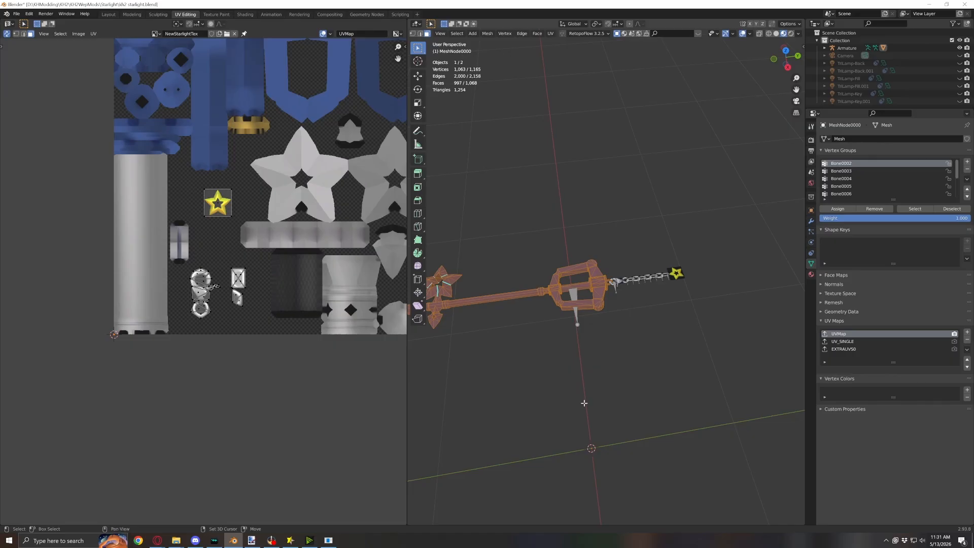
Separate the selected keyblade faces from the keychain into their own object and return to Object Mode
shift+middle_drag(580, 400, 557, 402)
shift+middle_drag(515, 362, 548, 352)
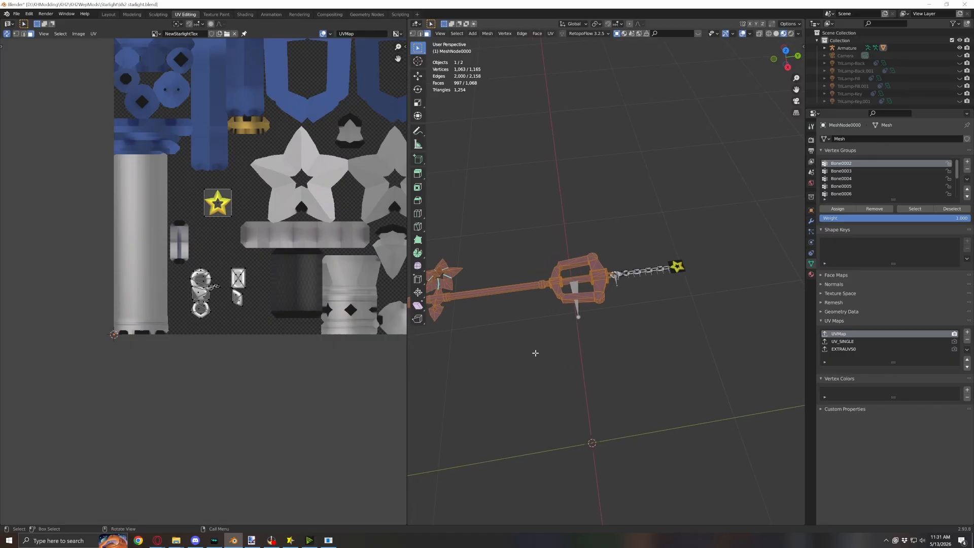
key(p)
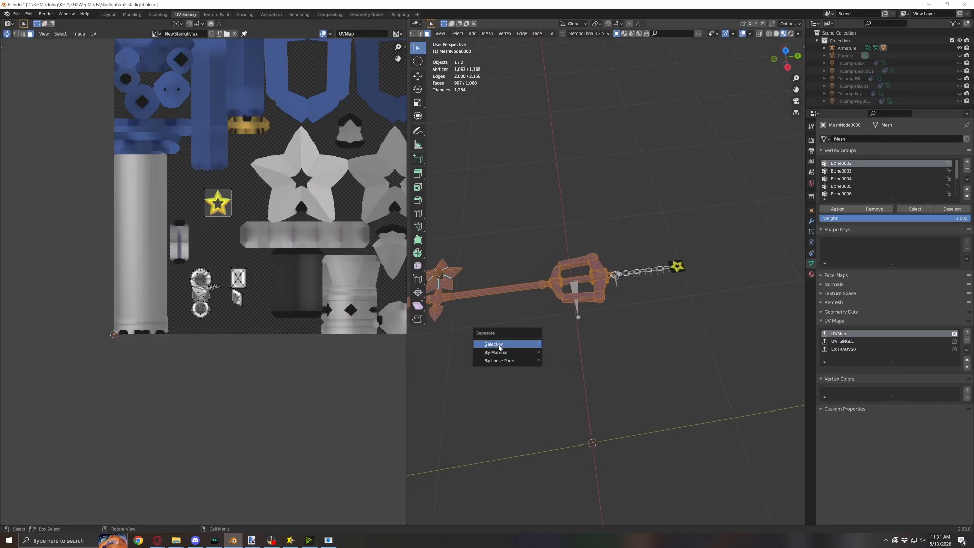
click(500, 344)
key(Tab)
On the separated keyblade object, remove the UVMap and EXTRAUVS0 layers and rename UV_SINGLE to UVMap
click(600, 298)
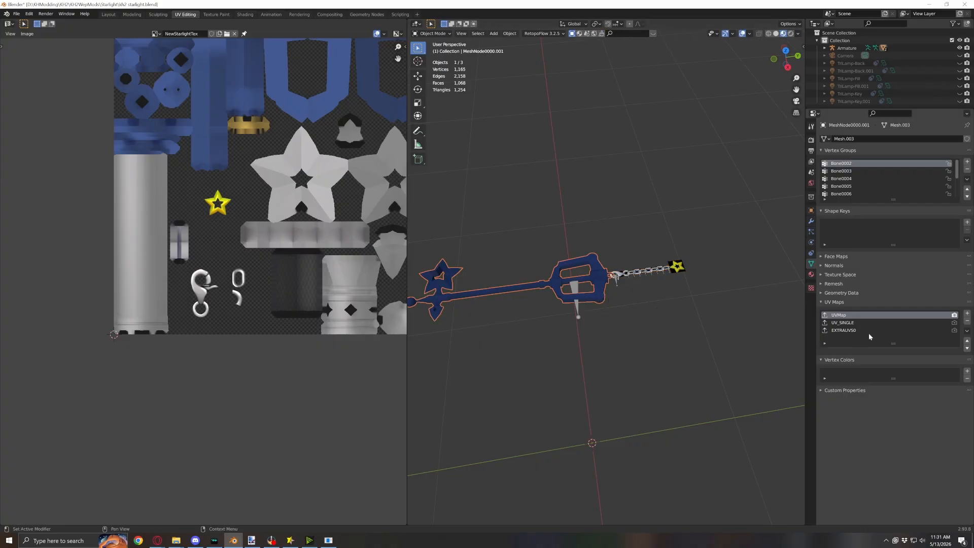
click(967, 321)
click(867, 324)
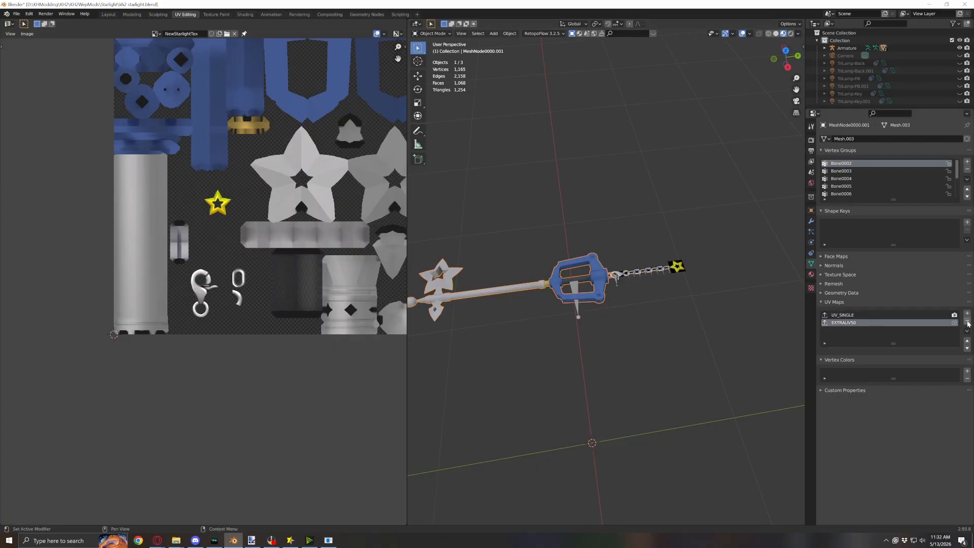
click(967, 321)
double_click(851, 314)
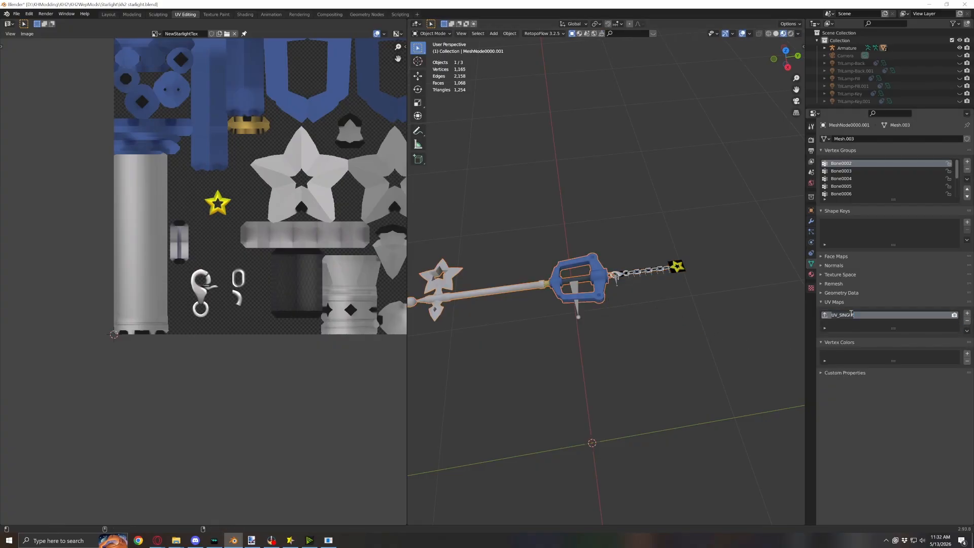
text(UVMap)
key(Return)
On the keychain object, remove the UV_SINGLE and EXTRAUVS0 layers, keeping only UVMap
click(675, 272)
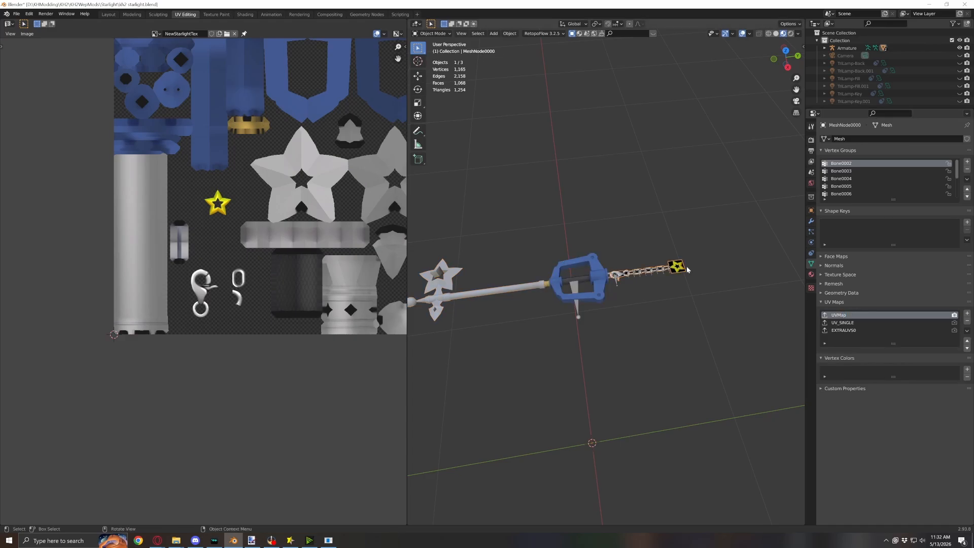
click(846, 330)
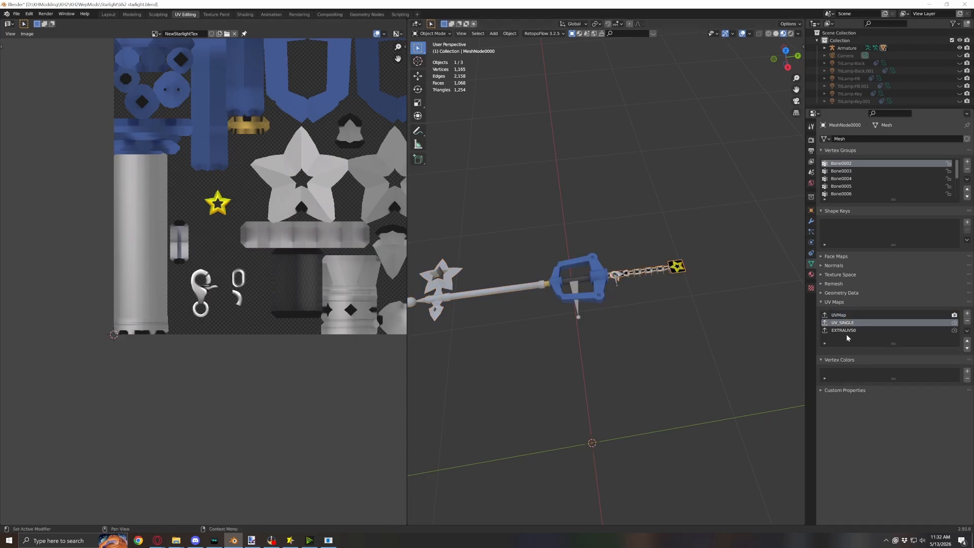
click(967, 322)
click(967, 321)
Join the separated keyblade back into the keychain object, keeping MeshNode0000 as the active object
shift+click(598, 297)
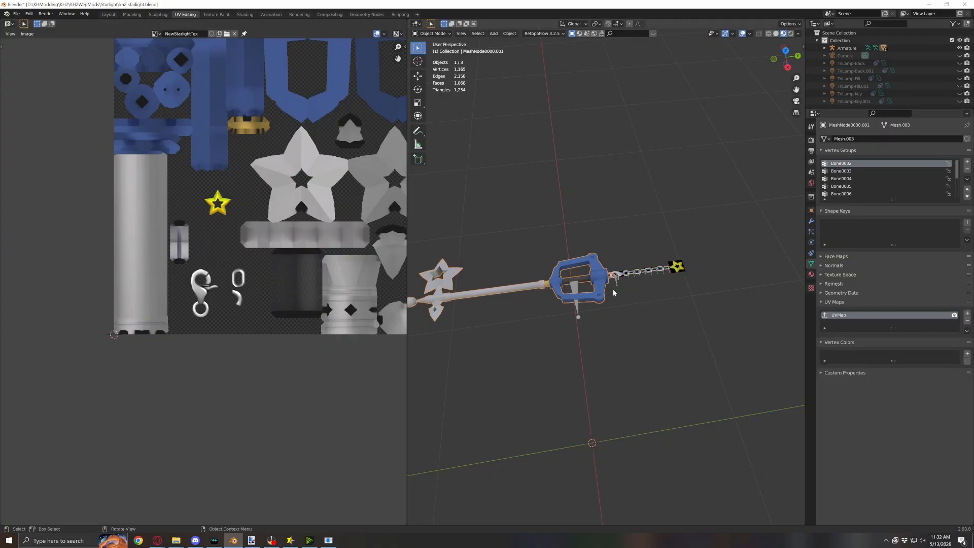
shift+click(683, 268)
key(ctrl+j)
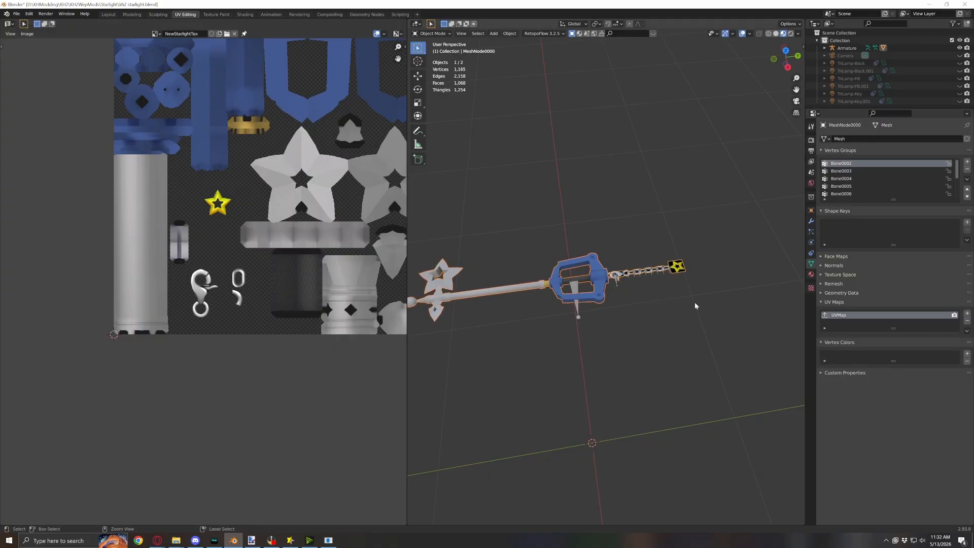
Inspect the rejoined keyblade's textures on the handle guard, grip, shaft and keychain from several angles
scroll(529, 324, up, 6)
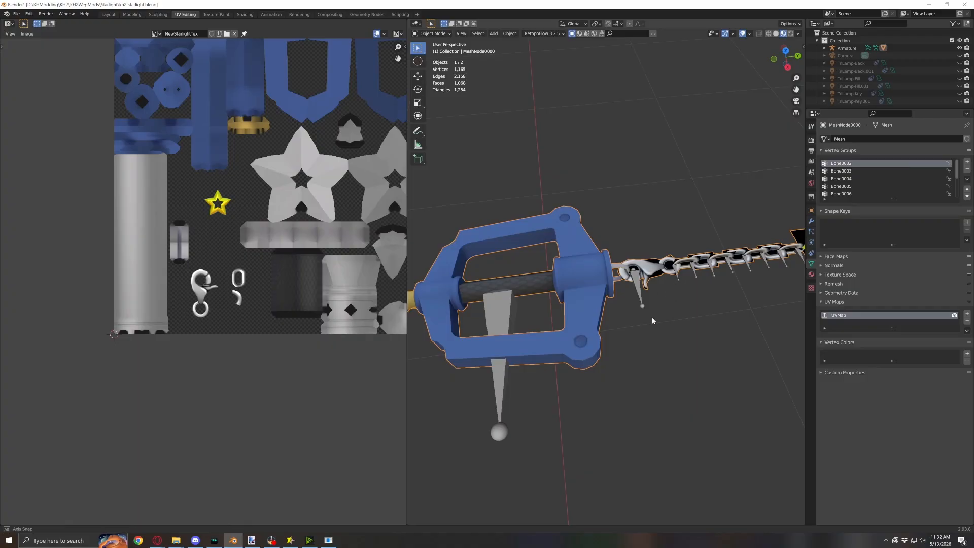
middle_drag(653, 318, 669, 330)
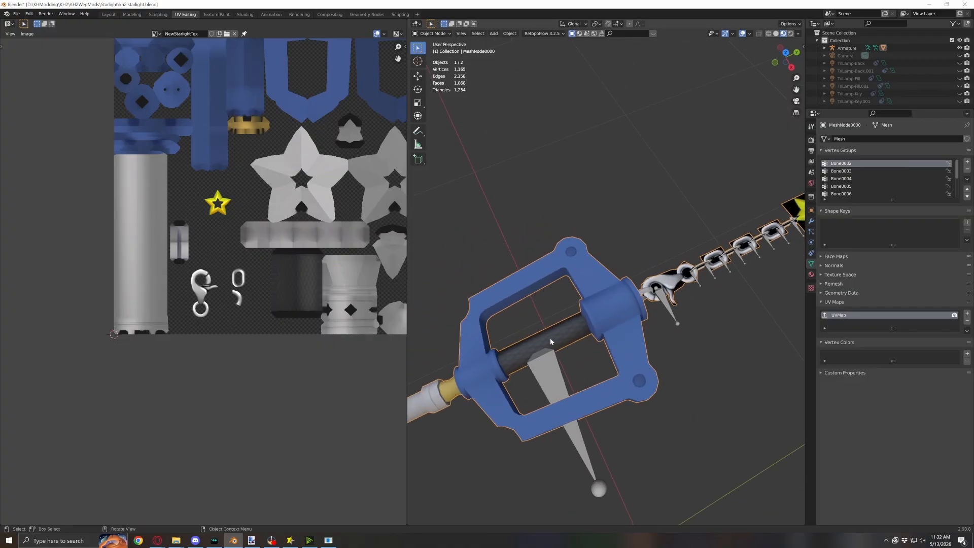
middle_drag(562, 376, 606, 322)
scroll(592, 320, up, 5)
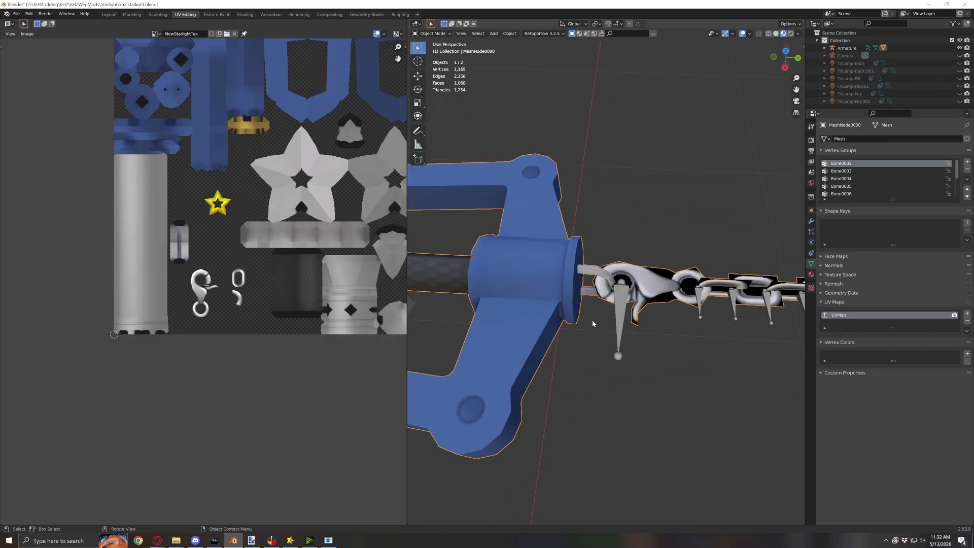
scroll(592, 319, down, 5)
middle_drag(607, 358, 579, 335)
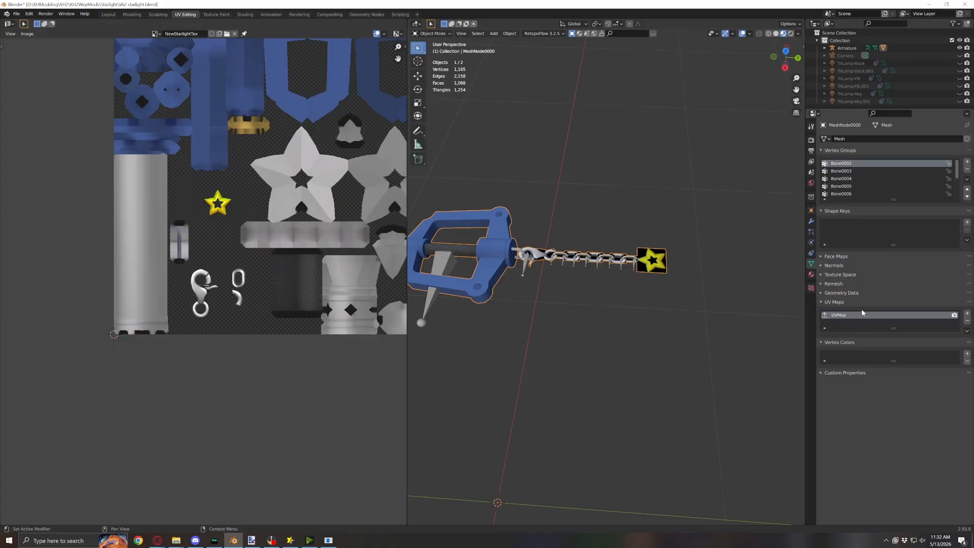
middle_drag(539, 315, 669, 323)
scroll(652, 330, up, 5)
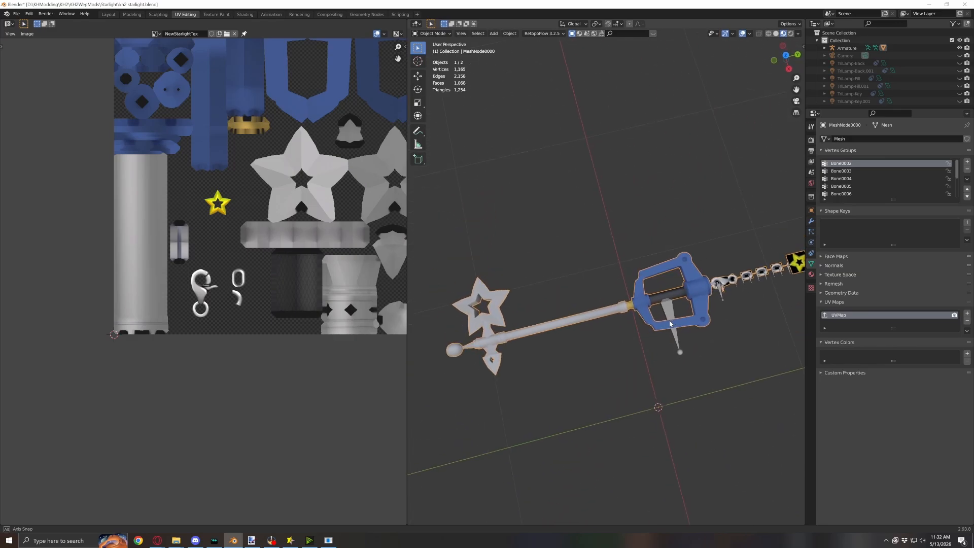
scroll(670, 323, up, 4)
scroll(690, 318, down, 4)
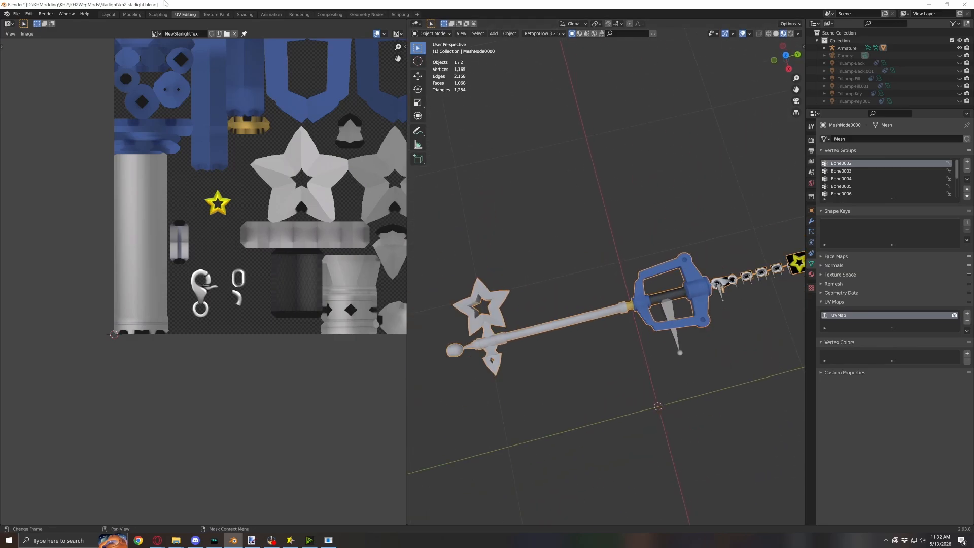
Return to the Layout workspace and bring the keychain and its bones into close view
click(108, 14)
middle_drag(467, 193, 498, 236)
scroll(497, 236, up, 6)
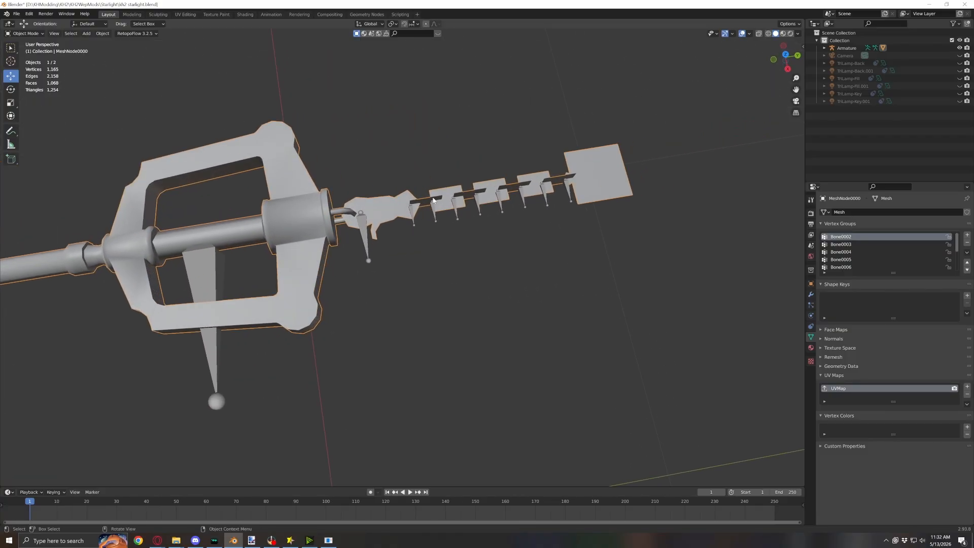
Put the joined keyblade mesh into Edit Mode, make Bone0003 the active vertex group and turn on X-ray display
key(Tab)
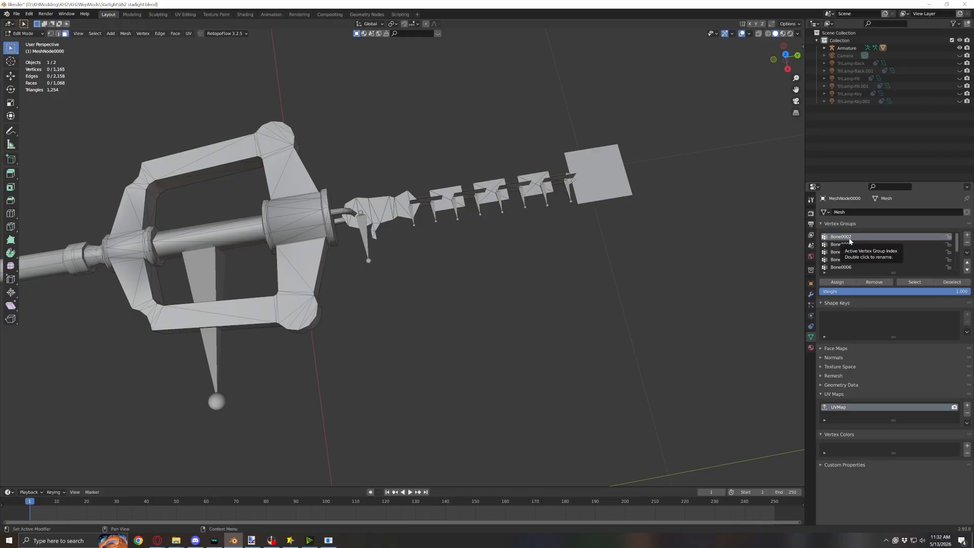
scroll(864, 256, down, 4)
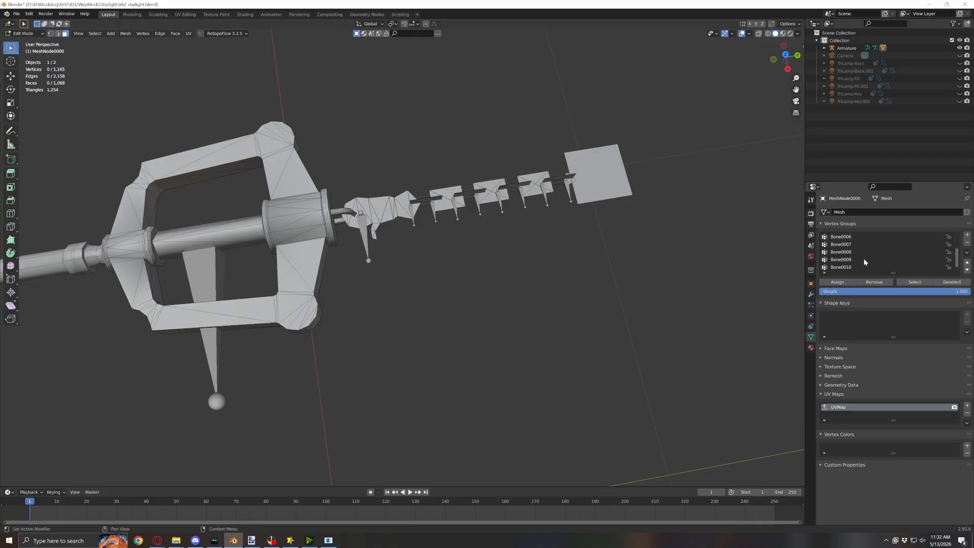
scroll(865, 266, up, 5)
middle_drag(542, 273, 527, 244)
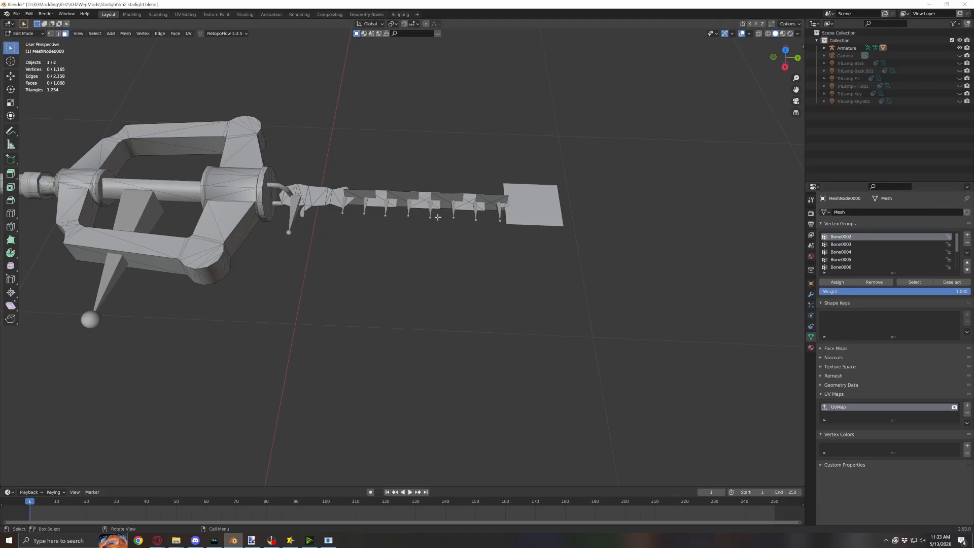
click(850, 244)
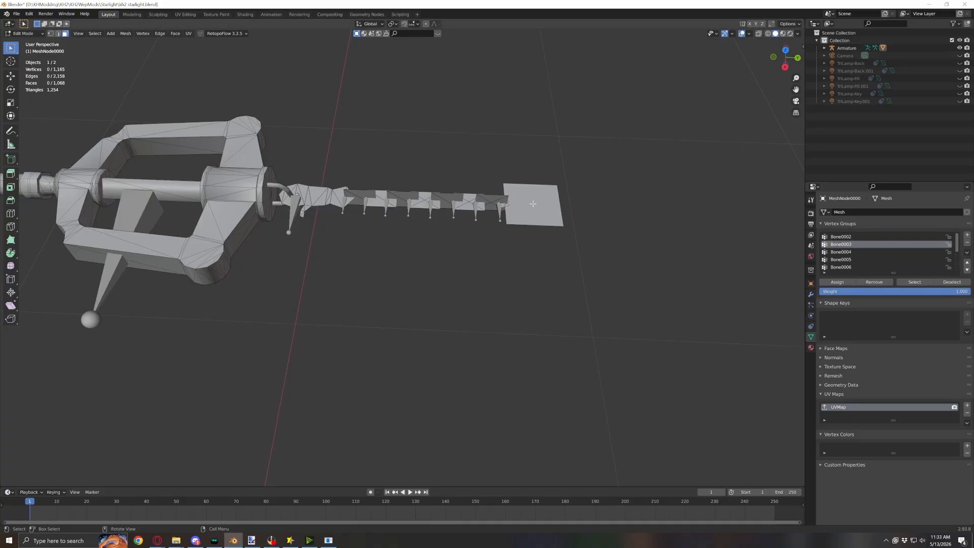
click(759, 34)
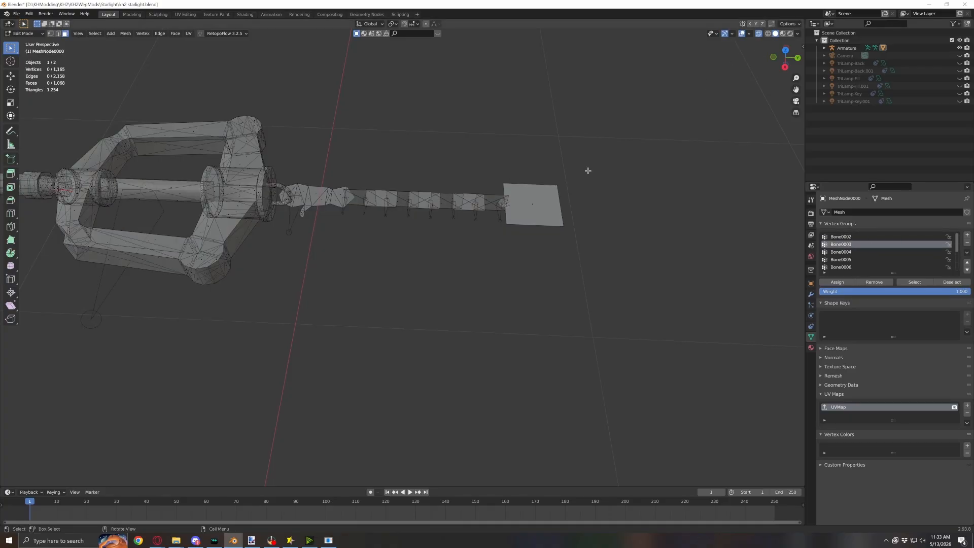
Duplicate the square charm face at the keychain's end in place and flip the copy's normals
click(534, 198)
click(528, 202)
key(g)
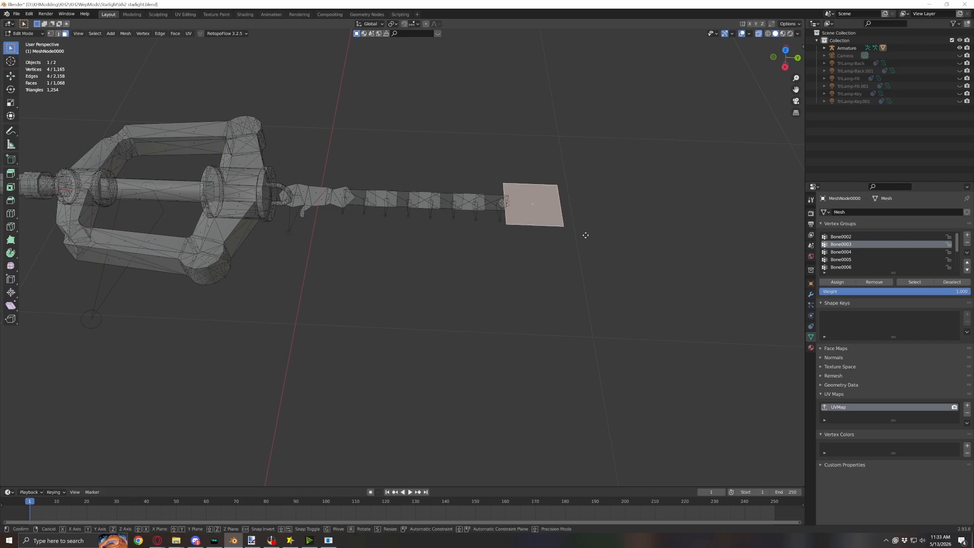
right_click(616, 194)
shift+middle_drag(635, 186, 593, 180)
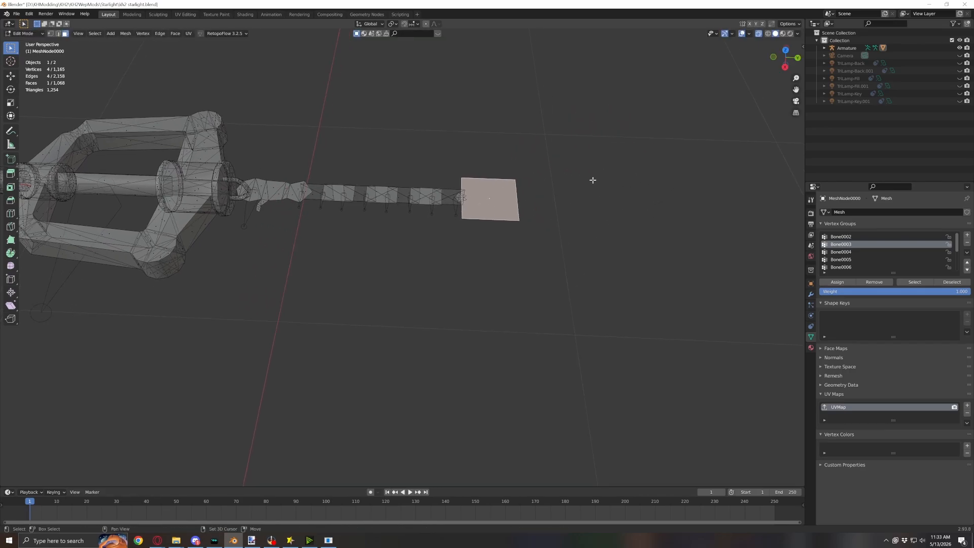
key(shift+d)
right_click(616, 181)
click(125, 33)
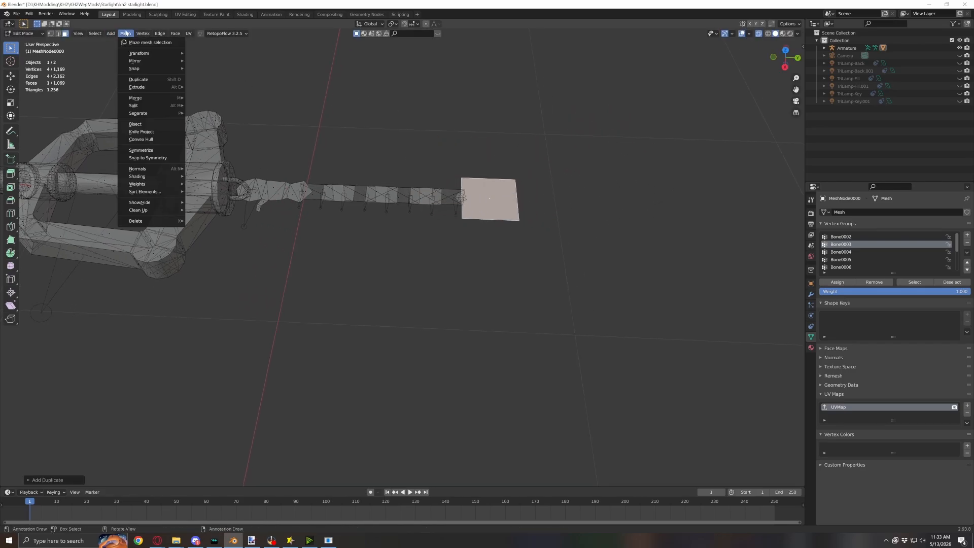
mouse_move(152, 169)
click(219, 169)
Assign both overlapping charm faces and the small pointed piece beside them to the Bone0011 vertex group, leaving them deselected
shift+middle_drag(567, 210, 553, 215)
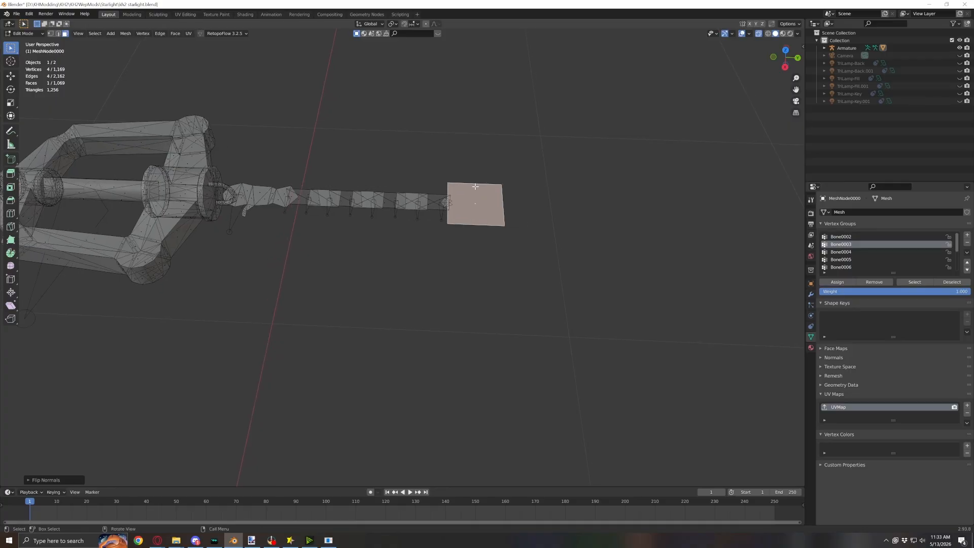
drag(478, 186, 470, 210)
drag(490, 200, 468, 207)
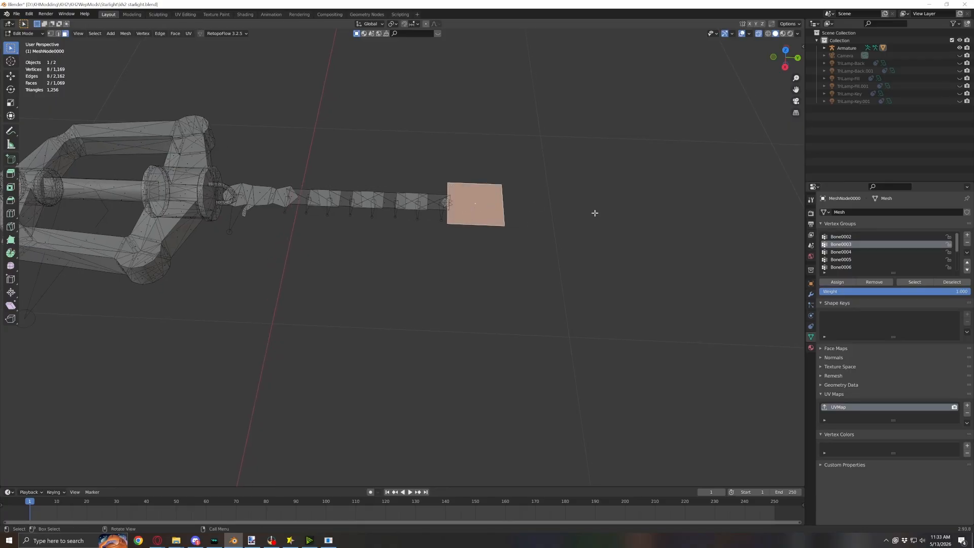
key(g)
right_click(574, 213)
scroll(452, 191, up, 5)
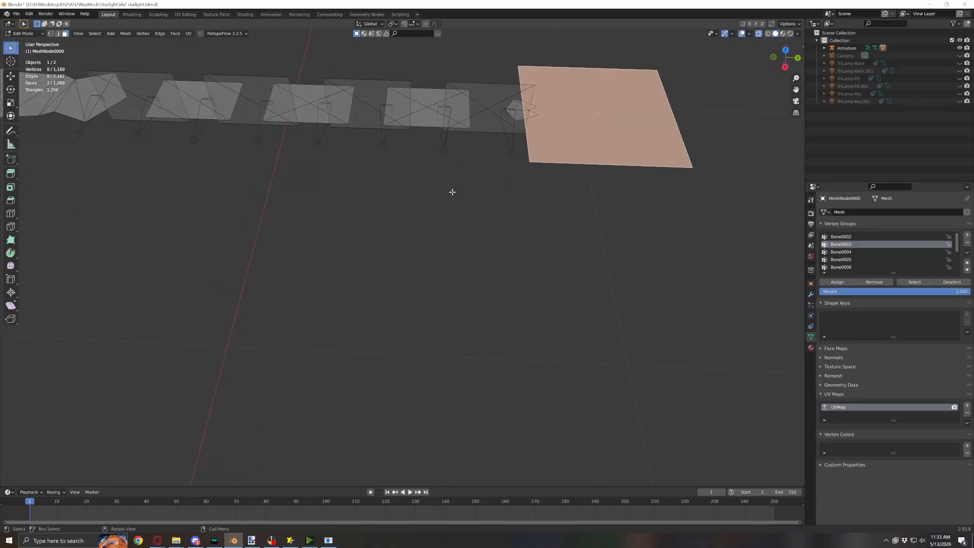
shift+middle_drag(620, 139, 485, 237)
scroll(453, 209, up, 5)
shift+middle_drag(425, 110, 433, 112)
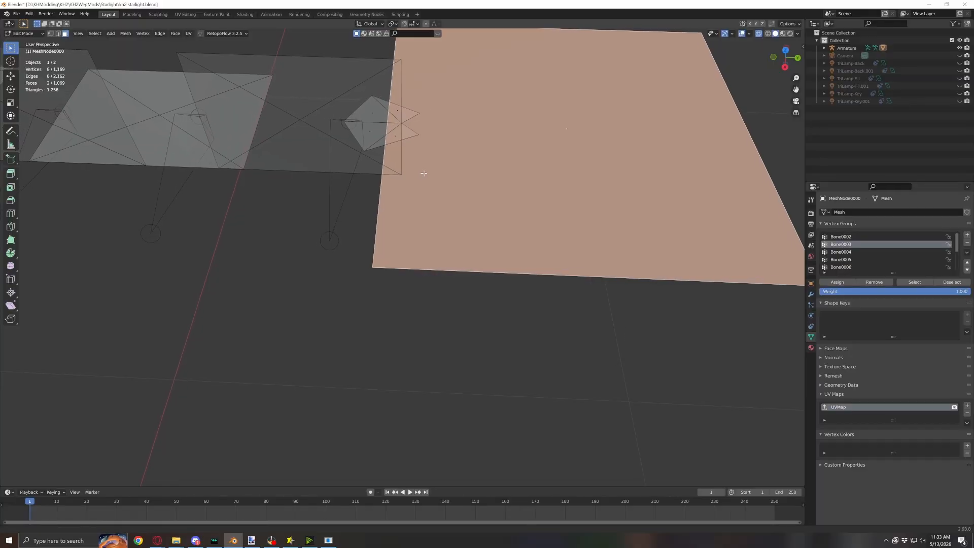
drag(406, 100, 393, 149)
key(g)
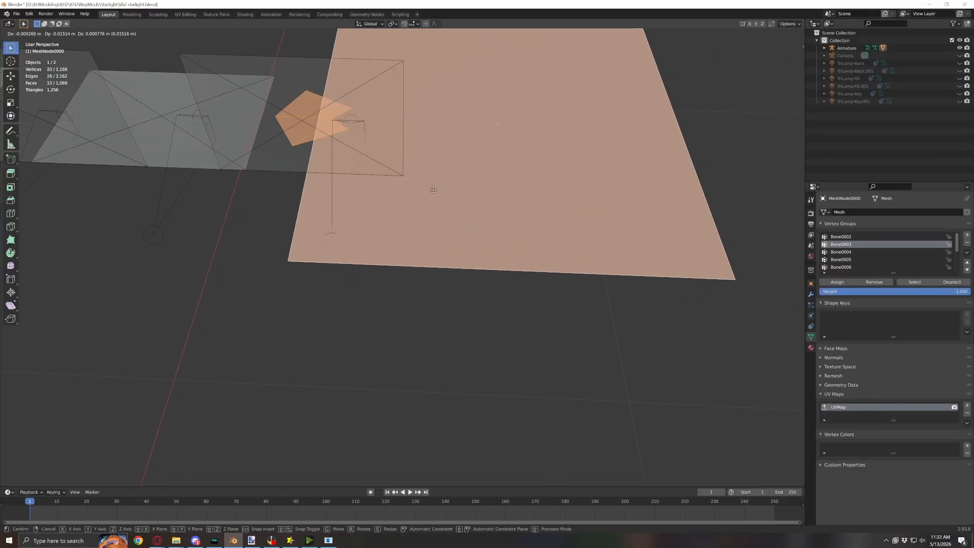
right_click(490, 184)
scroll(490, 184, down, 5)
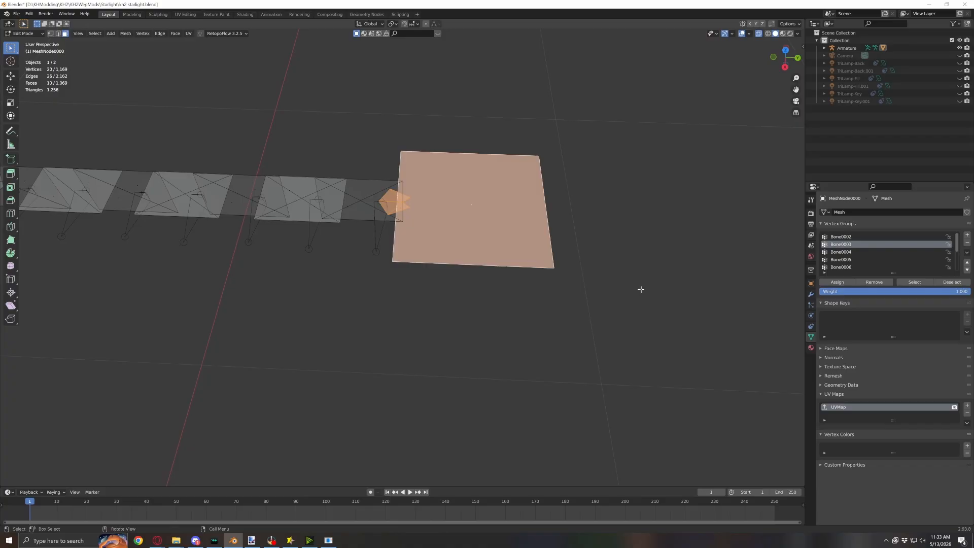
scroll(873, 252, down, 4)
click(852, 268)
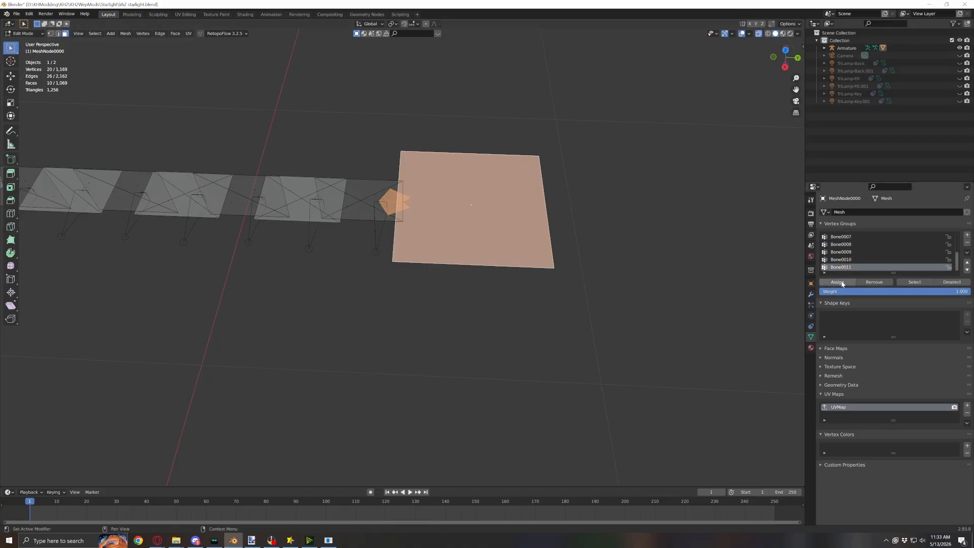
click(953, 282)
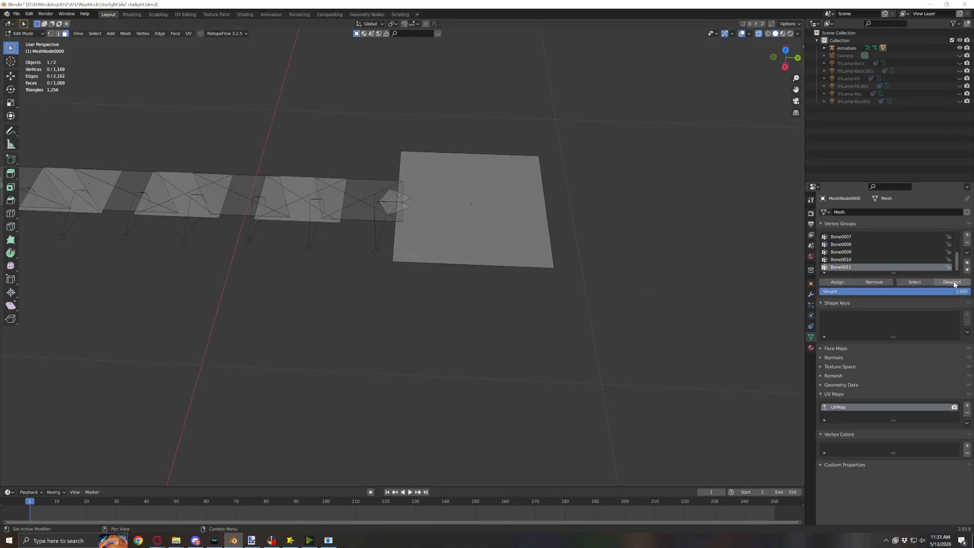
Check the Bone0011 assignment by repeatedly selecting and deselecting the group's vertices
click(914, 282)
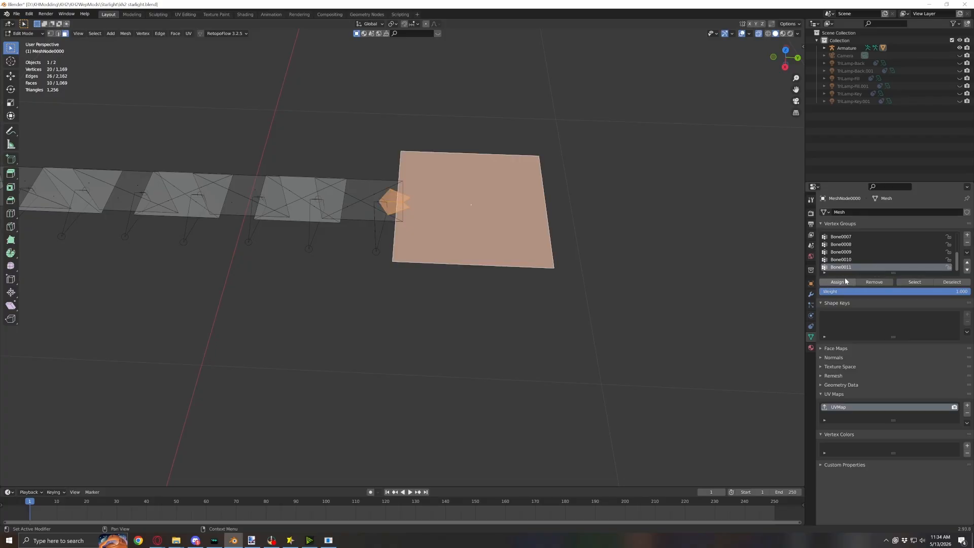
click(944, 283)
click(928, 282)
click(939, 282)
click(929, 283)
click(937, 283)
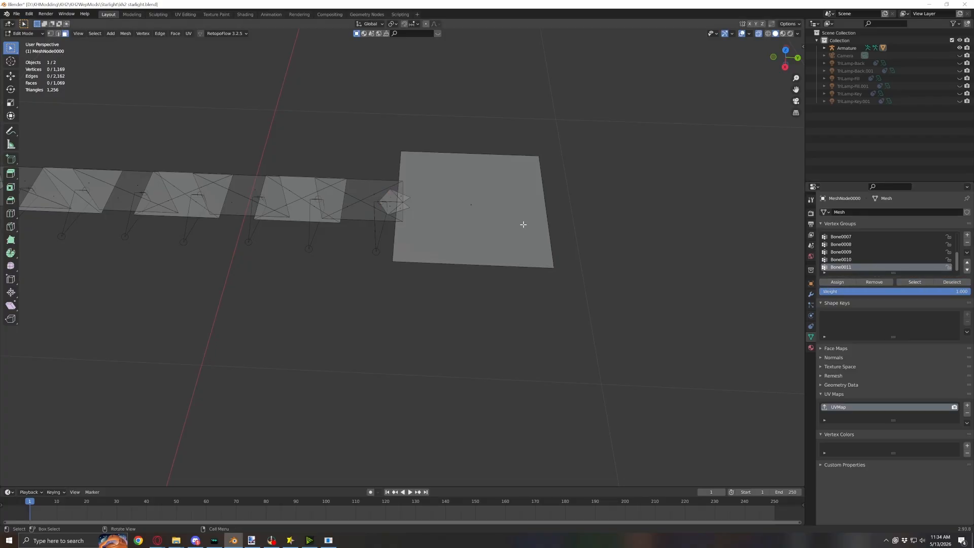
Assign the whole chain link nearest the charm to the Bone0010 vertex group, and check the group by reselecting its vertices
scroll(533, 233, up, 4)
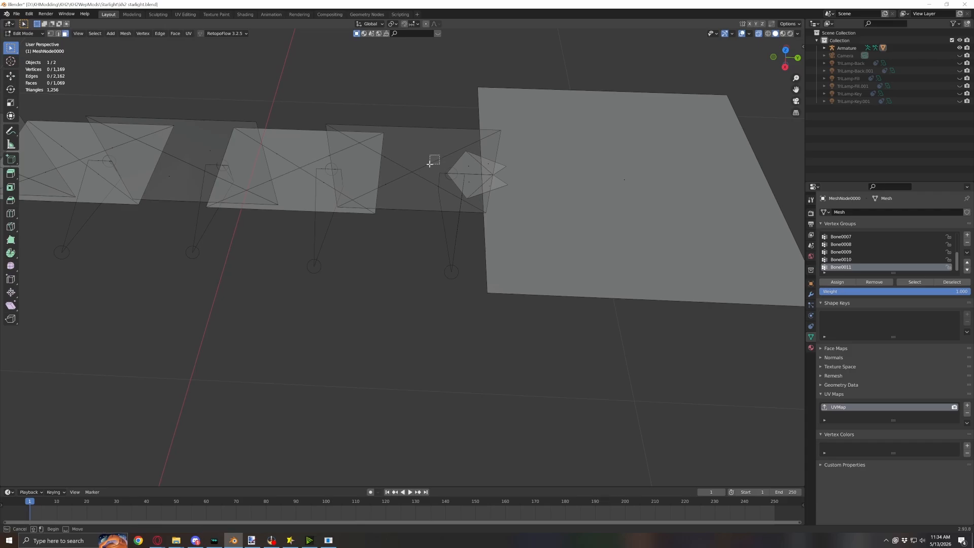
click(439, 157)
key(b)
shift+drag(382, 161, 381, 161)
shift+drag(397, 174, 381, 191)
shift+drag(444, 182, 432, 191)
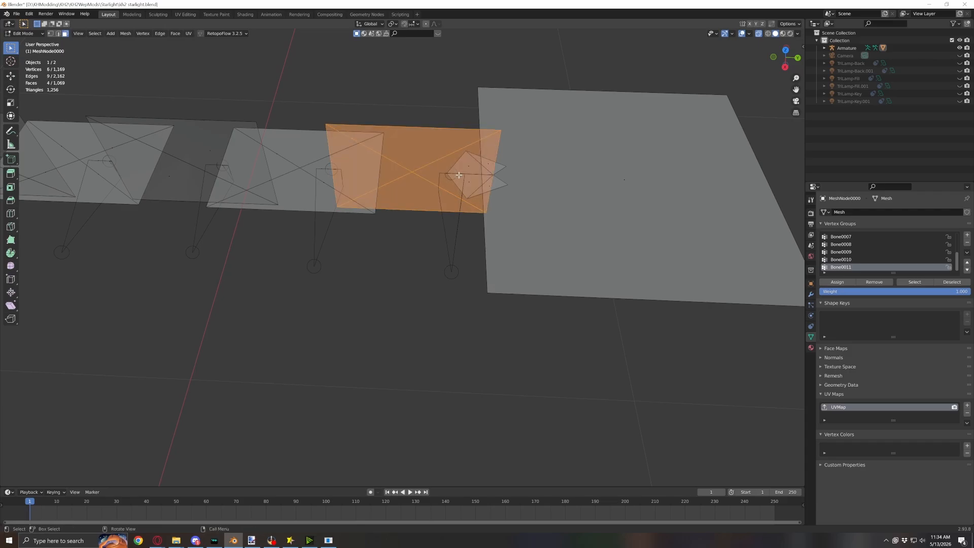
key(ctrl+l)
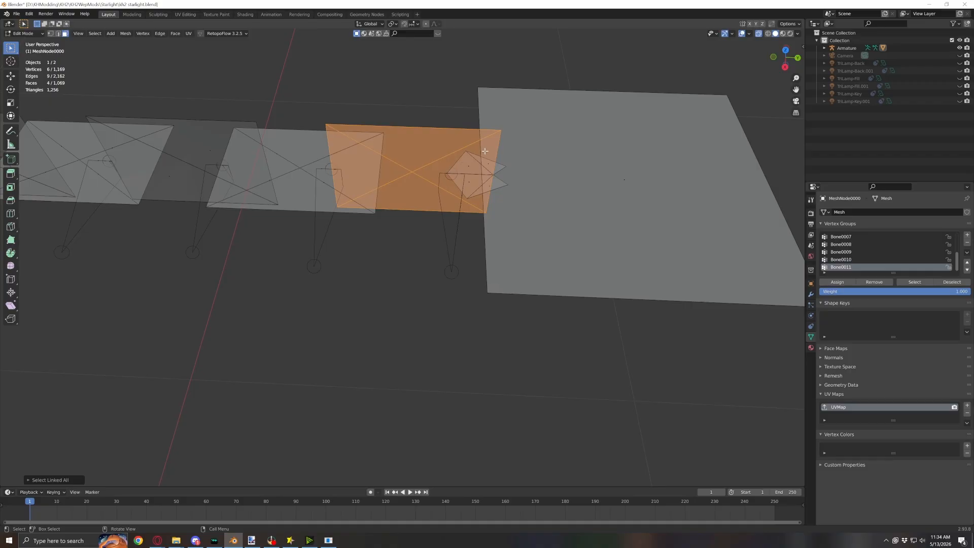
key(g)
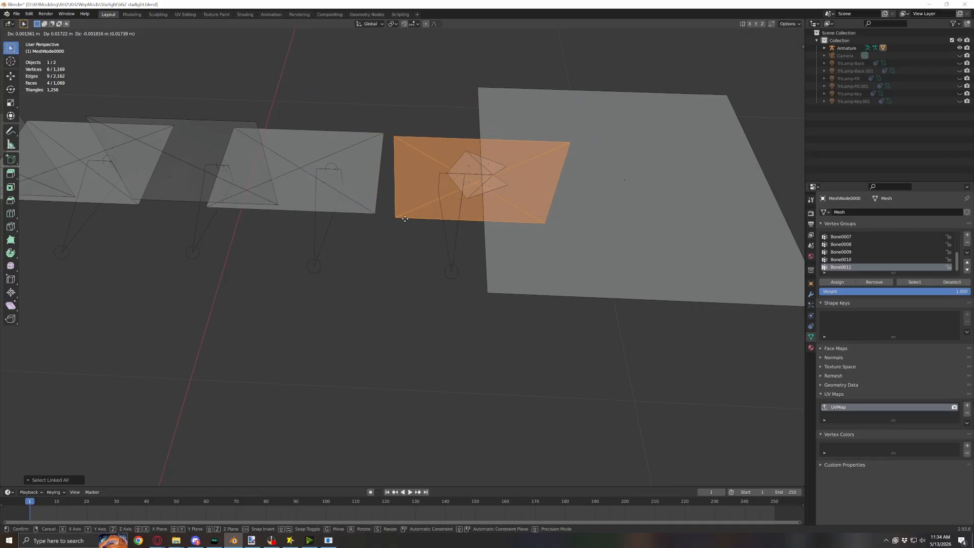
key(Escape)
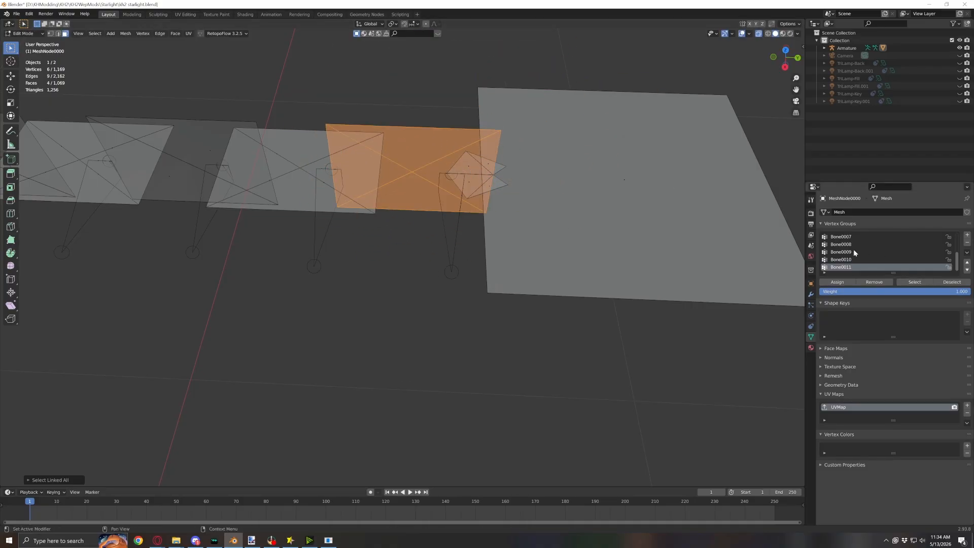
click(865, 259)
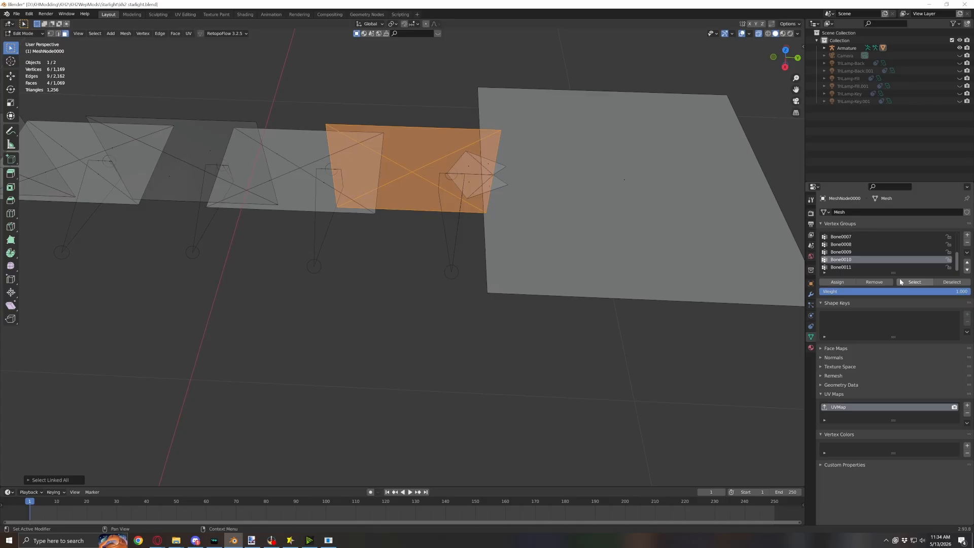
click(845, 282)
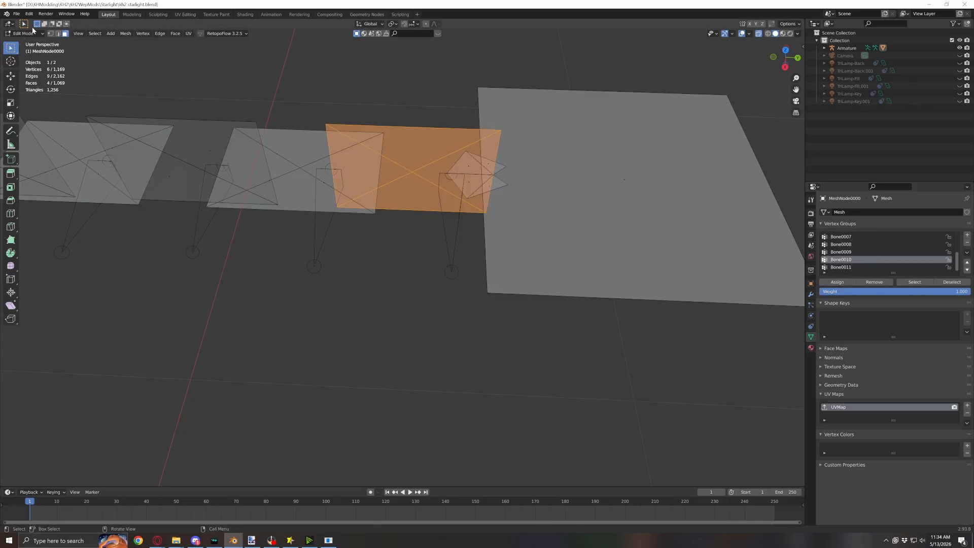
shift+middle_drag(313, 198, 441, 201)
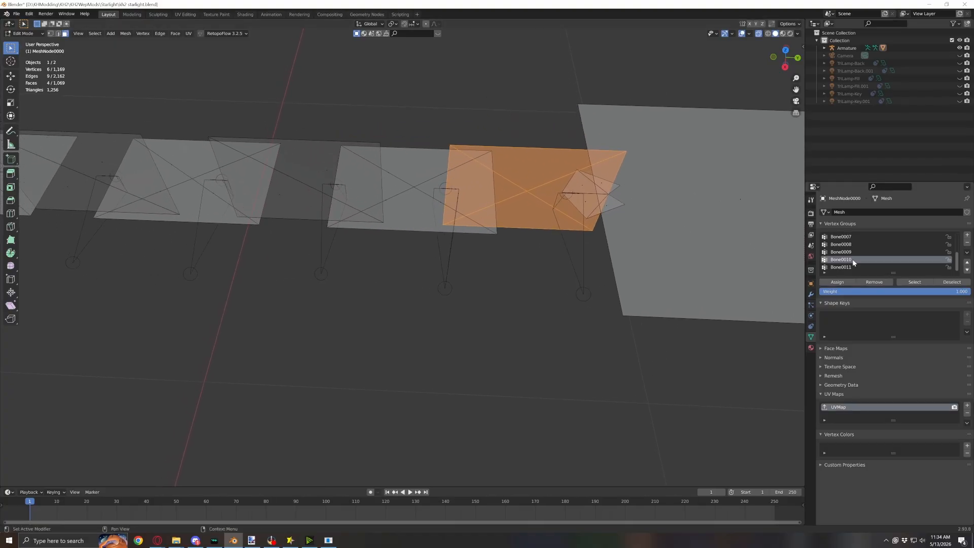
click(849, 282)
click(955, 284)
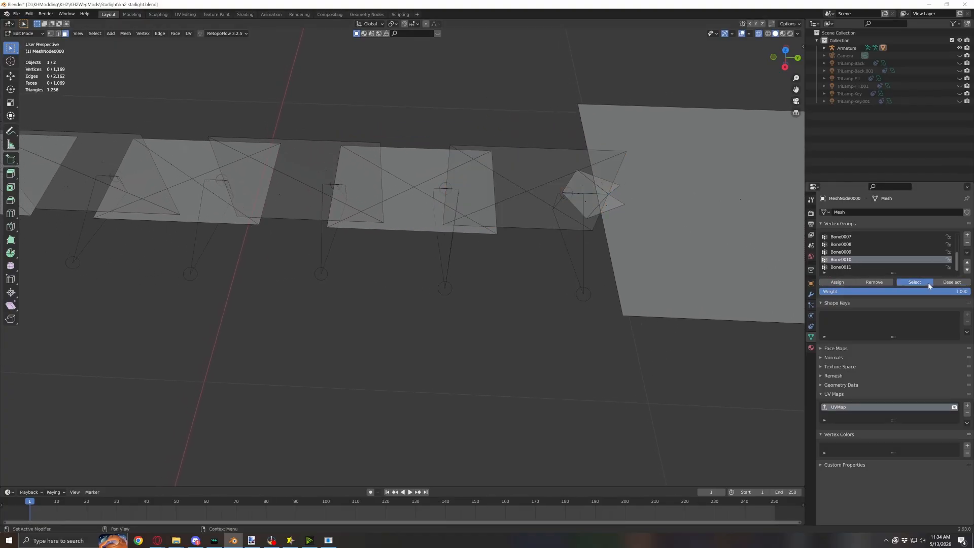
click(927, 282)
click(952, 283)
Assign the second chain link from the charm, including all its linked faces, to the Bone0009 vertex group and deselect it
click(854, 252)
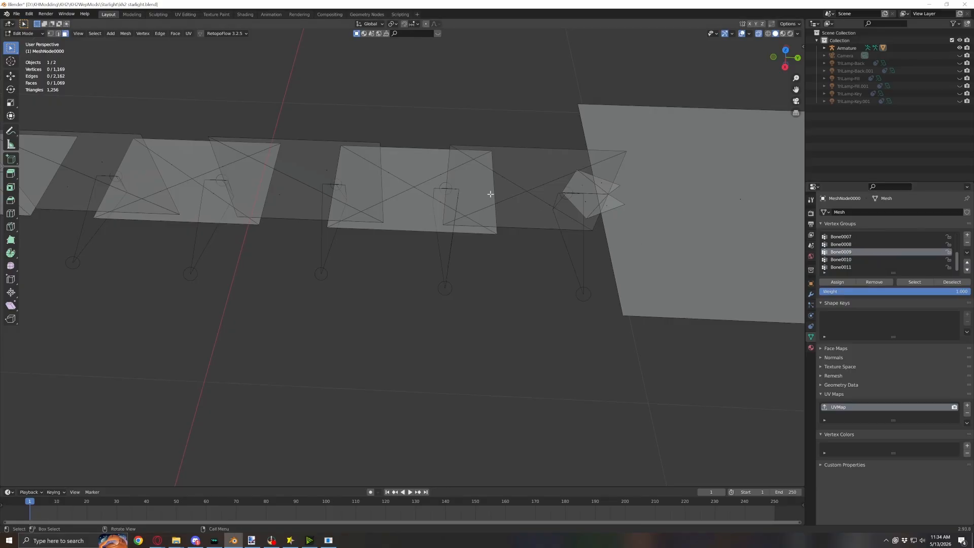
drag(450, 166, 388, 208)
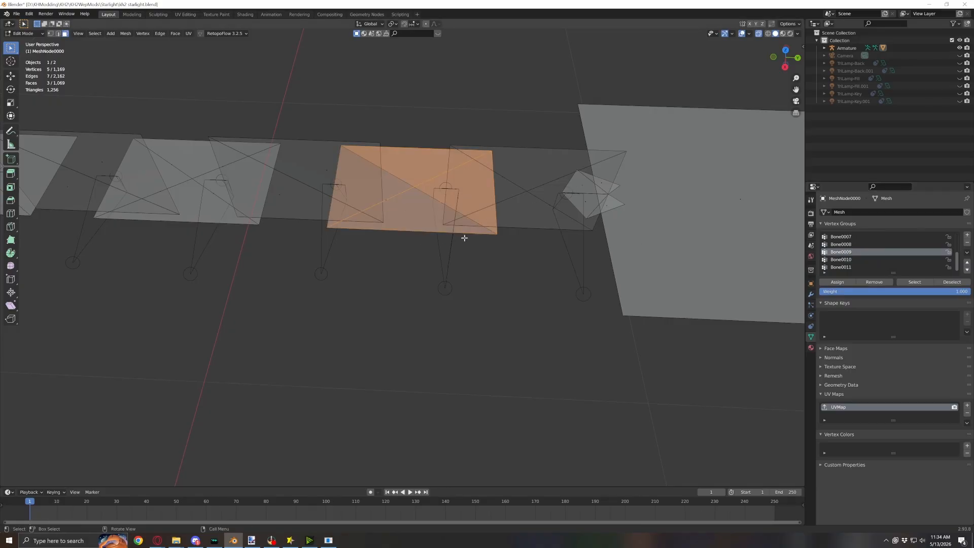
key(ctrl+l)
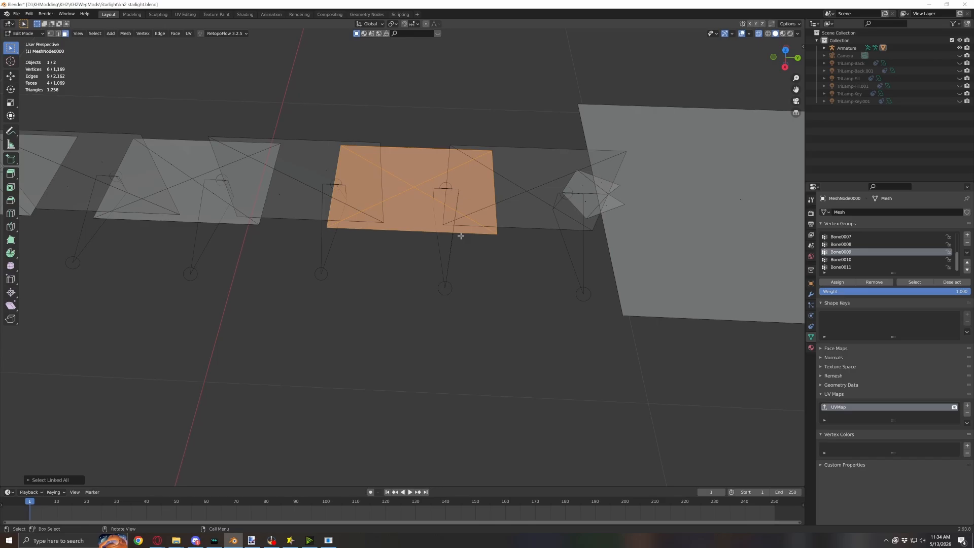
key(g)
key(Escape)
click(837, 282)
click(952, 282)
Assign the third chain link from the charm, including all its linked faces, to the Bone0008 vertex group and clear the selection
click(847, 243)
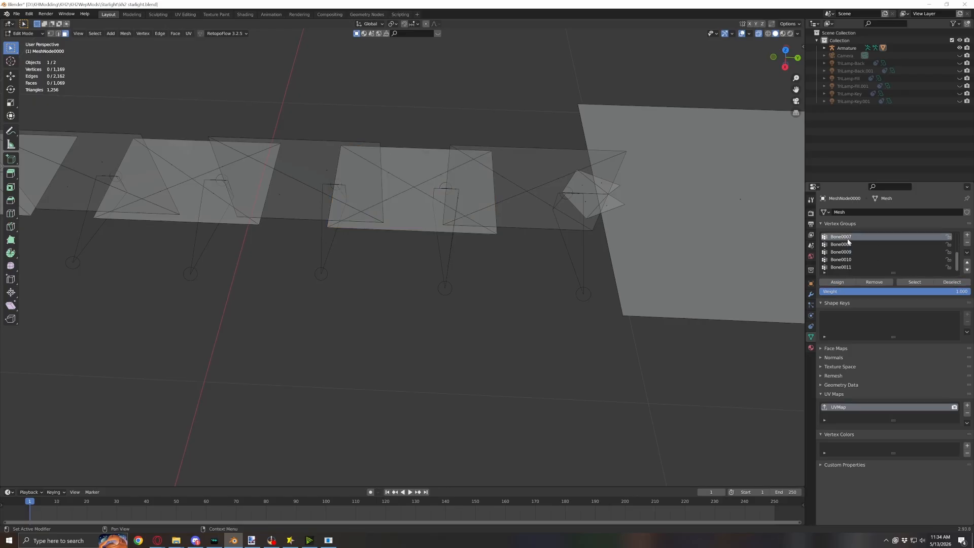
shift+middle_drag(435, 244, 503, 254)
drag(437, 170, 364, 224)
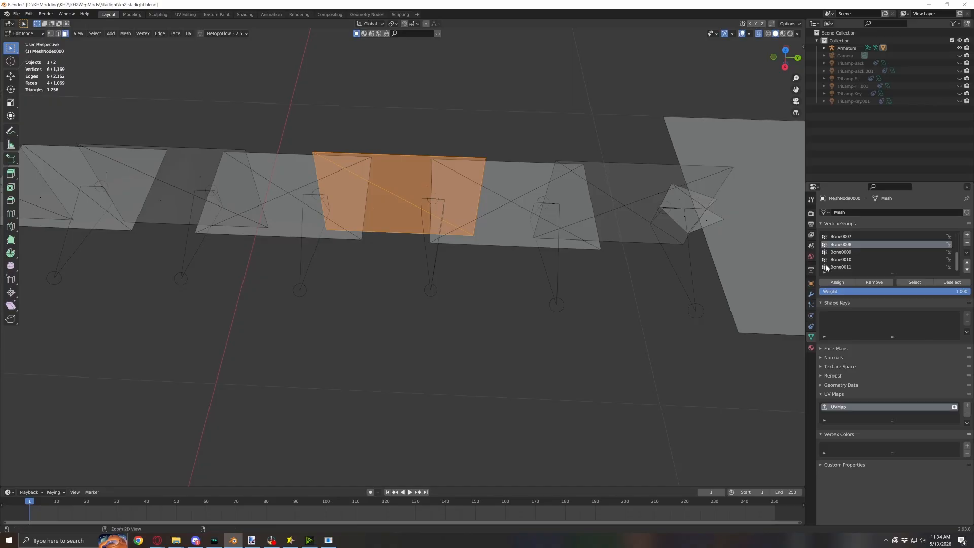
key(ctrl+l)
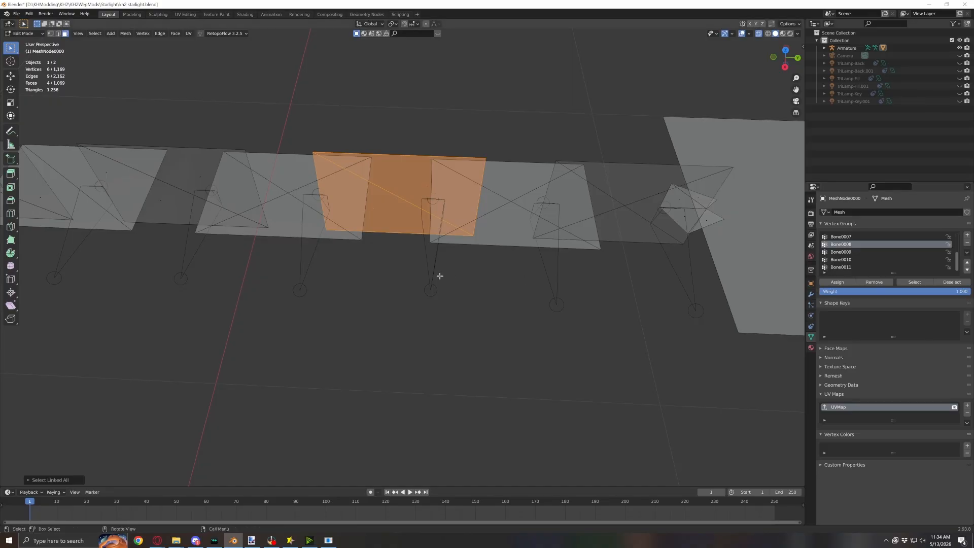
key(g)
right_click(406, 221)
click(844, 282)
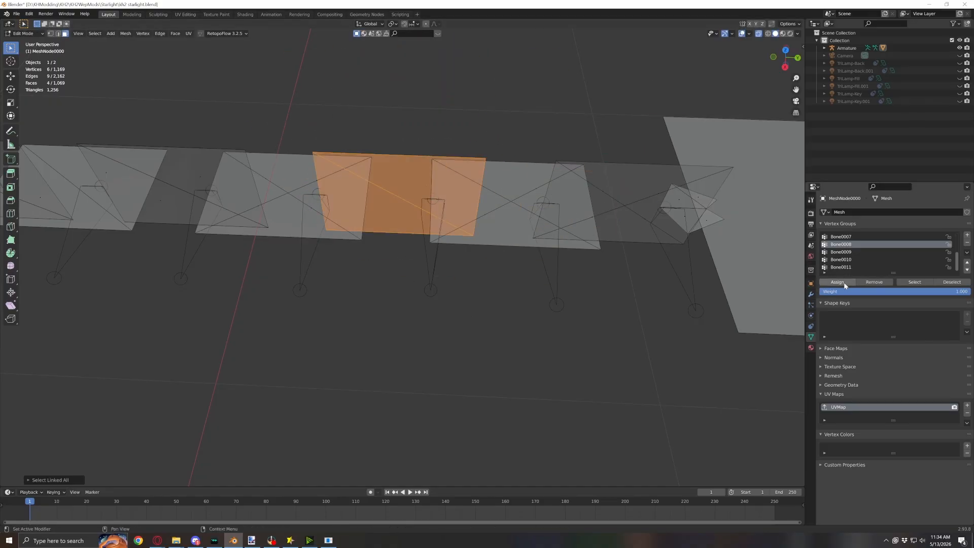
key(alt+a)
middle_drag(401, 284, 502, 285)
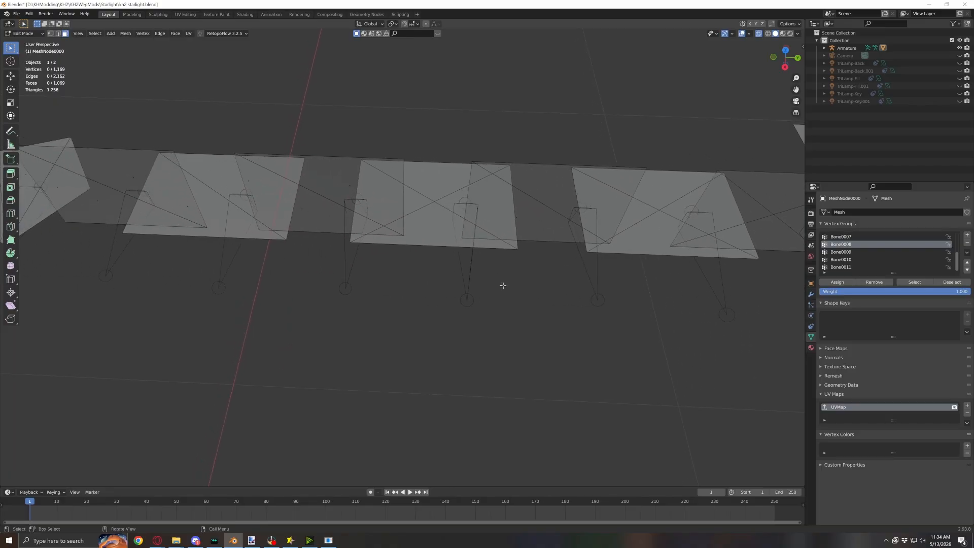
Assign the fourth chain link from the charm, including all its linked faces, to the Bone0007 vertex group and deselect it
click(389, 226)
key(ctrl+l)
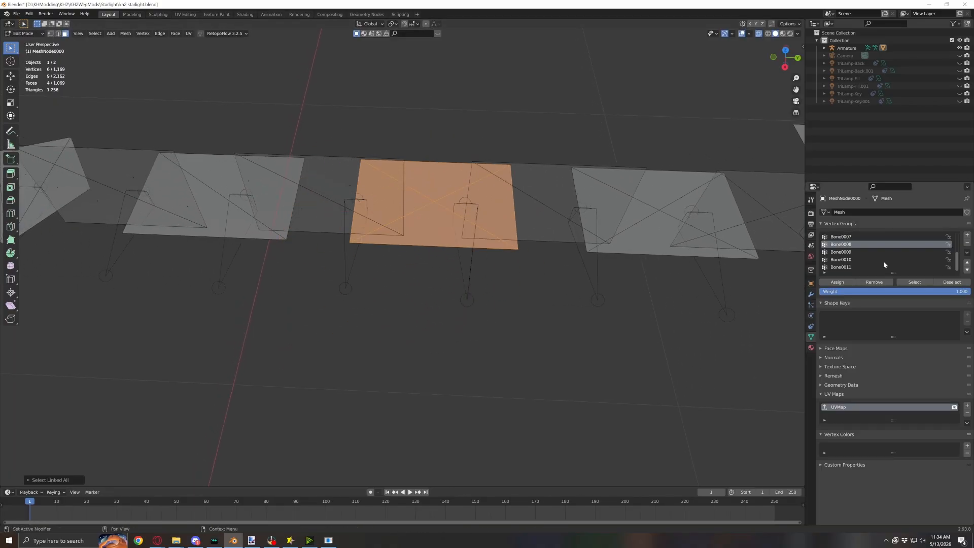
click(852, 237)
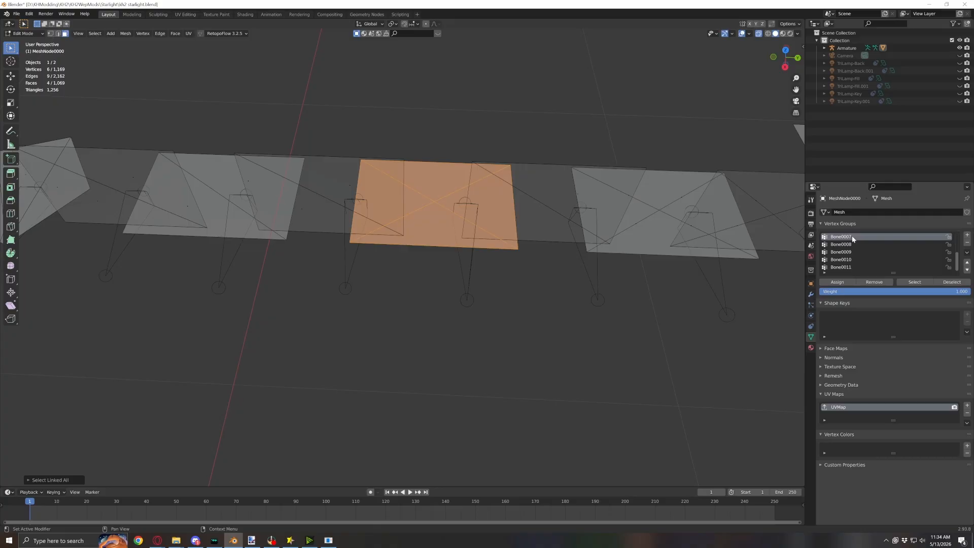
click(846, 282)
click(957, 284)
Assign the fifth chain link from the charm, including all its linked faces, to the Bone0006 vertex group and deselect it
shift+middle_drag(362, 349, 464, 353)
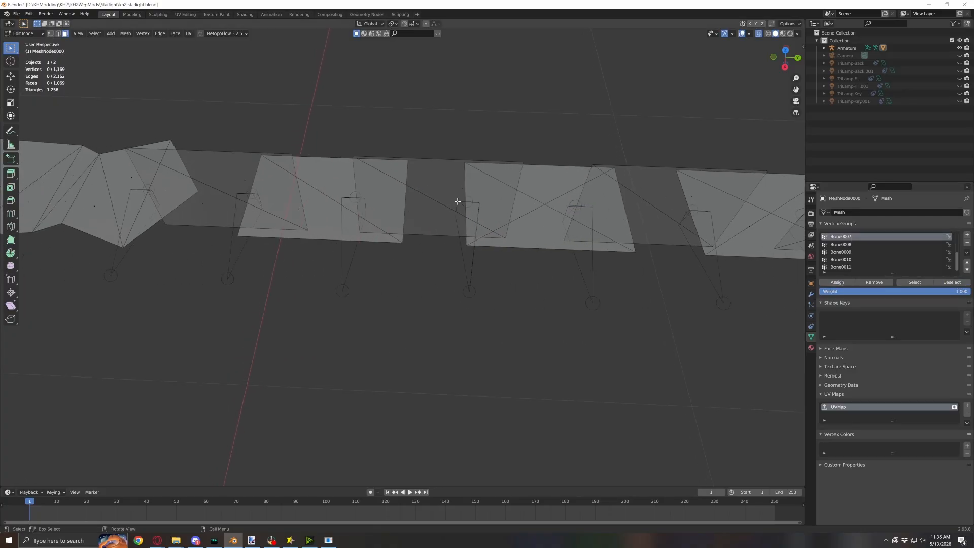
drag(478, 173, 401, 224)
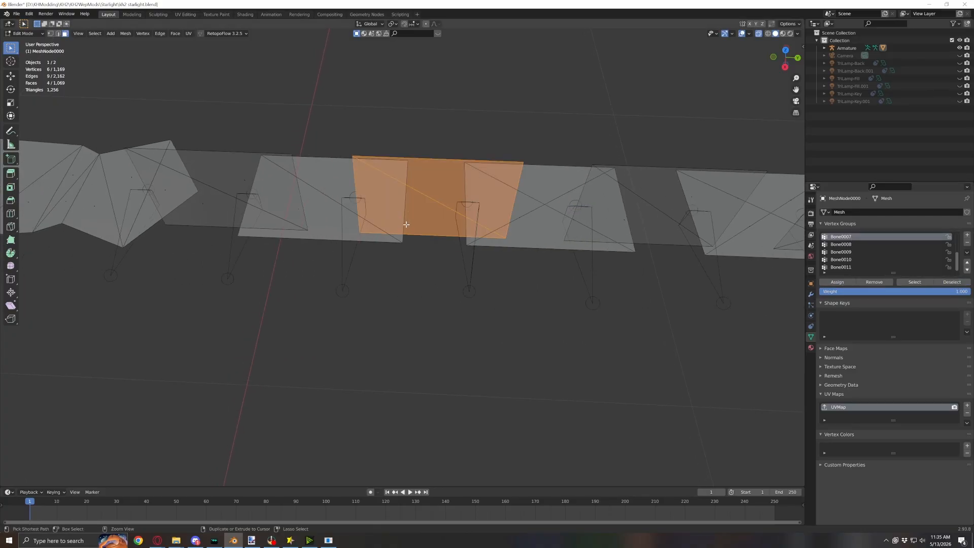
key(ctrl+l)
key(g)
key(Escape)
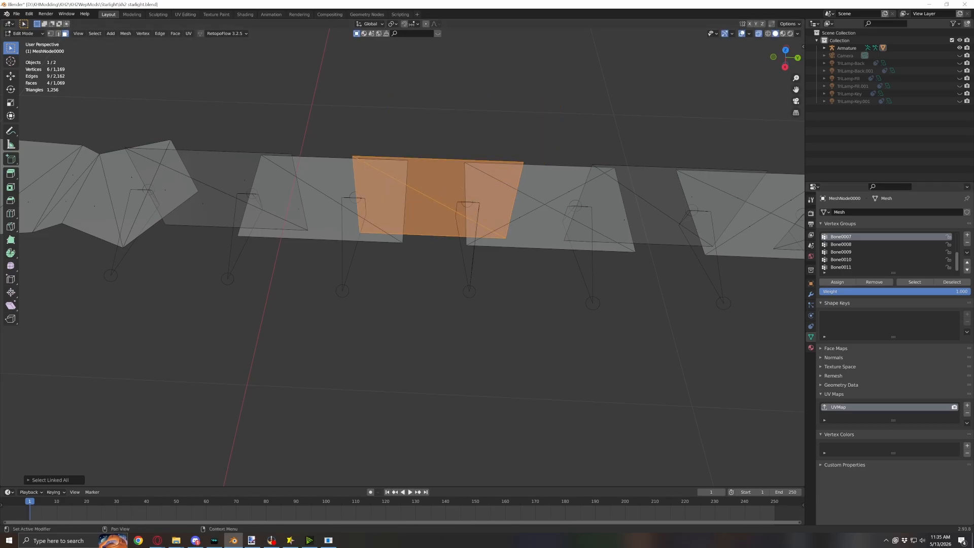
scroll(860, 238, up, 2)
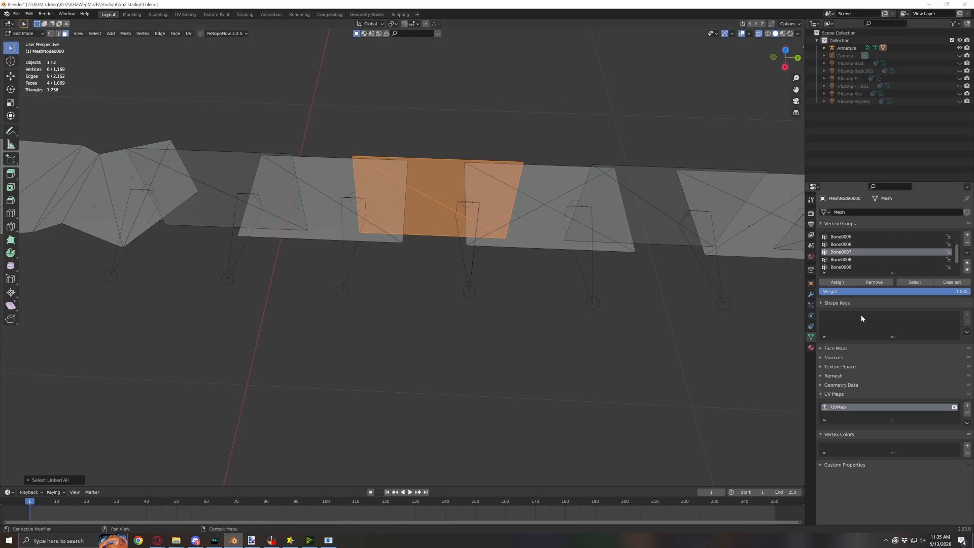
click(842, 244)
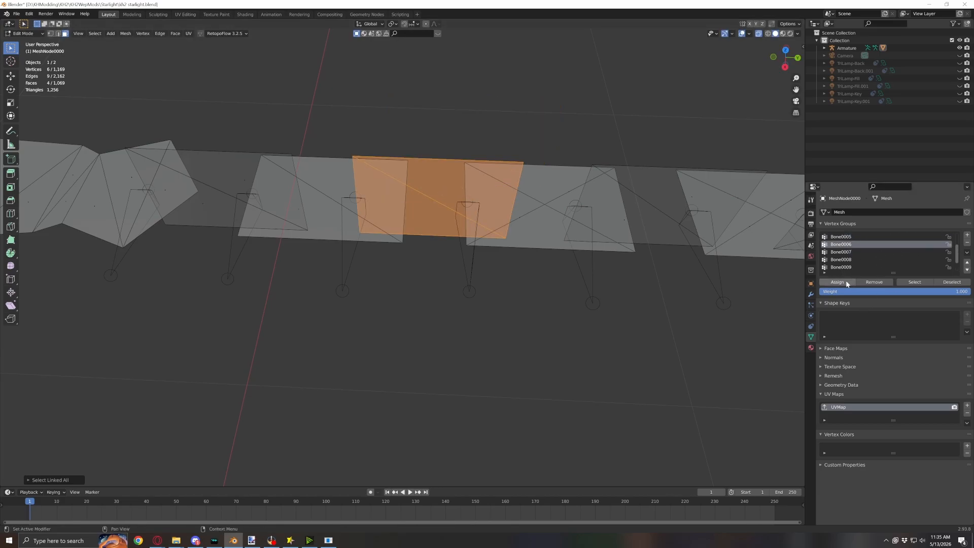
click(838, 281)
click(933, 282)
click(932, 282)
click(935, 284)
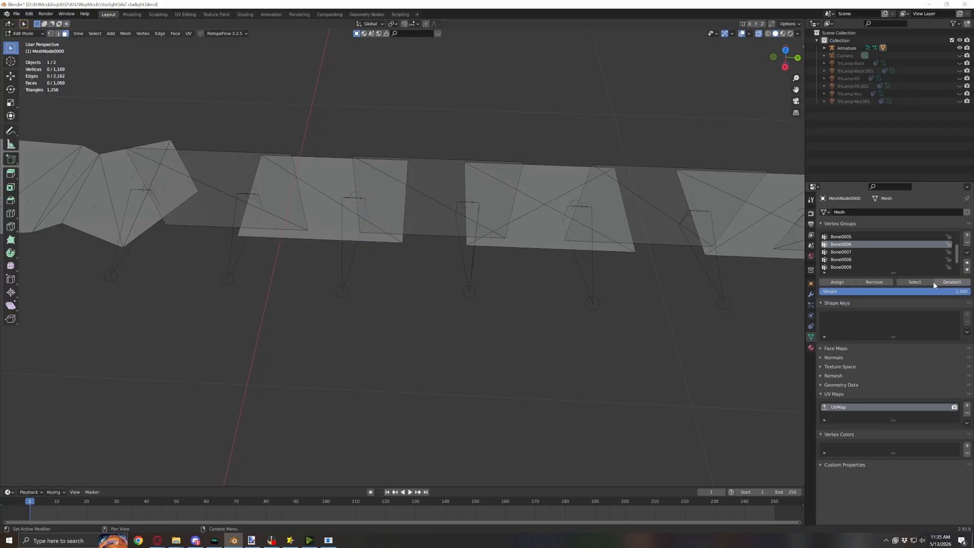
Check the Bone0007 and Bone0006 assignments by selecting and deselecting each group's vertices
click(862, 251)
click(915, 282)
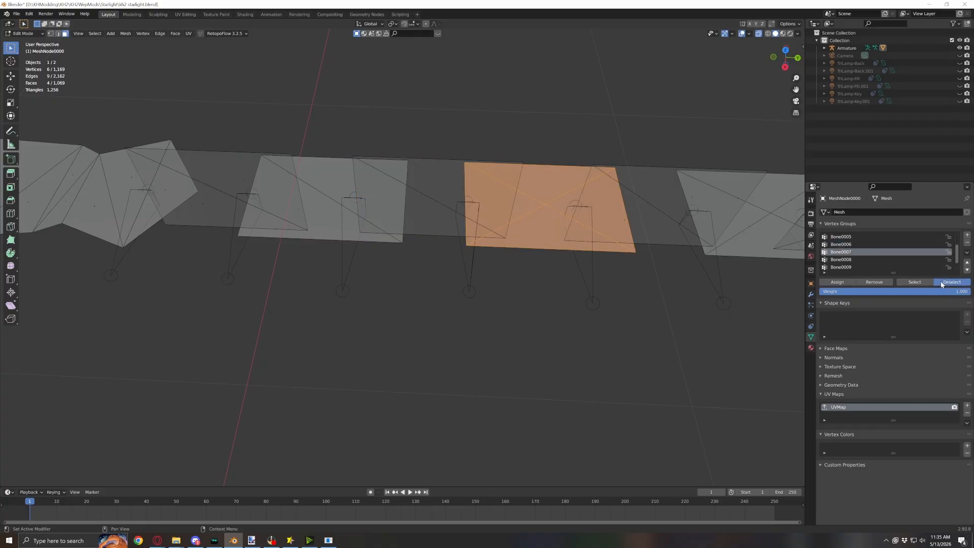
click(952, 282)
click(843, 244)
click(915, 282)
click(939, 282)
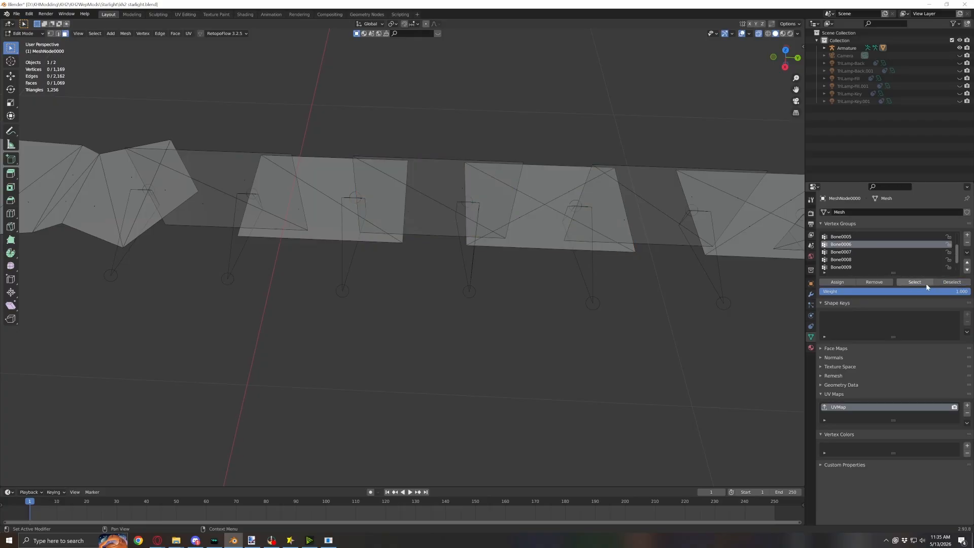
Assign the sixth chain link from the charm, including all its linked faces, to the Bone0005 vertex group and deselect it
click(852, 236)
drag(358, 174, 308, 226)
key(ctrl+l)
key(g)
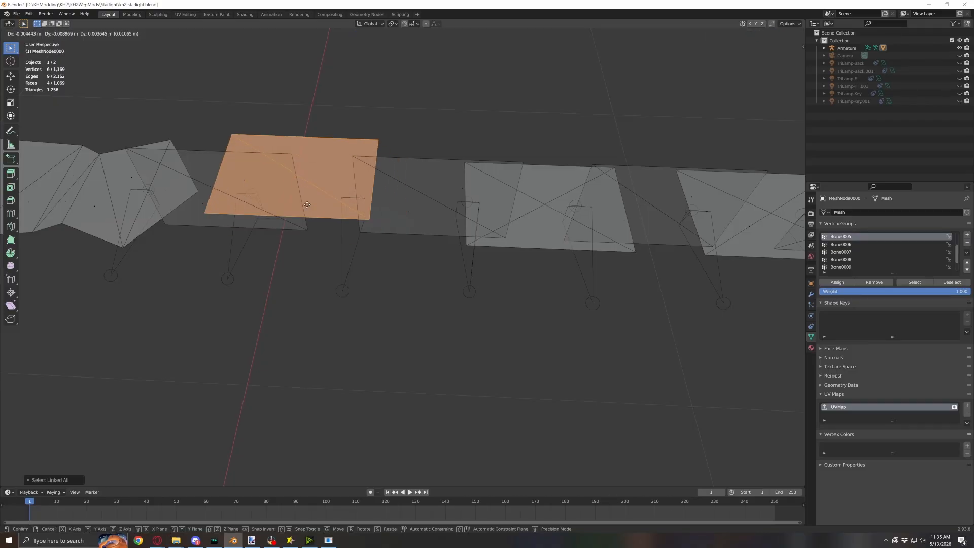
right_click(418, 176)
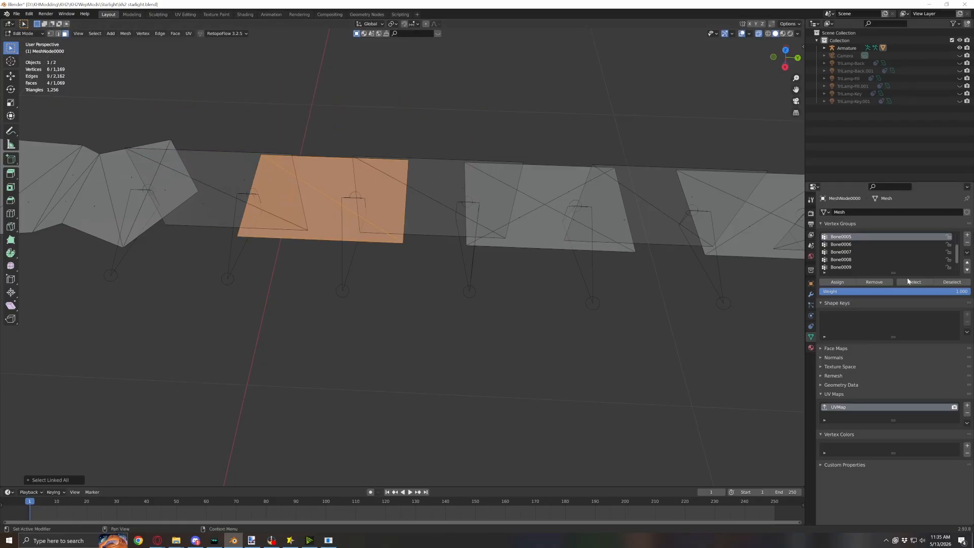
click(937, 282)
Assign the sixth chain link from the charm to the Bone0004 vertex group and deselect it
shift+middle_drag(593, 317, 713, 306)
shift+middle_drag(622, 263, 607, 302)
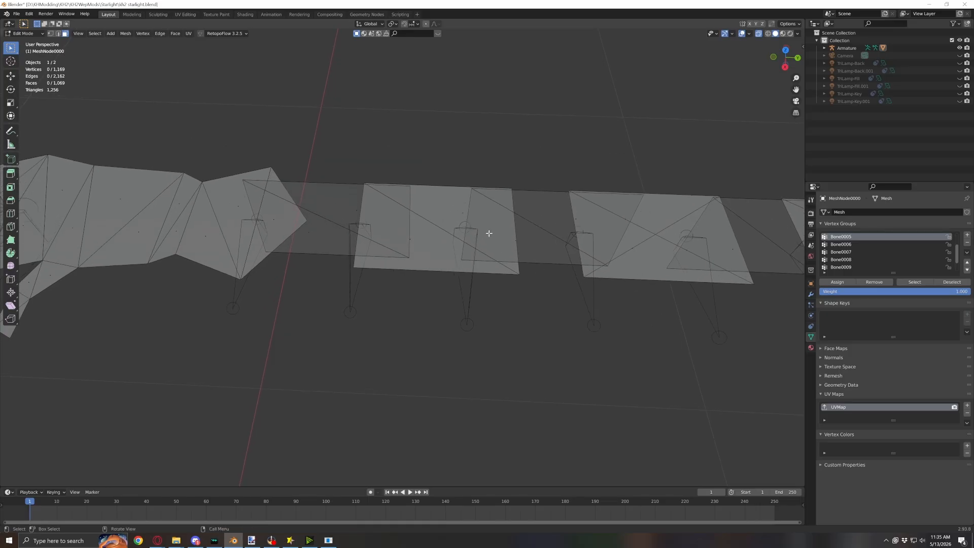
drag(472, 203, 402, 255)
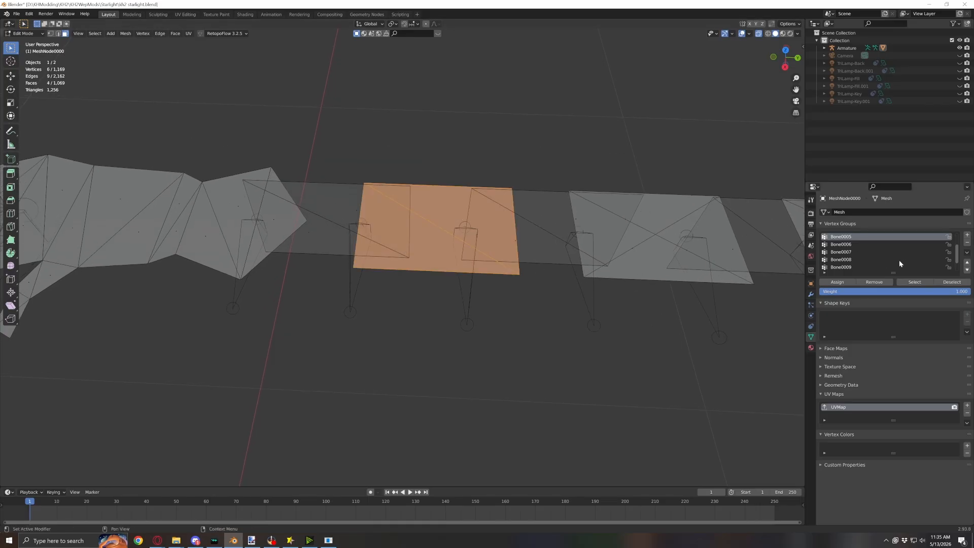
scroll(854, 243, up, 2)
click(854, 245)
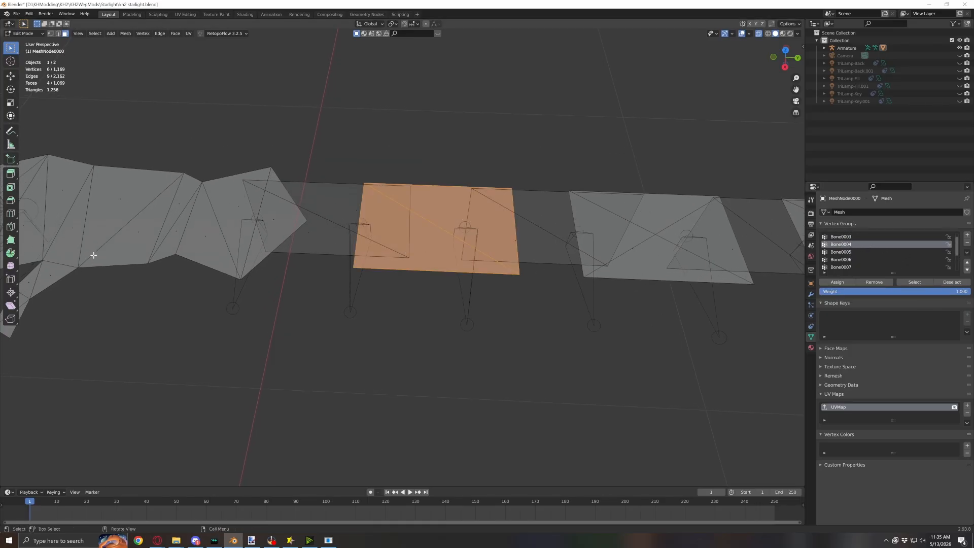
key(g)
right_click(739, 239)
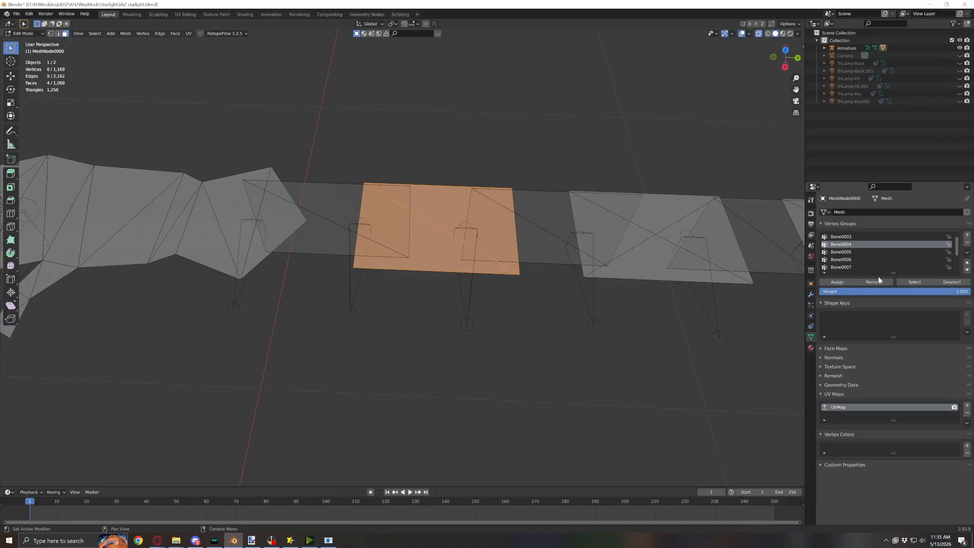
click(953, 282)
Assign the seventh chain link, the one overlapping the flat connector piece, to Bone0004 and check the group by reselecting its vertices
drag(373, 193, 295, 243)
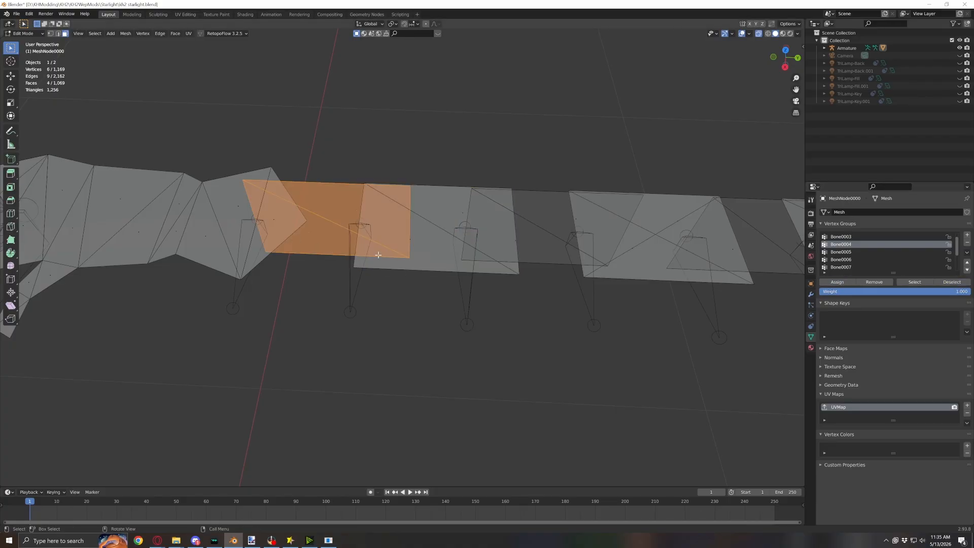
key(ctrl+l)
key(g)
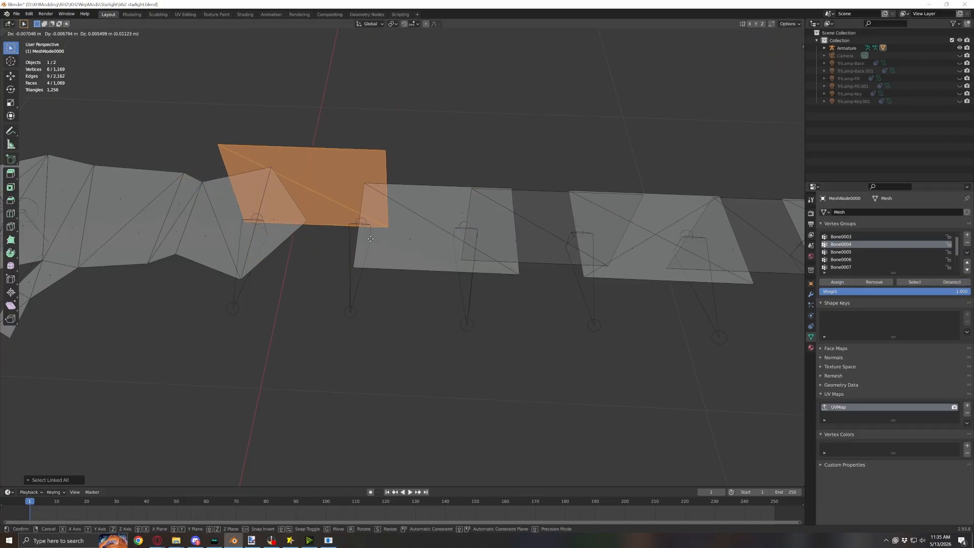
right_click(381, 223)
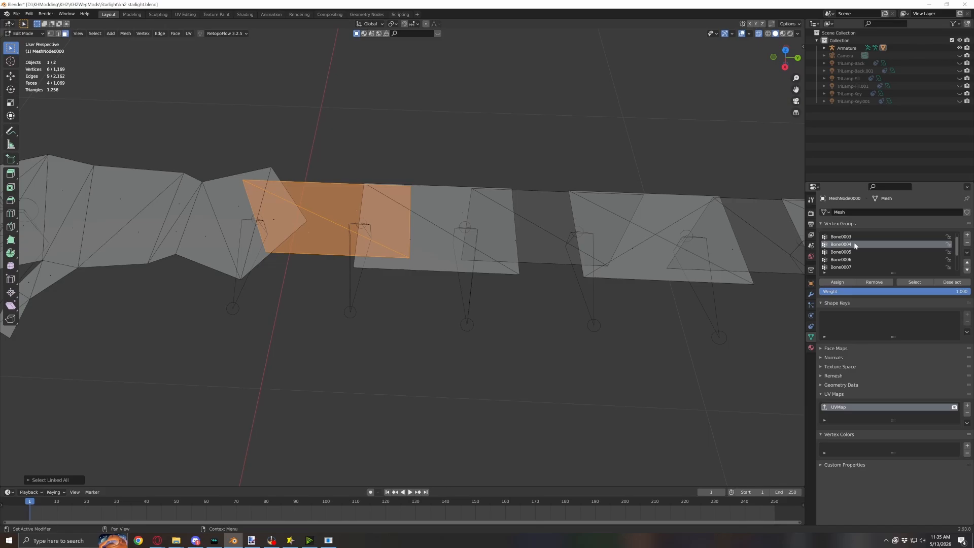
scroll(857, 248, up, 1)
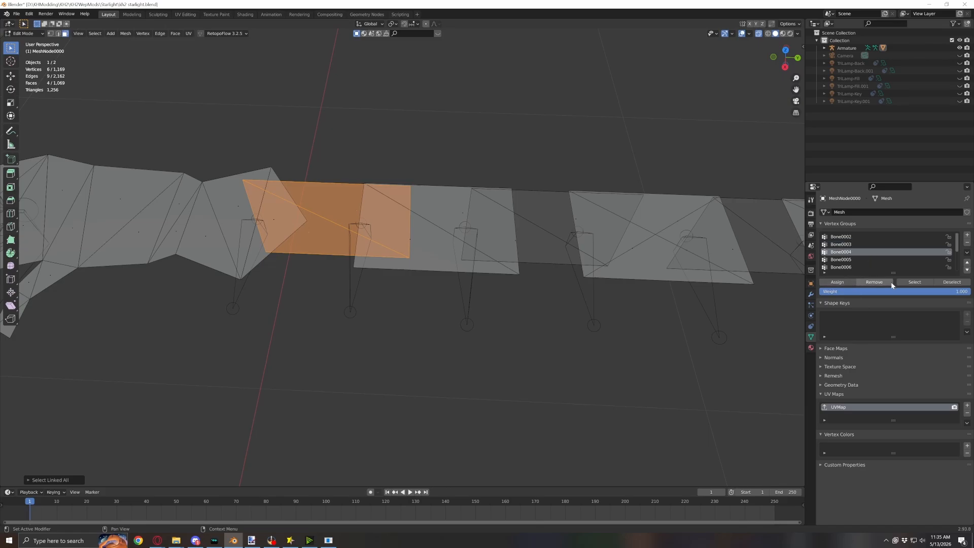
click(914, 281)
click(942, 281)
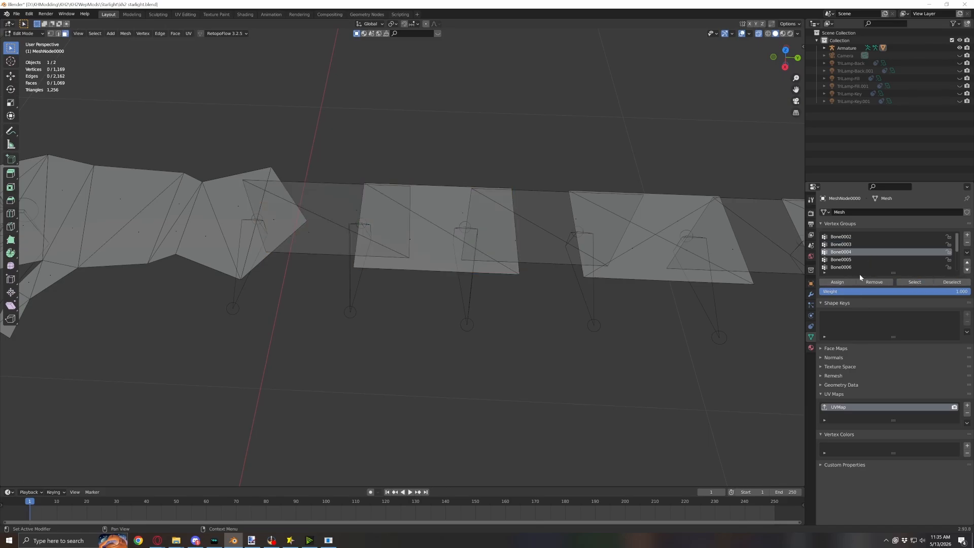
click(911, 282)
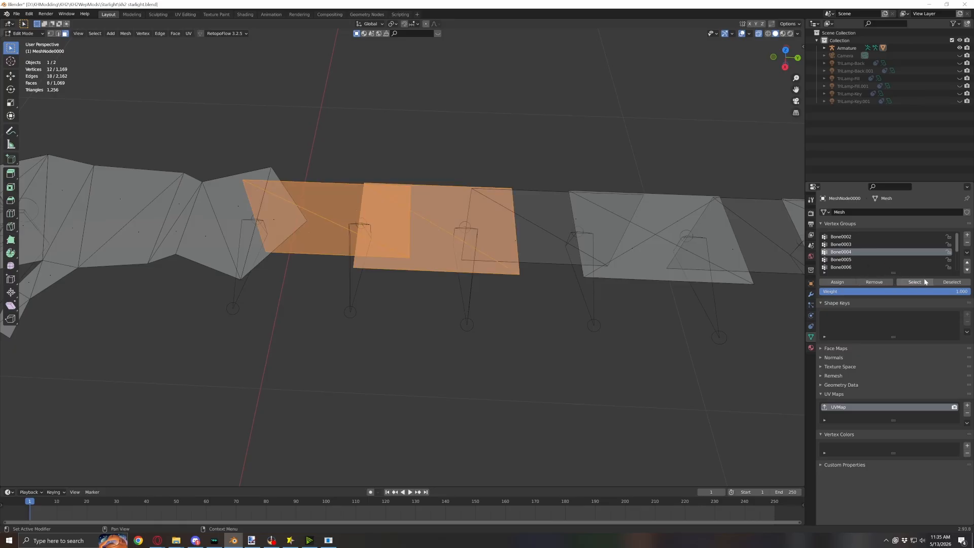
Select only the sixth chain link, test it with a move that is undone, and reassign it to the Bone0005 vertex group
drag(477, 202, 395, 259)
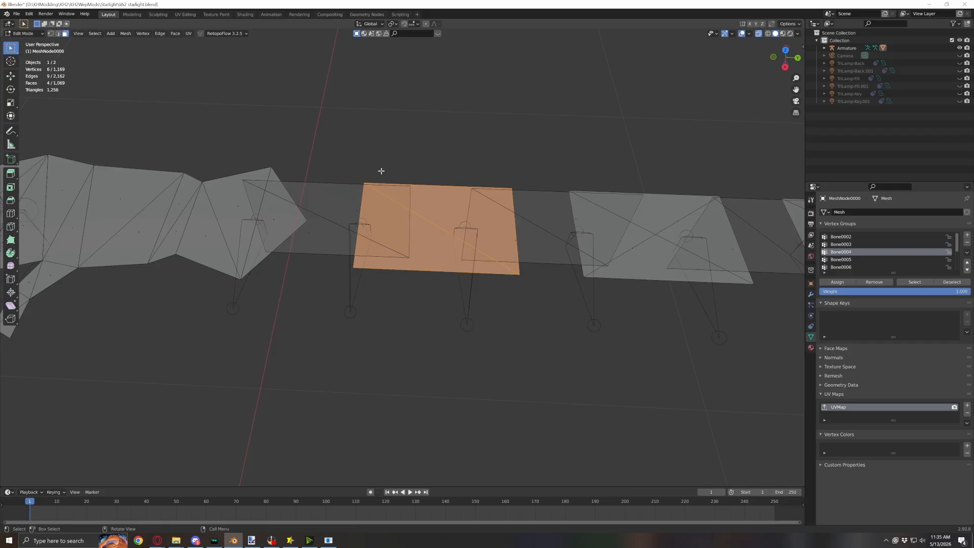
key(g)
click(400, 174)
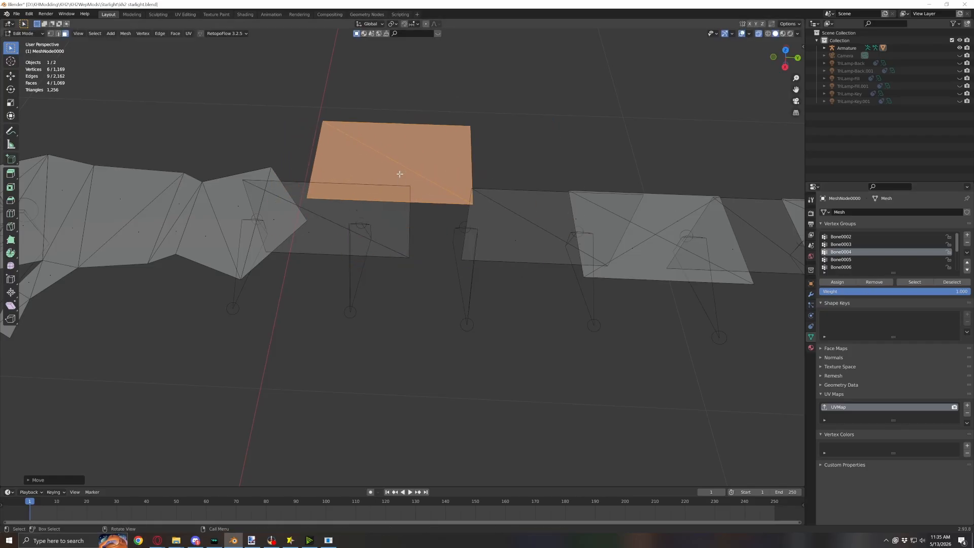
key(ctrl+z)
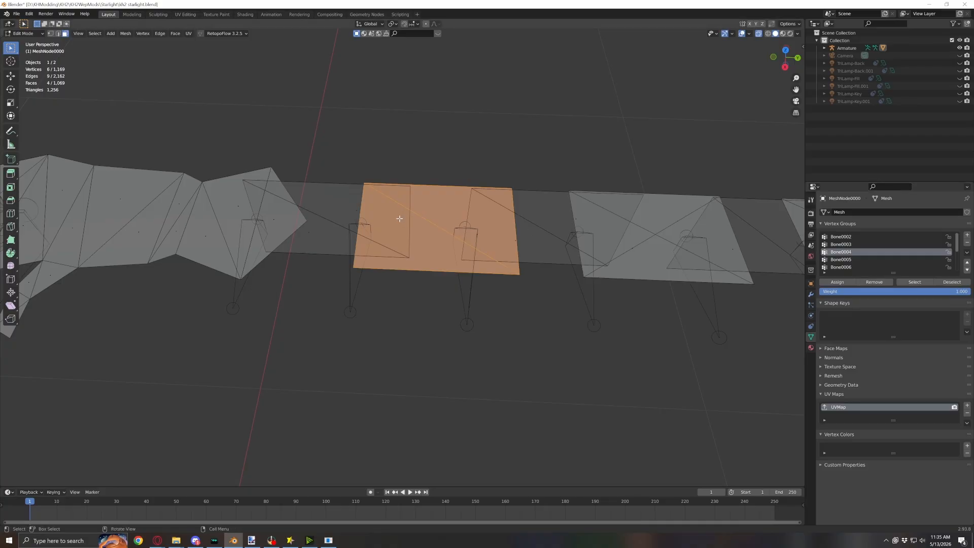
click(842, 259)
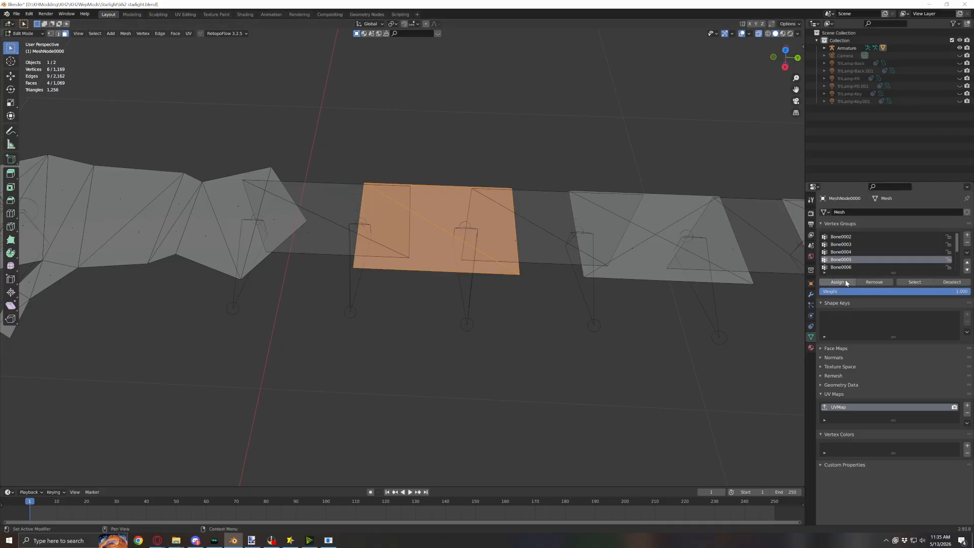
click(951, 282)
Reselect the whole seventh chain link, assign it to the Bone0004 vertex group again and clear the selection
click(862, 252)
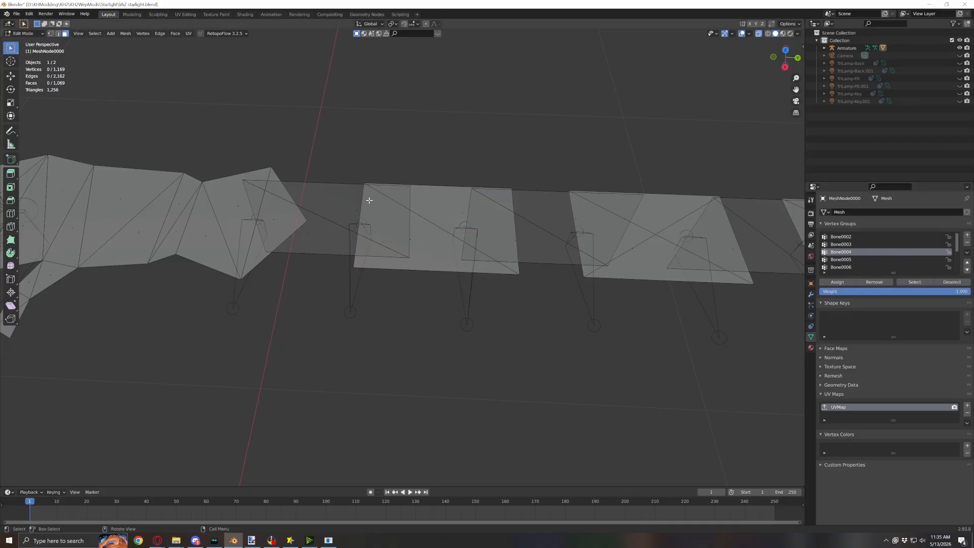
click(330, 218)
key(ctrl+l)
key(g)
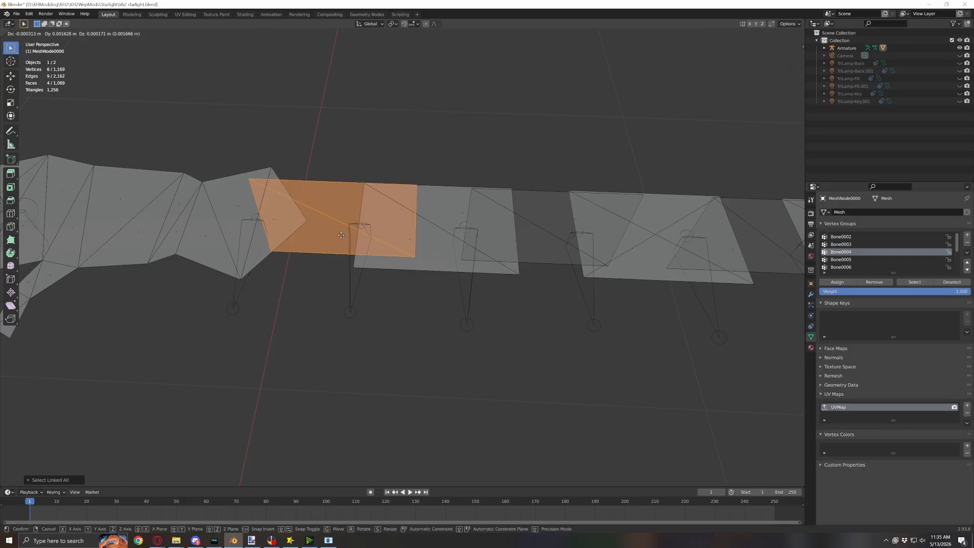
click(334, 235)
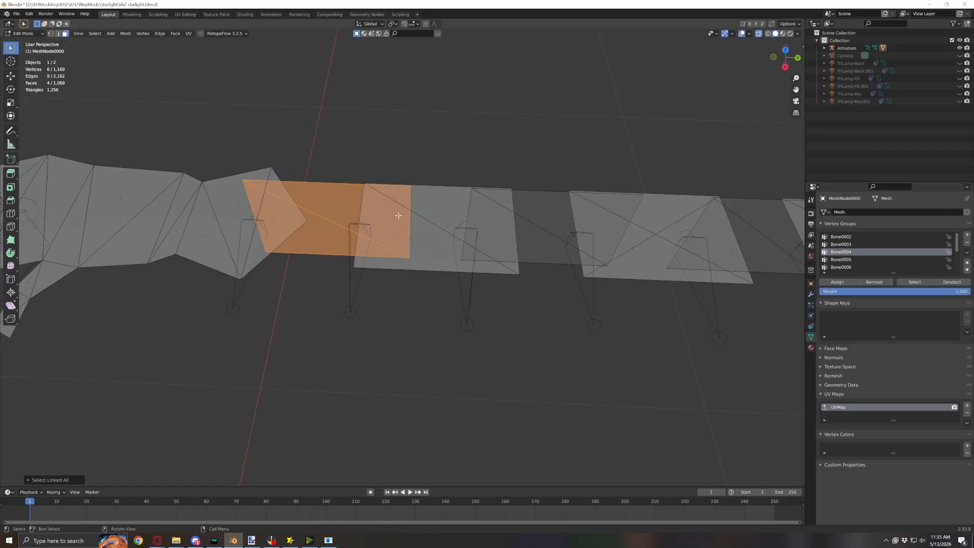
click(940, 282)
Assign the whole flat connector piece between the handle ring and the chain, including its missed faces, to Bone0003 and deselect it
shift+middle_drag(296, 337, 554, 218)
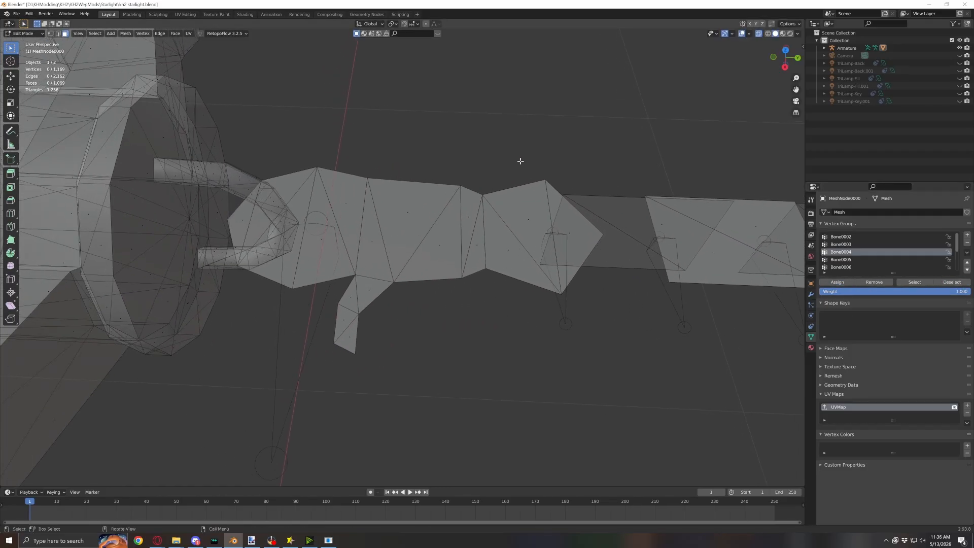
drag(521, 161, 326, 358)
key(ctrl+l)
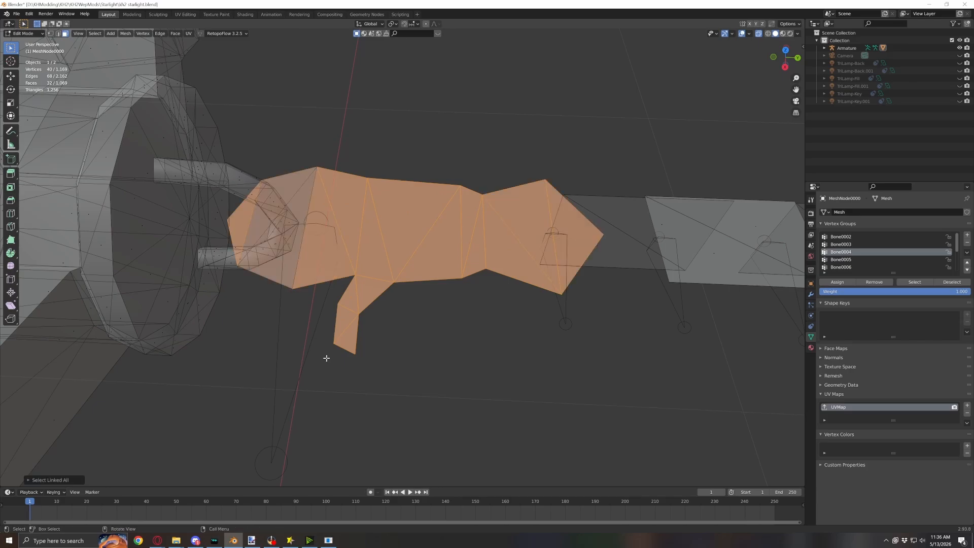
shift+middle_drag(344, 245, 401, 274)
scroll(413, 256, up, 5)
shift+click(185, 270)
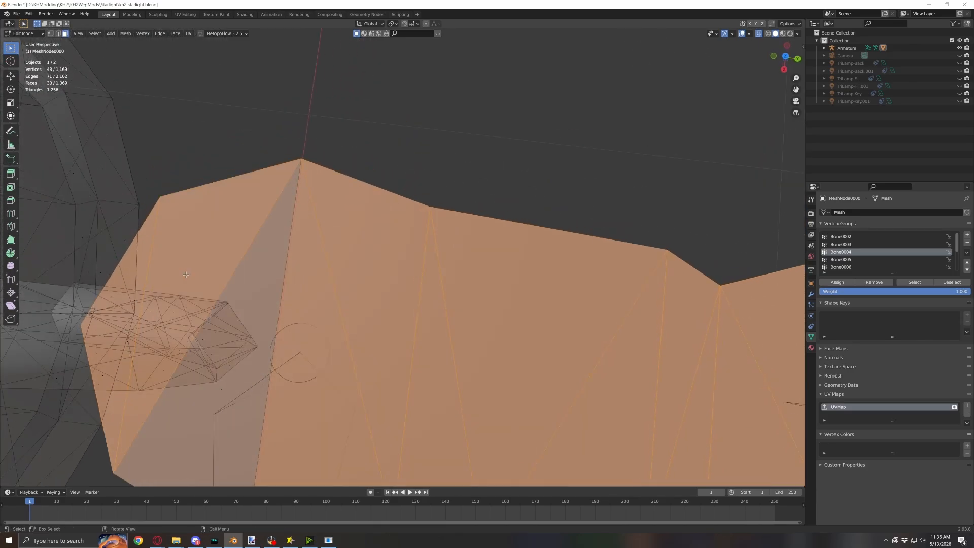
key(ctrl+l)
scroll(188, 274, down, 5)
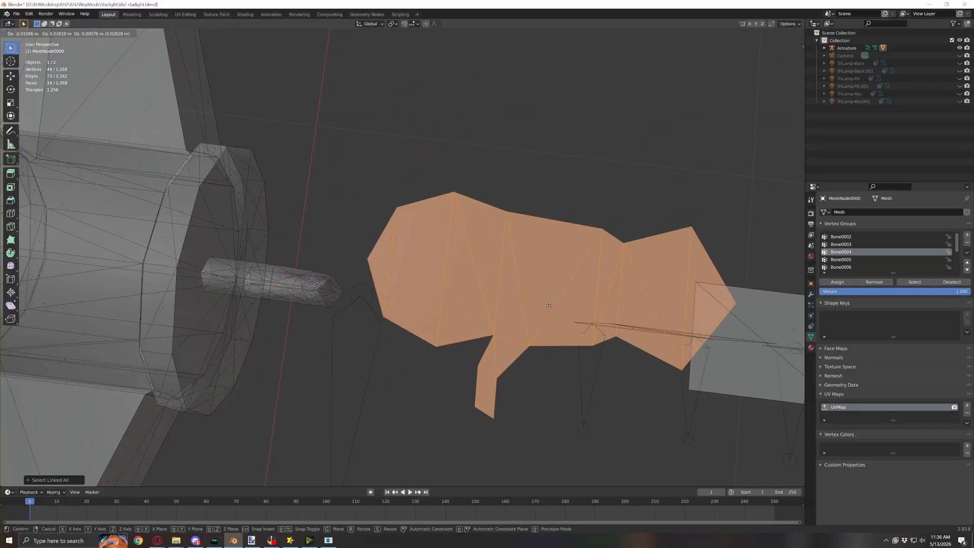
click(872, 245)
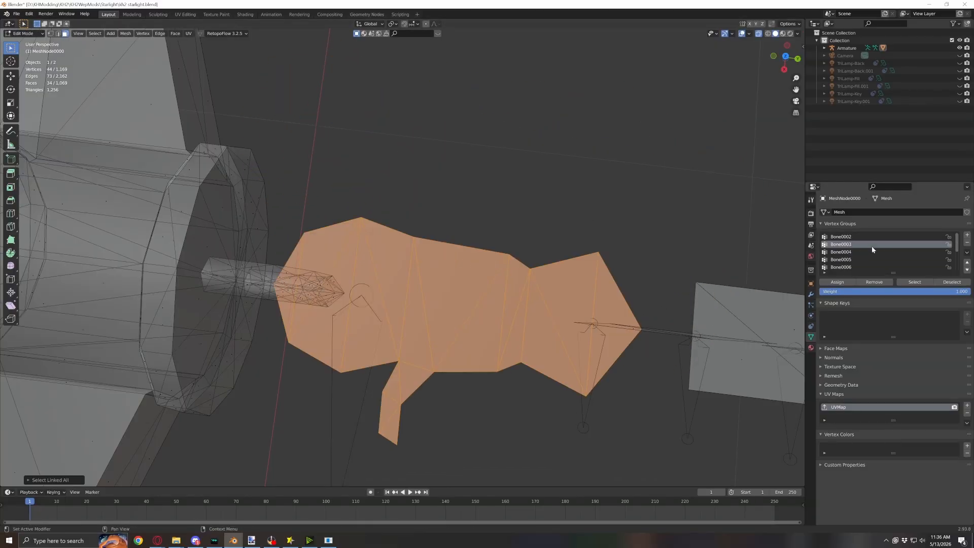
click(844, 282)
click(951, 282)
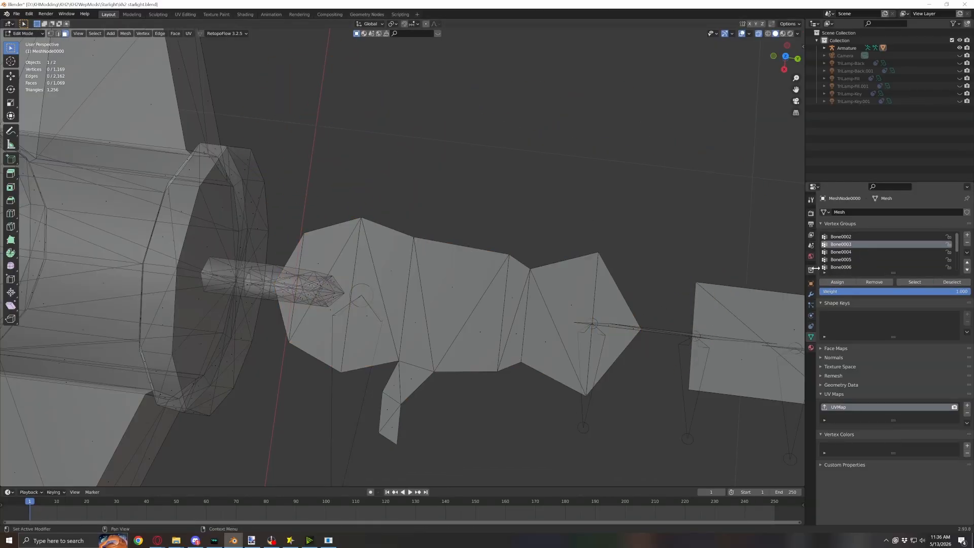
Starting from an empty selection, select the keychain vertices belonging to groups Bone0011, Bone0010, Bone0009 and Bone0008
scroll(884, 254, down, 5)
scroll(501, 226, down, 8)
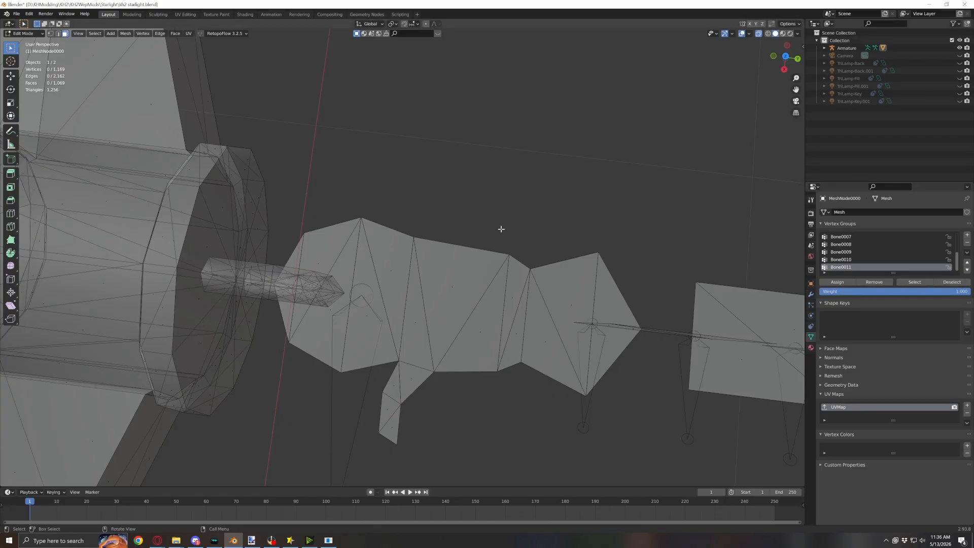
drag(139, 176, 354, 348)
click(516, 139)
click(919, 282)
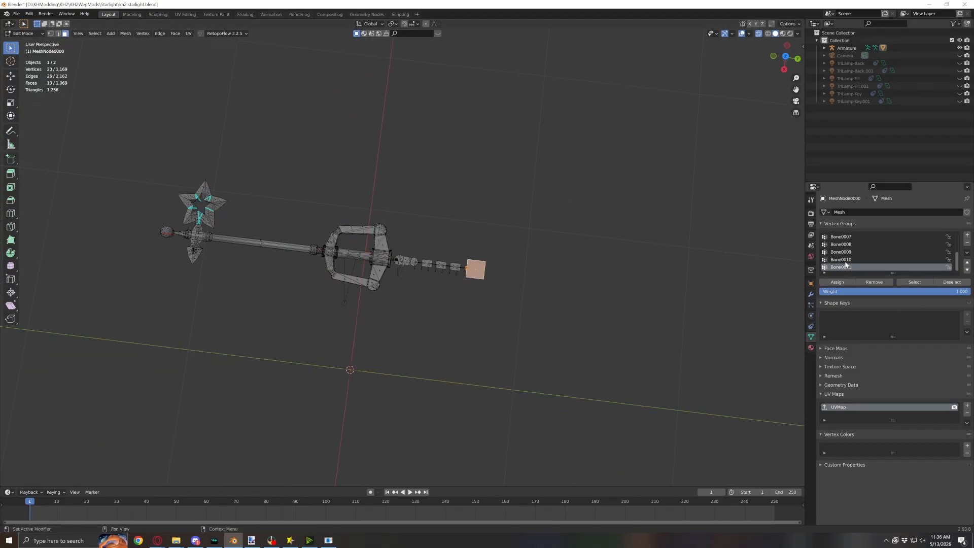
click(846, 260)
click(865, 256)
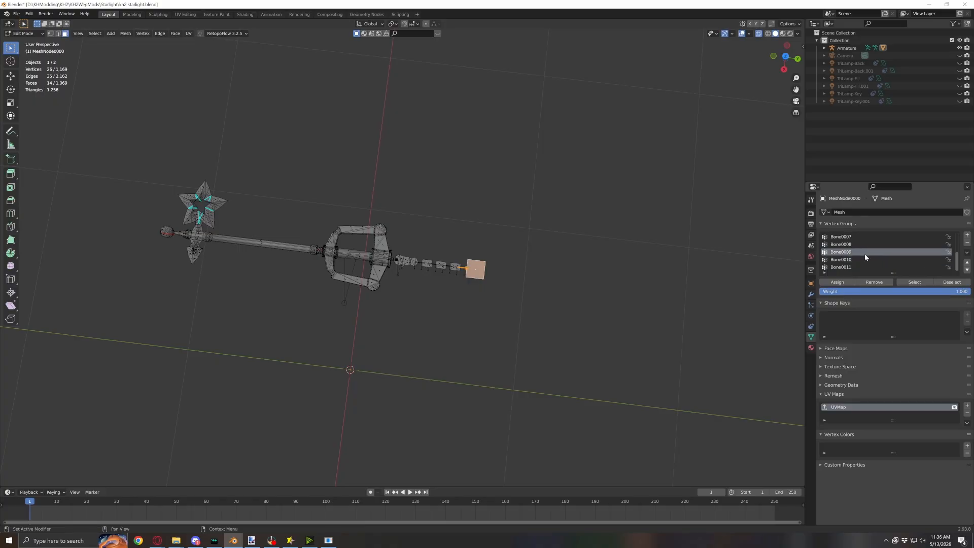
click(925, 283)
click(886, 245)
click(913, 282)
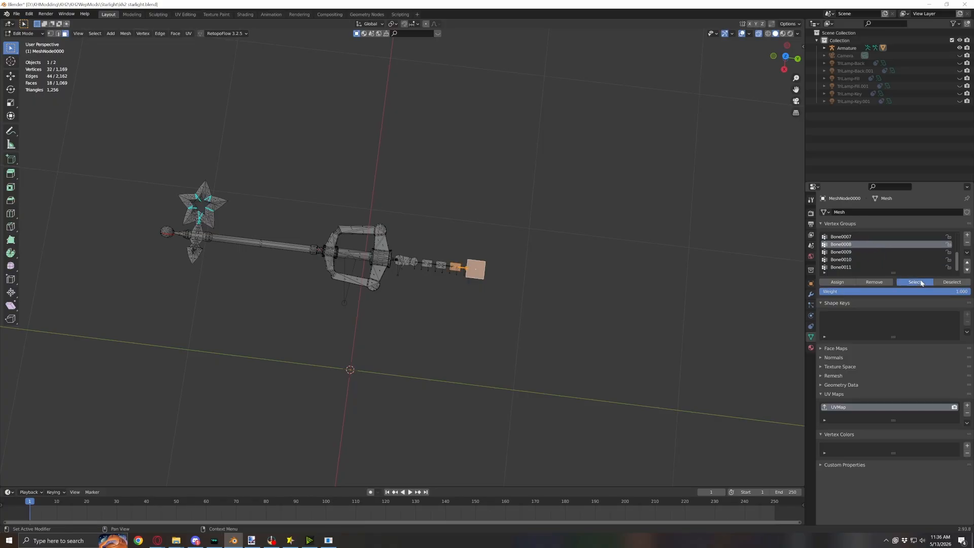
Add the vertices of groups Bone0007, Bone0006, Bone0005, Bone0004 and Bone0003 to the selection to cover the whole keychain
click(871, 236)
click(913, 282)
scroll(881, 249, up, 3)
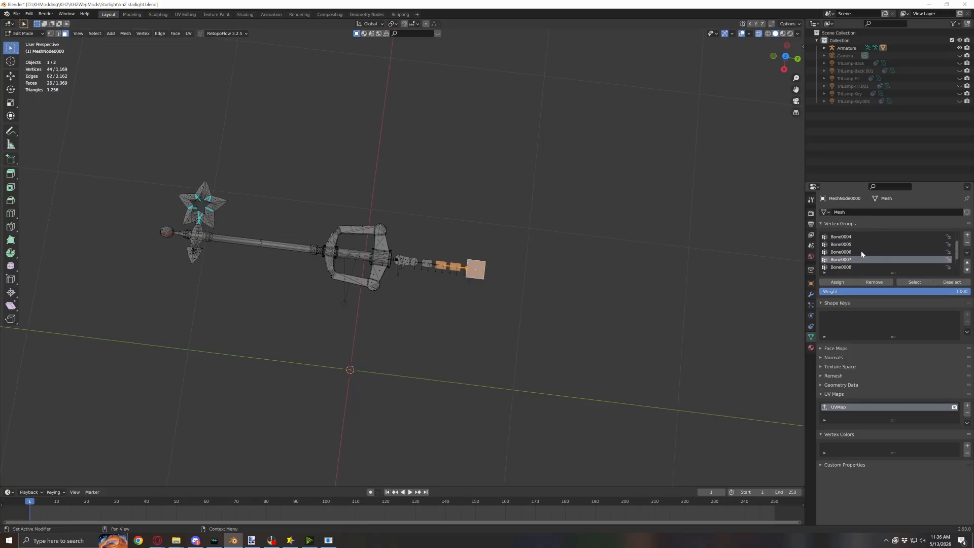
click(860, 252)
click(915, 282)
click(872, 243)
click(915, 282)
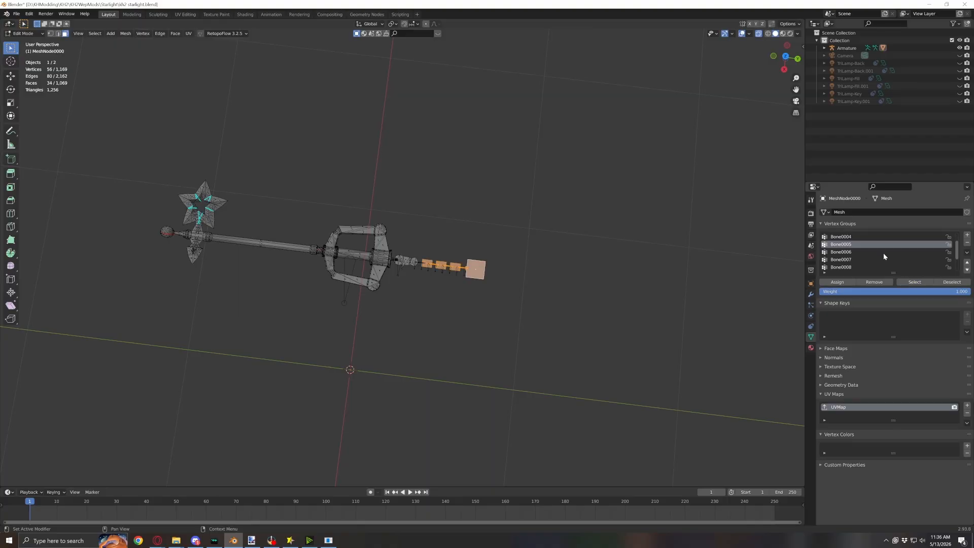
scroll(877, 252, up, 1)
click(869, 245)
click(862, 236)
click(914, 282)
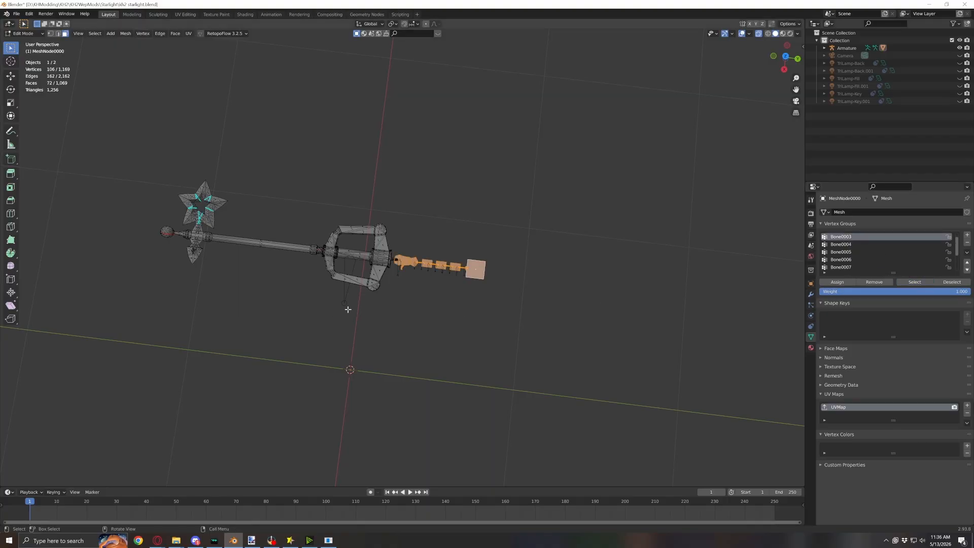
Invert the selection to the keyblade body, test it with a cancelled move, assign it to Bone0002 and deselect it
key(ctrl+i)
key(g)
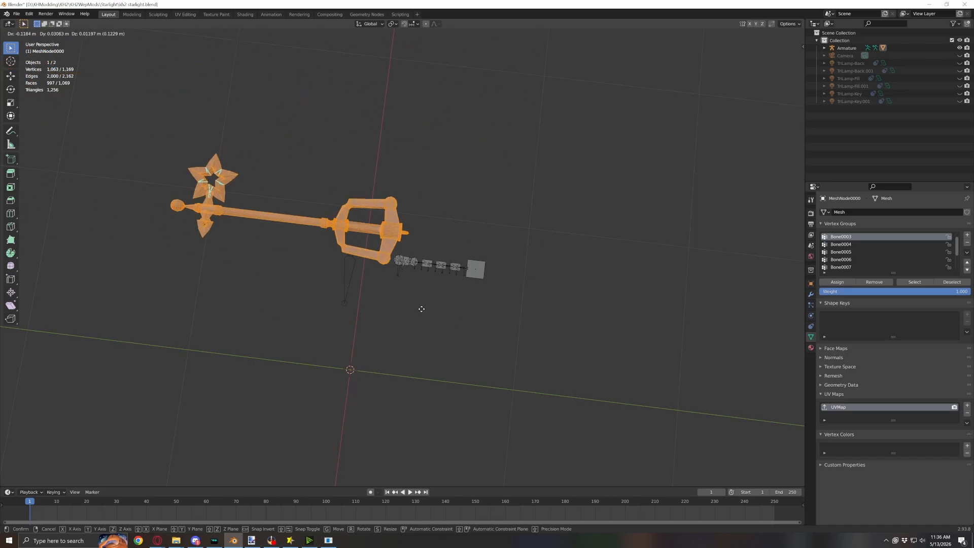
key(Escape)
scroll(819, 242, up, 1)
click(835, 237)
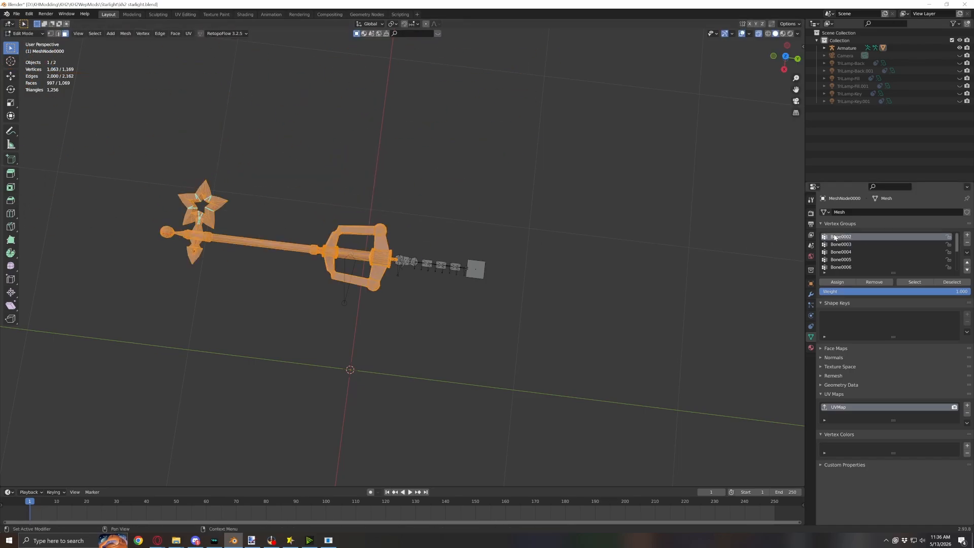
click(844, 282)
click(940, 282)
Return to Object Mode, turn off X-ray display and inspect the whole keyblade with its keychain from several angles
key(Tab)
middle_drag(471, 318, 392, 262)
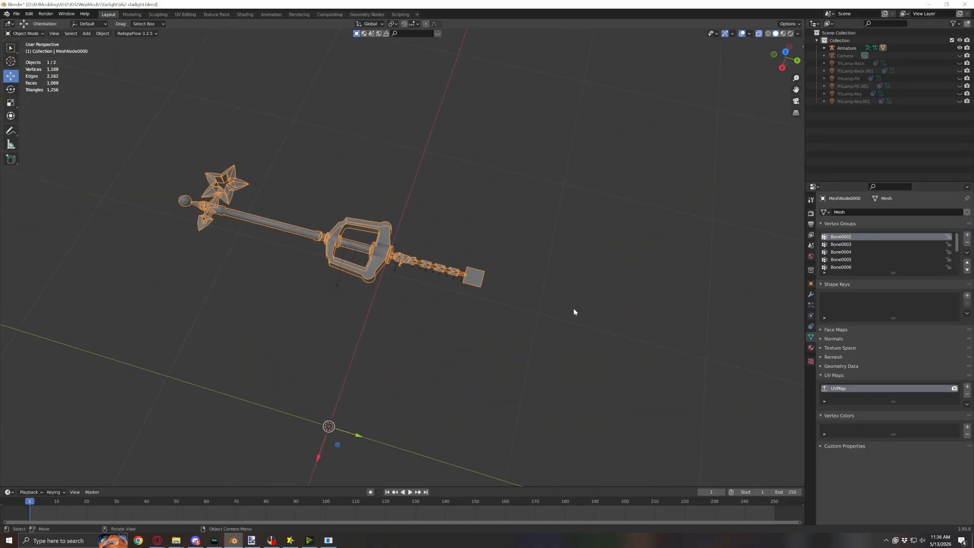
middle_drag(574, 311, 635, 287)
middle_drag(482, 311, 513, 335)
click(758, 34)
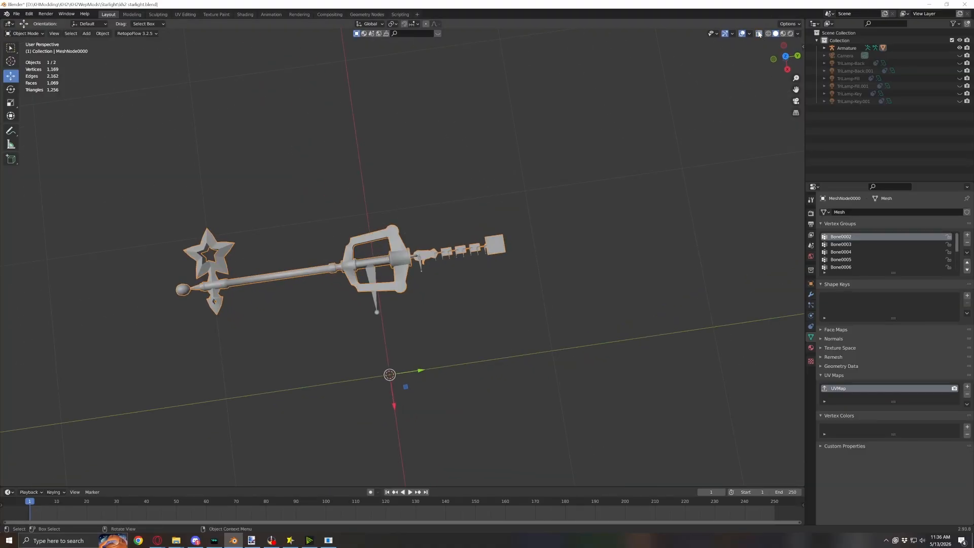
scroll(616, 153, down, 3)
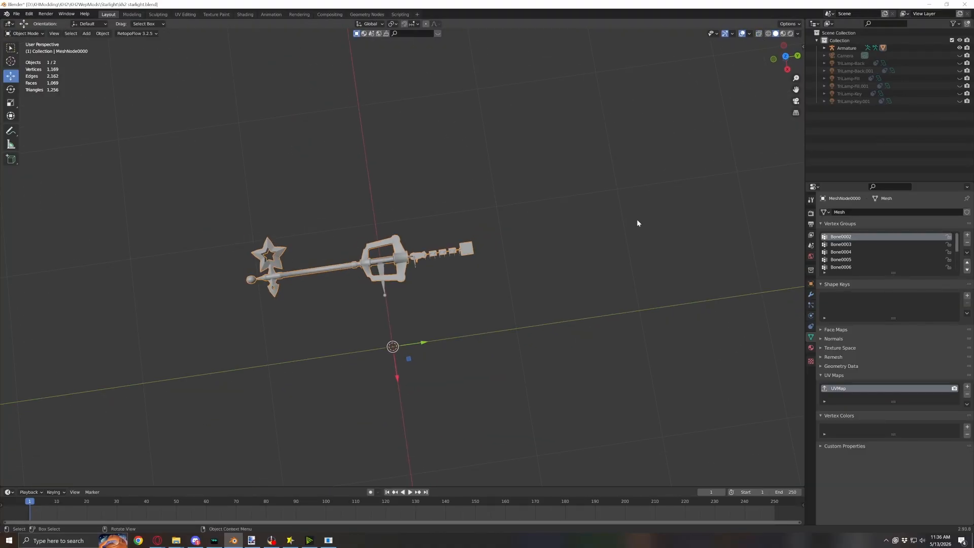
scroll(583, 228, up, 6)
drag(705, 163, 367, 304)
scroll(674, 179, down, 5)
shift+middle_drag(300, 326, 354, 335)
click(424, 277)
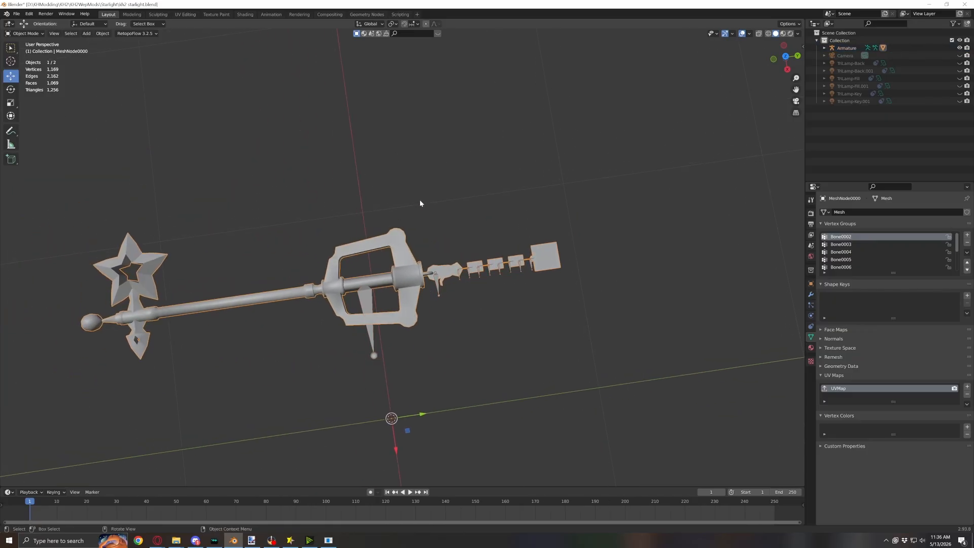
scroll(368, 301, down, 4)
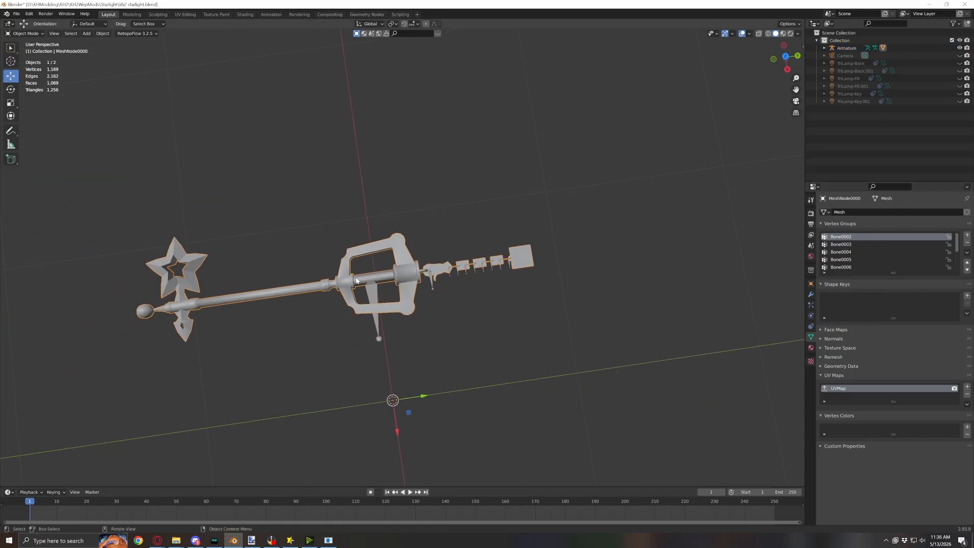
middle_drag(367, 301, 466, 322)
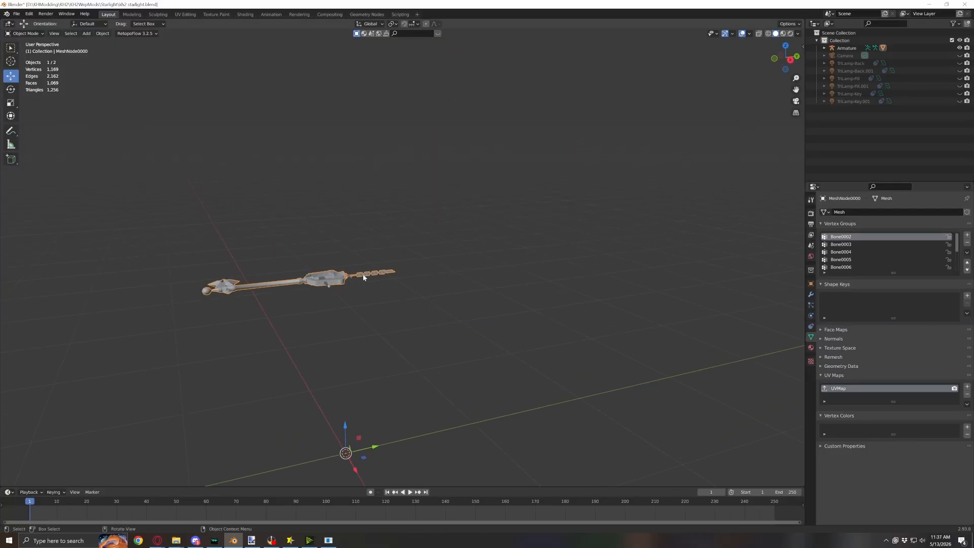
Select the armature and set its X rotation to 0°
click(328, 285)
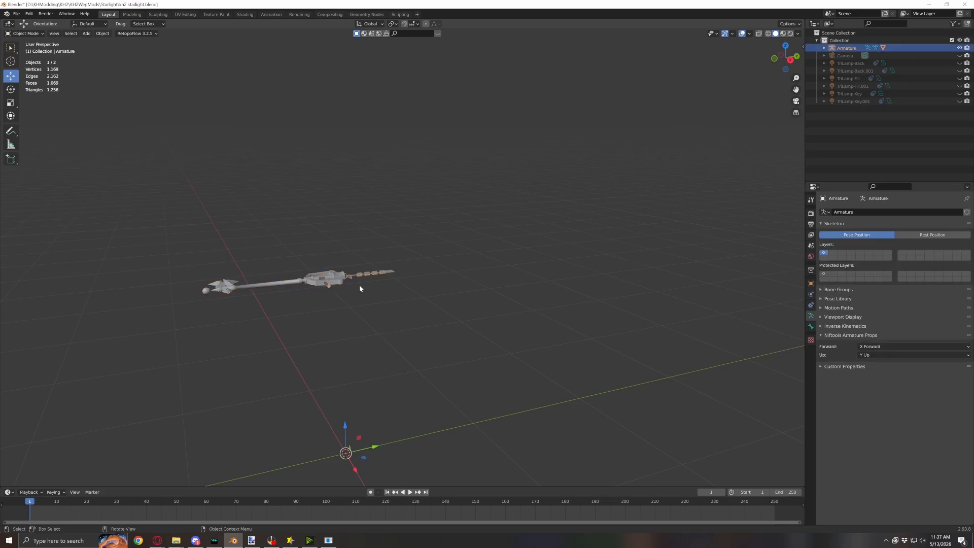
scroll(443, 299, up, 10)
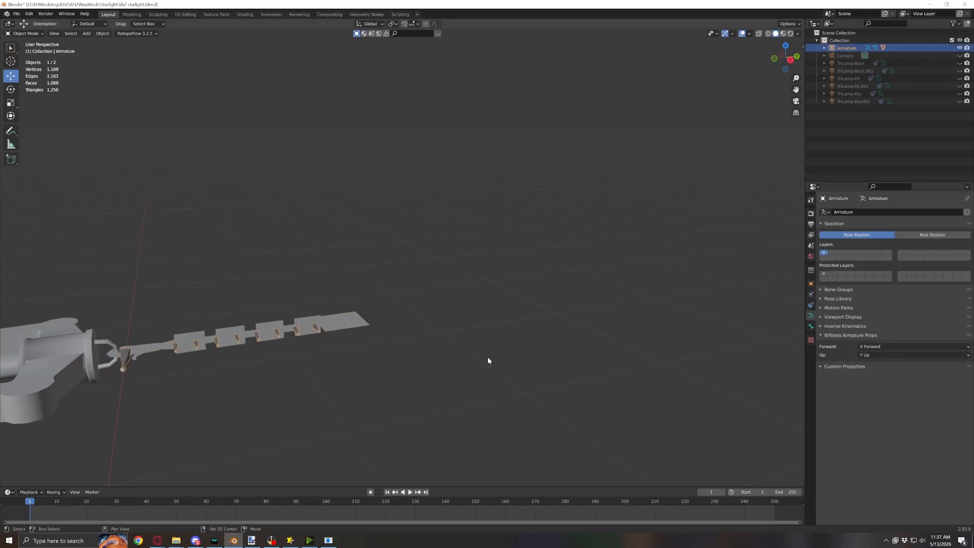
shift+middle_drag(488, 357, 643, 246)
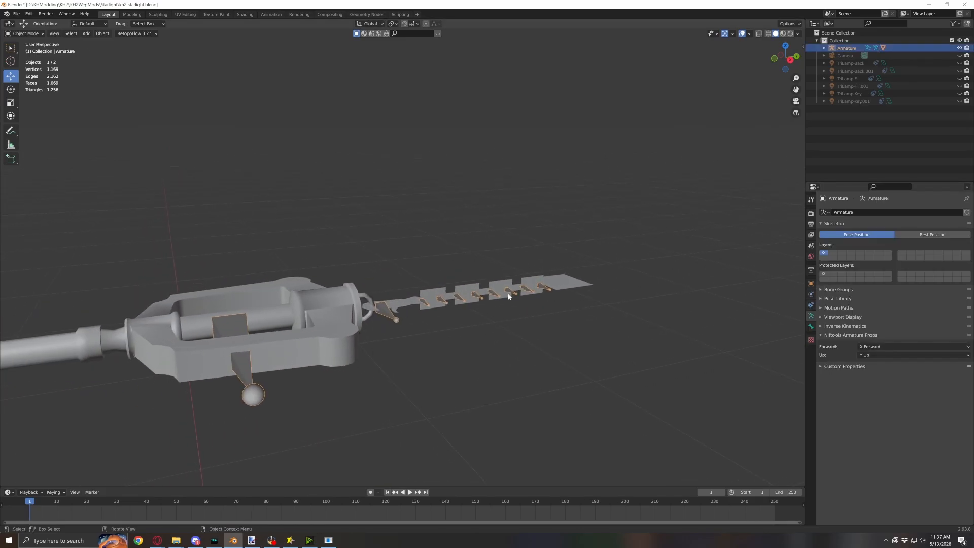
scroll(509, 297, down, 8)
shift+middle_drag(581, 262, 537, 254)
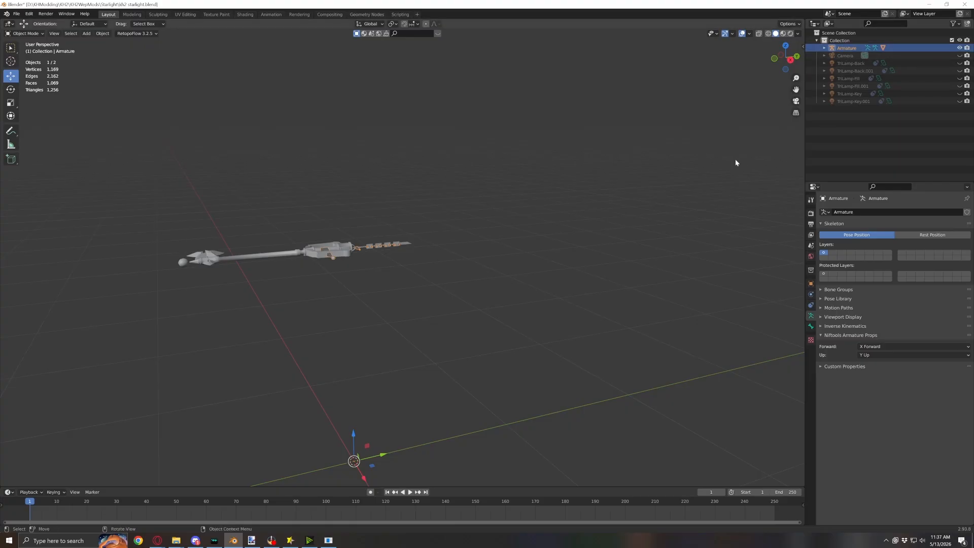
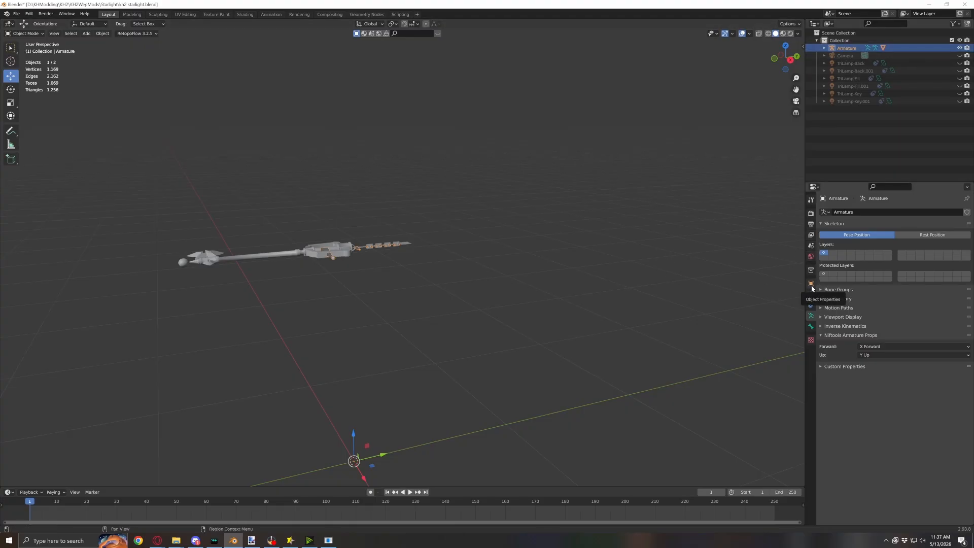
click(811, 285)
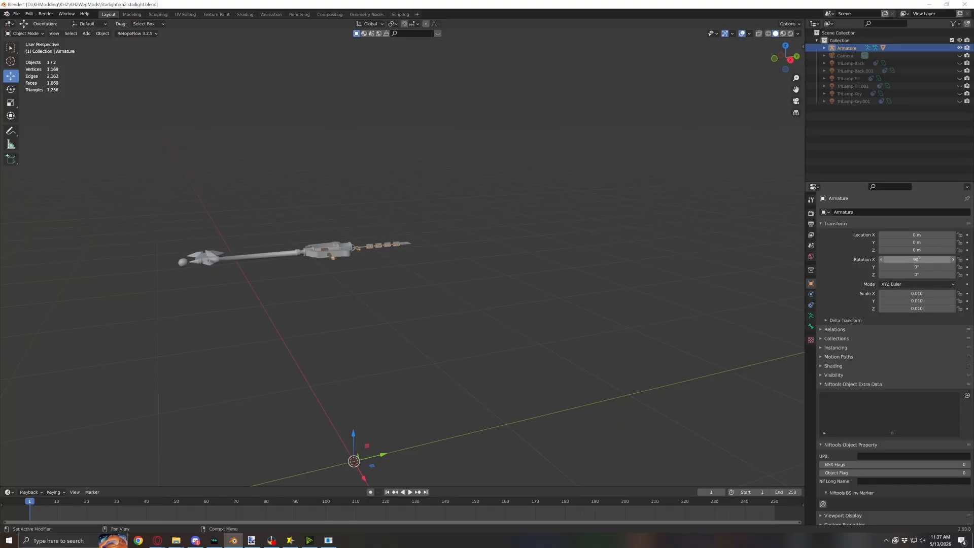
double_click(922, 260)
text(d)
key(Return)
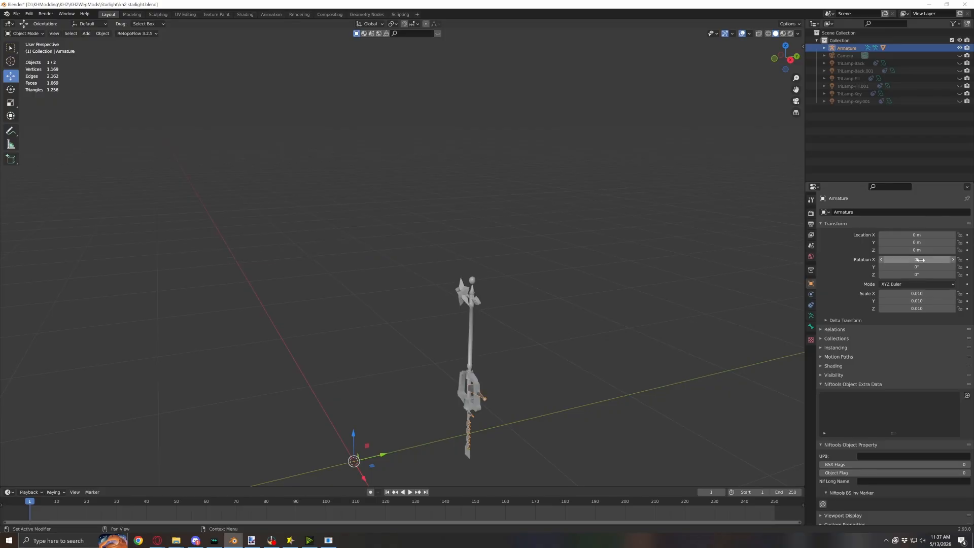
Set the armature's scale to 1 on the X, Y and Z axes
double_click(927, 295)
text(1)
key(Tab)
text(1)
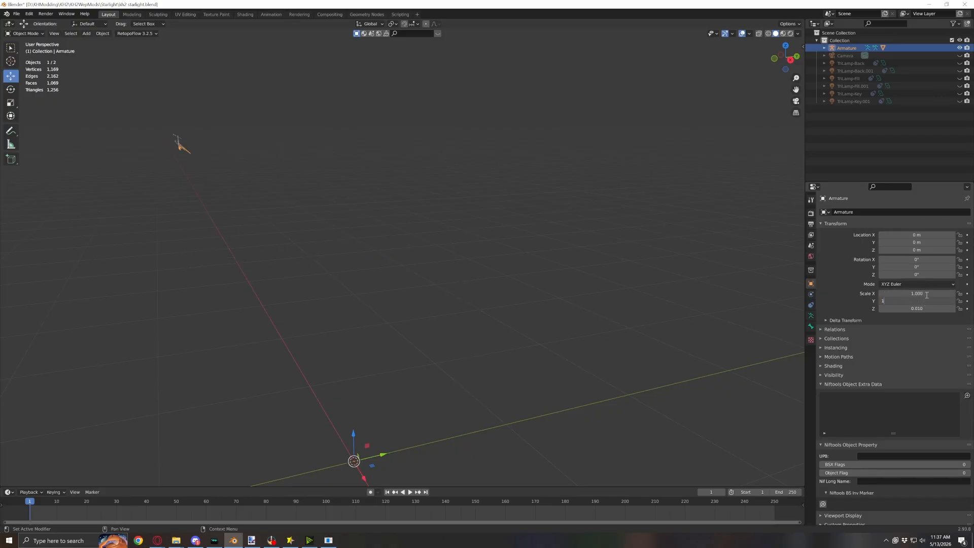
key(Tab)
text(1)
key(Return)
Triangulate all faces of the keyblade mesh MeshNode0000 and return to Object Mode
scroll(493, 200, down, 5)
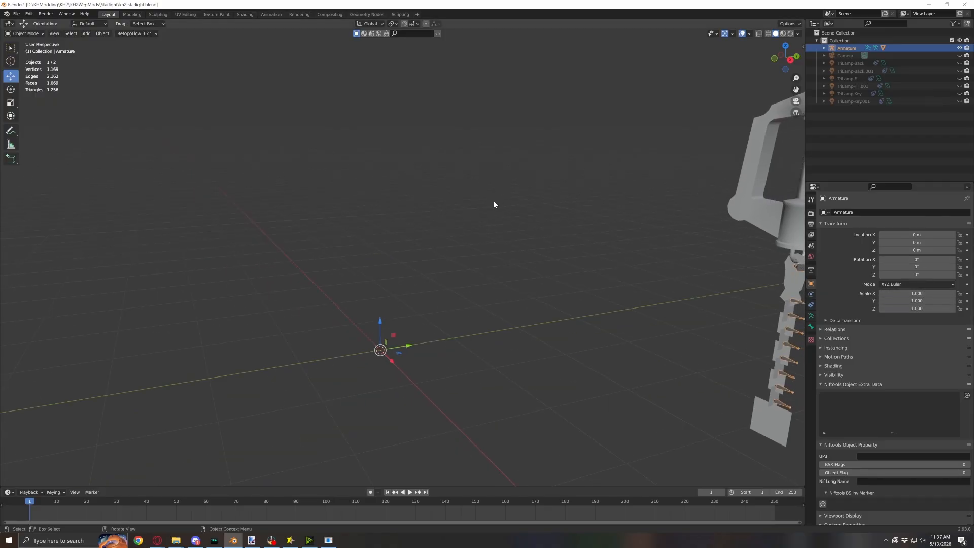
middle_drag(479, 198, 522, 179)
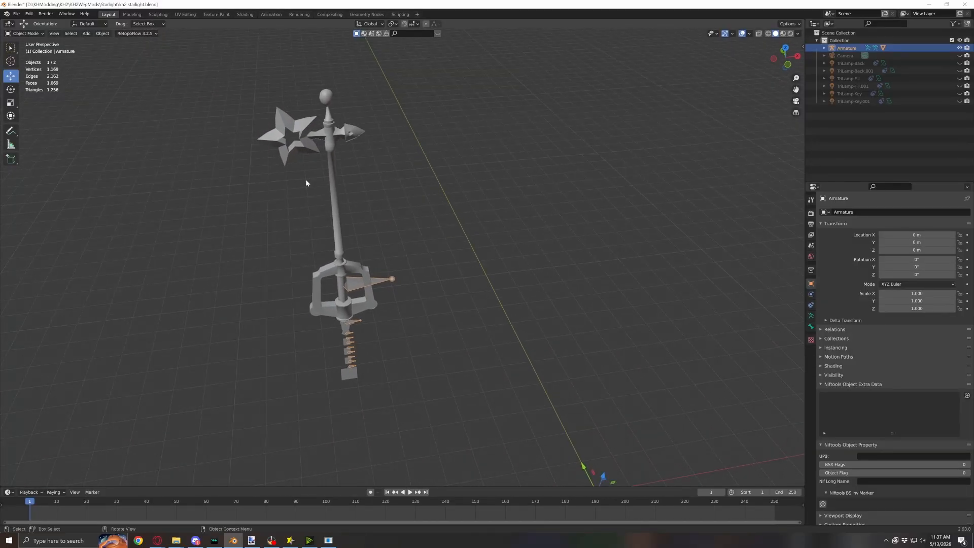
middle_drag(306, 182, 487, 263)
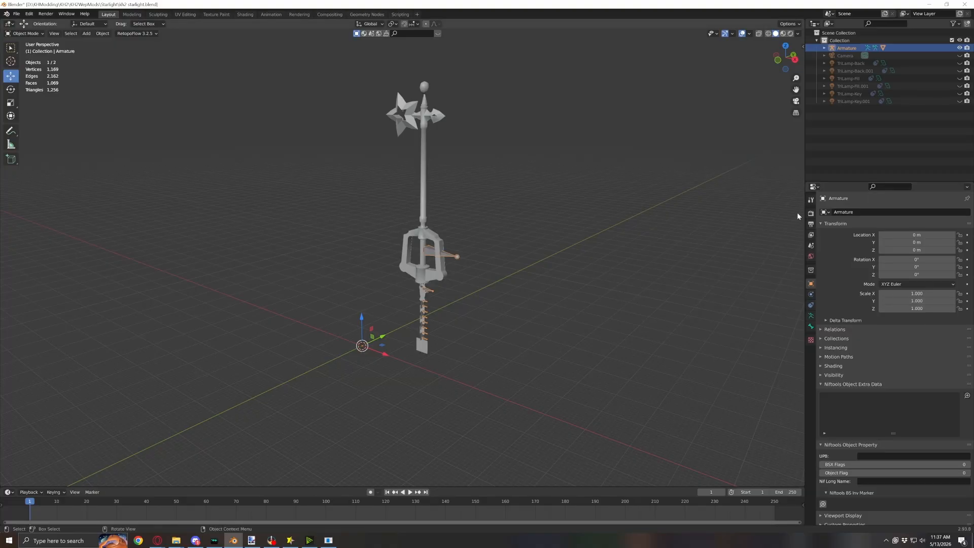
middle_drag(462, 271, 492, 201)
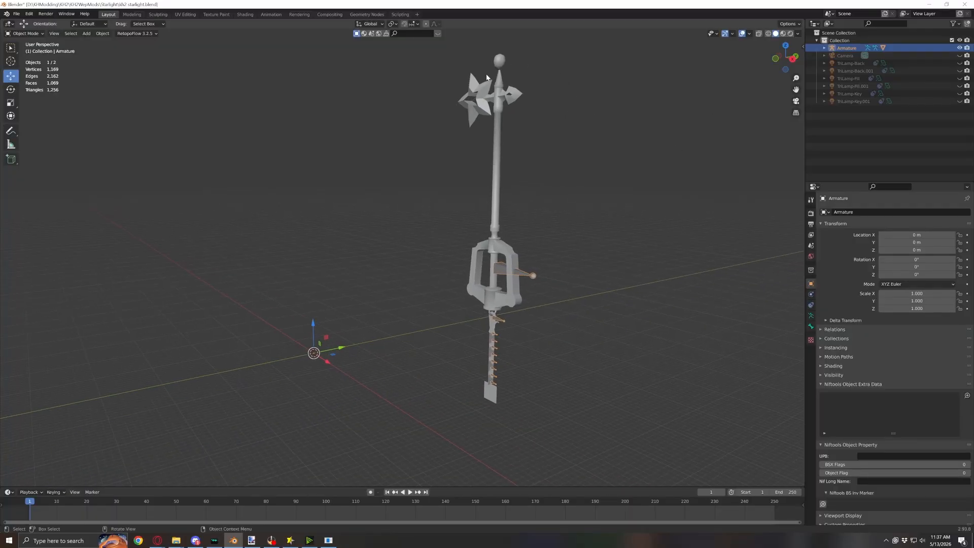
click(506, 92)
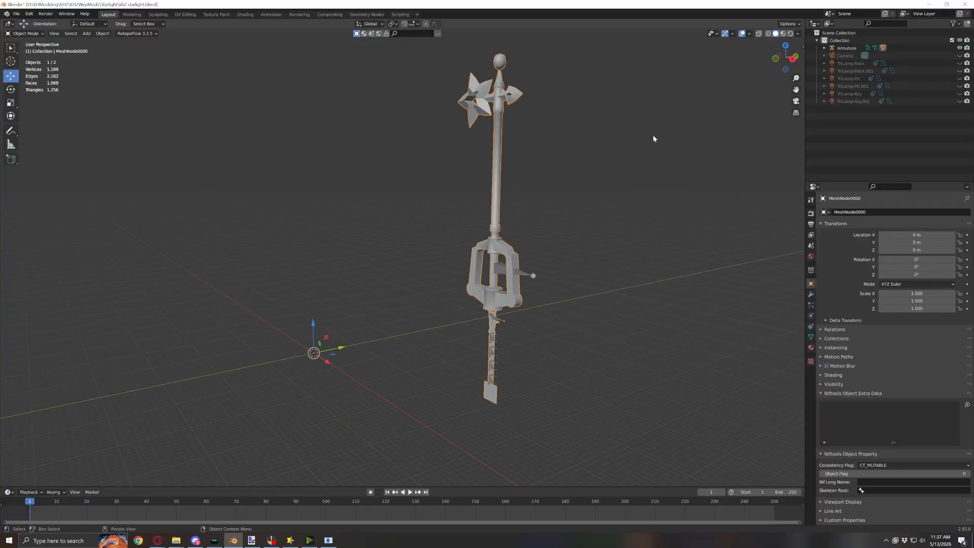
key(Tab)
key(a)
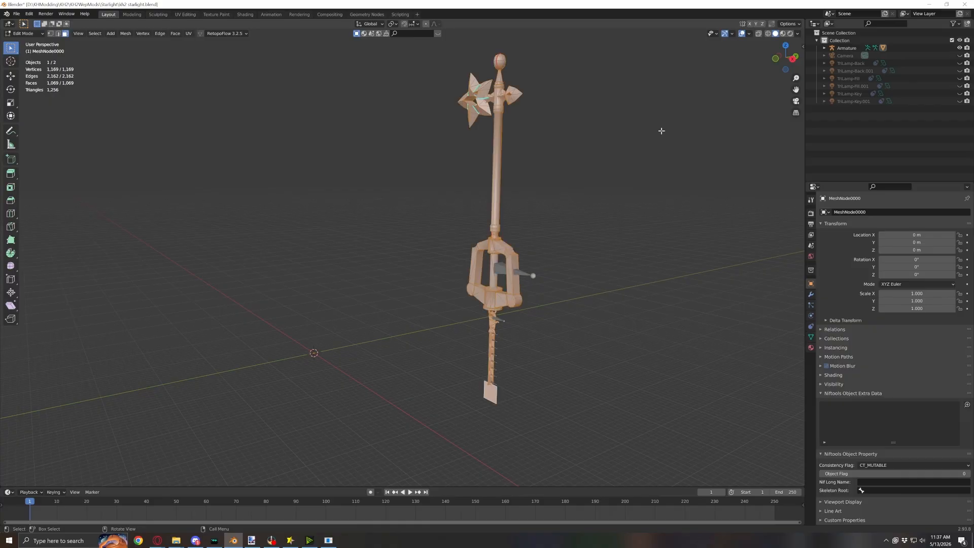
key(ctrl+t)
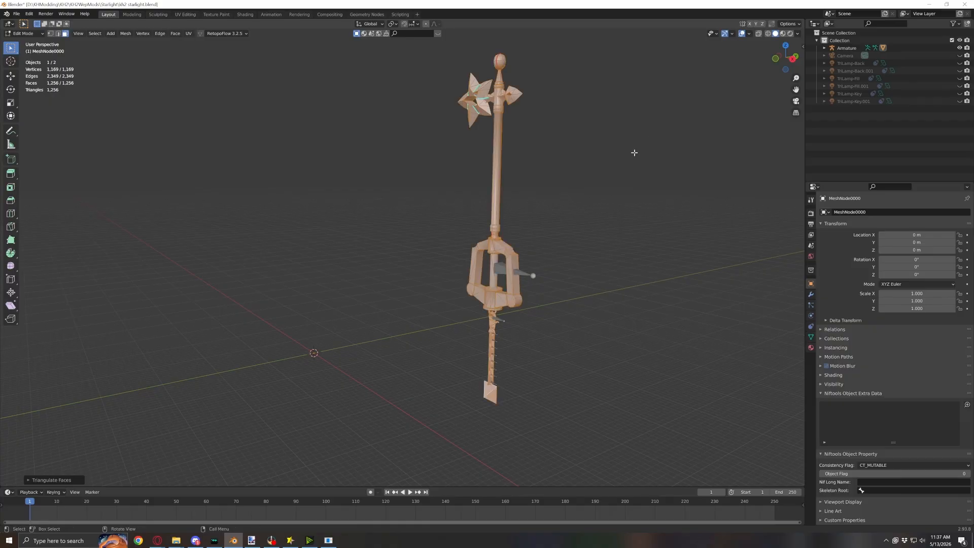
middle_drag(460, 187, 580, 316)
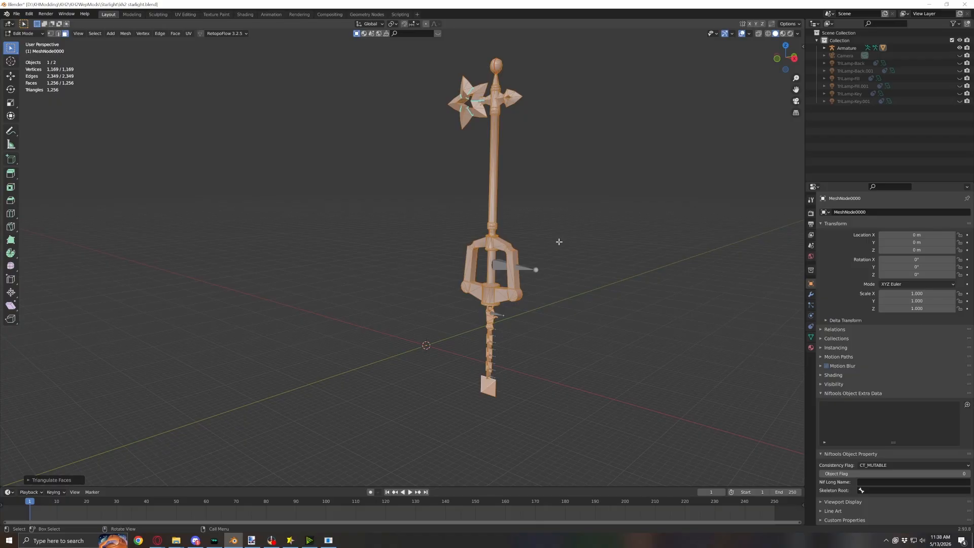
key(Tab)
Delete the camera and all TriLamp lights from the scene, keeping only the armature with its mesh
middle_drag(443, 239, 489, 249)
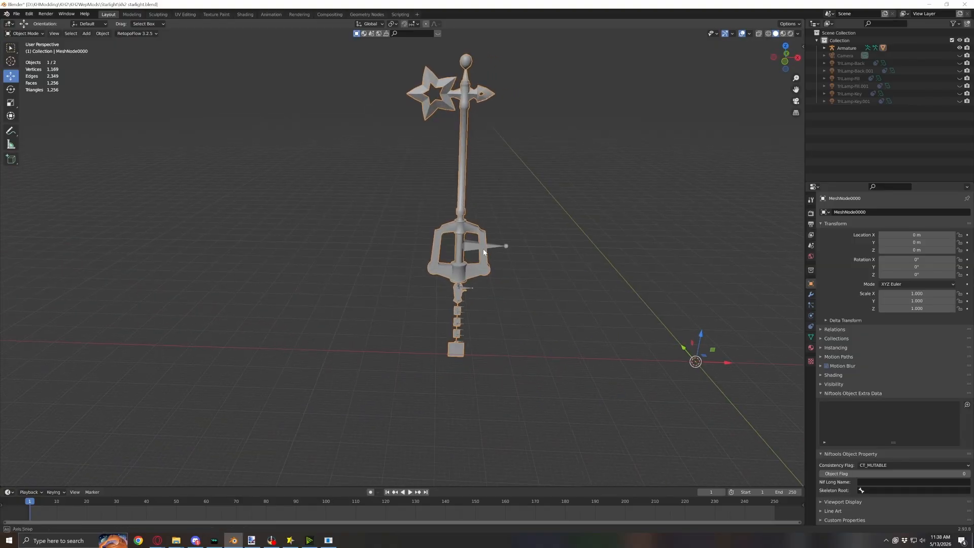
shift+middle_drag(571, 216, 561, 233)
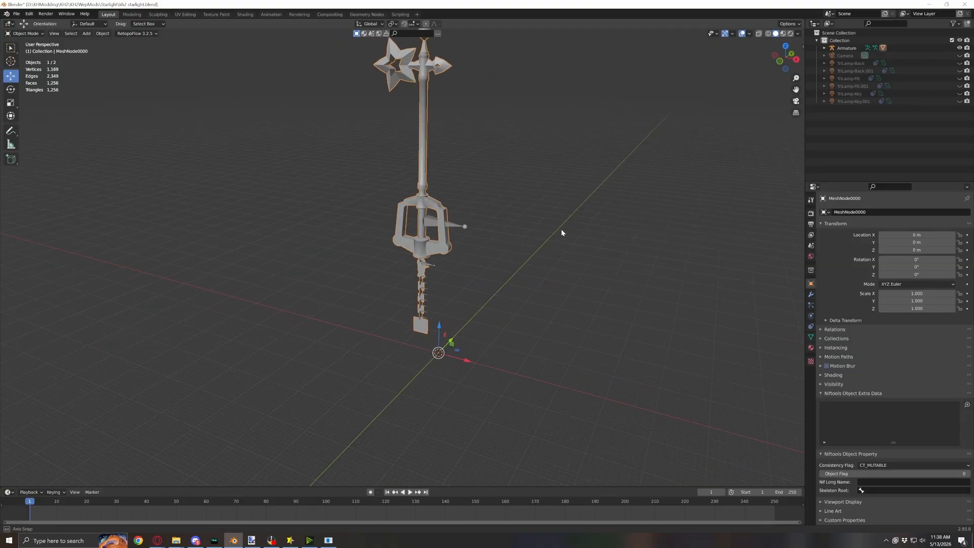
click(837, 56)
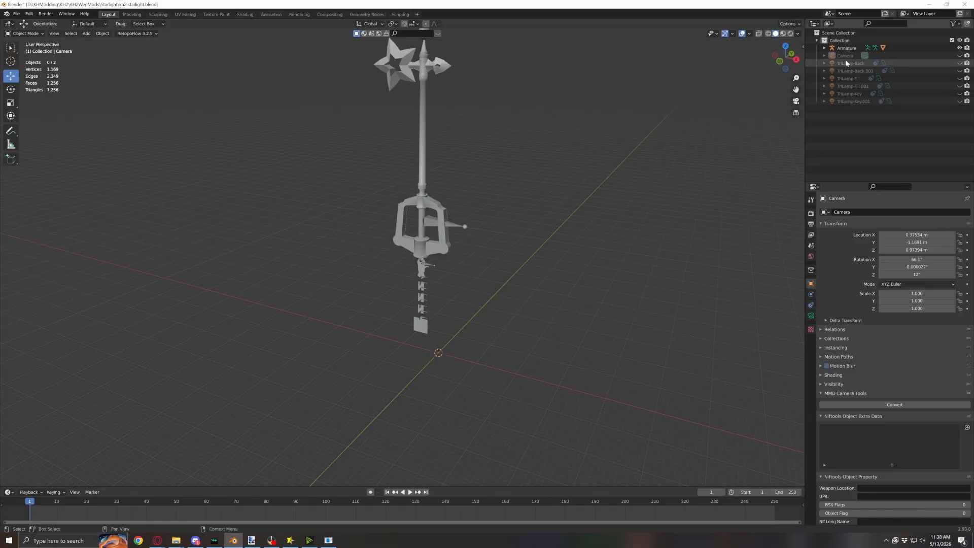
shift+click(840, 101)
key(Delete)
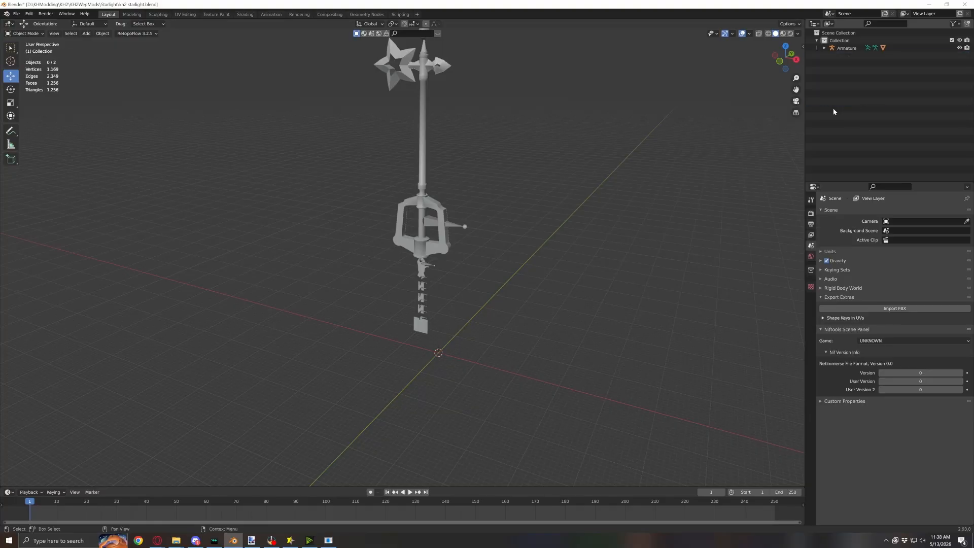
Remove the MaskBlend_02 material slot from MeshNode0000
click(824, 48)
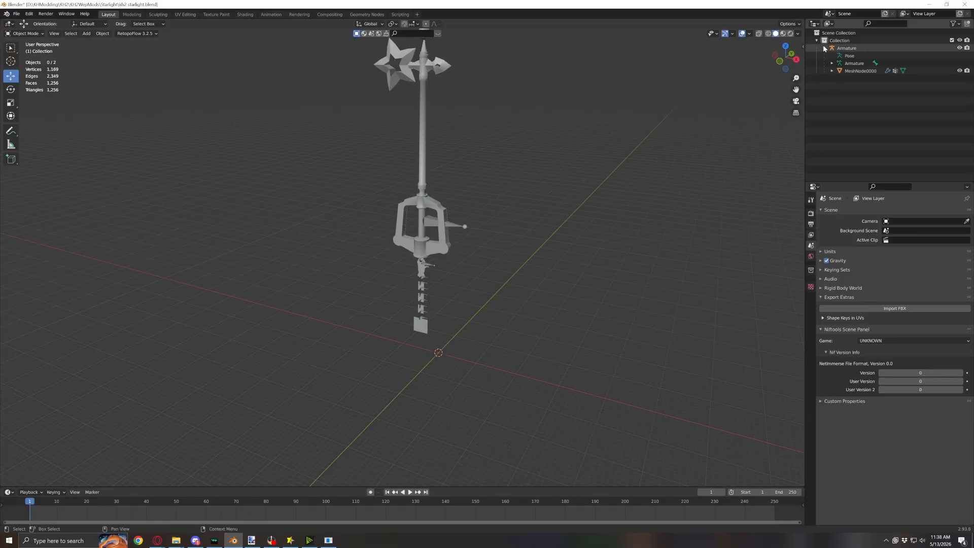
click(851, 71)
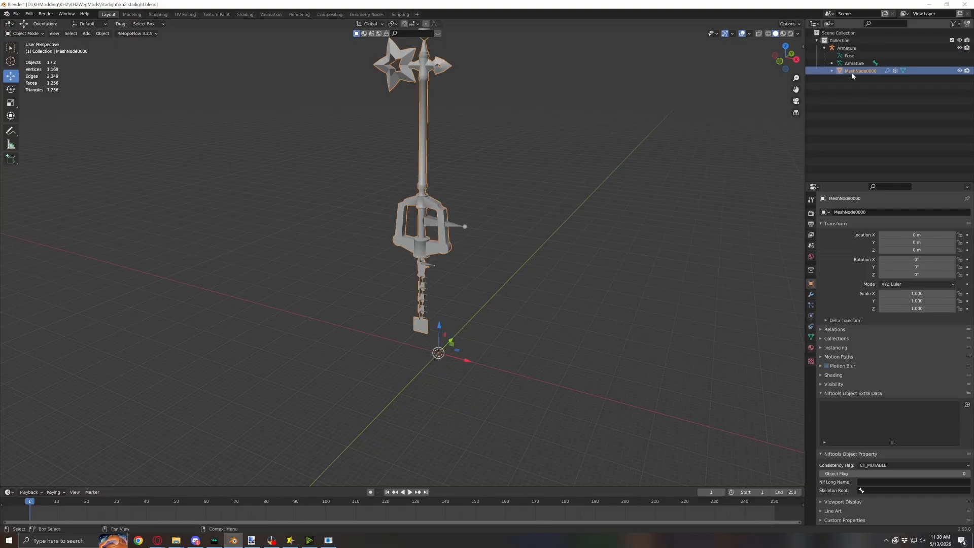
click(811, 348)
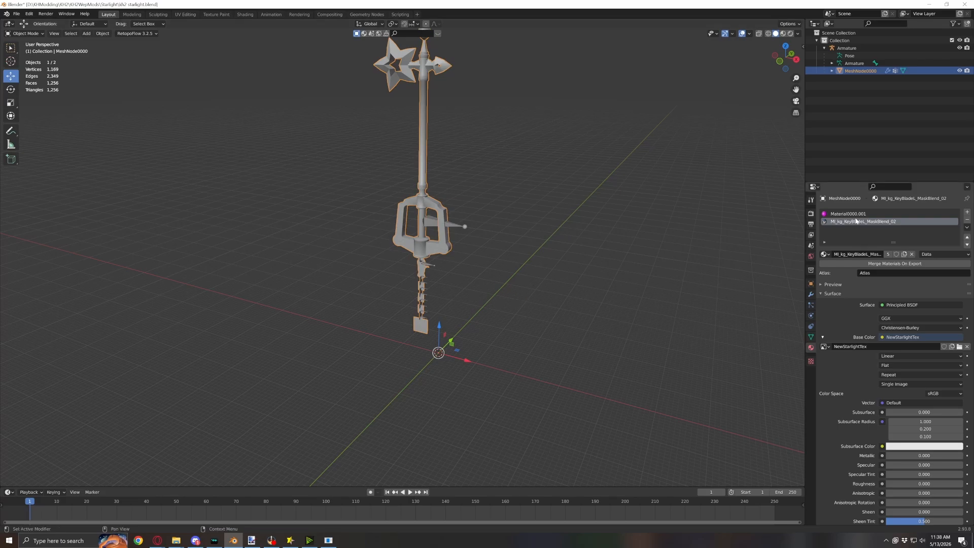
click(967, 221)
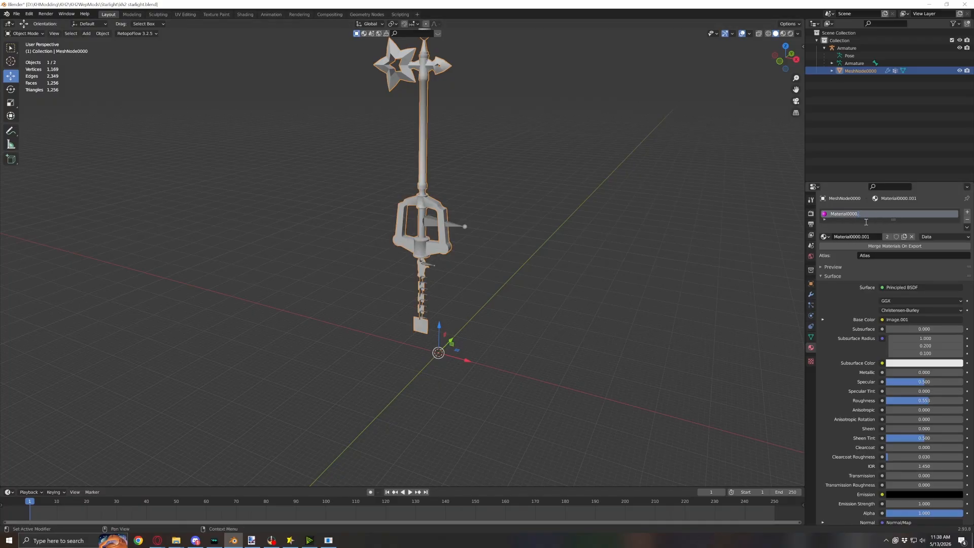
Rename the mesh's remaining material to Material0000
key(BackSpace)
key(Return)
click(824, 236)
click(824, 237)
Replace the material's base color image with NewStarlightTex.png from the Starlight folder
click(823, 320)
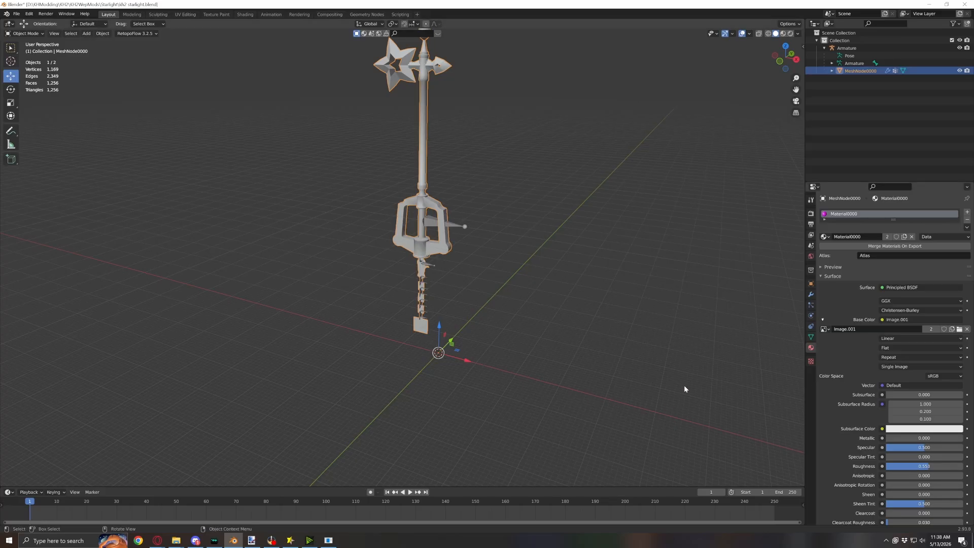
click(959, 330)
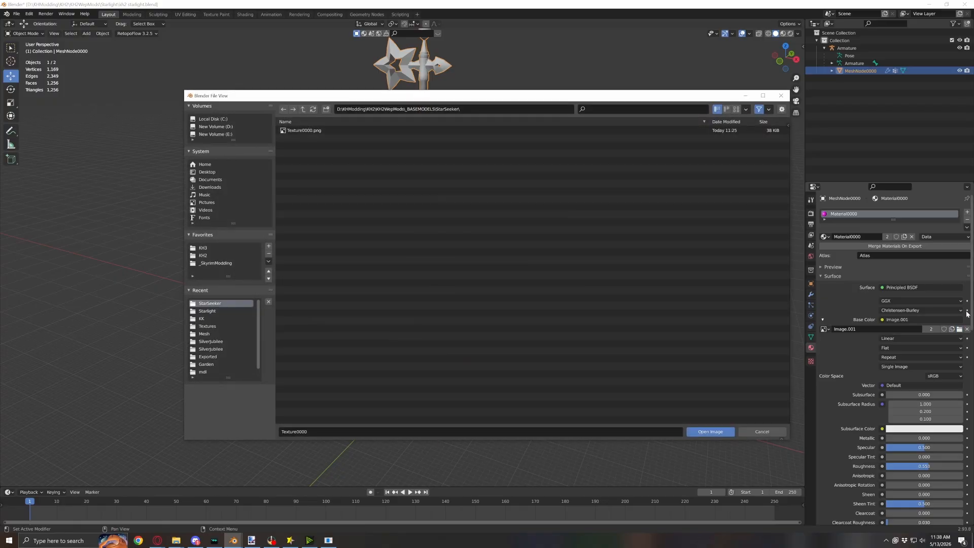
click(215, 310)
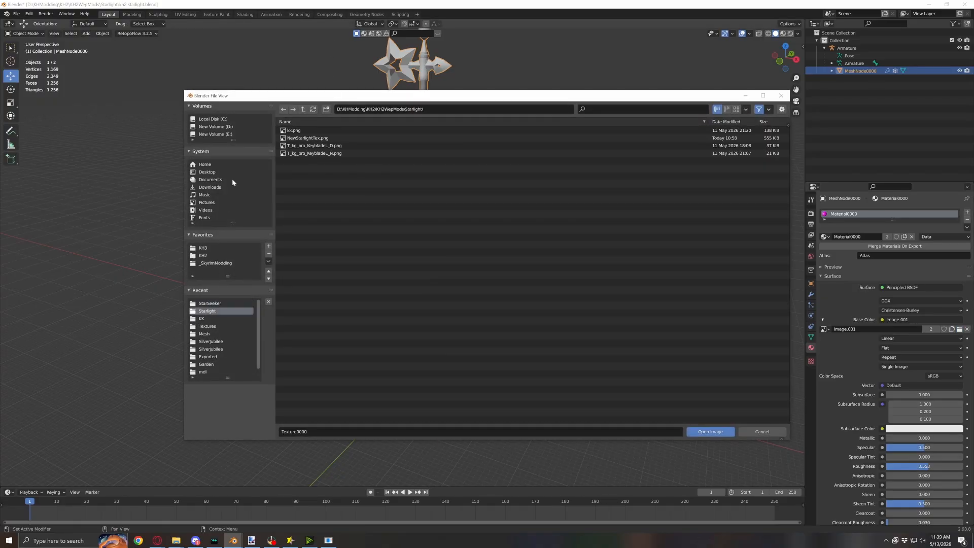
double_click(315, 138)
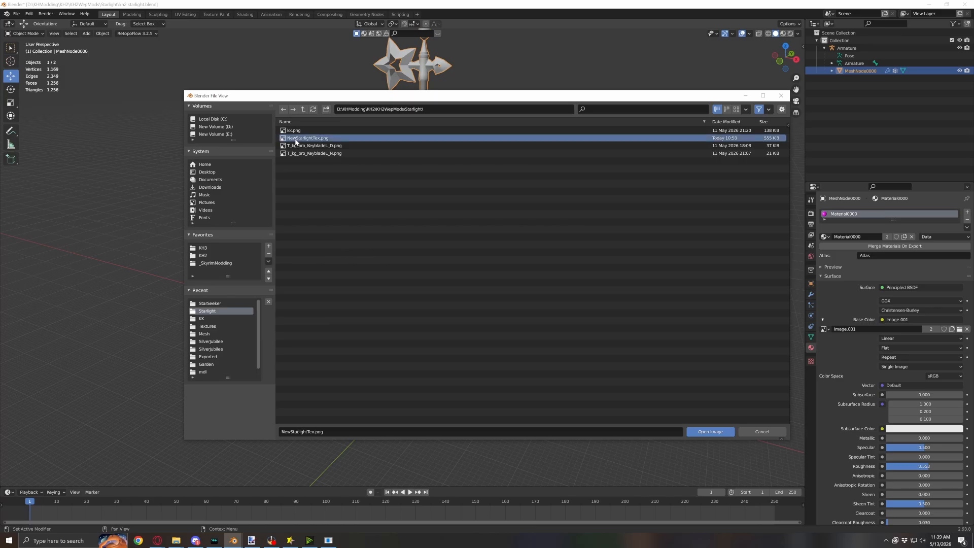
Check the new texture on the keyblade and its UV layout in the Texture Paint workspace, and return to Layout
click(217, 14)
middle_drag(480, 189, 571, 231)
scroll(572, 231, down, 4)
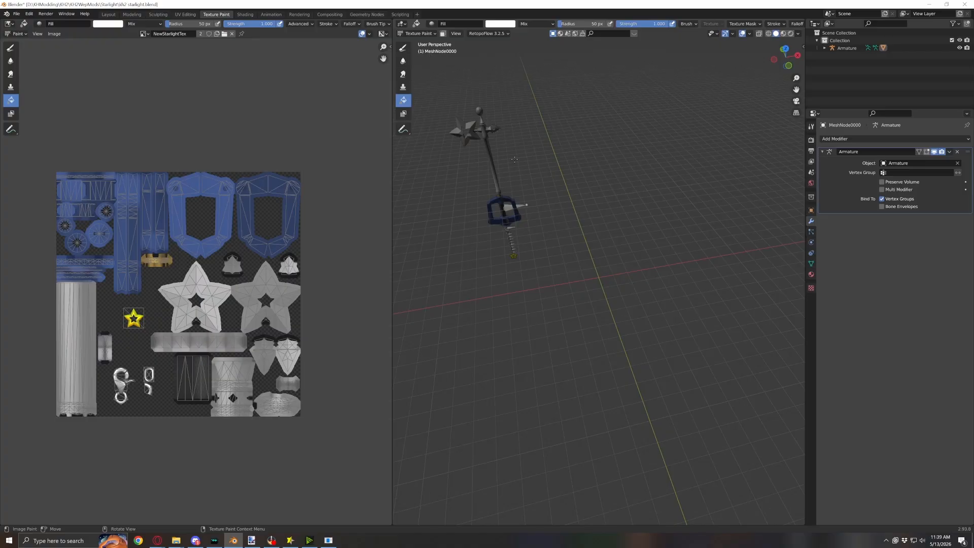
scroll(505, 249, up, 3)
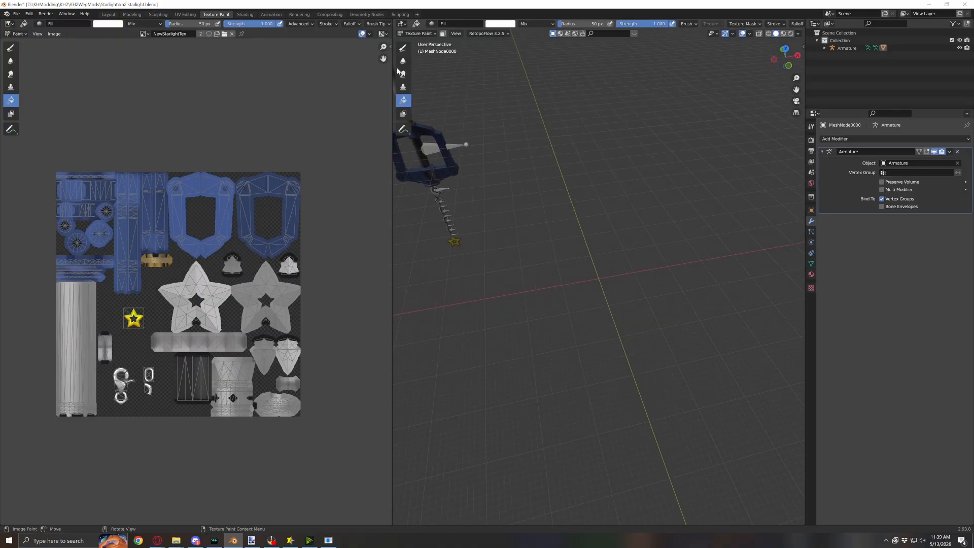
click(108, 15)
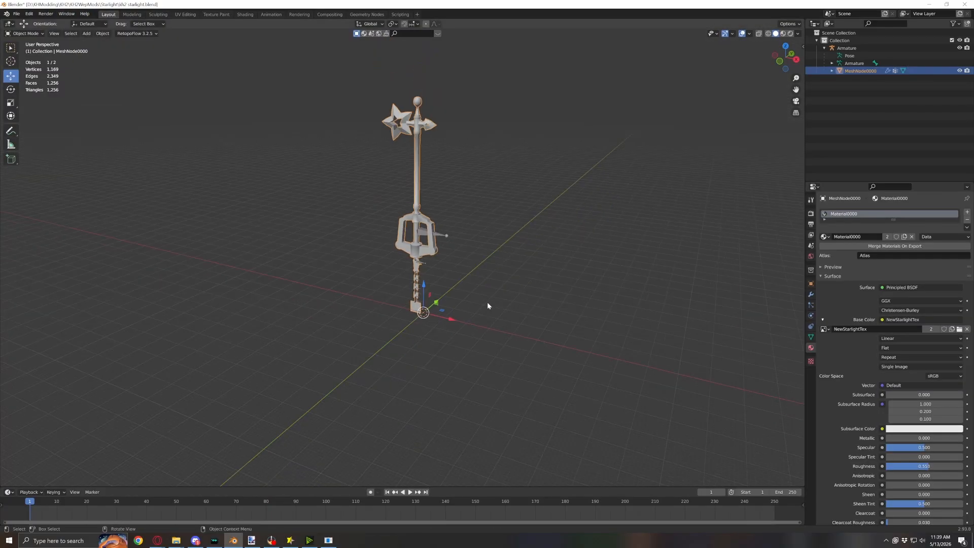
scroll(566, 258, down, 2)
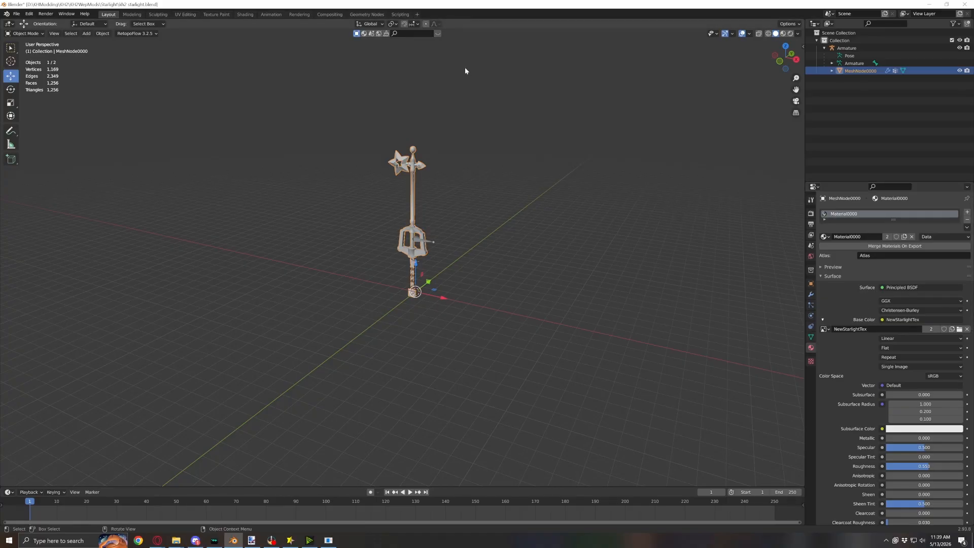
scroll(424, 220, up, 4)
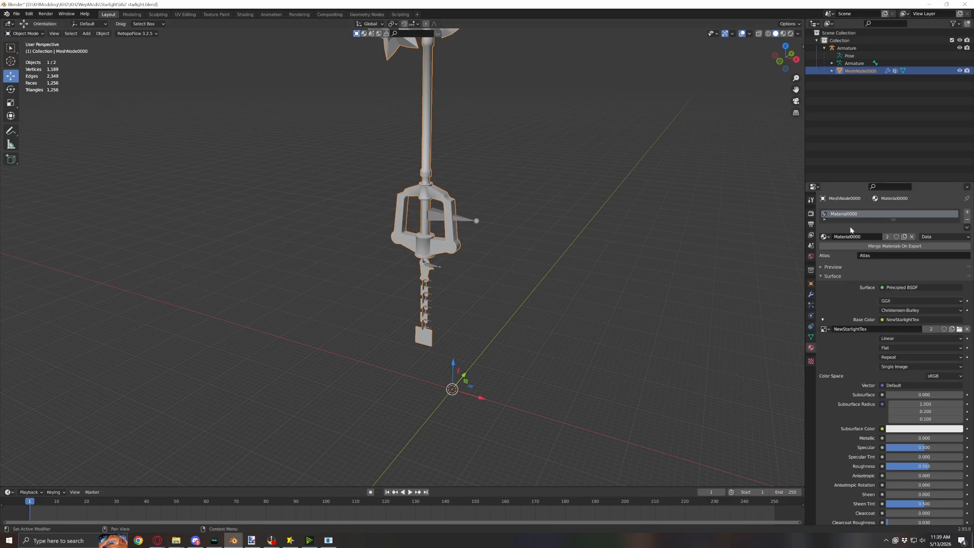
click(883, 322)
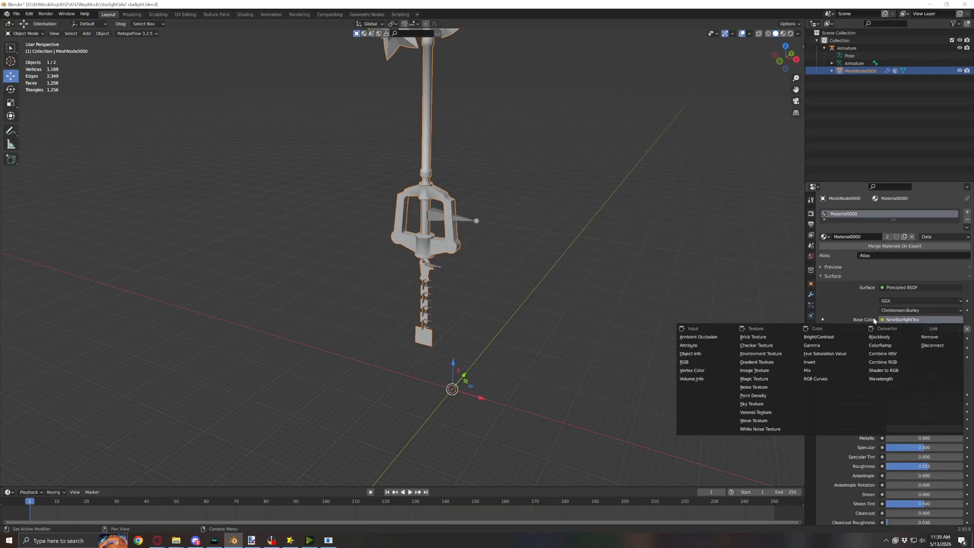
click(882, 322)
click(883, 322)
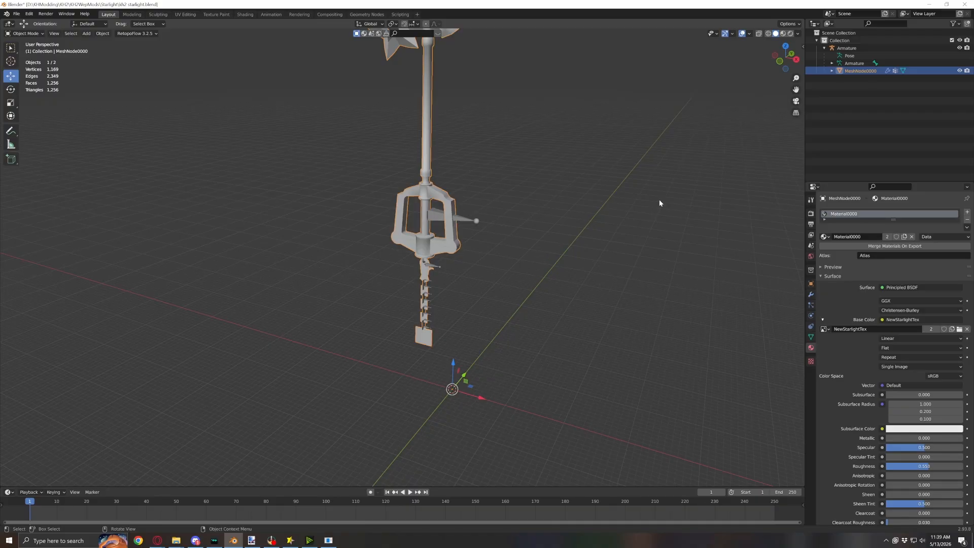
Export the armature and mesh as the FBX file "kh2 starlight.fbx" in the Starlight folder, reviewing the geometry and armature options
click(472, 222)
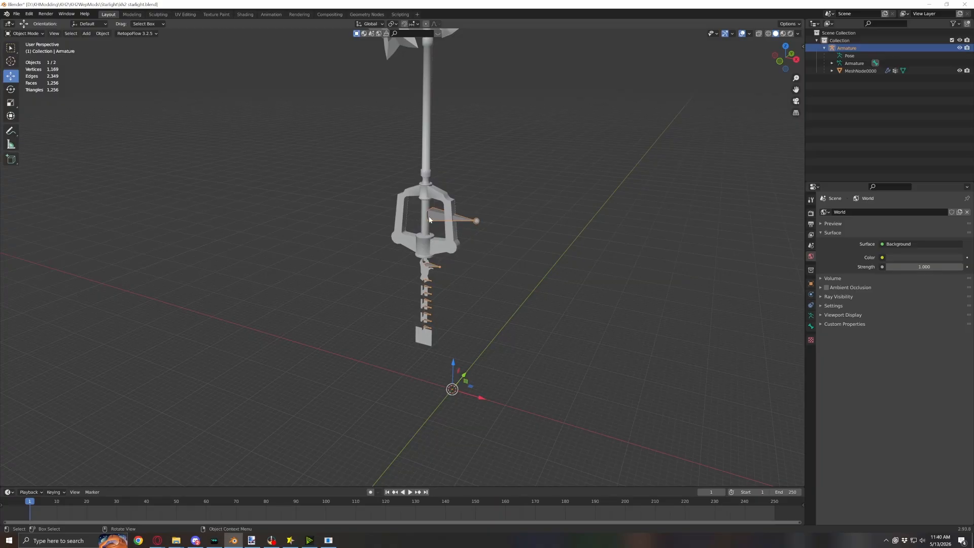
click(16, 13)
mouse_move(56, 124)
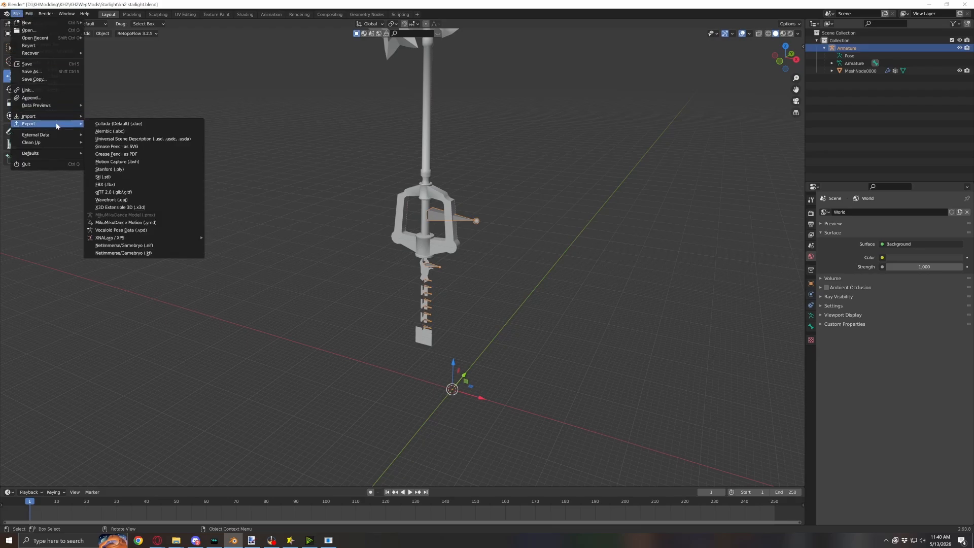
click(129, 186)
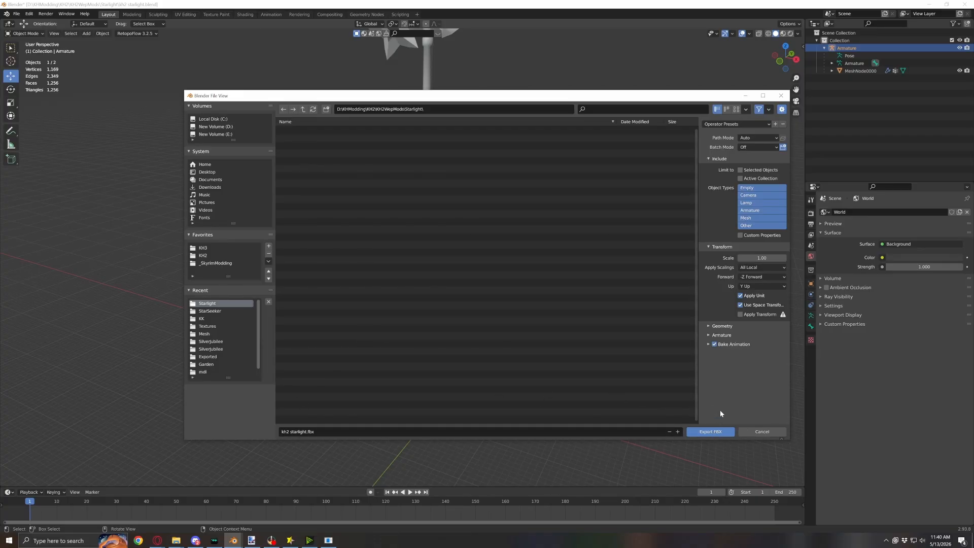
click(726, 326)
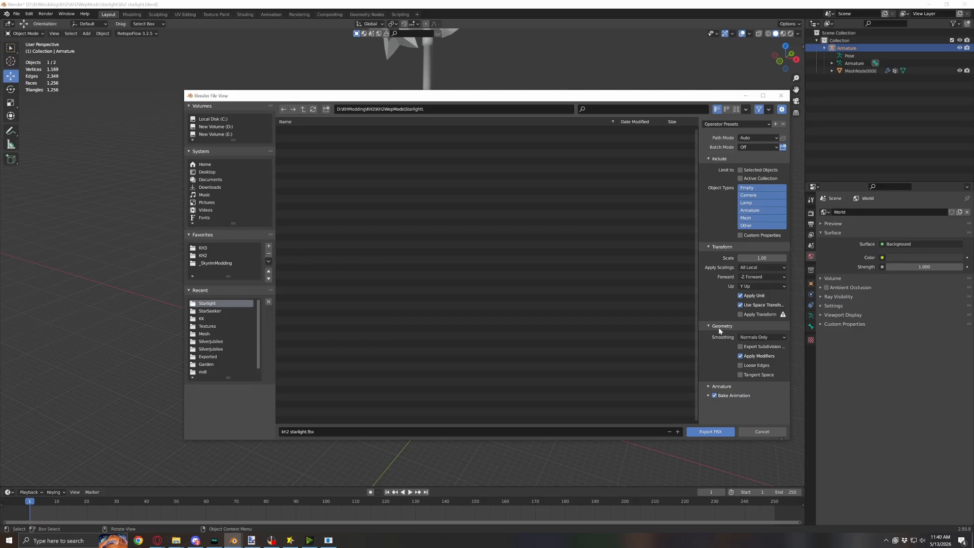
click(710, 387)
scroll(735, 406, down, 2)
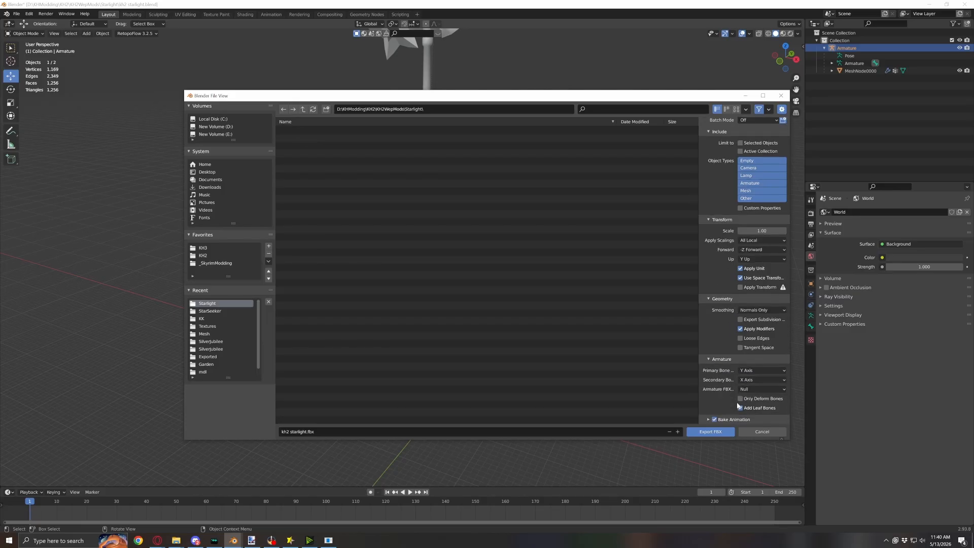
click(711, 432)
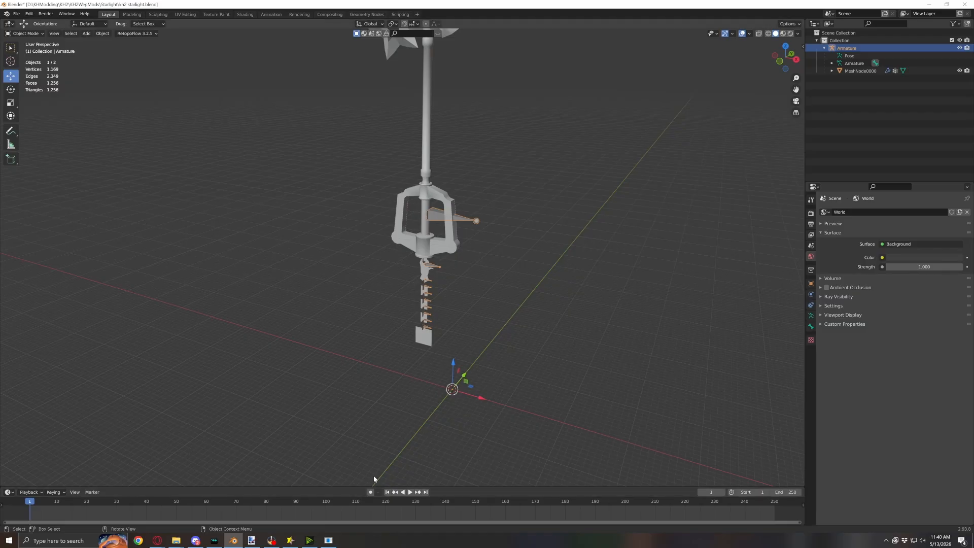
middle_drag(582, 315, 400, 302)
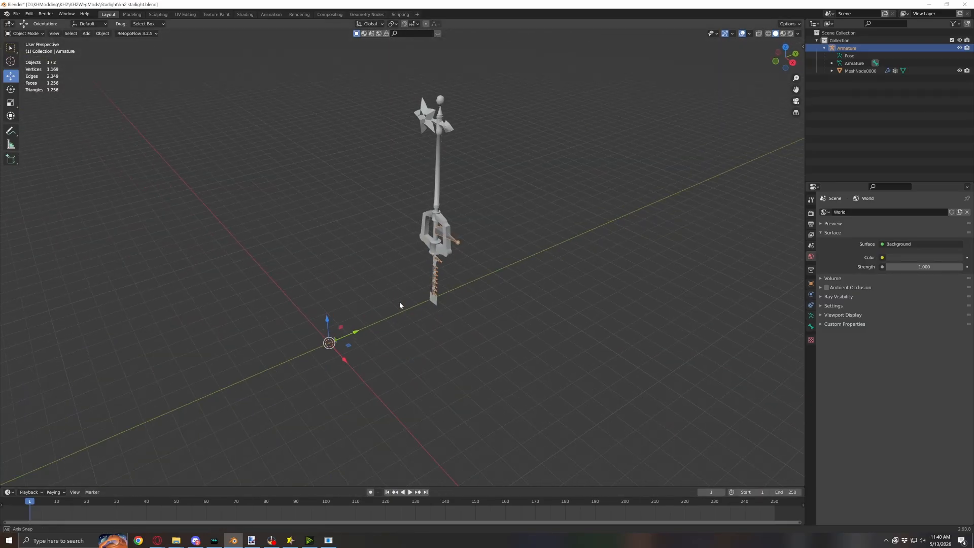
Look over the keyblade's handle, switch to the OpenKH MDLX Editor, and bring up the Starlight folder
scroll(404, 245, up, 4)
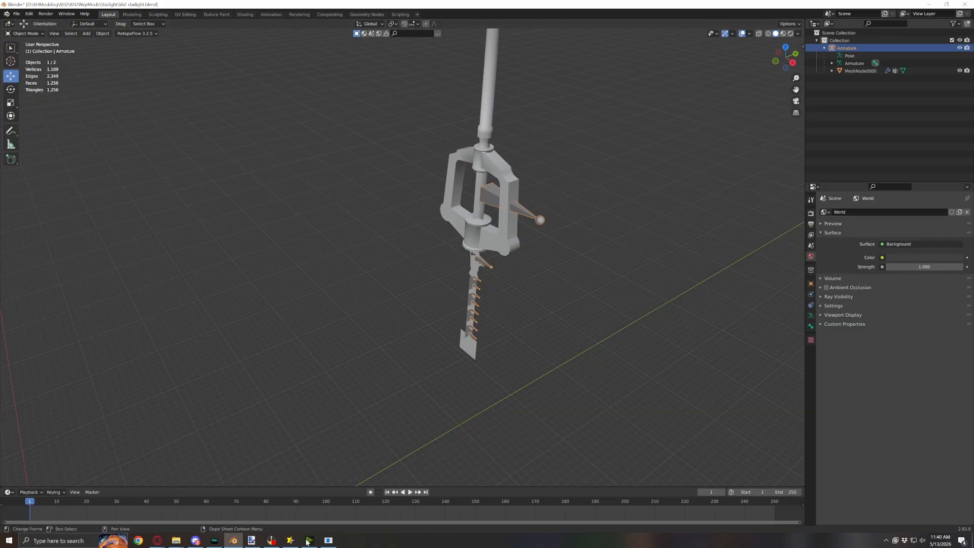
click(328, 540)
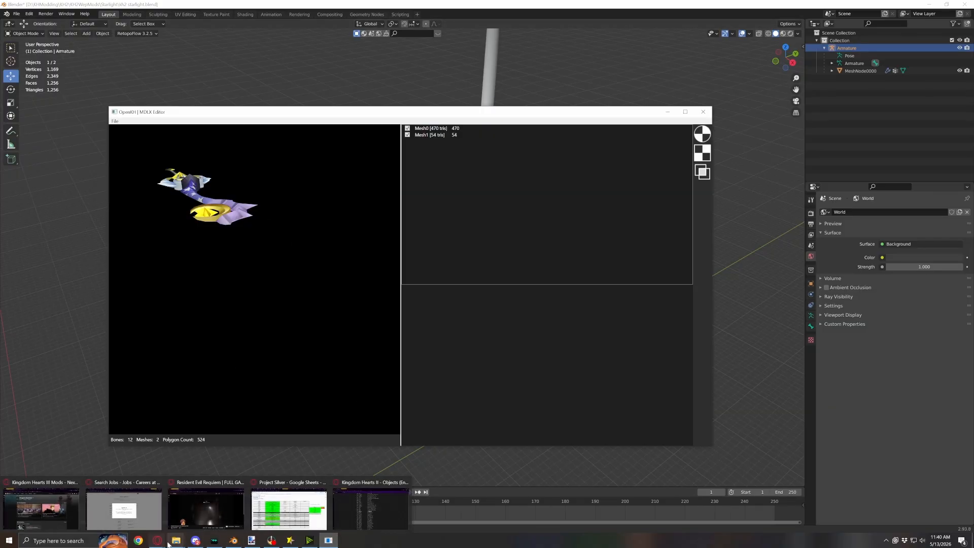
mouse_move(178, 541)
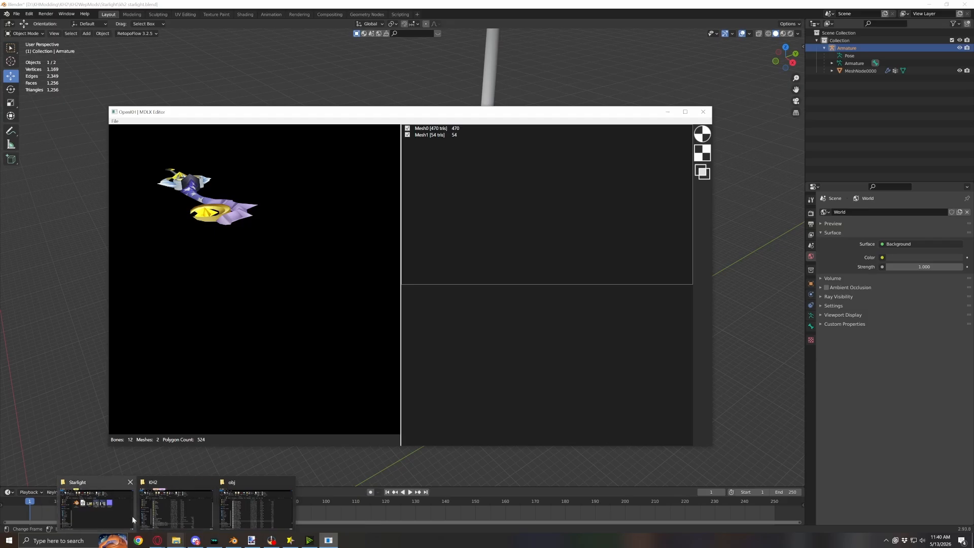
click(95, 505)
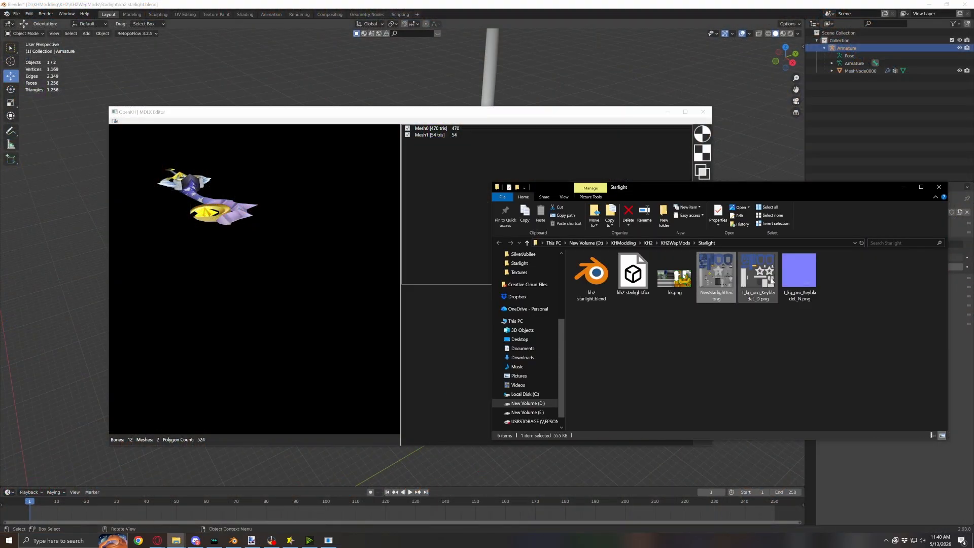
Switch to Paint.NET and resize NewStarlightTex.png to 2 × 2 pixels, keeping the aspect ratio
click(252, 541)
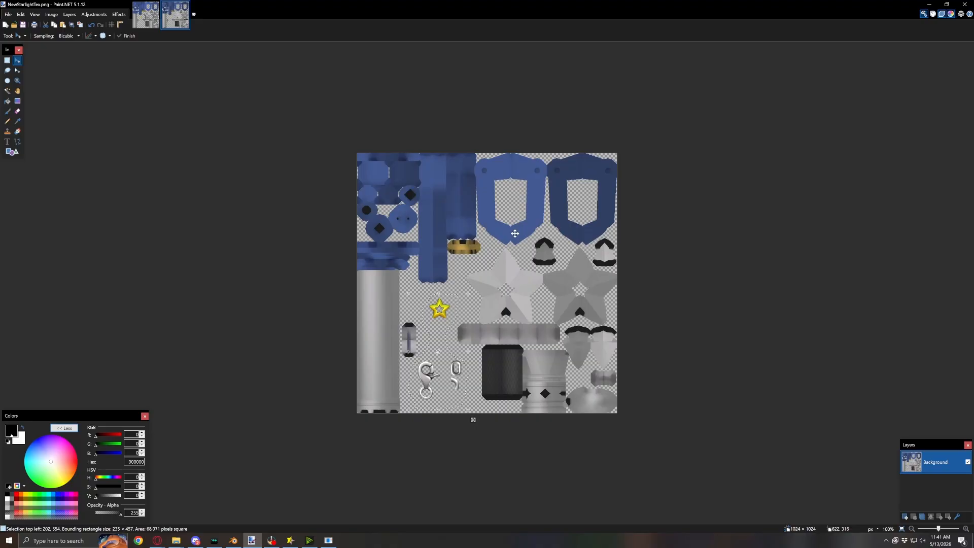
click(51, 14)
click(62, 33)
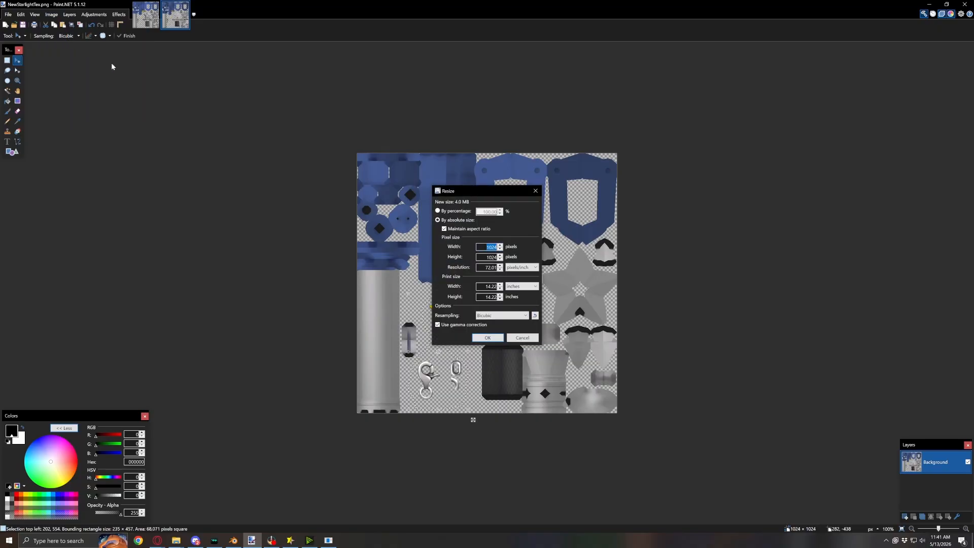
text(2)
key(Return)
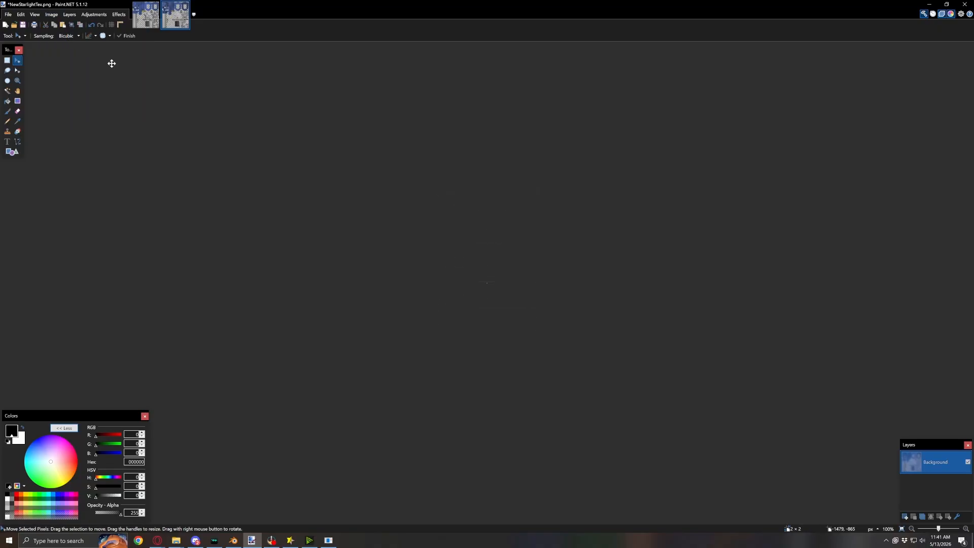
ctrl+scroll(487, 279, up, 6)
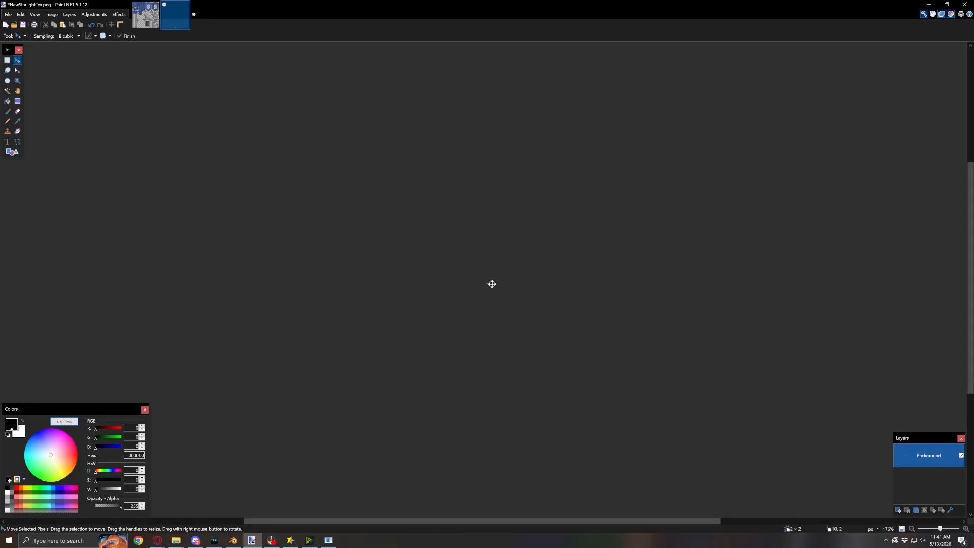
ctrl+scroll(484, 286, up, 10)
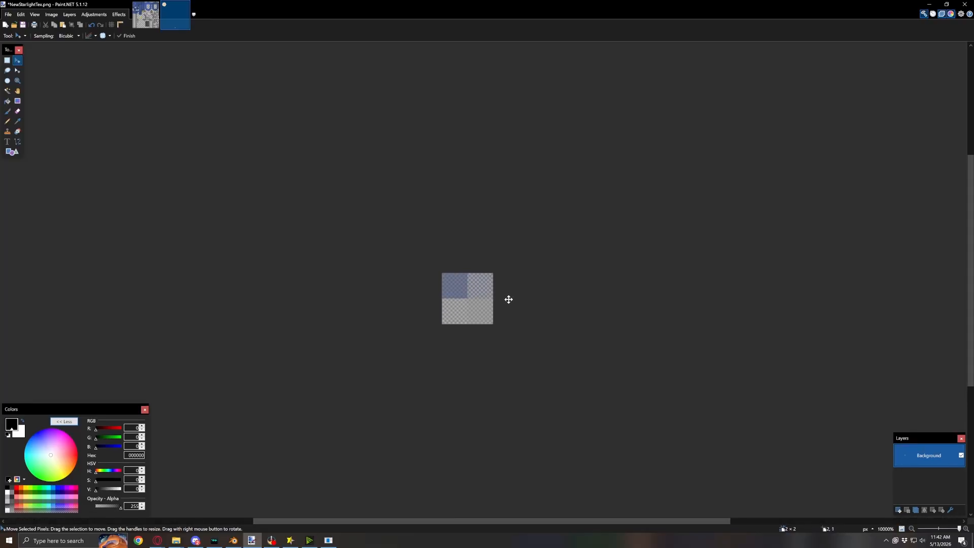
scroll(446, 310, up, 3)
scroll(406, 352, down, 5)
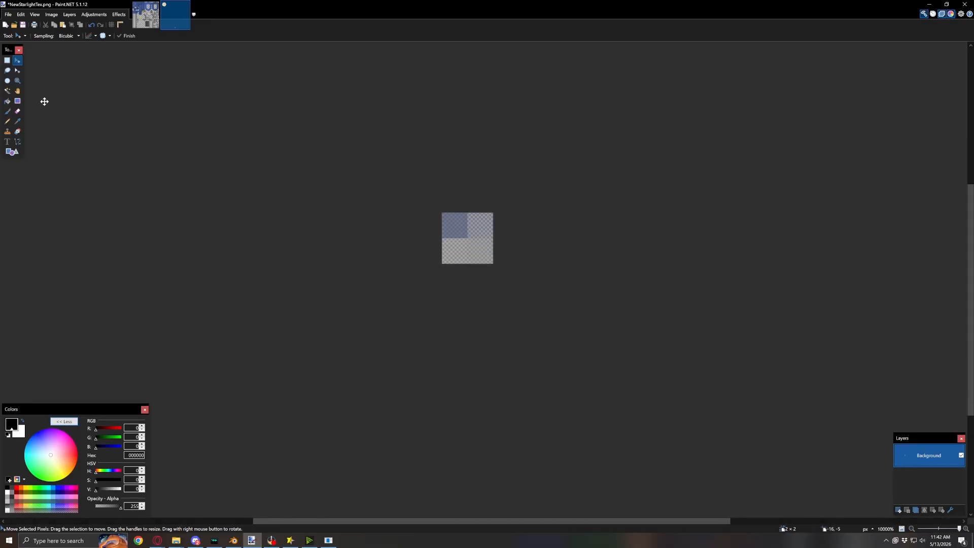
Apply a color effect that makes all pixels of the 2 × 2 image fully opaque
click(121, 15)
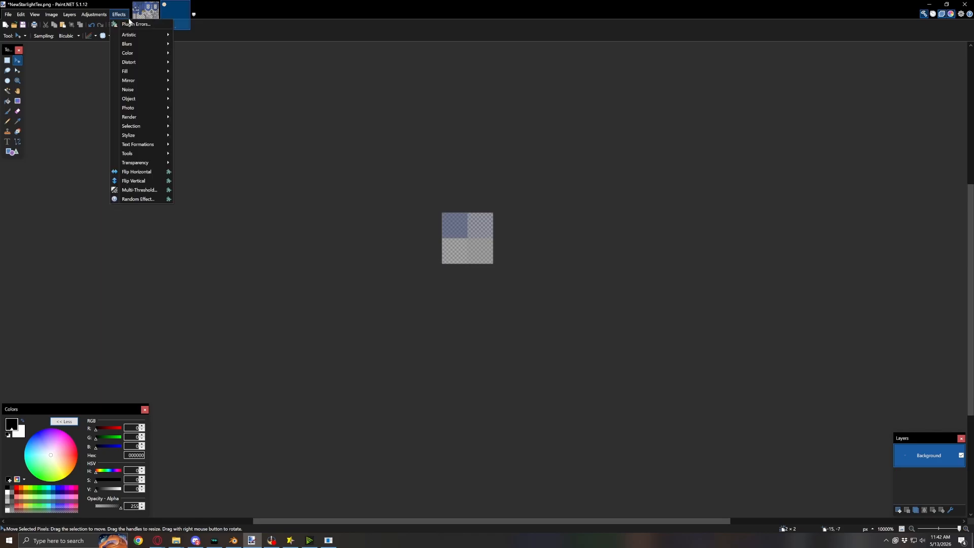
mouse_move(139, 36)
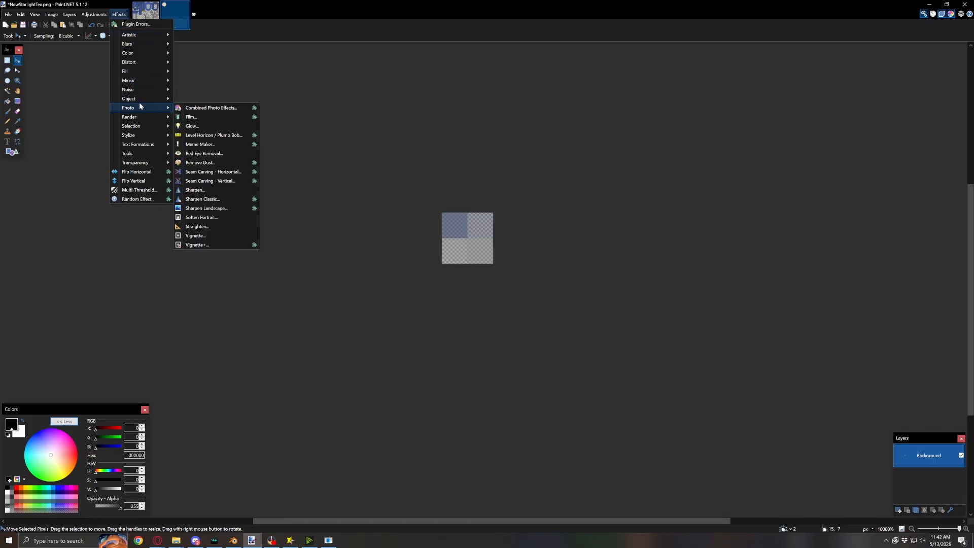
mouse_move(144, 95)
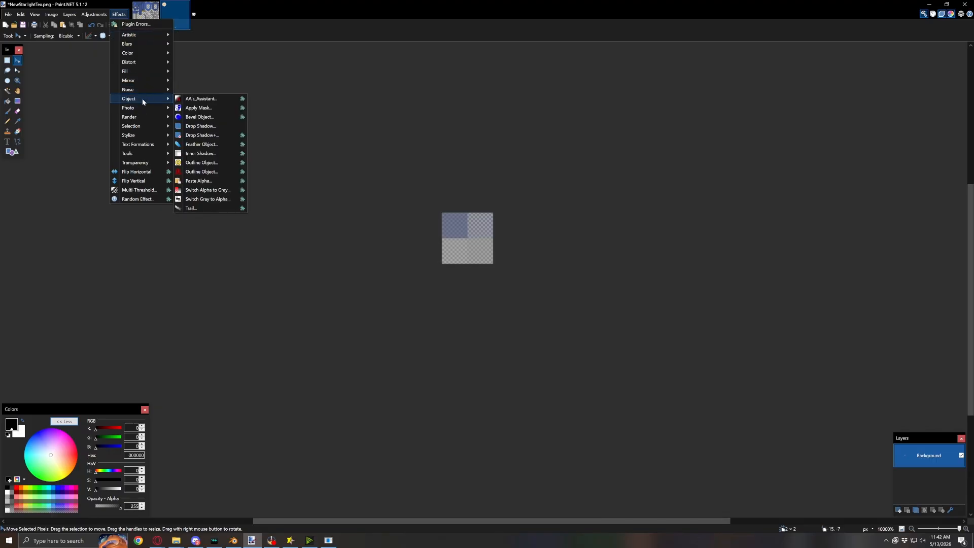
mouse_move(130, 147)
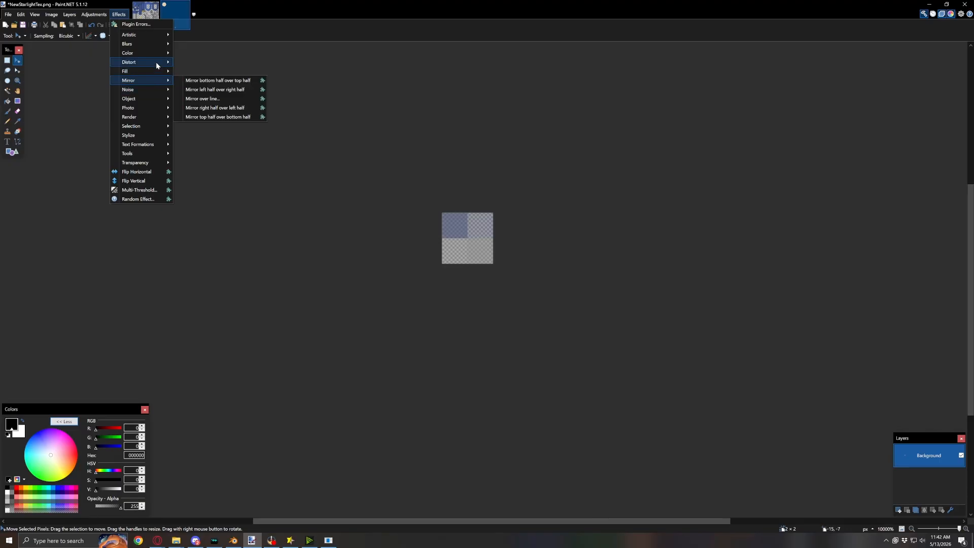
mouse_move(156, 52)
click(196, 62)
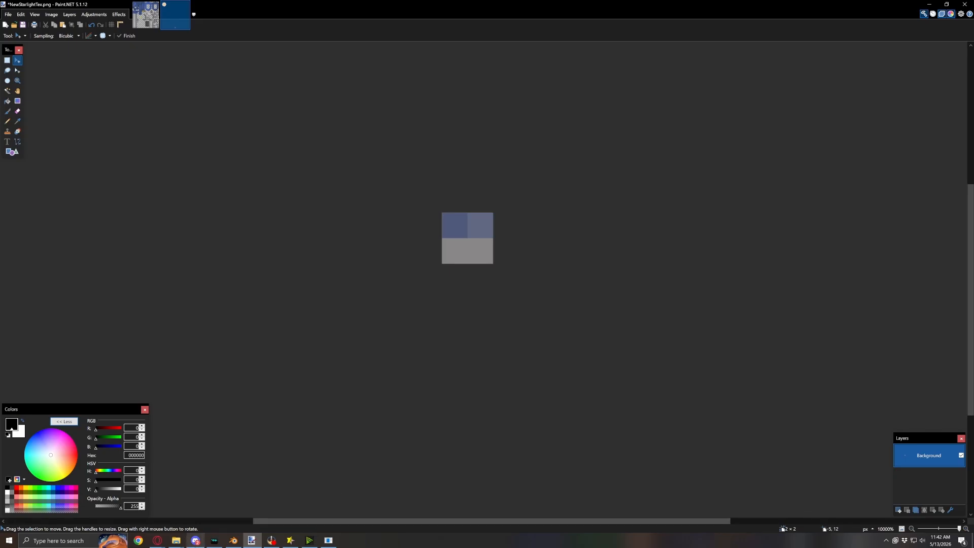
Examine the keyblade model and its geometry statistics in Blender, comparing with the shrunken texture in Paint.NET
click(235, 541)
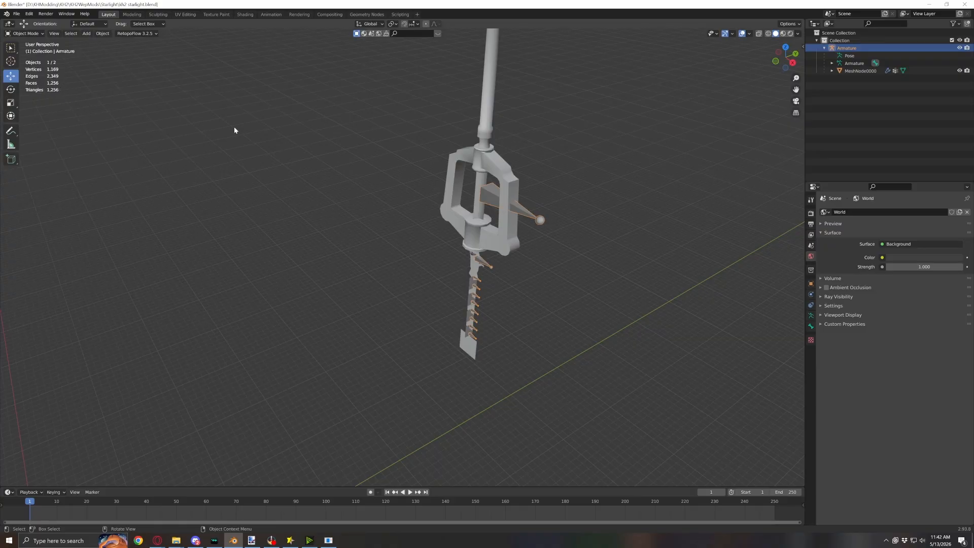
key(Home)
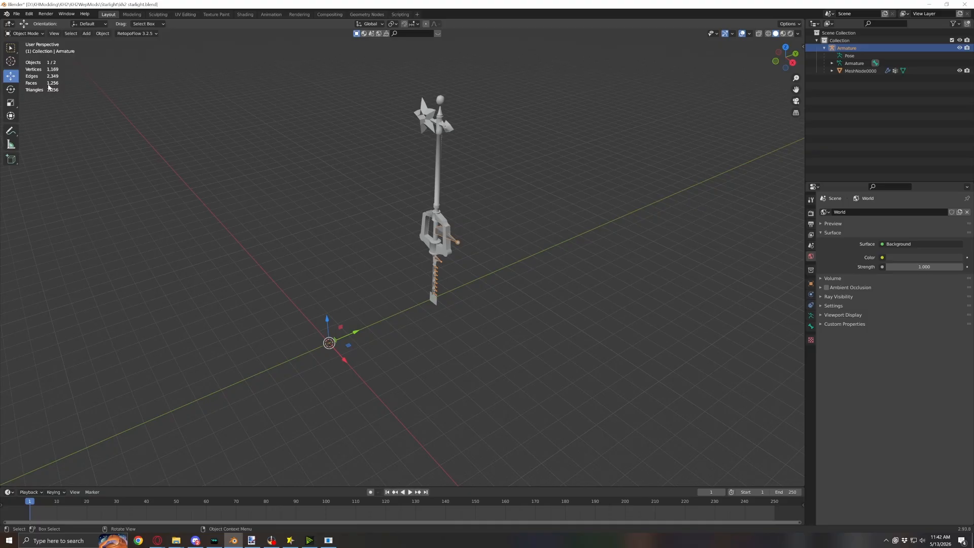
click(750, 34)
scroll(546, 217, up, 4)
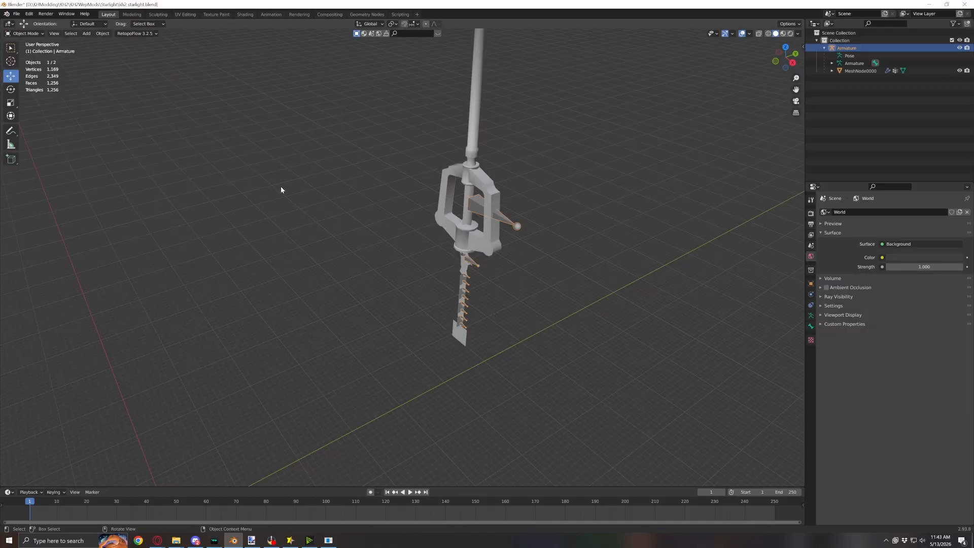
mouse_move(330, 542)
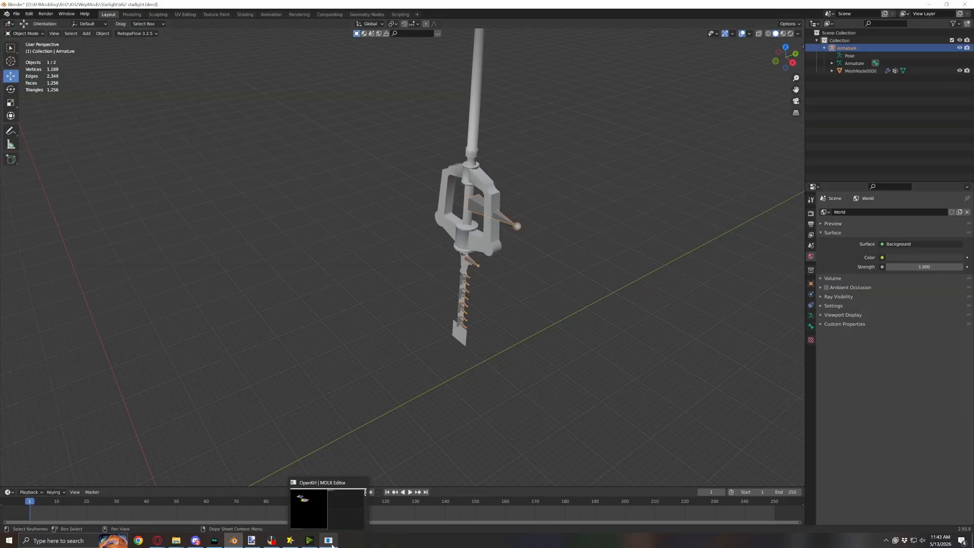
click(252, 541)
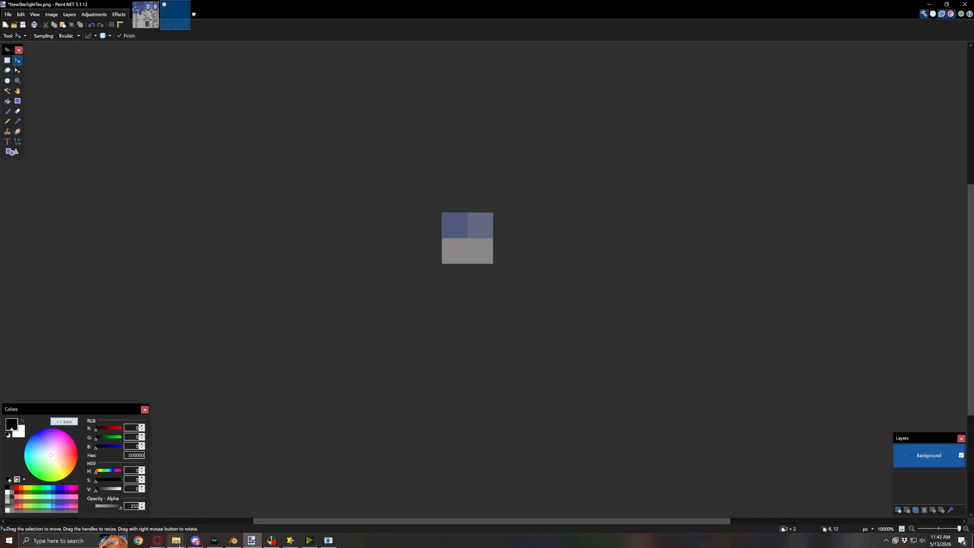
mouse_move(180, 546)
click(233, 540)
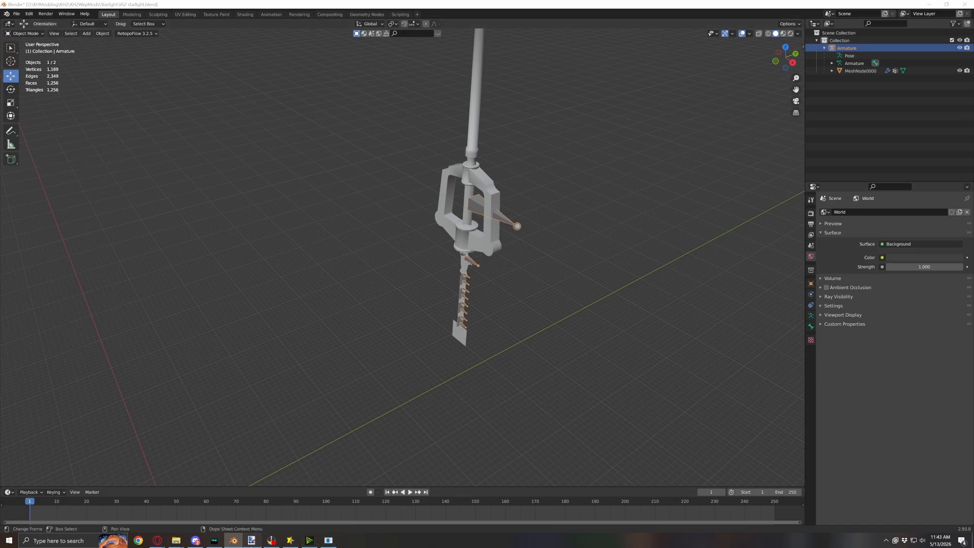
Save the 2 × 2 image from Paint.NET over NewStarlightTex.png in the Starlight folder, with auto-detected bit depth
click(252, 541)
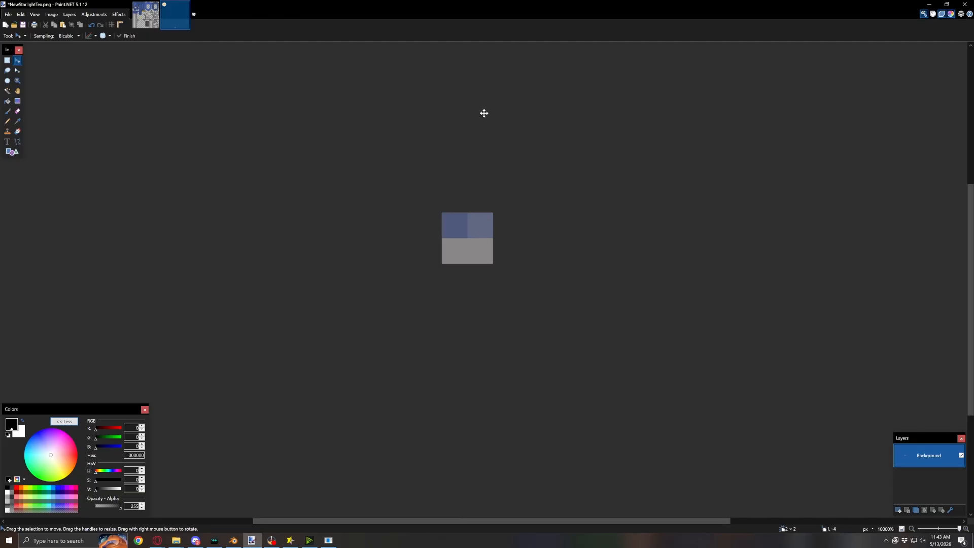
click(8, 15)
click(33, 73)
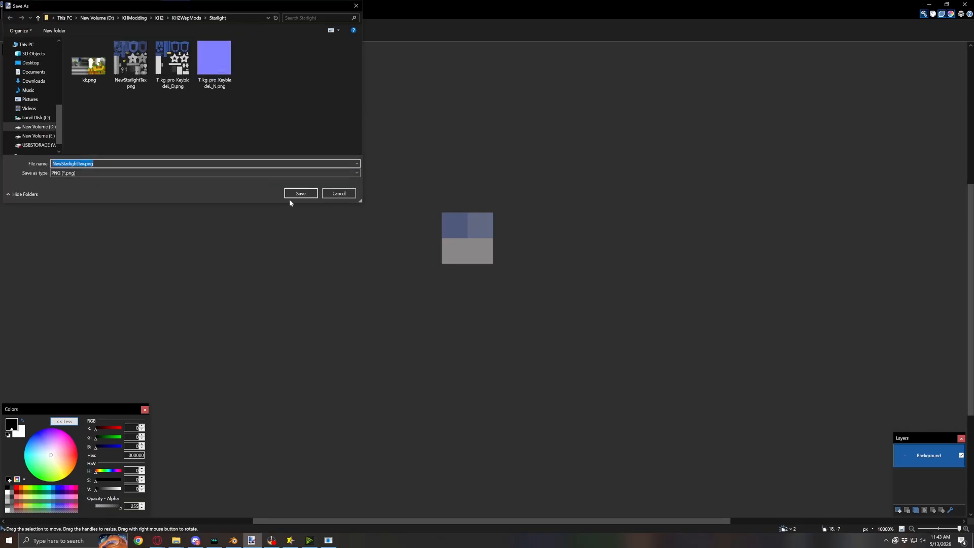
click(293, 196)
click(502, 272)
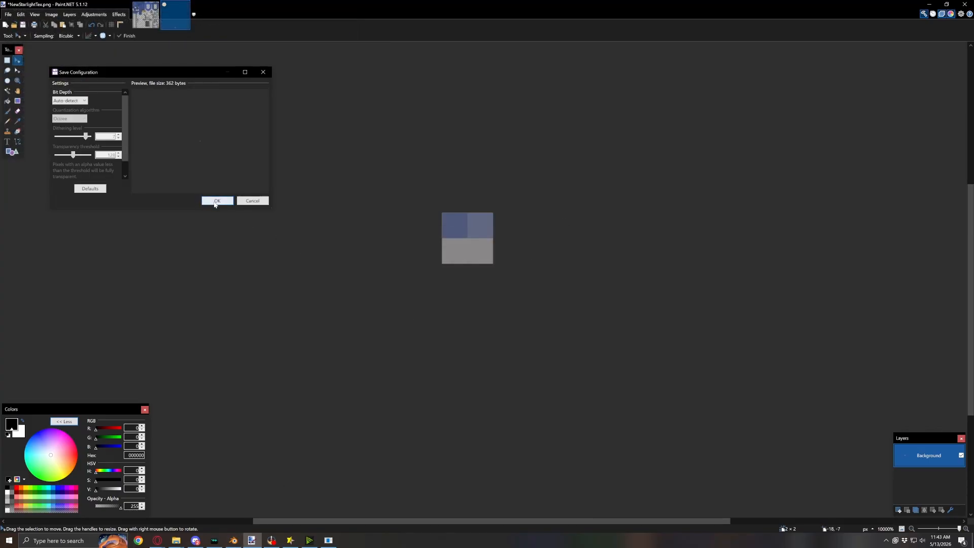
click(214, 201)
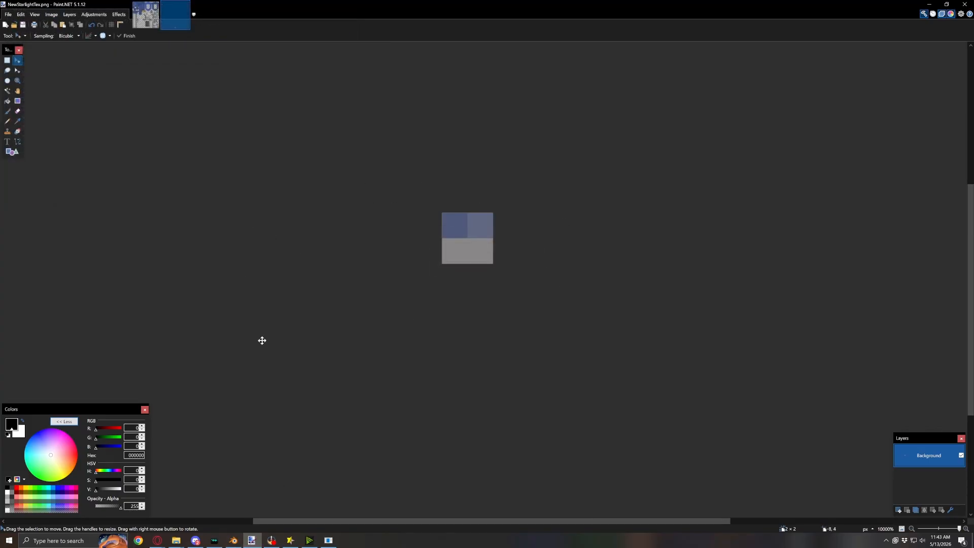
In Blender, reload the keyblade mesh's NewStarlightTex image in the Texture Paint workspace, check the model, and return to Layout
click(233, 540)
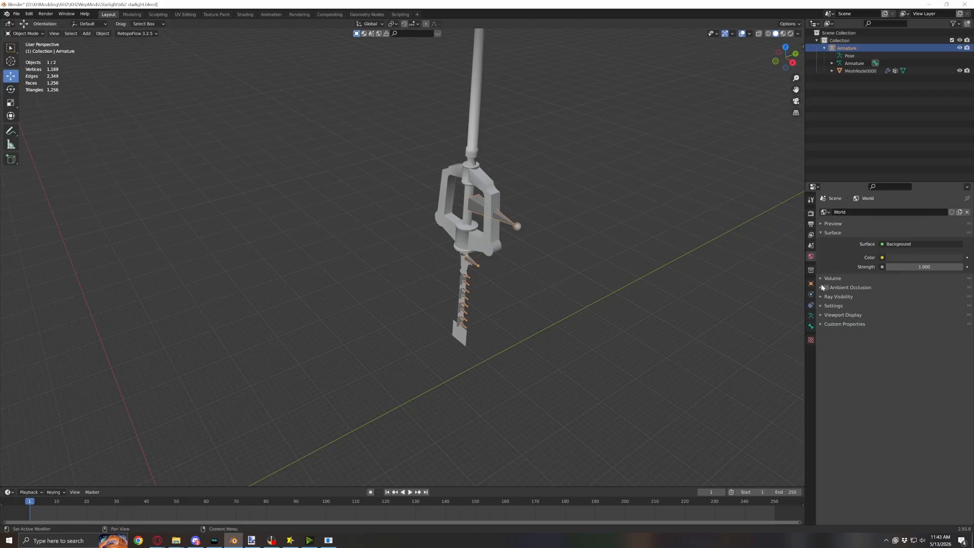
click(469, 228)
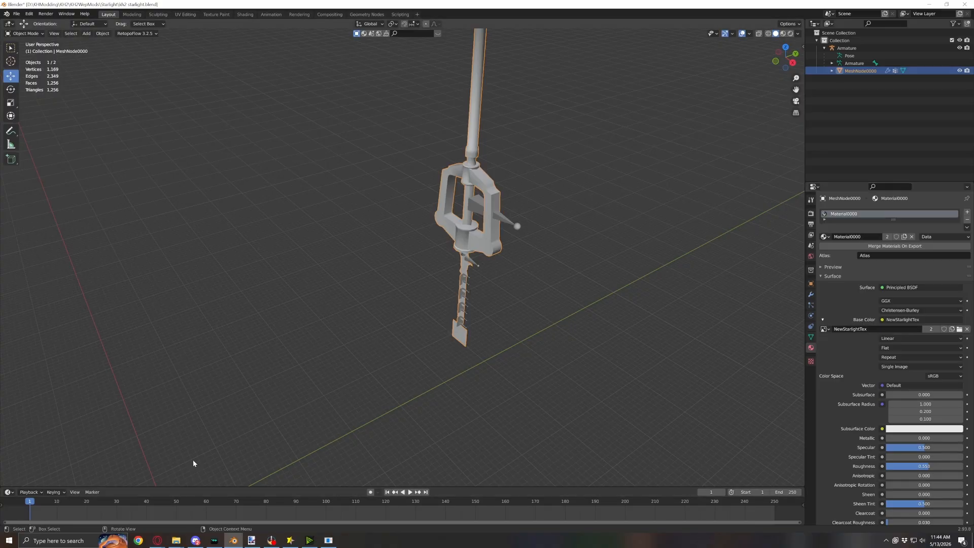
click(218, 15)
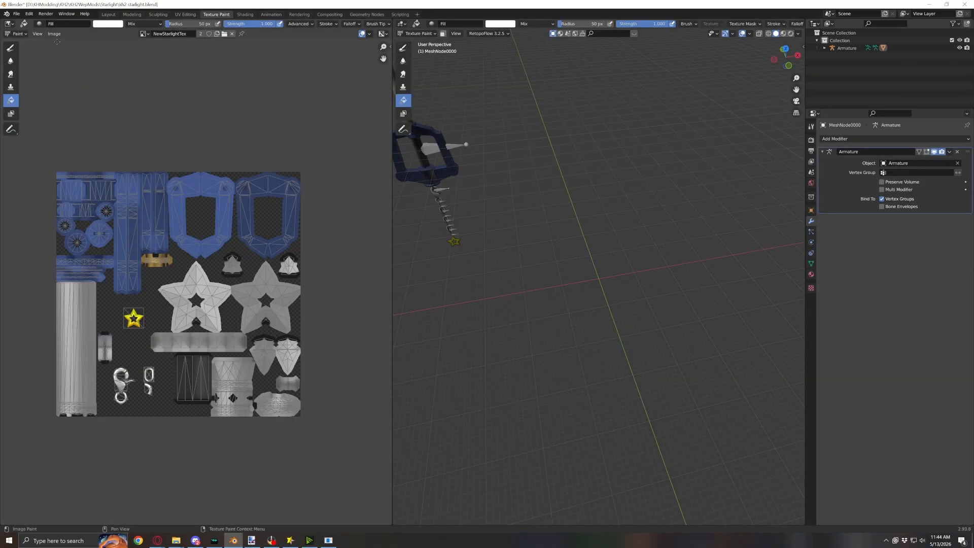
click(55, 34)
click(62, 77)
middle_drag(502, 218, 523, 224)
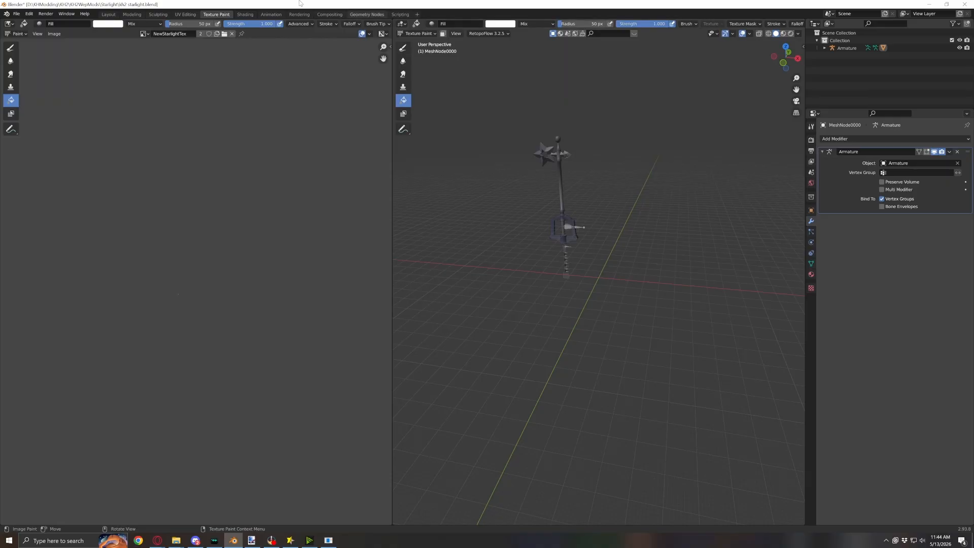
click(108, 14)
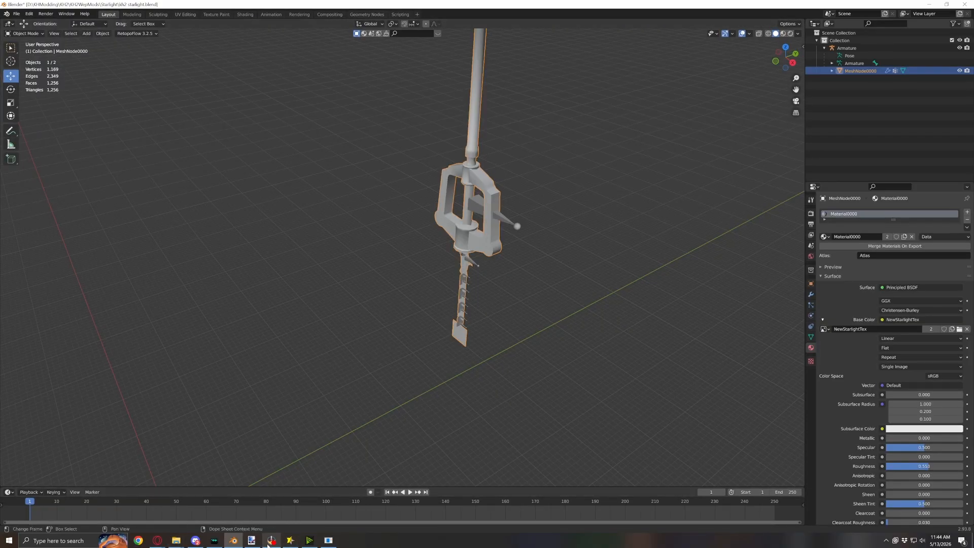
Switch to Paint.NET and undo the opacity effect and the resize on NewStarlightTex.png
click(252, 541)
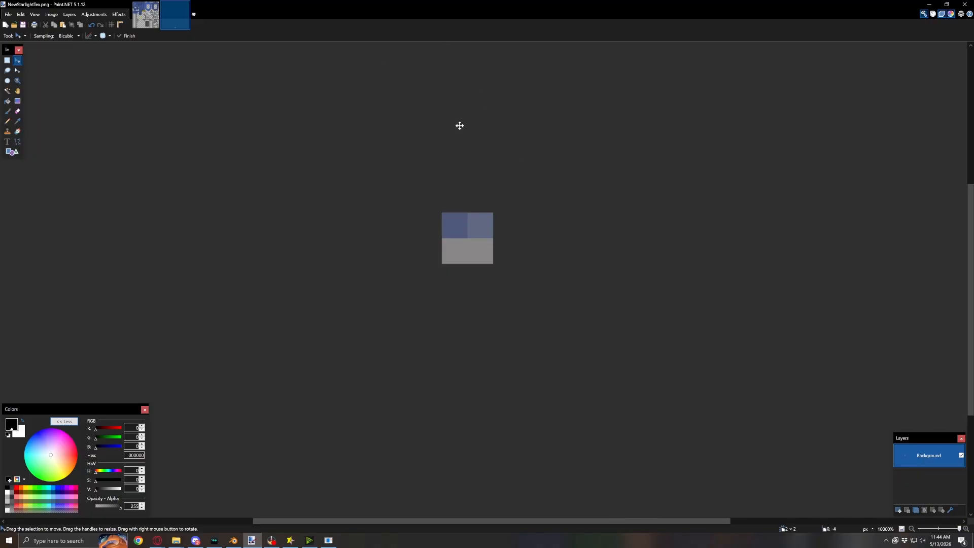
key(ctrl+z)
key(ctrl+z)
ctrl+scroll(500, 187, down, 10)
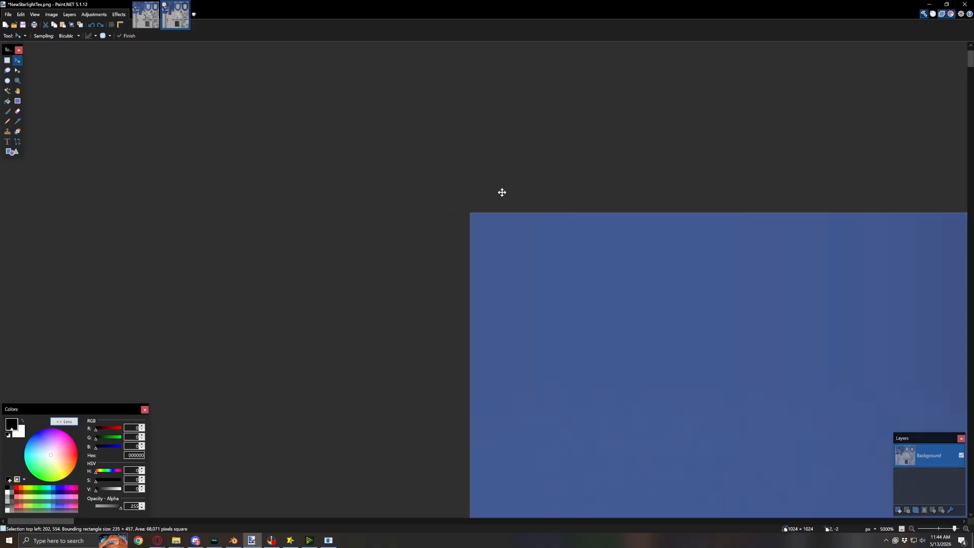
ctrl+scroll(496, 230, down, 6)
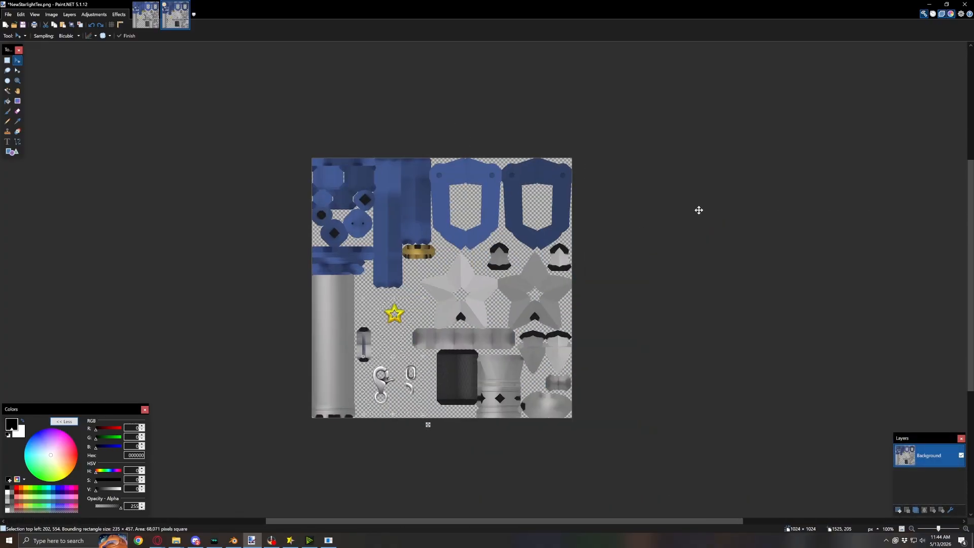
Save the full-size texture as HDNewStarlightTex.png in the Starlight folder, with auto-detected bit depth
key(ctrl+shift+s)
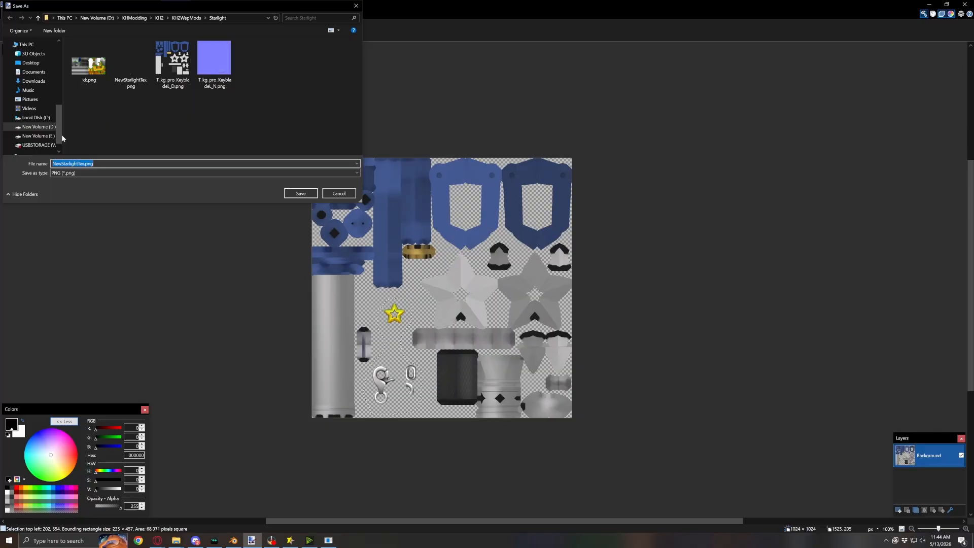
click(66, 173)
click(83, 189)
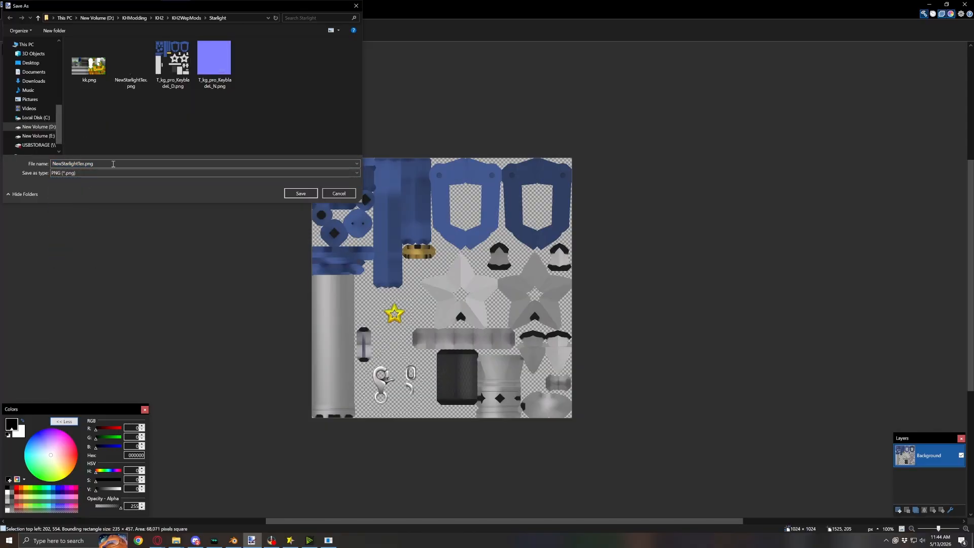
double_click(51, 164)
click(52, 163)
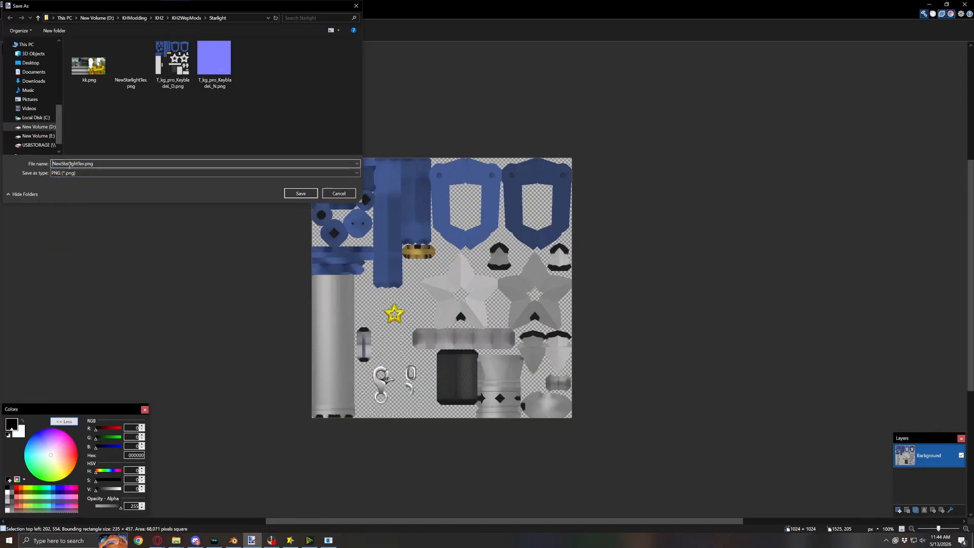
text(HD)
key(Return)
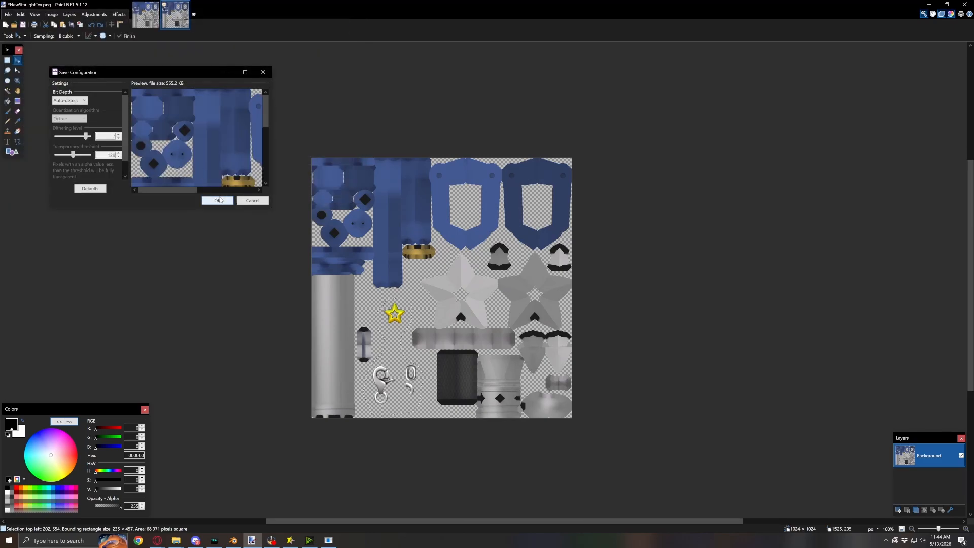
click(216, 201)
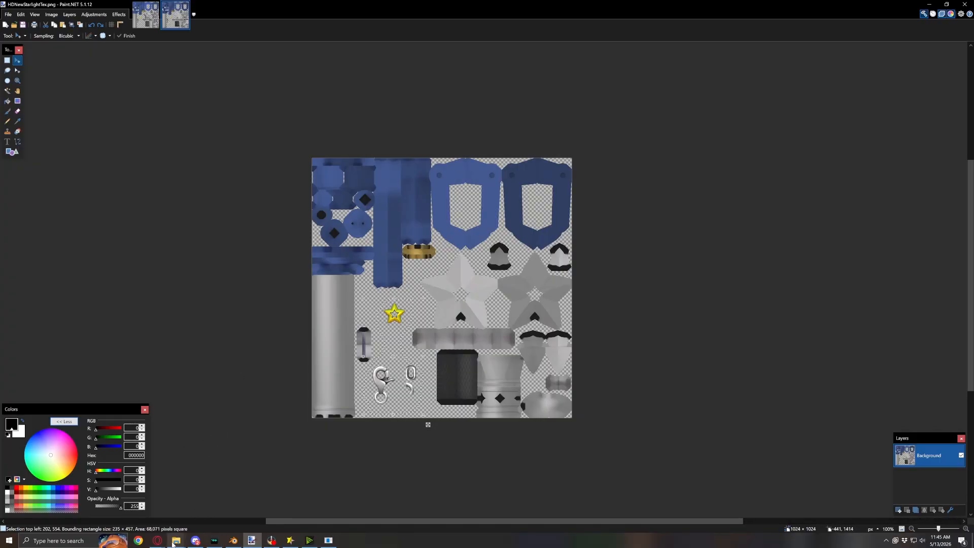
Check the texture files in the Starlight folder, then switch to OpenKH MDLX Editor and open the mesh import and replacement window
mouse_move(173, 544)
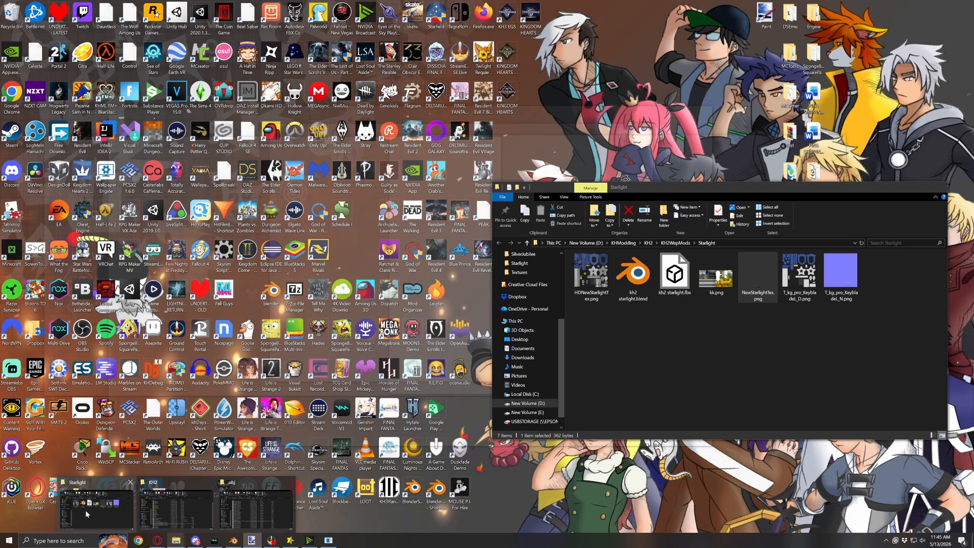
click(86, 511)
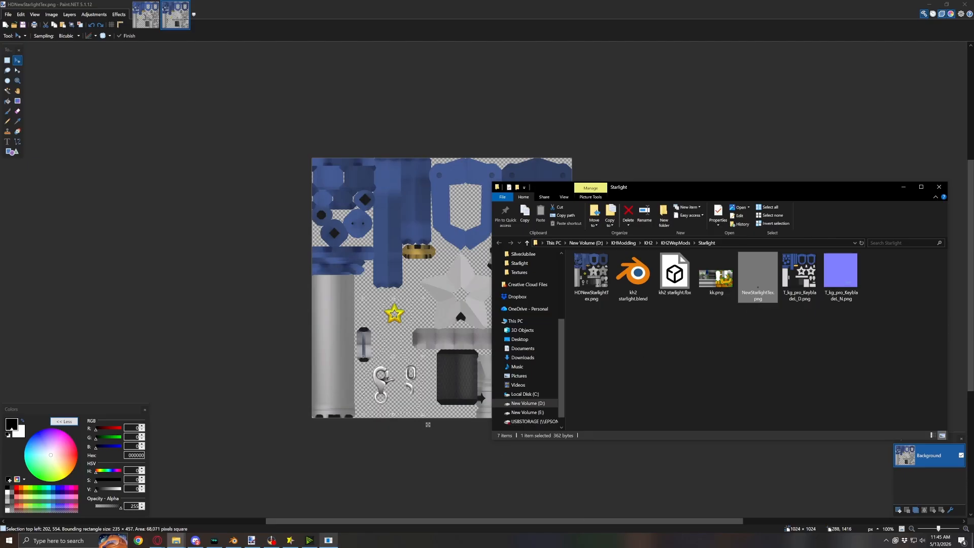
click(329, 541)
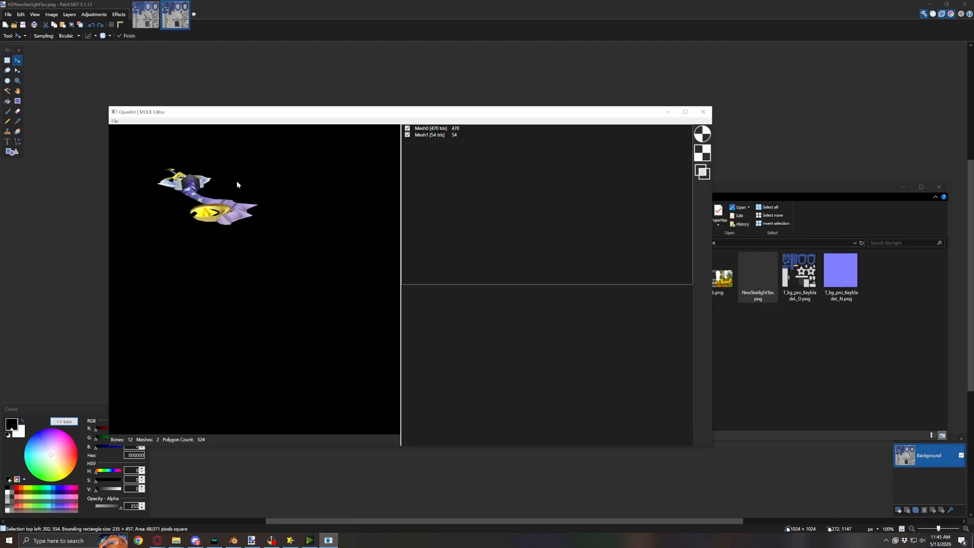
mouse_move(308, 276)
mouse_down()
mouse_move(282, 289)
mouse_move(272, 248)
mouse_move(315, 239)
mouse_move(326, 282)
mouse_move(301, 279)
mouse_up()
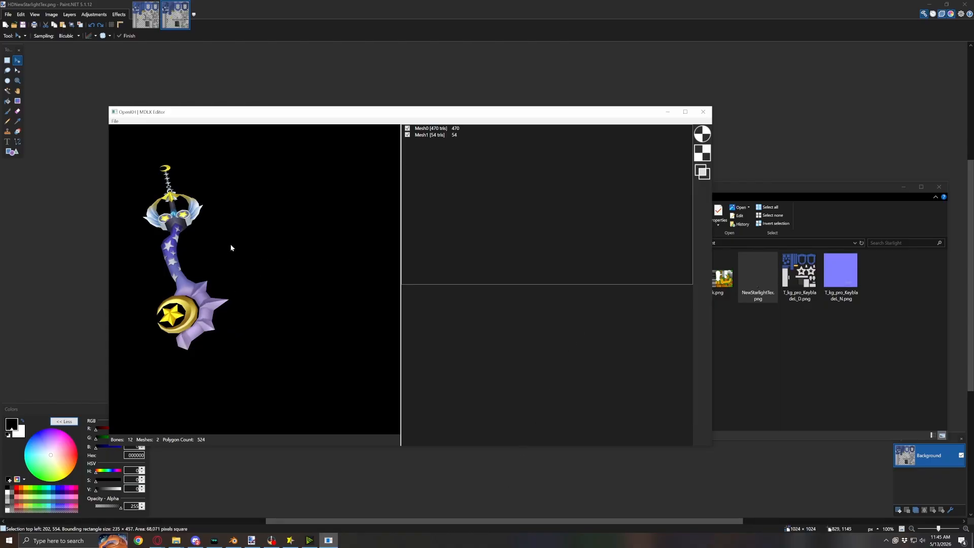
click(115, 122)
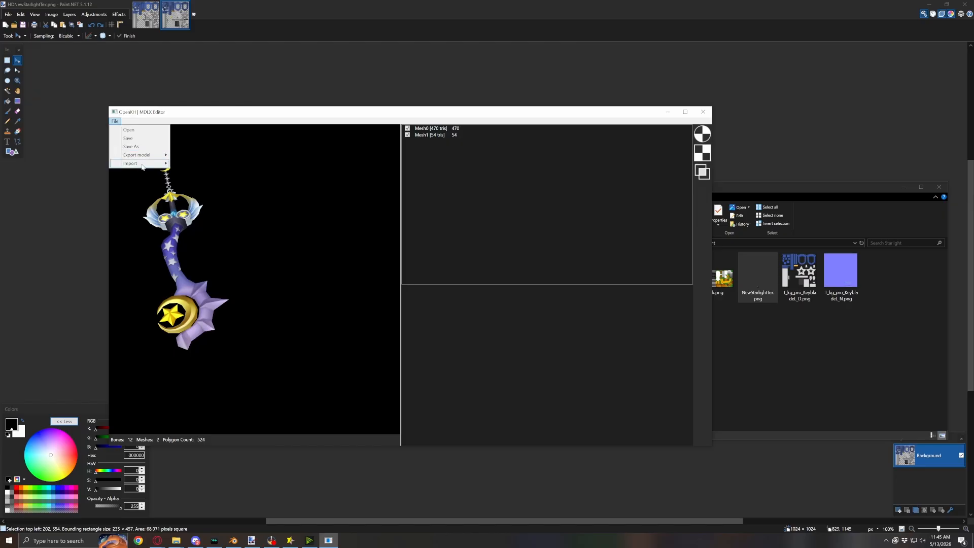
mouse_move(142, 163)
click(181, 163)
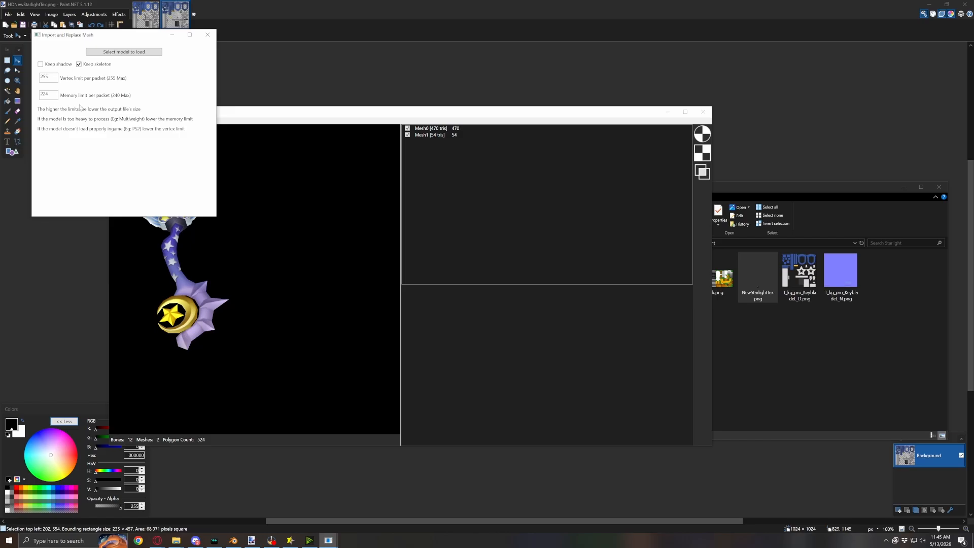
Load kh2 starlight.fbx from the Starlight folder and import it as the replacement mesh, keeping the skeleton
click(137, 58)
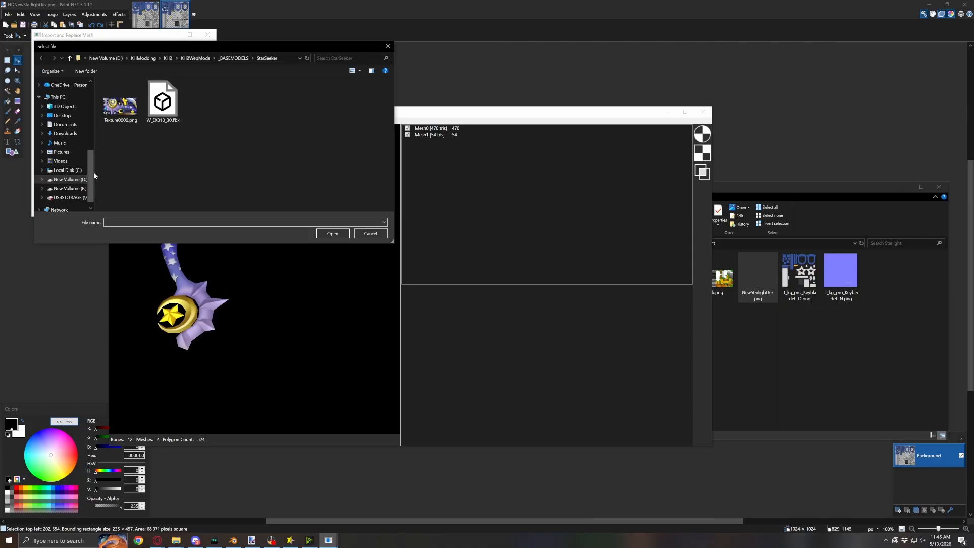
scroll(55, 152, up, 4)
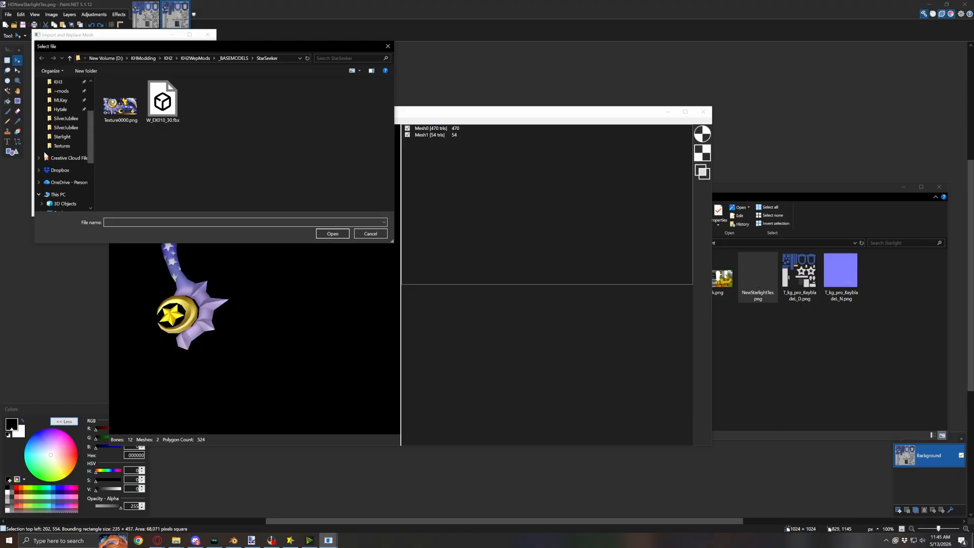
scroll(45, 154, down, 1)
click(62, 109)
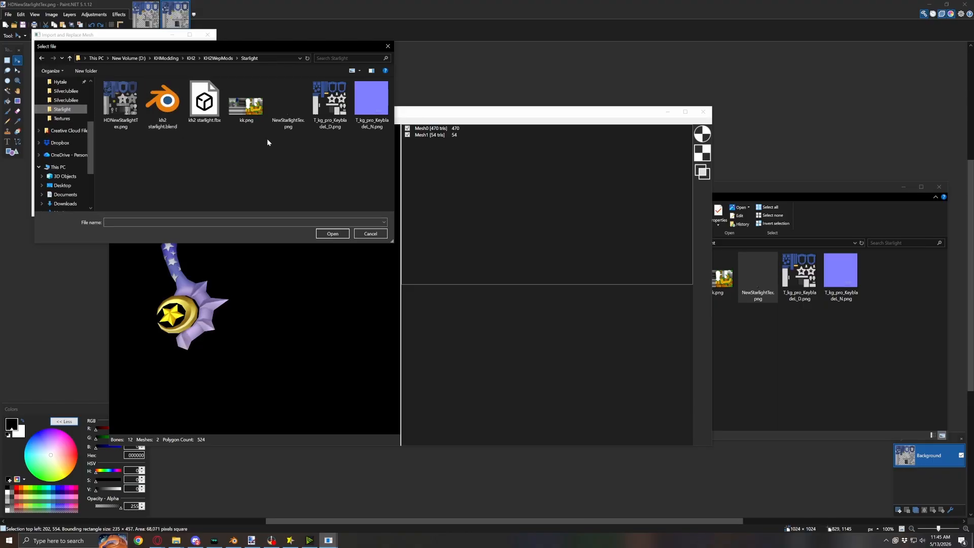
click(204, 104)
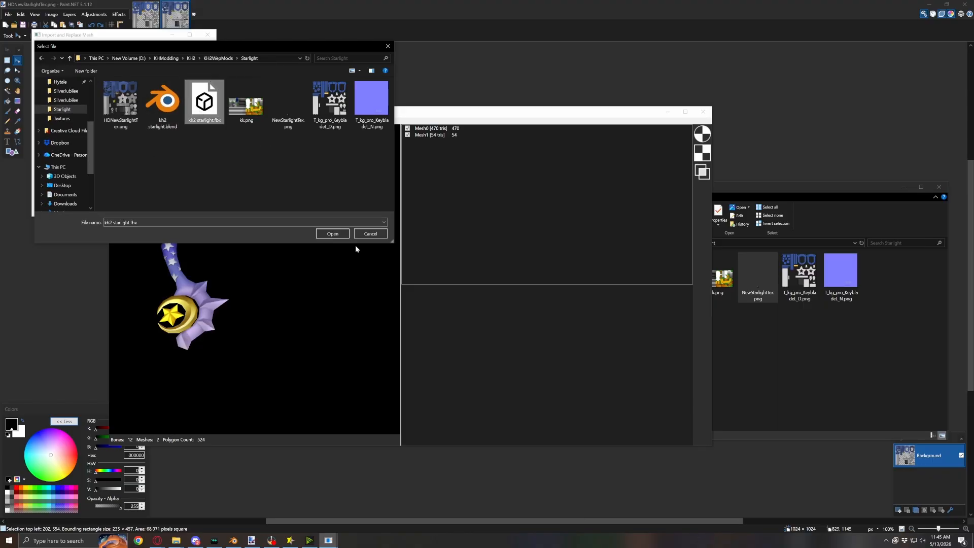
click(333, 233)
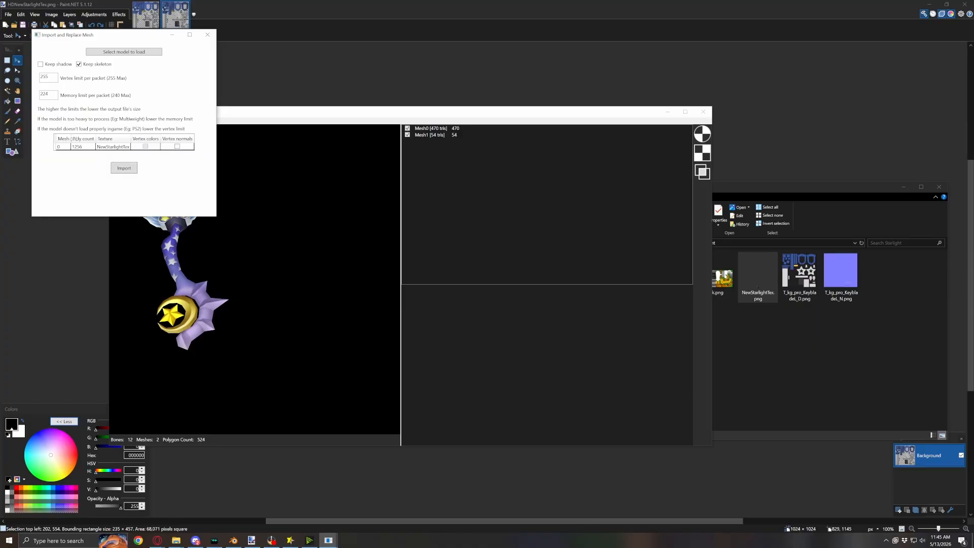
click(128, 172)
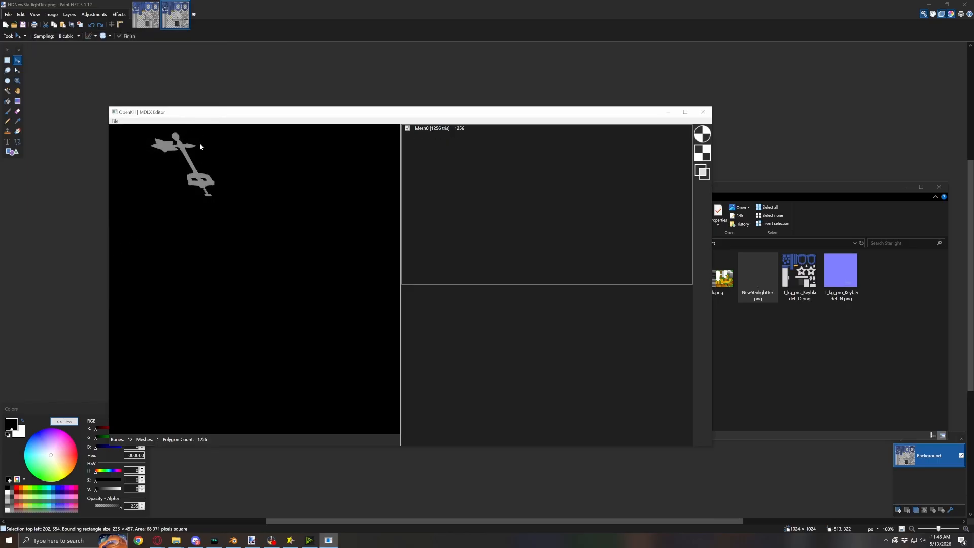
Inspect and save the imported keyblade model, and open the Save As dialog in the Starlight folder
drag(199, 144, 241, 200)
drag(255, 357, 324, 292)
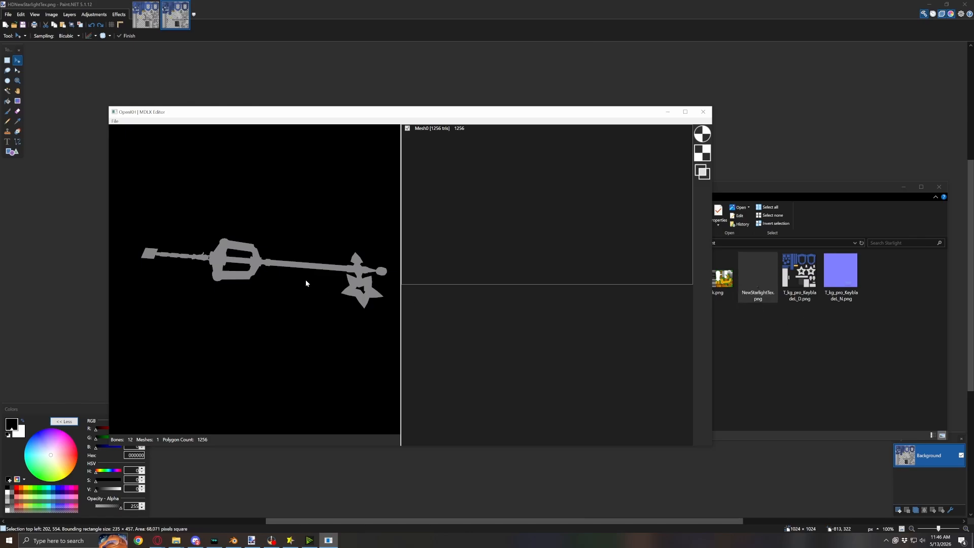
drag(306, 283, 286, 292)
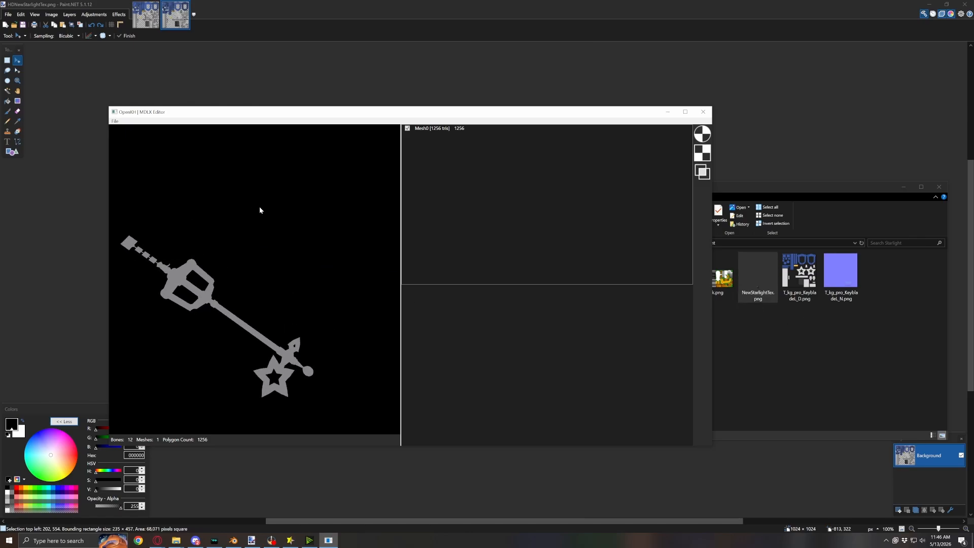
drag(318, 198, 177, 251)
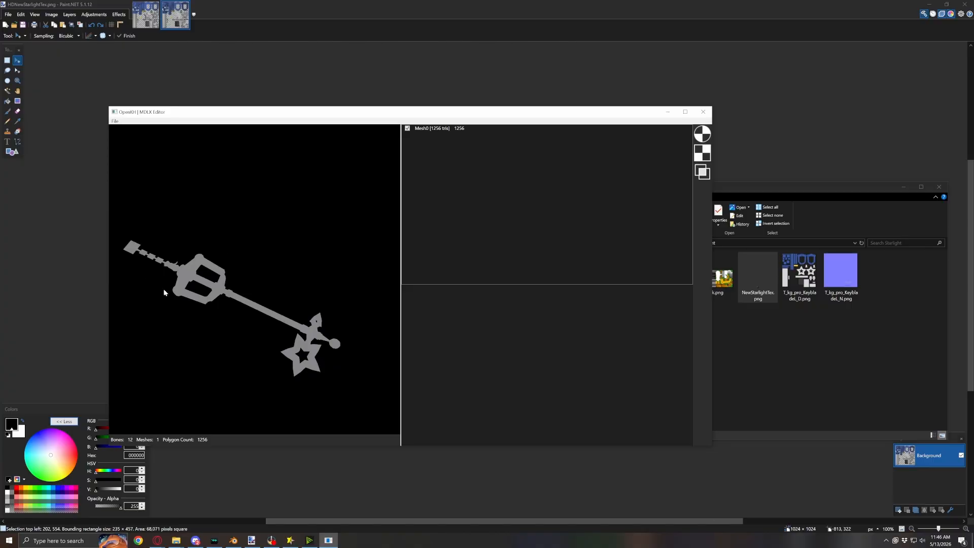
click(114, 121)
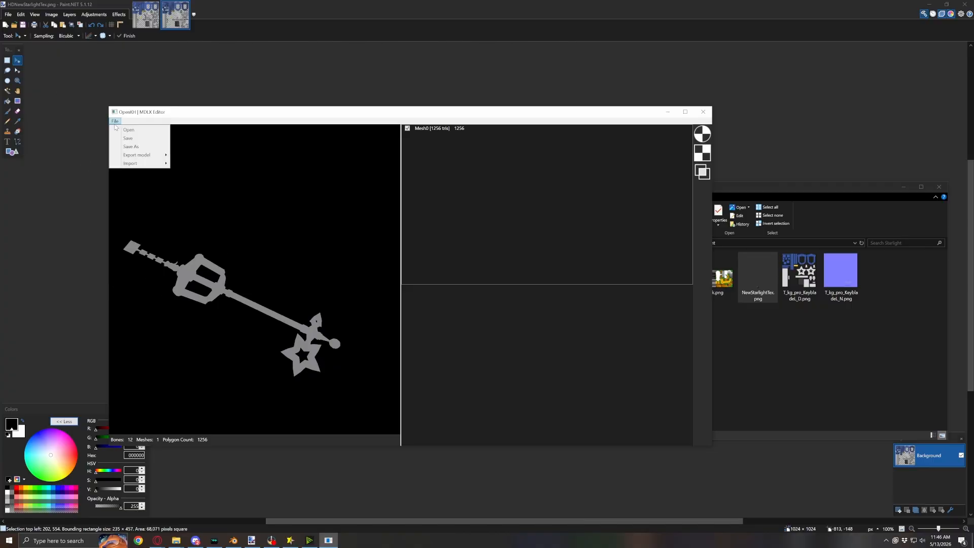
click(130, 140)
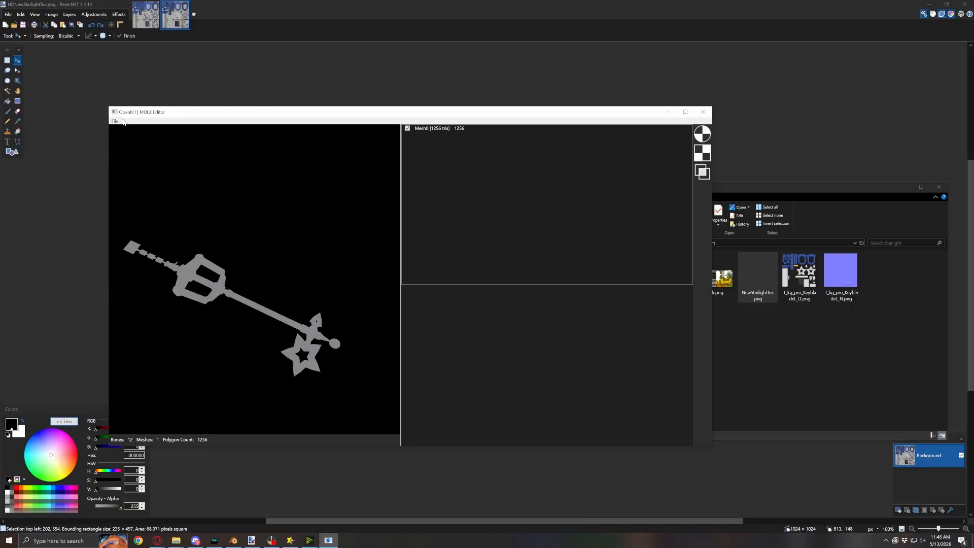
click(121, 122)
click(137, 147)
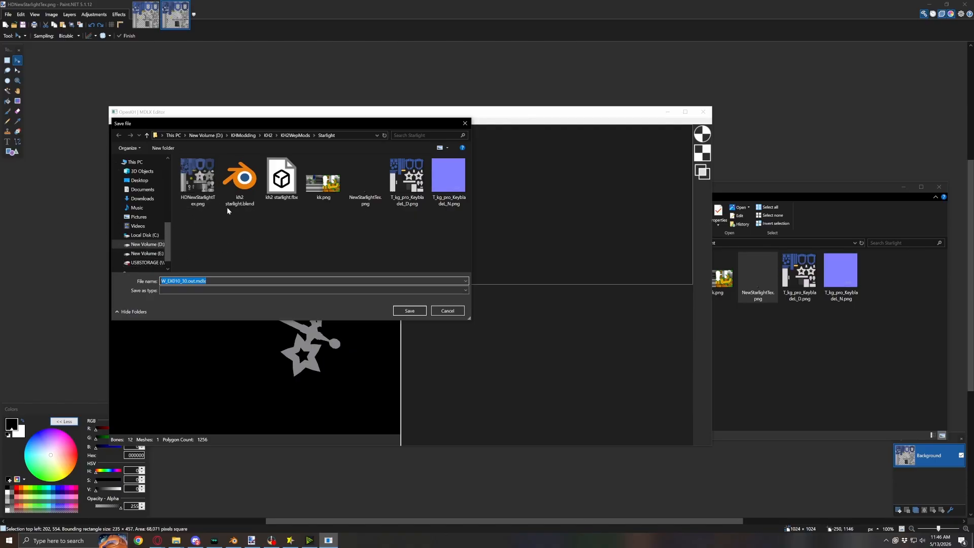
right_click(231, 244)
click(213, 224)
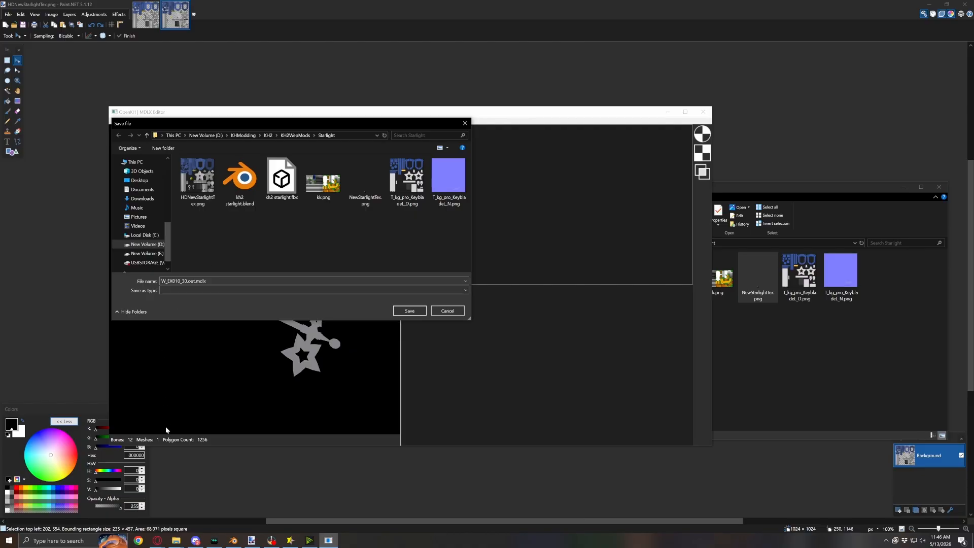
Find and launch GitHub Desktop, and open the form for creating a new repository
click(85, 536)
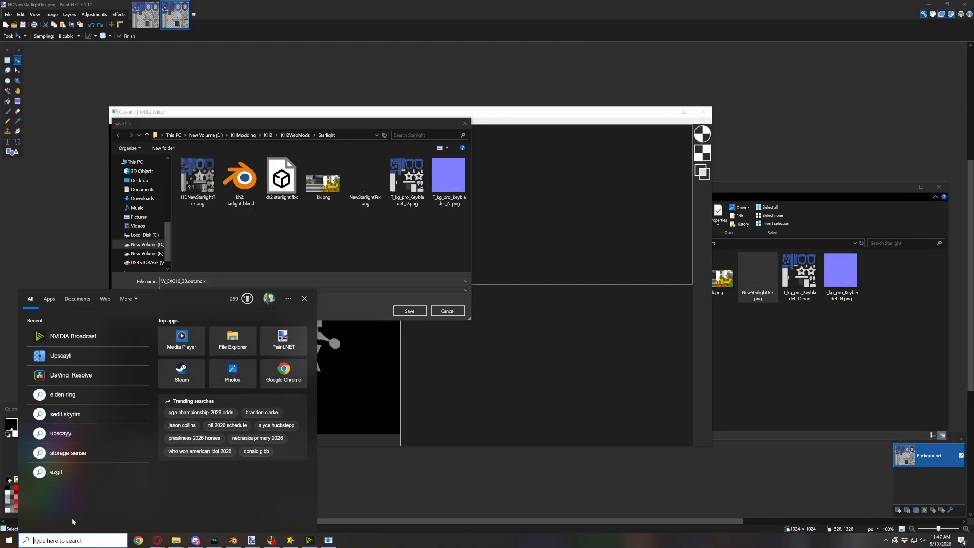
text(git)
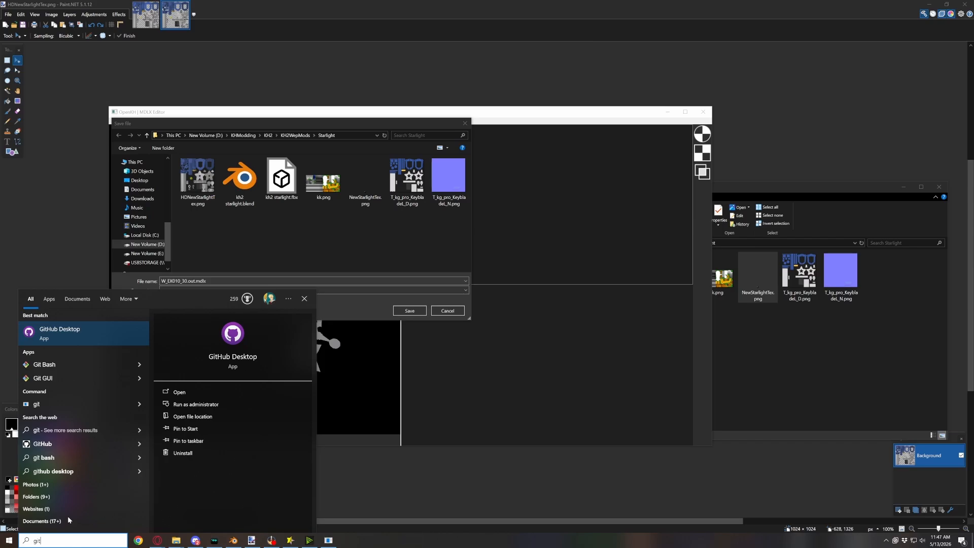
click(85, 339)
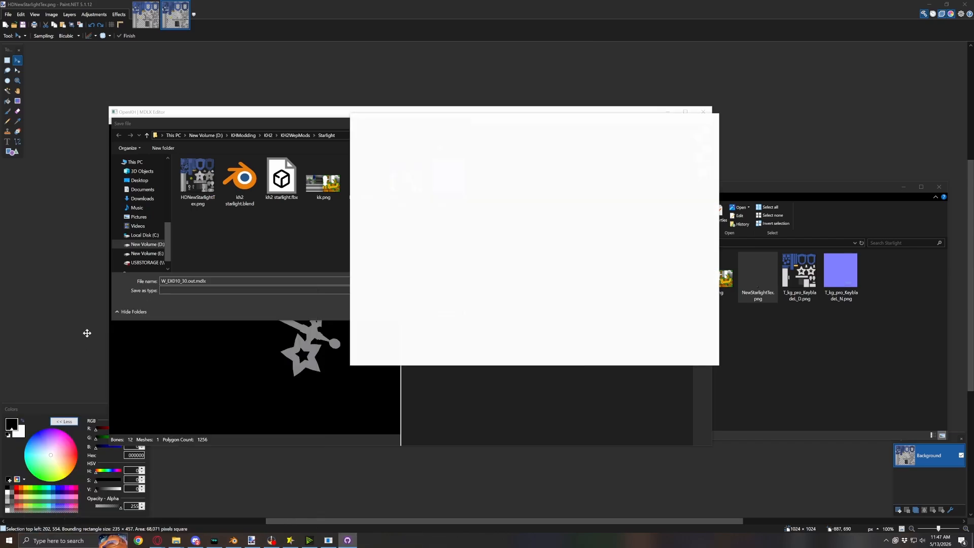
drag(508, 119, 323, 131)
click(215, 153)
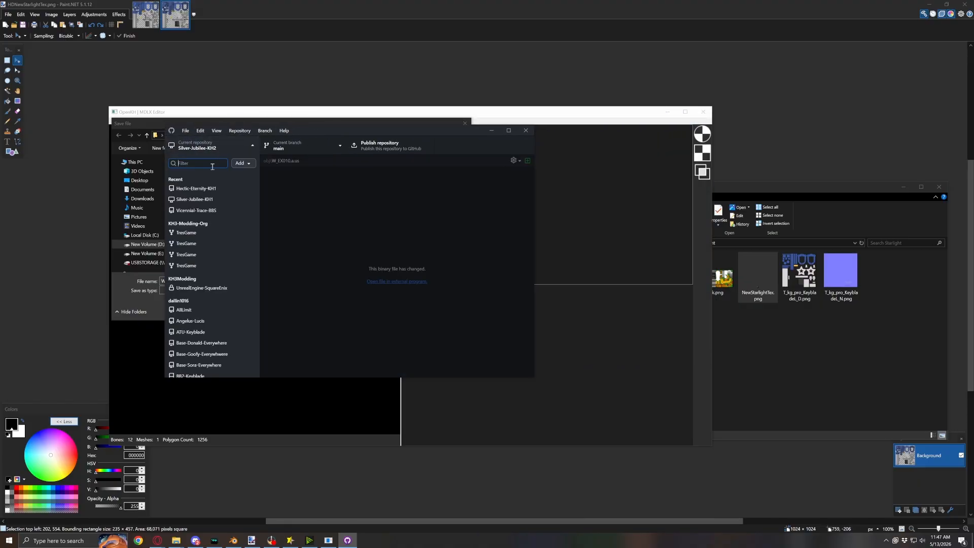
click(246, 163)
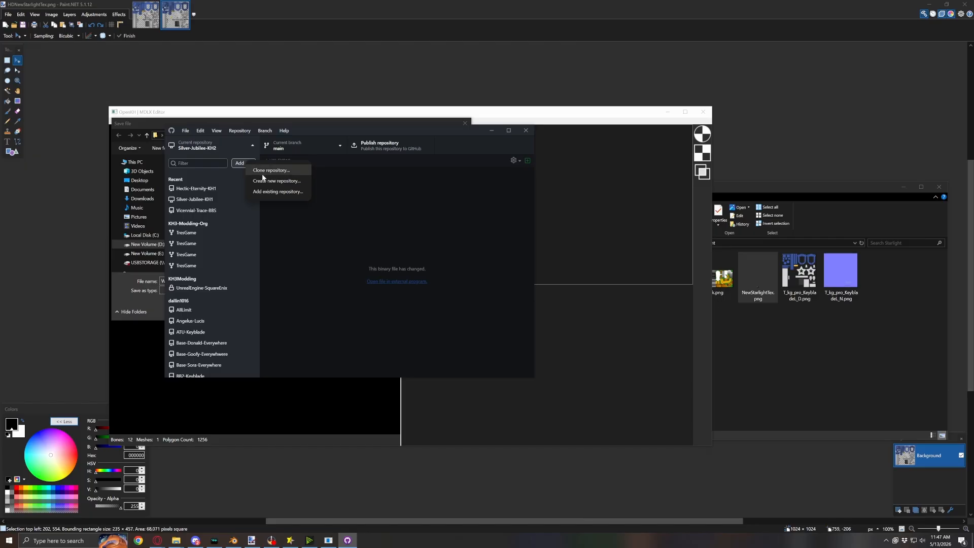
click(274, 180)
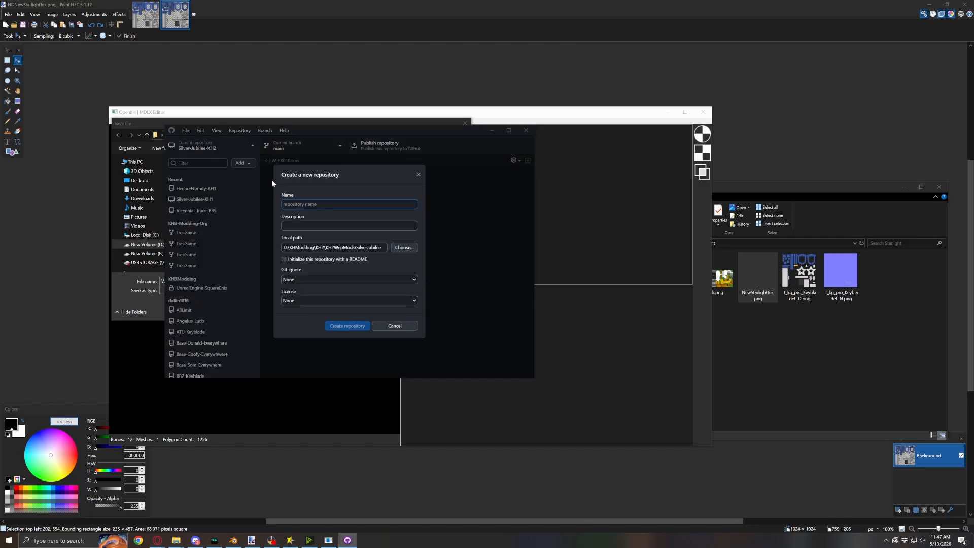
Set the new repository's local path to the Starlight folder inside KH2WepMods
click(405, 247)
click(203, 143)
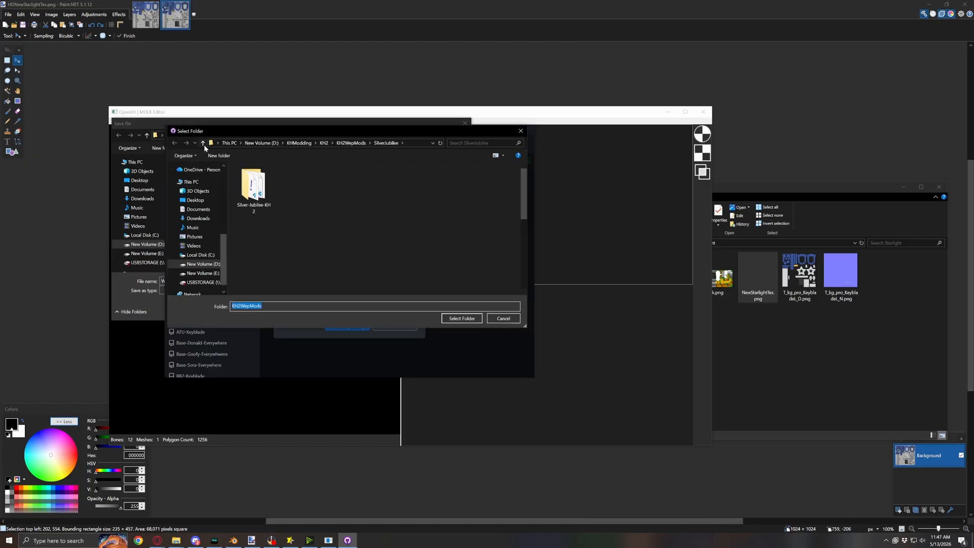
scroll(278, 234, down, 5)
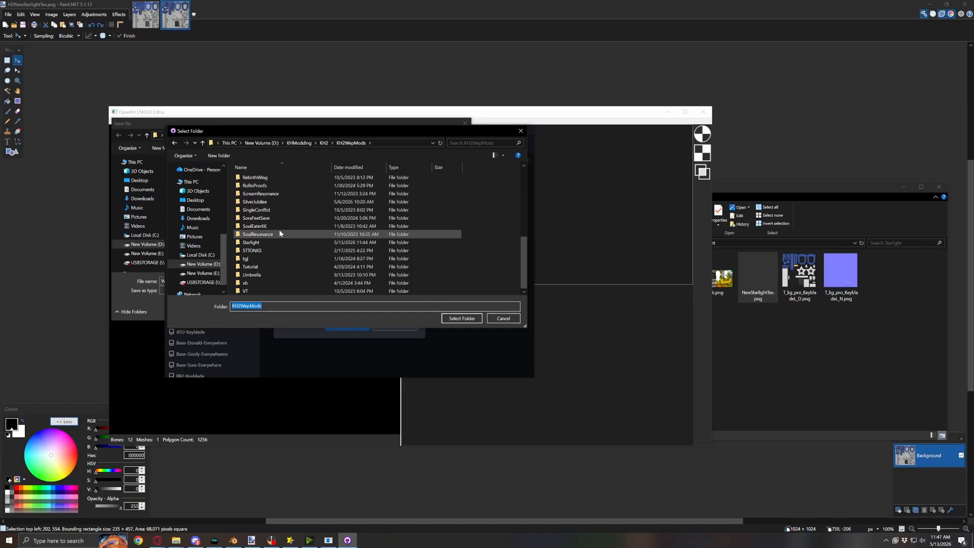
double_click(263, 243)
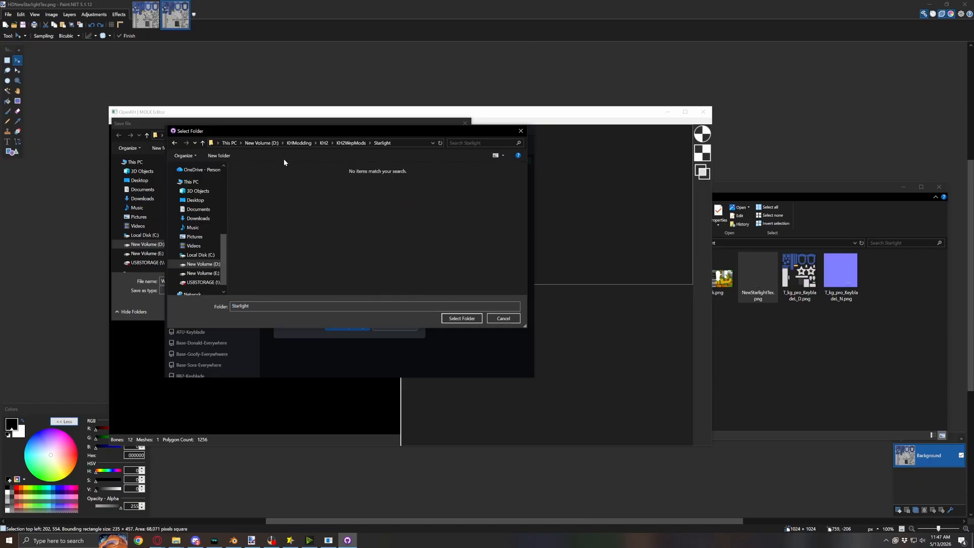
click(461, 318)
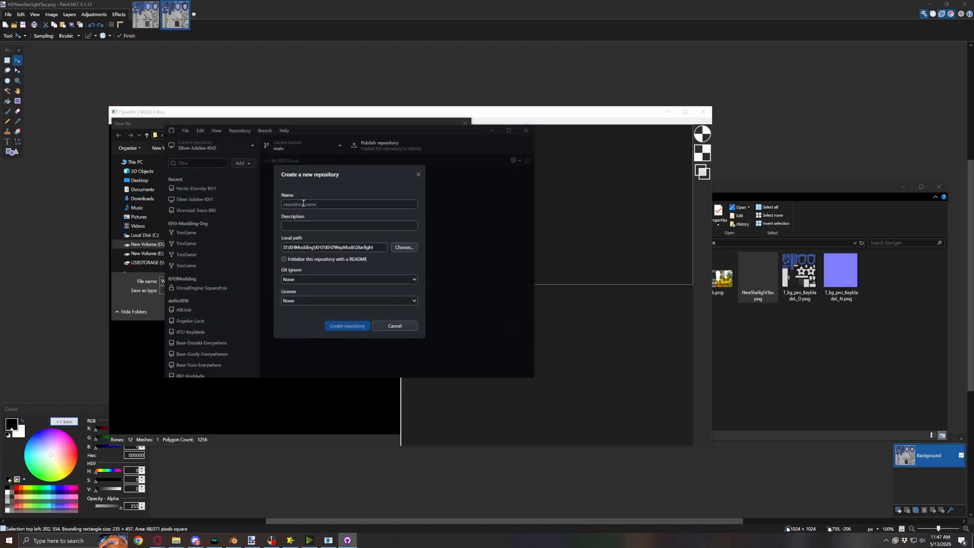
Name the repository Starlight-KH2 and create it
click(306, 203)
text(Sta)
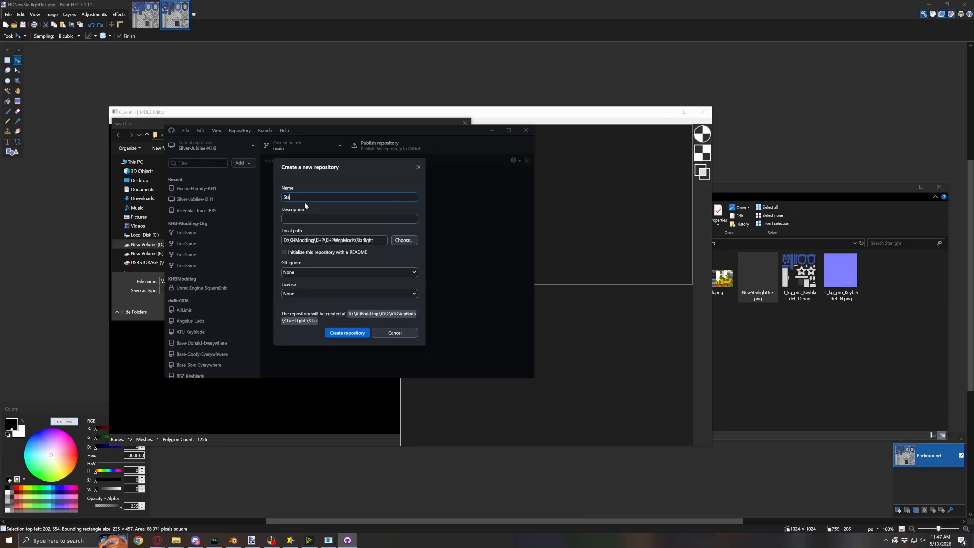
text(rlight-KH2)
key(BackSpace)
key(BackSpace)
text(0)
key(BackSpace)
text(-)
click(359, 335)
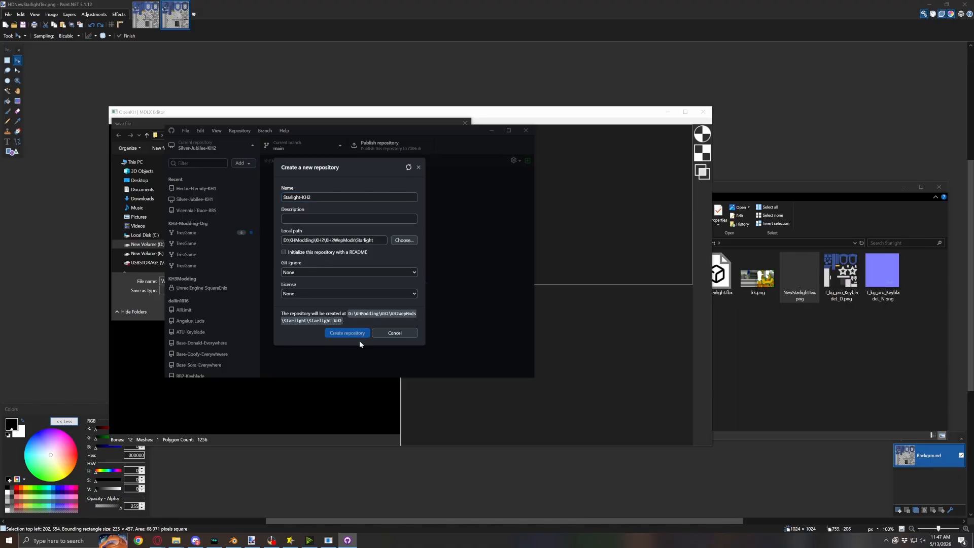
Return to the MDLX Editor's save dialog, create a folder named obj inside the Starlight-KH2 repository folder, and open it
click(753, 187)
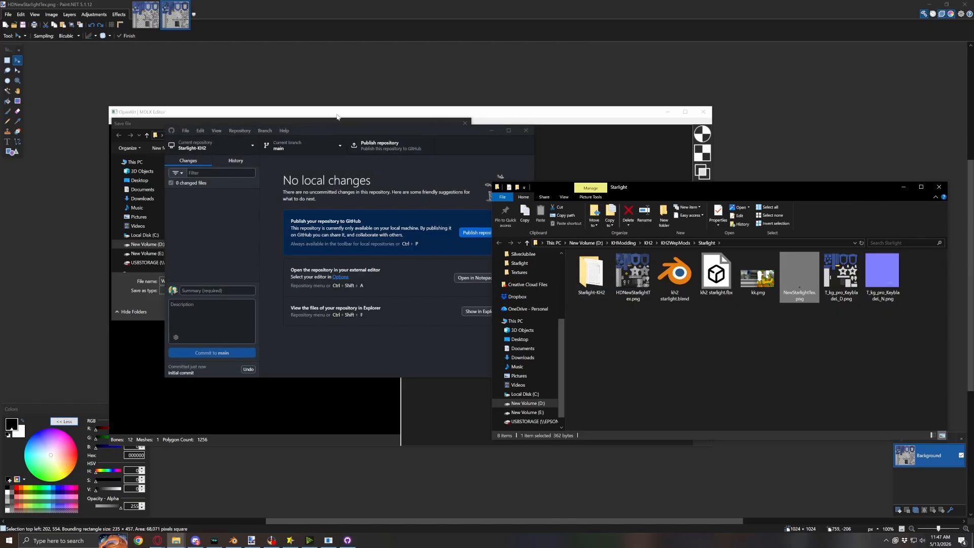
click(315, 115)
double_click(197, 181)
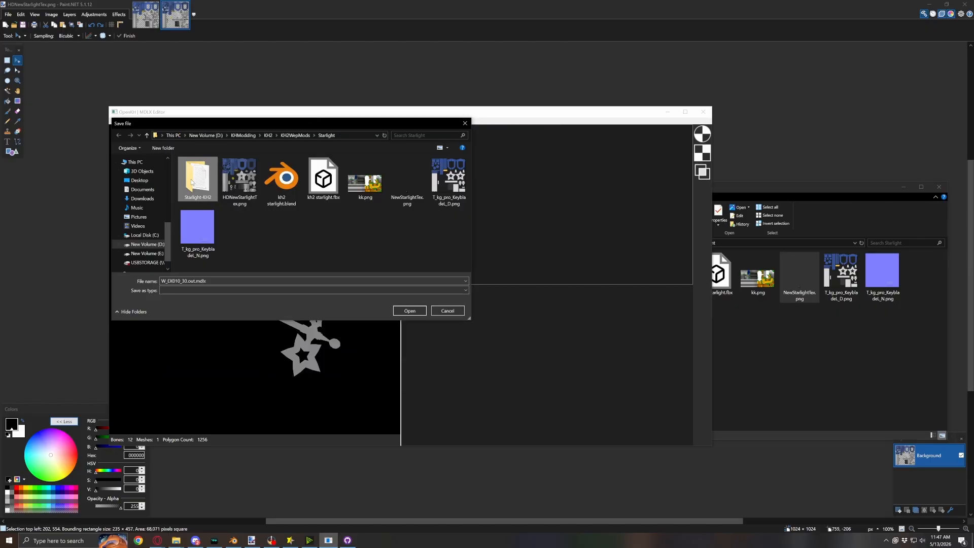
right_click(238, 241)
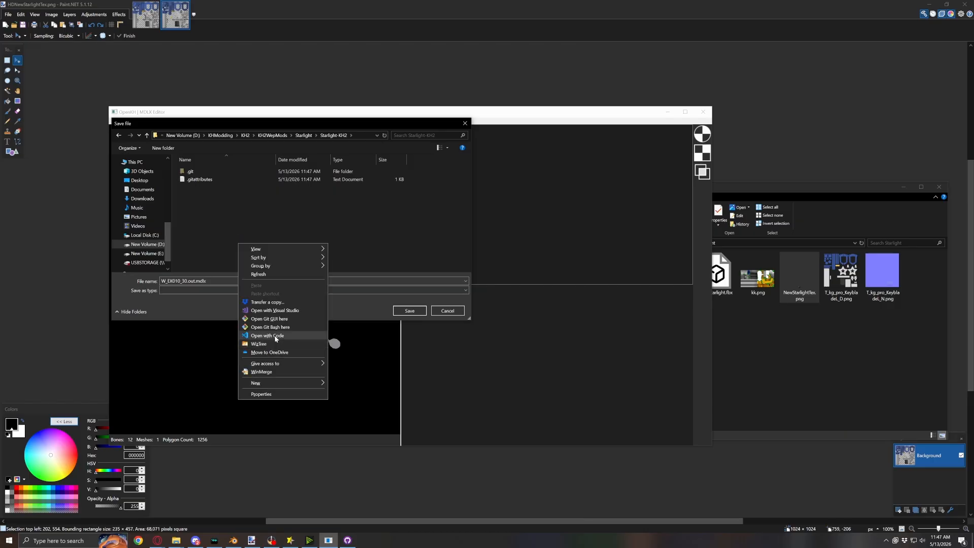
mouse_move(291, 385)
click(355, 386)
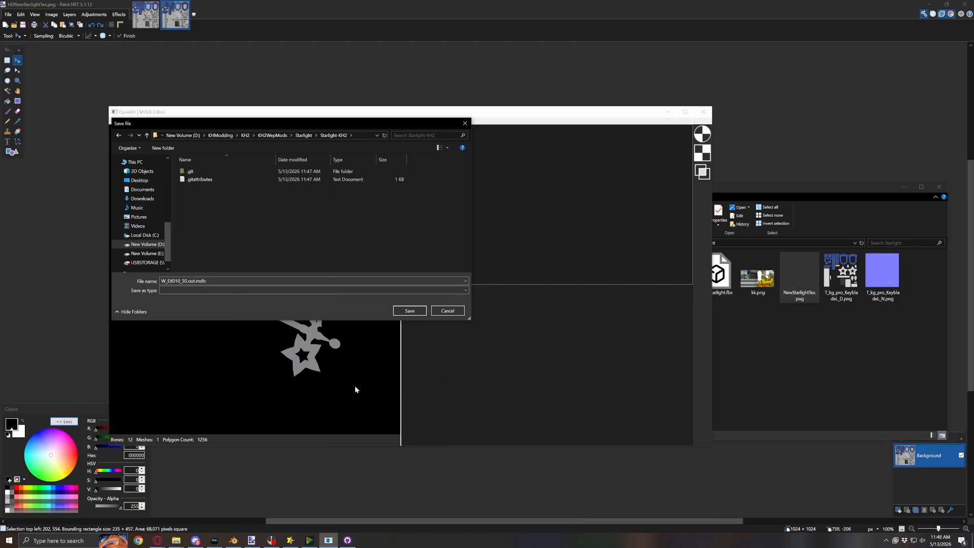
text(obj)
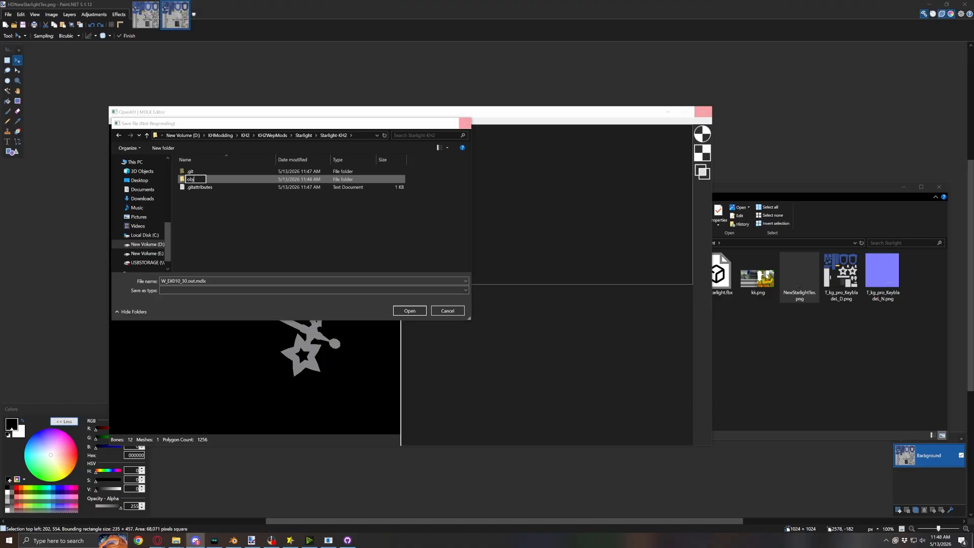
double_click(206, 179)
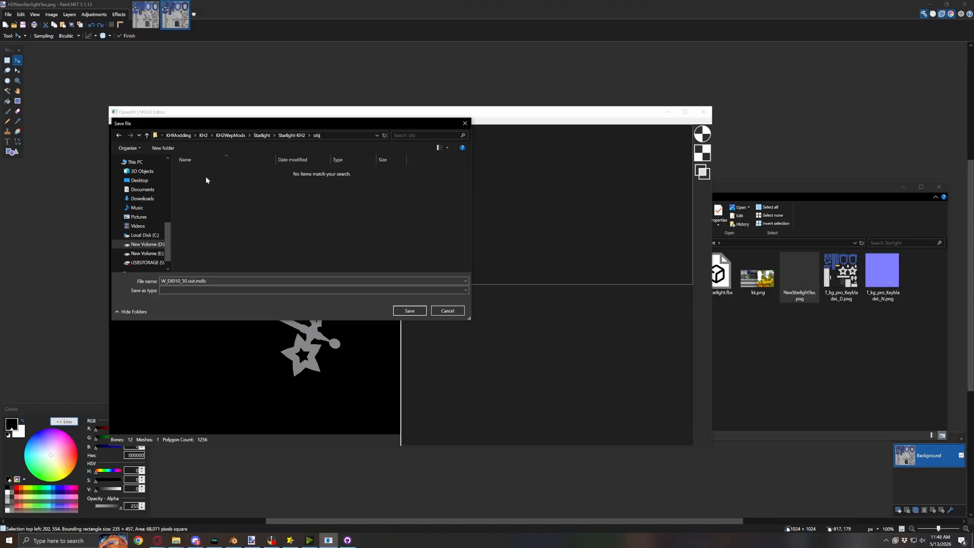
Remove the .out part from the file name and save the model as W_EX010_30.mdlx in the obj folder
click(162, 280)
drag(167, 281, 175, 282)
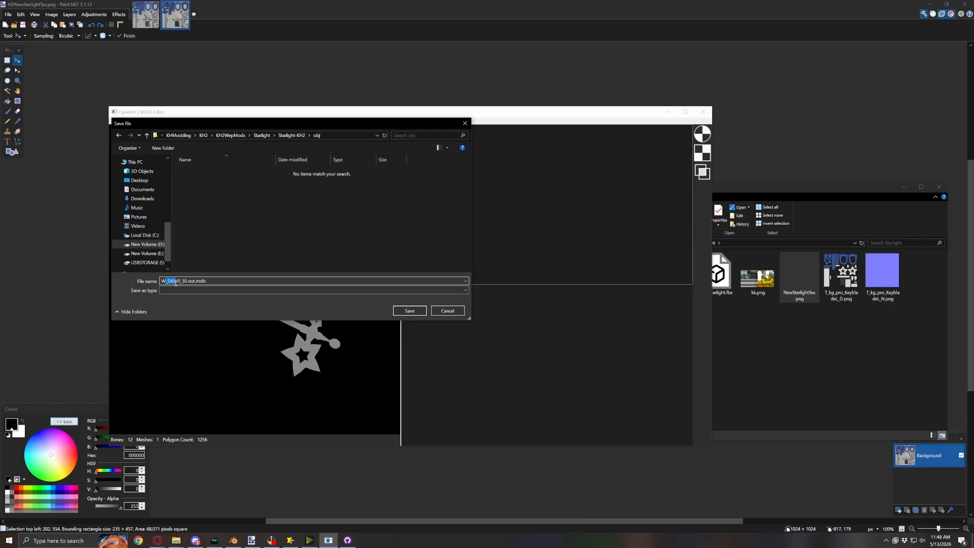
double_click(190, 282)
key(BackSpace)
key(BackSpace)
click(409, 310)
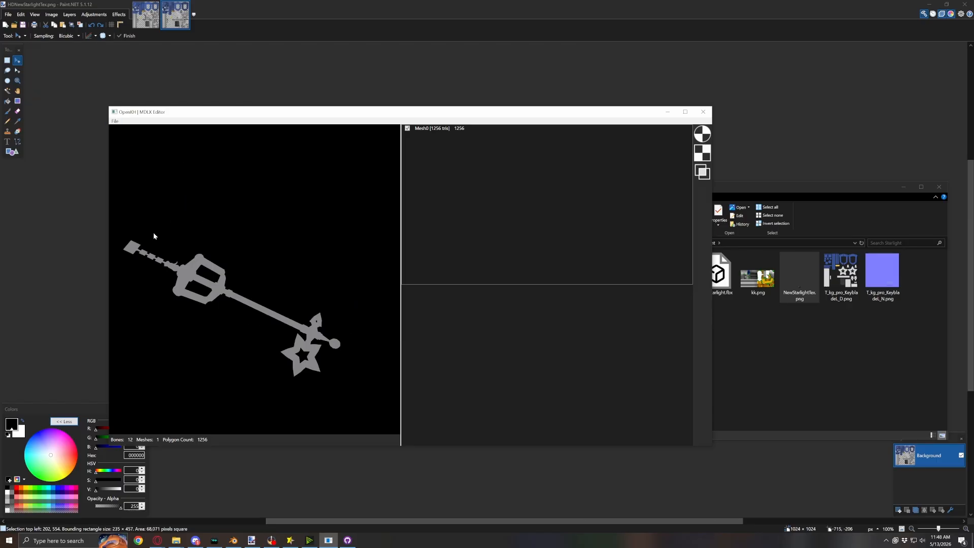
Save a copy of the keyblade model as W_EX010_30_NM.mdlx in the obj folder
click(117, 121)
click(134, 147)
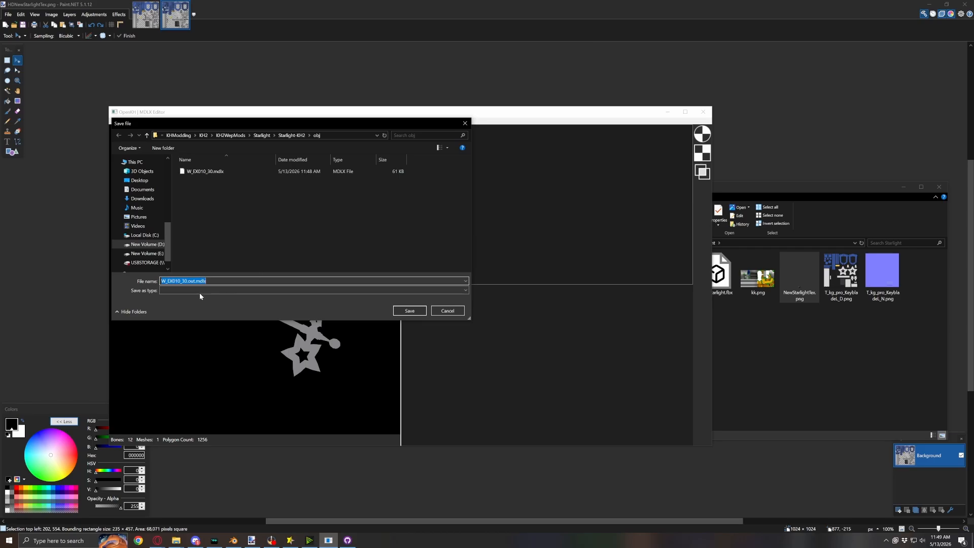
click(213, 171)
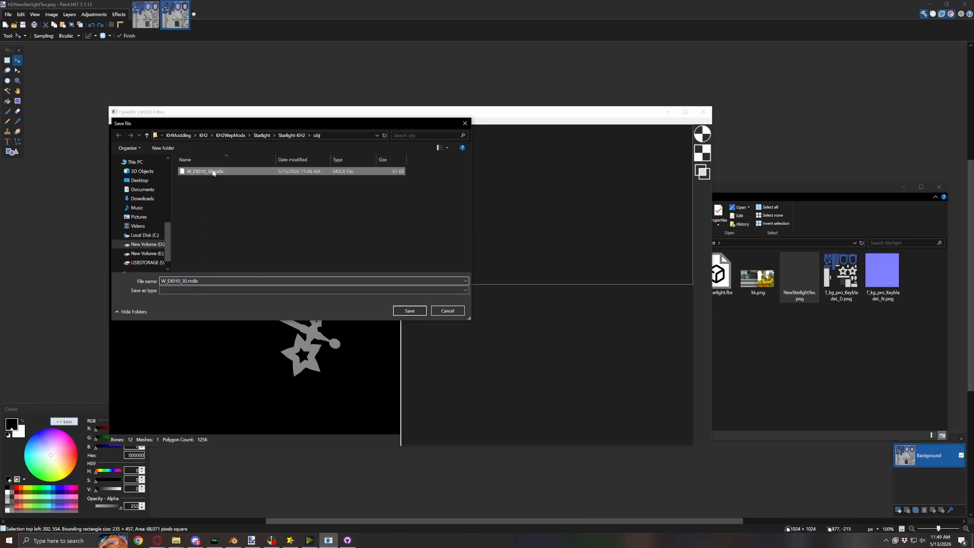
click(187, 281)
click(187, 280)
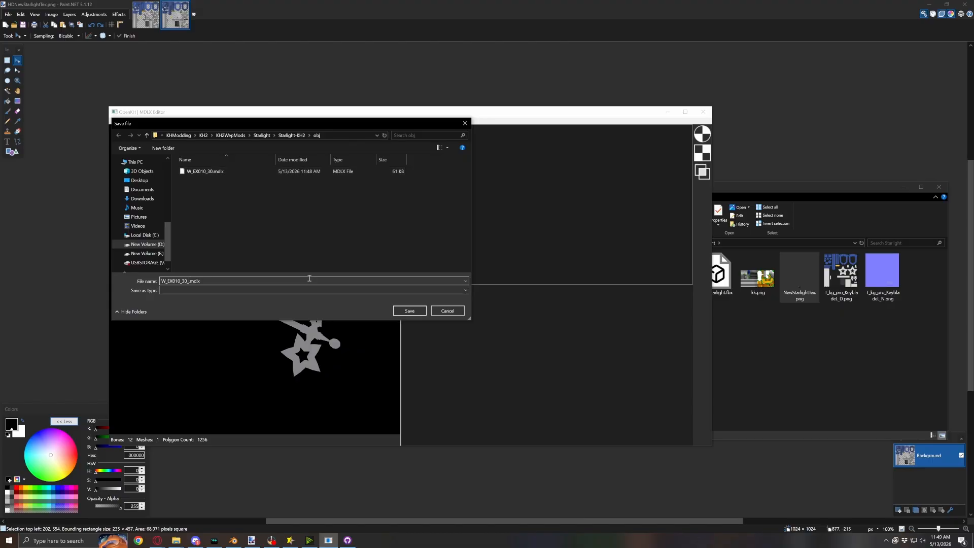
key(Return)
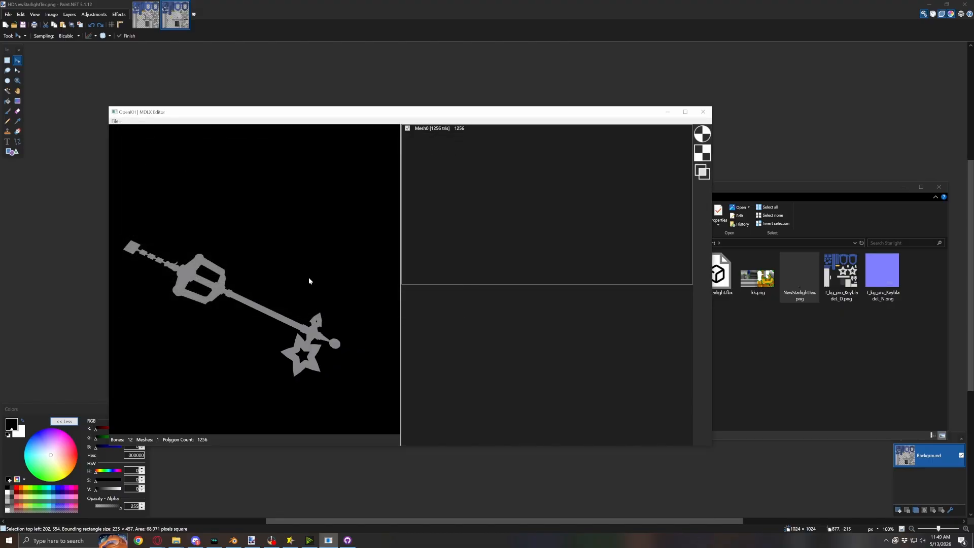
Save another copy of the keyblade model as W_EX010_30_TR.mdlx in the obj folder
click(116, 122)
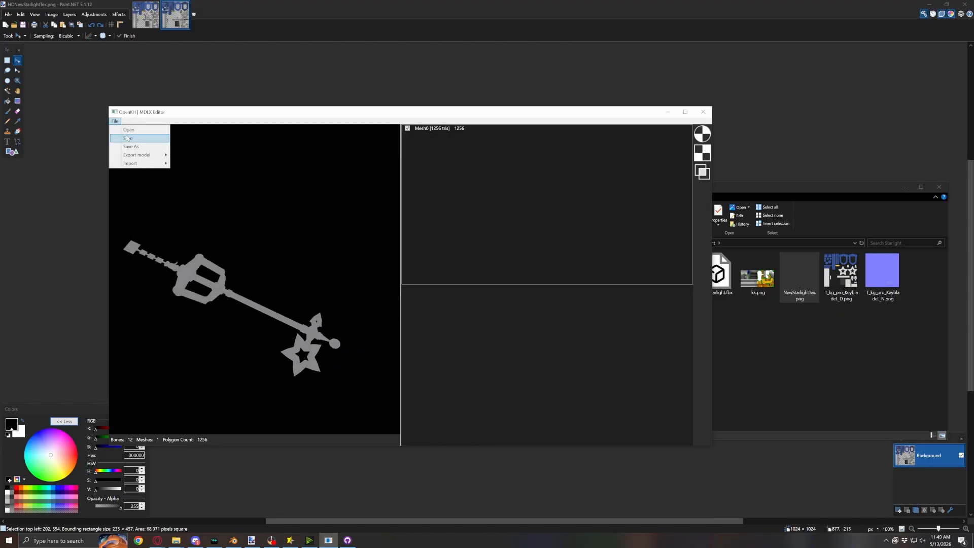
click(130, 144)
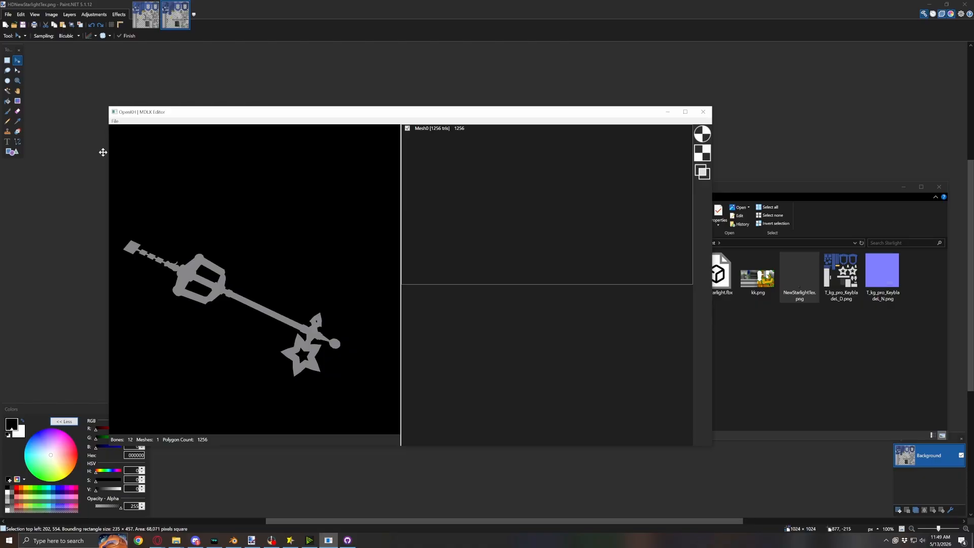
click(115, 121)
click(132, 147)
click(209, 179)
click(195, 281)
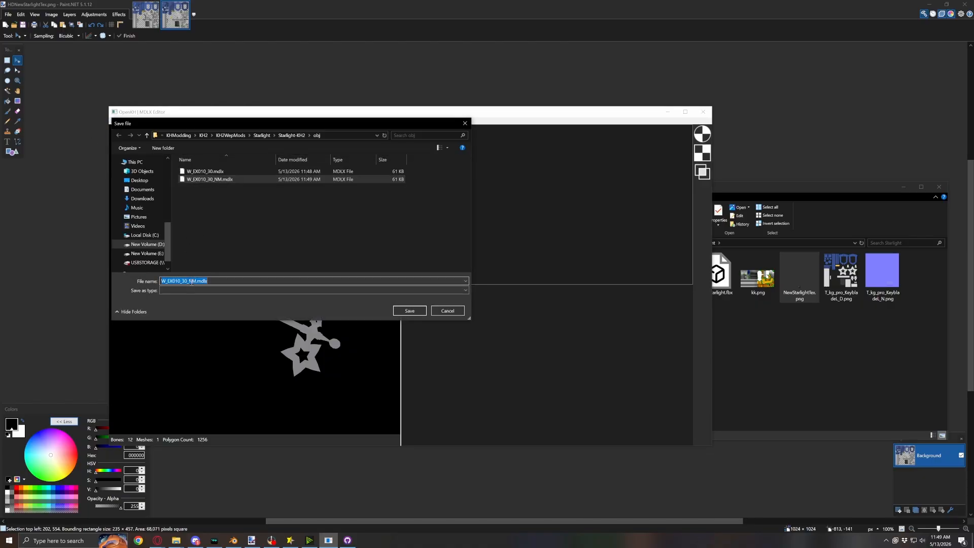
click(196, 280)
key(BackSpace)
key(BackSpace)
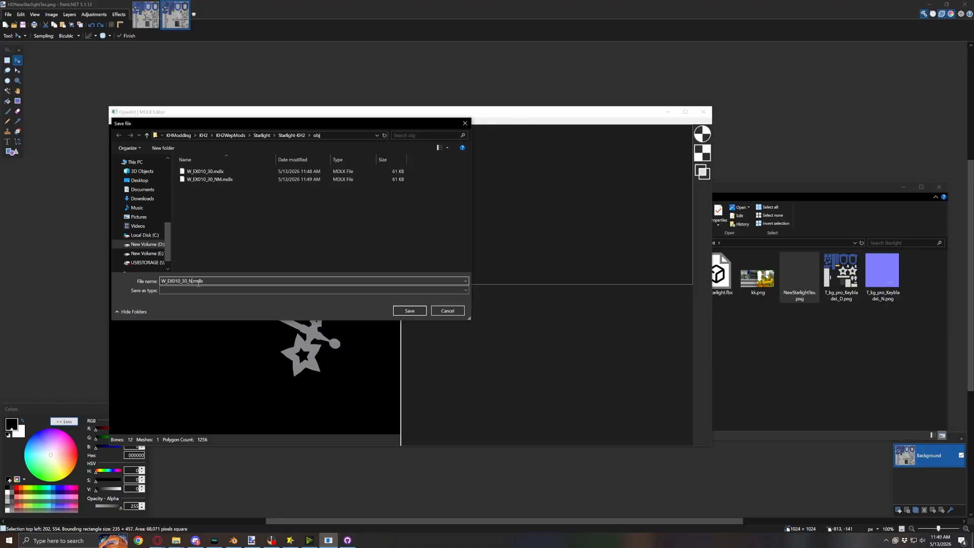
text(TR)
key(Return)
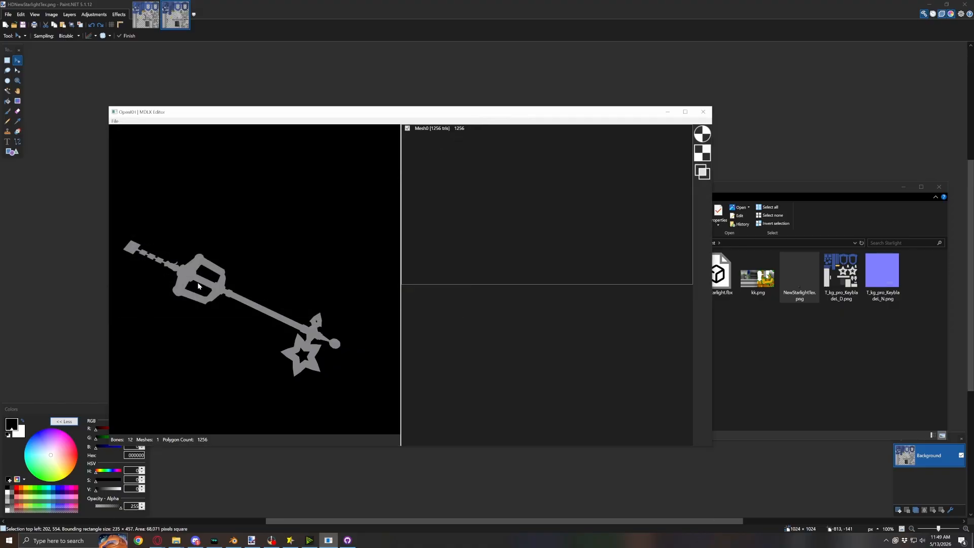
Save a further copy of the keyblade model as W_EX010_30_WI.mdlx in the obj folder
click(115, 121)
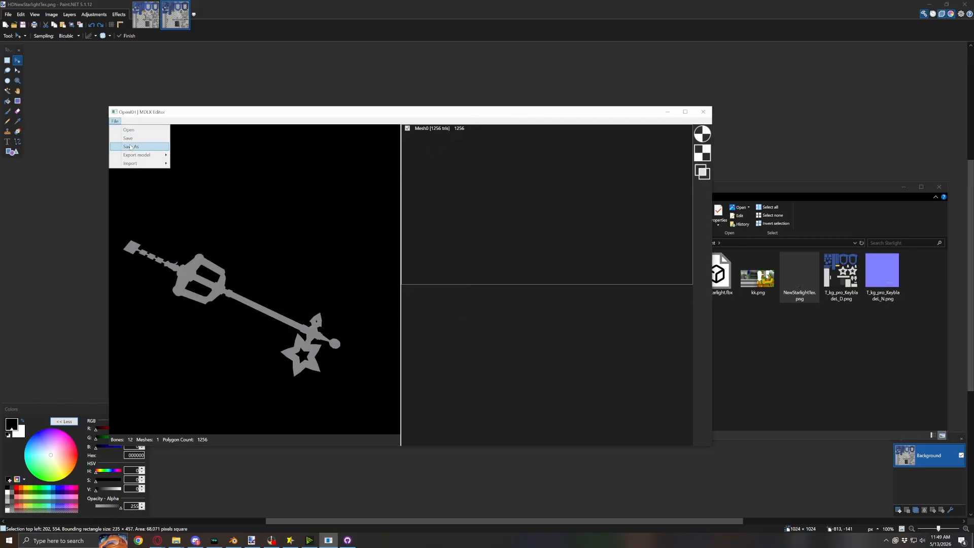
click(142, 149)
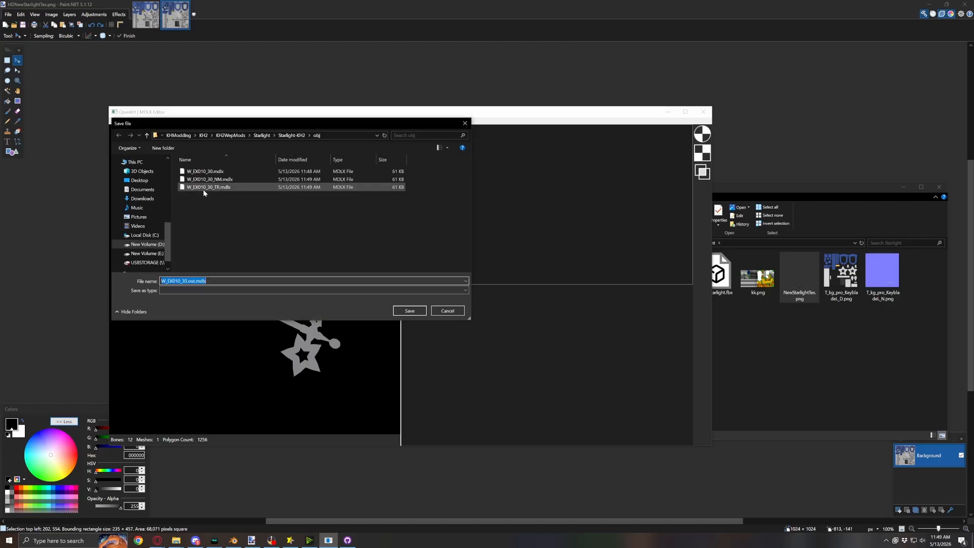
click(203, 187)
click(193, 282)
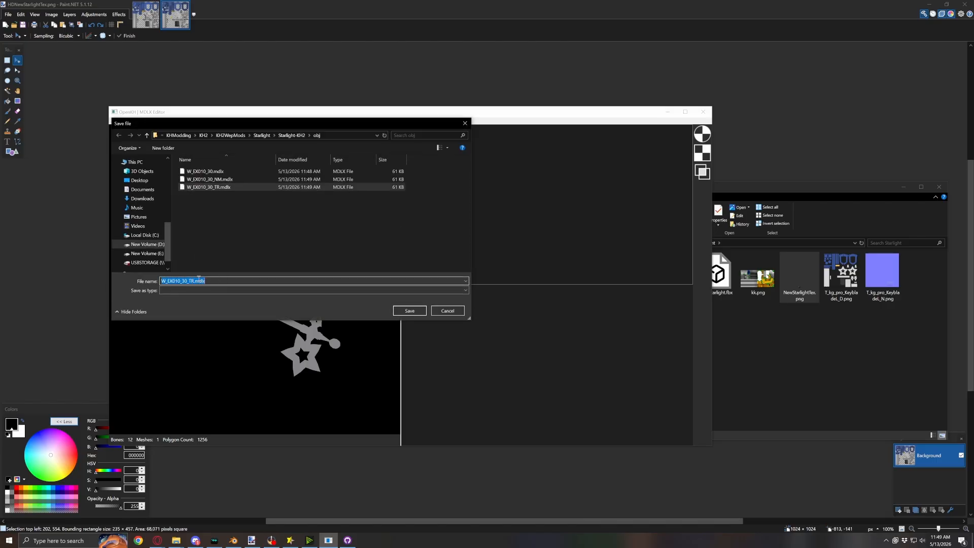
click(193, 283)
key(Delete)
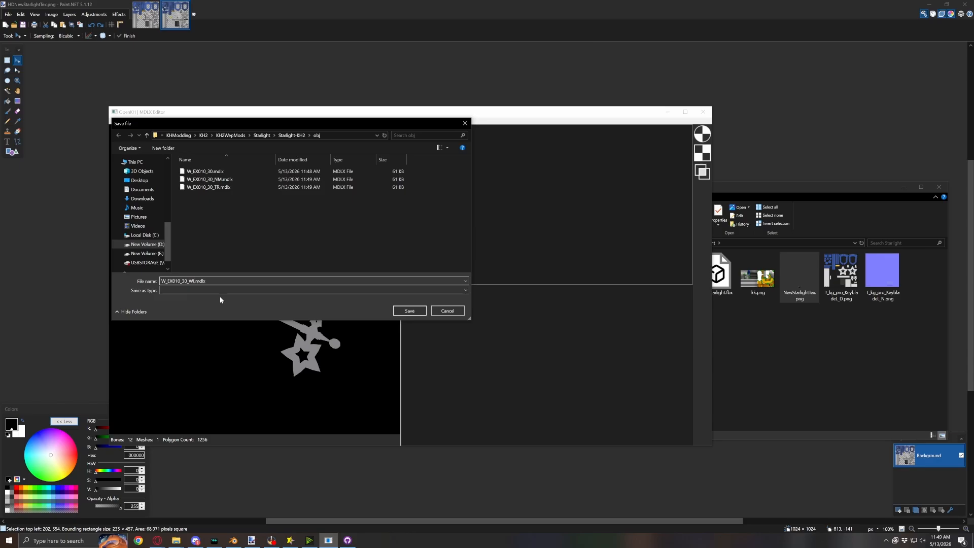
click(409, 311)
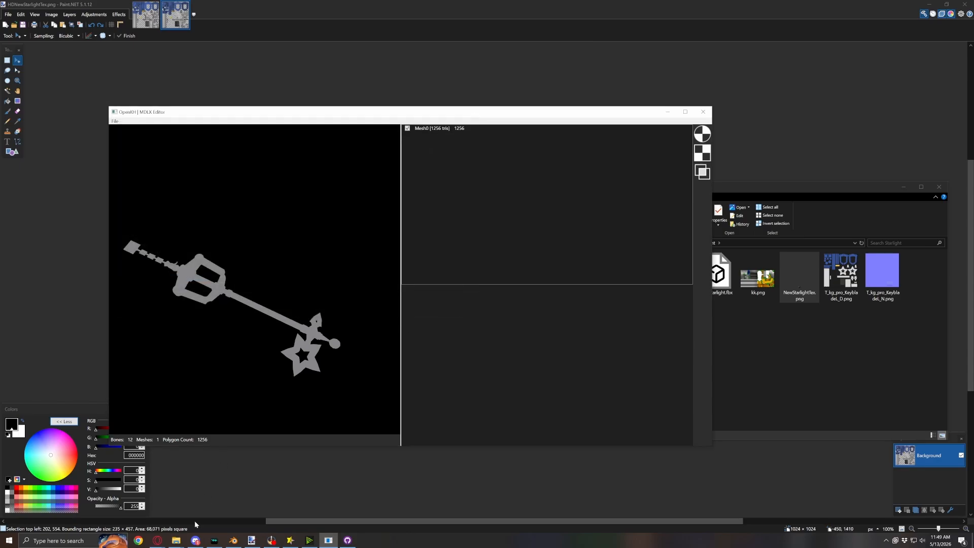
Check the saved MDLX files in the repository's obj folder in File Explorer, then go back up to Starlight-KH2
click(176, 541)
click(188, 515)
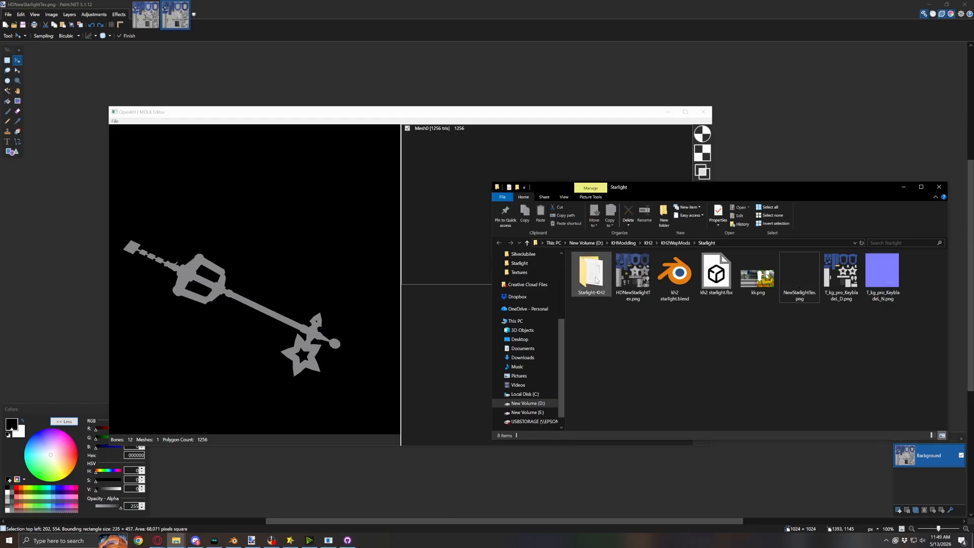
double_click(593, 275)
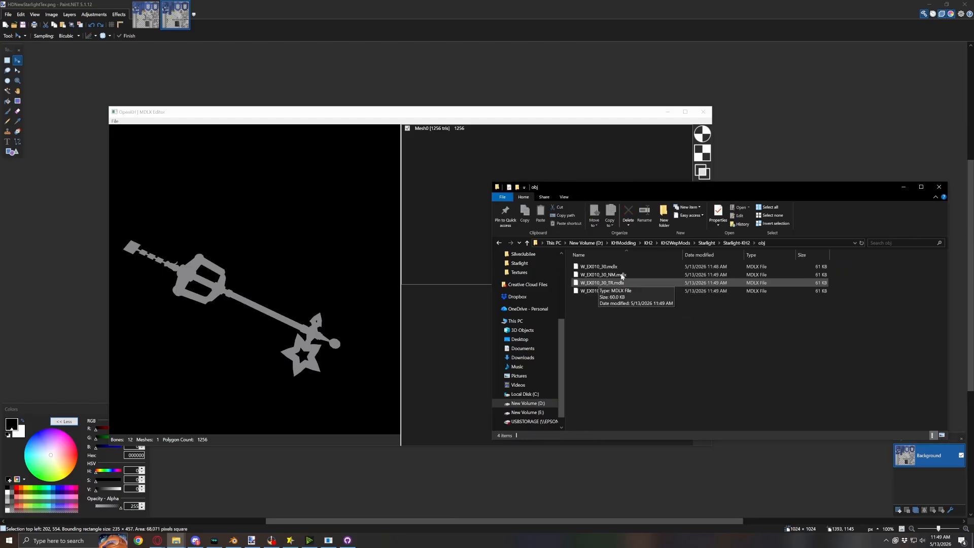
click(527, 243)
Switch to the File Explorer window showing the extracted kh2 game data and open its remastered\obj folder
click(175, 542)
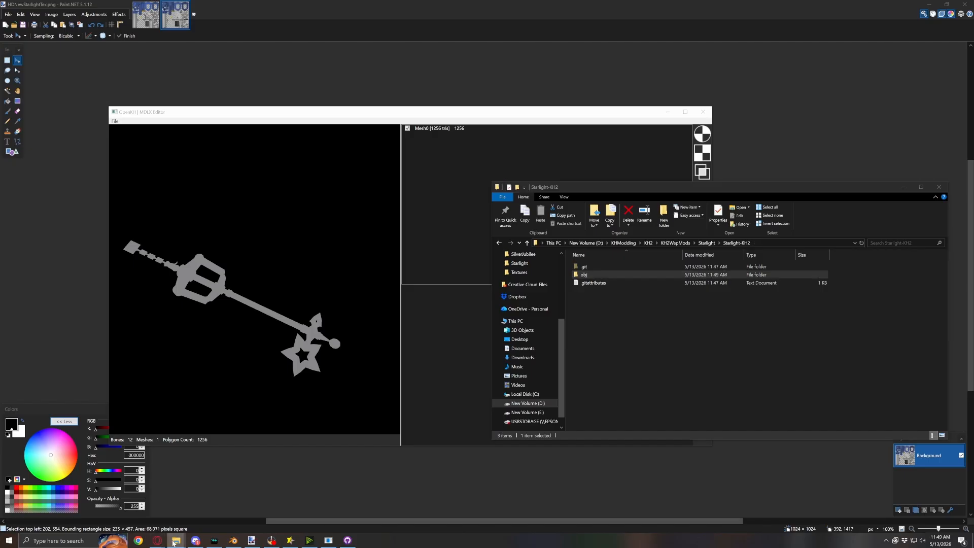
click(286, 516)
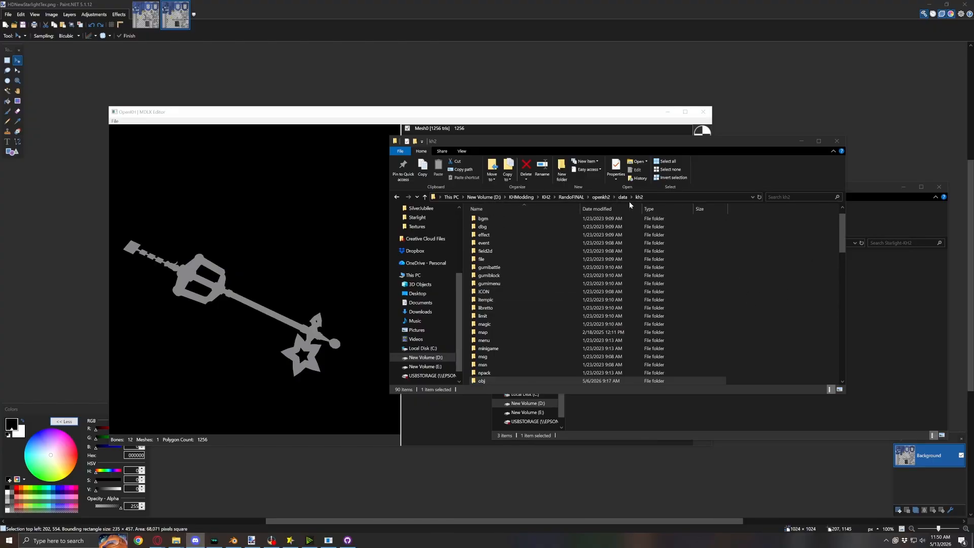
scroll(543, 315, down, 3)
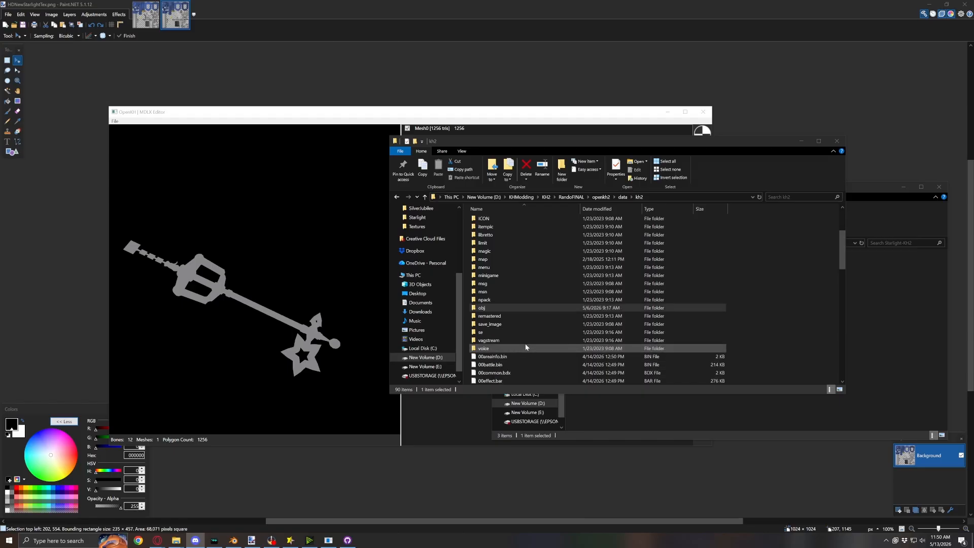
double_click(494, 316)
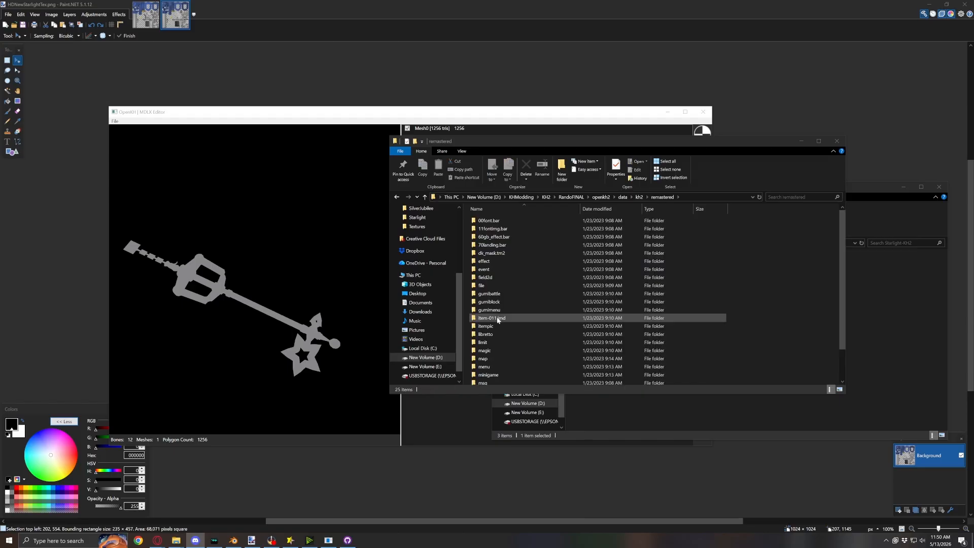
scroll(538, 294, down, 2)
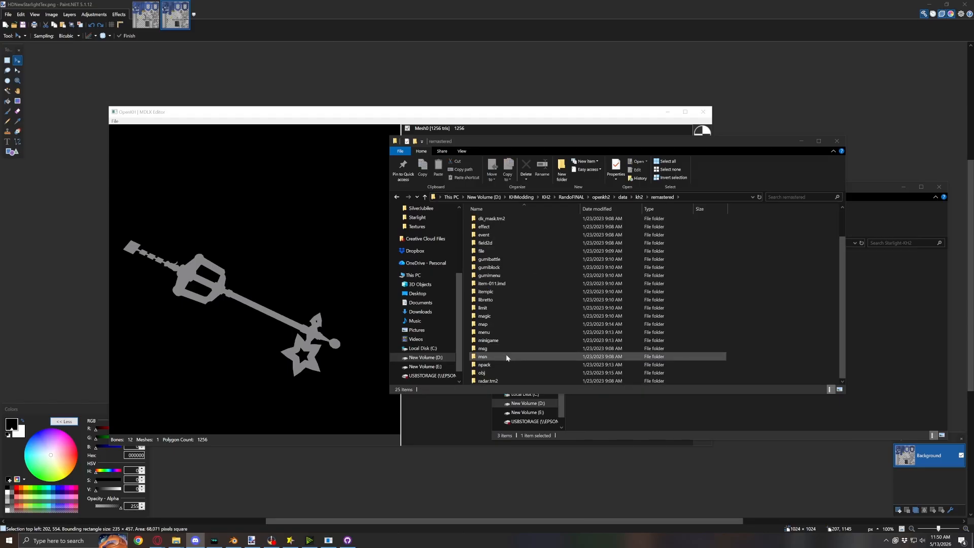
double_click(482, 373)
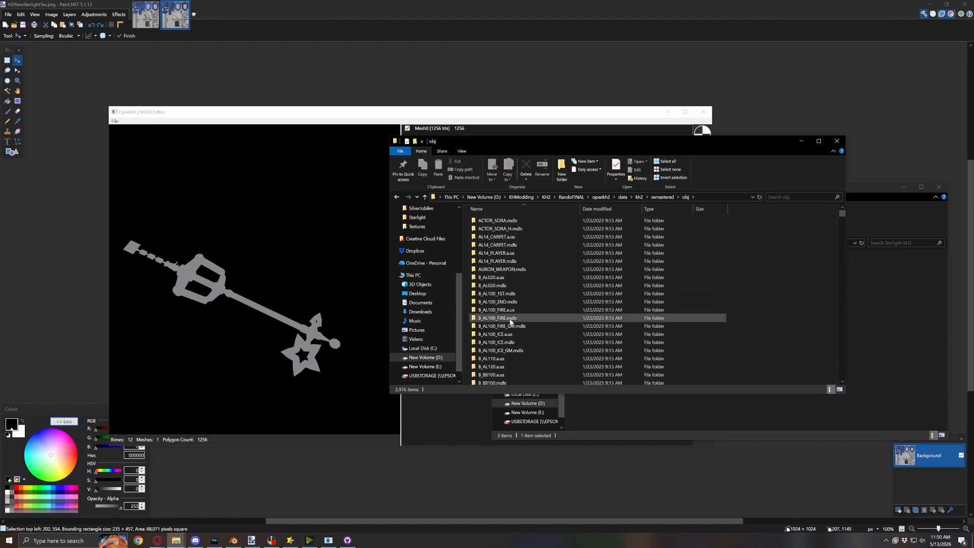
Find the W_EX010_30.mdlx folder in the extracted remastered\obj data and open it to check its texture file name
scroll(744, 230, down, 4)
drag(842, 217, 827, 346)
scroll(525, 291, up, 7)
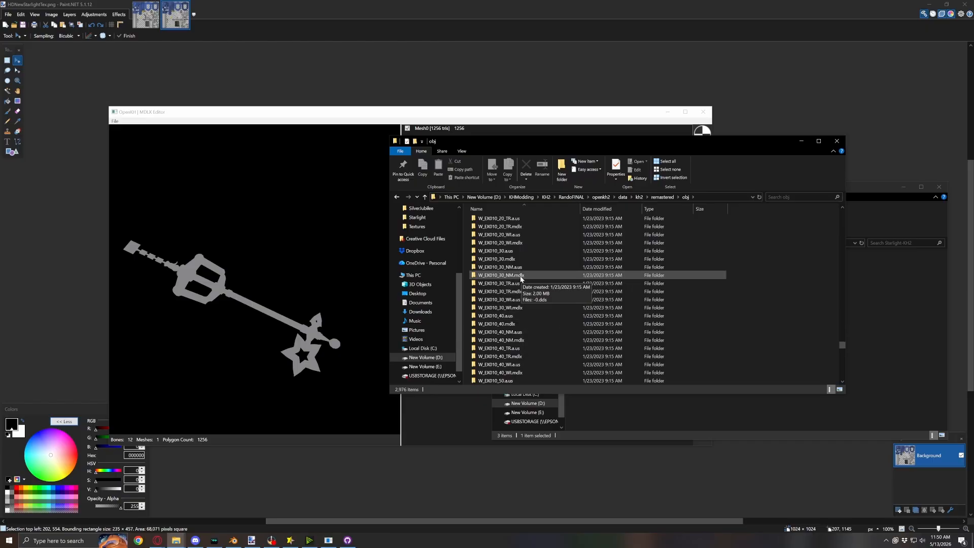
scroll(526, 289, up, 1)
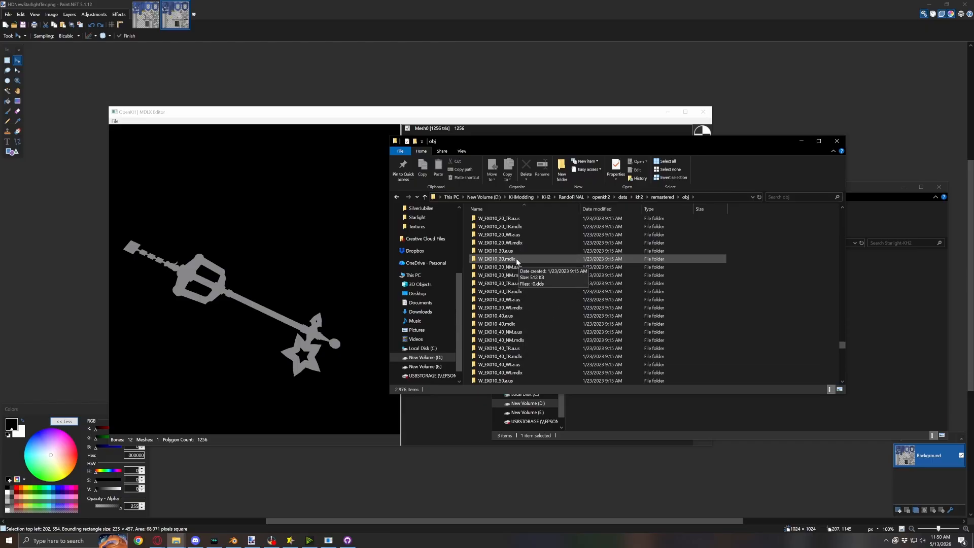
double_click(516, 258)
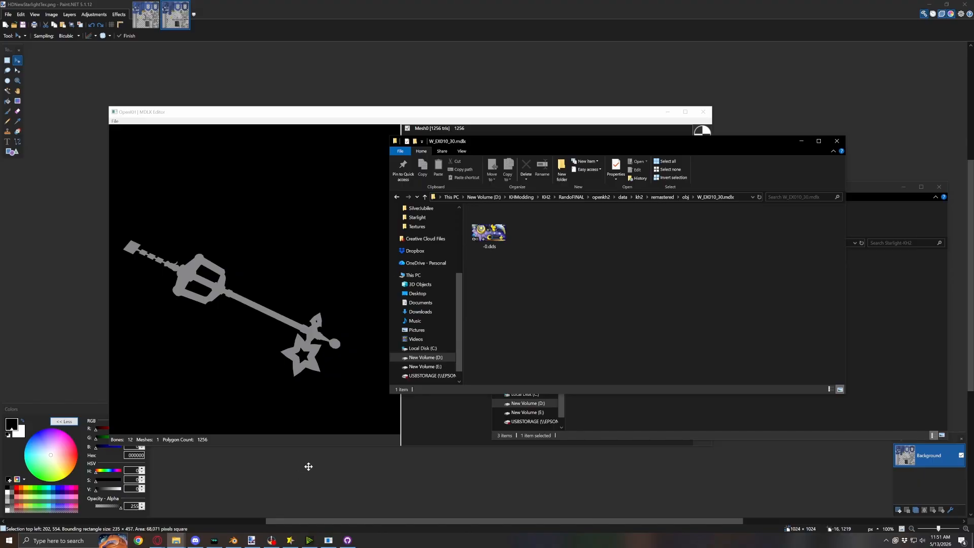
Switch to Paint.NET, start saving the HD texture under a new name and create a remastered folder in Starlight-KH2
click(251, 541)
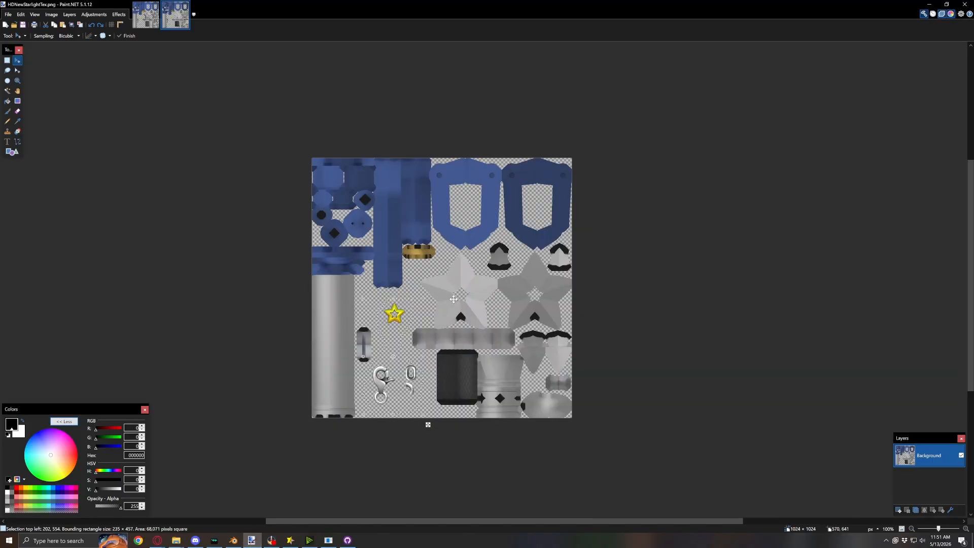
click(8, 14)
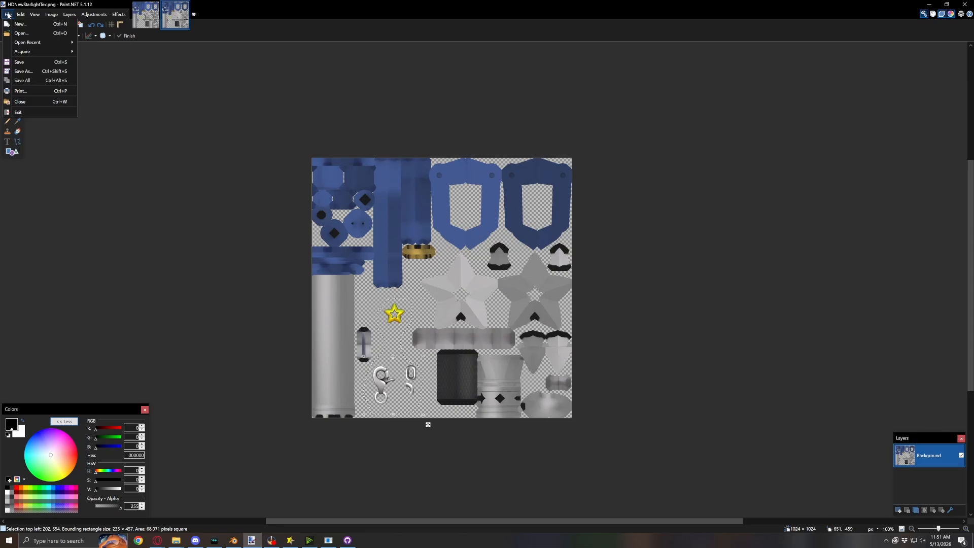
click(23, 71)
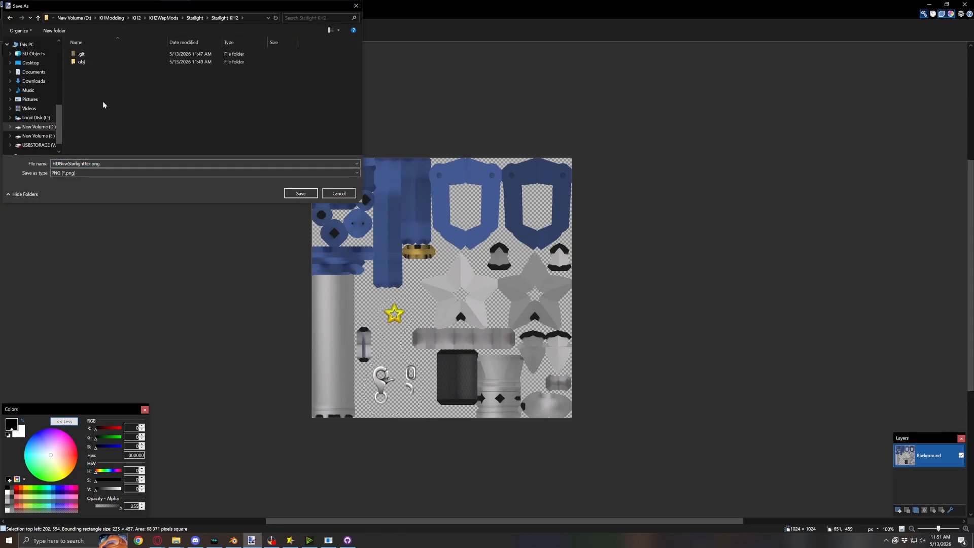
right_click(85, 80)
mouse_move(122, 220)
click(203, 220)
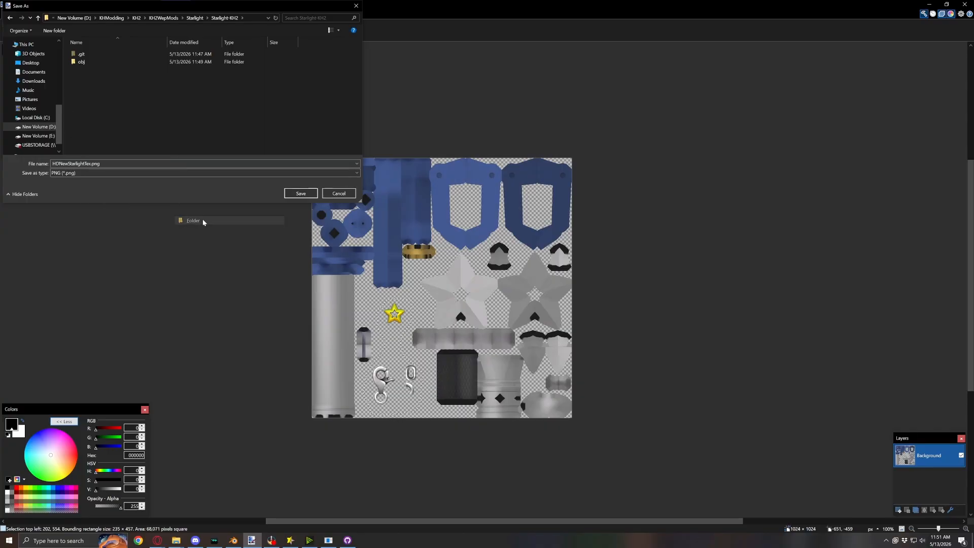
text(remas)
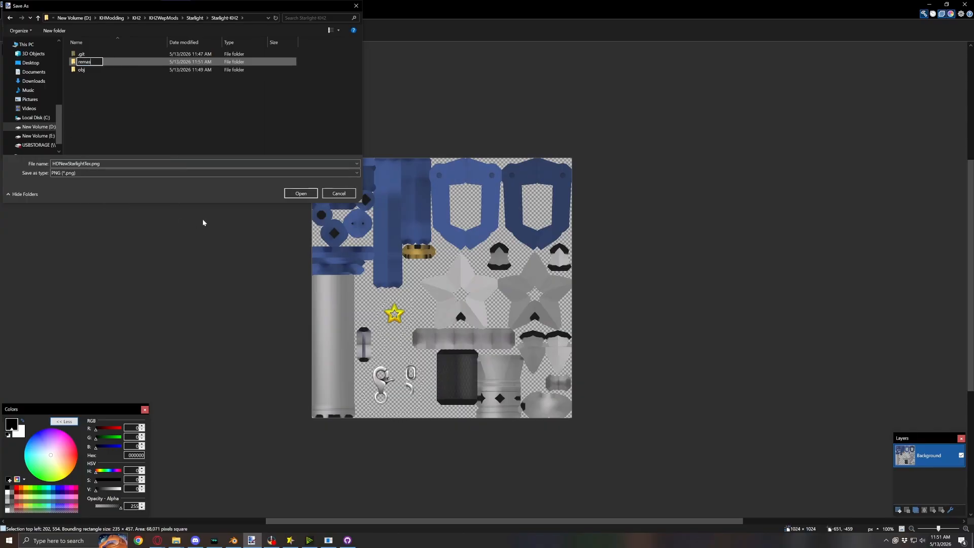
text(tered)
key(Return)
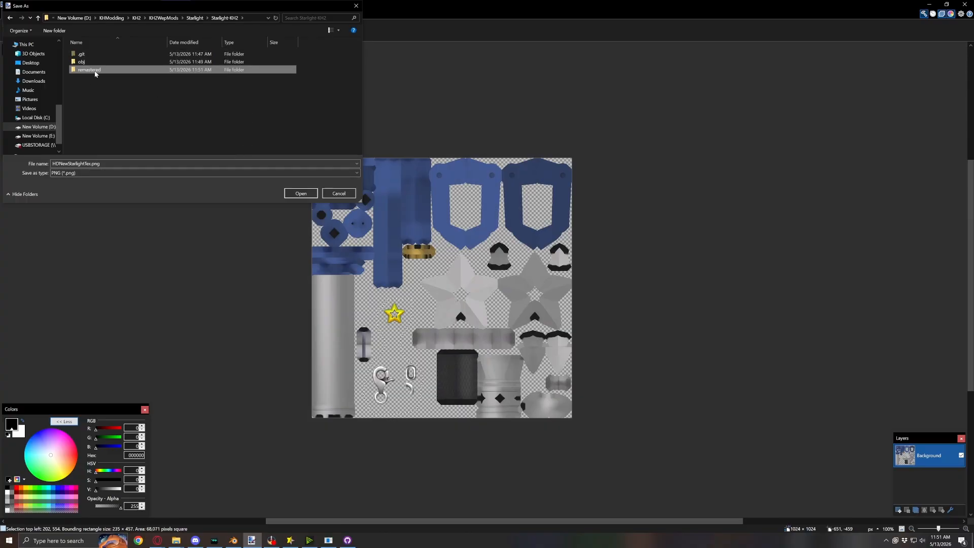
Create a folder named obj inside the new remastered folder and open it
key(Return)
right_click(77, 98)
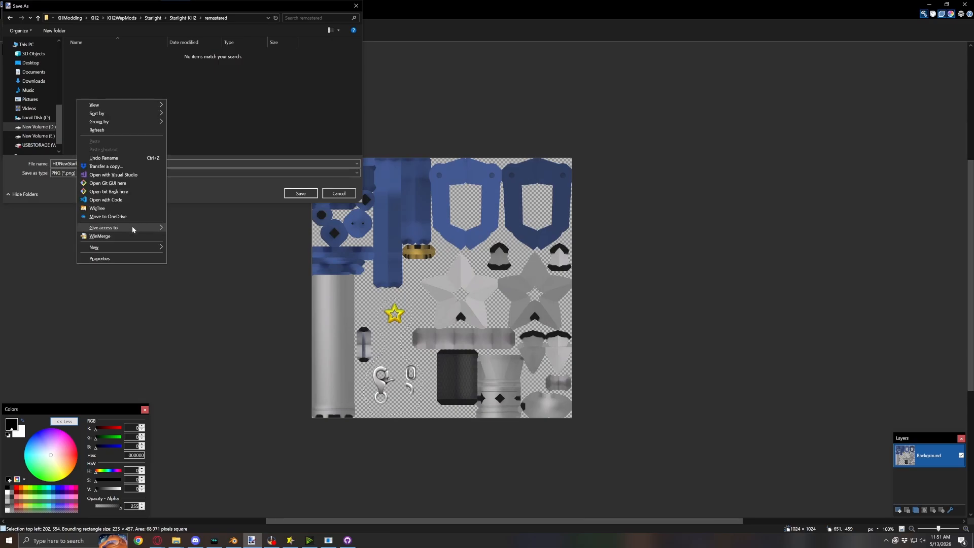
mouse_move(129, 247)
click(188, 248)
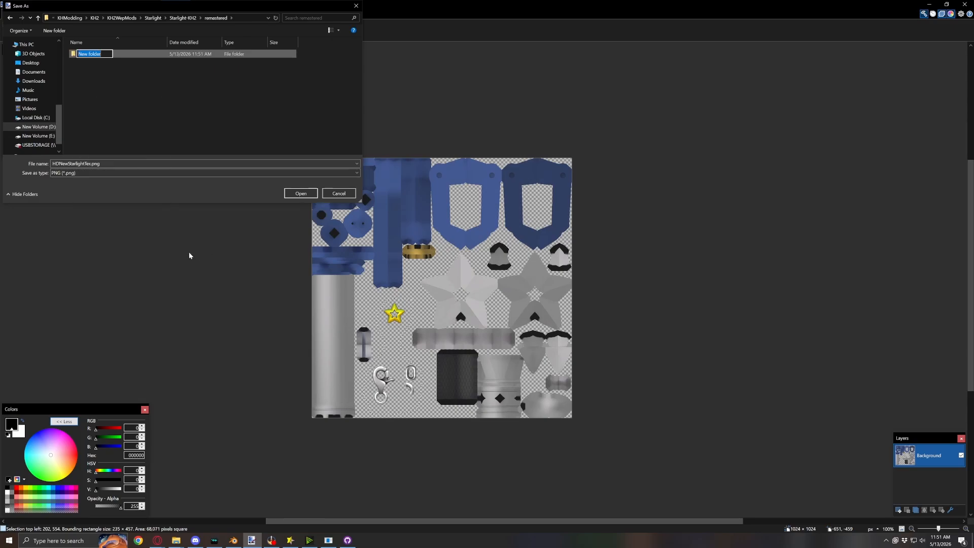
text(obj)
key(Return)
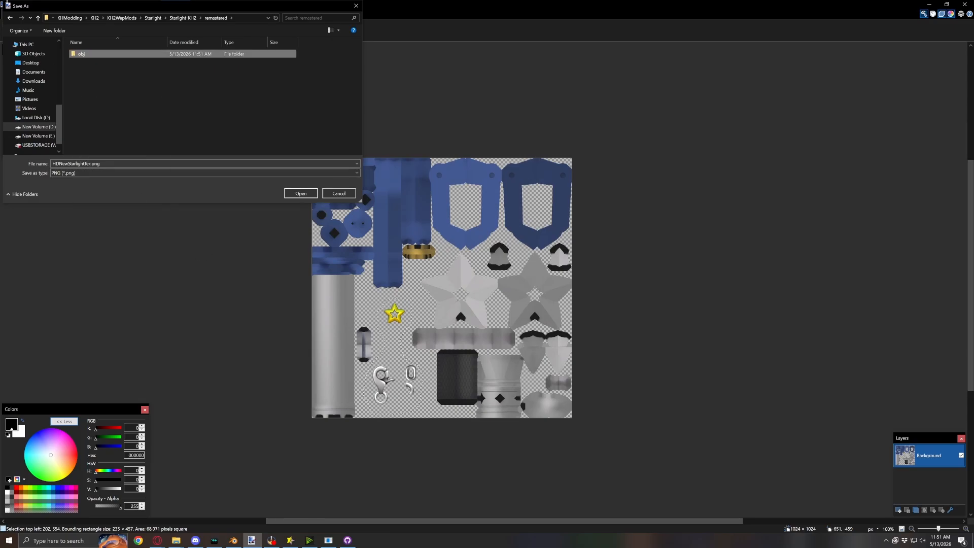
double_click(93, 55)
Check the extracted game folder for reference, then create and open a W_EX010_30.mdlx folder inside remastered\obj
click(176, 540)
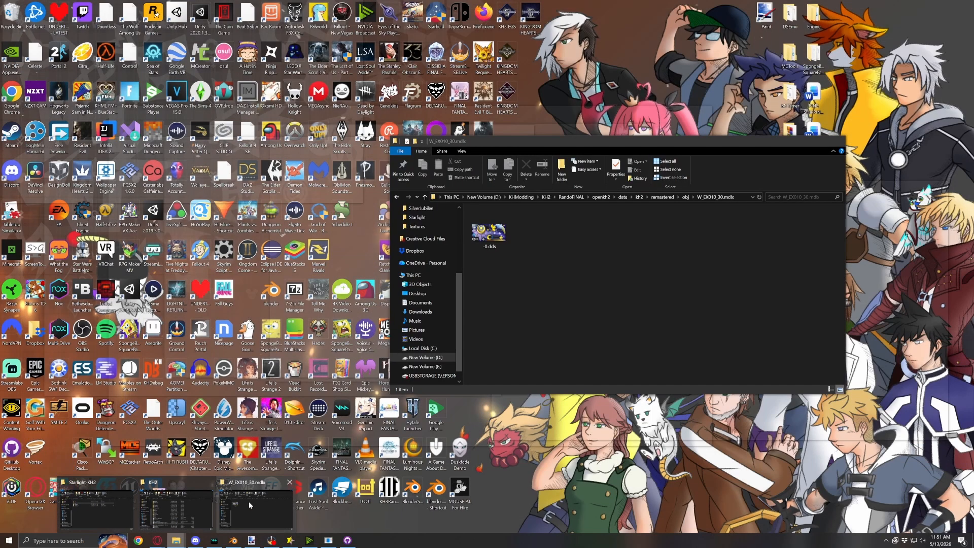
click(249, 501)
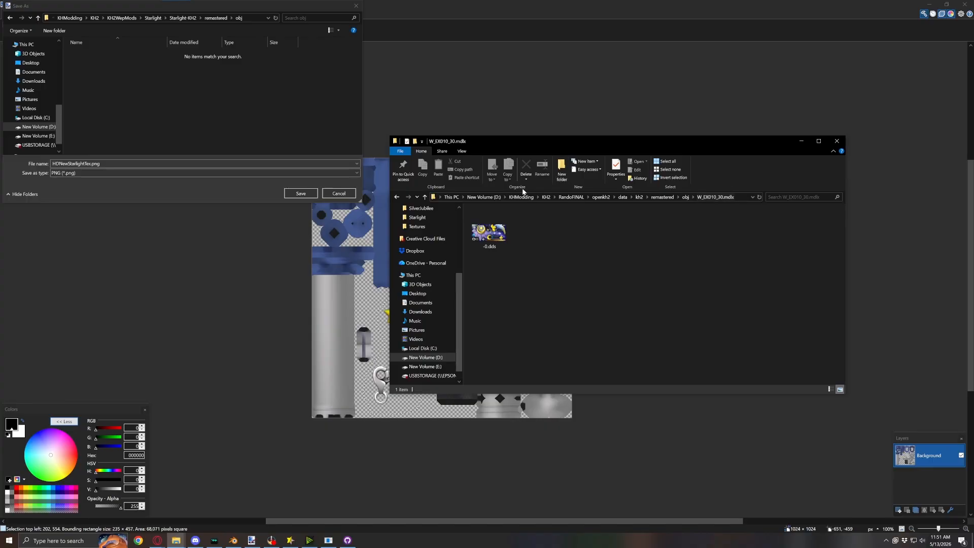
right_click(184, 84)
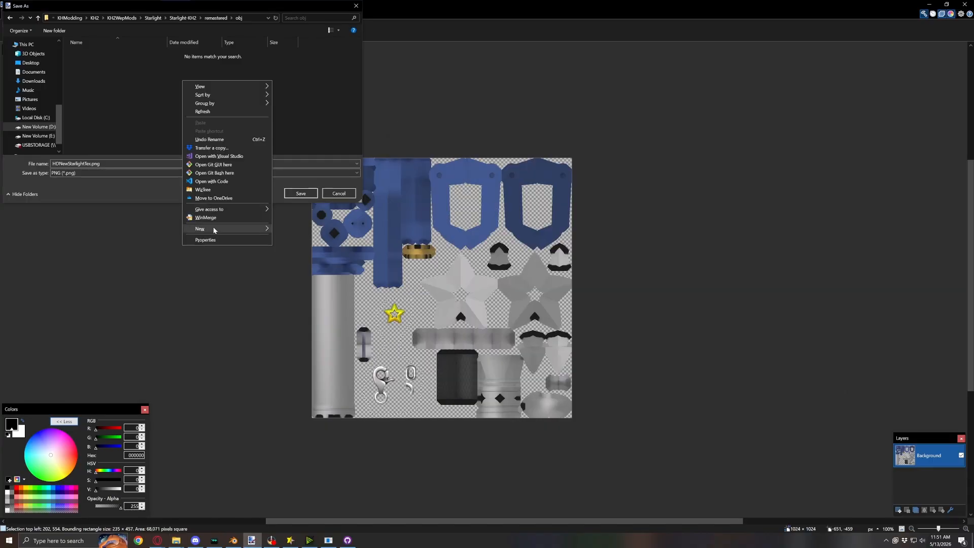
mouse_move(213, 227)
click(300, 228)
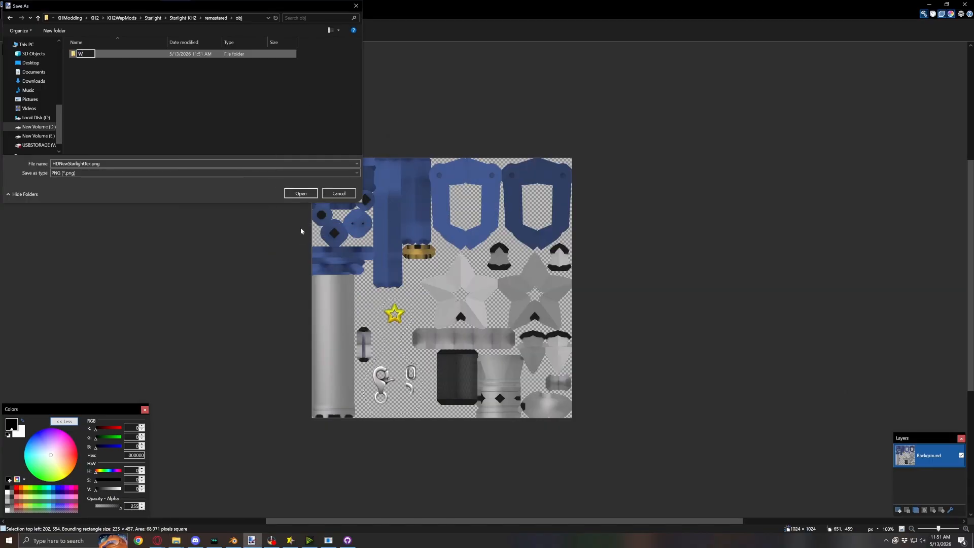
text(W_EX010_30.mdlx)
key(Return)
double_click(105, 54)
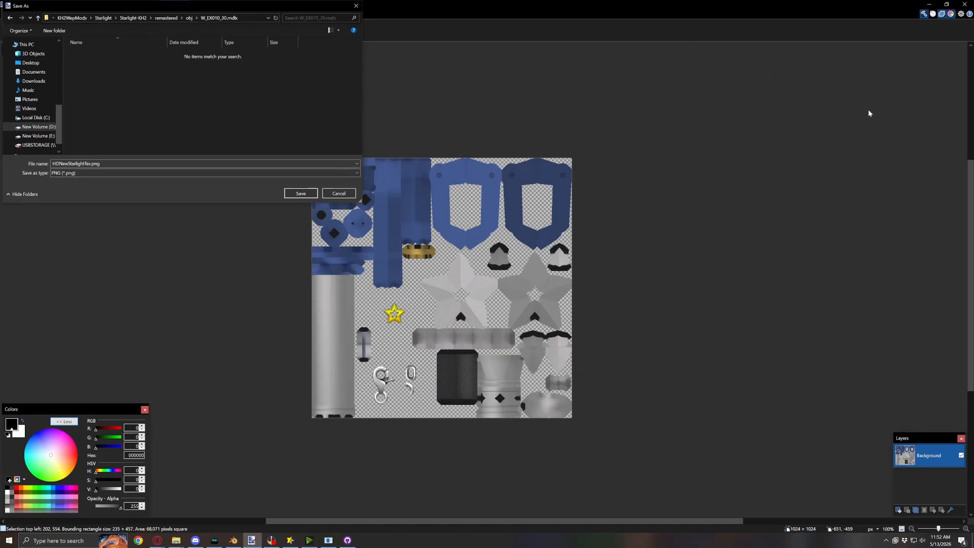
Set the save format to DirectDraw Surface (DDS) and name the texture file -0 in the W_EX010_30.mdlx folder
click(151, 175)
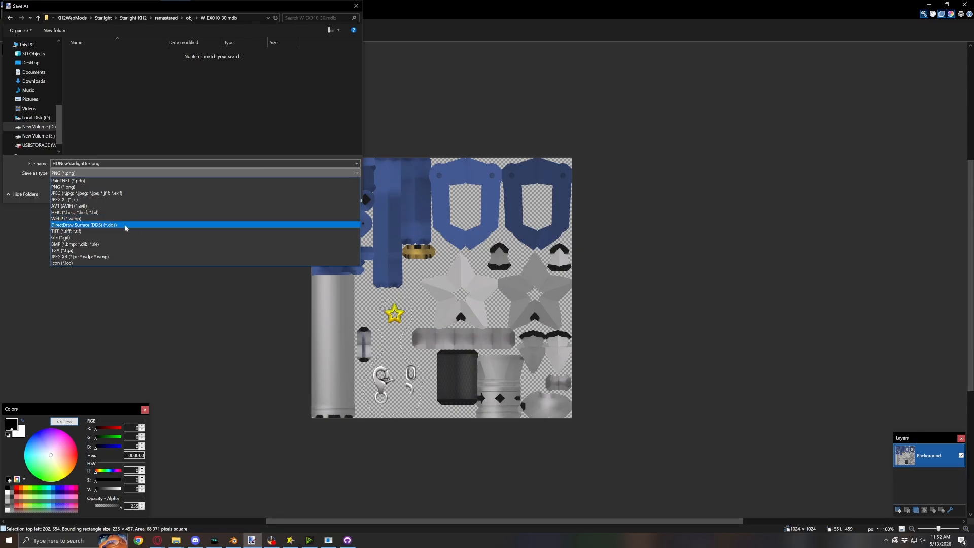
click(125, 226)
click(122, 163)
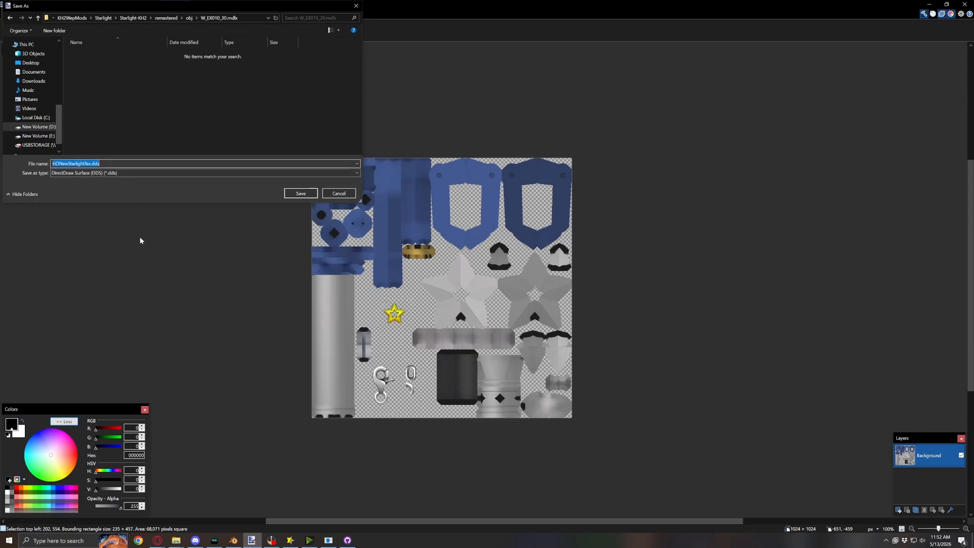
text(-0)
key(Escape)
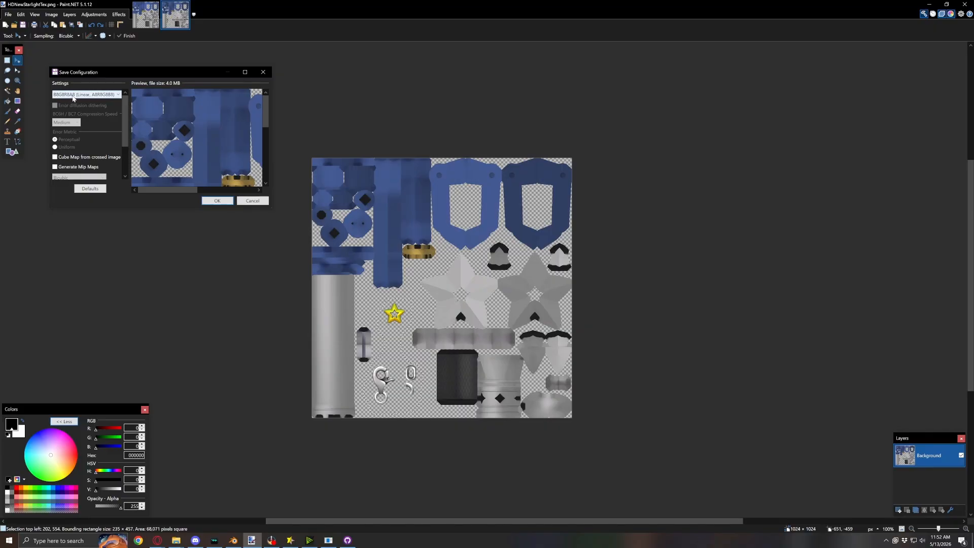
Choose the B8G8R8A8 (Linear, A8R8G8B8) pixel format for the DDS texture and finish saving it
click(91, 95)
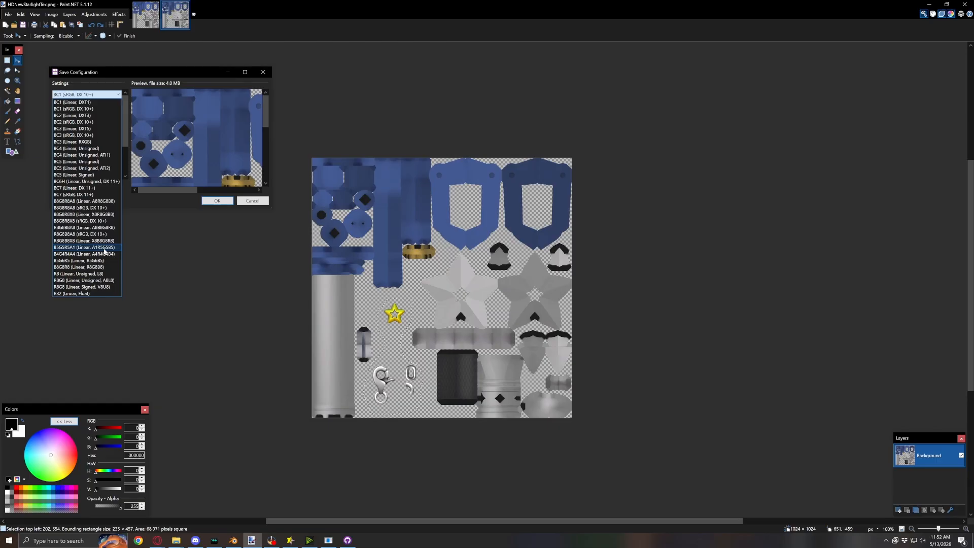
click(119, 95)
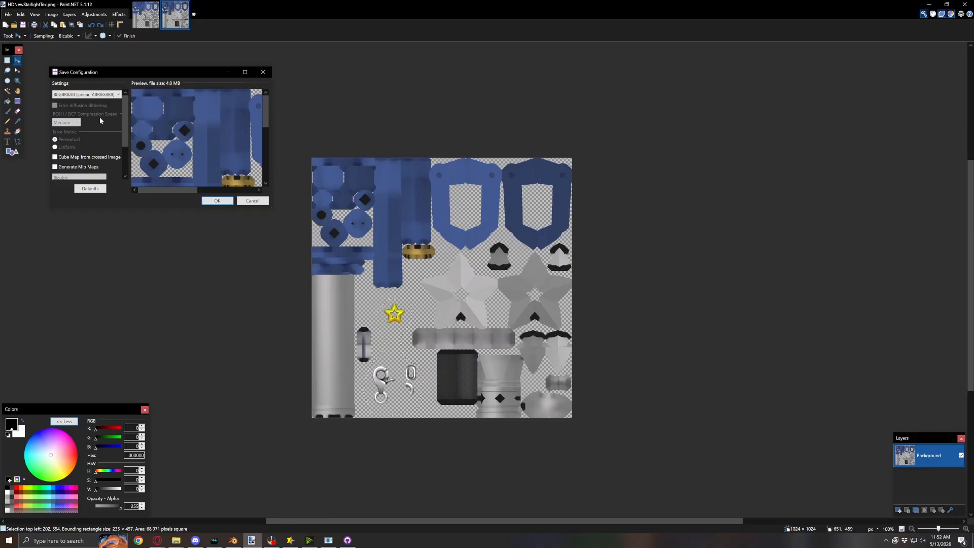
click(89, 95)
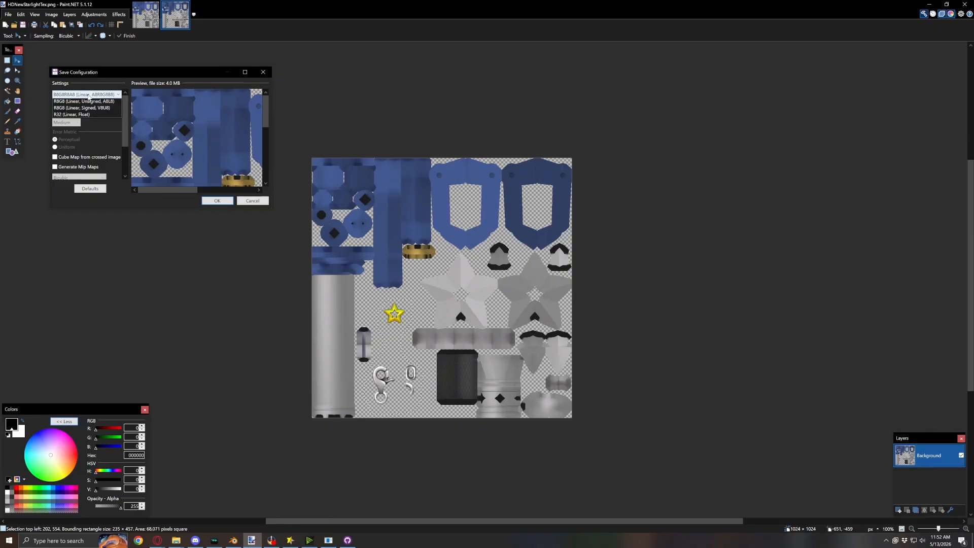
click(86, 121)
click(90, 95)
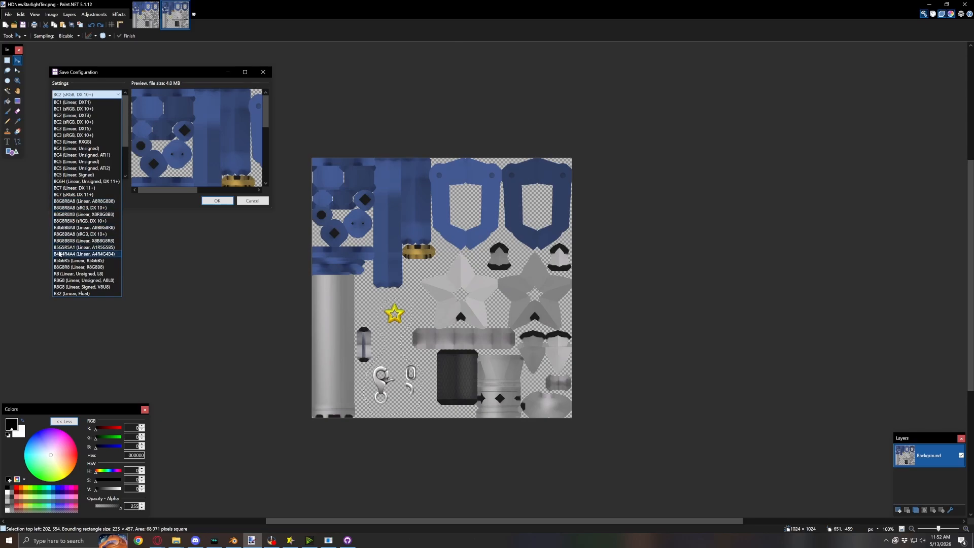
click(85, 201)
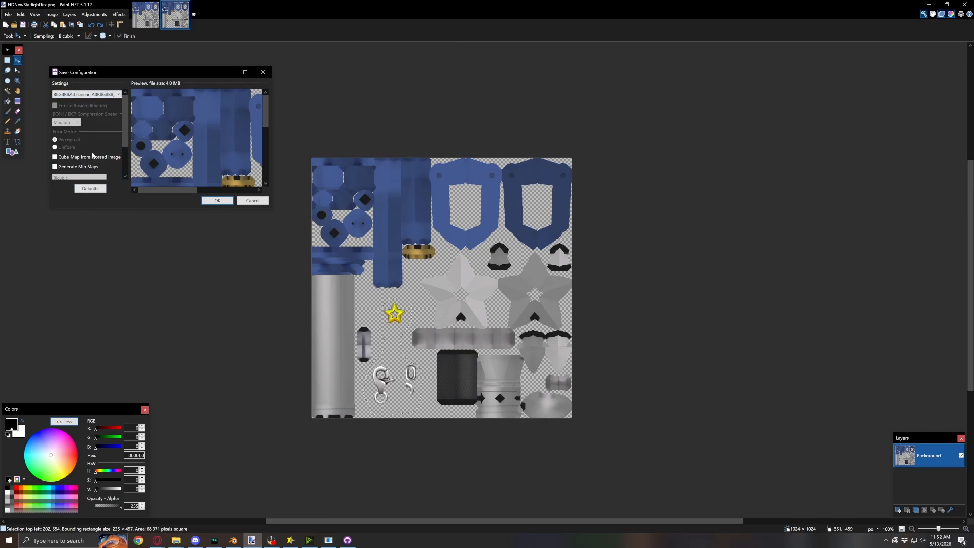
click(218, 201)
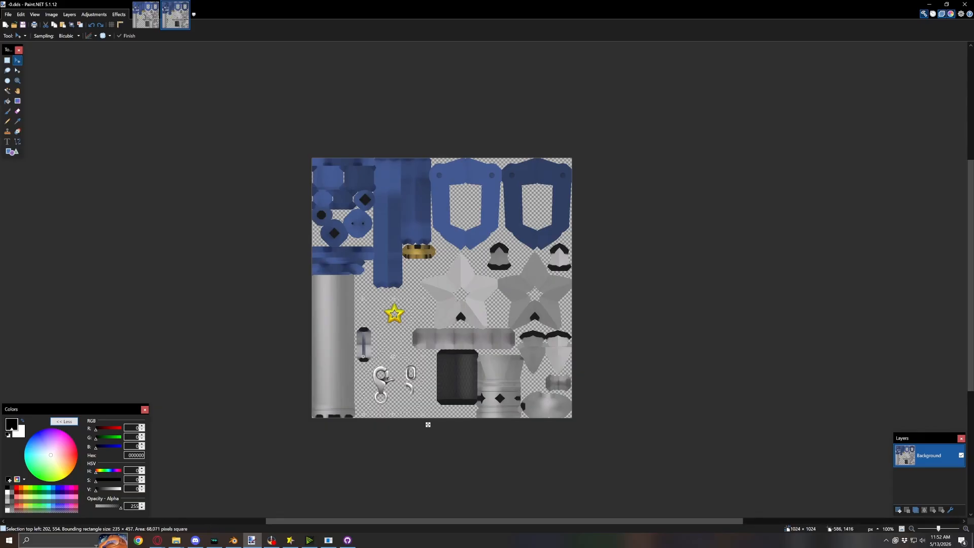
click(233, 539)
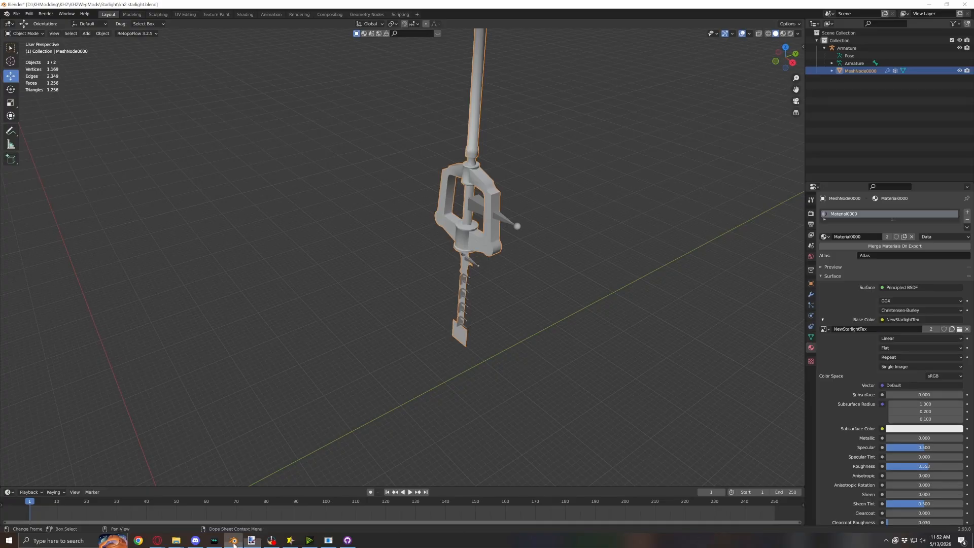
click(233, 539)
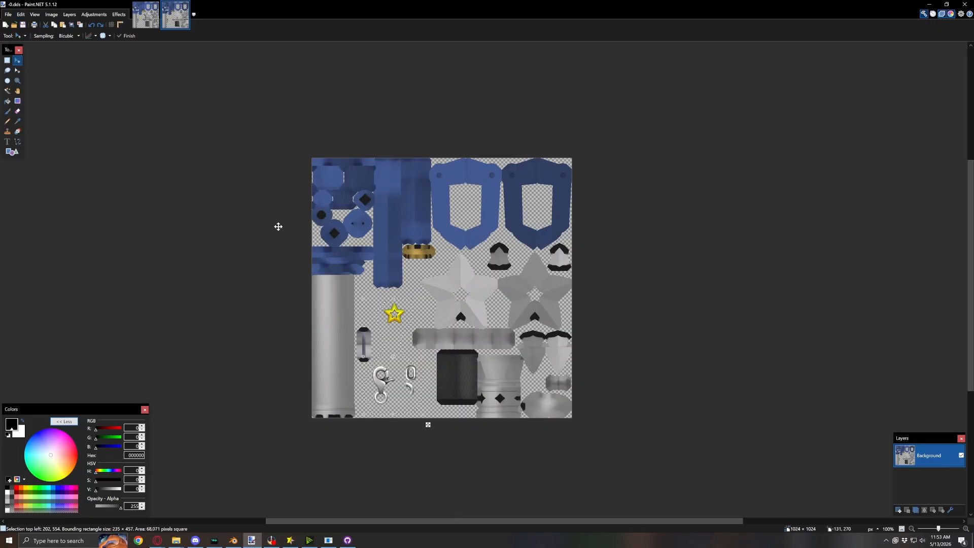
click(95, 14)
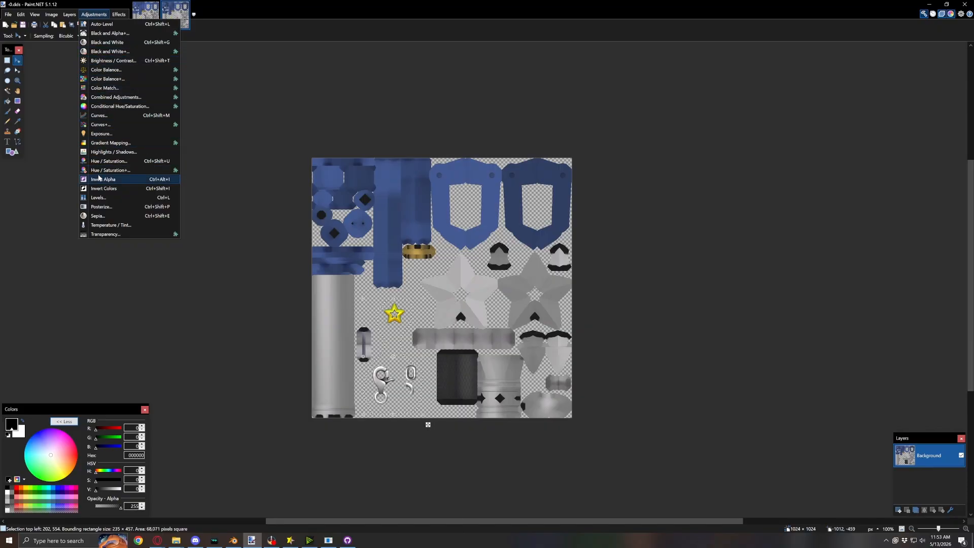
click(109, 161)
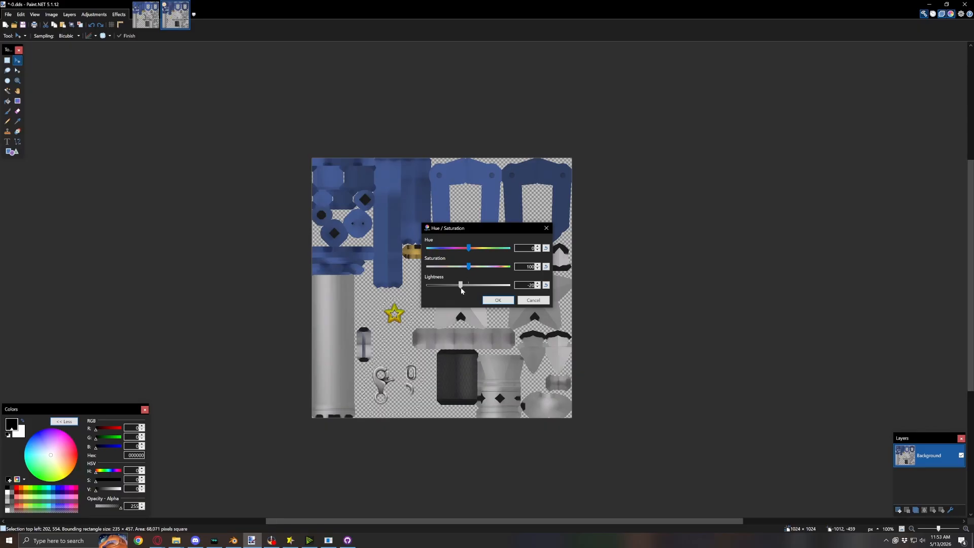
drag(469, 288, 462, 290)
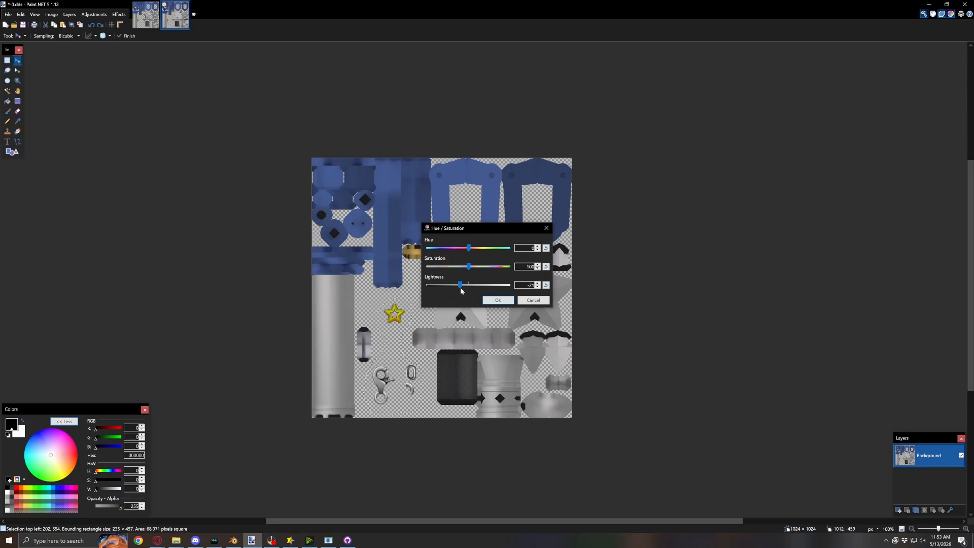
click(536, 300)
Clear the selection and darken the whole texture with Hue / Saturation, using saturation 75 and lightness -22
click(8, 61)
click(76, 80)
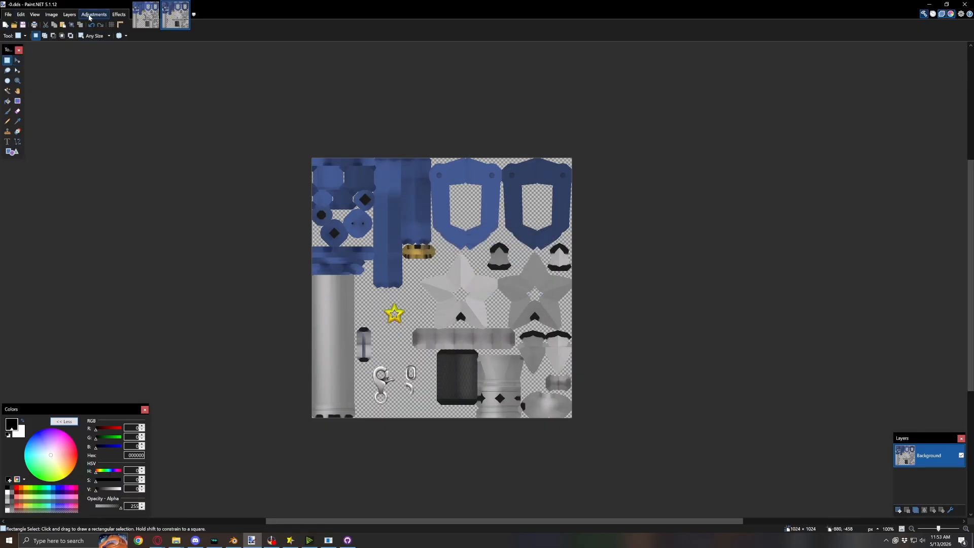
click(94, 14)
click(130, 164)
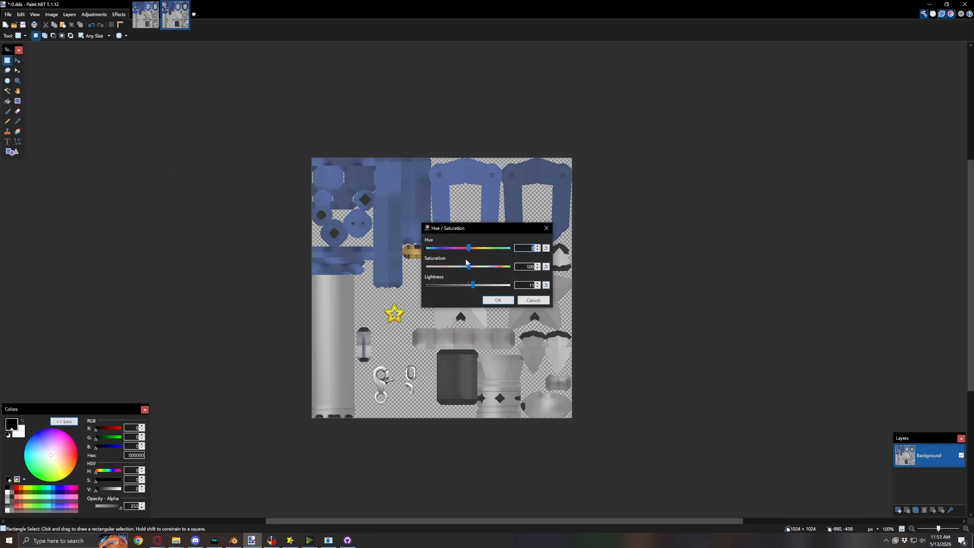
click(546, 284)
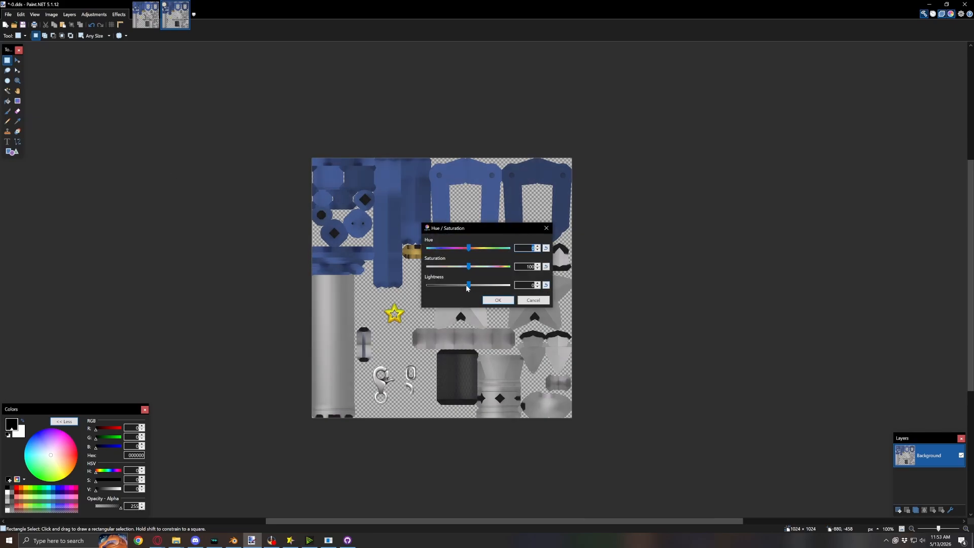
mouse_move(469, 286)
mouse_down()
mouse_move(463, 265)
mouse_move(476, 266)
mouse_move(460, 270)
mouse_move(460, 285)
mouse_up()
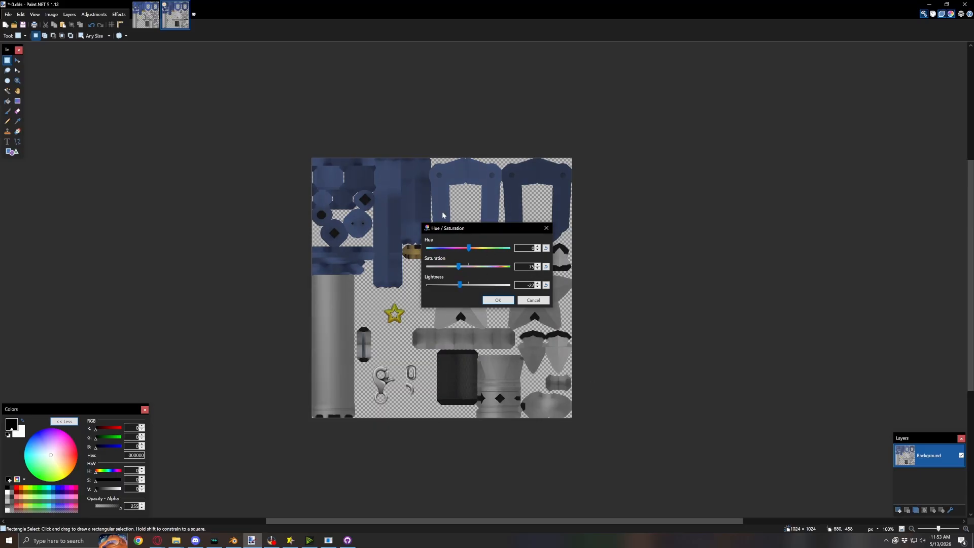
click(499, 300)
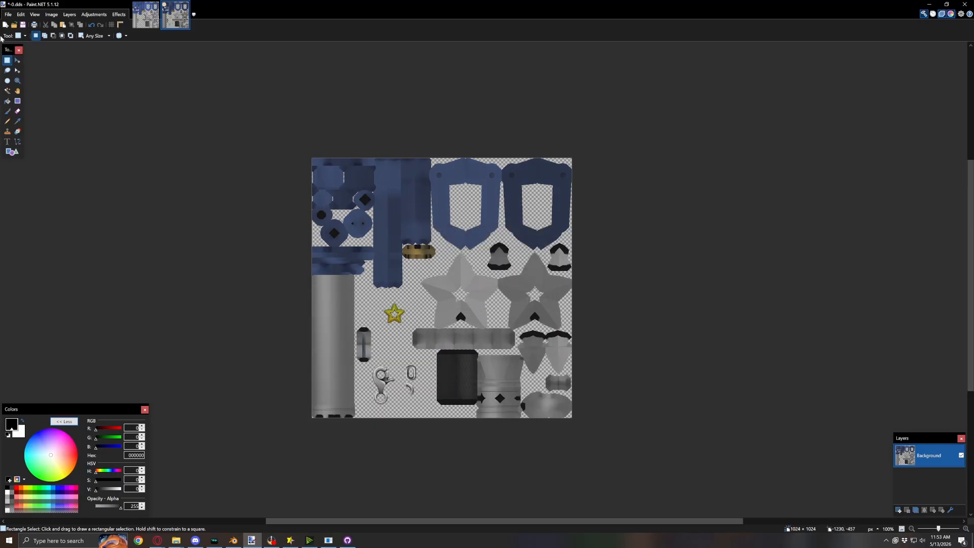
Start saving a copy of the texture and create a folder named W_EX010_30_NM.mdlx inside remastered\obj
click(8, 14)
click(33, 76)
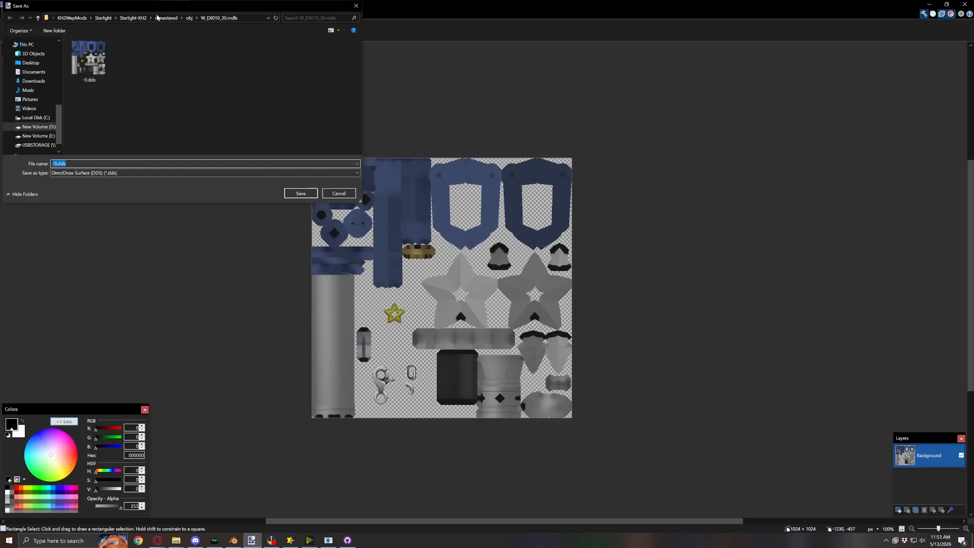
click(189, 18)
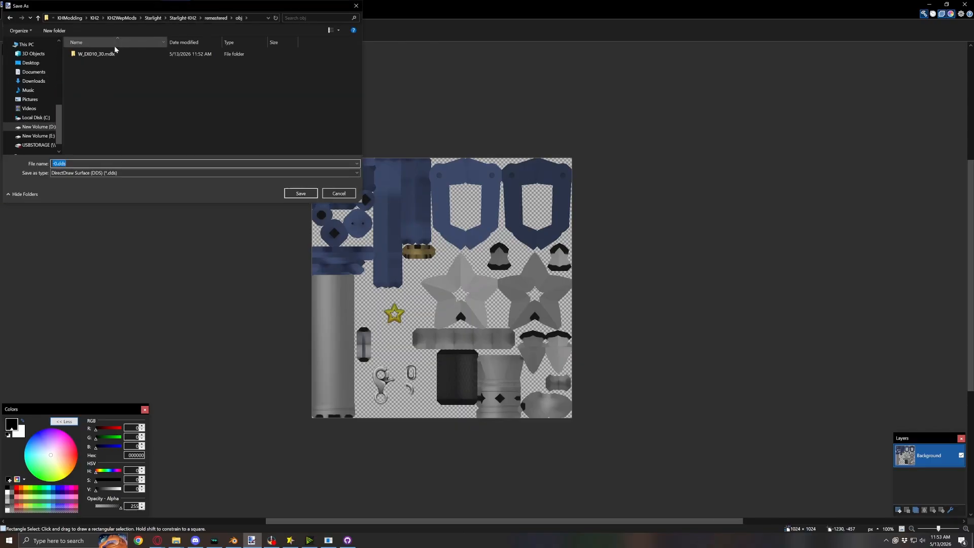
right_click(99, 85)
mouse_move(162, 232)
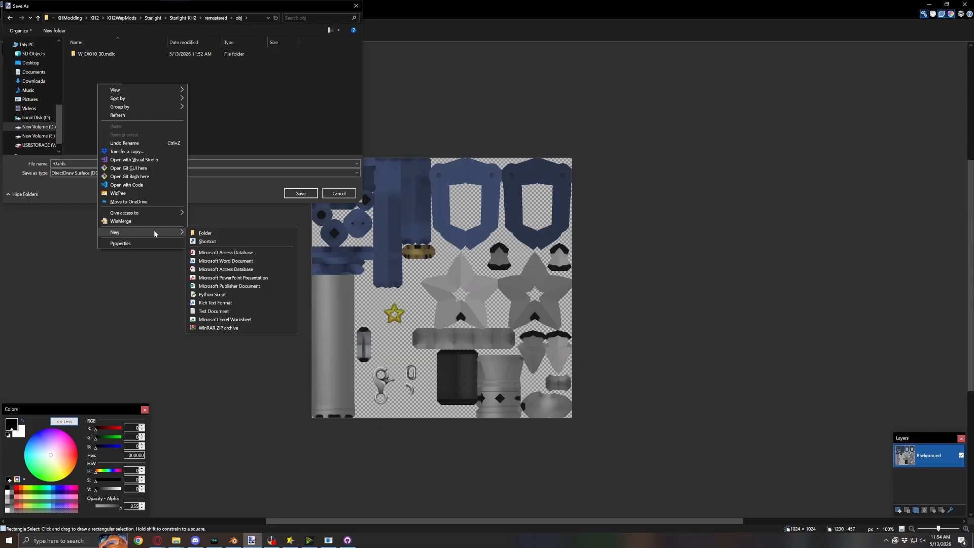
click(214, 233)
text(W_E)
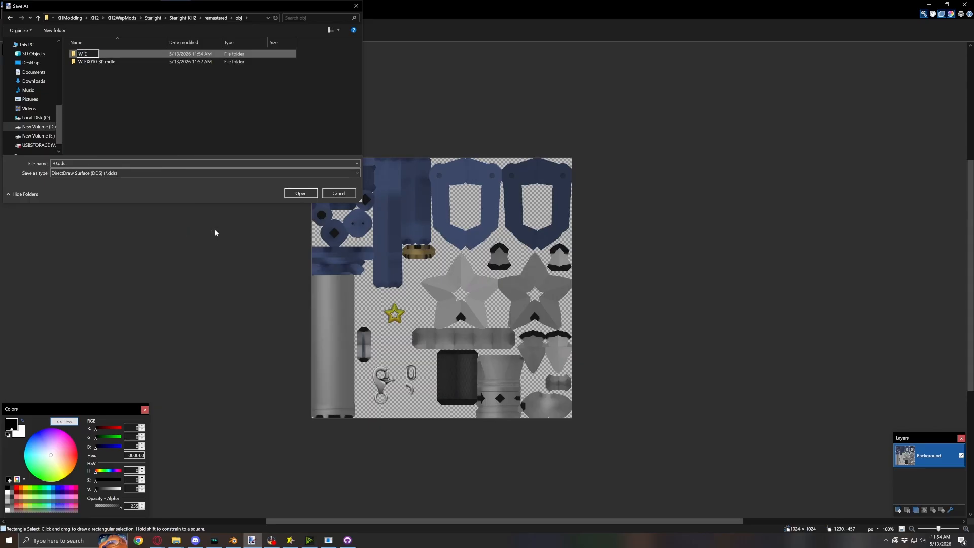
text(X010_30_NM.mdlx)
key(Return)
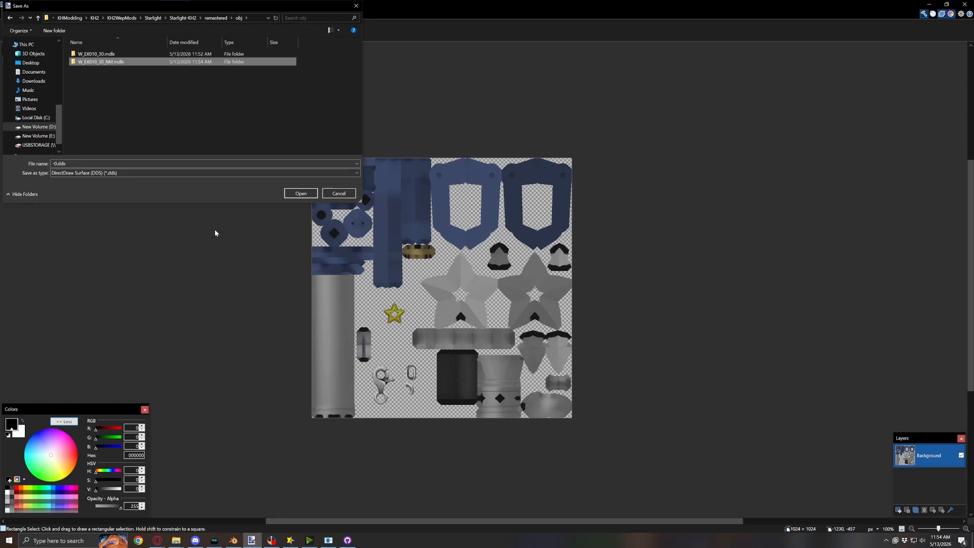
Save the darkened texture as -0.dds in the W_EX010_30_NM.mdlx folder with the B8G8R8A8 (Linear, A8R8G8B8) format
double_click(129, 61)
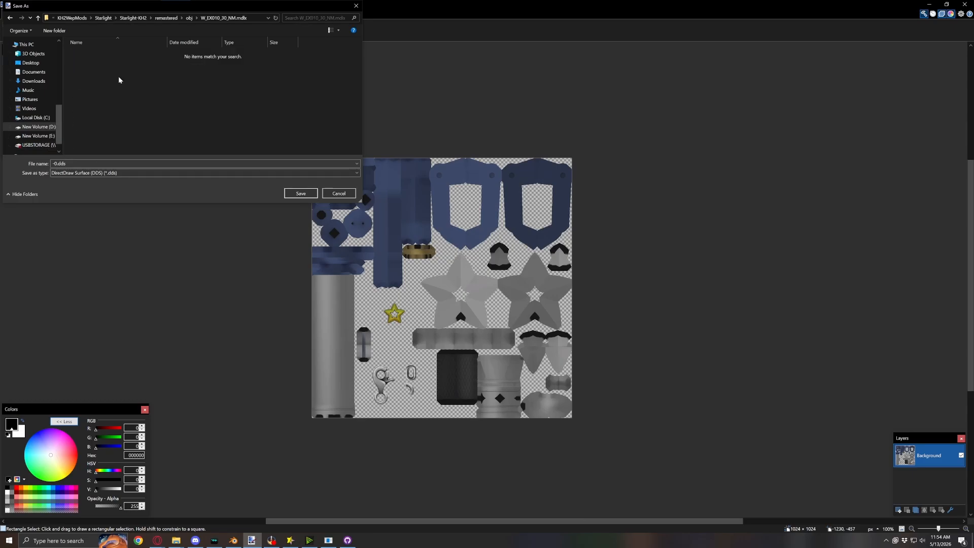
click(300, 194)
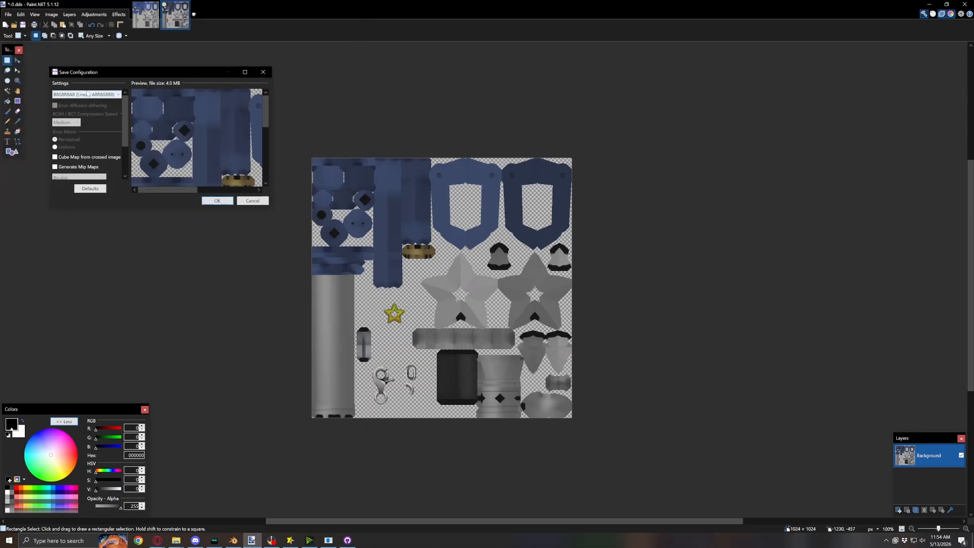
click(222, 202)
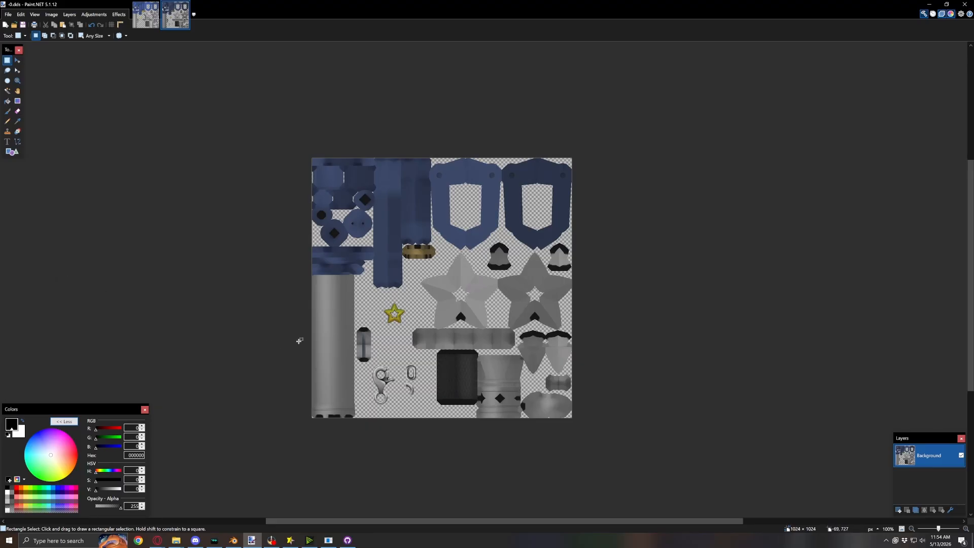
Undo the darkening, then use Hue / Saturation to reduce the texture's saturation slightly and set lightness to 25
key(ctrl+z)
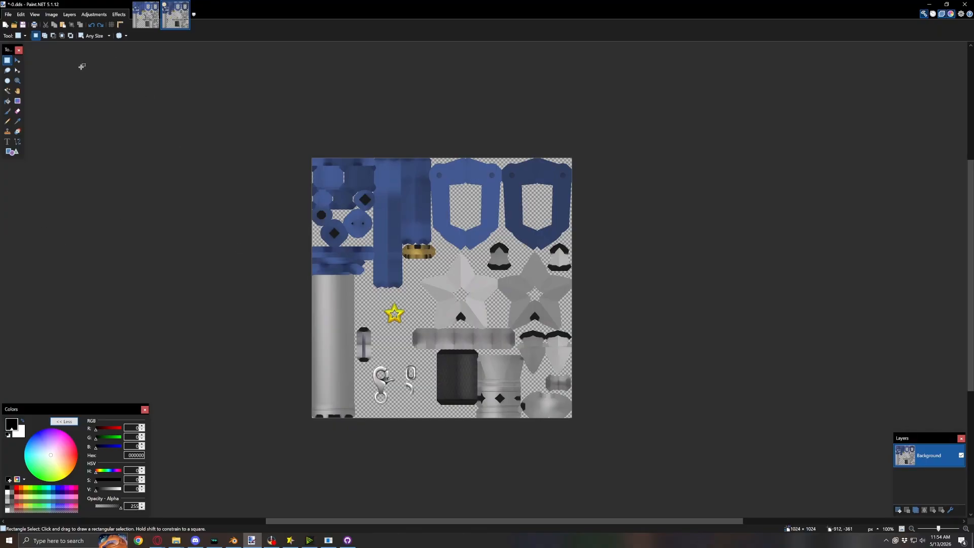
click(94, 14)
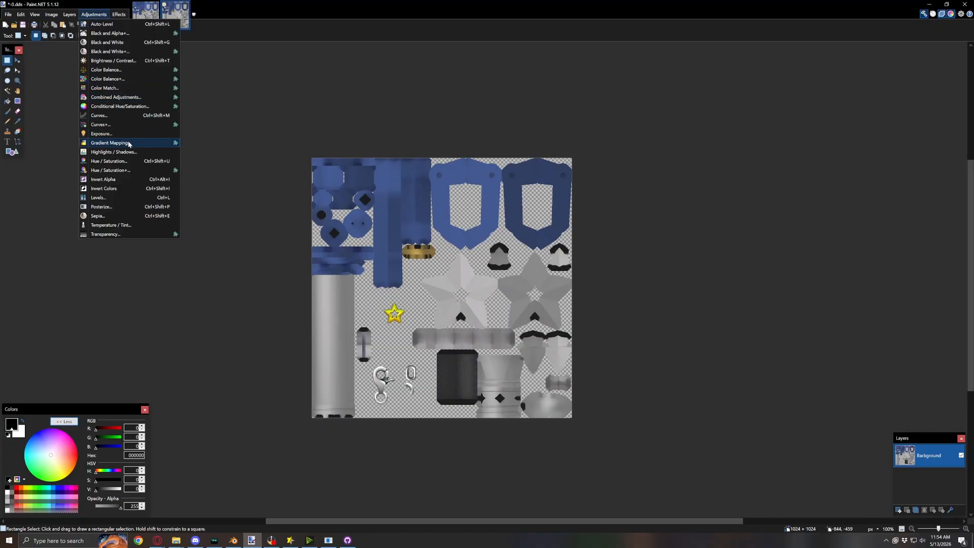
click(117, 162)
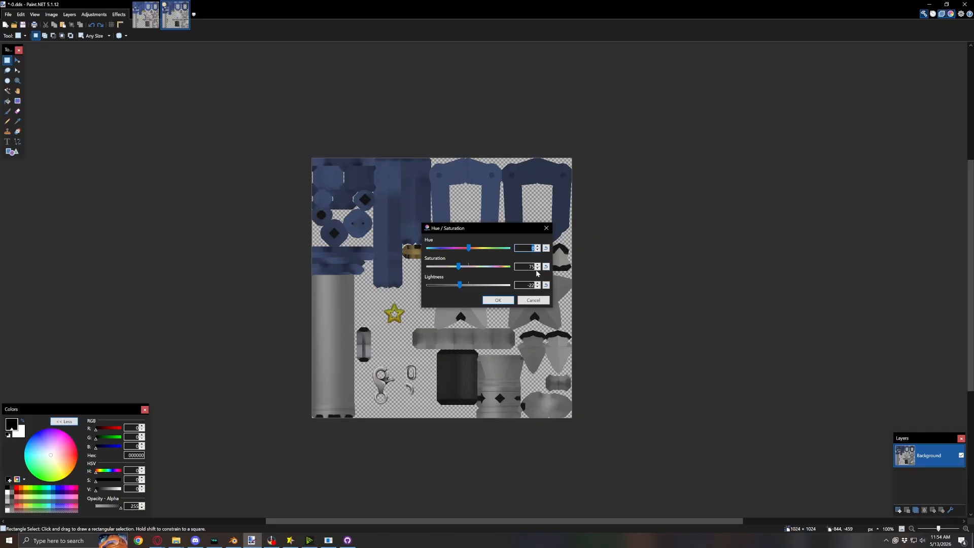
click(545, 266)
click(546, 284)
click(457, 266)
mouse_move(470, 285)
mouse_down()
mouse_move(487, 282)
mouse_move(462, 270)
mouse_move(478, 286)
mouse_up()
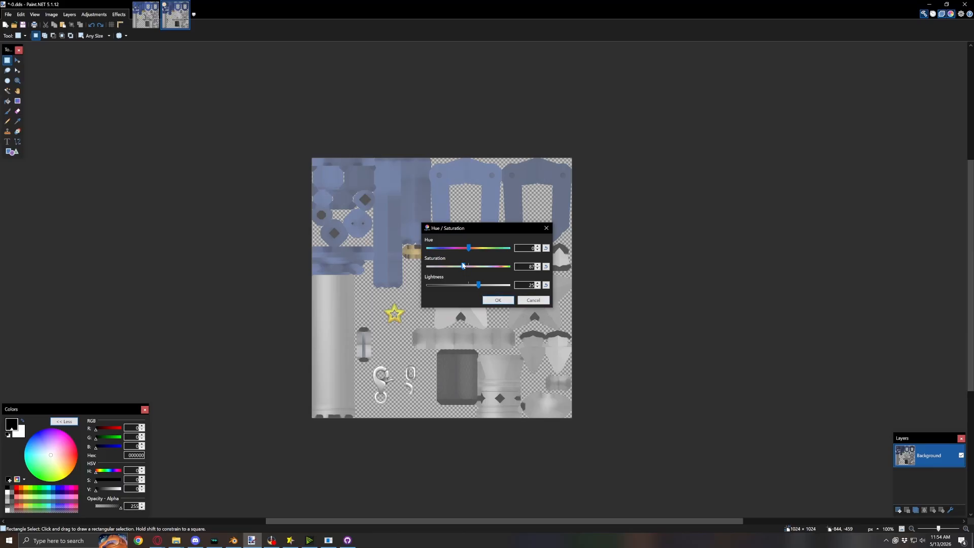
drag(463, 266, 462, 269)
click(498, 301)
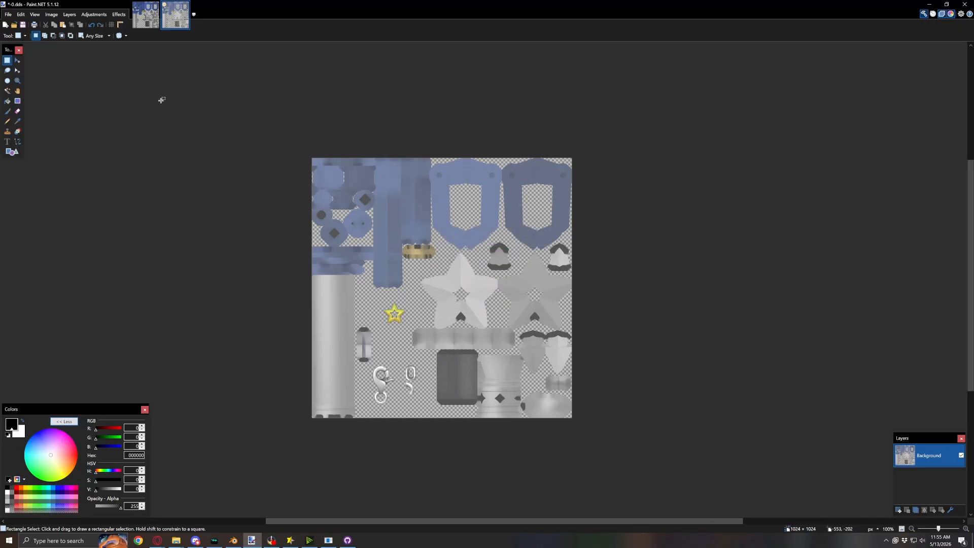
Start saving the lightened texture as a copy and create a folder named W_EX010_30_TR.mdlx inside remastered\obj
click(9, 14)
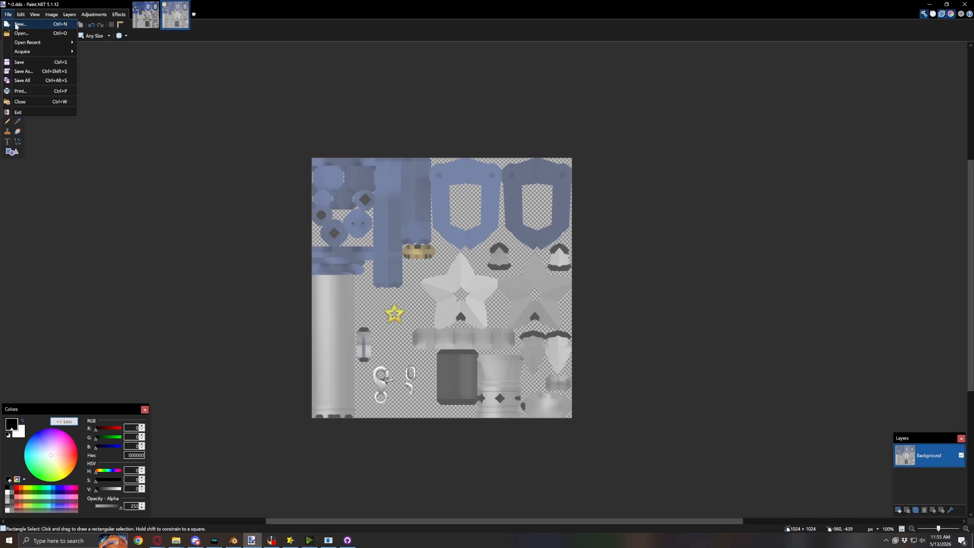
click(40, 71)
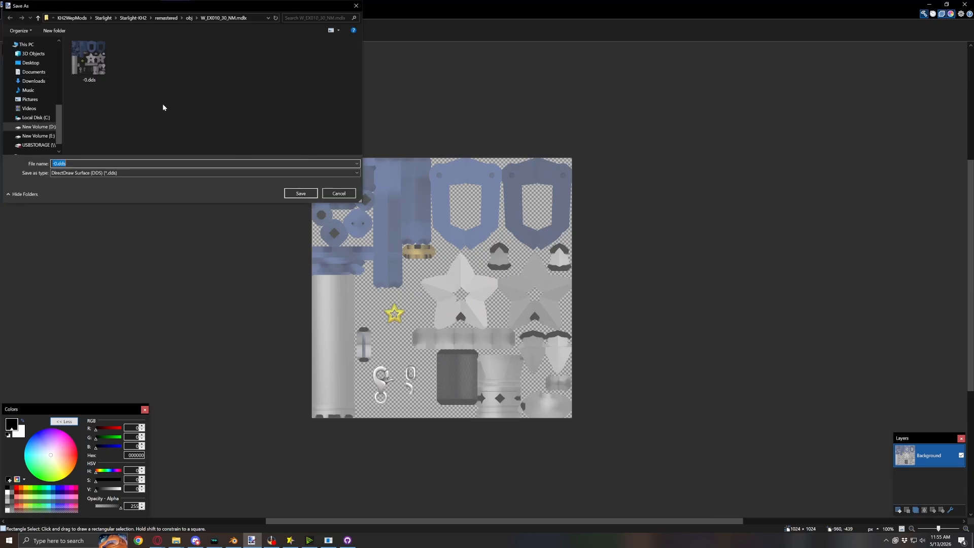
click(38, 18)
right_click(120, 105)
mouse_move(153, 252)
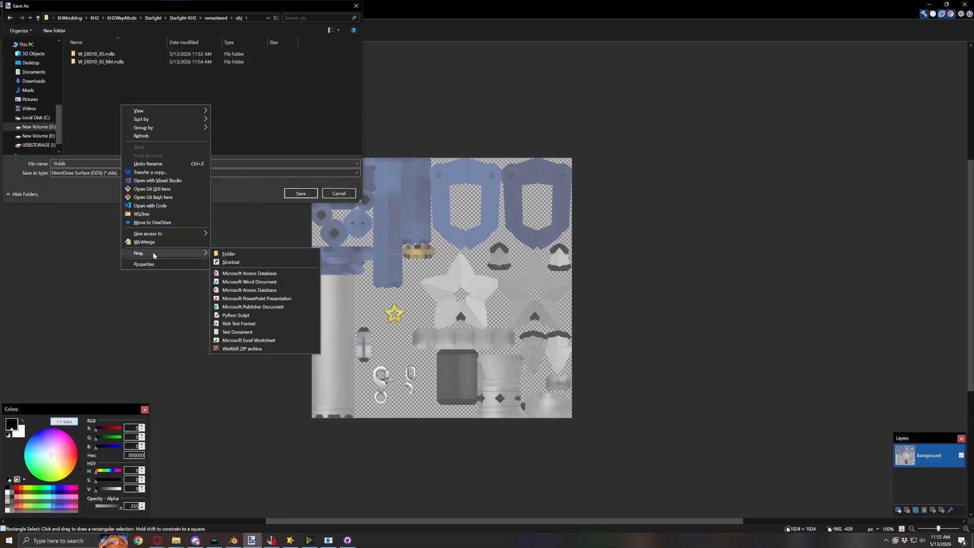
click(229, 252)
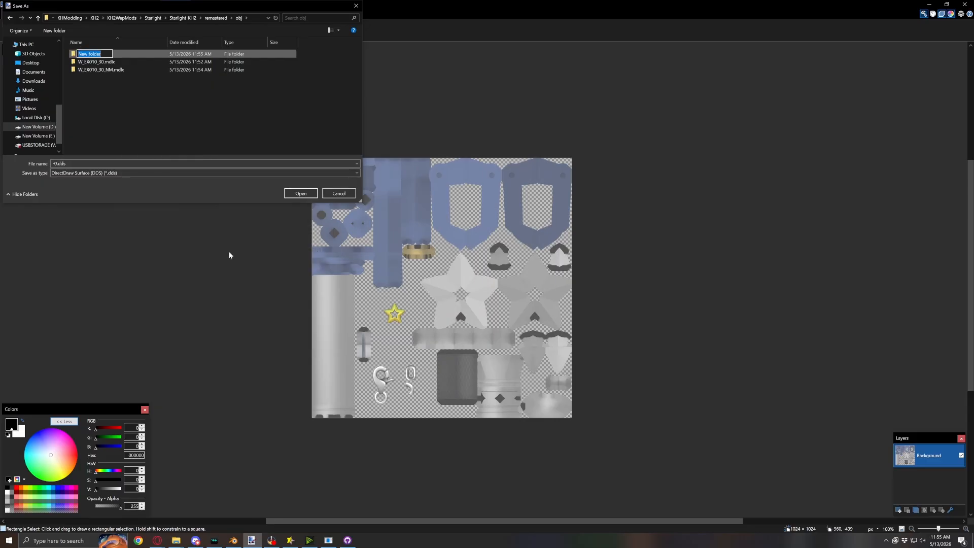
text(W_EX010_30_TR.mdlx)
key(Return)
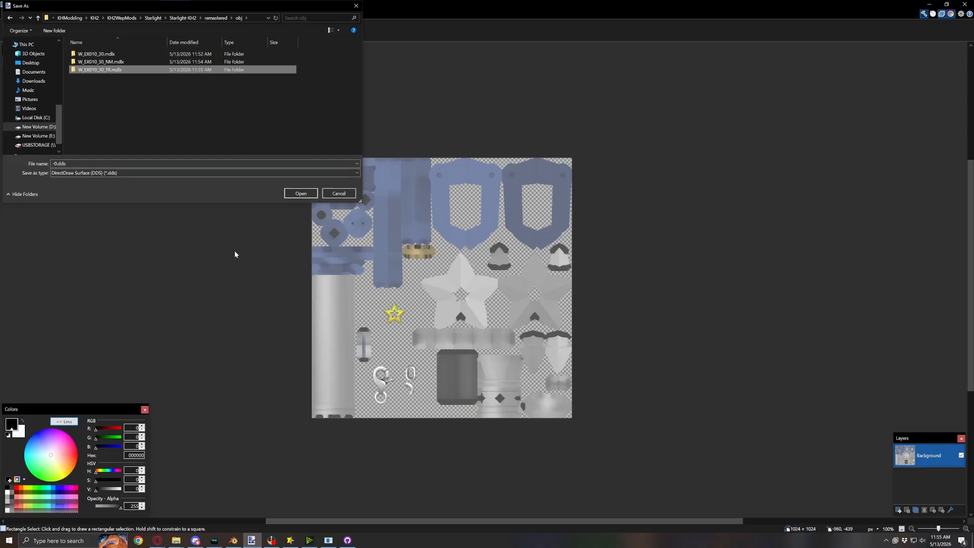
Save the lightened texture as -0.dds in the W_EX010_30_TR.mdlx folder, then undo the lightening on the open image
double_click(131, 70)
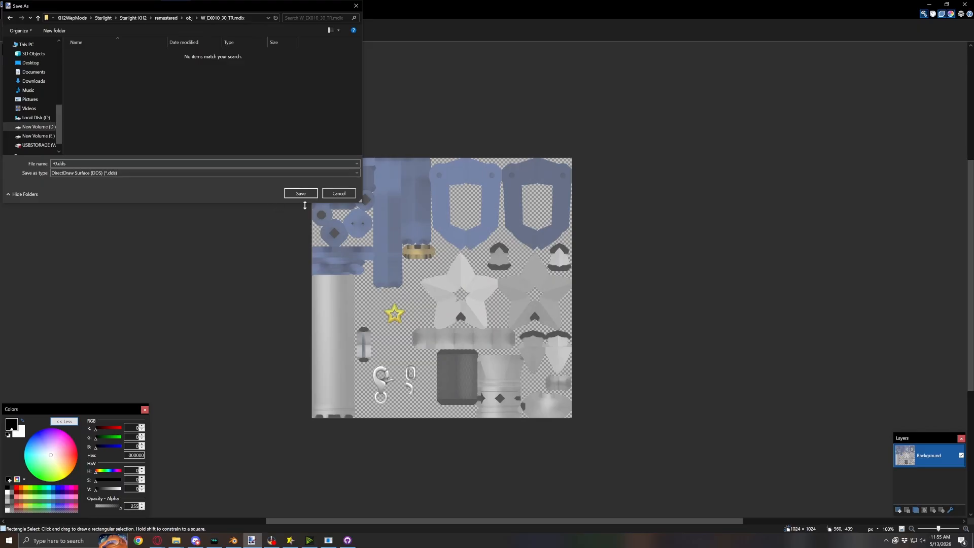
click(300, 193)
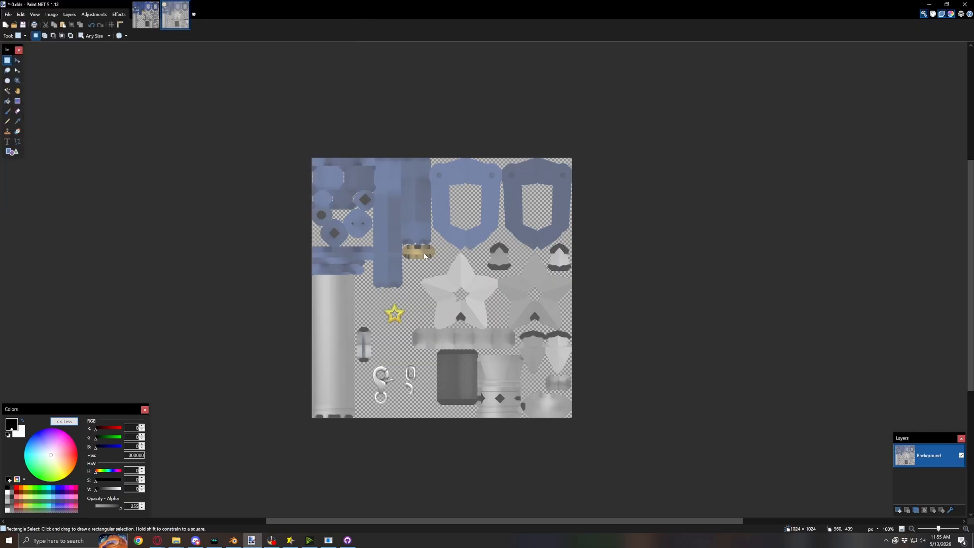
click(212, 200)
key(ctrl+z)
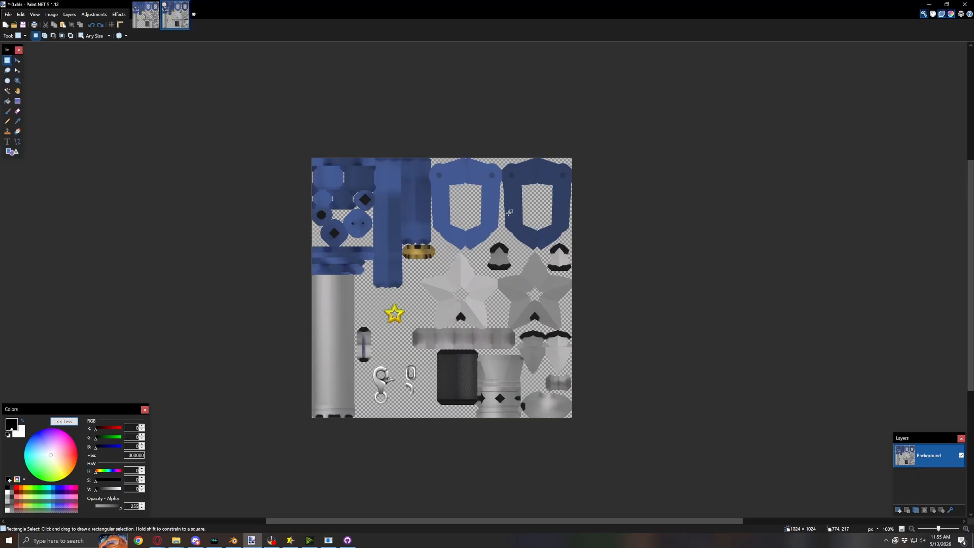
Try the Black and White adjustment on the texture and undo it
click(98, 15)
click(127, 37)
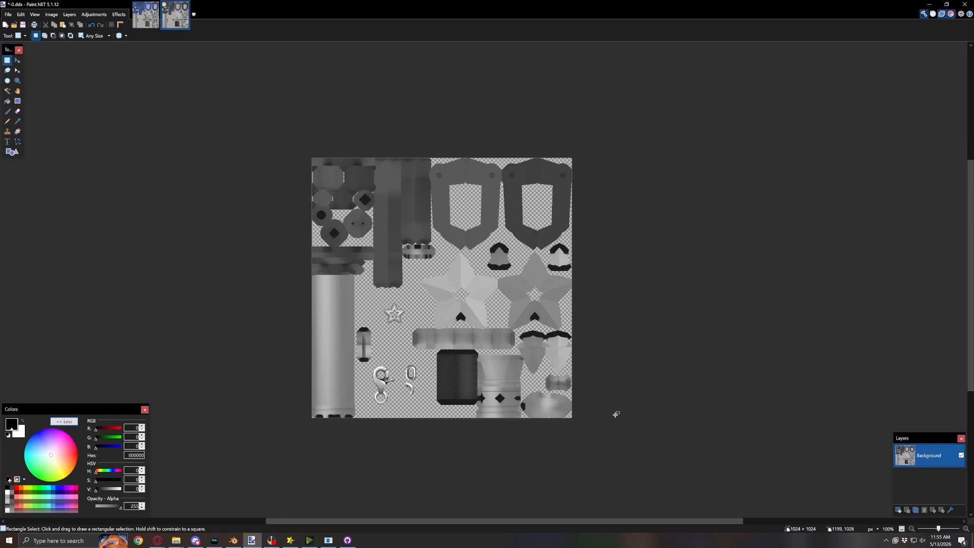
key(ctrl+z)
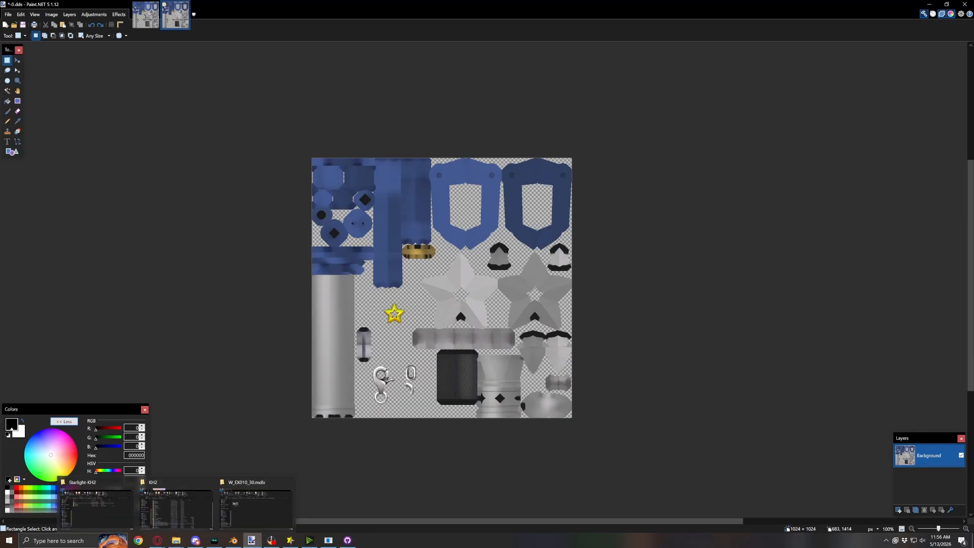
Switch to the OpenKH Mods Manager, find the Technicolor River mod in the list and read its details
click(290, 540)
scroll(370, 310, down, 5)
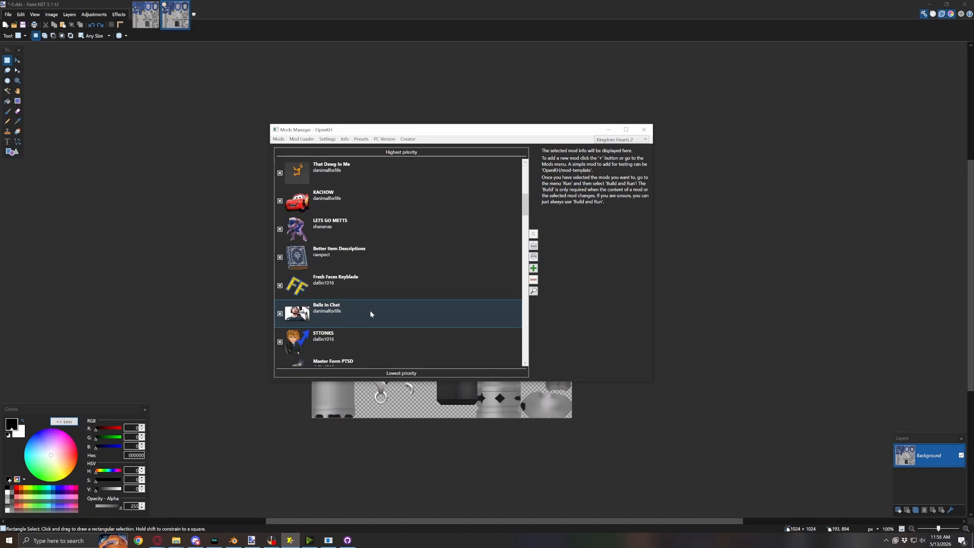
scroll(378, 313, down, 15)
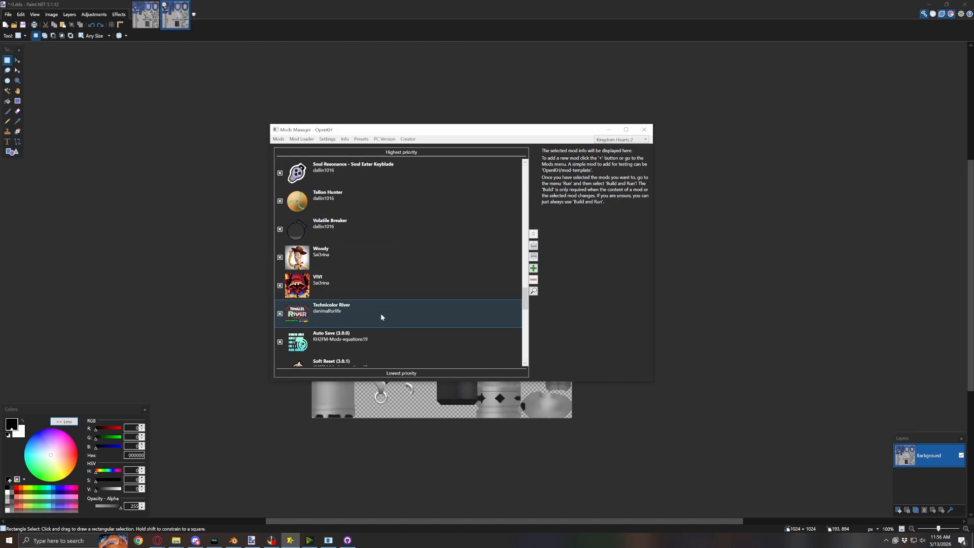
click(349, 314)
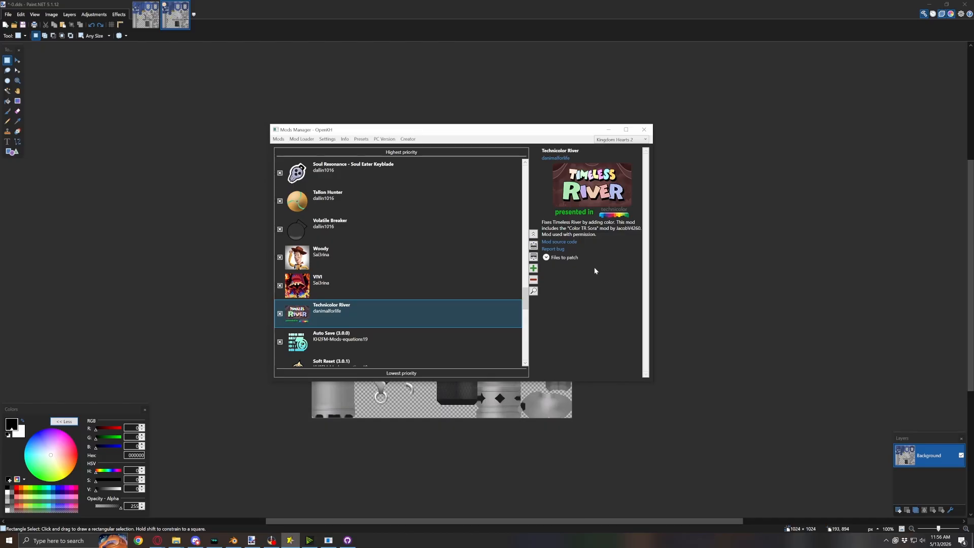
click(519, 1)
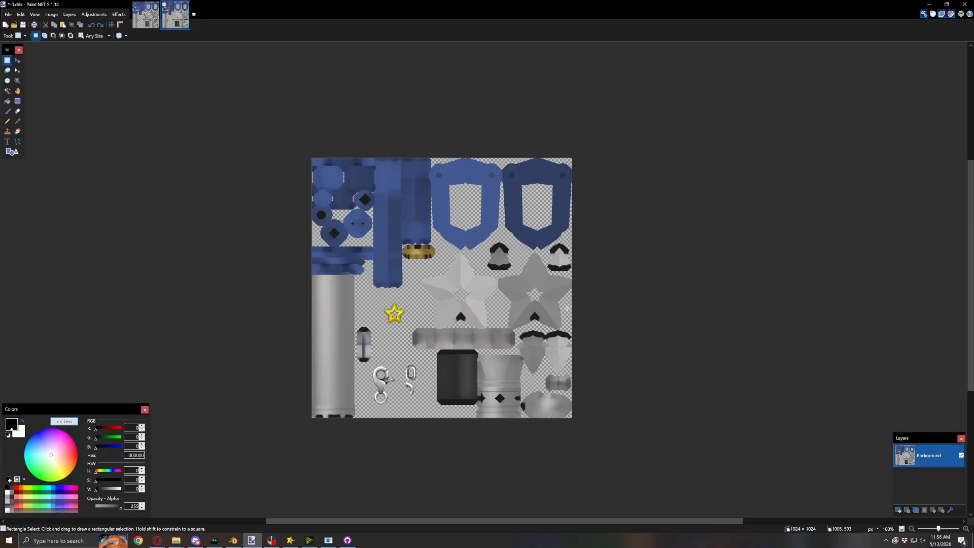
Start saving the current texture as a copy and create a folder named W_EX010_30_WI.mdlx inside remastered\obj
click(8, 14)
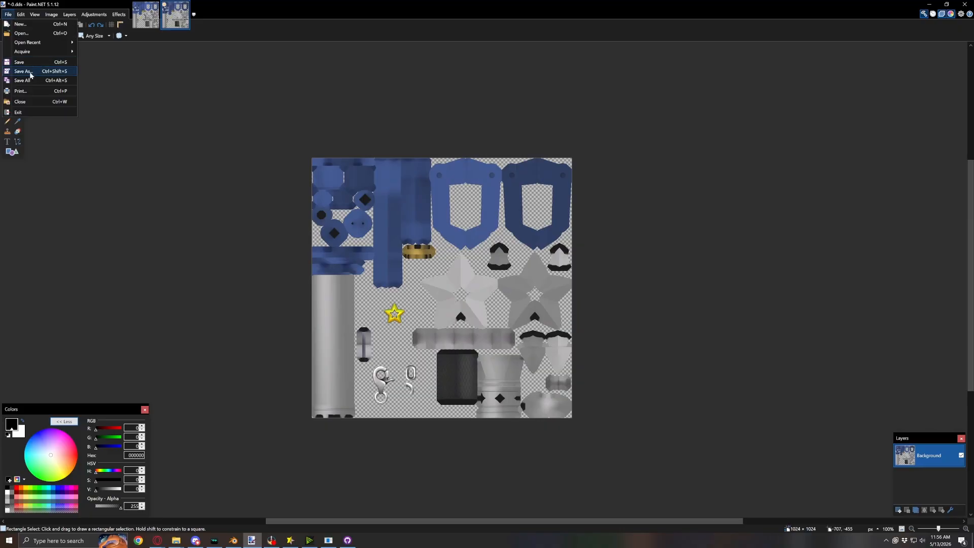
click(31, 75)
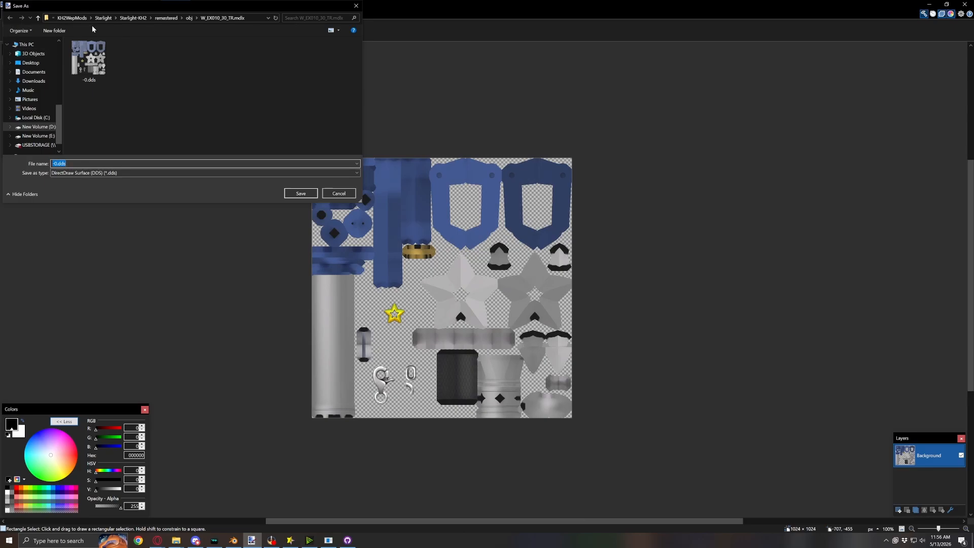
click(38, 18)
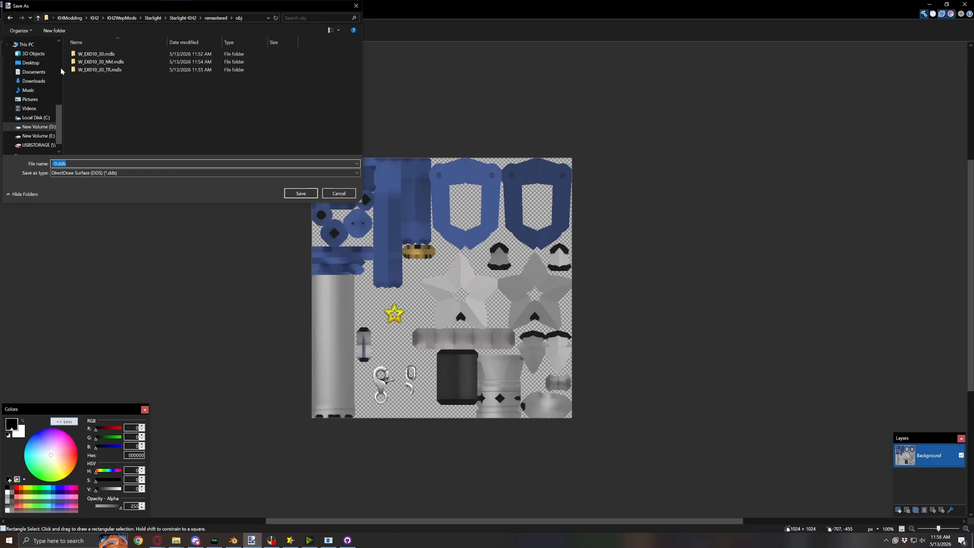
right_click(98, 92)
mouse_move(178, 242)
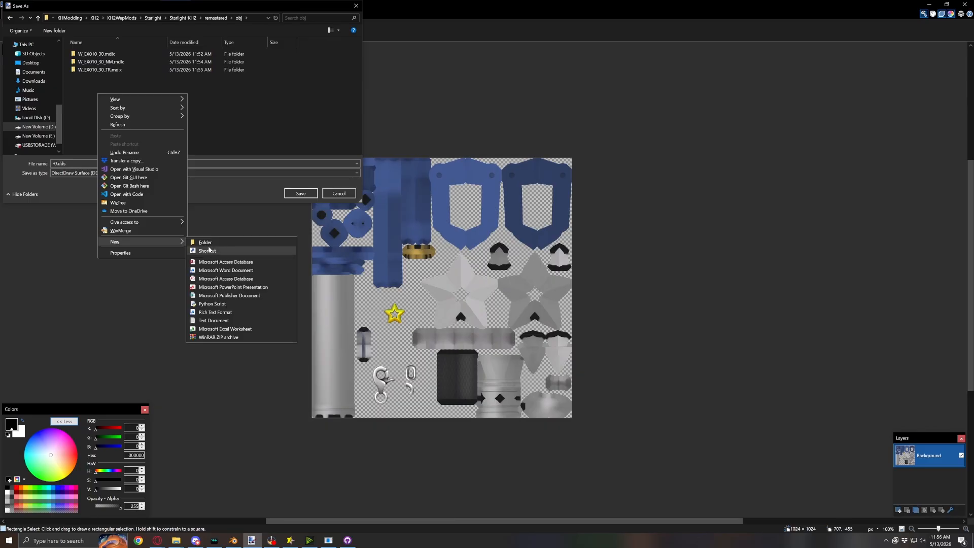
click(227, 240)
text(W_EX010)
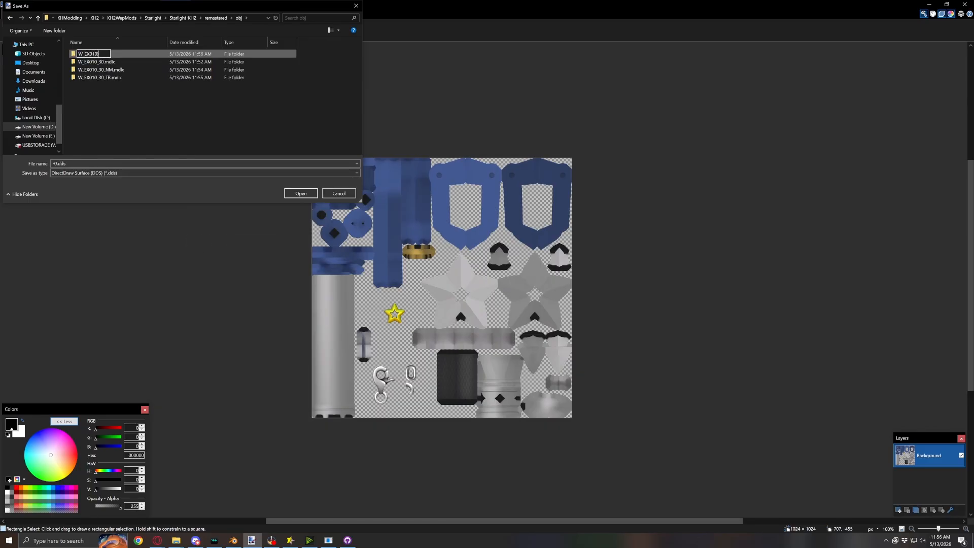
text(_)
text(30_WI.mdlx)
key(Return)
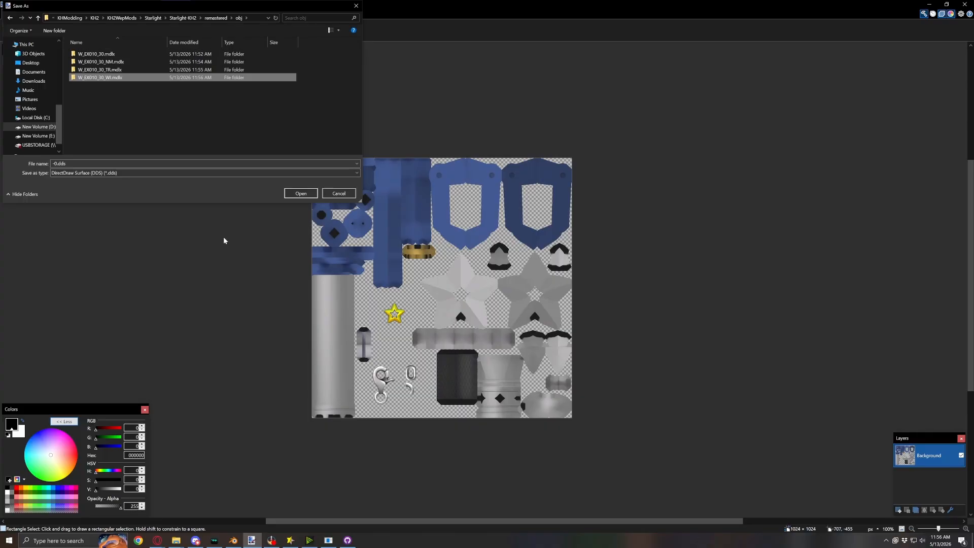
Save the texture as -0.dds in the W_EX010_30_WI.mdlx folder
double_click(115, 78)
click(301, 193)
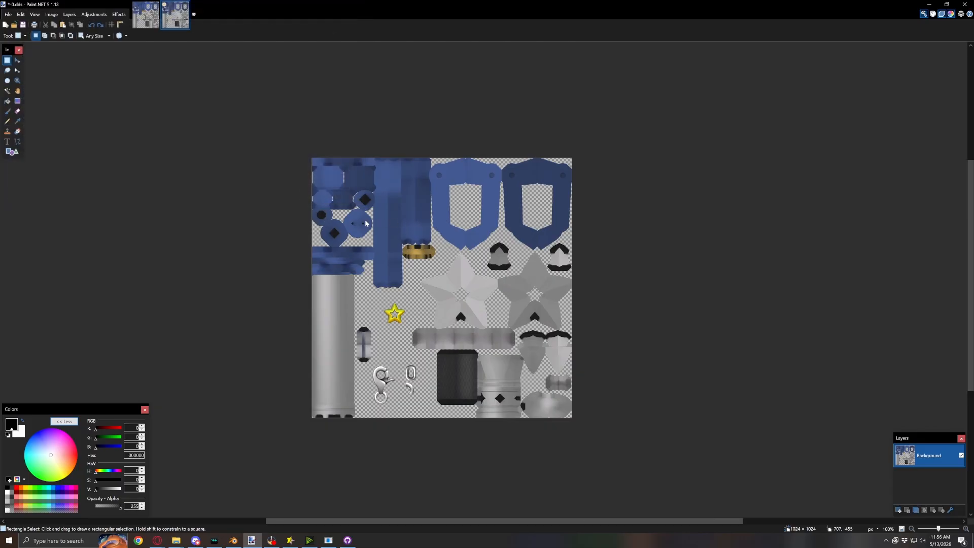
click(218, 203)
Find the W_EX010_30.a.us folder among the original game's remastered\obj files and open its -0.dds texture in Paint.NET
click(176, 540)
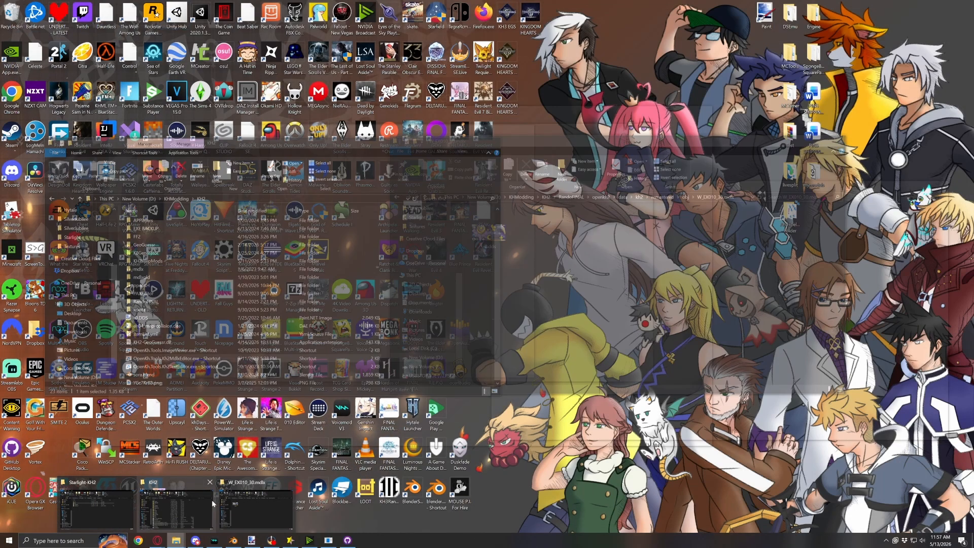
mouse_move(188, 503)
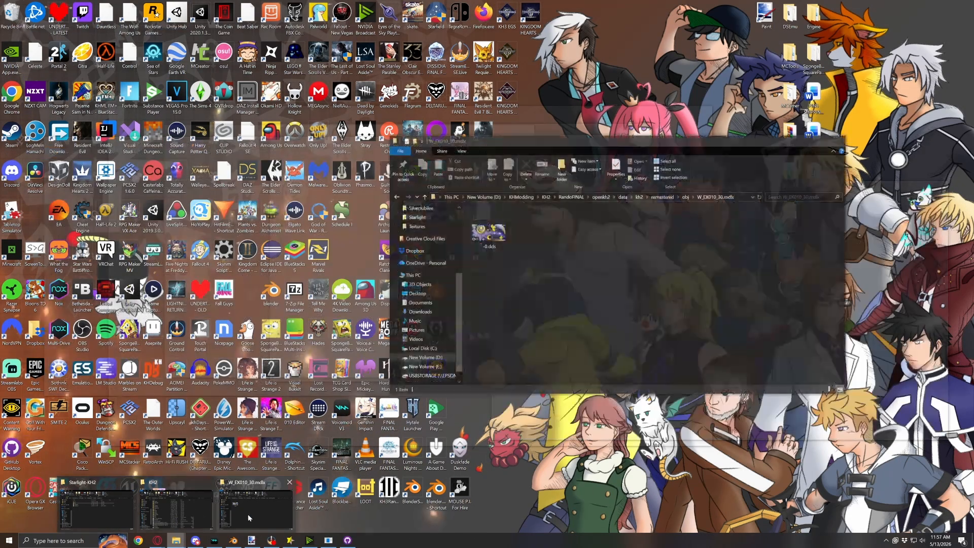
click(248, 513)
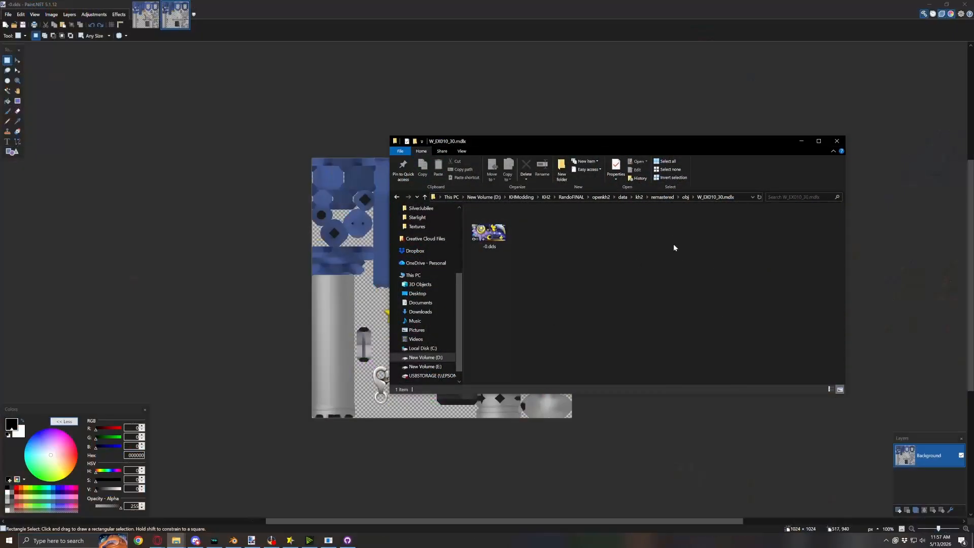
click(424, 197)
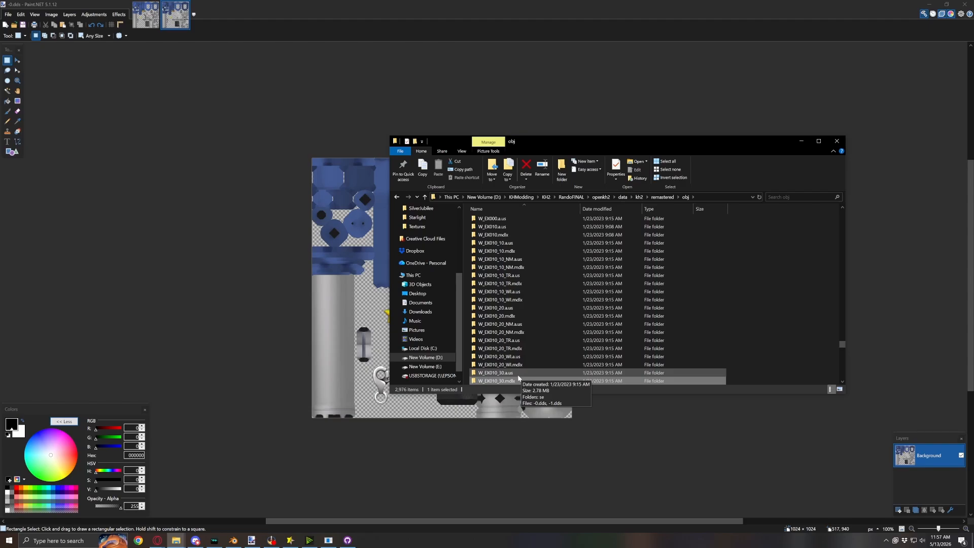
scroll(507, 355, down, 1)
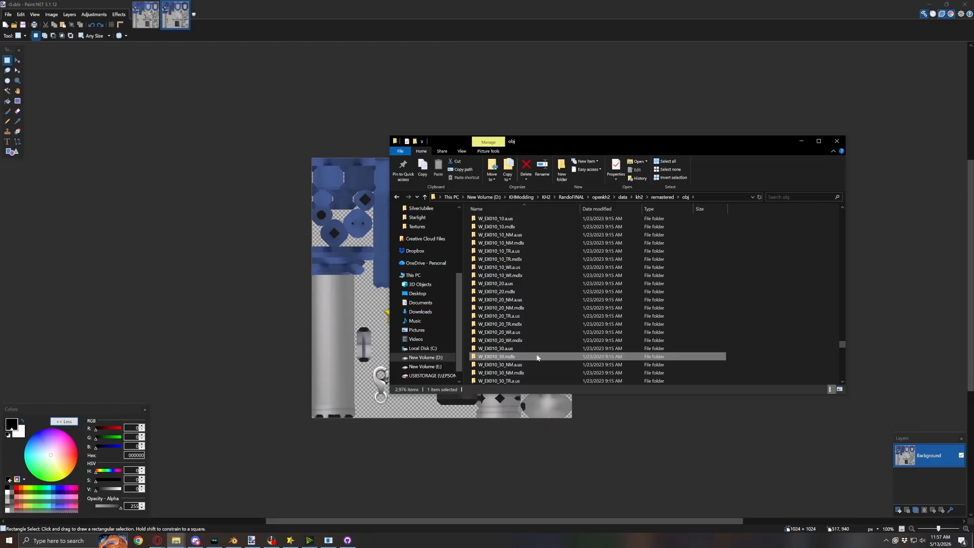
scroll(537, 359, down, 1)
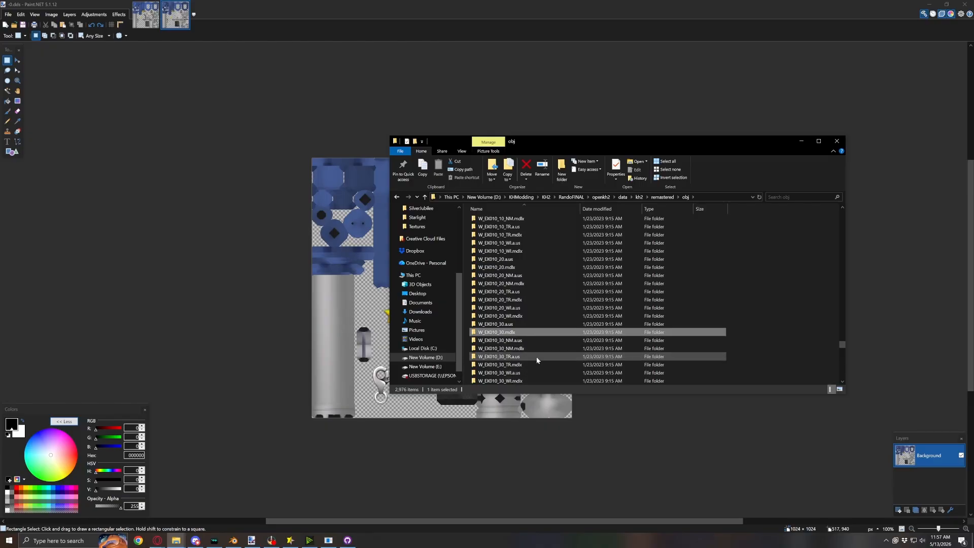
double_click(519, 323)
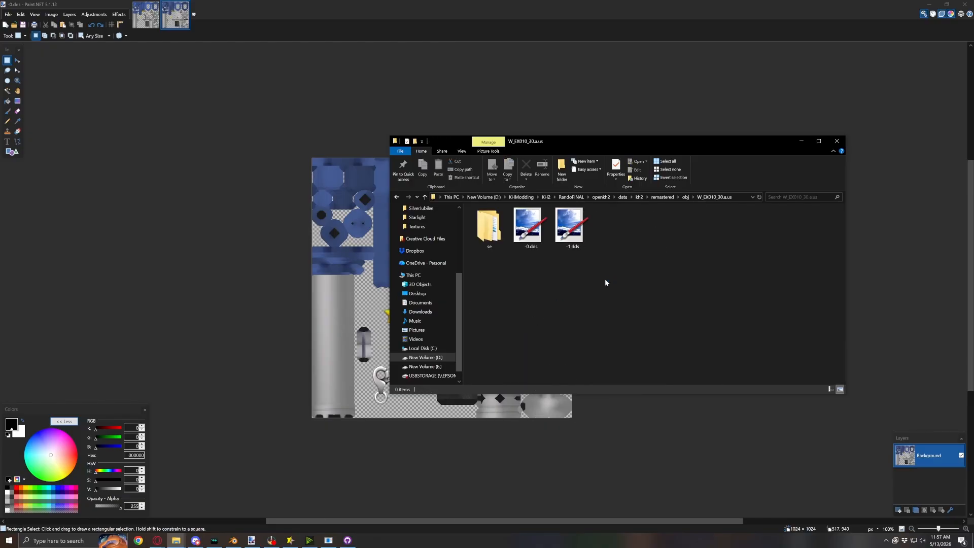
double_click(532, 234)
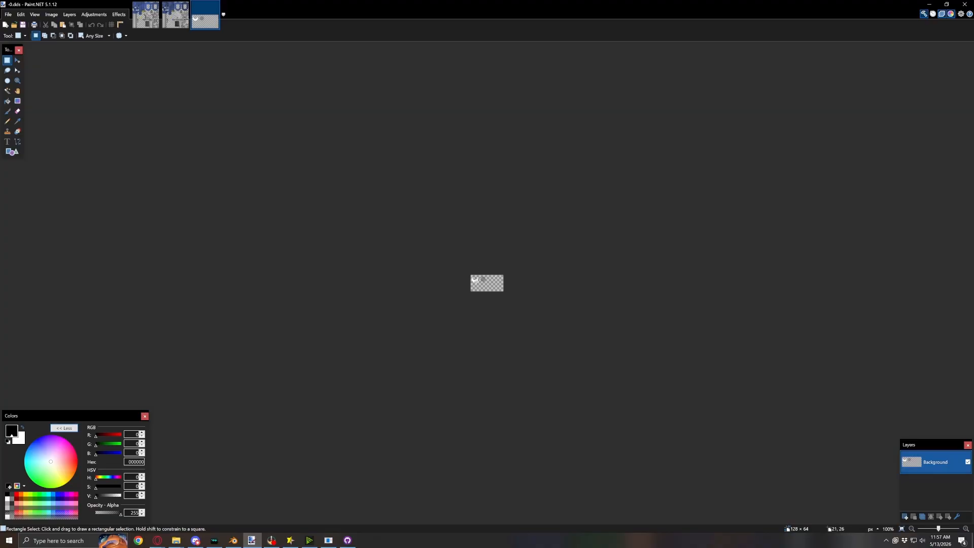
Resize the crescent effect texture to 256 pixels wide, maintaining the aspect ratio
ctrl+scroll(485, 293, up, 2)
ctrl+scroll(485, 293, up, 12)
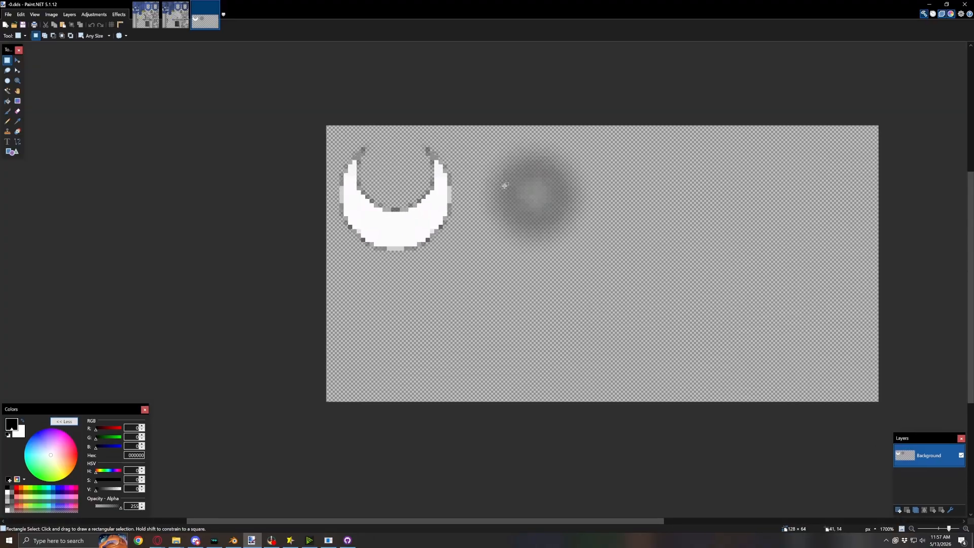
ctrl+scroll(441, 313, down, 5)
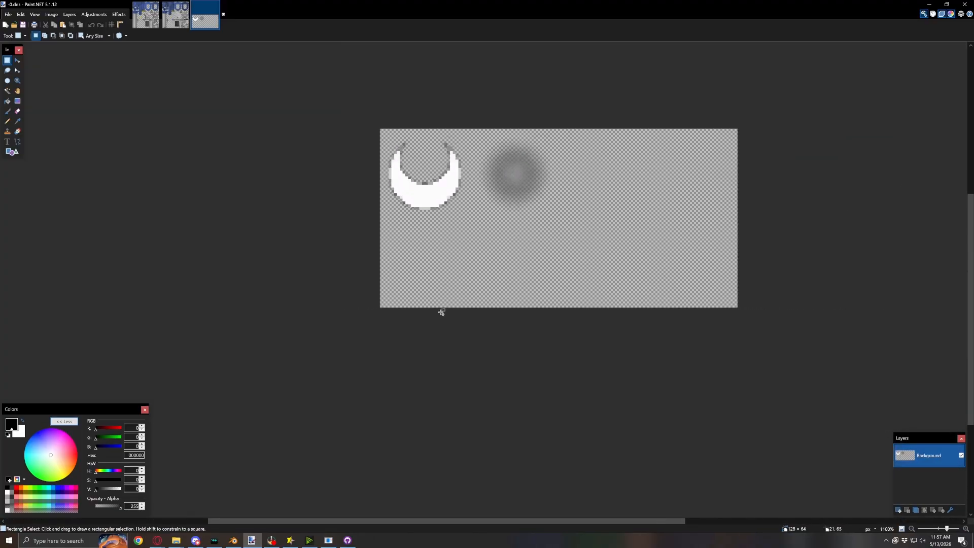
scroll(591, 274, right, 2)
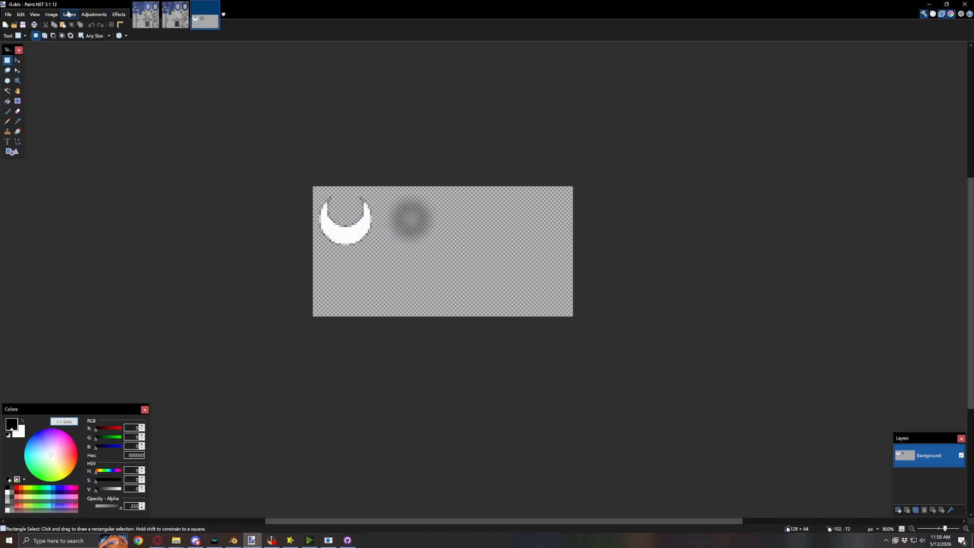
click(52, 15)
click(62, 33)
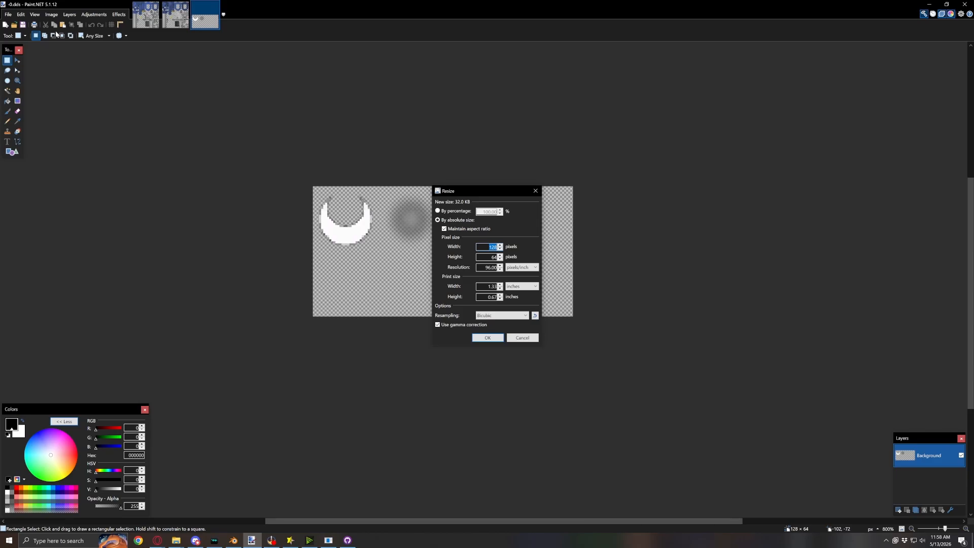
text(256)
click(487, 337)
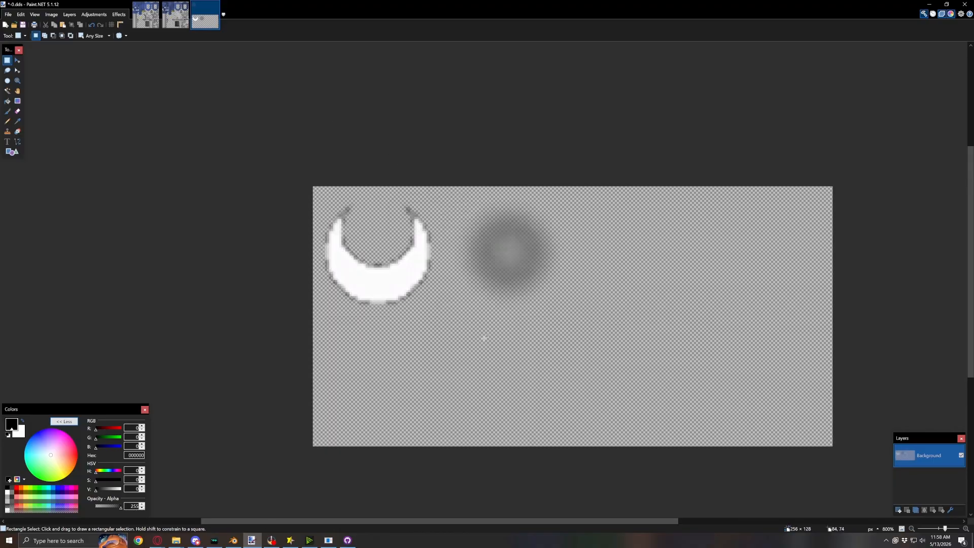
ctrl+scroll(387, 274, down, 3)
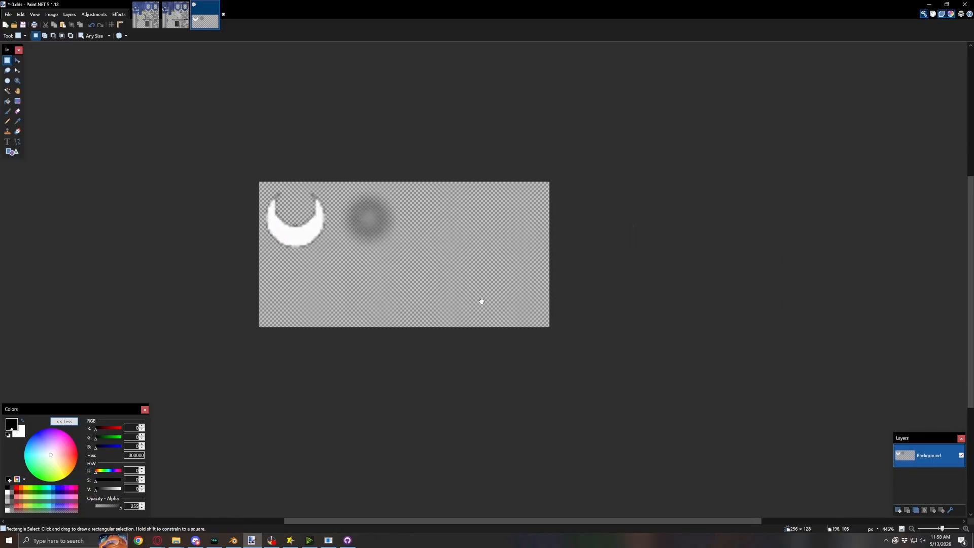
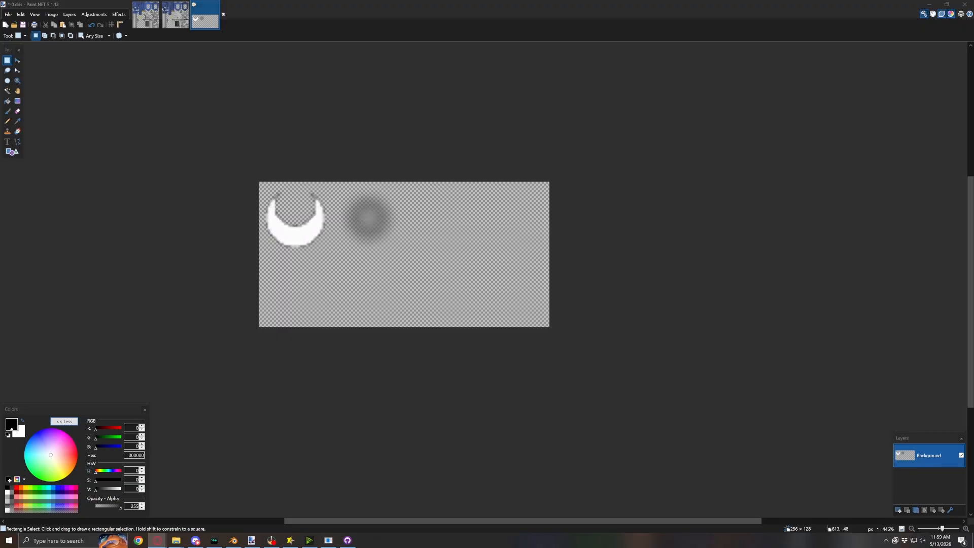
Paste the star image onto a new layer without enlarging the canvas and scale it to about 65 × 62 pixels over the crescent
click(899, 510)
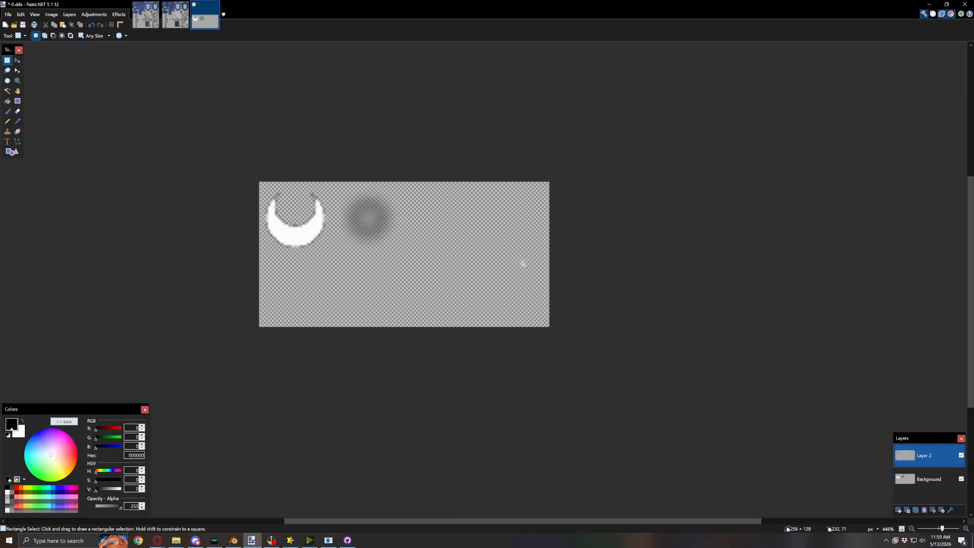
key(ctrl+v)
click(512, 334)
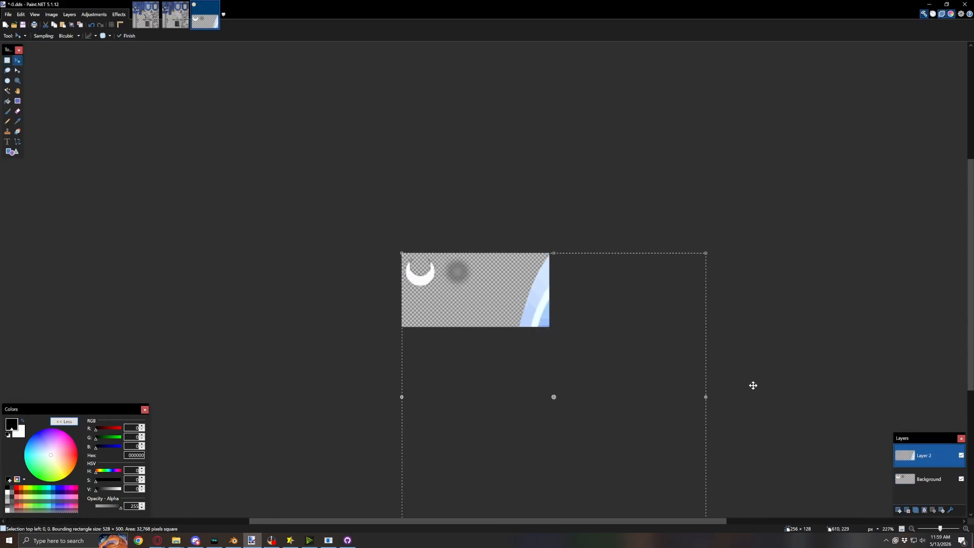
ctrl+scroll(753, 386, down, 5)
drag(637, 448, 487, 306)
ctrl+scroll(487, 306, up, 10)
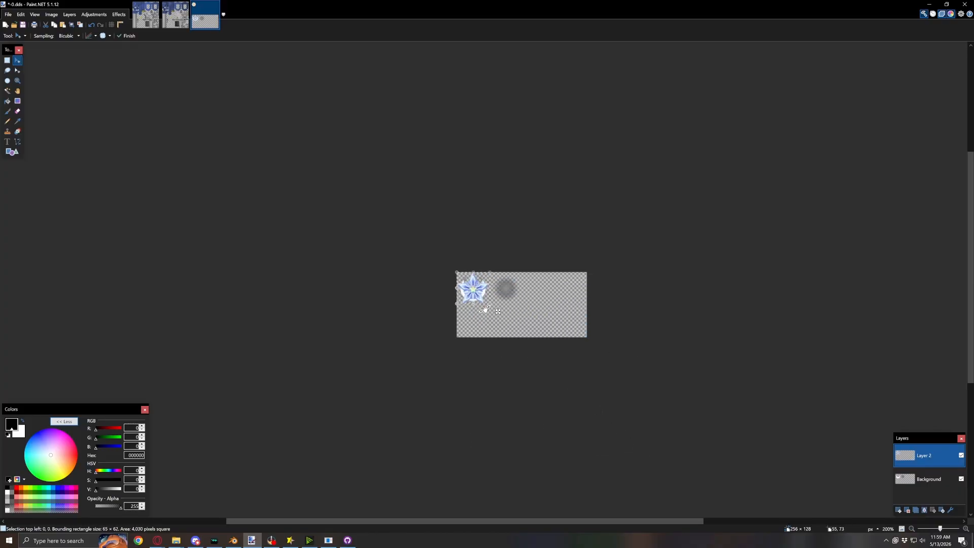
drag(487, 252, 467, 235)
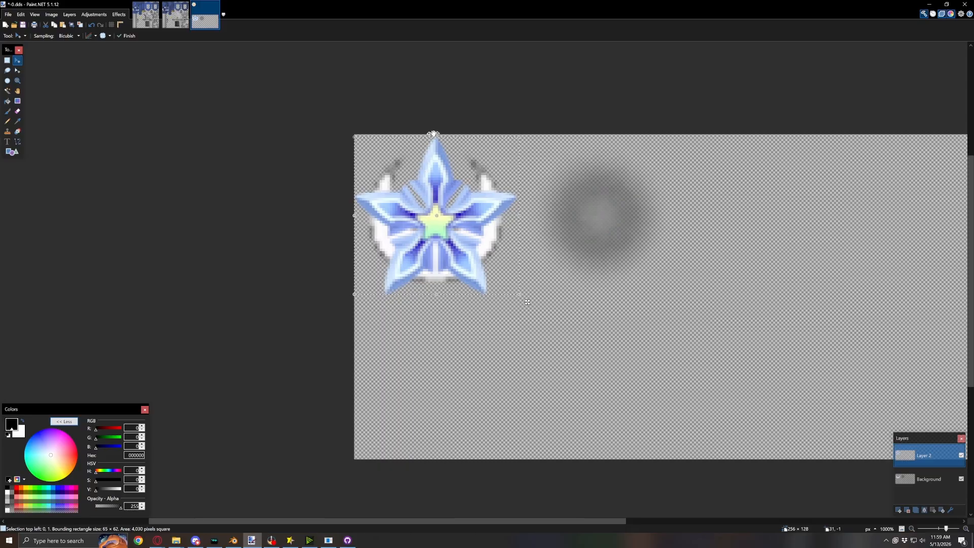
Shrink the pasted star proportionally to about 57 × 53 pixels, centred over the crescent
drag(435, 135, 434, 138)
drag(472, 257, 474, 254)
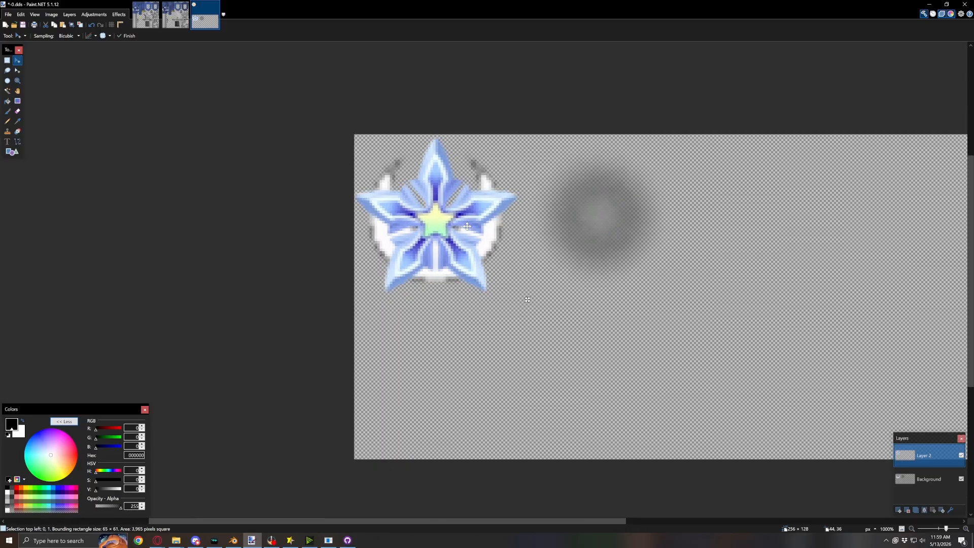
ctrl+scroll(495, 241, up, 1)
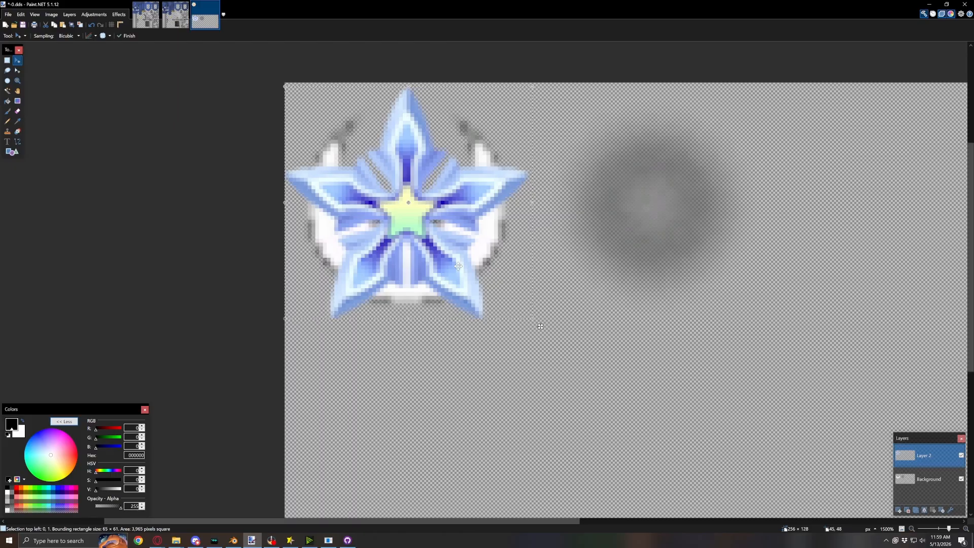
shift+drag(407, 320, 408, 303)
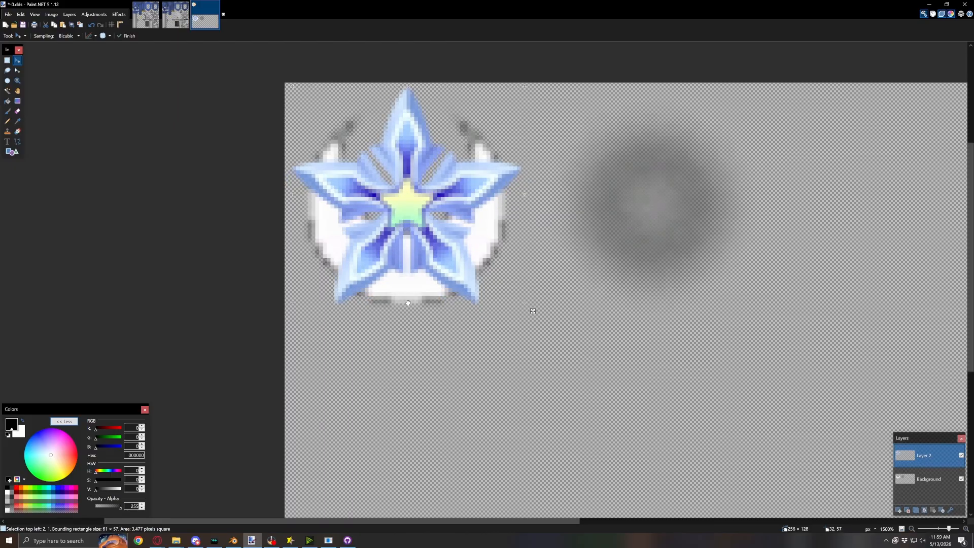
shift+drag(405, 85, 405, 102)
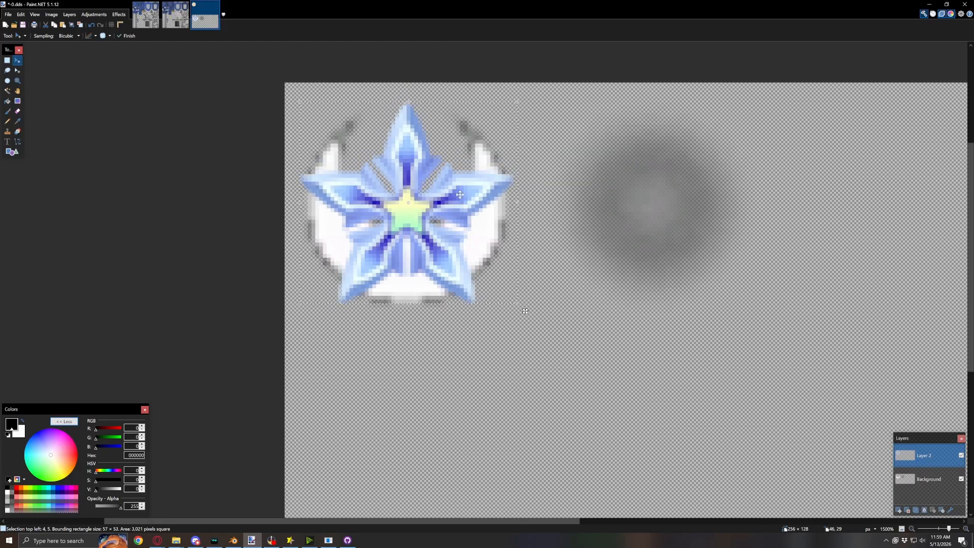
Delete the white crescent behind the star from the Background layer and clear the selection
ctrl+scroll(428, 248, down, 3)
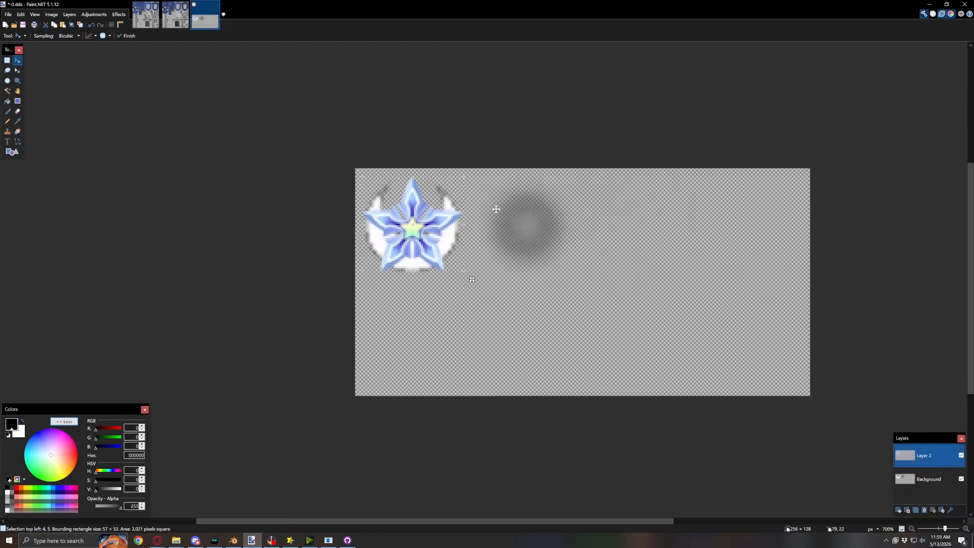
click(927, 482)
click(7, 61)
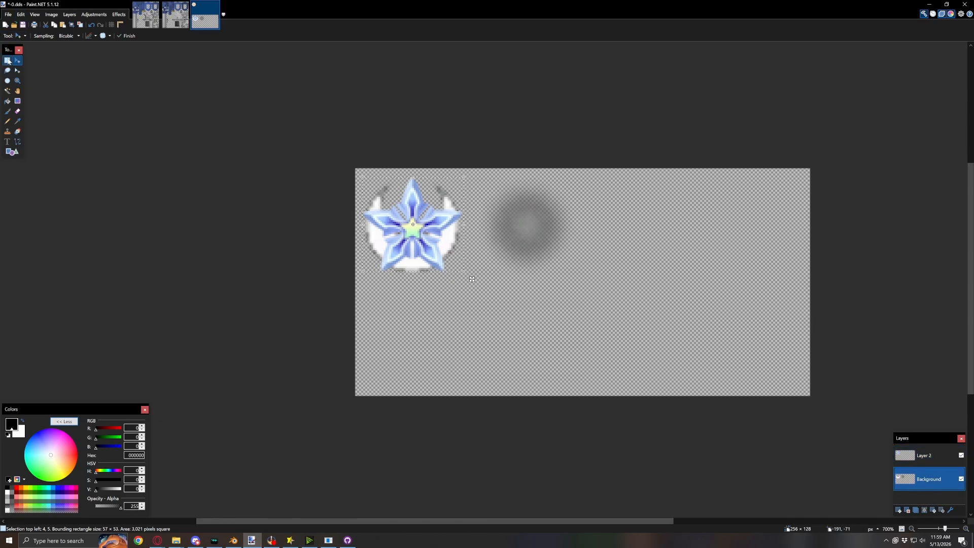
mouse_move(358, 158)
mouse_down()
mouse_move(426, 275)
mouse_move(464, 281)
mouse_up()
key(Delete)
key(ctrl+d)
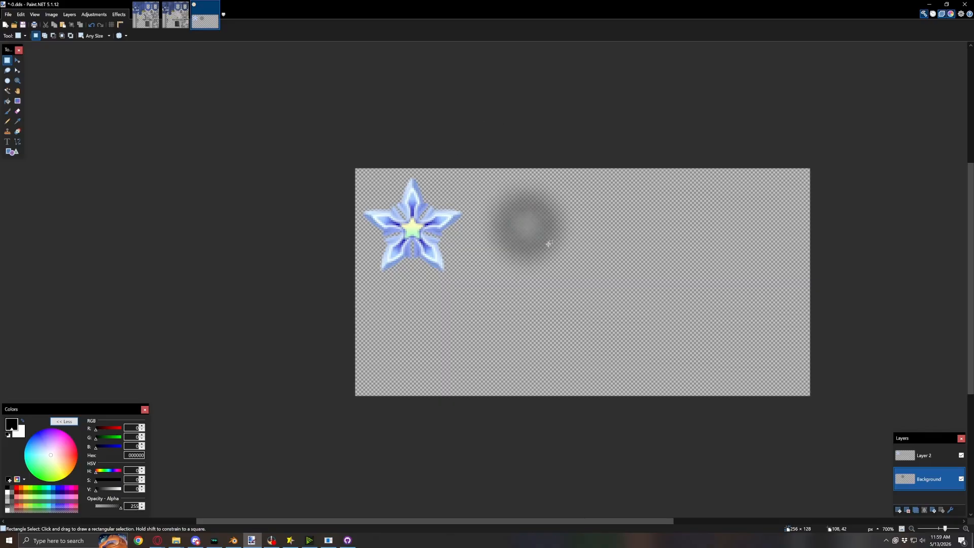
Duplicate the star layer, Layer 2
click(920, 458)
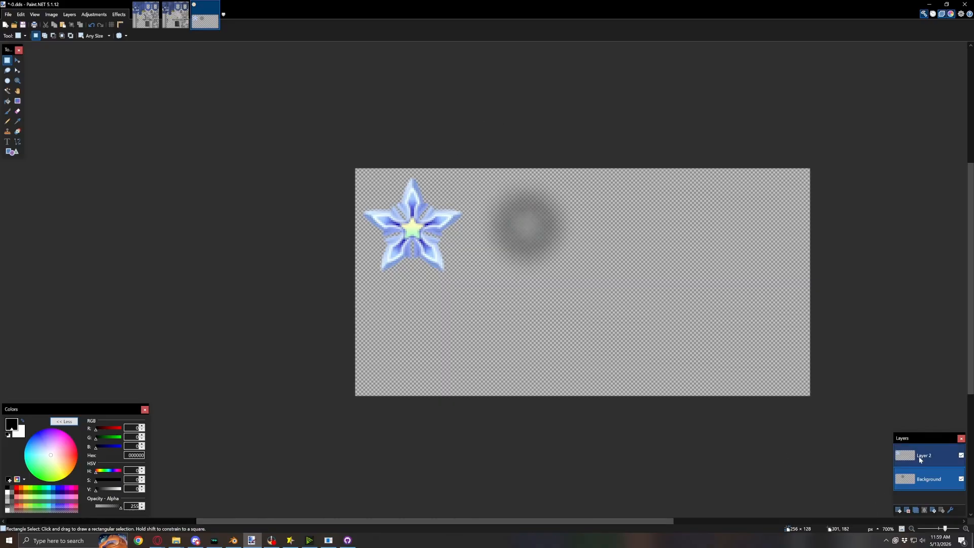
click(918, 510)
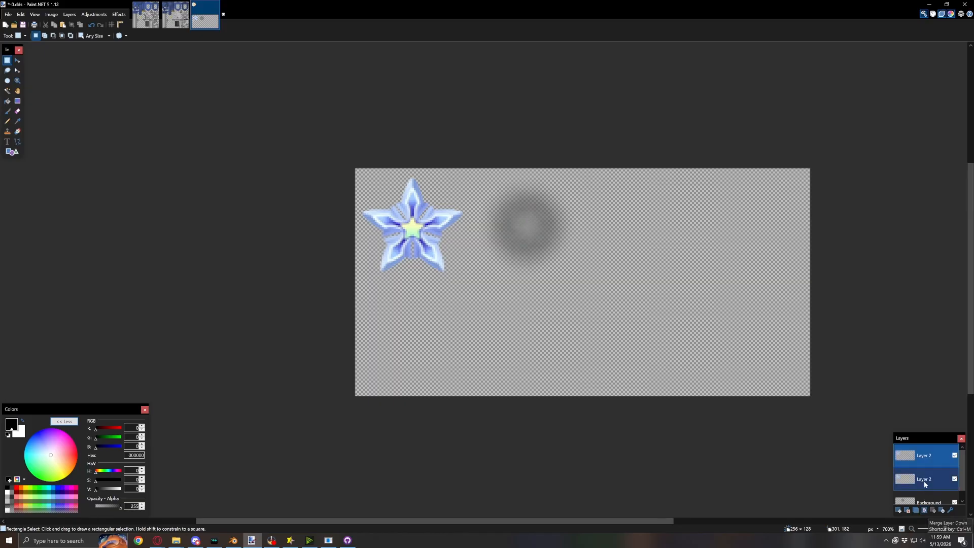
Merge both star layers down into the Background and choose Starlight-KH2's remastered\obj folder as the location for saving a copy
click(924, 511)
click(924, 511)
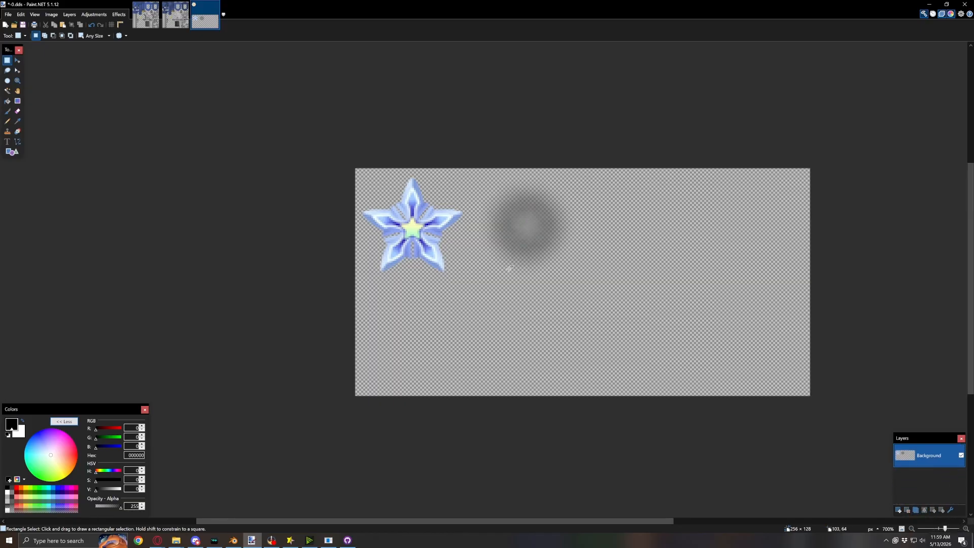
click(8, 14)
click(32, 72)
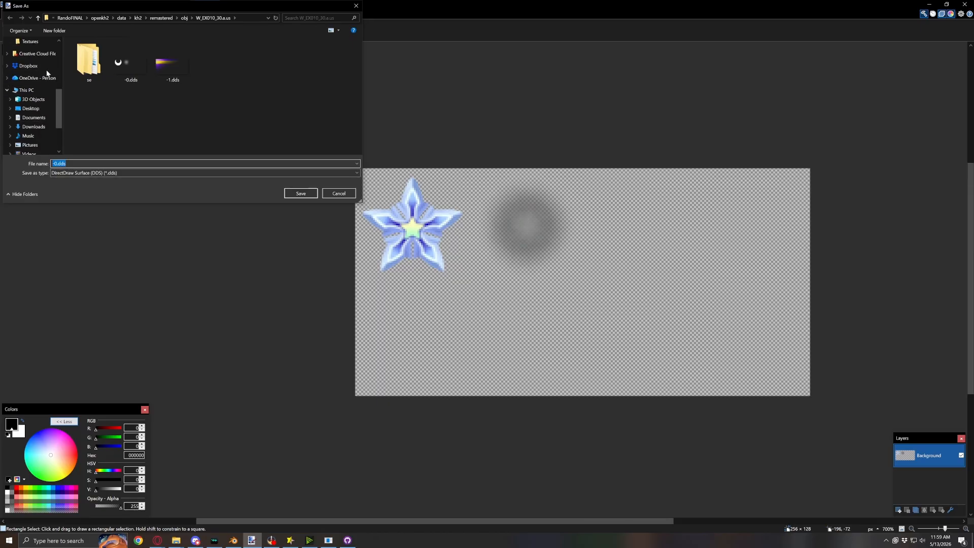
click(31, 77)
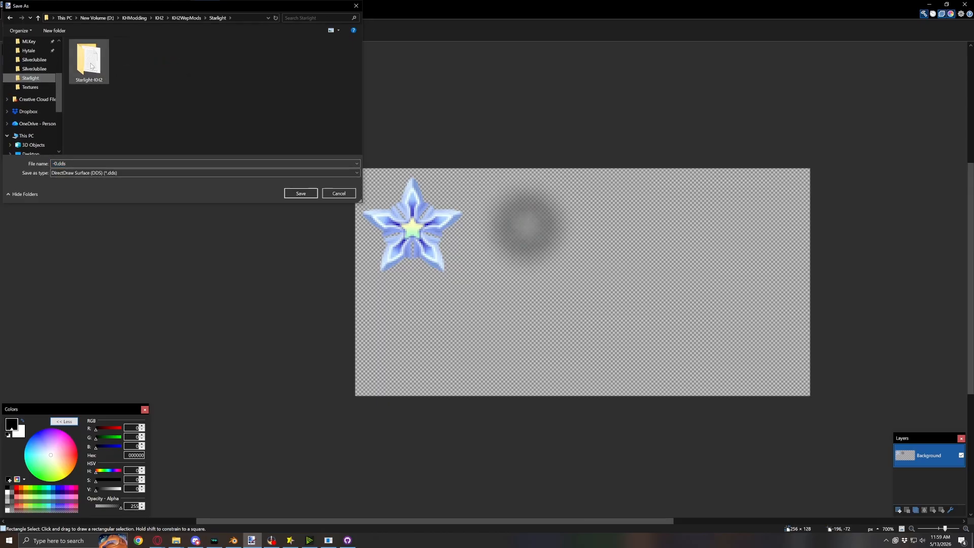
double_click(92, 63)
double_click(89, 70)
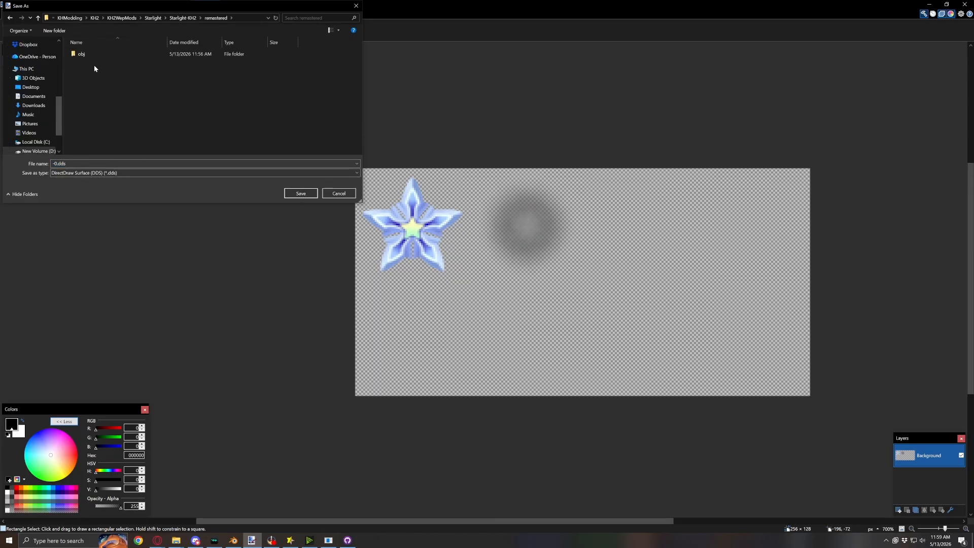
double_click(81, 54)
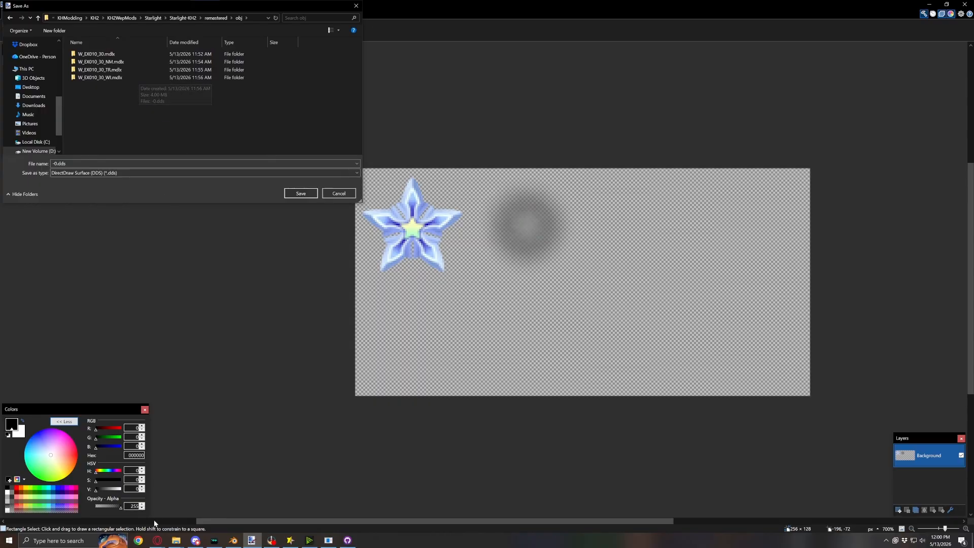
Check the original effect folder's name and create a matching W_EX010_30.a.us folder inside the mod's obj folder
mouse_move(176, 541)
mouse_move(242, 519)
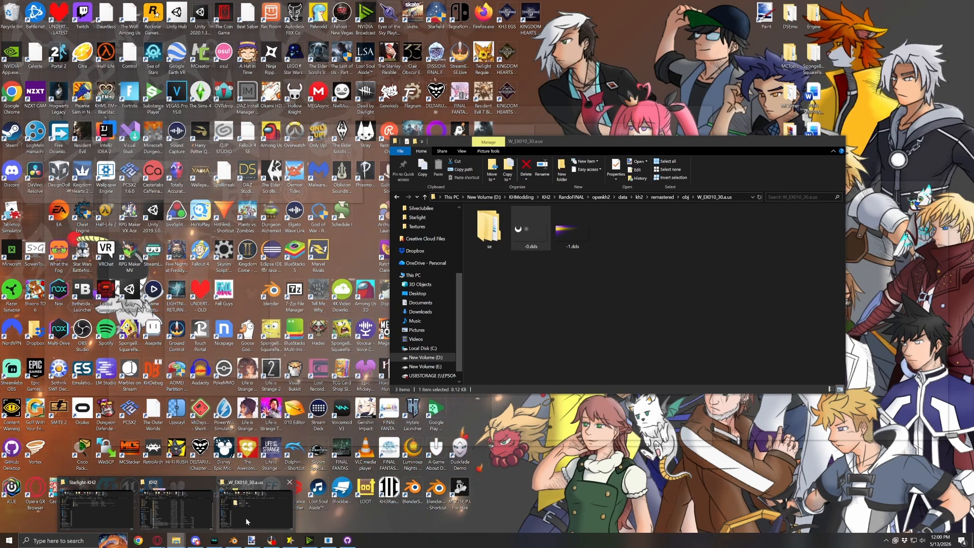
click(246, 518)
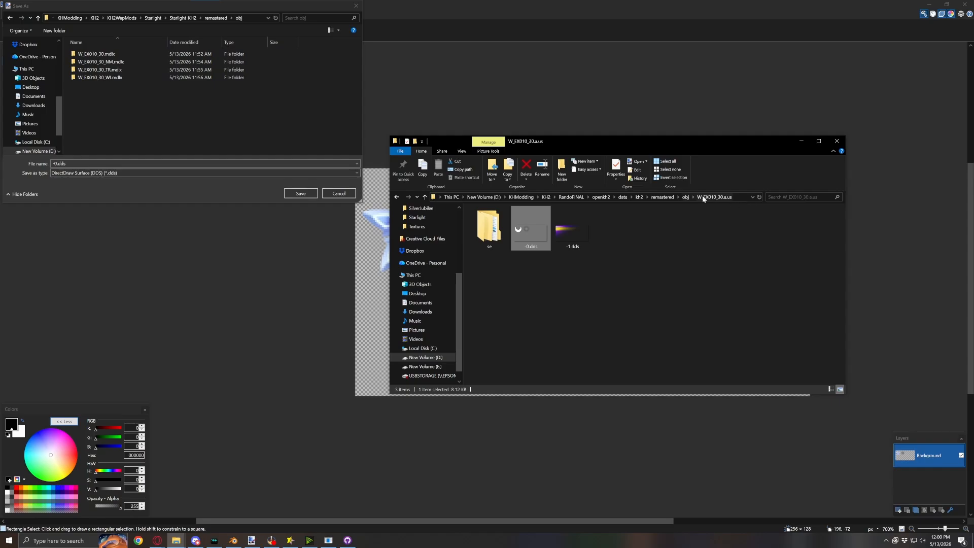
click(147, 96)
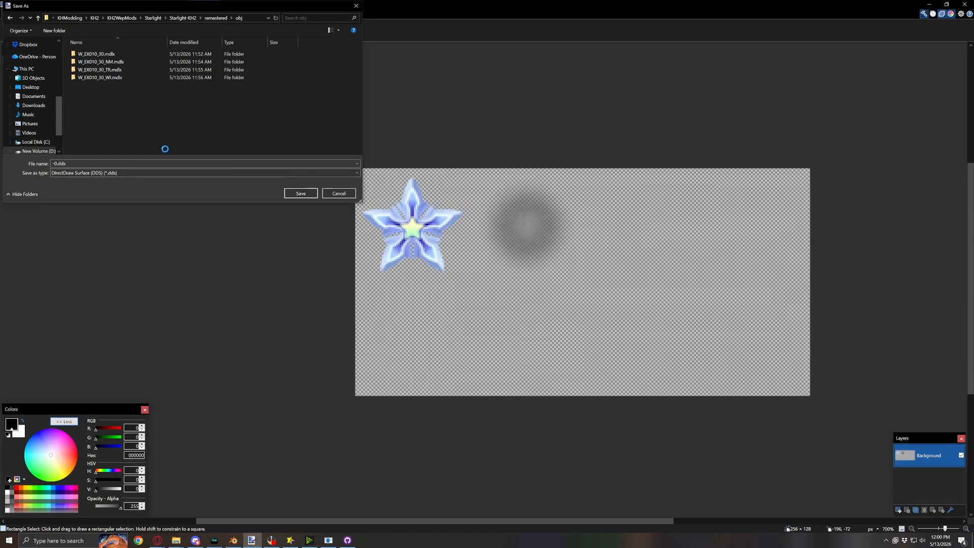
right_click(146, 97)
mouse_move(208, 243)
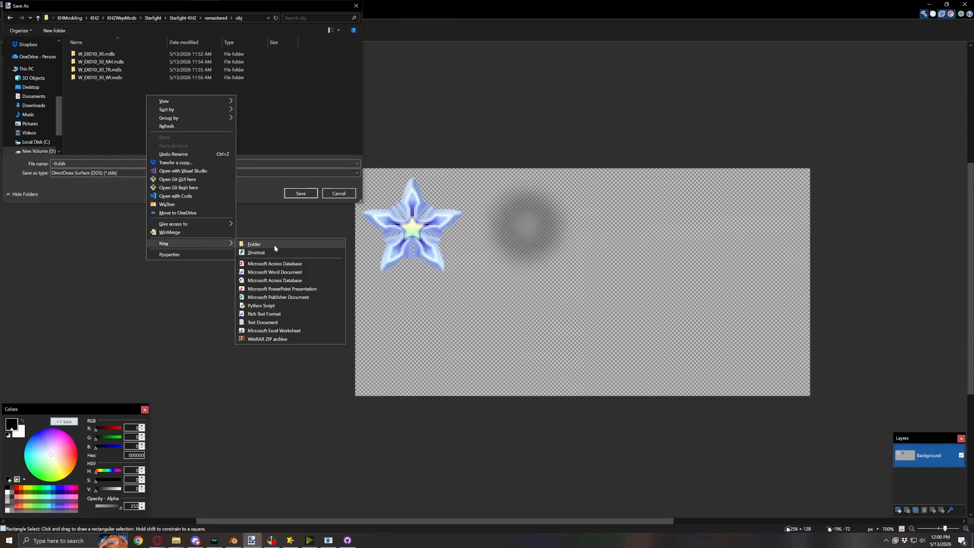
click(274, 245)
text(W_E)
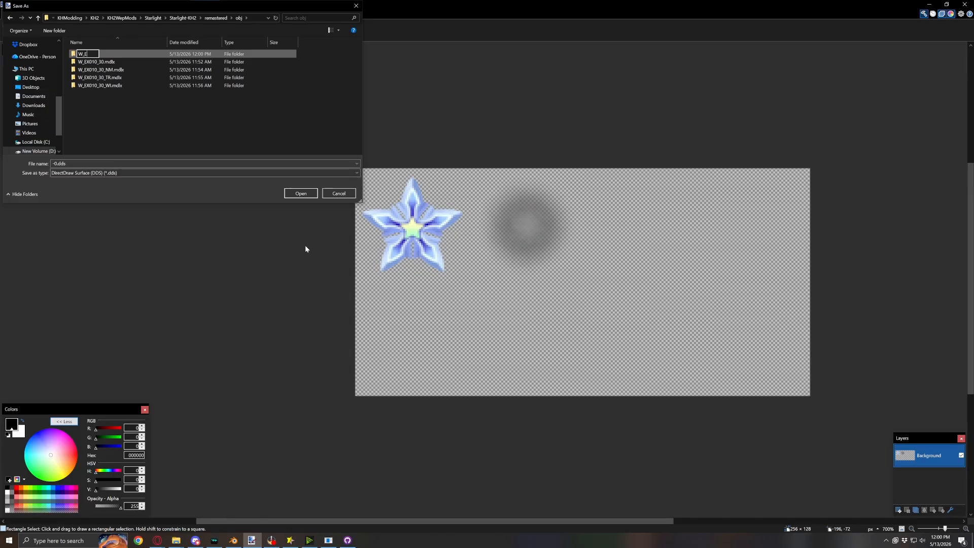
text(X010_30.a.us)
key(Return)
Save the star texture as -0.dds in DDS format inside the W_EX010_30.a.us folder
double_click(101, 55)
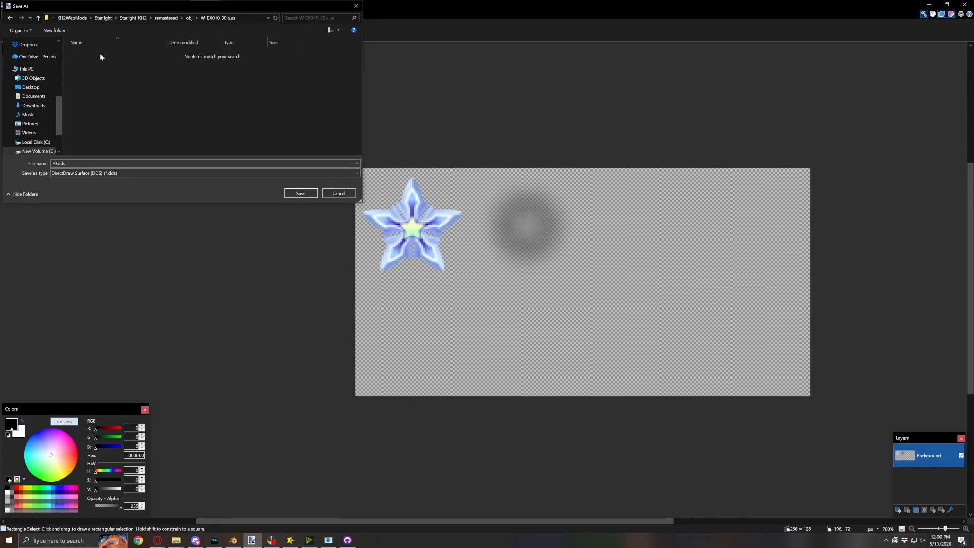
click(301, 193)
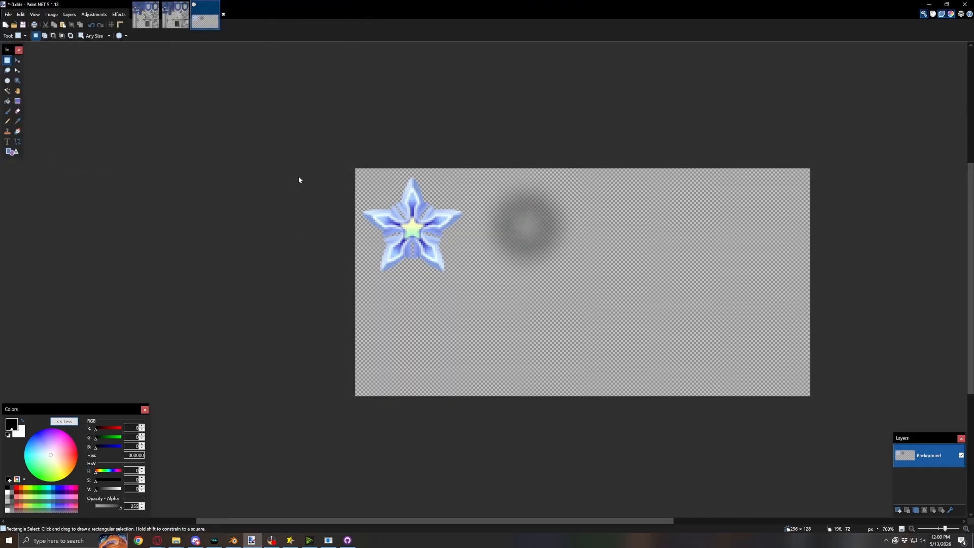
click(216, 200)
In File Explorer, open Starlight-KH2's remastered\obj folder and duplicate the W_EX010_30.a.us folder there
click(176, 540)
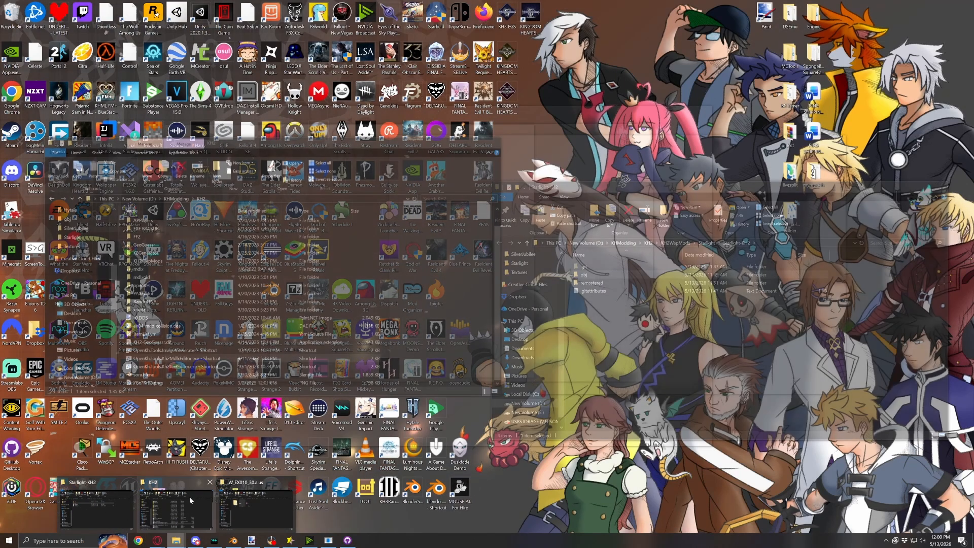
mouse_move(245, 509)
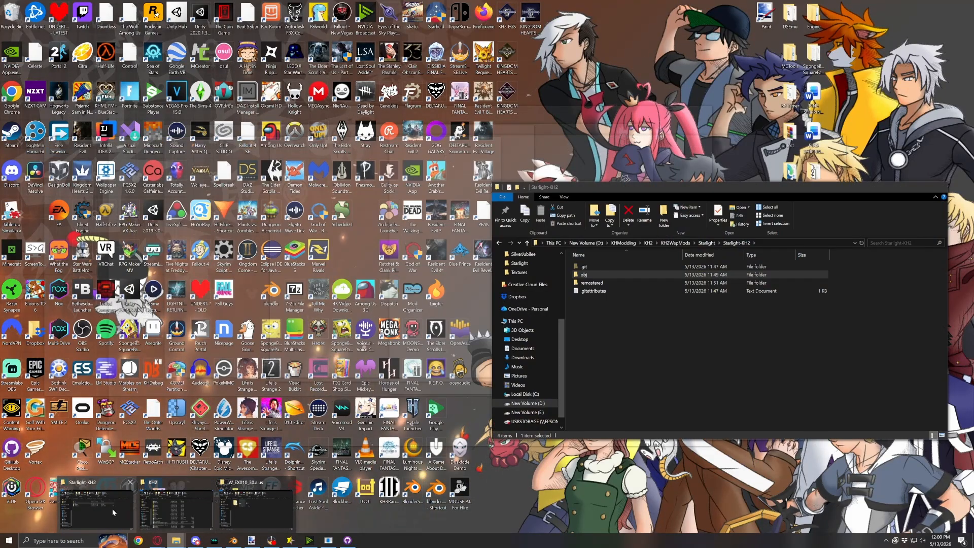
click(111, 508)
click(591, 286)
double_click(591, 283)
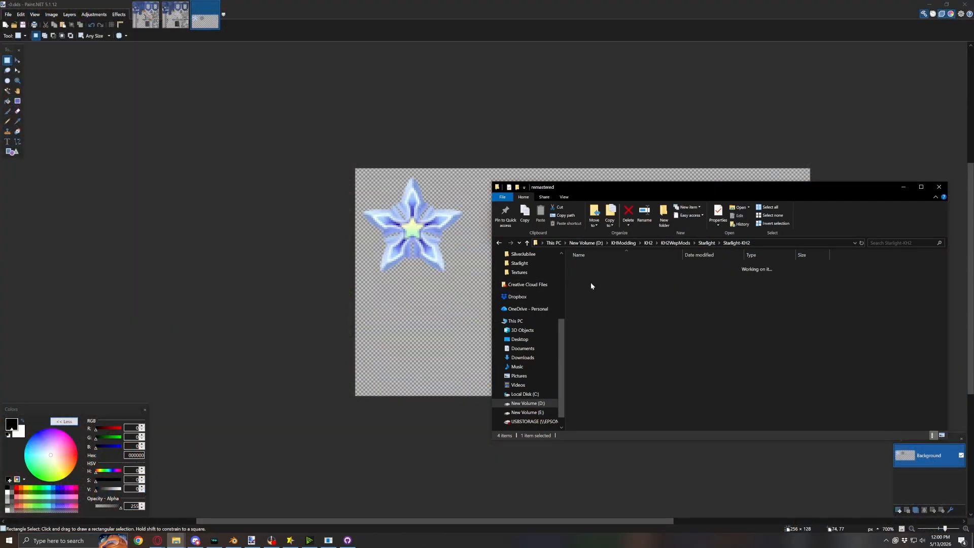
double_click(582, 267)
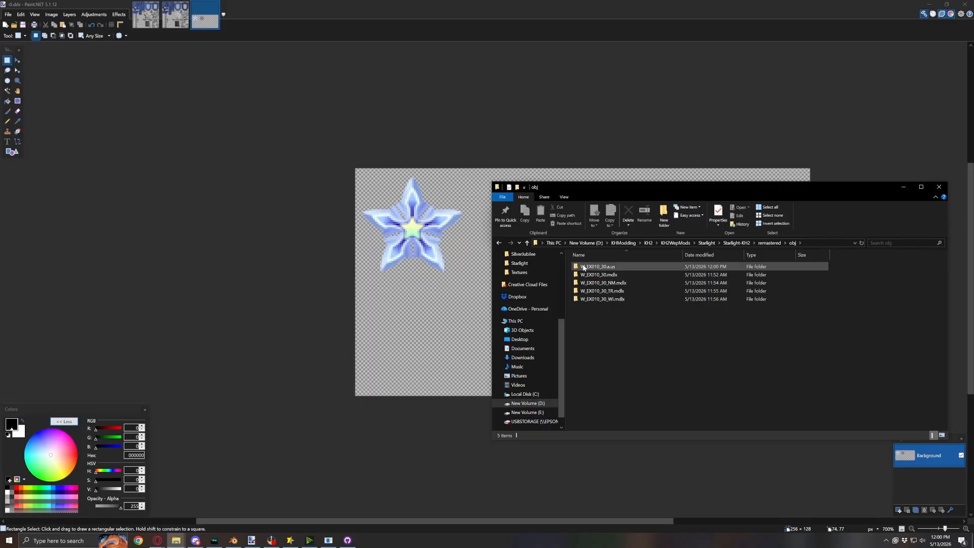
right_click(583, 268)
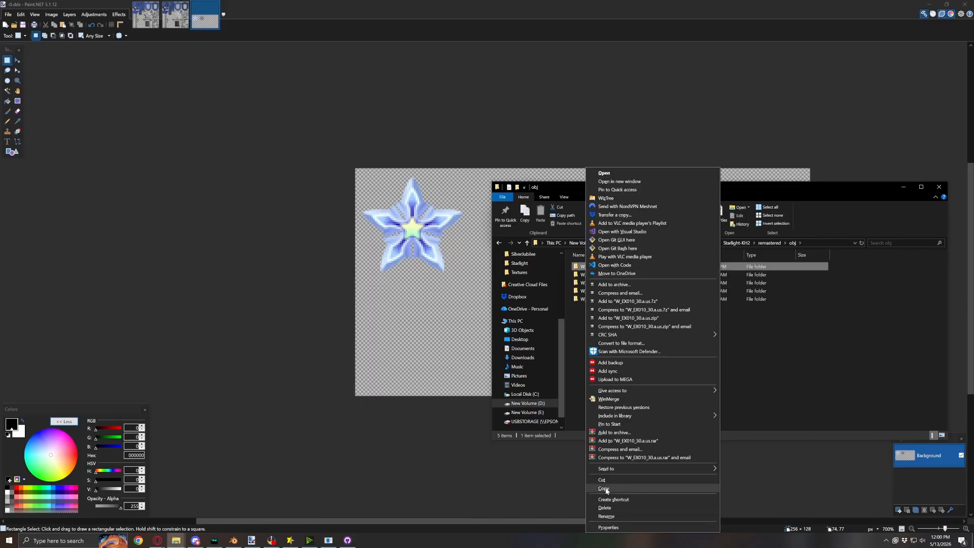
click(606, 489)
right_click(599, 342)
click(639, 395)
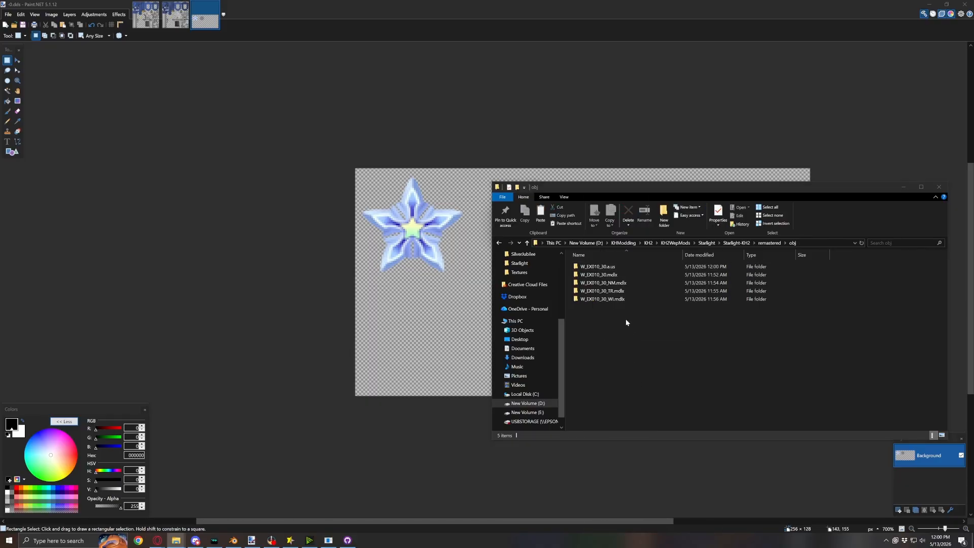
Rename the copied effect folder to W_EX010_30_NM.a.us
right_click(607, 275)
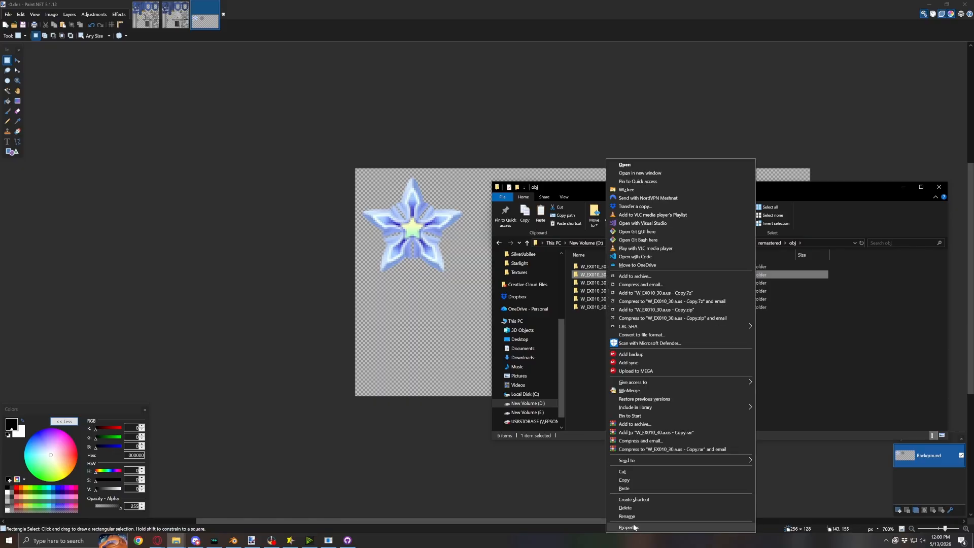
click(627, 516)
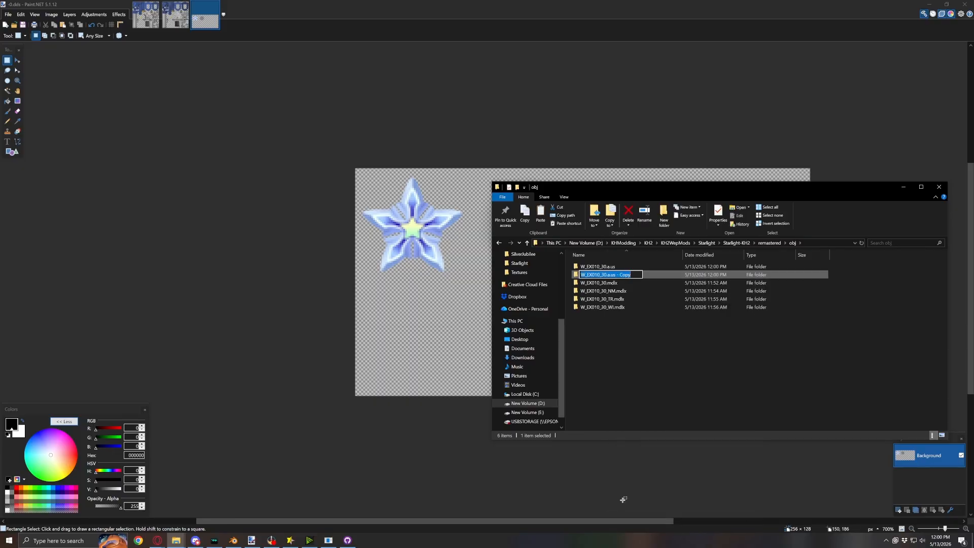
key(Right)
key(Return)
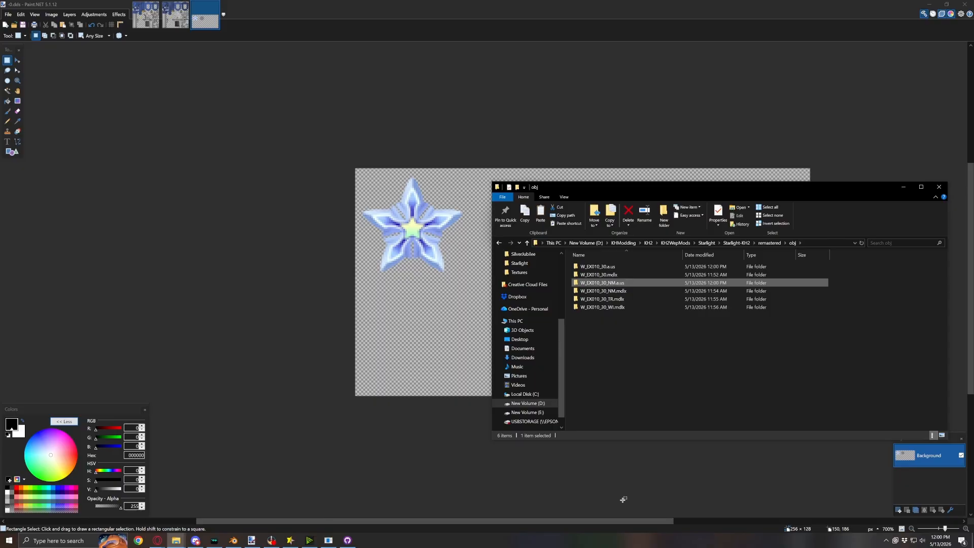
Duplicate the W_EX010_30_NM.a.us folder and rename the copy to W_EX010_30_TR.a.us
right_click(616, 283)
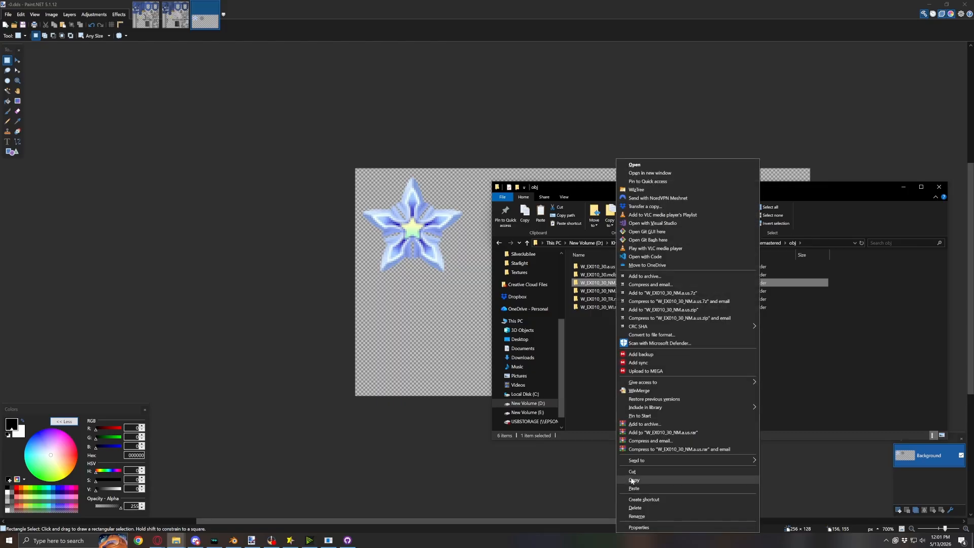
click(633, 480)
right_click(622, 369)
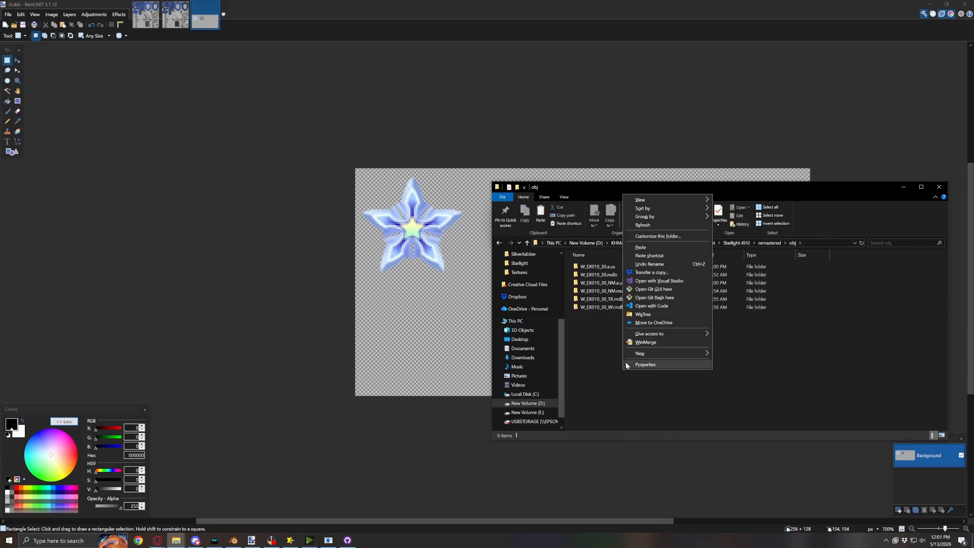
click(650, 247)
right_click(631, 291)
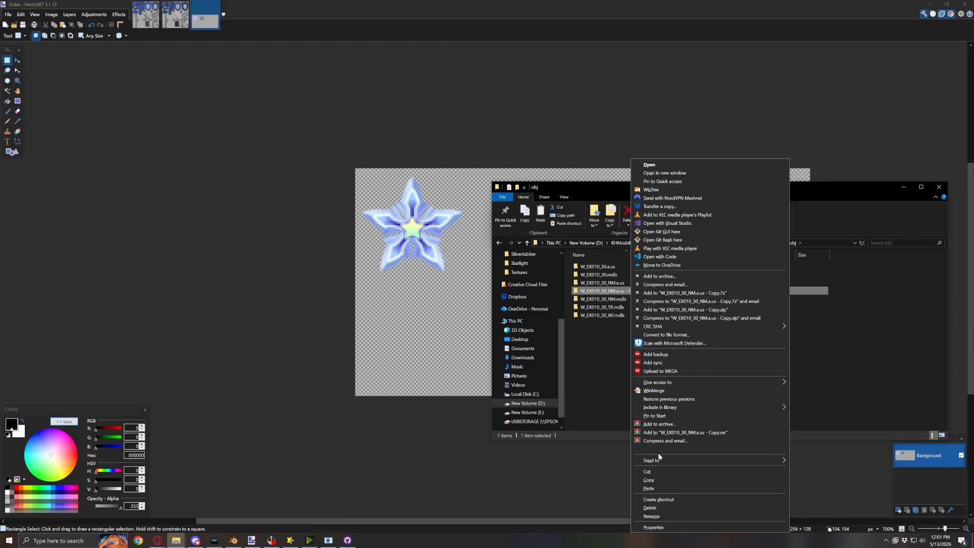
click(654, 516)
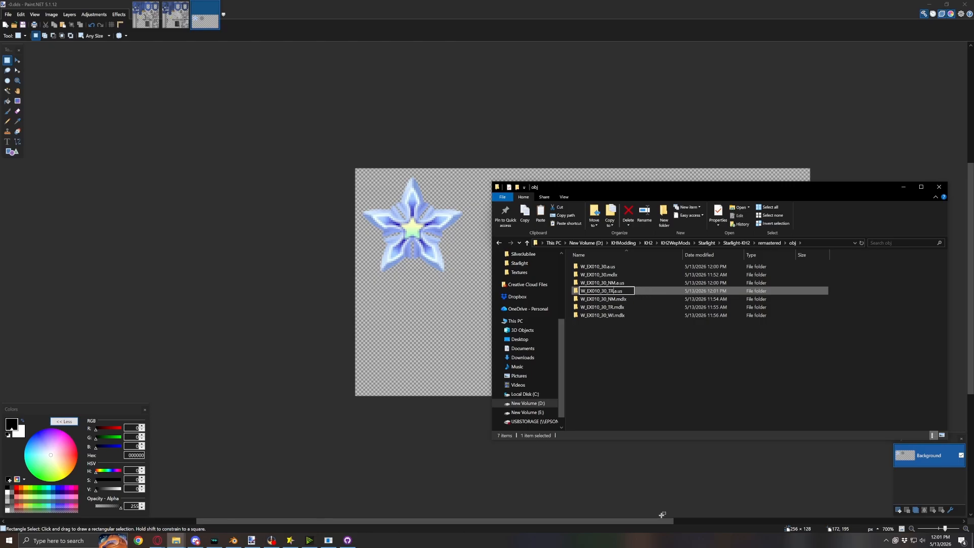
text(TR)
key(Return)
Paste another copy of the NM effect folder and rename it to W_EX010_30_WI.a.us
right_click(625, 334)
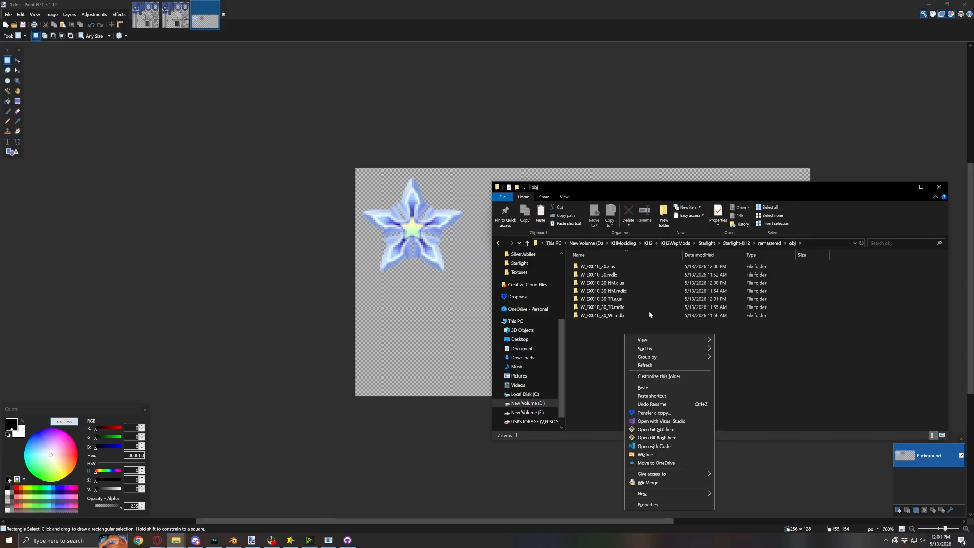
click(642, 387)
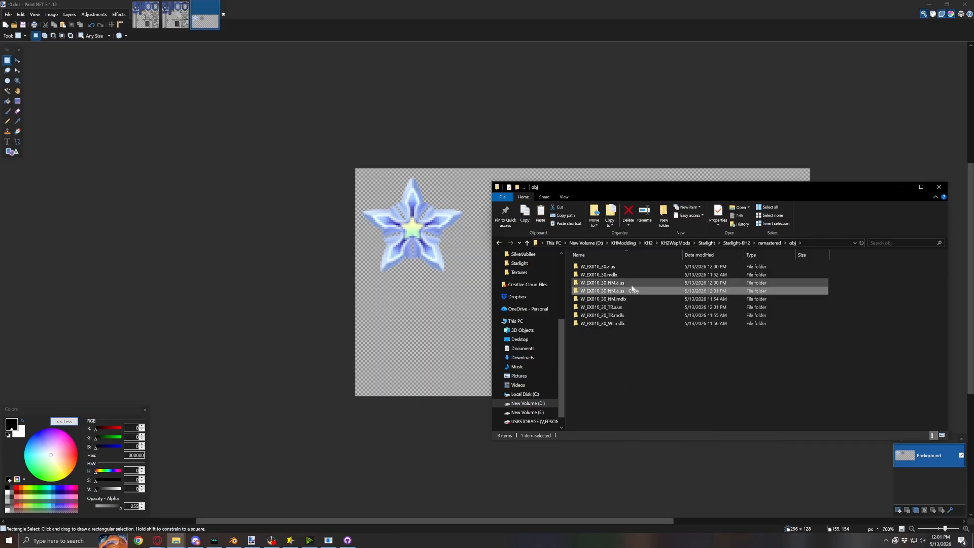
right_click(630, 292)
click(655, 518)
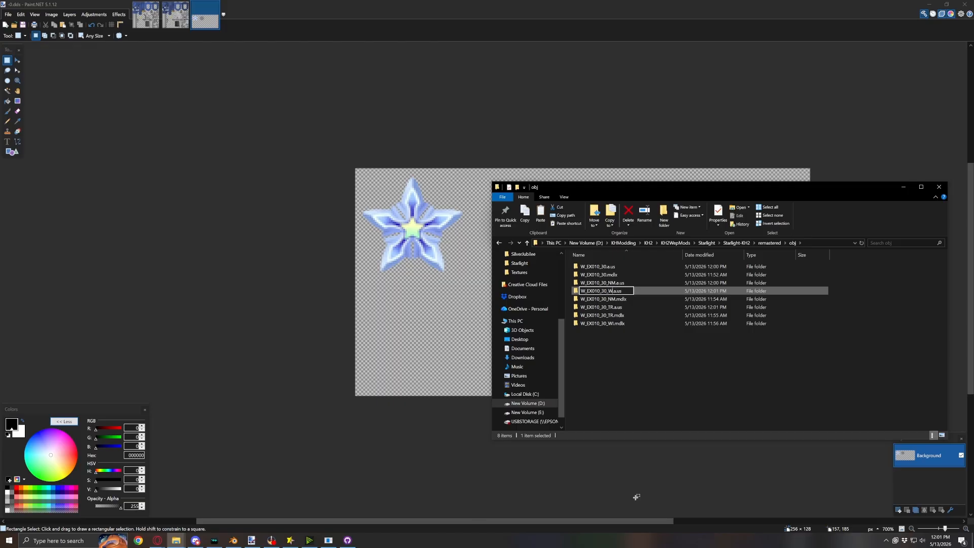
key(Return)
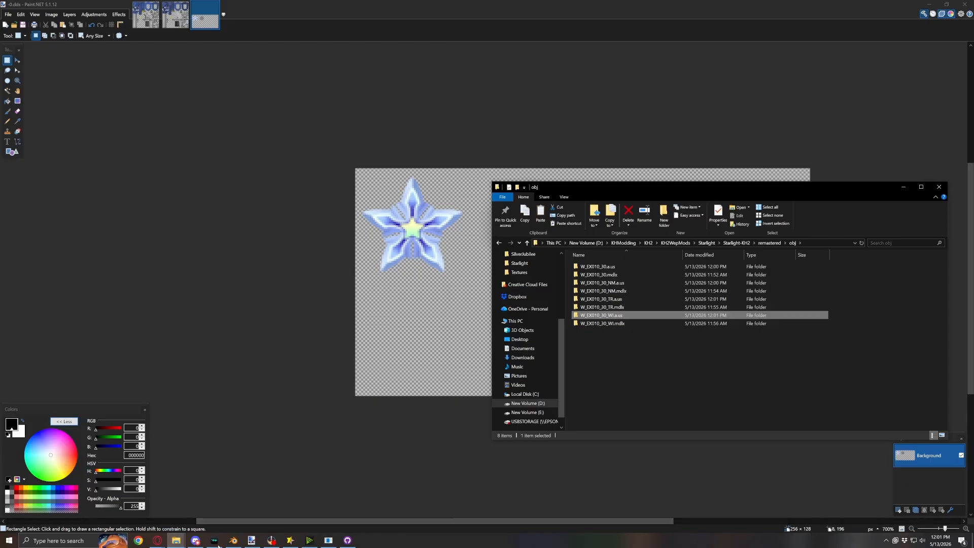
Open -1.dds from the original W_EX010_30.a.us folder in Paint.NET and inspect its purple and yellow gradient up close
mouse_move(176, 541)
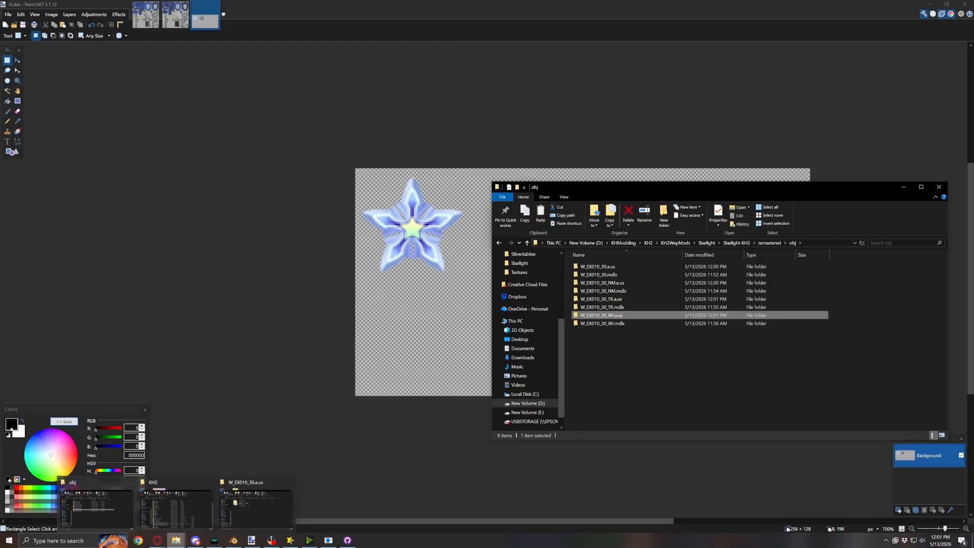
click(245, 503)
double_click(586, 234)
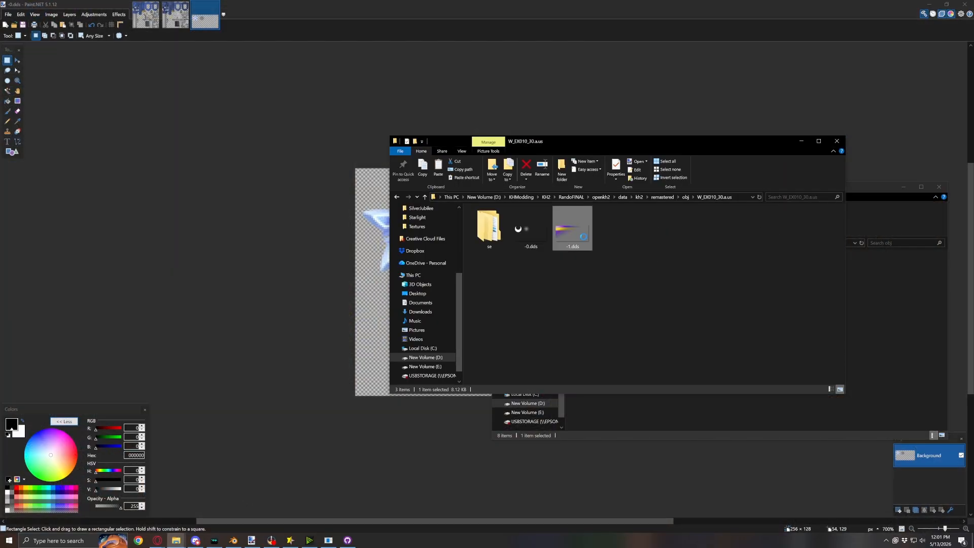
right_click(583, 236)
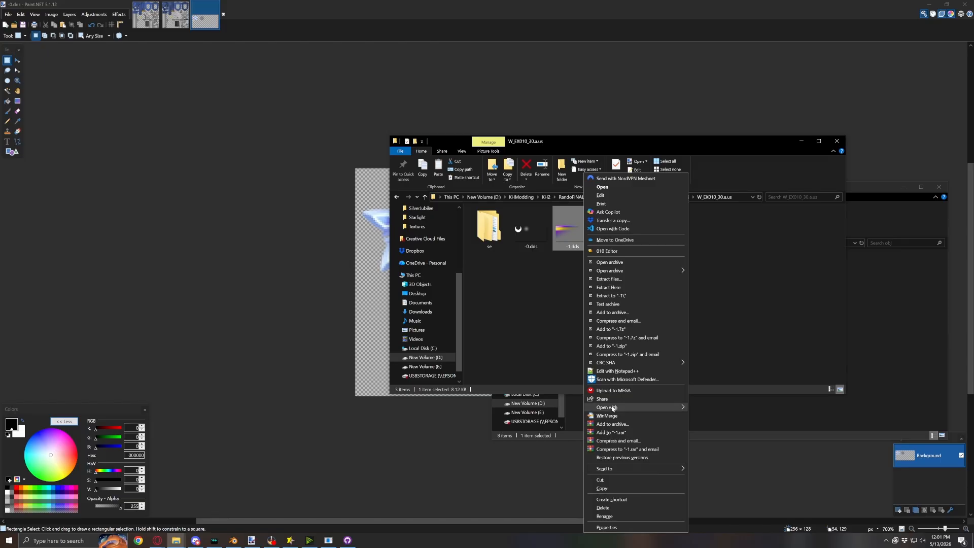
mouse_move(615, 407)
click(728, 458)
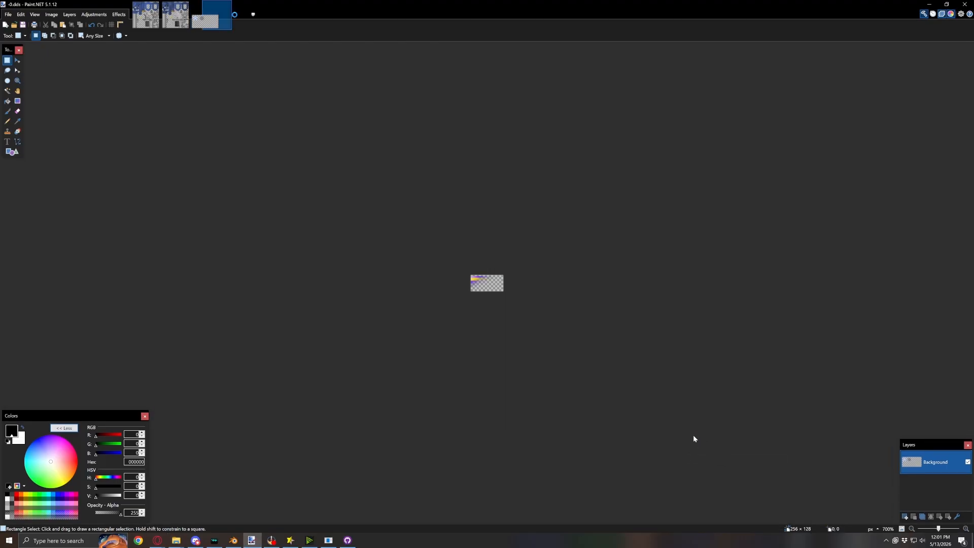
ctrl+scroll(485, 278, up, 8)
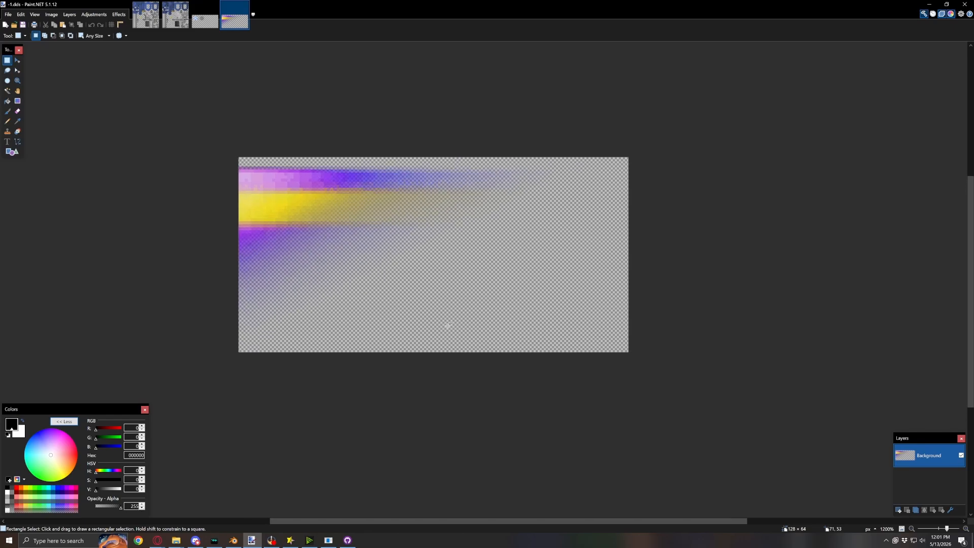
Launch UModel with the KH3 game path, load the game packages and browse Game/Effects/wep down to the w_so150 texture folder
mouse_move(176, 541)
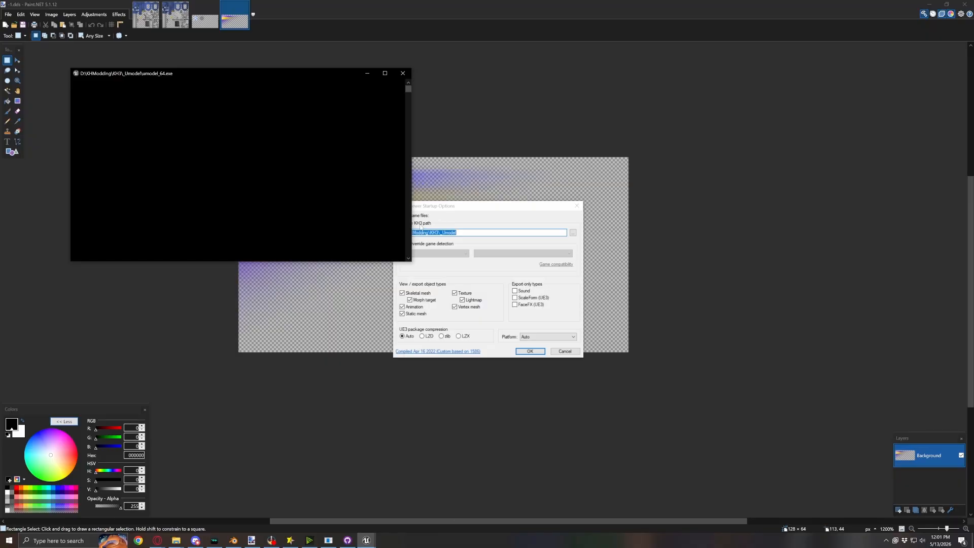
click(536, 352)
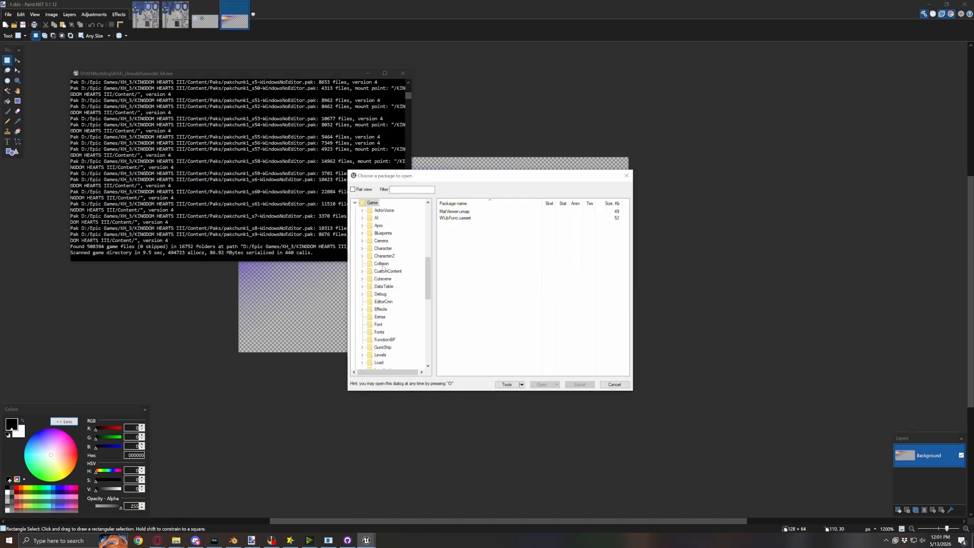
scroll(383, 267, down, 3)
click(365, 242)
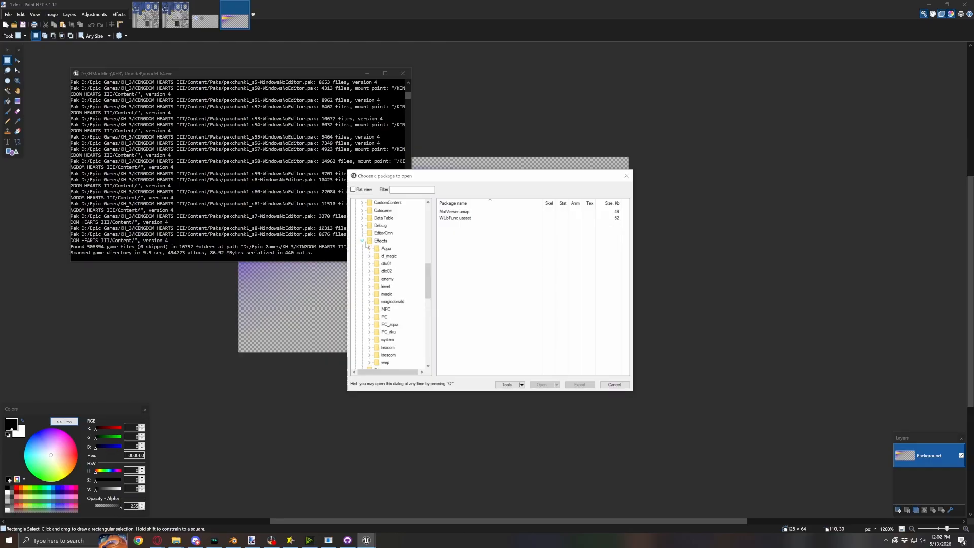
scroll(363, 286, down, 3)
click(372, 295)
scroll(375, 303, down, 9)
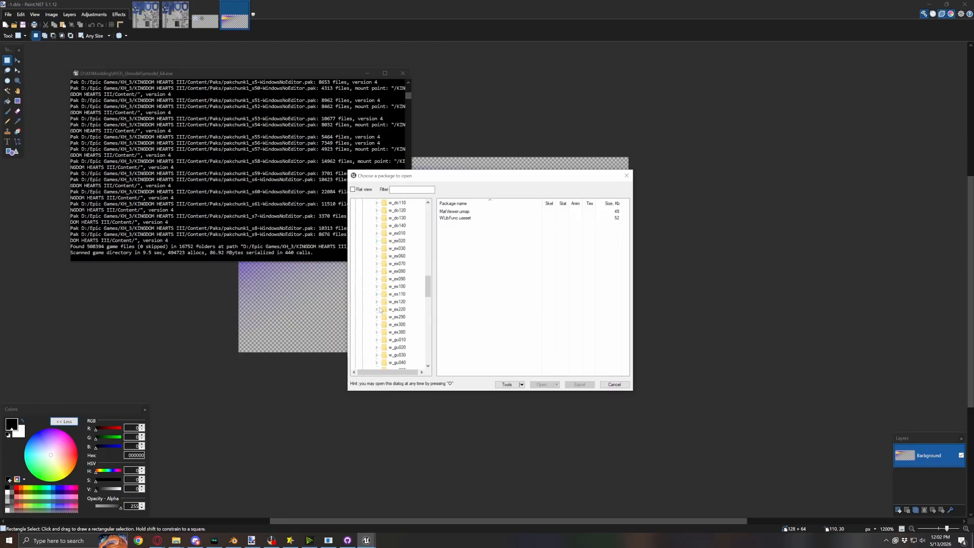
scroll(379, 308, down, 5)
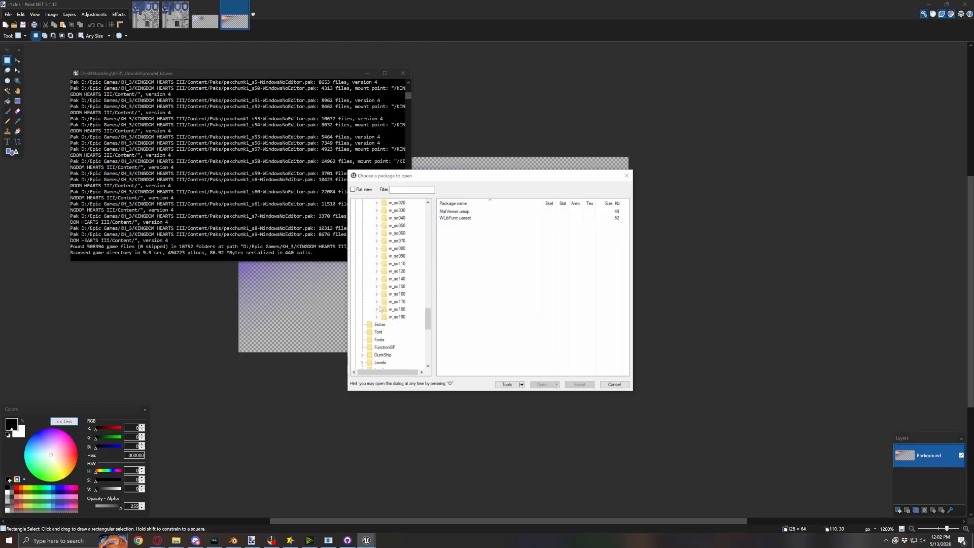
click(377, 287)
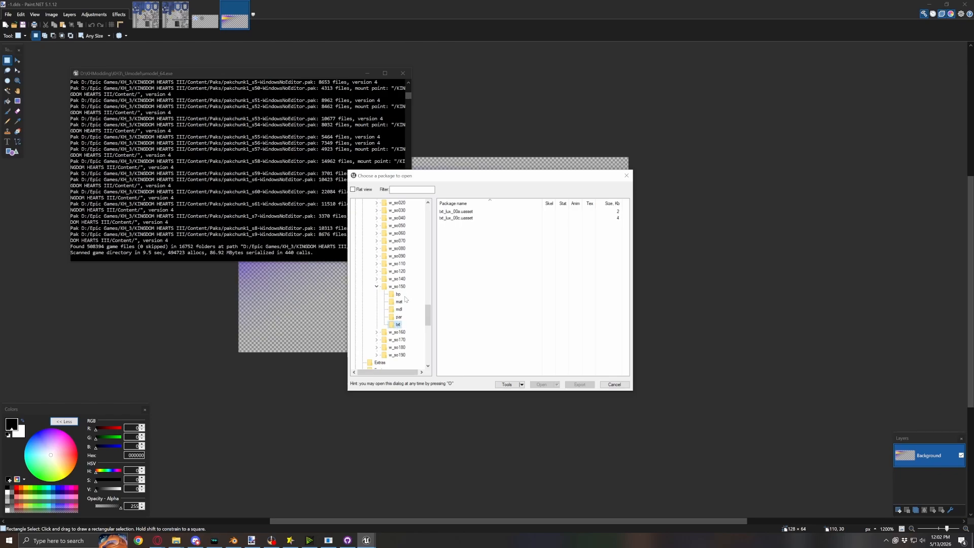
Export ttx_loc_00.uasset from the tex folder of w_so010, keeping the default export options
scroll(399, 292, up, 4)
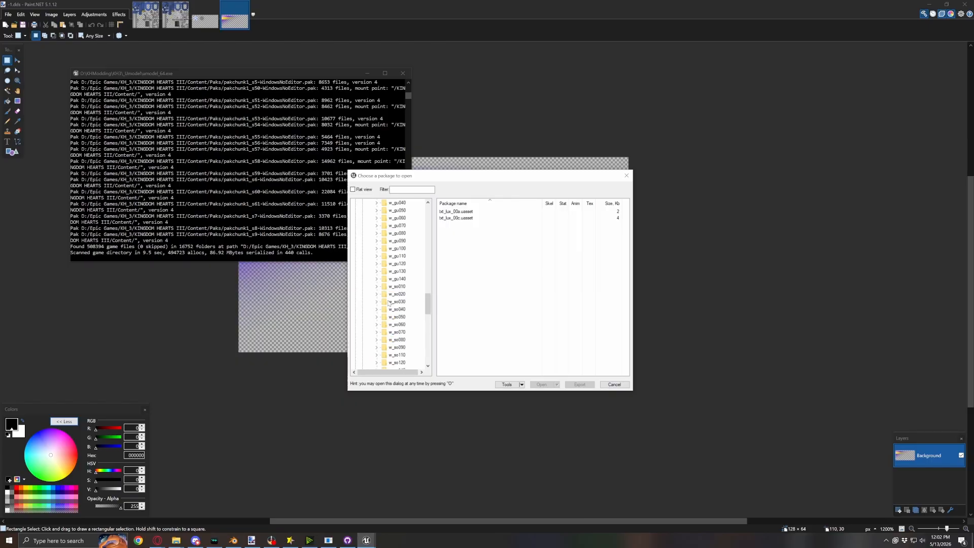
click(376, 287)
click(398, 316)
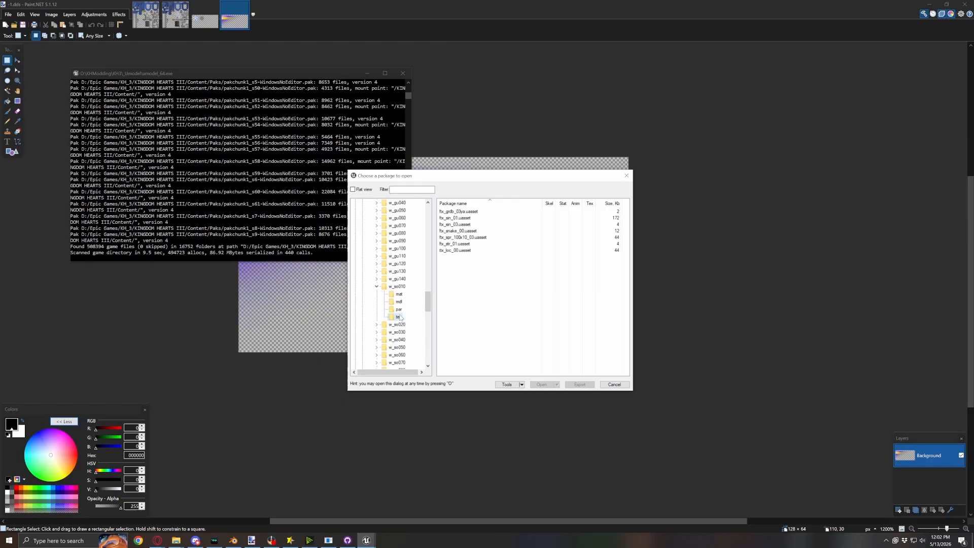
click(476, 250)
click(578, 384)
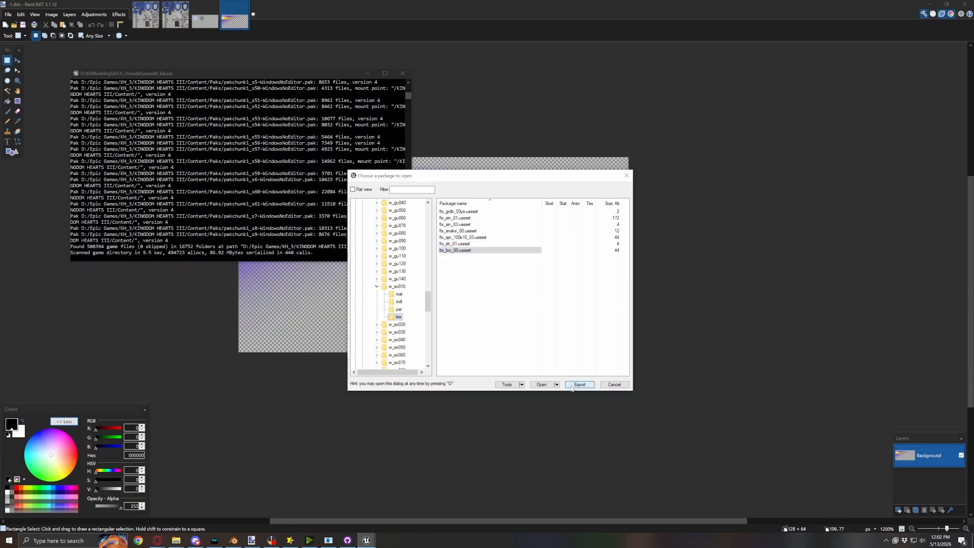
click(516, 345)
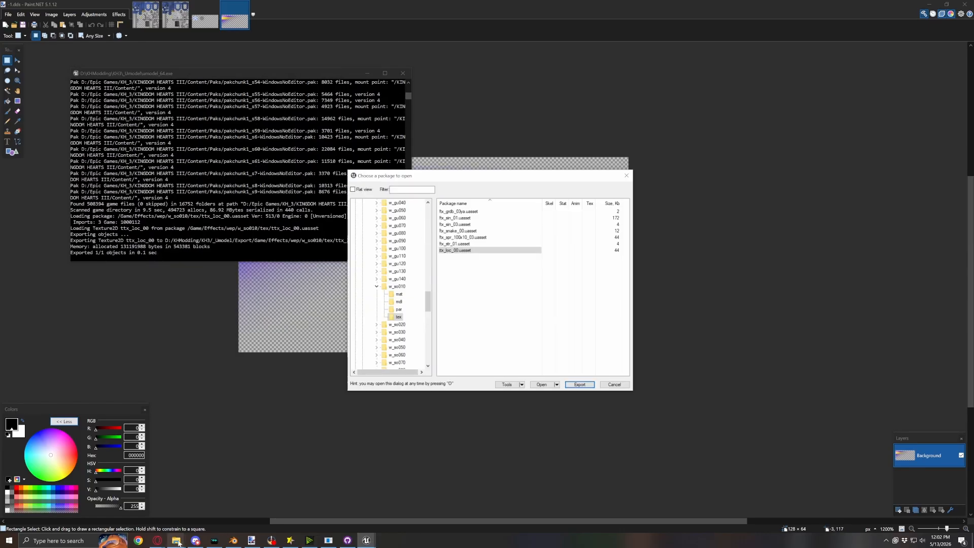
Open the exported texture folder KH3/_Umodel/Export/Game/Effects/wep/w_so010/tex in File Explorer
right_click(177, 540)
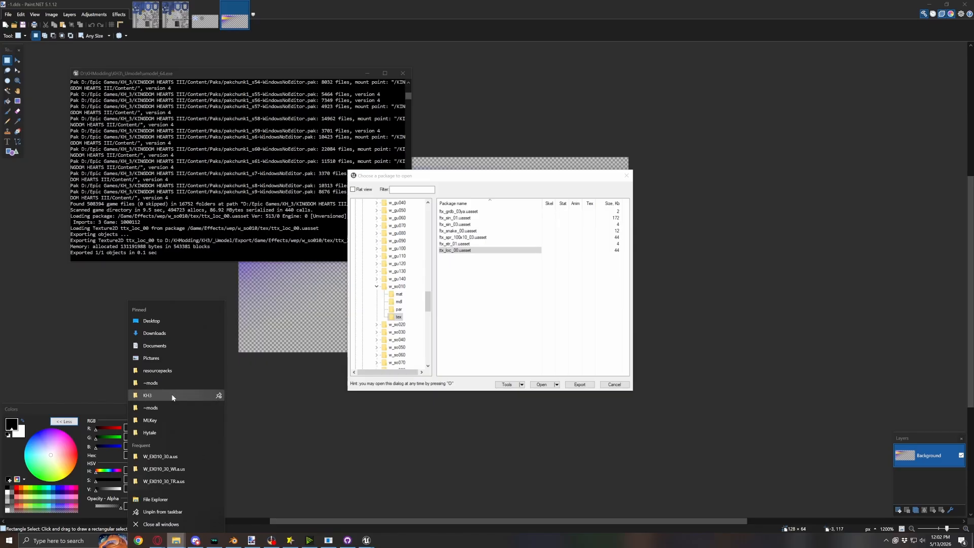
click(176, 393)
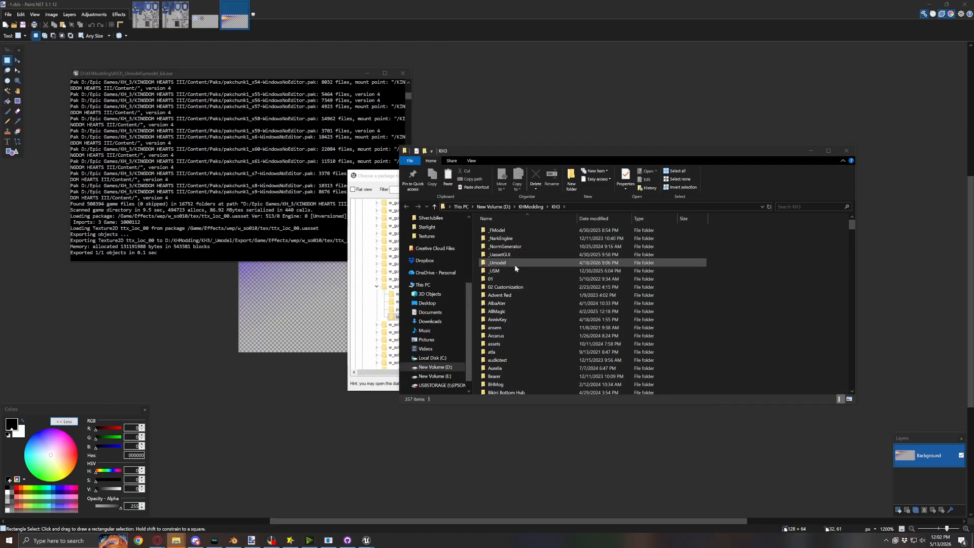
double_click(498, 263)
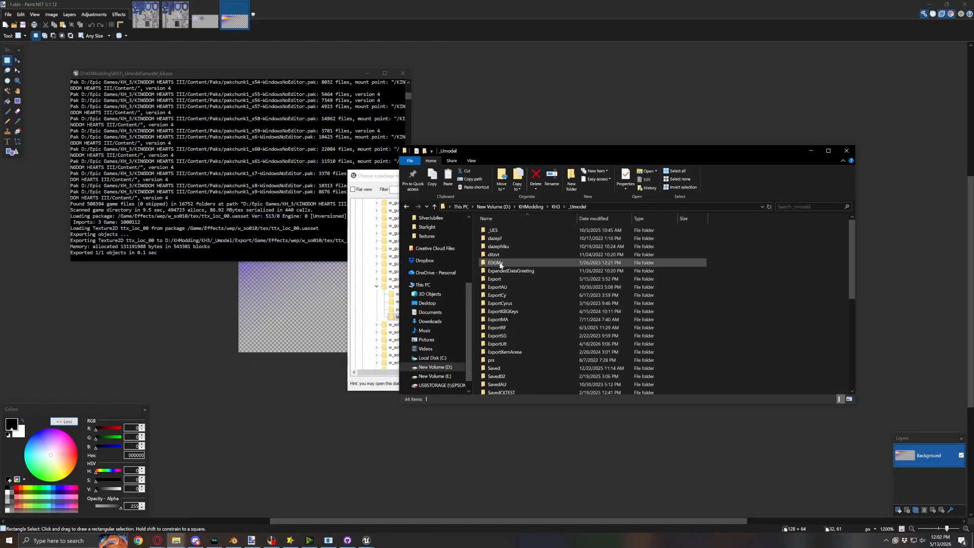
double_click(503, 281)
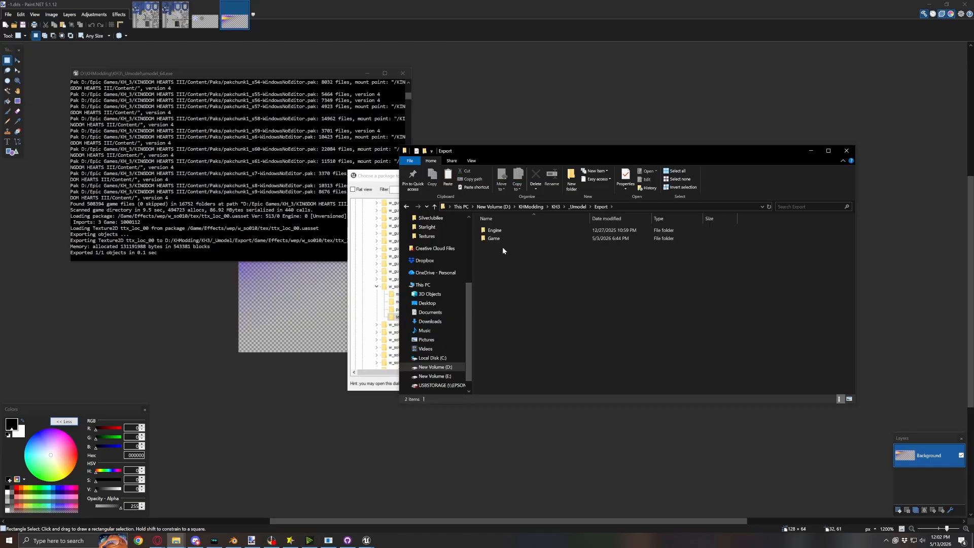
double_click(501, 237)
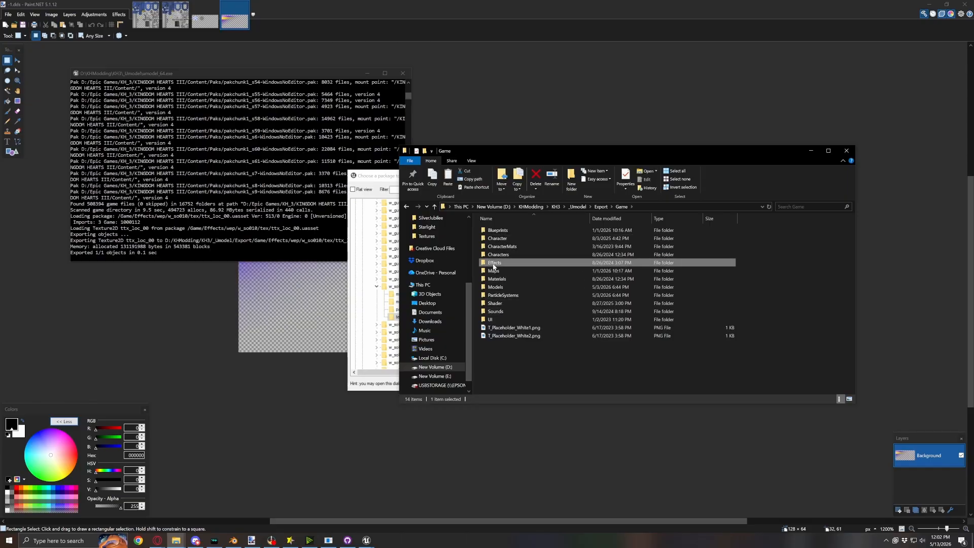
double_click(494, 262)
double_click(491, 287)
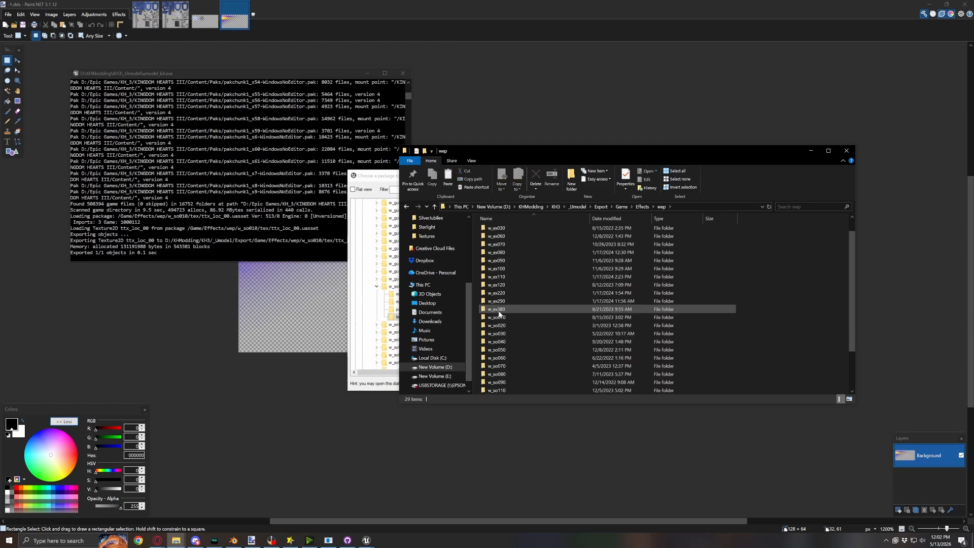
double_click(495, 293)
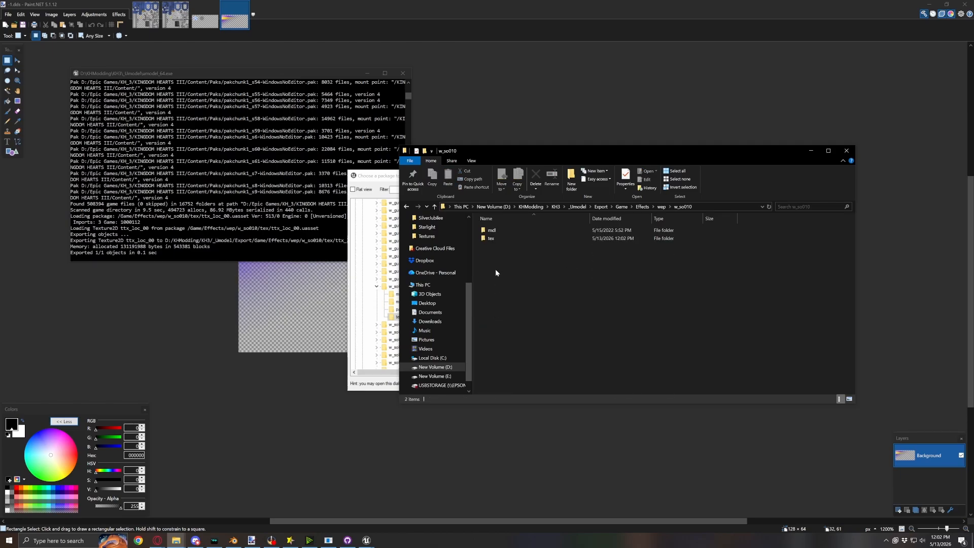
double_click(502, 238)
Open ttx_loc_00.tga in Paint.NET
right_click(528, 239)
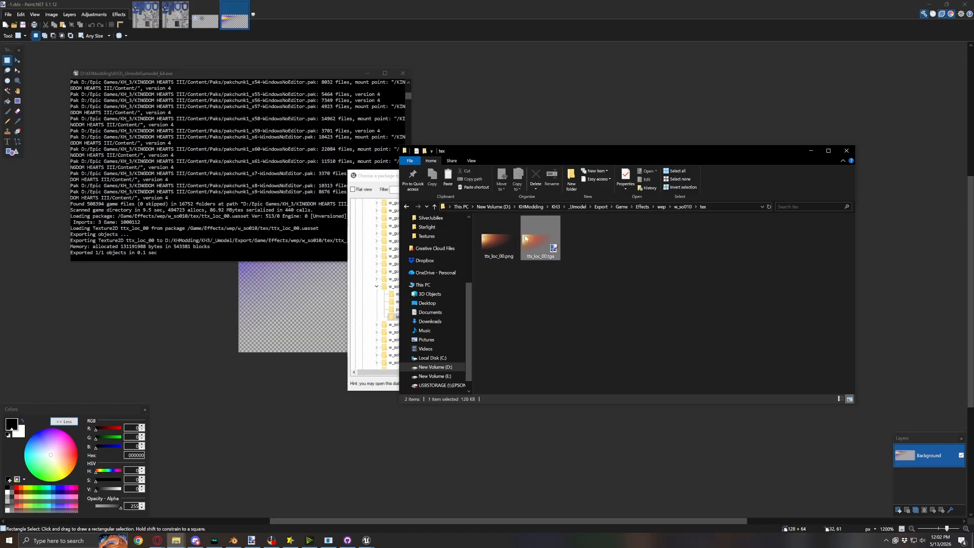
mouse_move(578, 406)
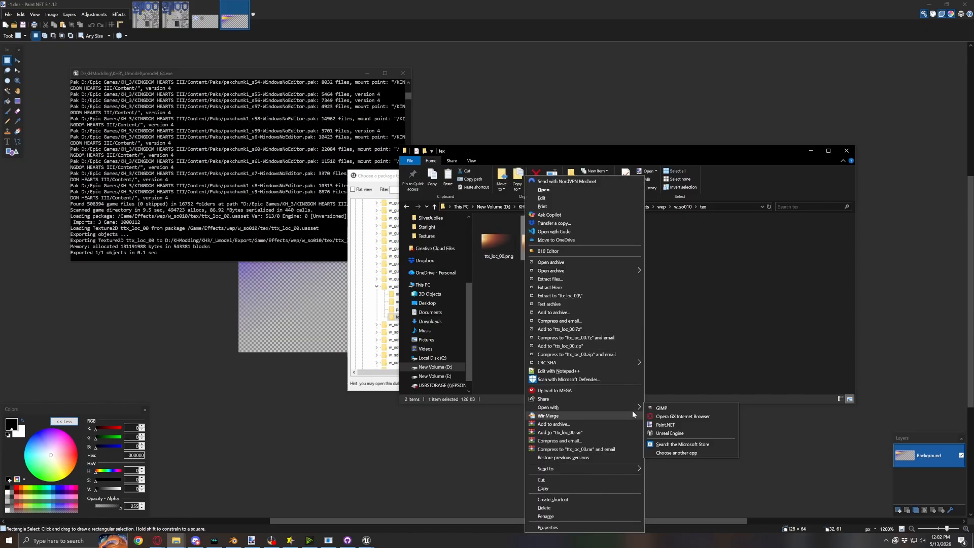
click(654, 424)
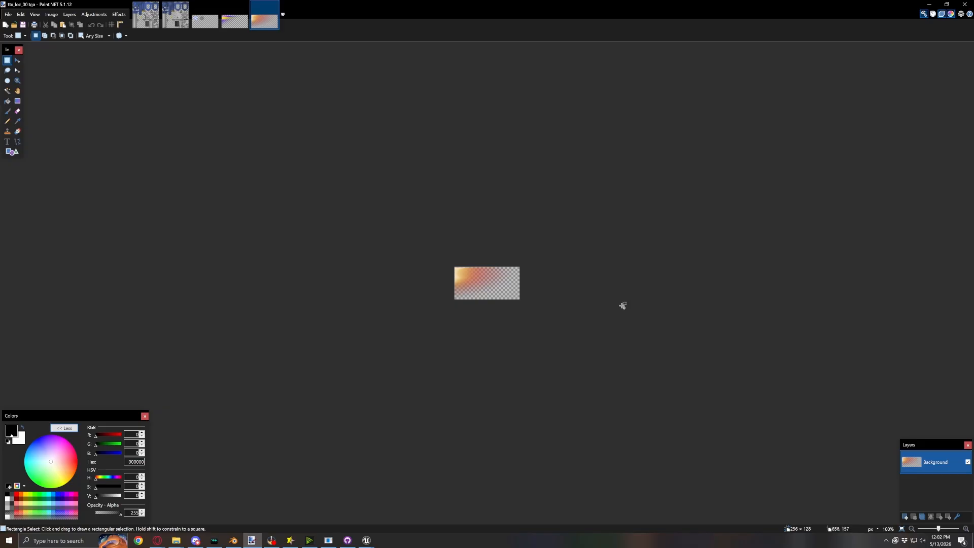
Copy the entire ttx_loc_00.tga image and paste it into -1.dds, keeping the canvas size
key(ctrl+a)
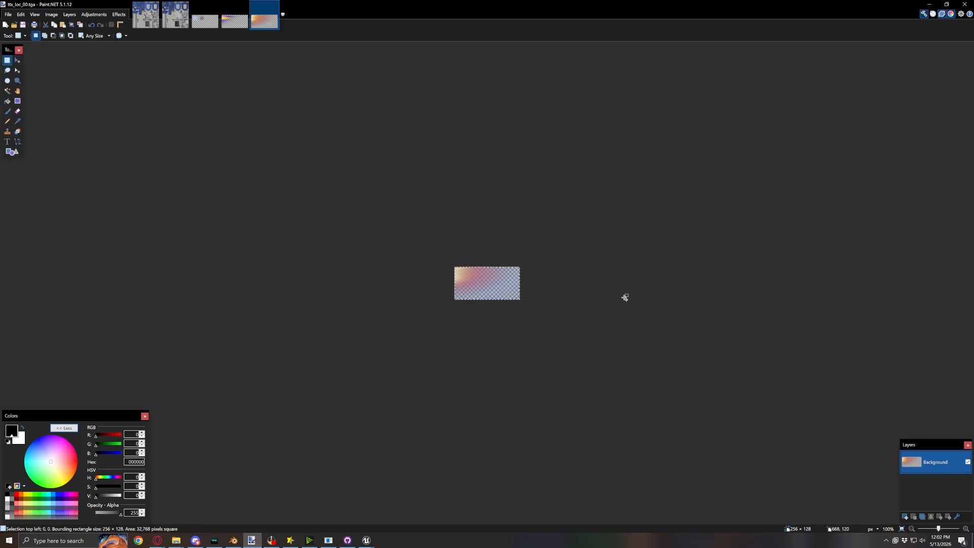
click(231, 27)
key(ctrl+v)
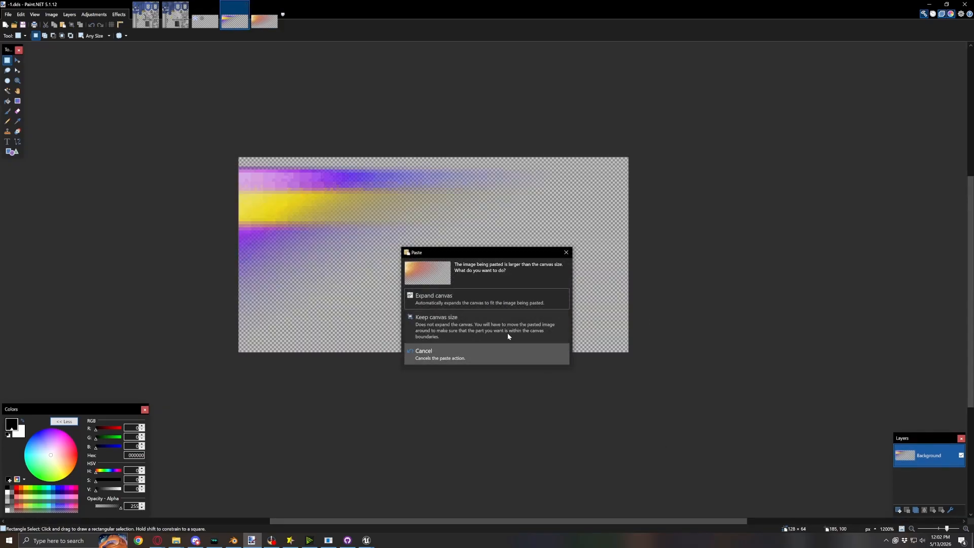
click(497, 329)
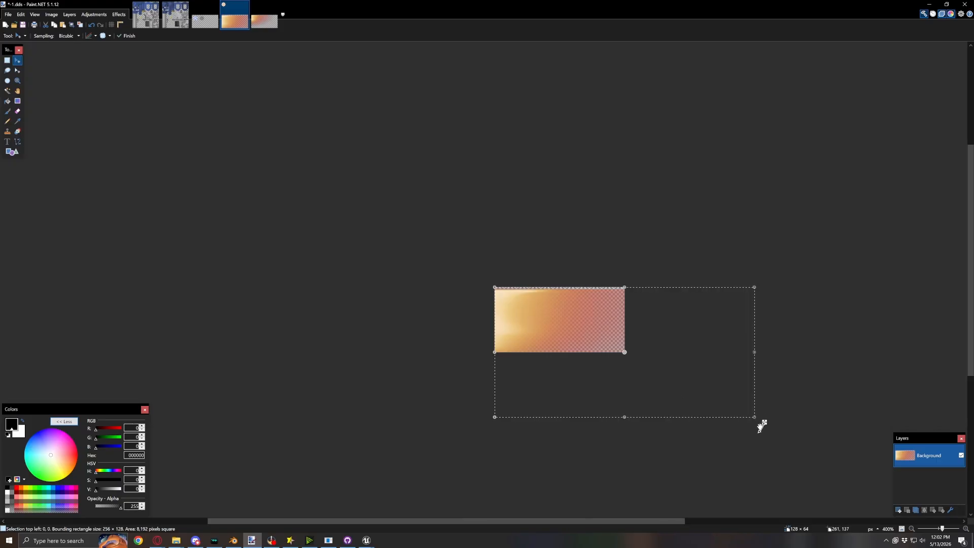
Scale the pasted orange gradient down to 128 × 64 so it fits the -1.dds canvas exactly
drag(761, 426, 625, 355)
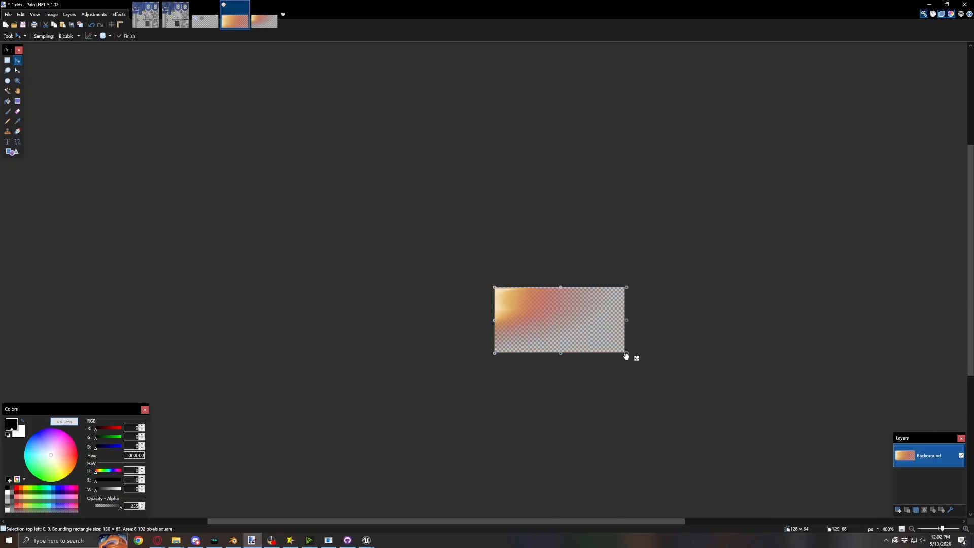
ctrl+scroll(633, 373, up, 5)
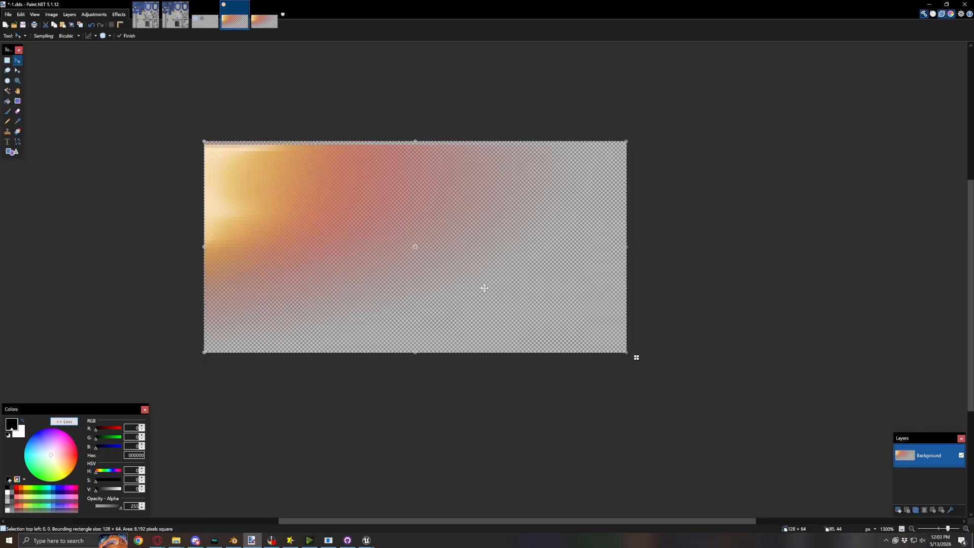
ctrl+scroll(483, 286, up, 2)
ctrl+scroll(478, 289, down, 1)
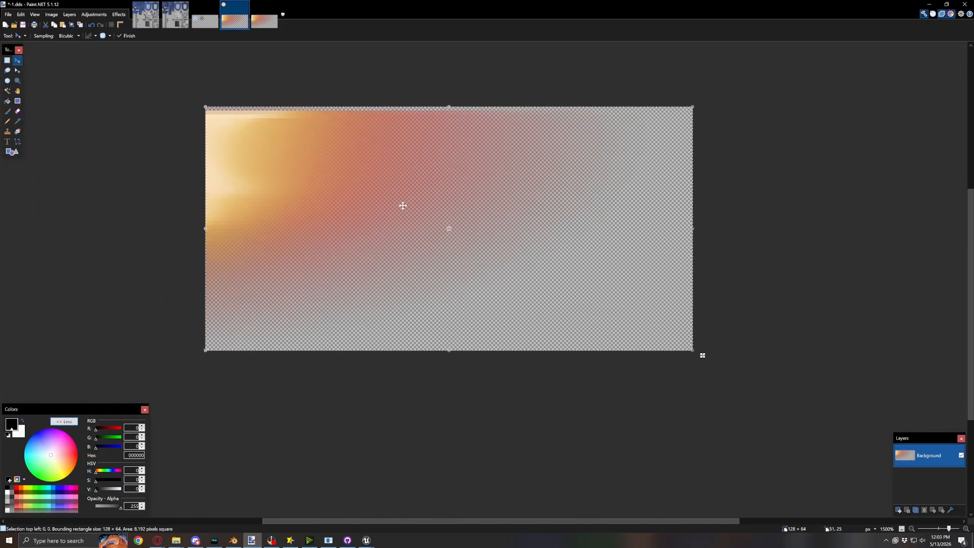
Save the gradient texture as -1.dds in the Starlight-KH2 mod's remastered/obj/W_EX010_30.a.us folder, keeping the current DDS settings
click(8, 15)
click(421, 229)
key(ctrl+shift+s)
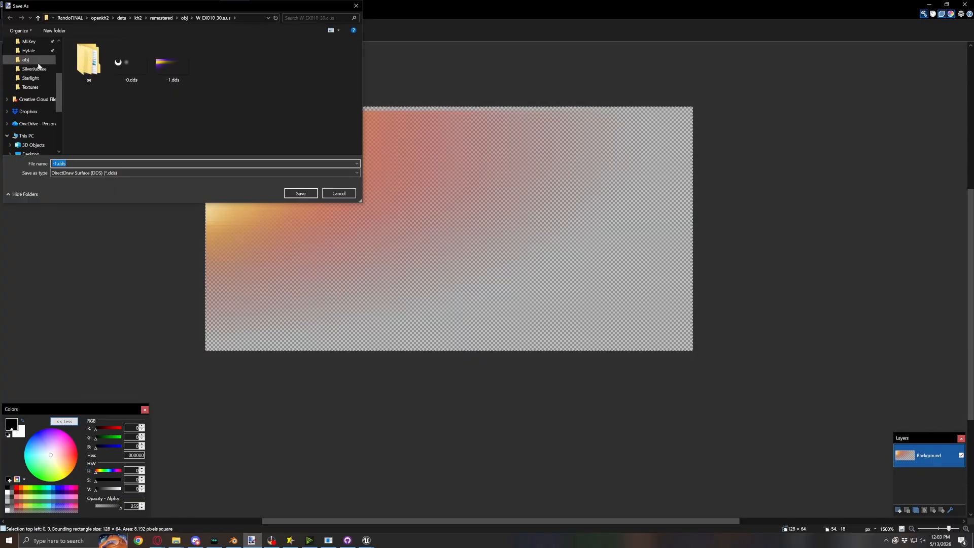
click(31, 78)
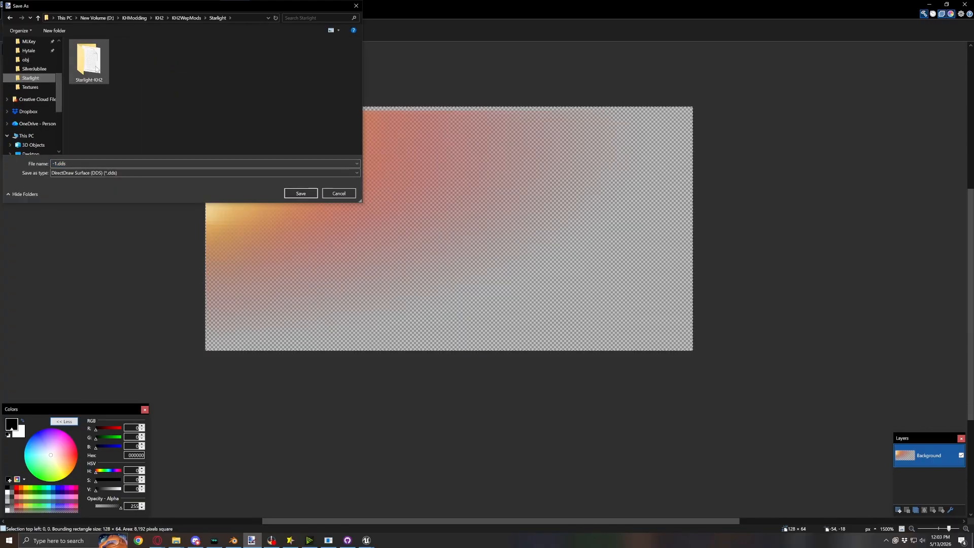
double_click(89, 59)
double_click(95, 70)
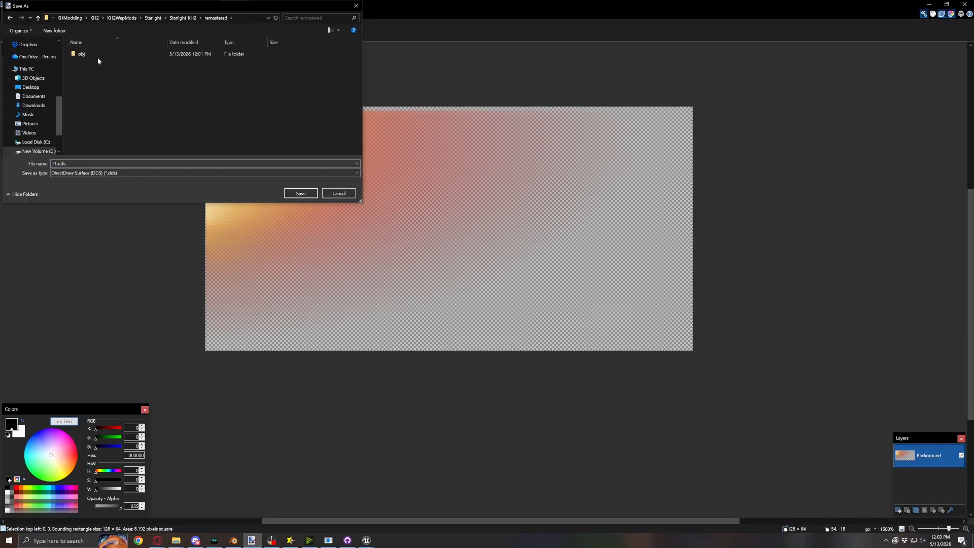
double_click(95, 56)
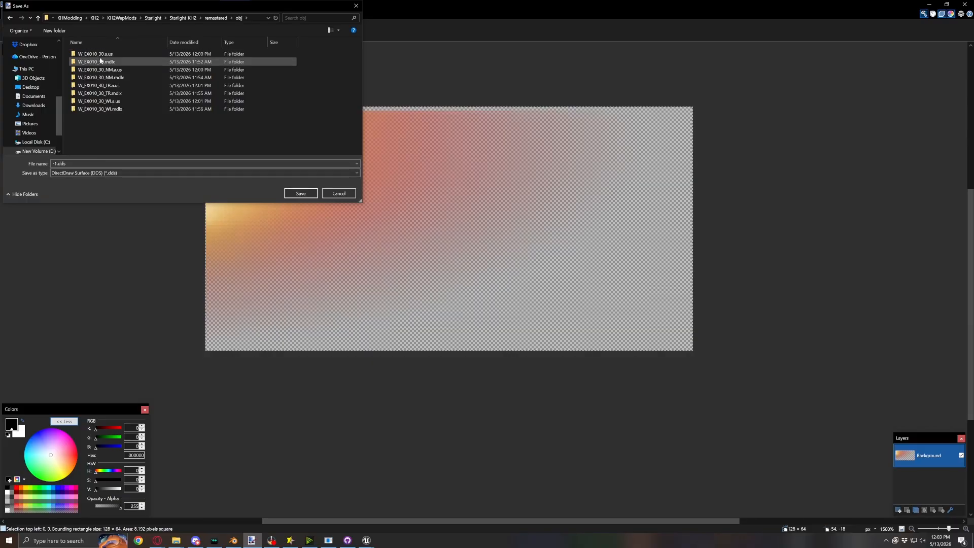
double_click(96, 54)
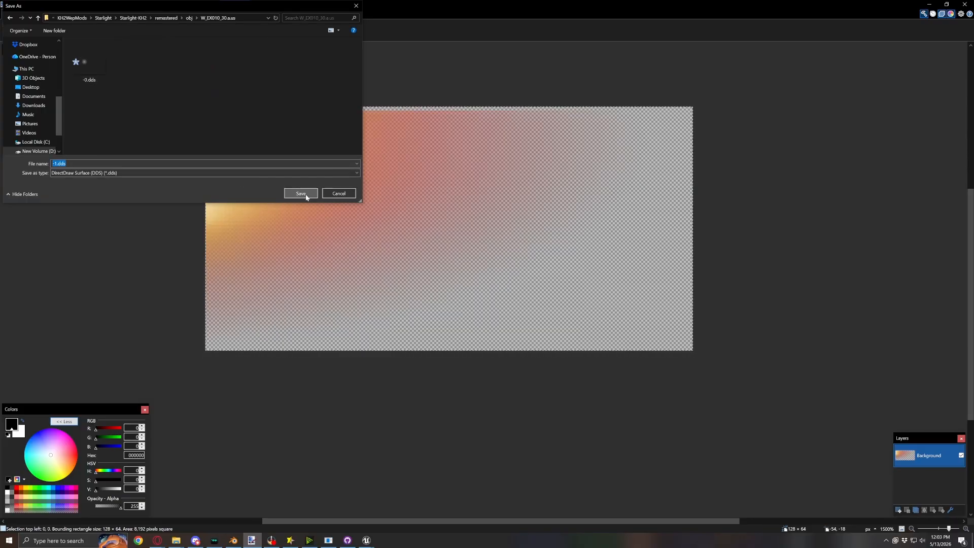
click(300, 193)
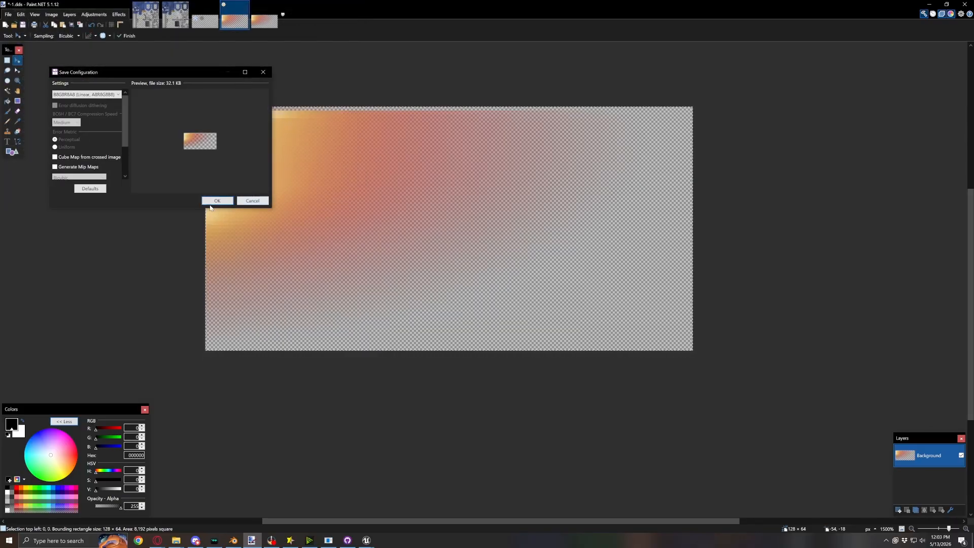
click(216, 199)
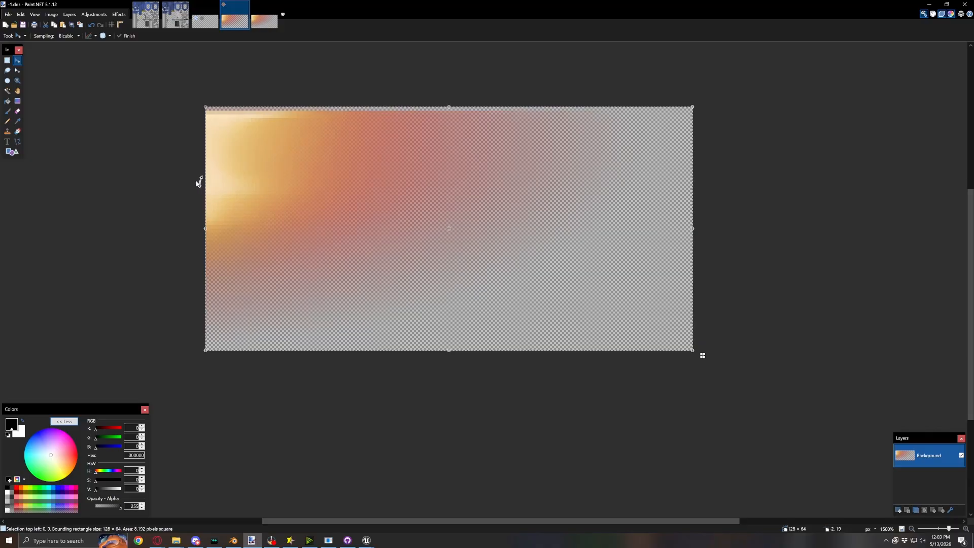
Save another copy of the texture as -1.dds in the W_EX010_30_NM.a.us folder with the same DDS settings
key(ctrl+shift+s)
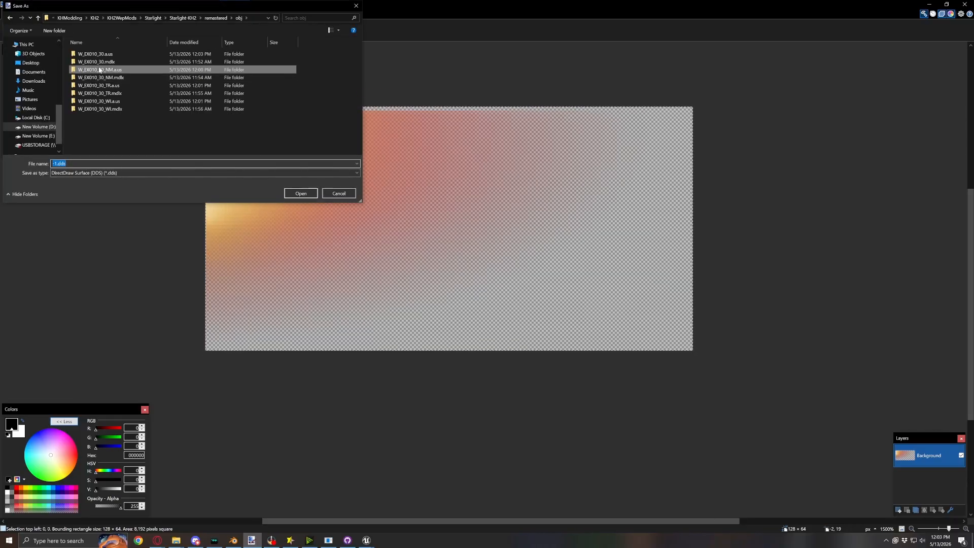
double_click(100, 70)
click(296, 195)
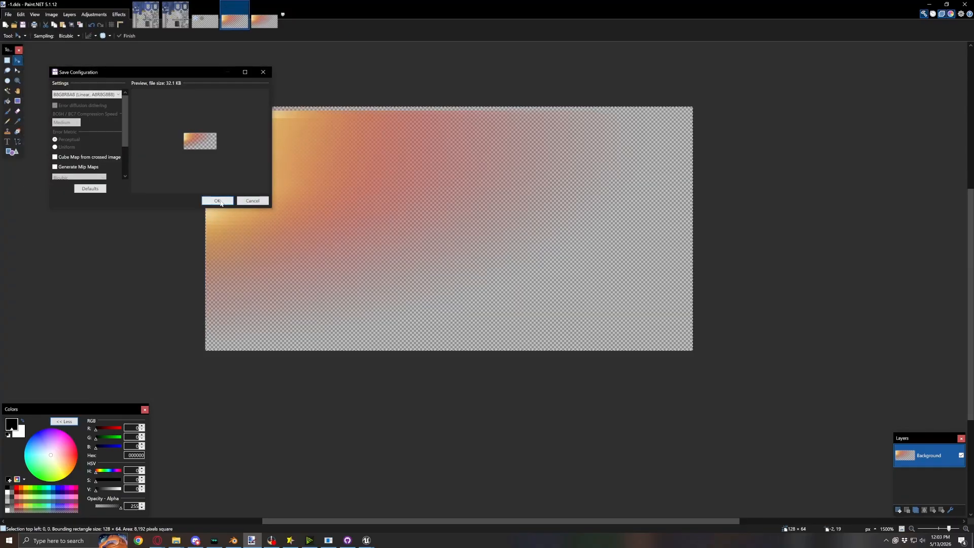
click(218, 201)
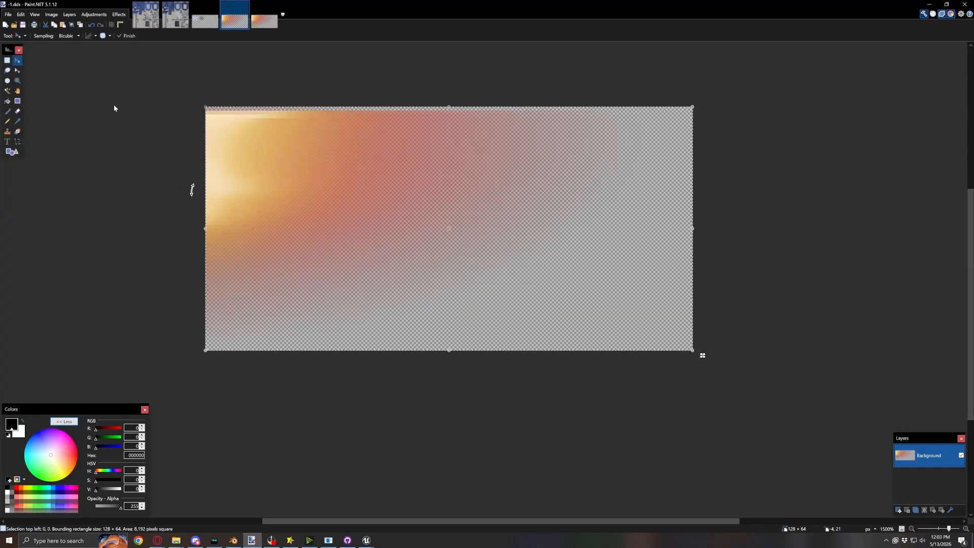
Save a copy of the texture as -1.dds in the W_EX010_30_TR.a.us folder with the same DDS settings
key(ctrl+shift+s)
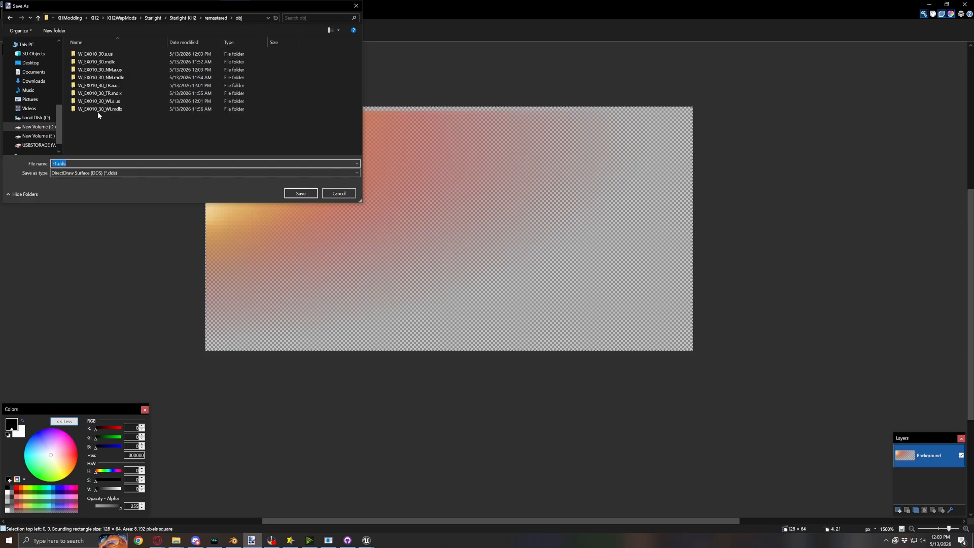
click(99, 87)
double_click(99, 87)
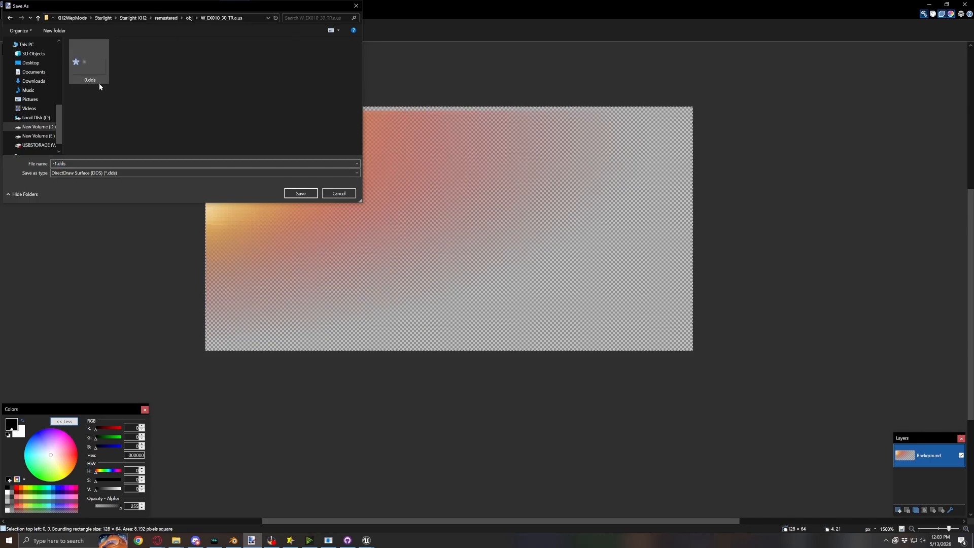
click(304, 197)
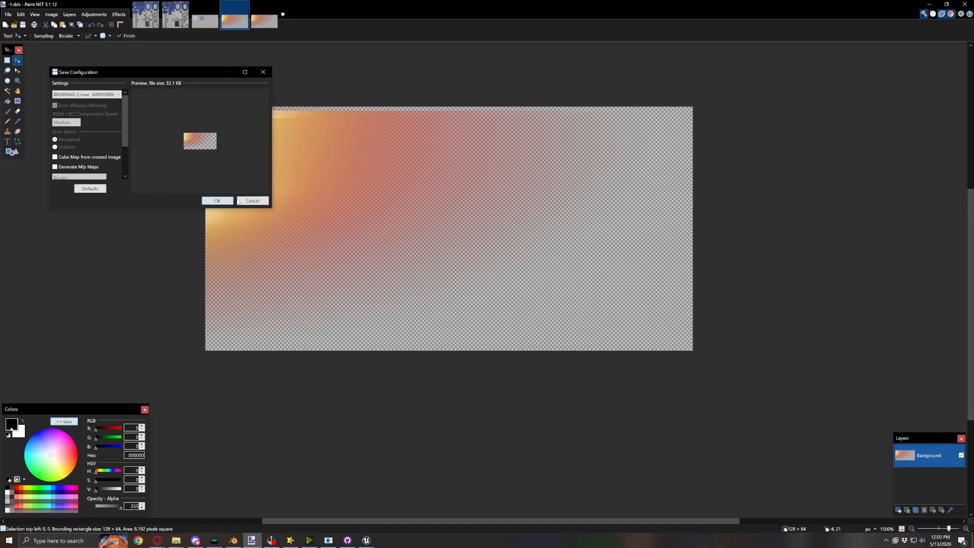
click(227, 200)
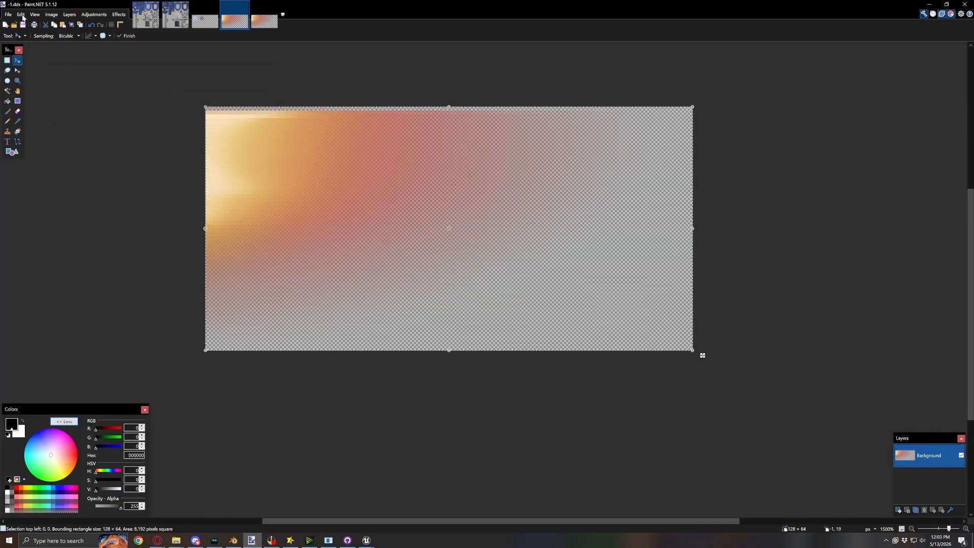
Save a copy of the texture as -1.dds in the W_EX010_30_WI.a.us folder with the same DDS settings
key(ctrl+shift+s)
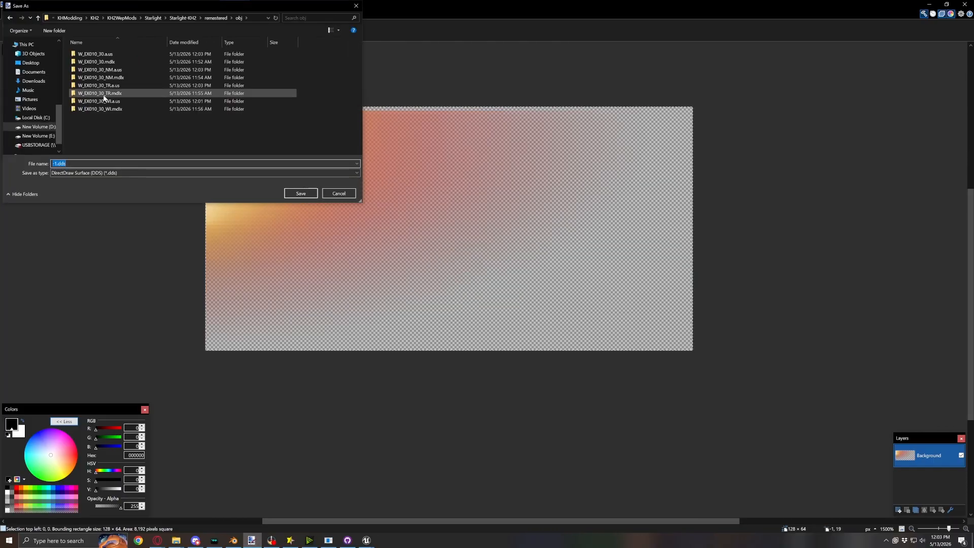
click(115, 101)
double_click(115, 101)
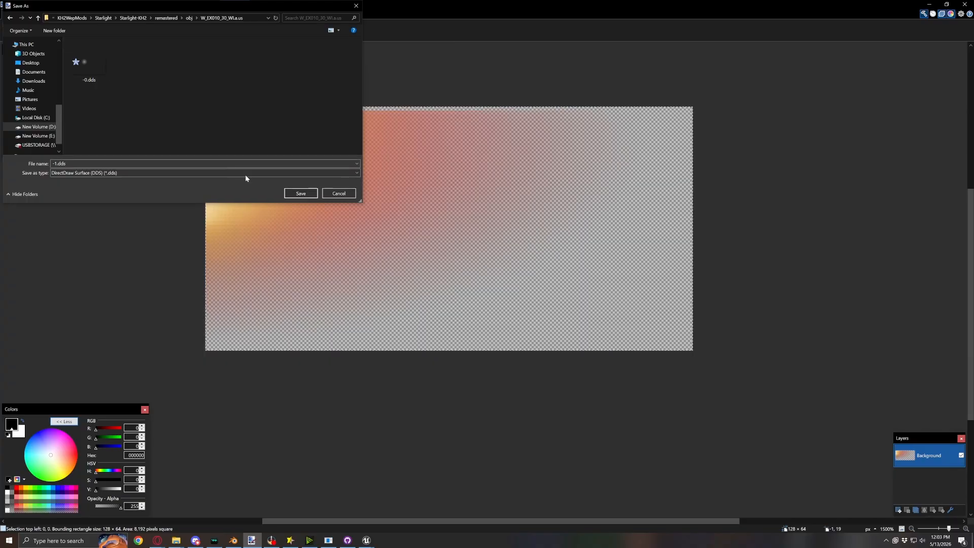
click(292, 194)
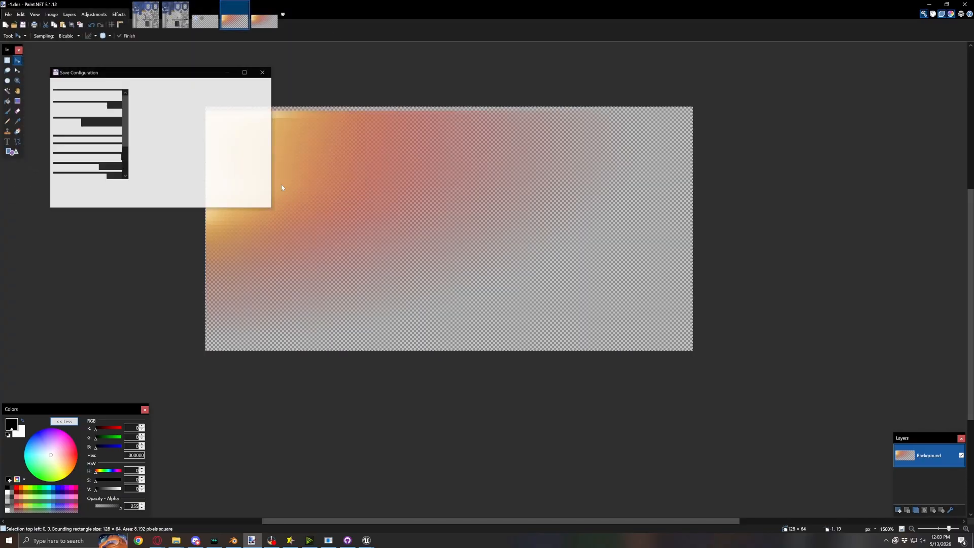
click(218, 200)
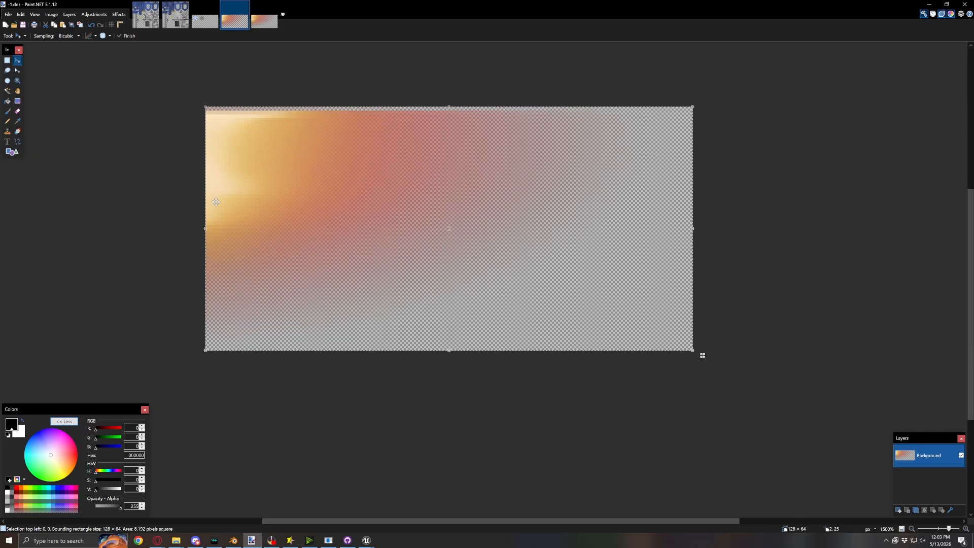
Switch to the File Explorer window showing Starlight-KH2's remastered obj folder and go up to the KH2WepMods folder
click(176, 540)
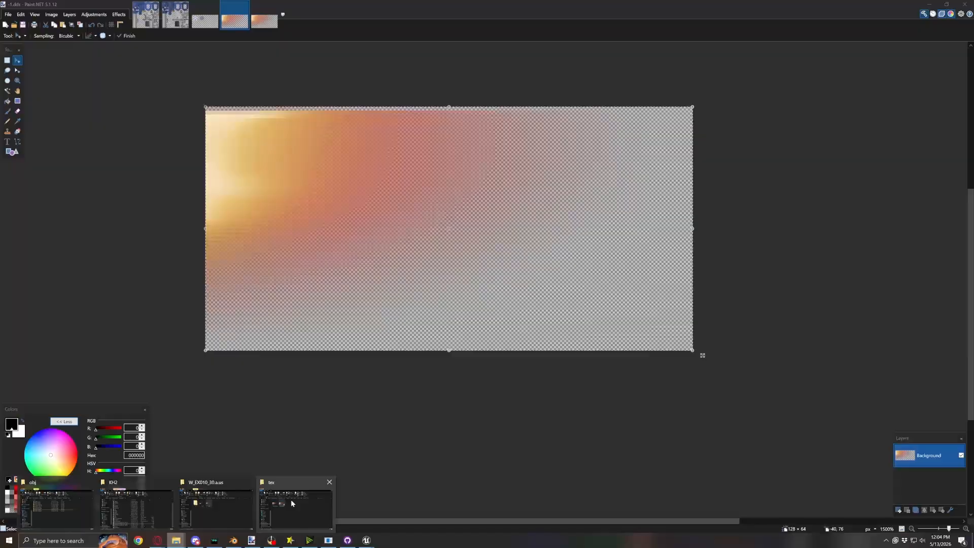
mouse_move(291, 502)
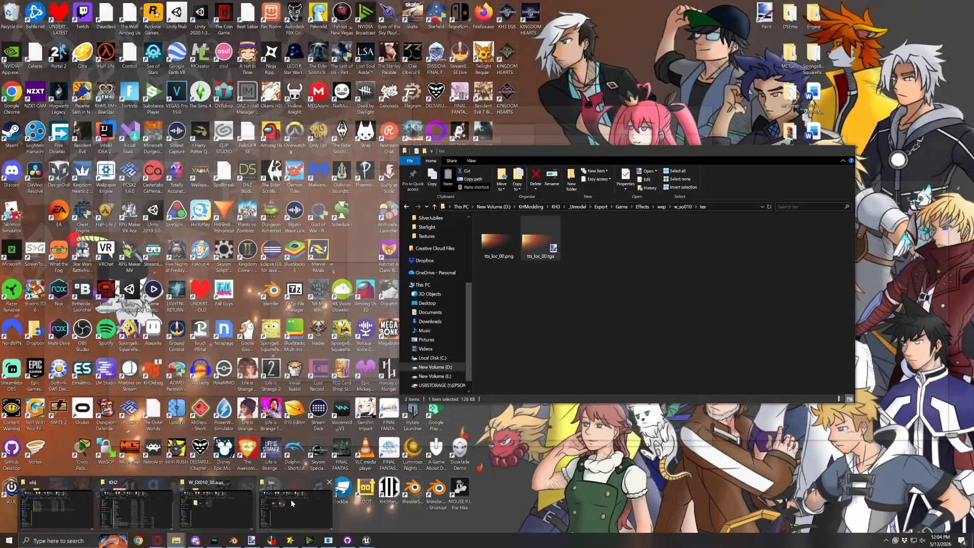
mouse_move(237, 510)
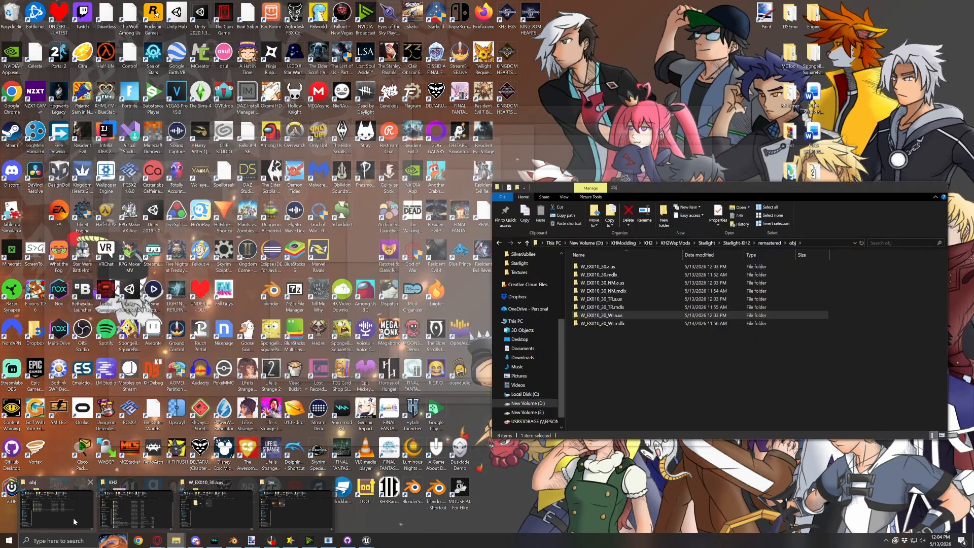
click(73, 516)
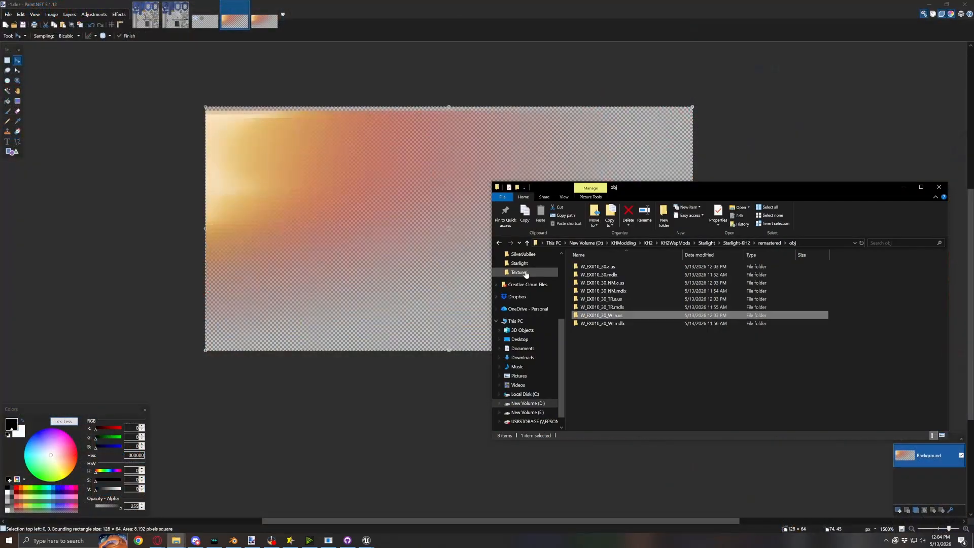
click(525, 243)
drag(643, 184, 233, 168)
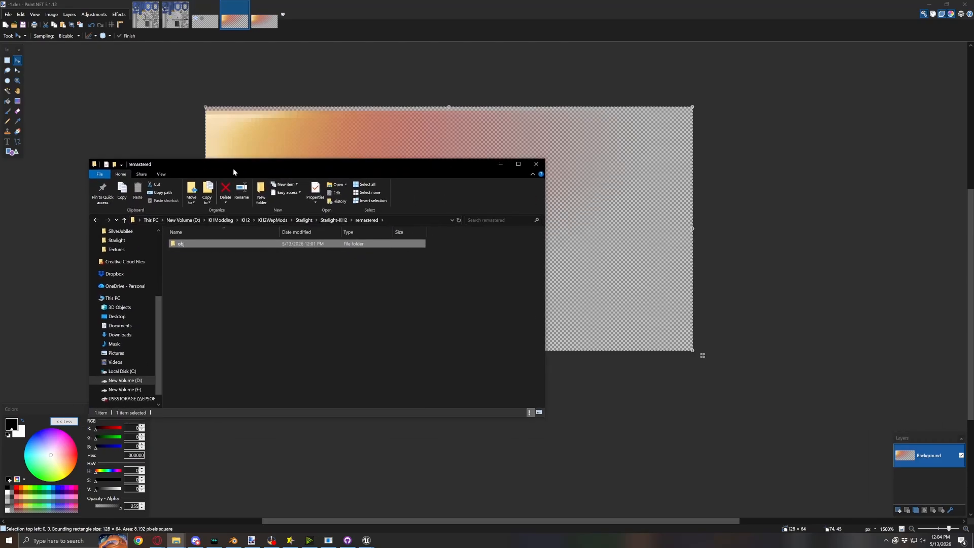
click(124, 220)
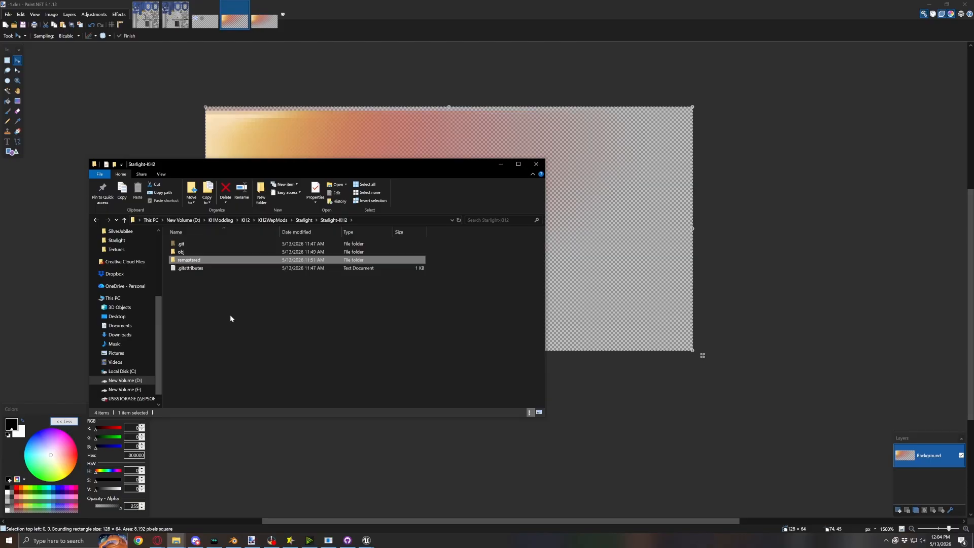
click(124, 220)
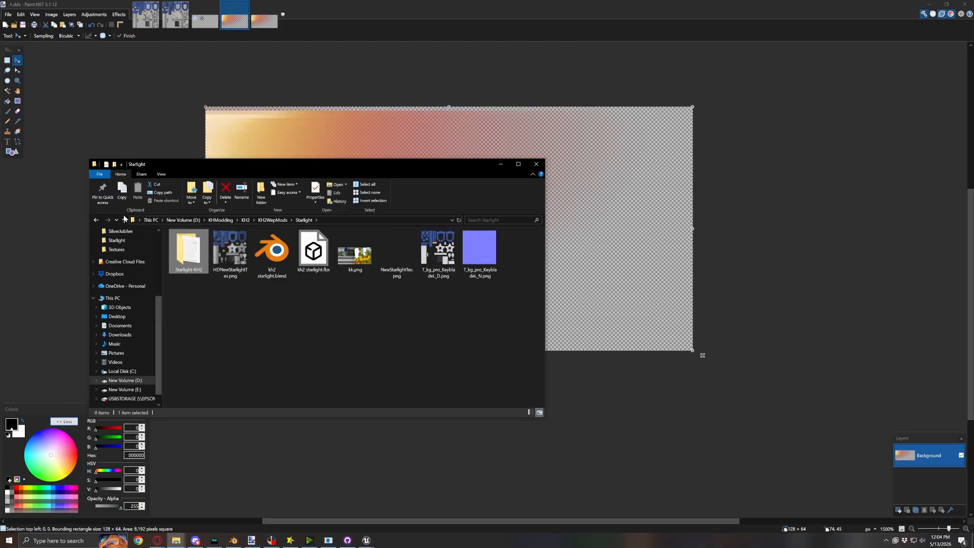
click(125, 220)
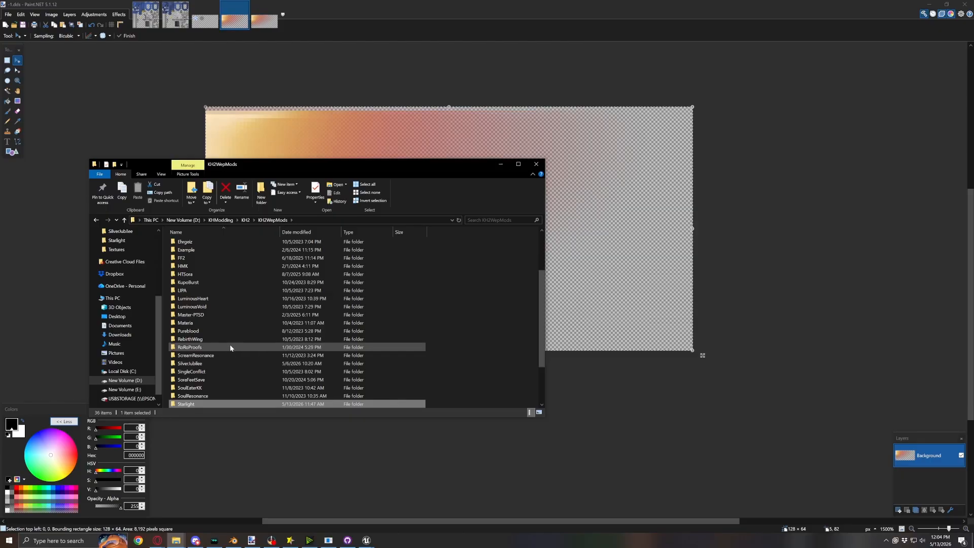
Copy mod.yml and sys.yml from the Luminous-Heart-KH2 folder inside LuminousHeart
click(205, 299)
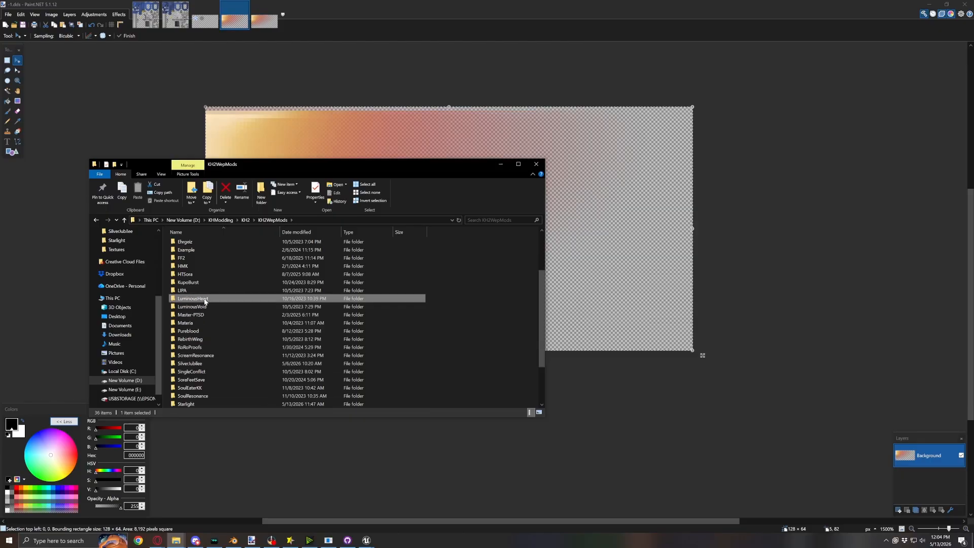
double_click(204, 299)
double_click(192, 244)
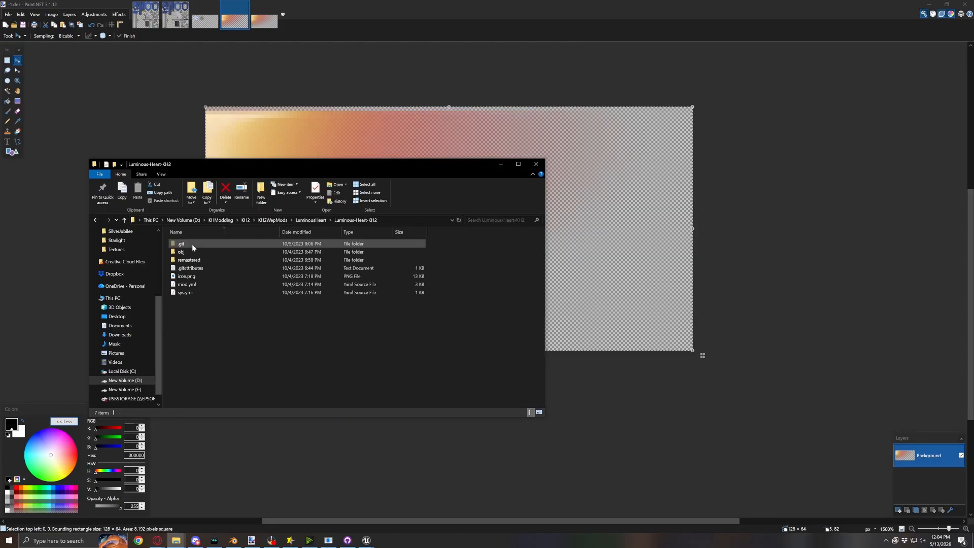
double_click(192, 251)
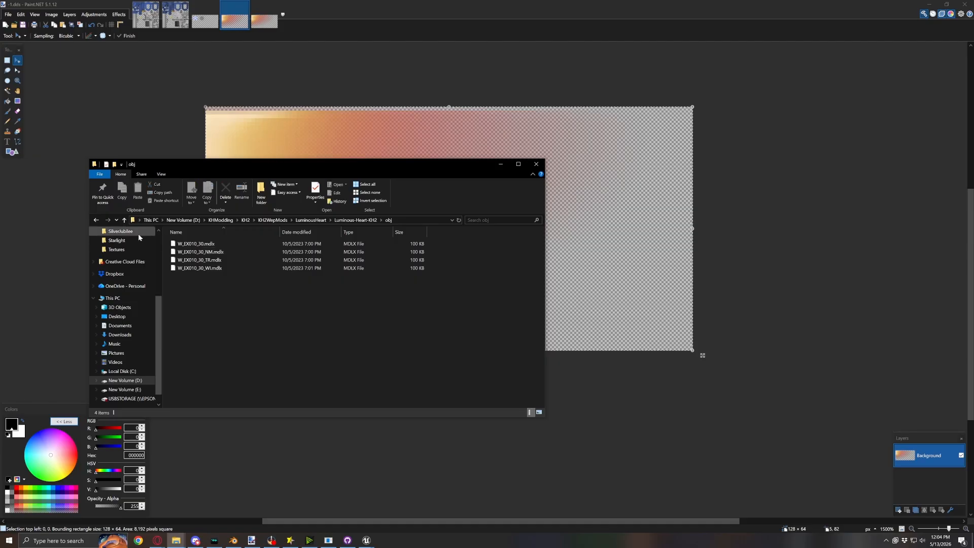
click(124, 220)
drag(191, 306, 191, 287)
right_click(197, 292)
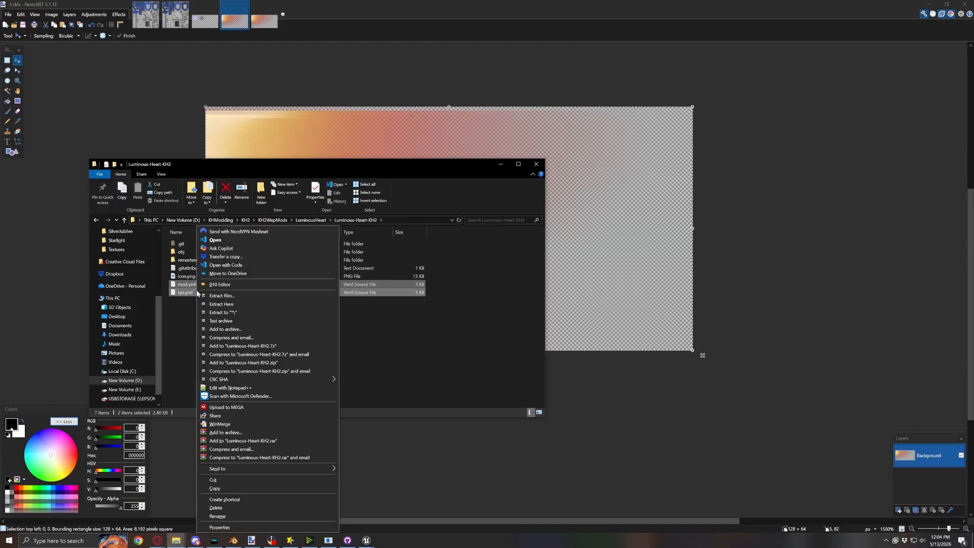
click(241, 487)
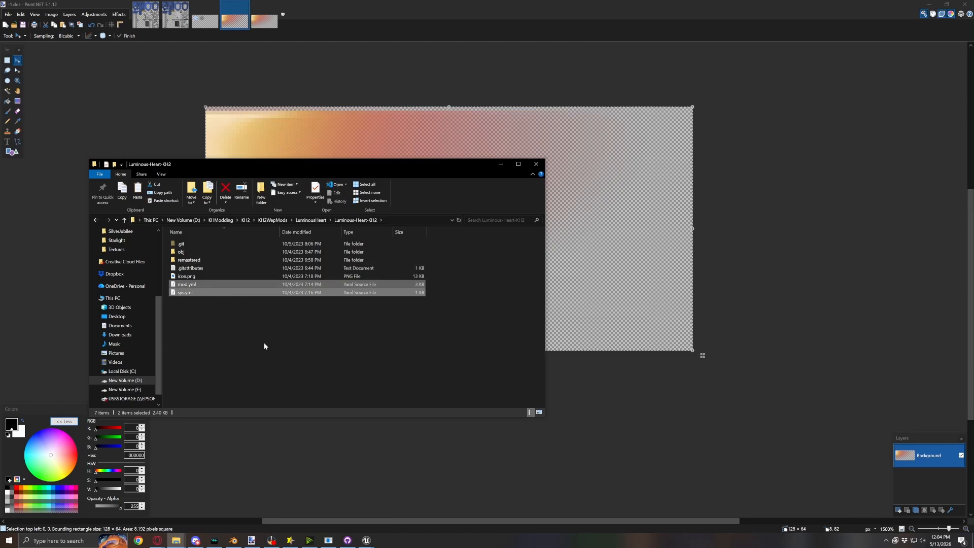
Paste the copied mod.yml and sys.yml into the Starlight-KH2 folder inside KH2WepMods\Starlight
click(125, 222)
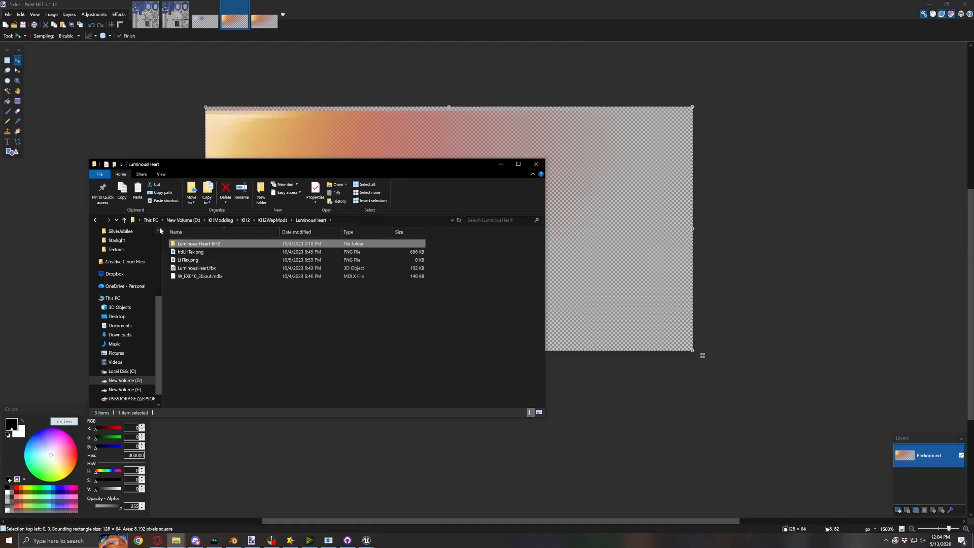
click(124, 220)
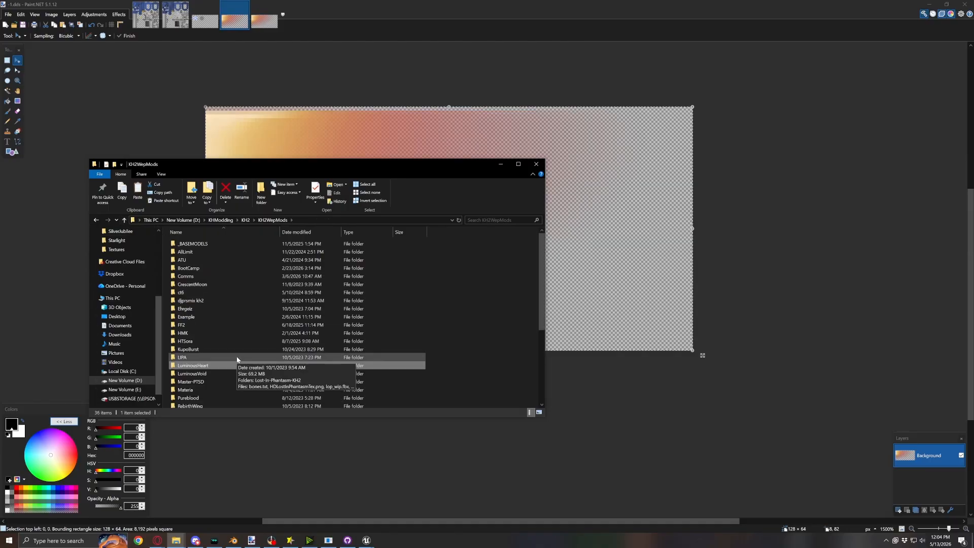
scroll(235, 361, down, 5)
double_click(186, 355)
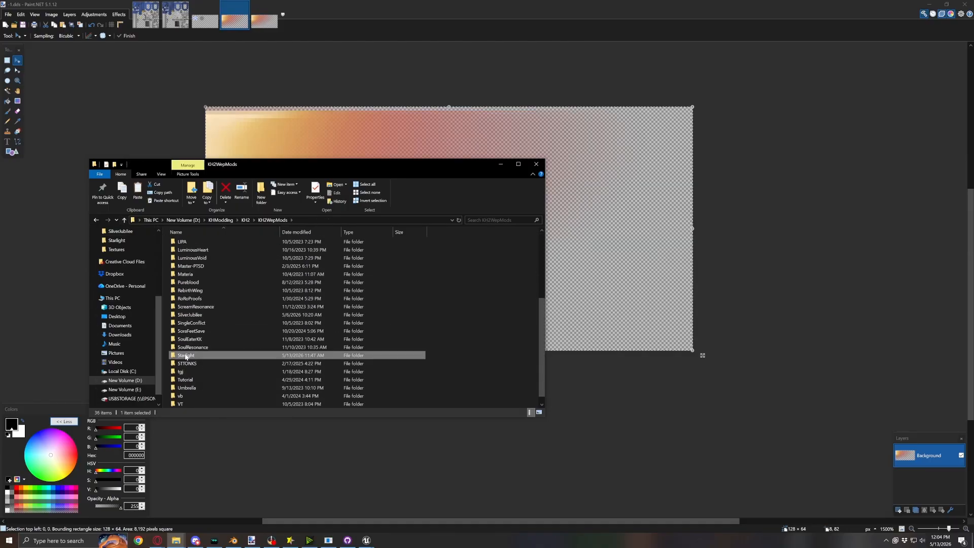
click(201, 273)
double_click(201, 272)
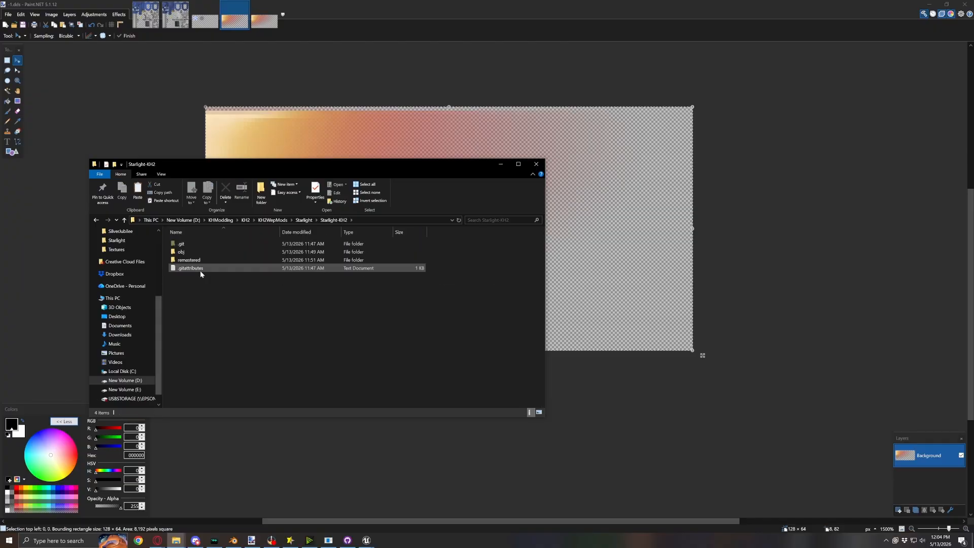
right_click(201, 303)
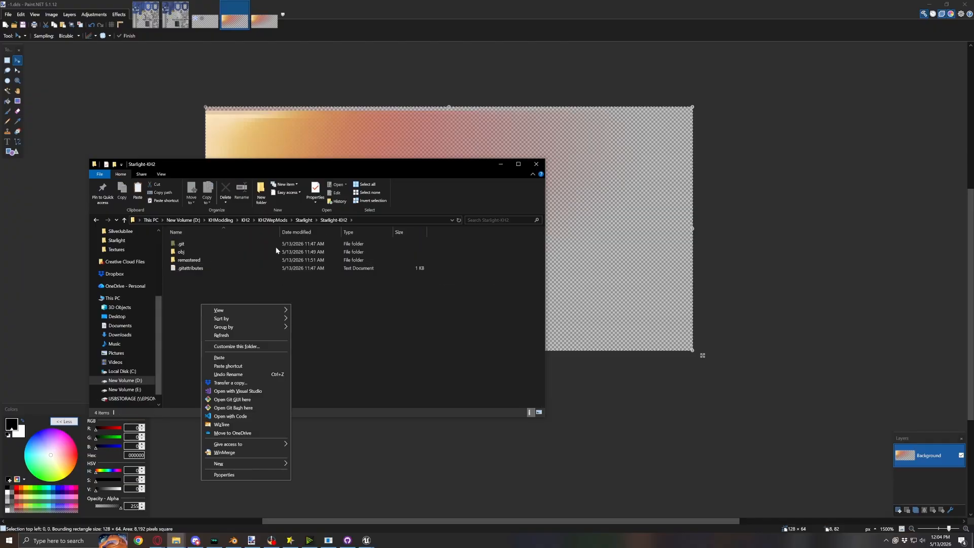
click(233, 358)
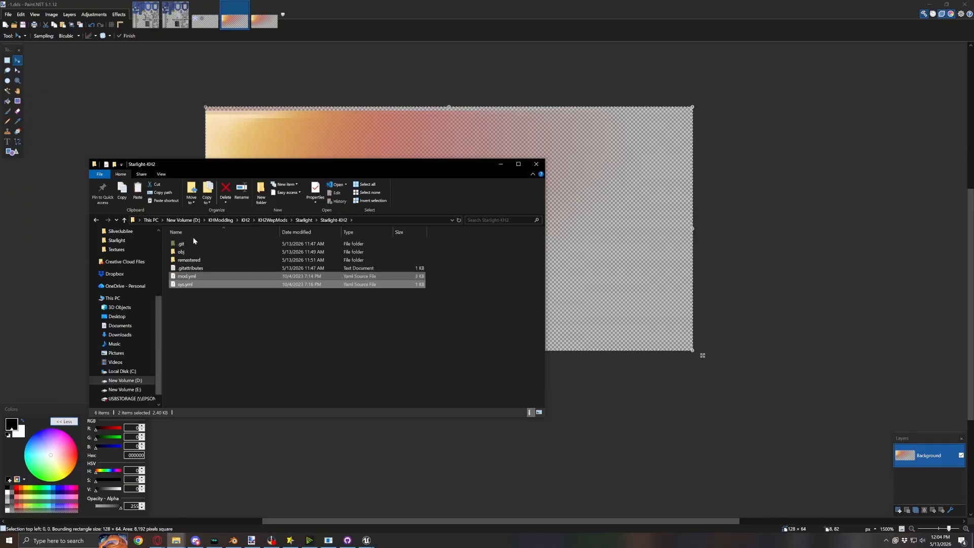
click(237, 326)
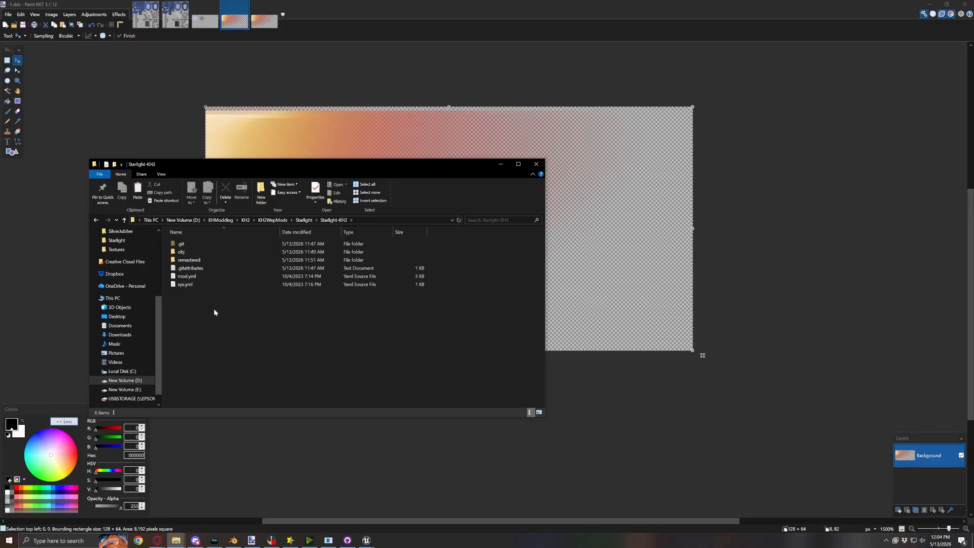
Open Starlight-KH2's sys.yml in Notepad++ and move the editor window clear of the folder's file list
click(181, 286)
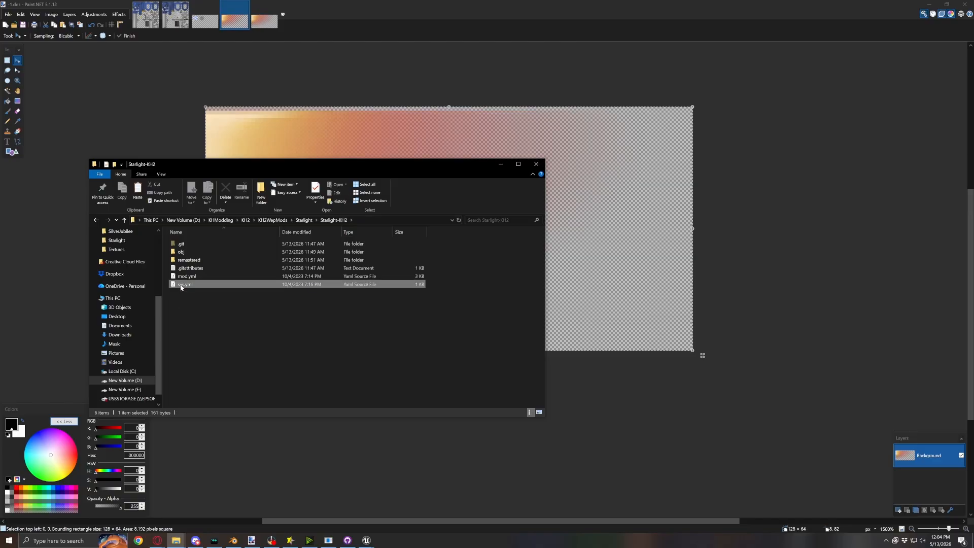
right_click(181, 286)
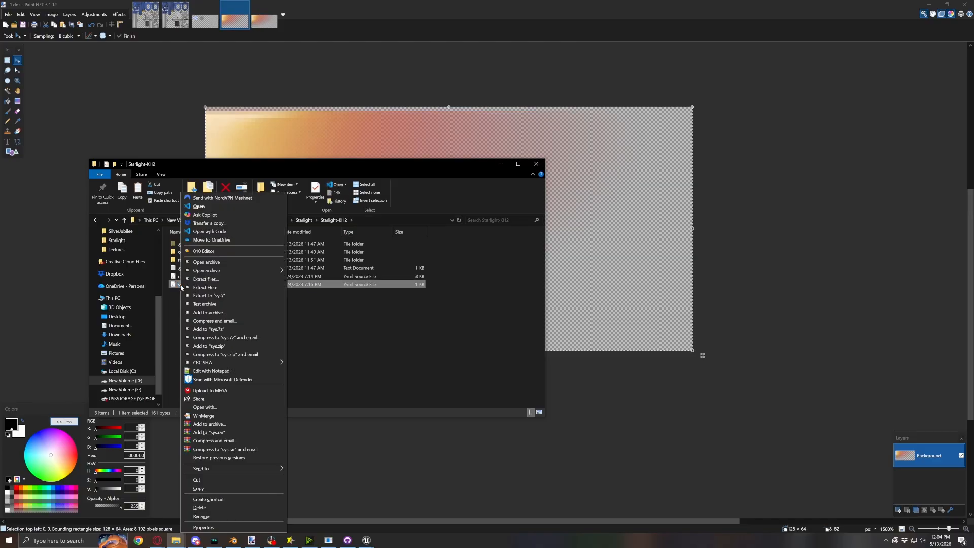
click(214, 371)
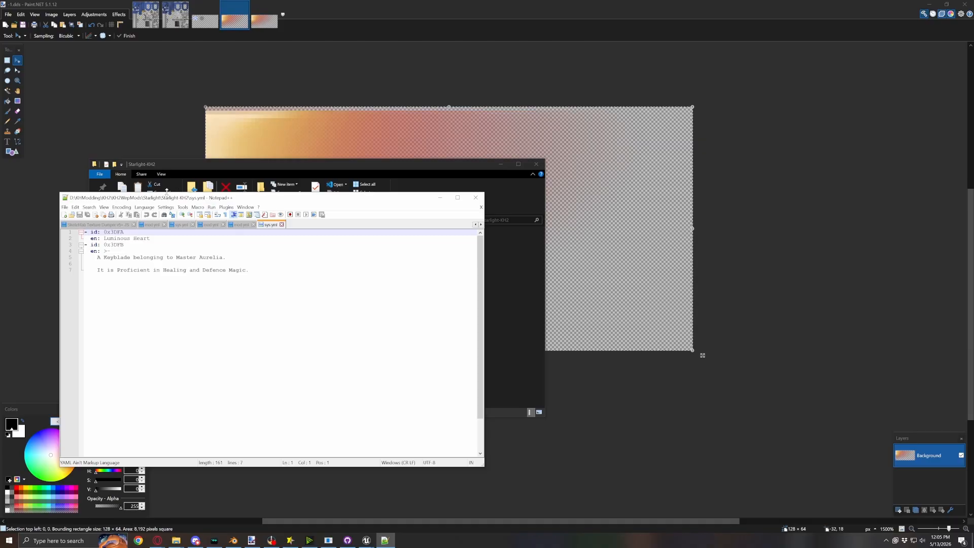
mouse_move(167, 191)
mouse_down()
mouse_move(497, 138)
mouse_move(433, 140)
mouse_up()
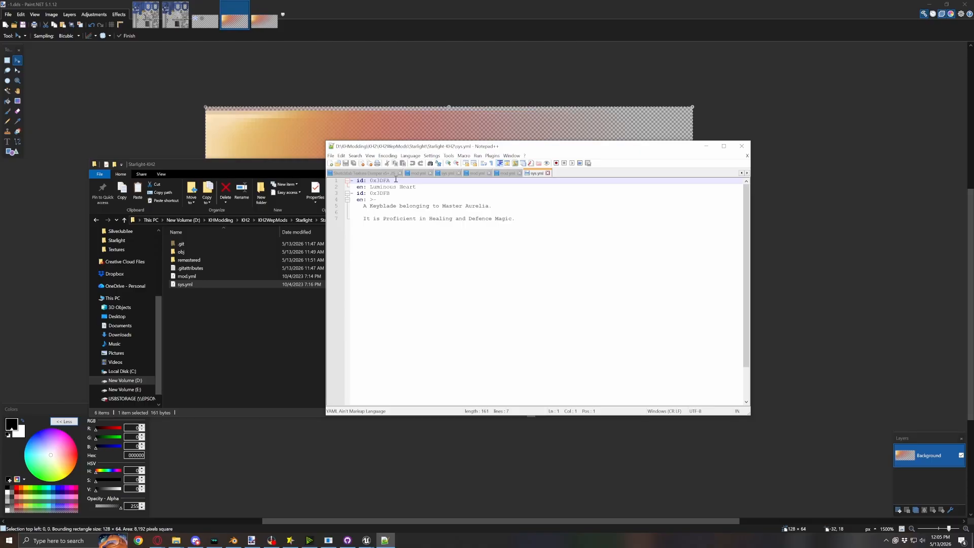
drag(390, 194, 422, 225)
click(548, 221)
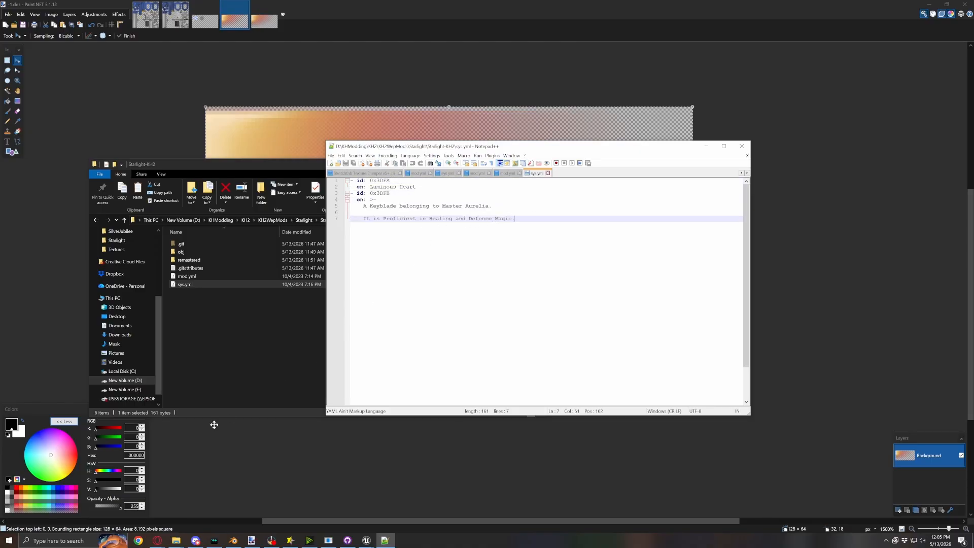
Switch to the File Explorer window showing the KH2 folder and launch the OpenKh.Tools.Kh2TextEditor.exe shortcut
click(176, 540)
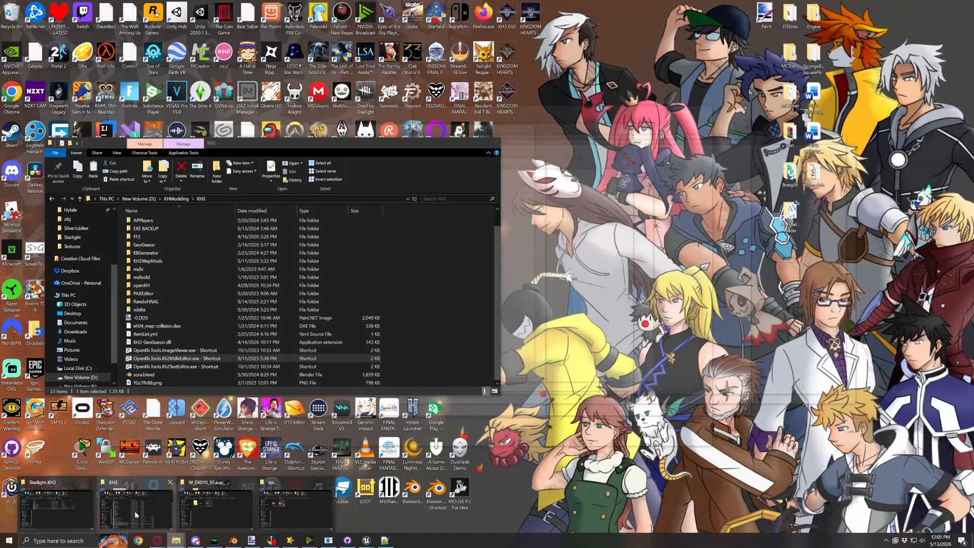
click(136, 515)
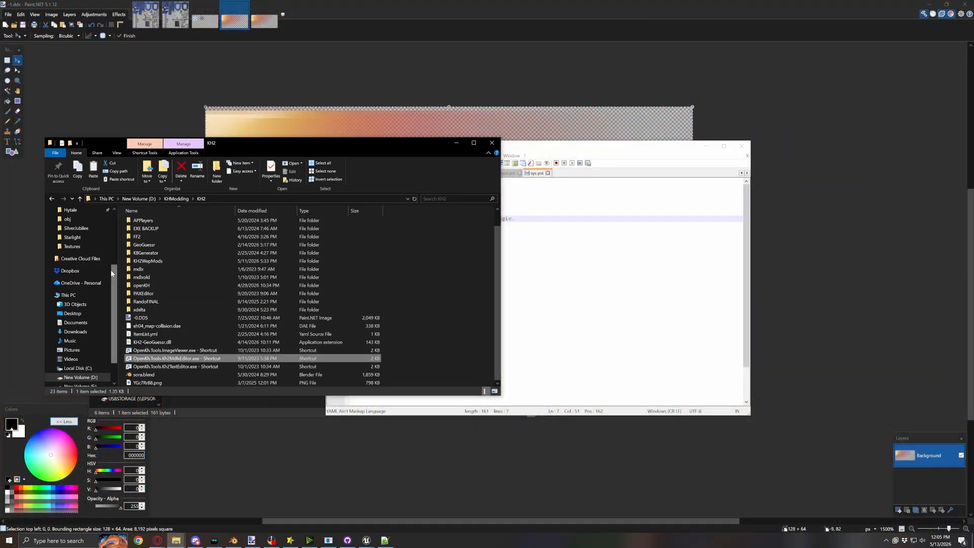
scroll(145, 254, up, 1)
scroll(146, 255, down, 1)
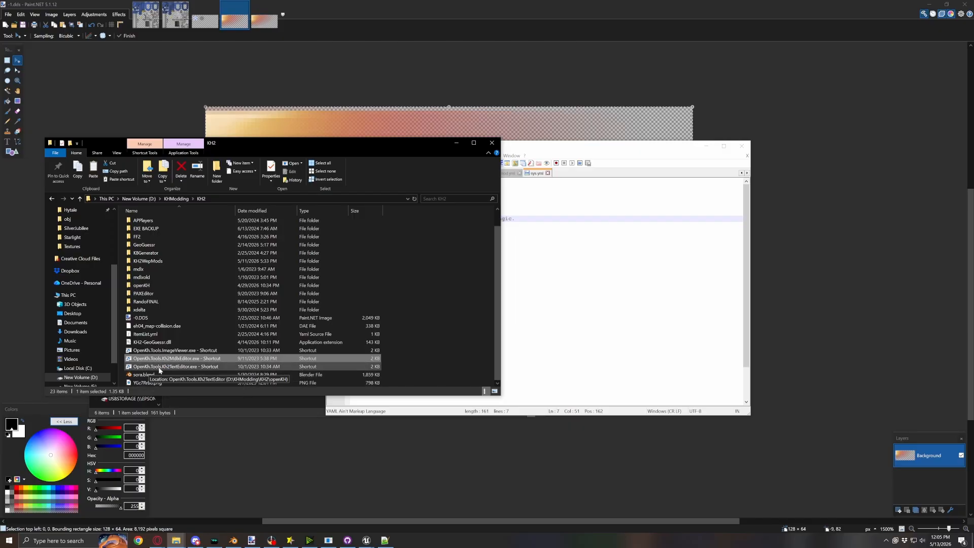
click(176, 367)
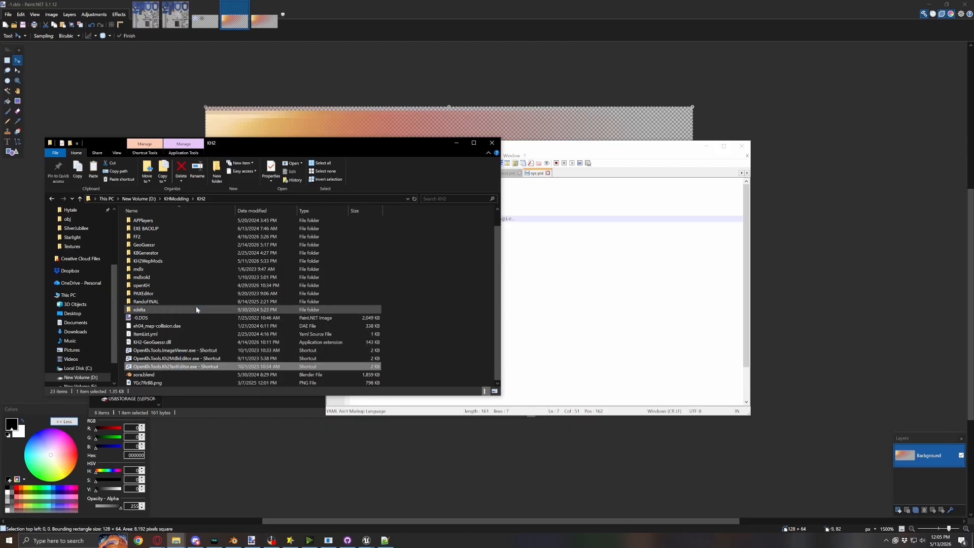
key(Return)
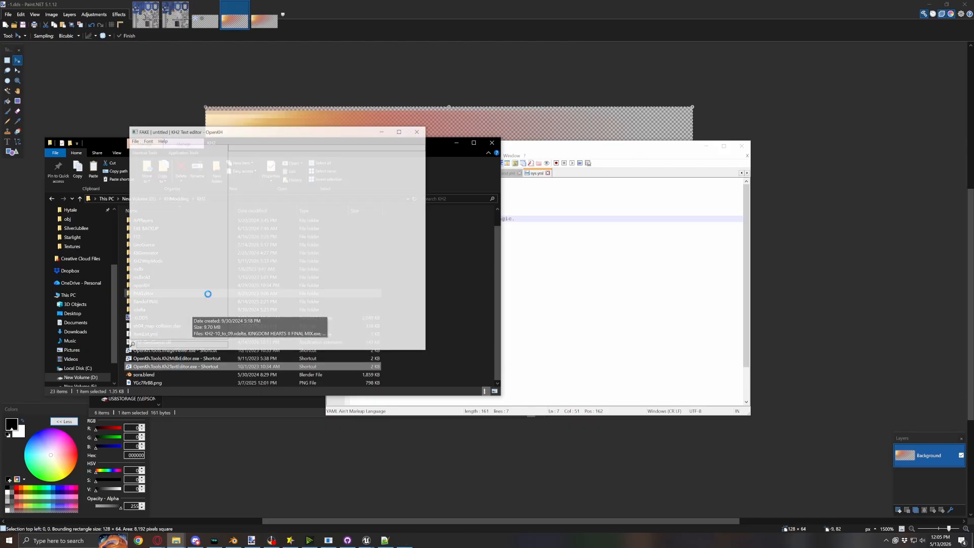
Start opening a message file in the KH2 Text editor and browse to KHModding\KH2\RandoFINAL\openkh2\data
click(133, 141)
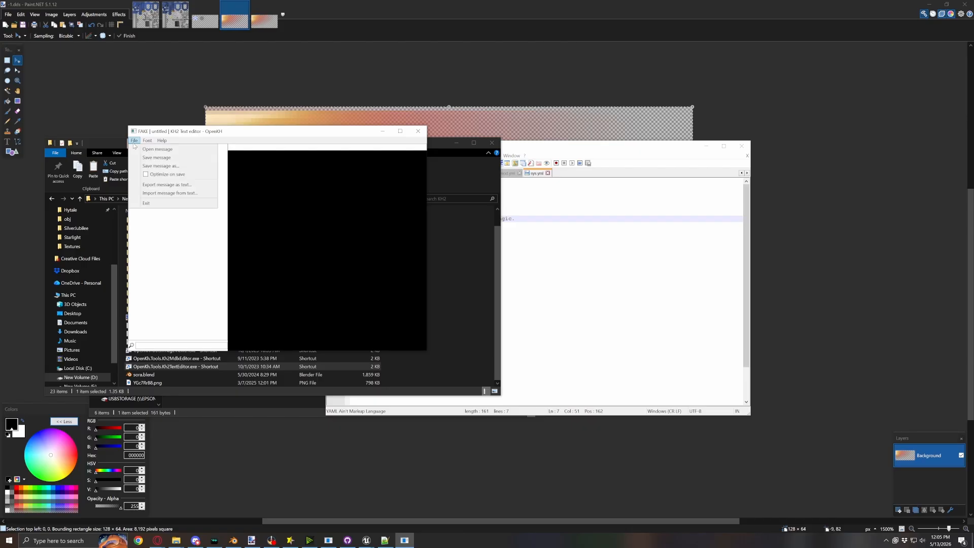
click(146, 166)
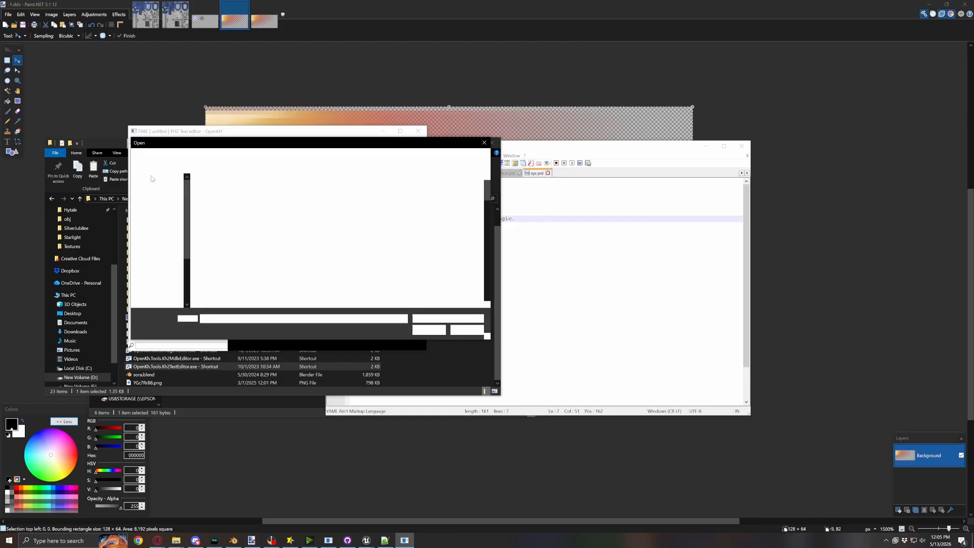
scroll(156, 245, up, 3)
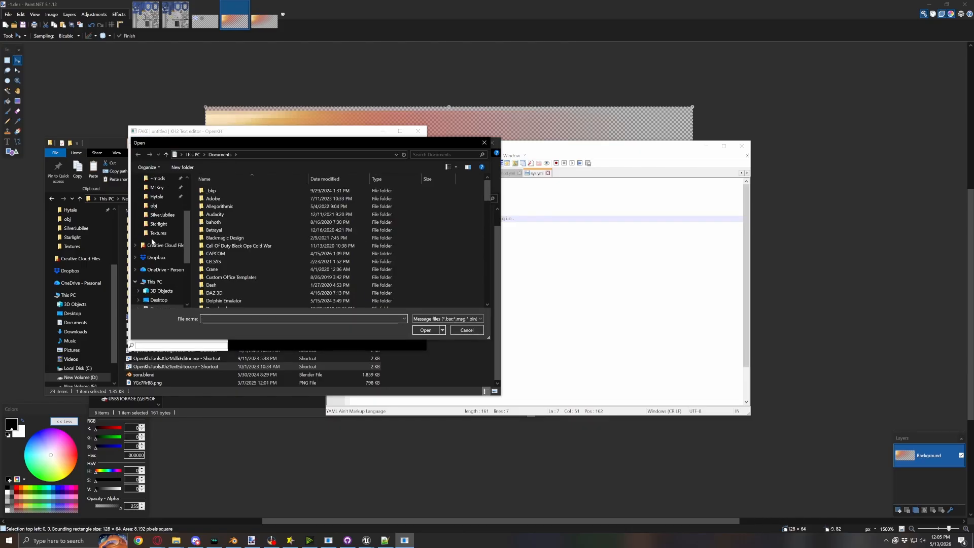
click(156, 196)
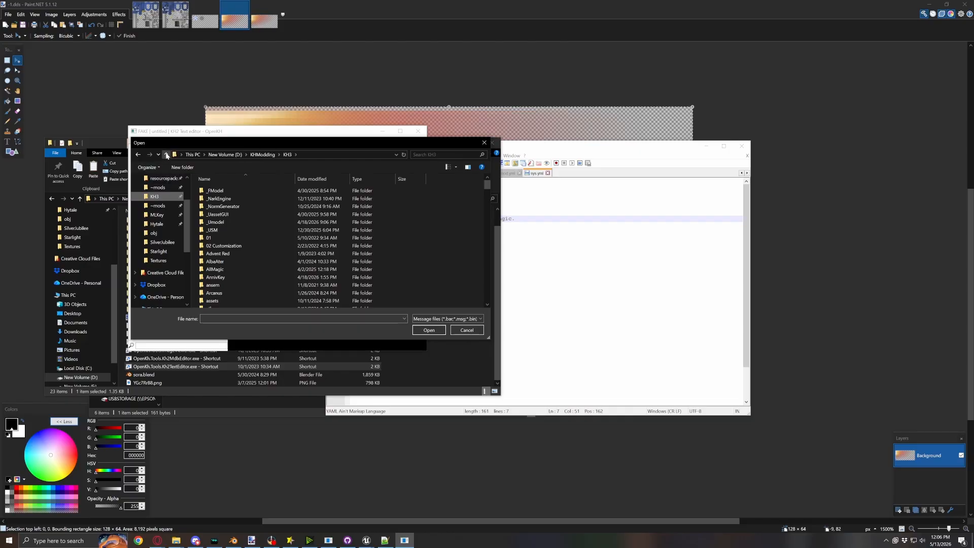
click(166, 154)
double_click(213, 215)
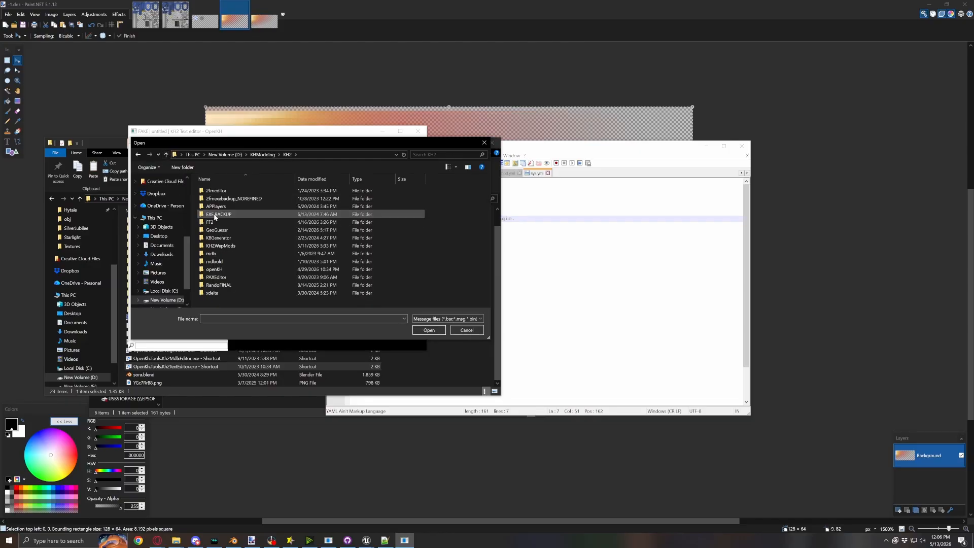
double_click(217, 285)
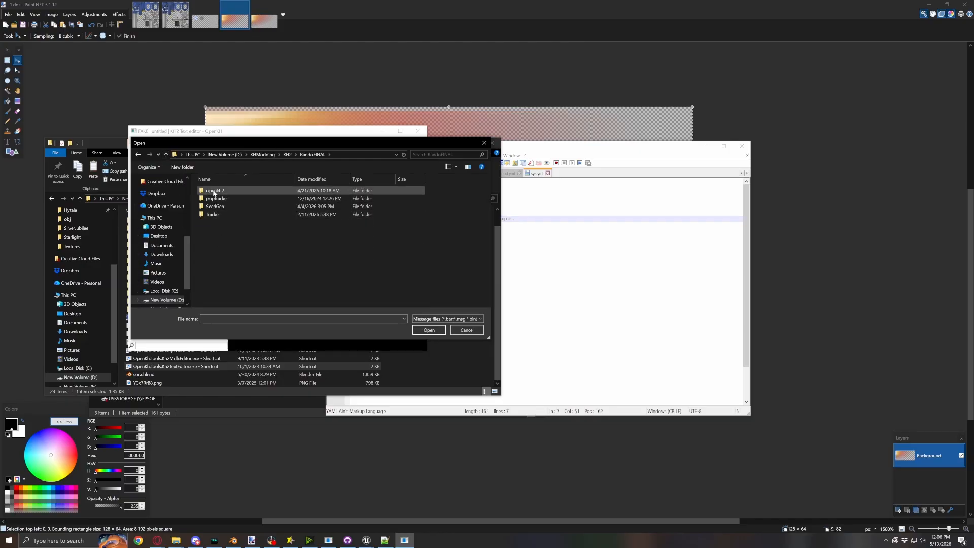
double_click(215, 191)
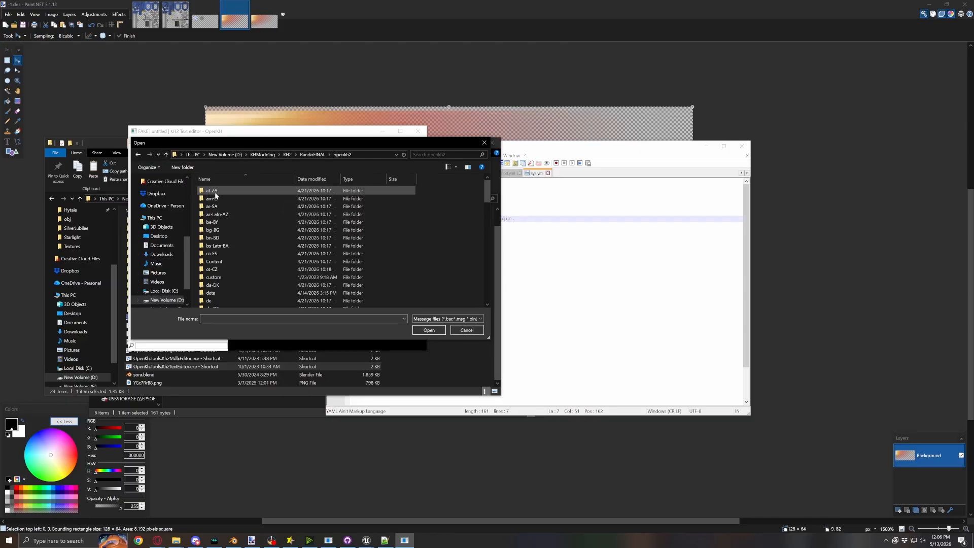
double_click(210, 293)
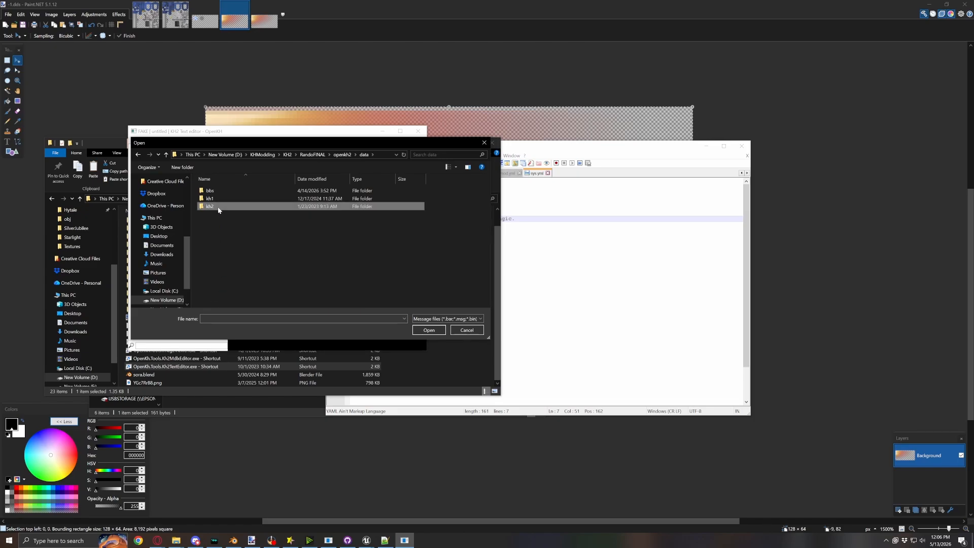
Open sys.bar from the kh2\msg\us subfolder of the data folder
double_click(216, 207)
scroll(230, 280, down, 3)
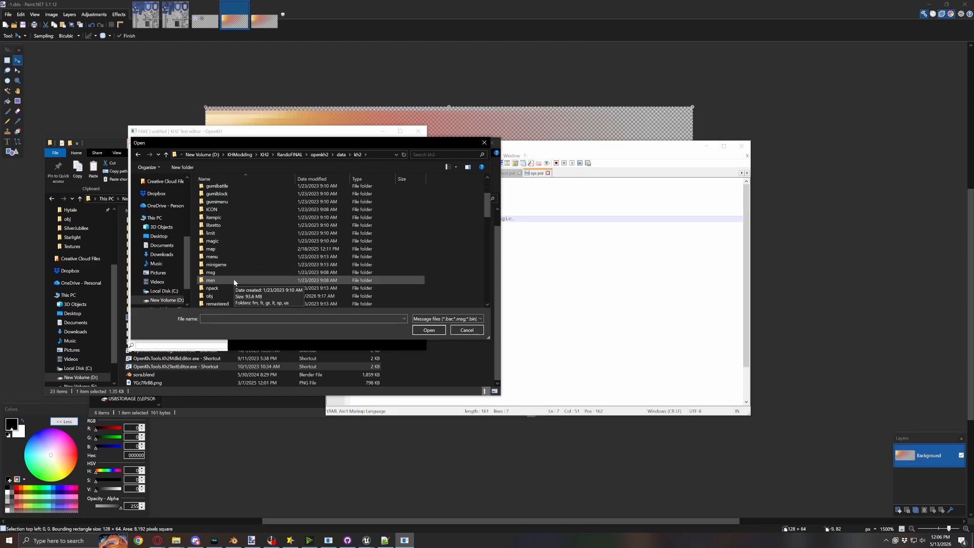
double_click(216, 271)
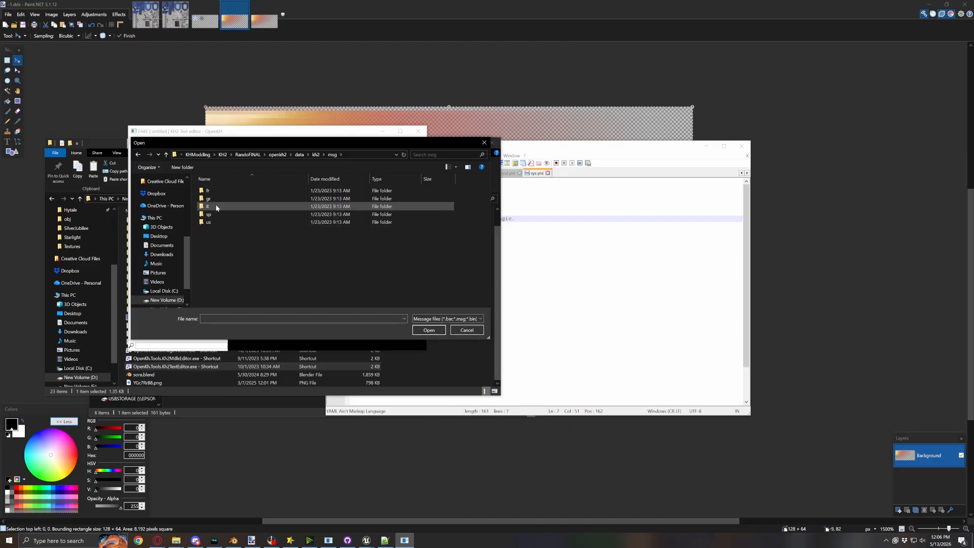
double_click(221, 223)
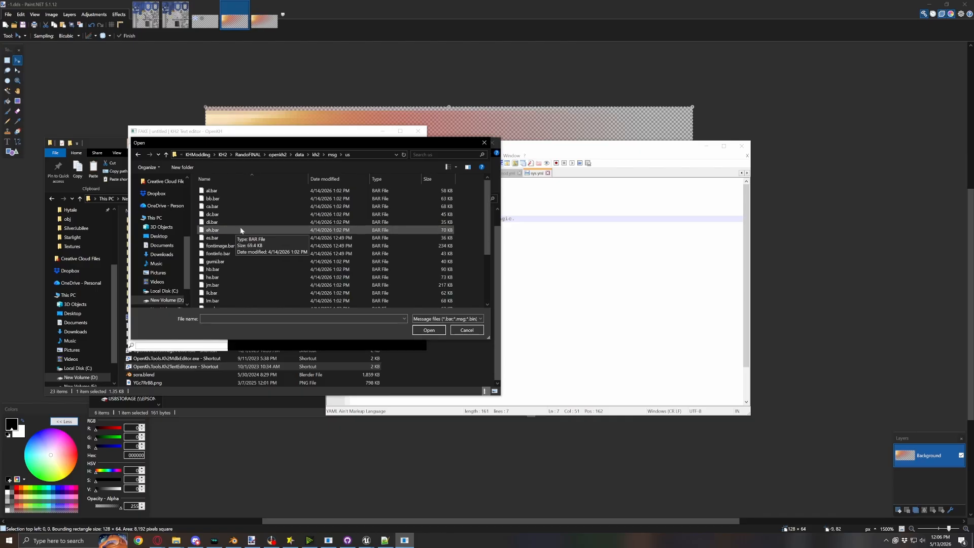
scroll(239, 234, down, 1)
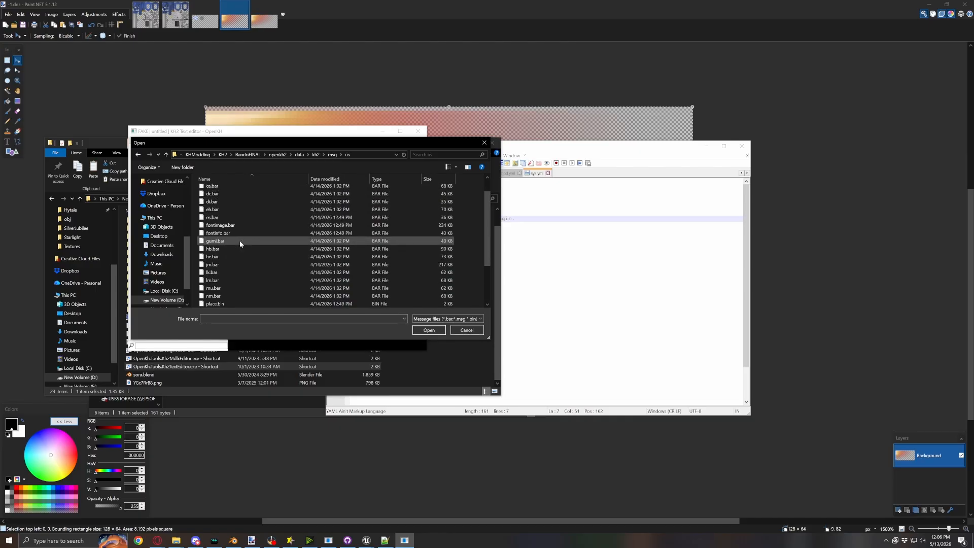
scroll(240, 244, down, 2)
click(213, 274)
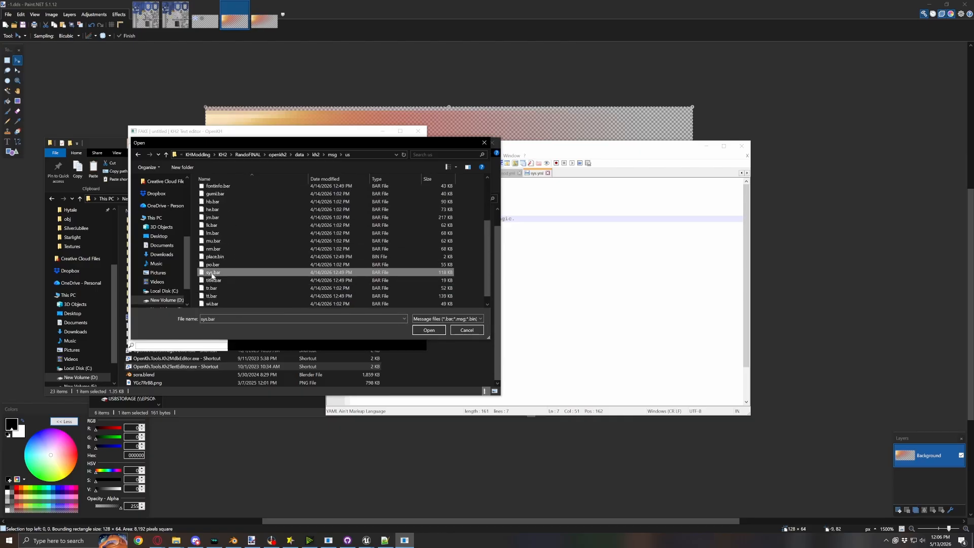
double_click(213, 274)
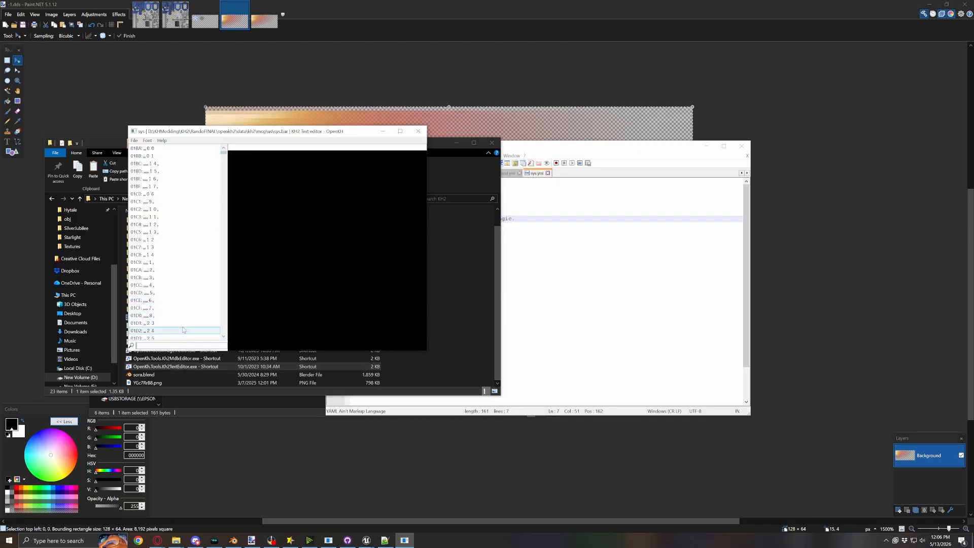
Search the messages for "star seeker" and compare its ID with the first id in Starlight-KH2's sys.yml
text(star seeker)
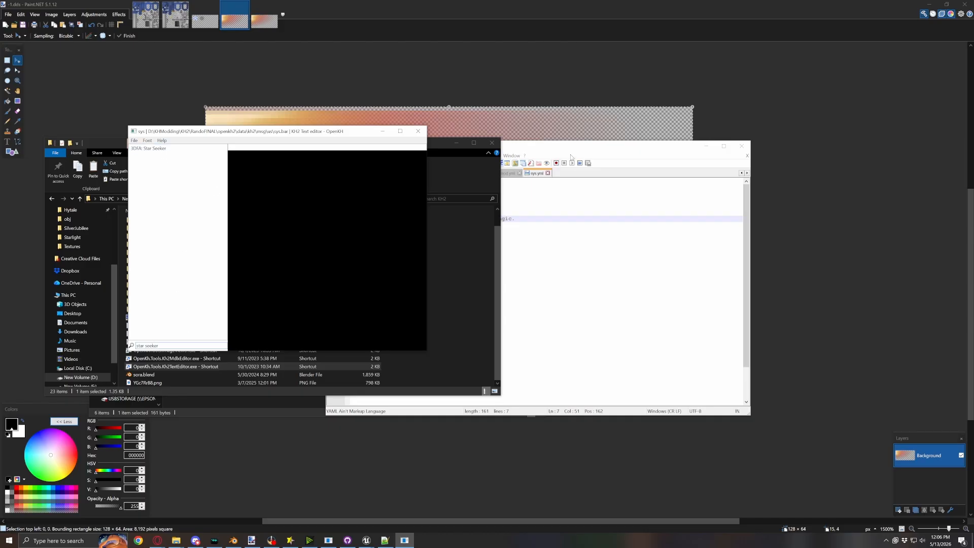
click(544, 154)
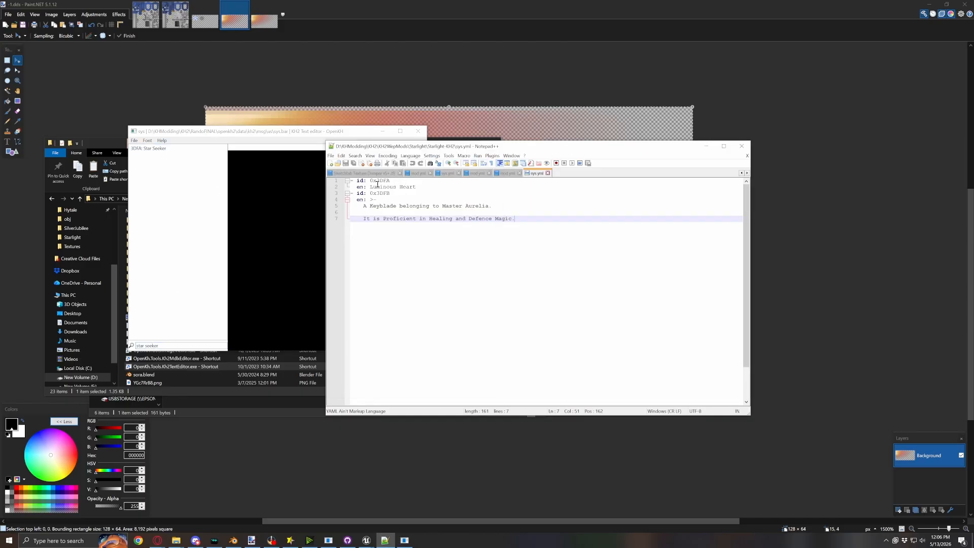
drag(373, 181, 380, 181)
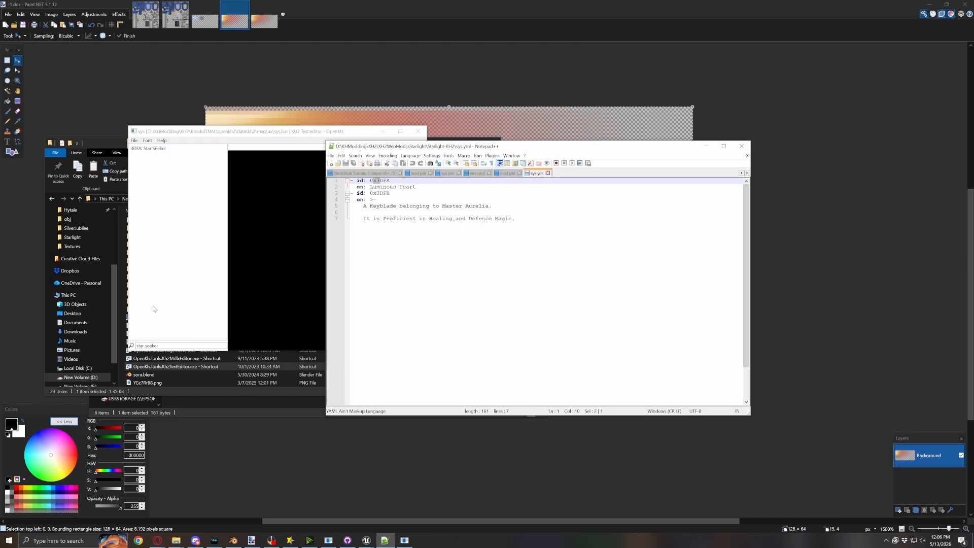
text(eek)
click(156, 346)
text(er)
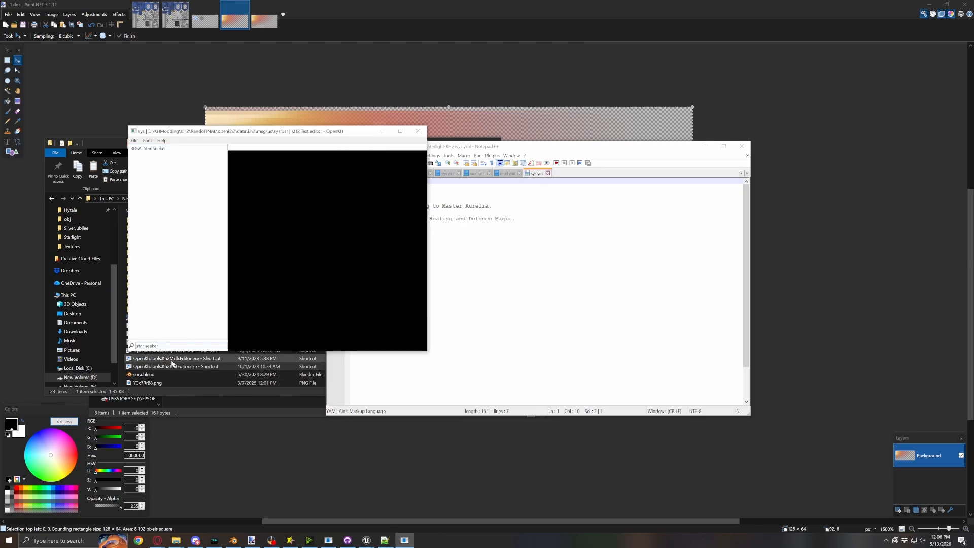
Move the sys.yml window clear of the KH2 Text editor and search the messages for "3df"
drag(495, 147, 557, 145)
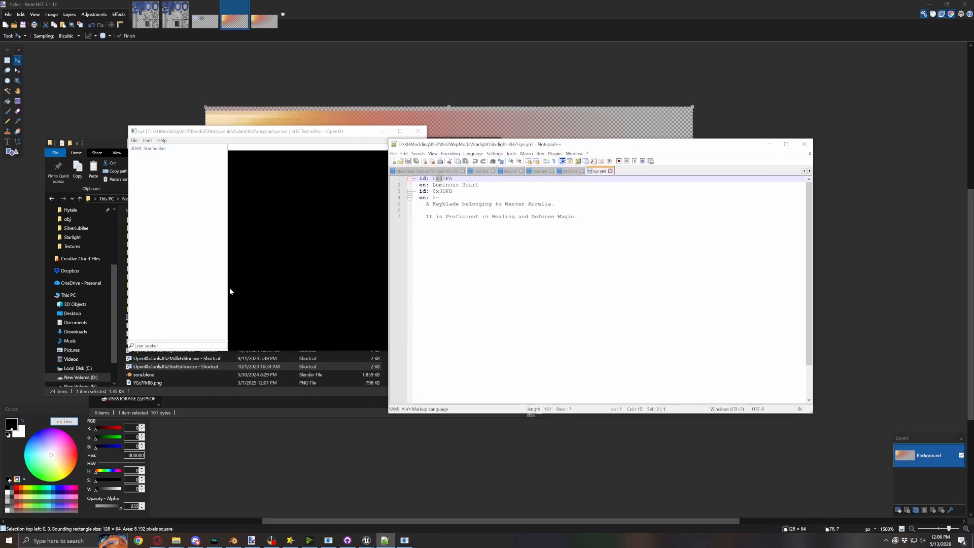
double_click(170, 346)
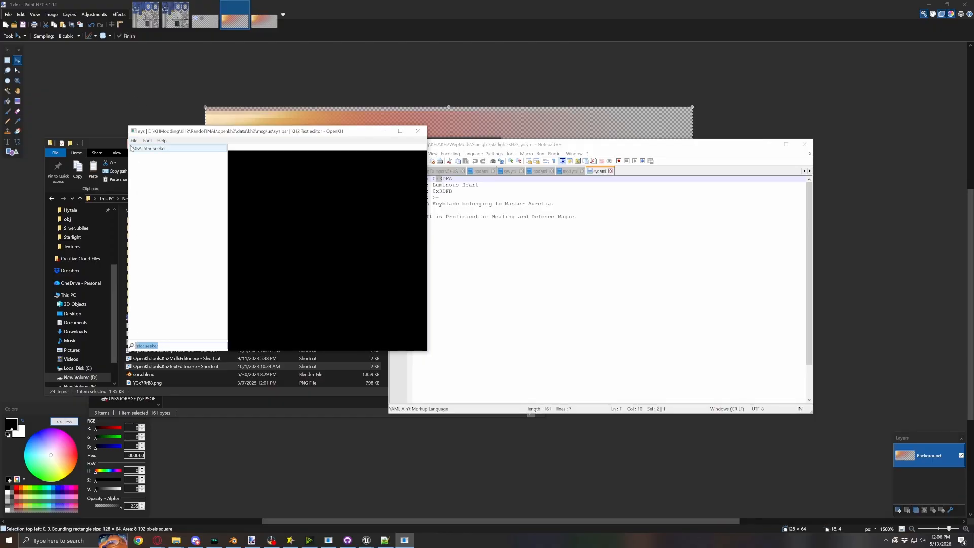
text(3df)
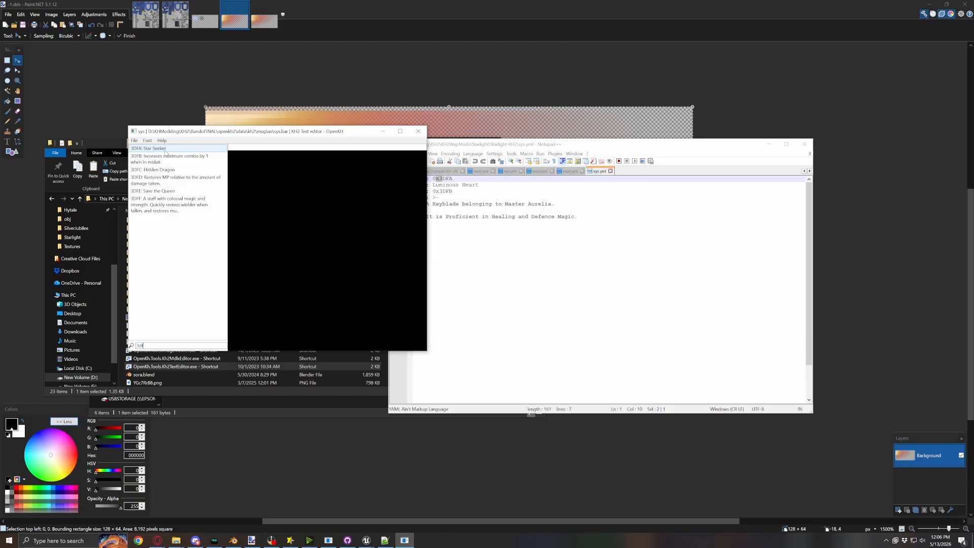
Inspect the 3DF name and description messages and compare the Star Seeker pair with the two ids in sys.yml
click(154, 159)
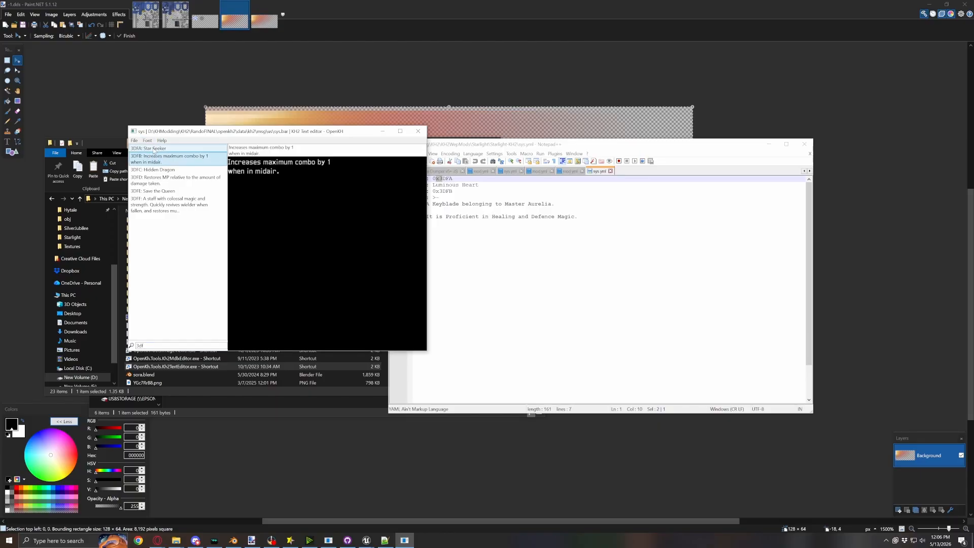
key(Up)
key(Down)
key(Up)
key(Down)
key(Up)
key(Down)
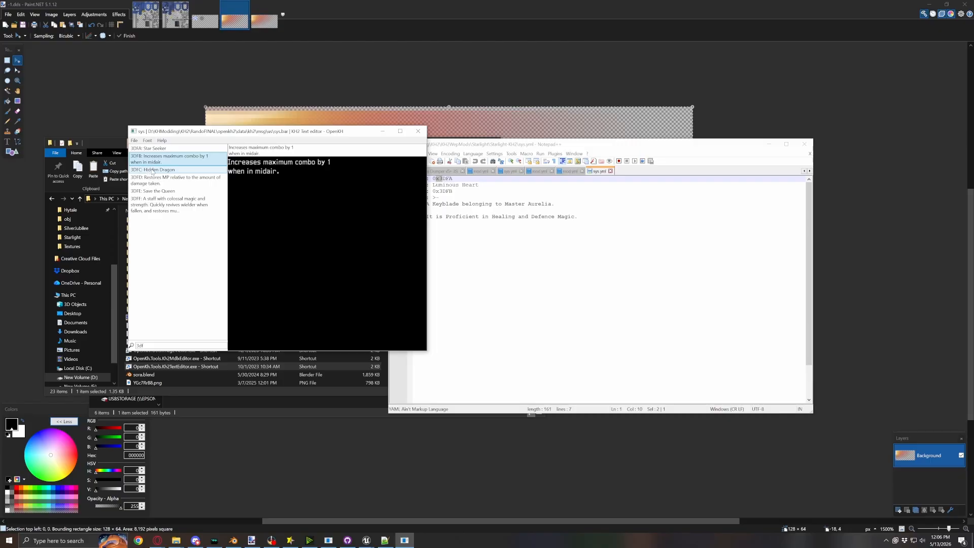
click(149, 171)
click(155, 182)
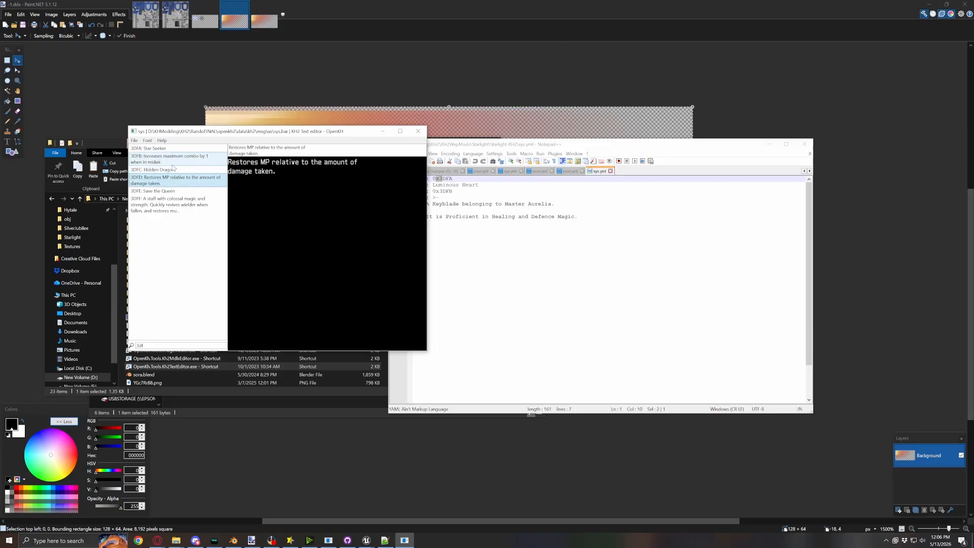
click(158, 149)
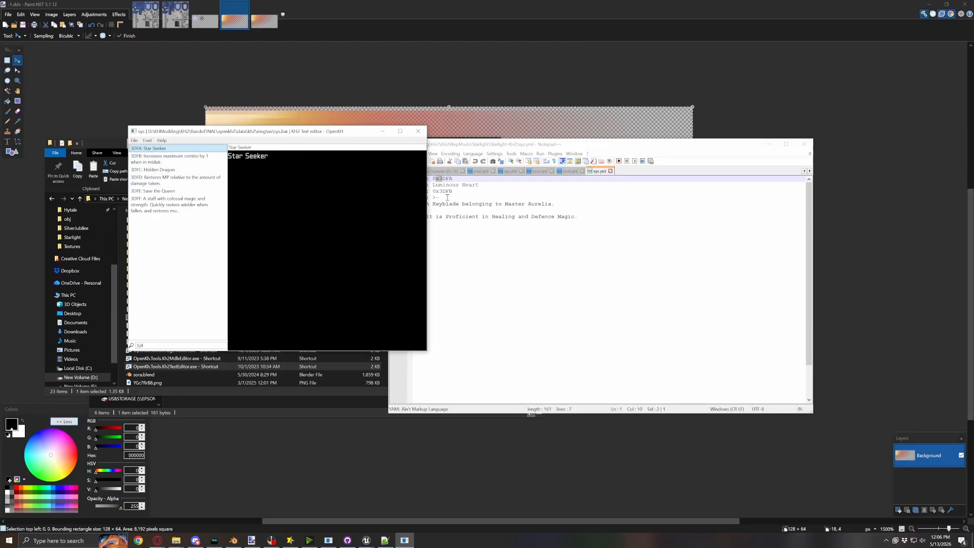
click(469, 193)
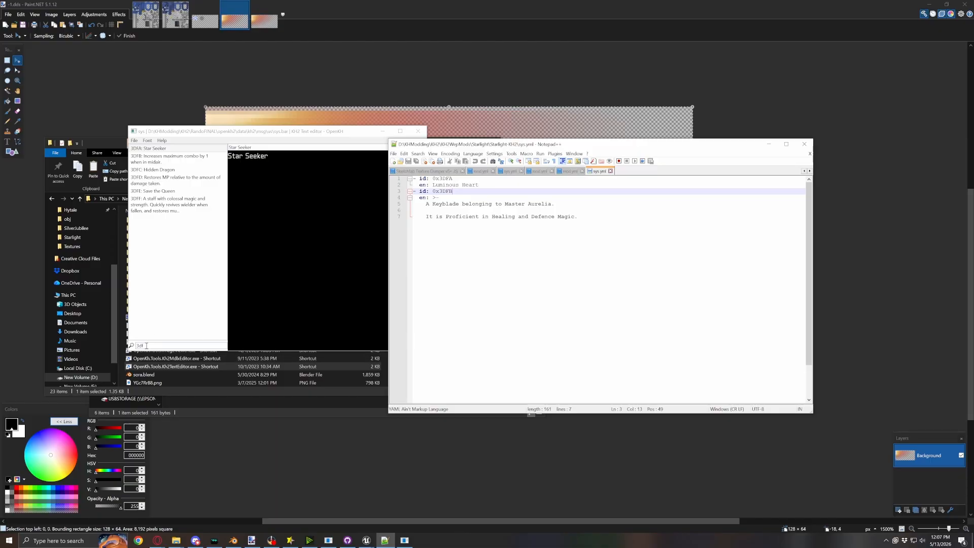
Search the messages for "kingdom key", and filter by "05c" to examine its name and description entries
click(164, 338)
text(kingdom key)
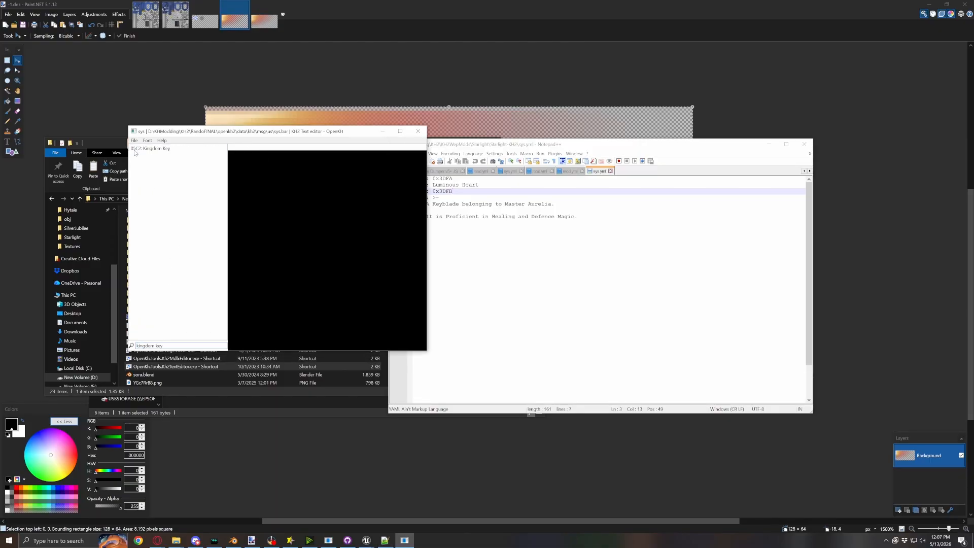
double_click(169, 347)
click(170, 348)
key(BackSpace)
key(BackSpace)
key(BackSpace)
key(BackSpace)
key(BackSpace)
key(BackSpace)
key(BackSpace)
key(BackSpace)
key(BackSpace)
key(BackSpace)
key(BackSpace)
text(05)
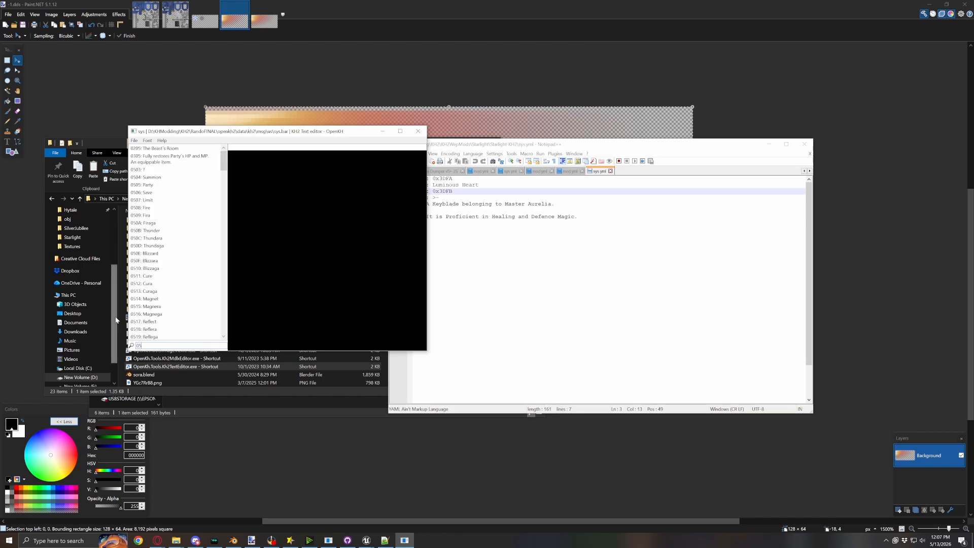
text(cx)
key(BackSpace)
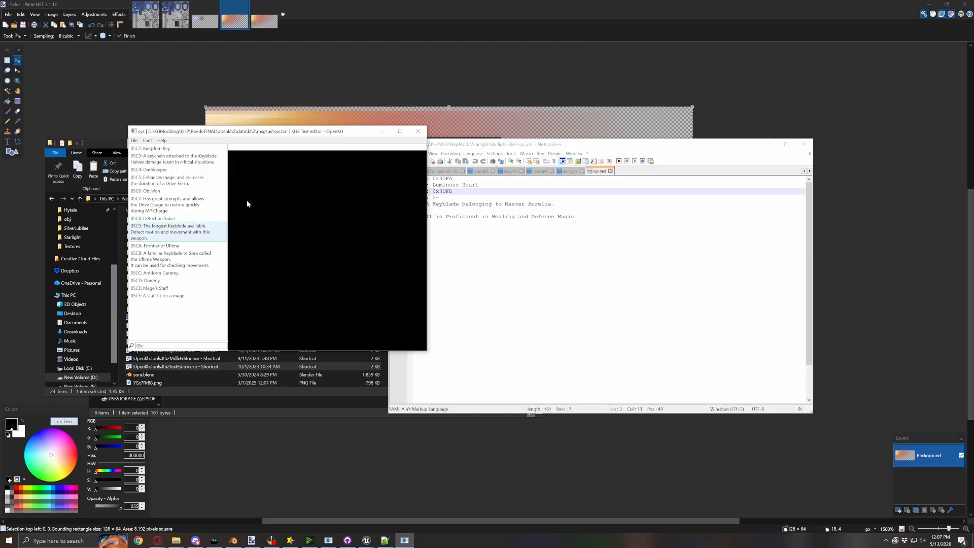
click(192, 165)
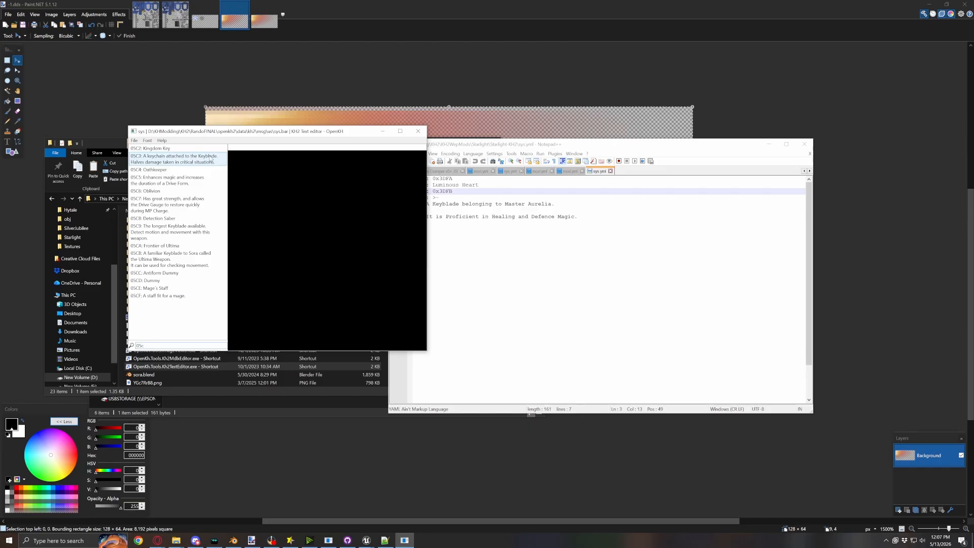
Search the messages for "3df" again and check the Star Seeker IDs against both ids in sys.yml
double_click(150, 346)
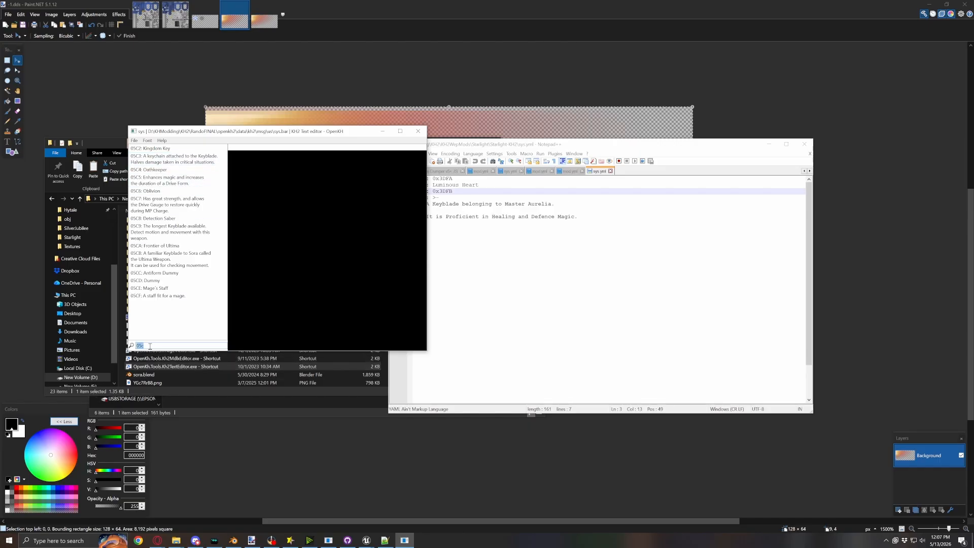
text(3df)
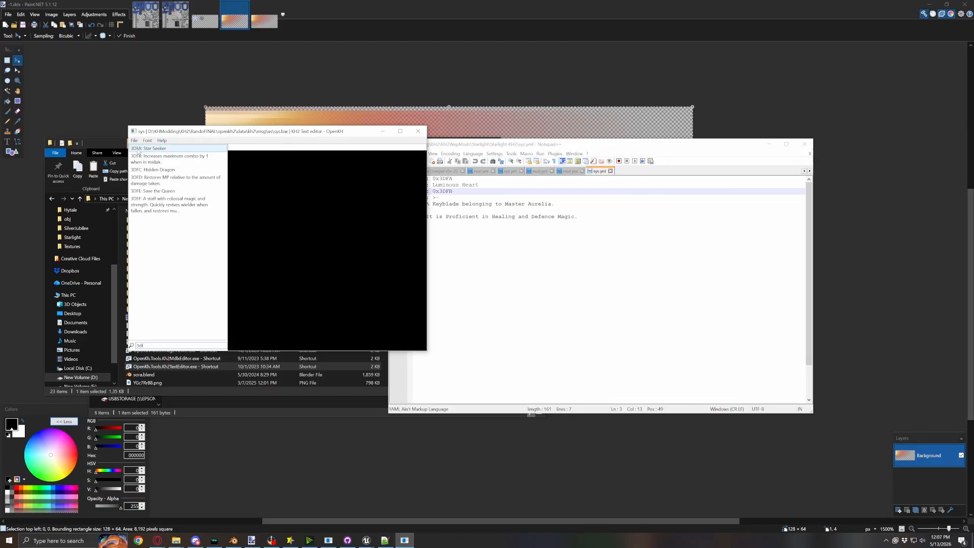
click(445, 144)
mouse_move(453, 178)
mouse_down()
mouse_move(440, 178)
mouse_move(440, 192)
mouse_up()
click(455, 178)
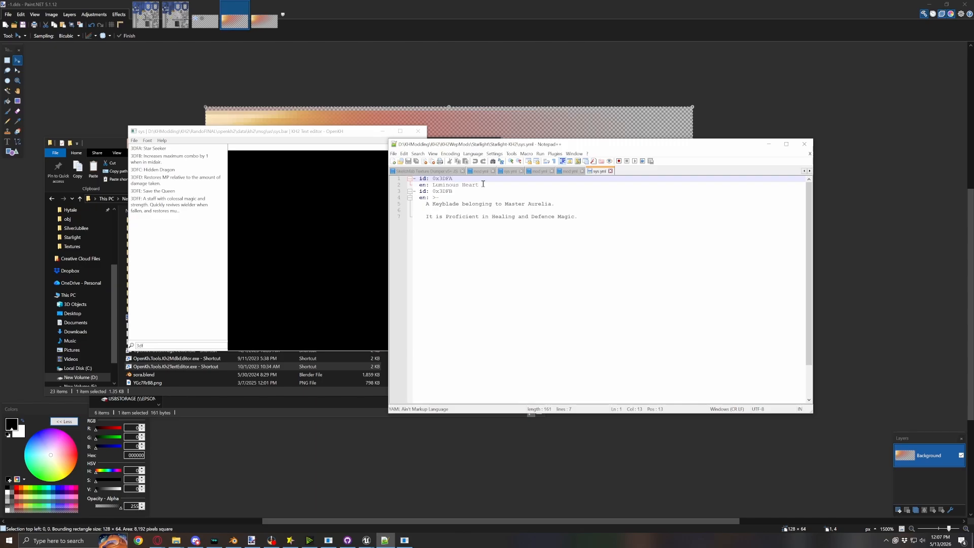
Replace the keyblade name under the first id in sys.yml with "Starlight"
drag(479, 185, 432, 184)
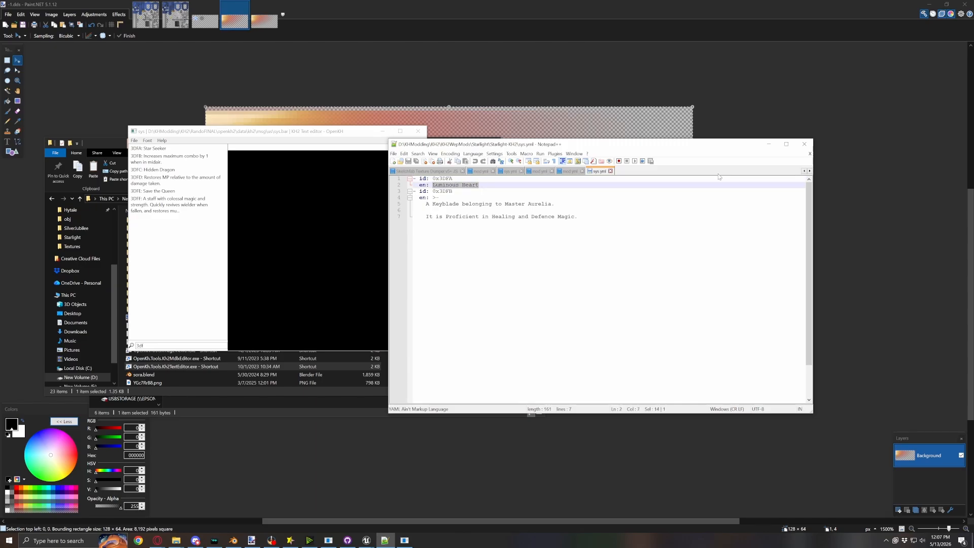
text(Starl)
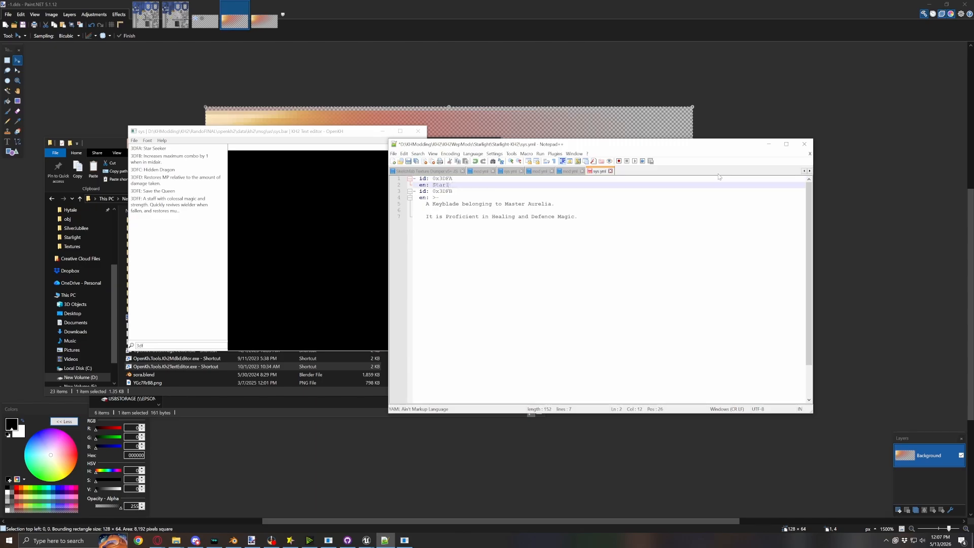
text(ight)
Examine the description text under the second id in sys.yml, including the blank line separating its two sentences
click(498, 212)
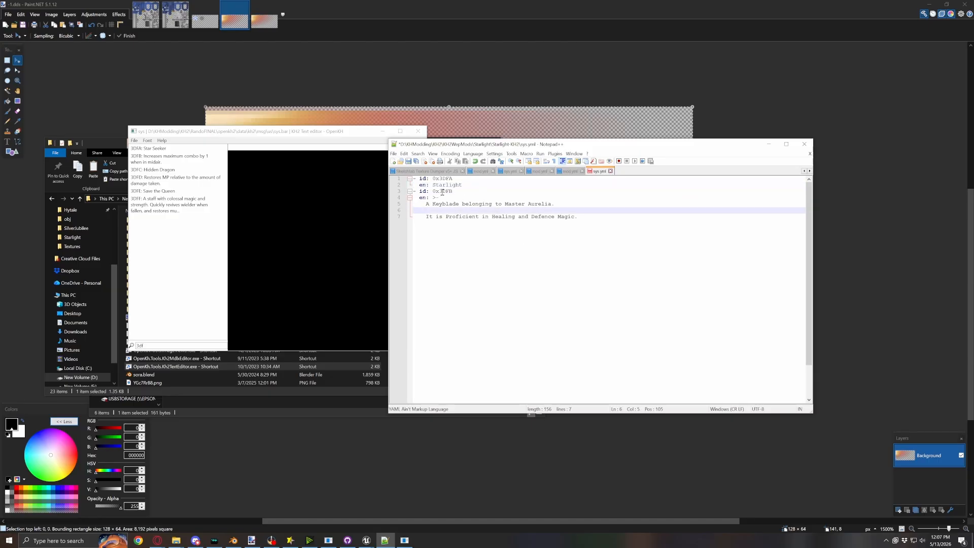
drag(439, 197, 589, 212)
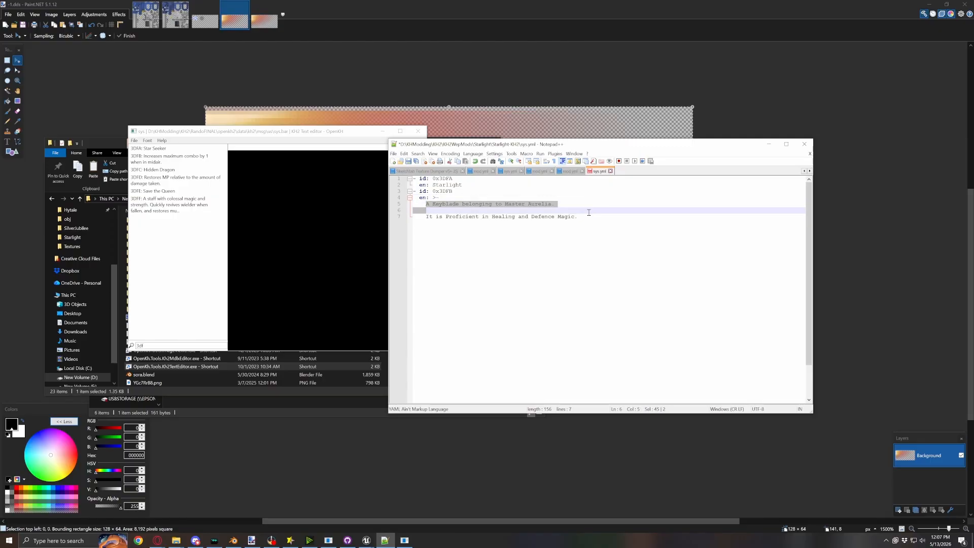
click(567, 205)
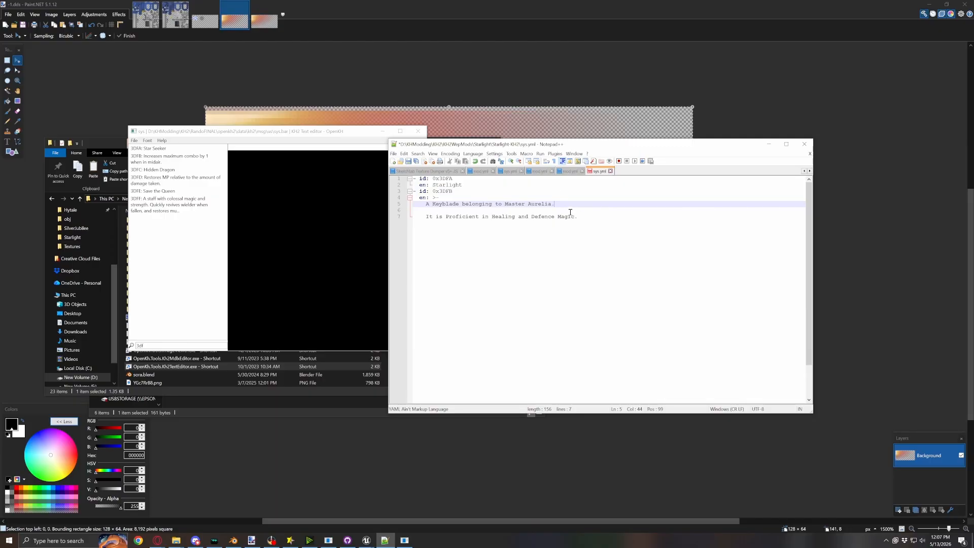
drag(570, 212, 591, 204)
drag(426, 204, 586, 218)
click(583, 202)
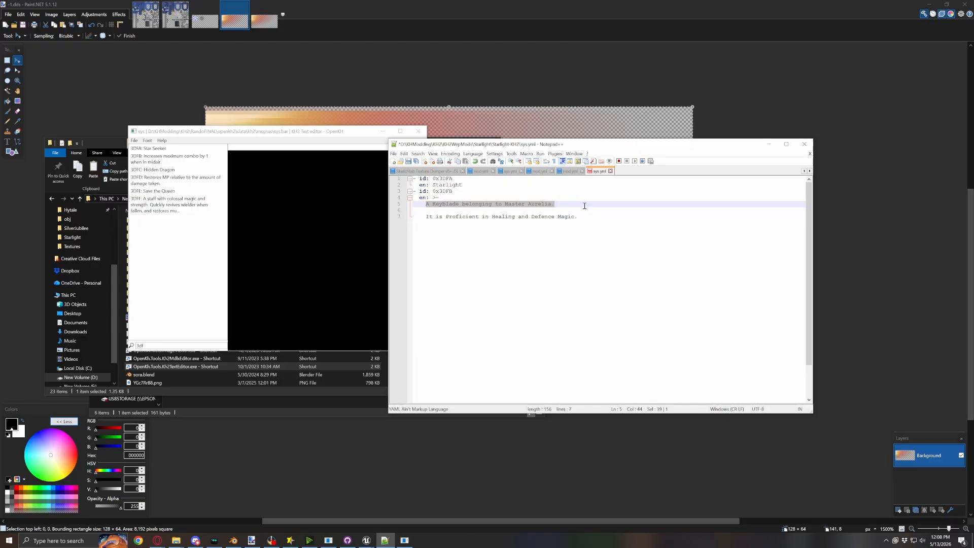
key(Up)
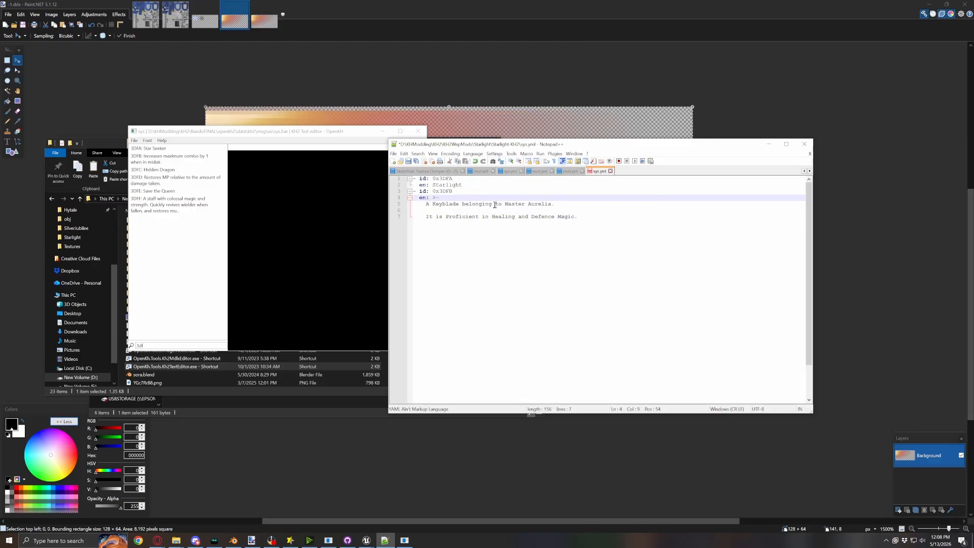
click(556, 204)
drag(427, 217, 578, 217)
click(532, 196)
click(570, 203)
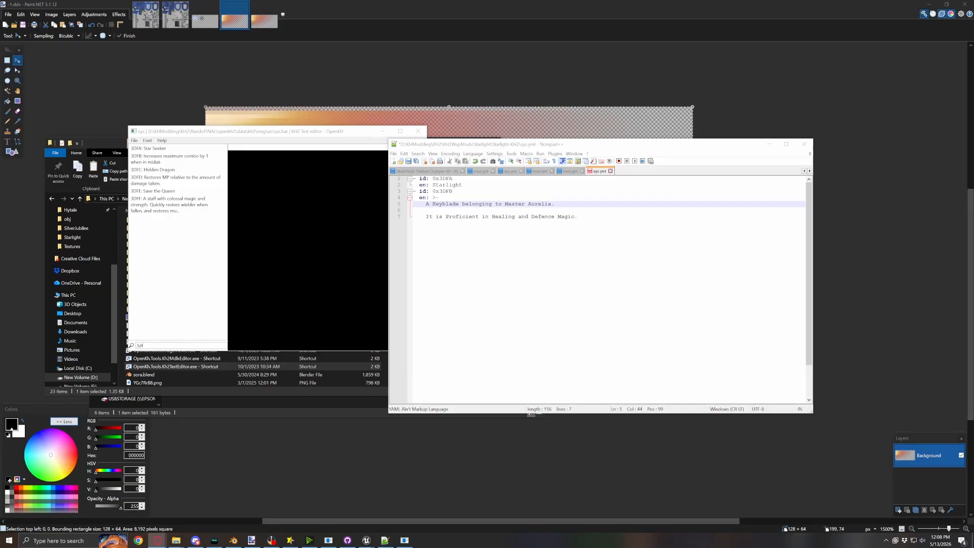
Change the first description line in sys.yml to "A Keyblade that survives from Antiquity."
drag(549, 206, 465, 206)
key(BackSpace)
key(BackSpace)
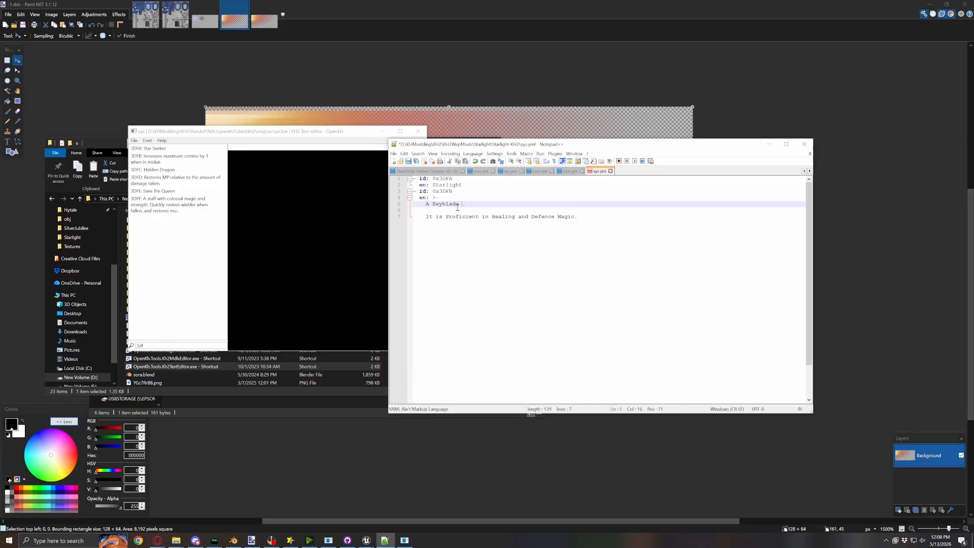
text(that survives from Antiquity)
key(Right)
Delete the blank line and the healing and defence magic sentence from the end of the description
click(580, 224)
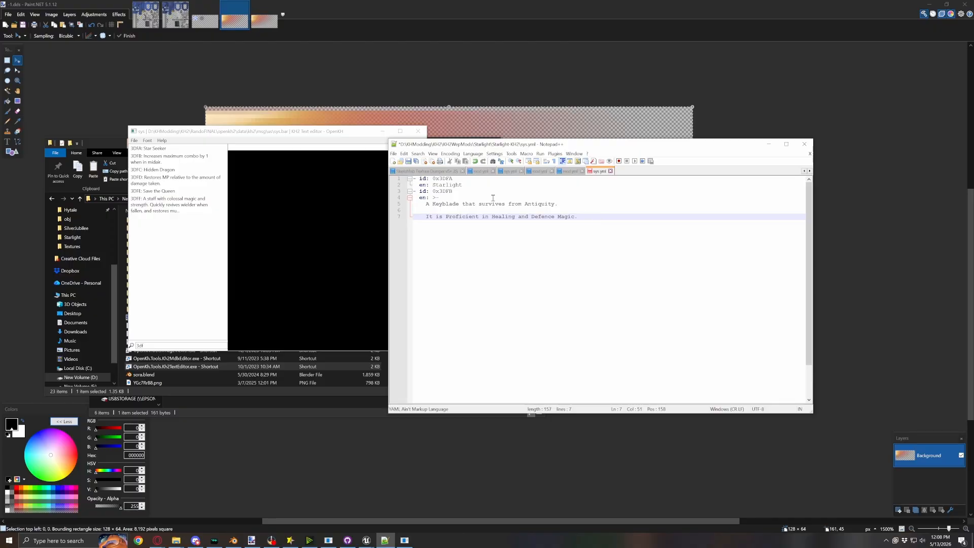
drag(623, 222, 585, 204)
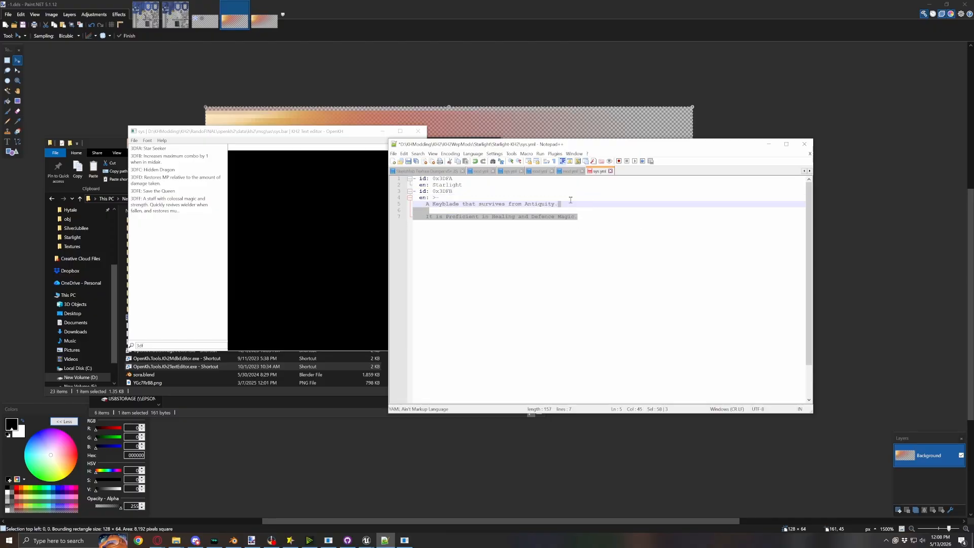
key(Delete)
Add placeholder lines "2nd line" and "3rd line" below the description, each preceded by a blank line and indented to match
key(Return)
key(Return)
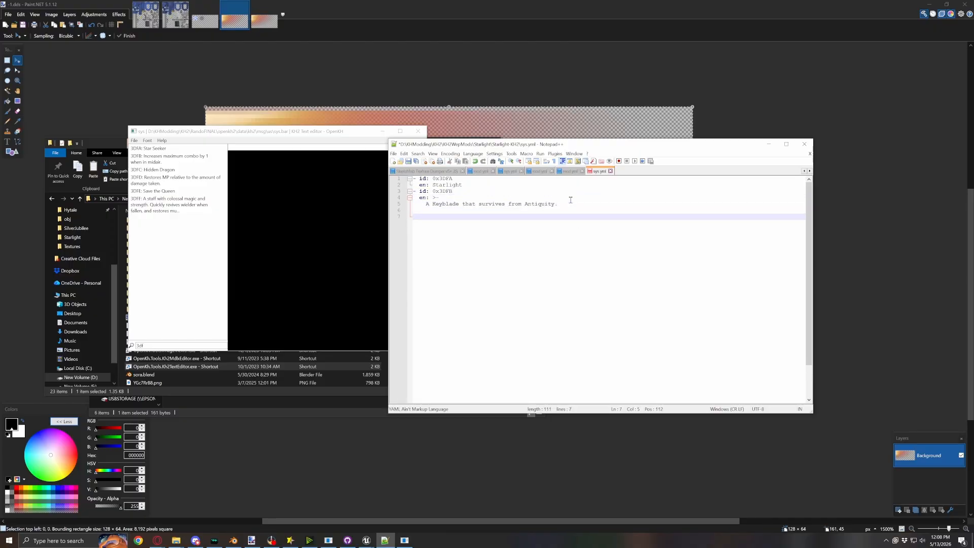
double_click(426, 204)
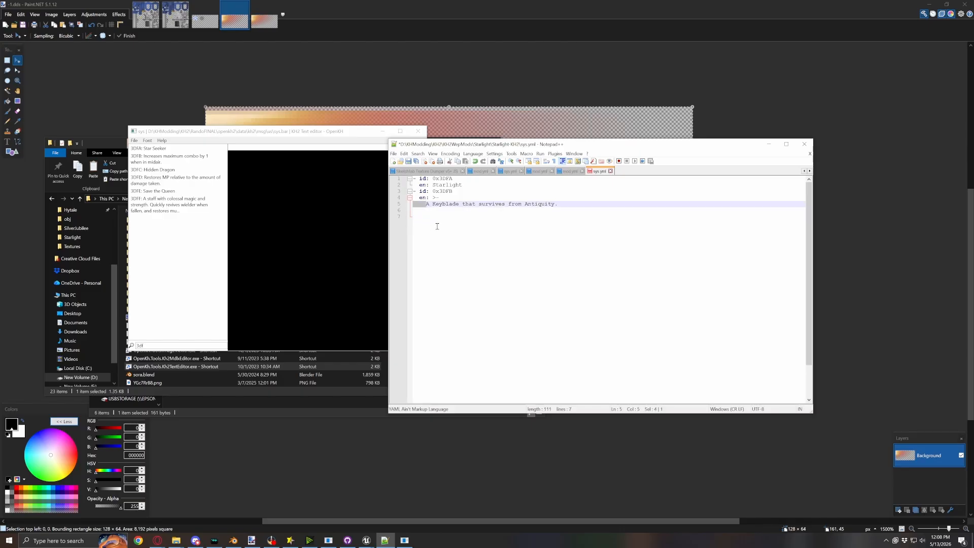
key(Left)
click(434, 222)
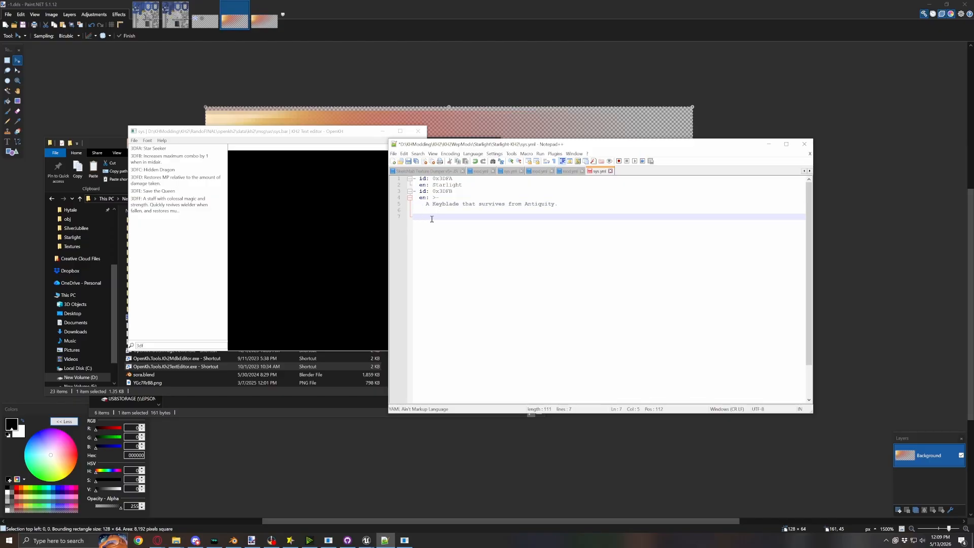
key(Return)
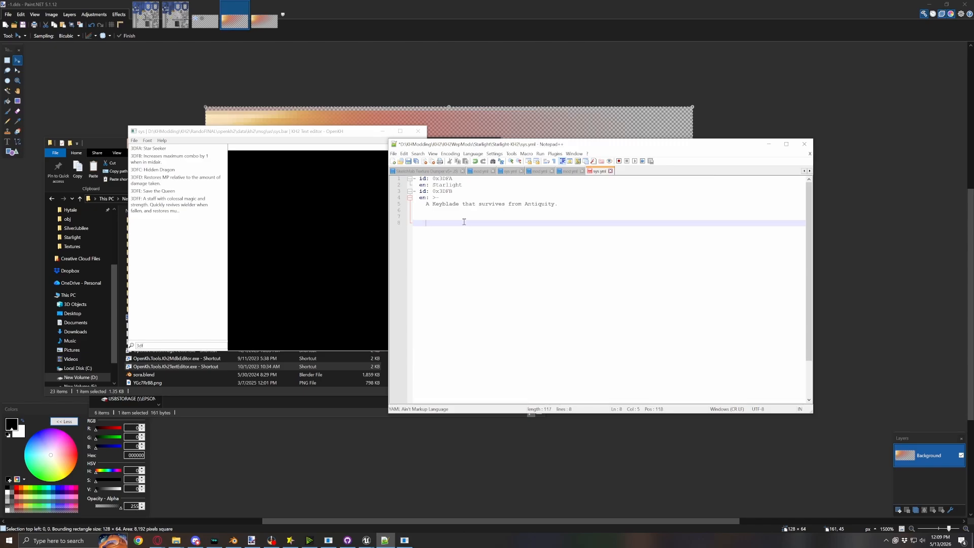
key(Return)
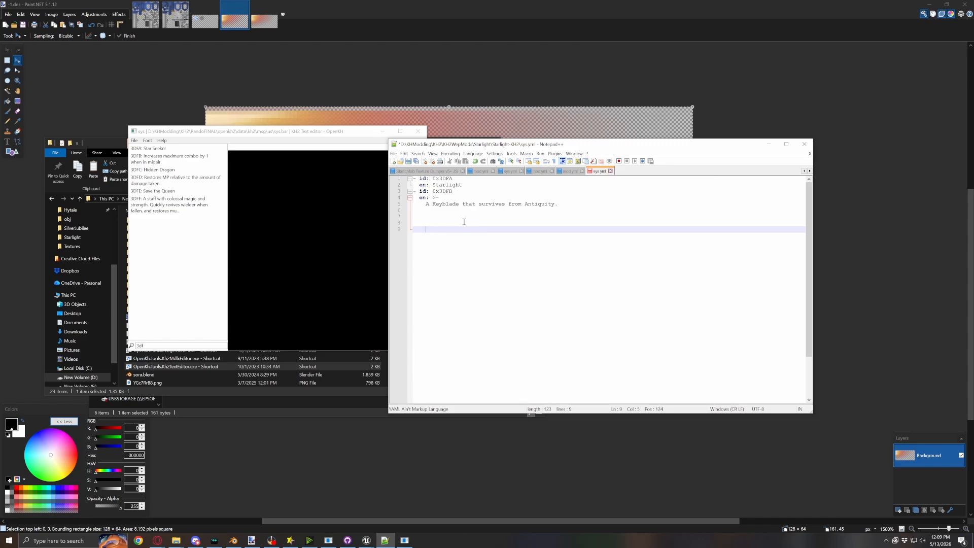
text(3rd line)
key(Up)
key(Up)
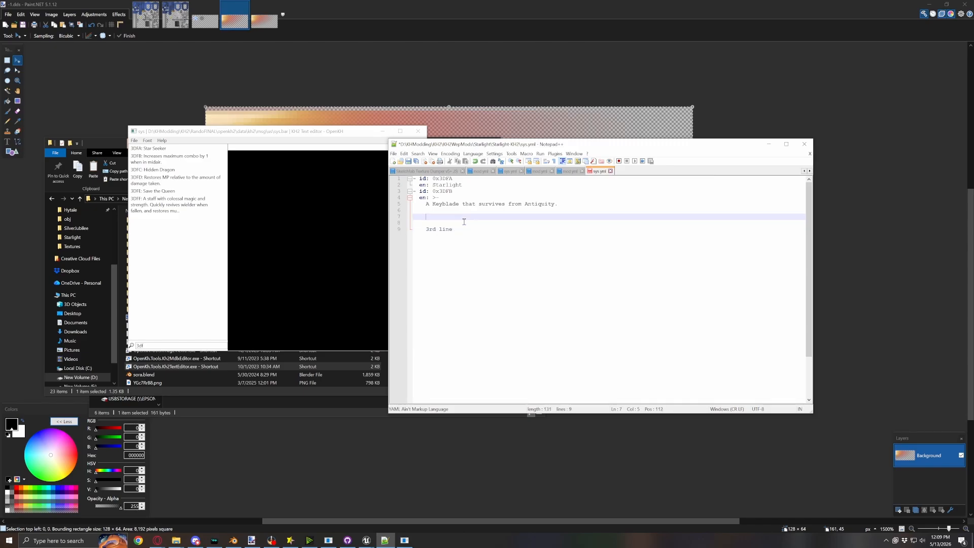
text(2nd line)
click(481, 216)
Delete the placeholder lines and blank lines below the description and save sys.yml
drag(455, 231, 565, 204)
click(443, 240)
key(Delete)
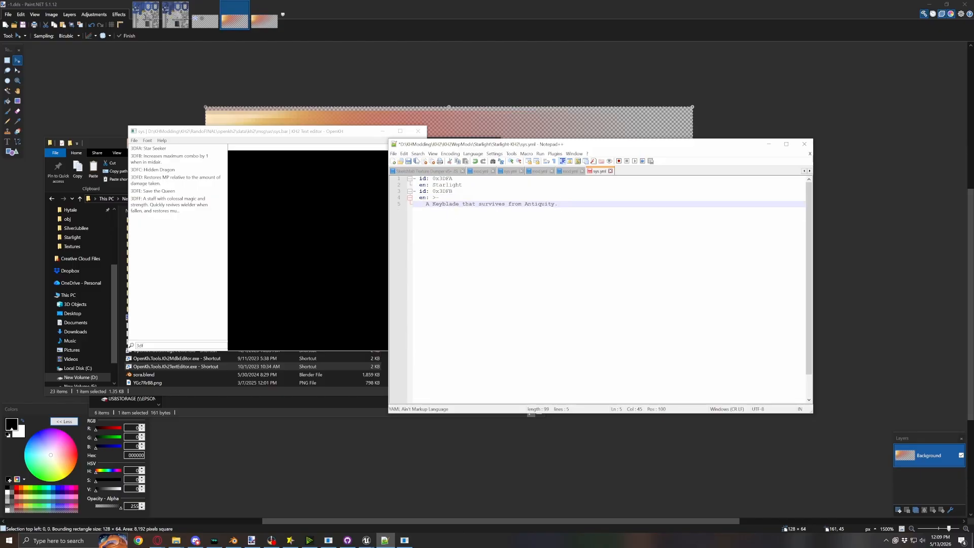
click(407, 161)
drag(458, 180, 440, 181)
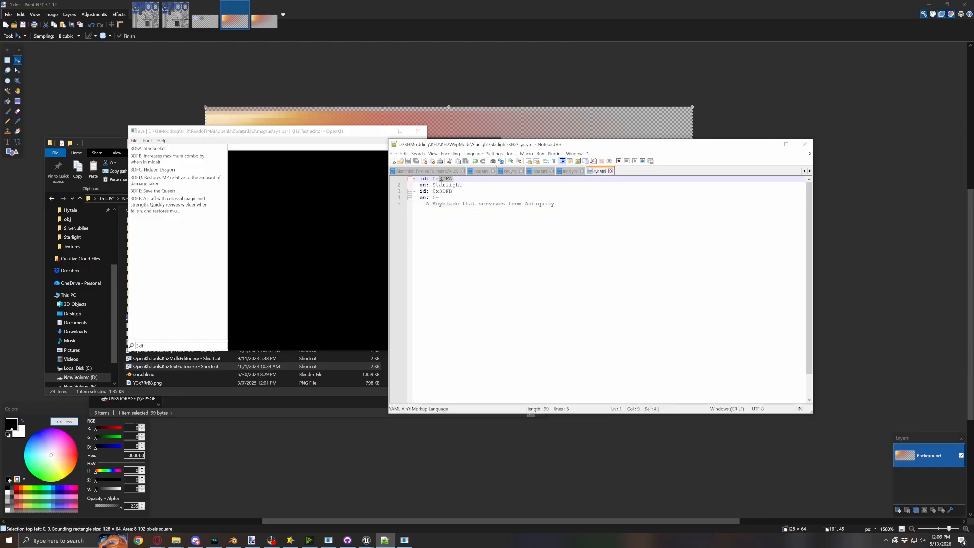
click(468, 185)
key(ctrl+End)
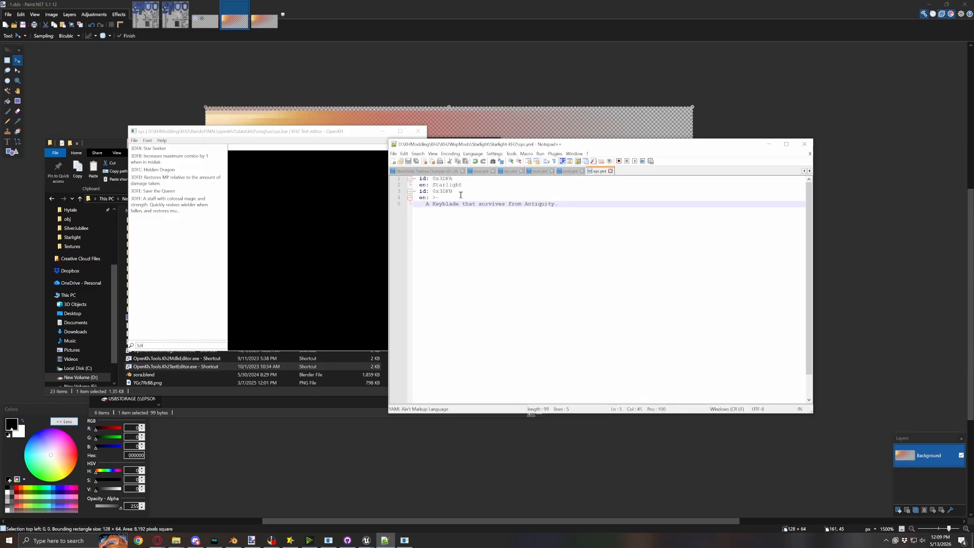
Compare the description's text ID in sys.yml with the KH2 Text Editor, then close that editor
drag(453, 191, 441, 193)
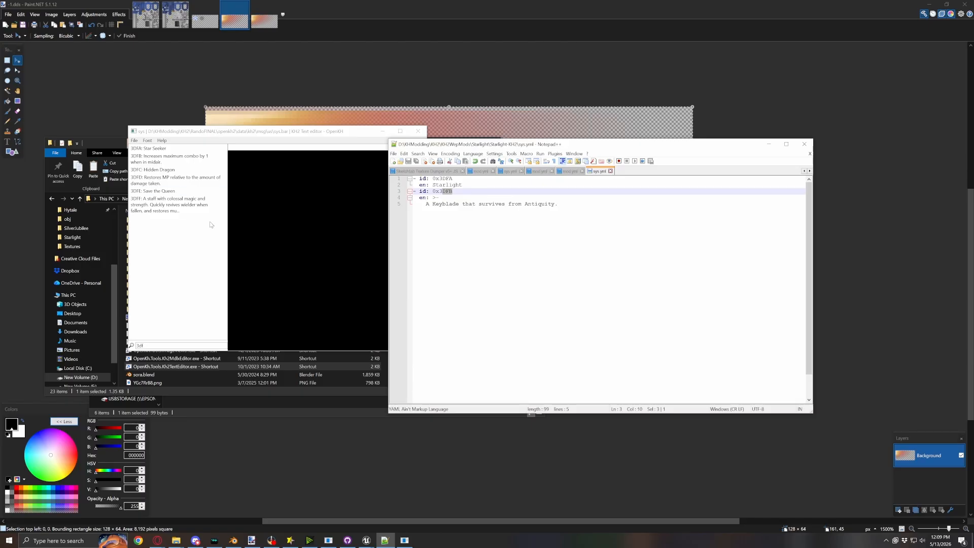
click(284, 137)
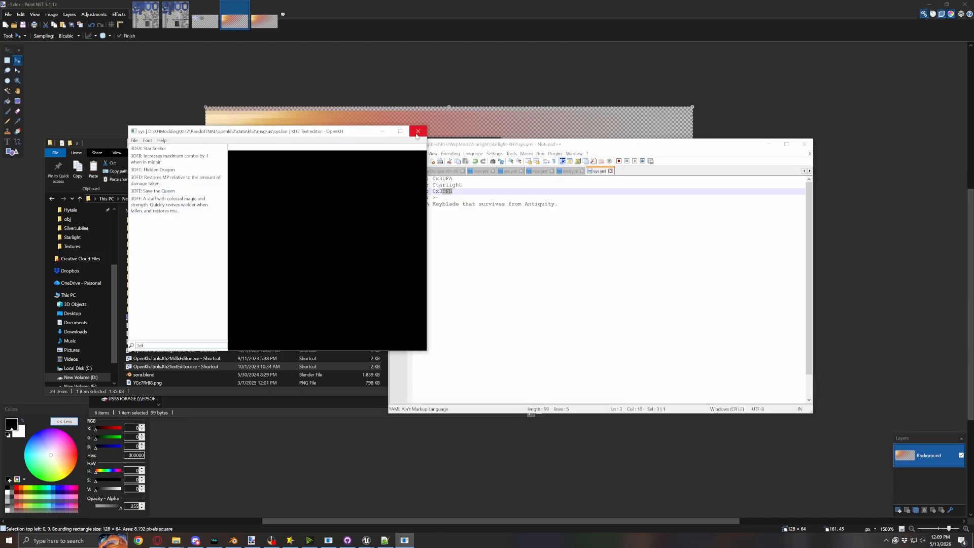
click(418, 131)
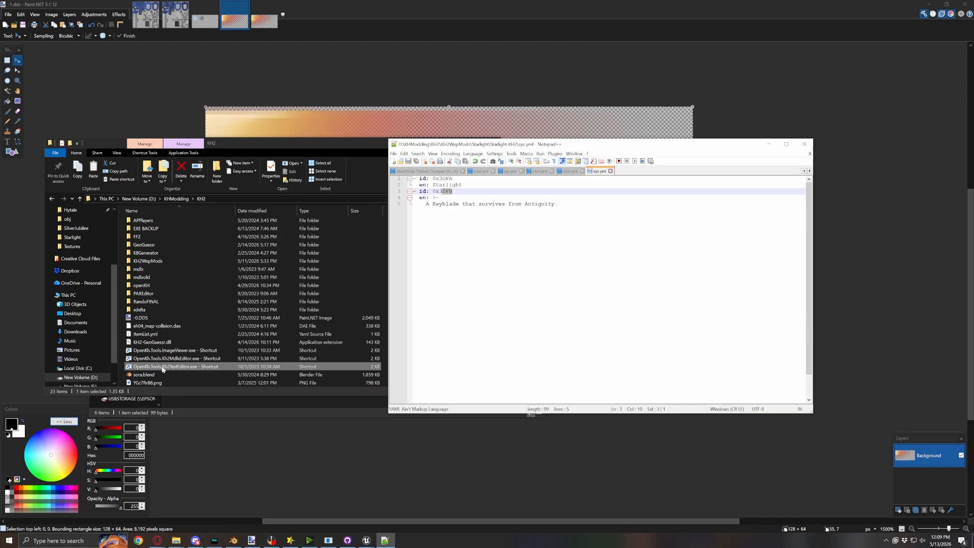
Open mod.yml from the Starlight-KH2 folder in Notepad++
click(177, 543)
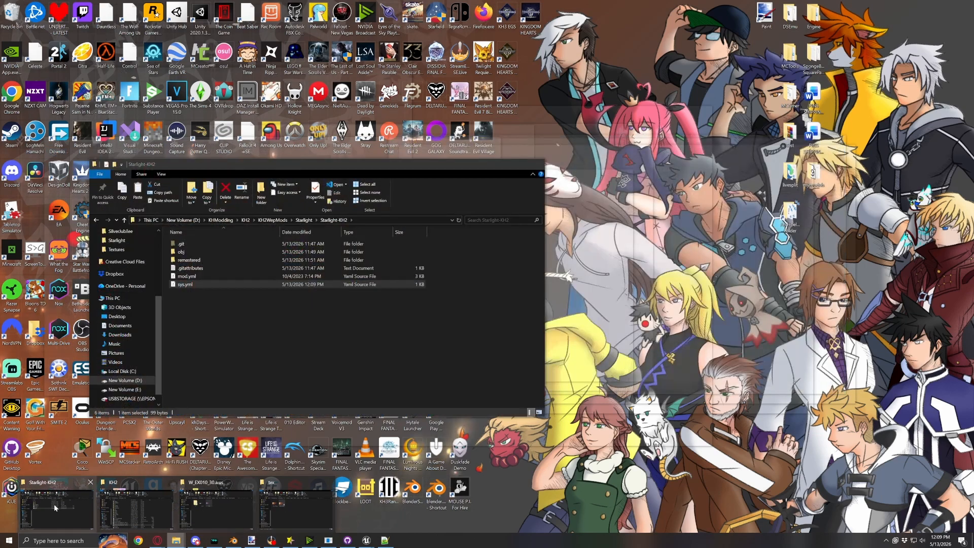
click(56, 507)
click(189, 277)
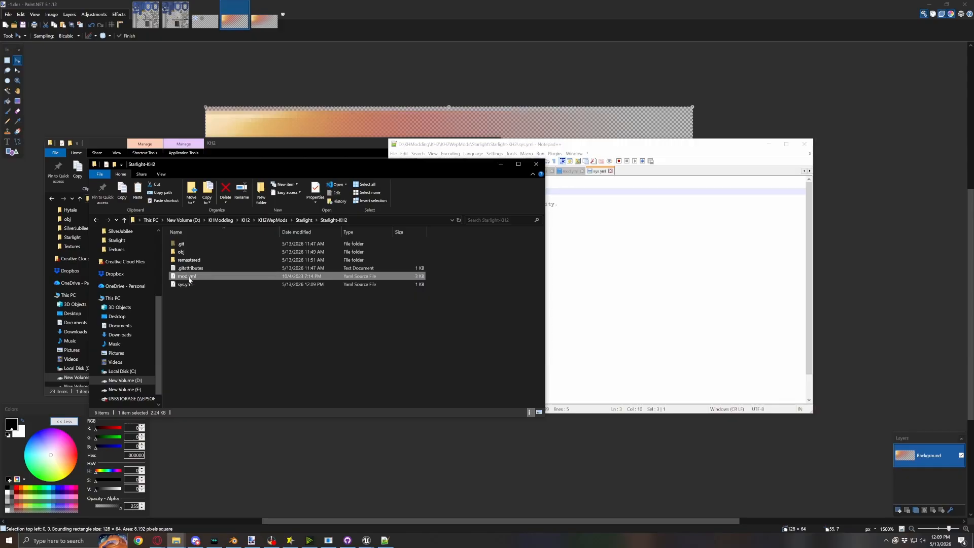
right_click(188, 278)
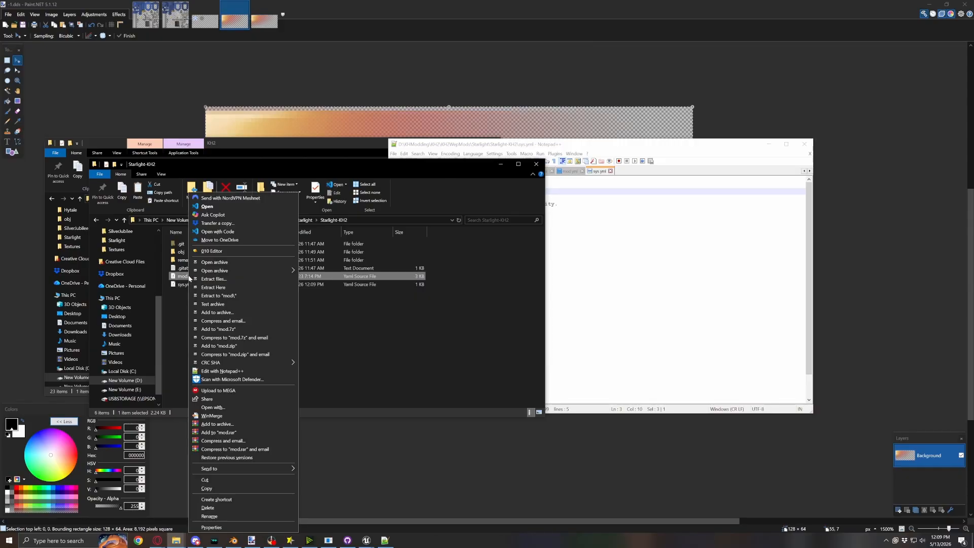
click(234, 371)
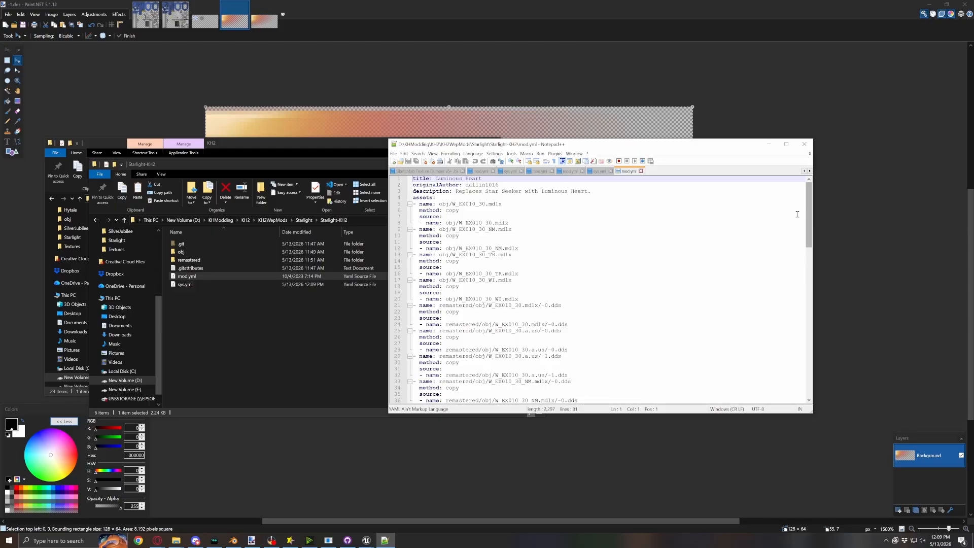
Look through the asset entries in mod.yml, from the obj models to the remastered textures and the message file
drag(810, 221, 810, 326)
scroll(624, 225, up, 19)
scroll(544, 320, down, 10)
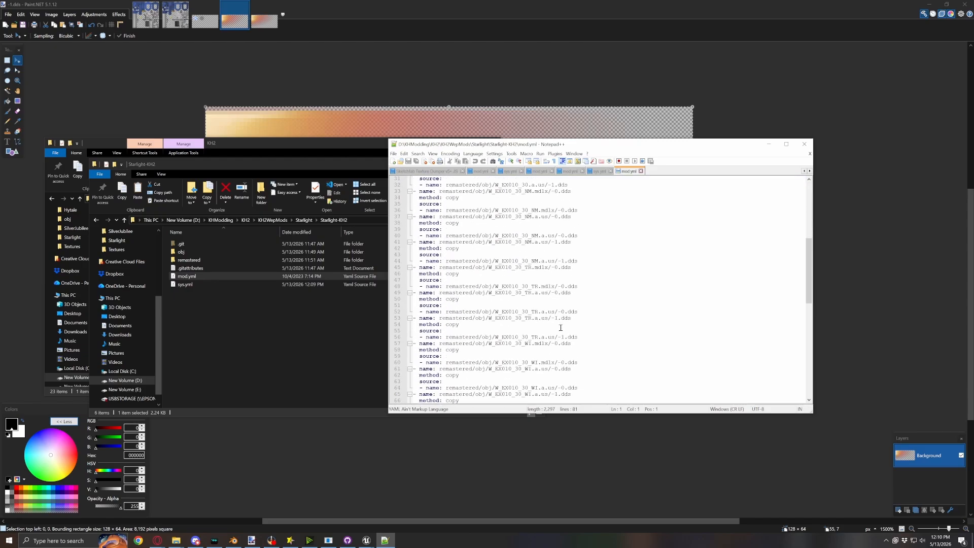
scroll(530, 335, down, 4)
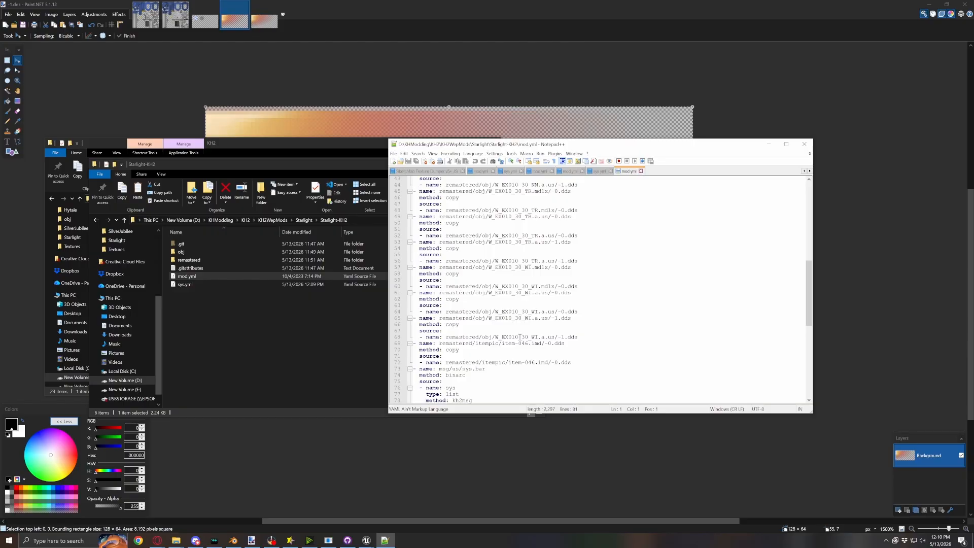
drag(498, 337, 539, 337)
scroll(637, 322, up, 12)
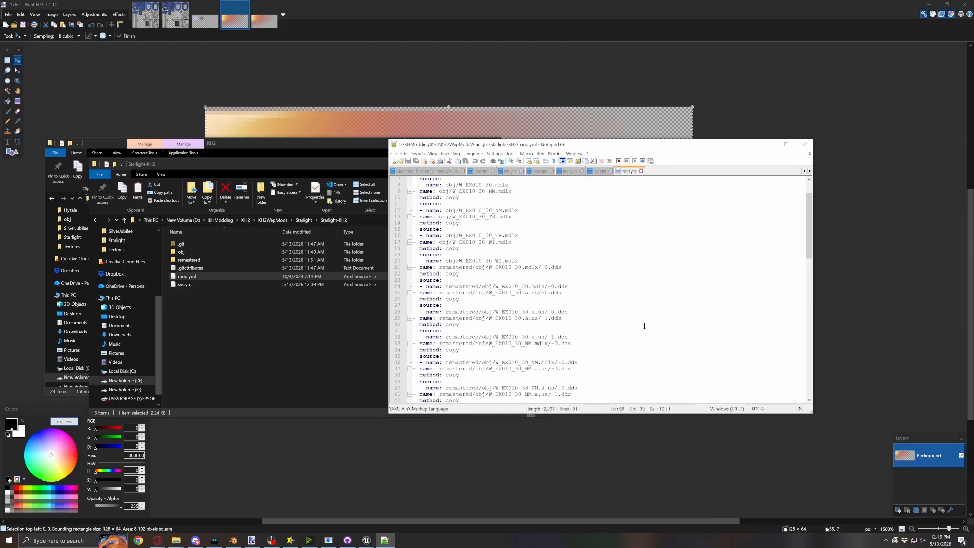
Change the mod title in mod.yml to "Starlight KH2"
scroll(644, 326, up, 2)
drag(486, 180, 436, 180)
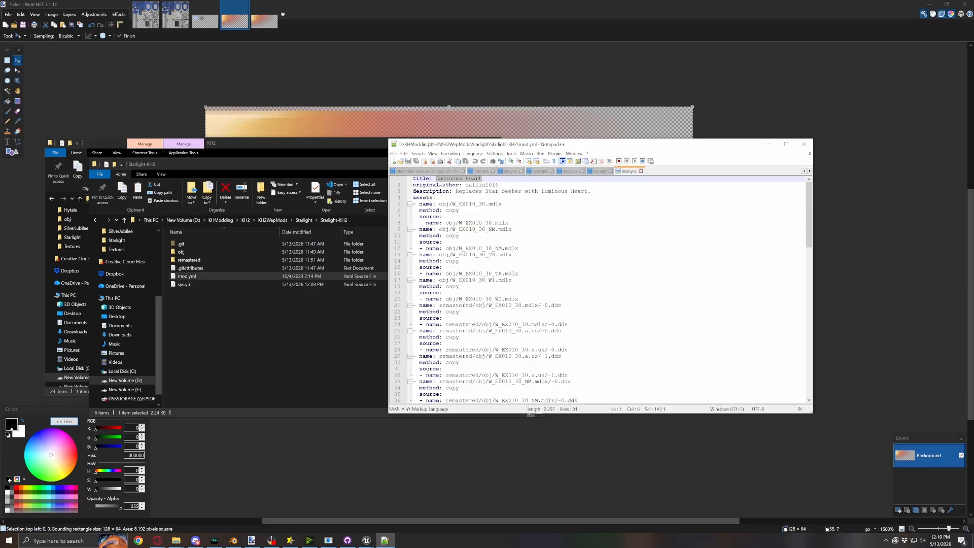
text(Starlight KH)
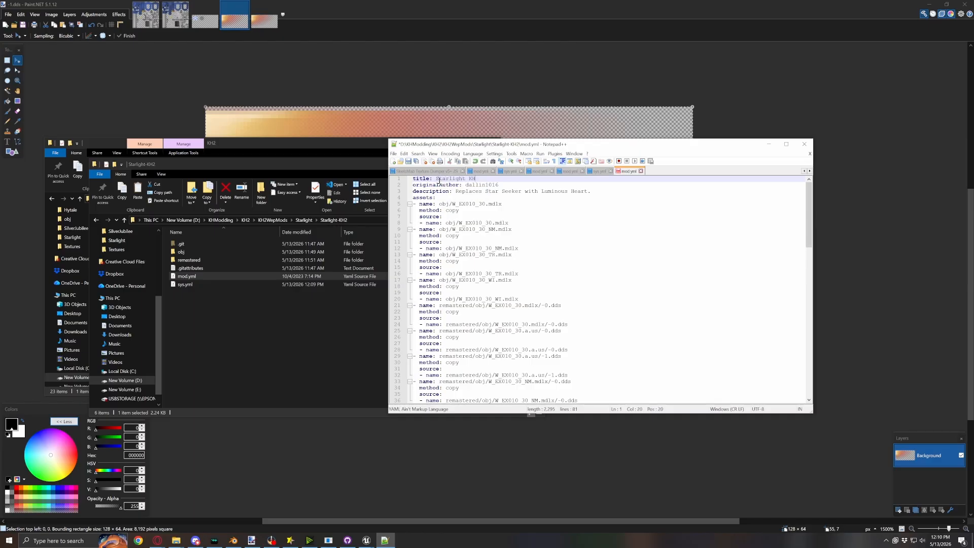
text(2)
Change the mod description to "Replaces Star Seeker with Starlight from Kingdom Hearts Union X." and save mod.yml
click(575, 196)
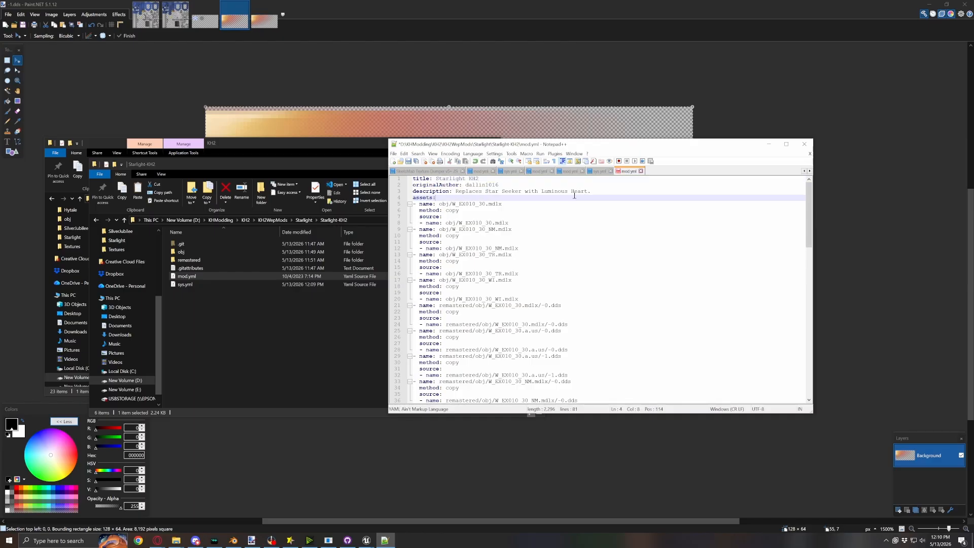
drag(587, 191, 542, 192)
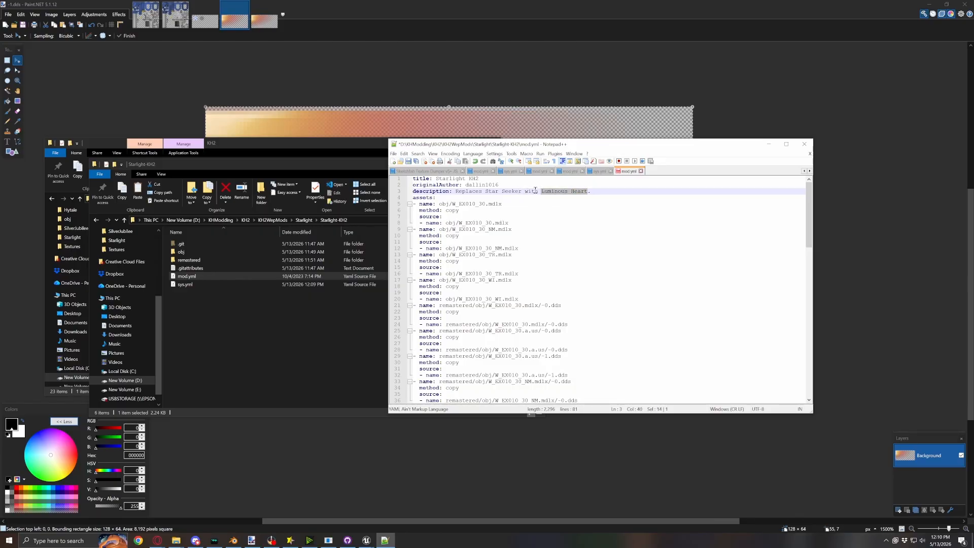
text(Stri)
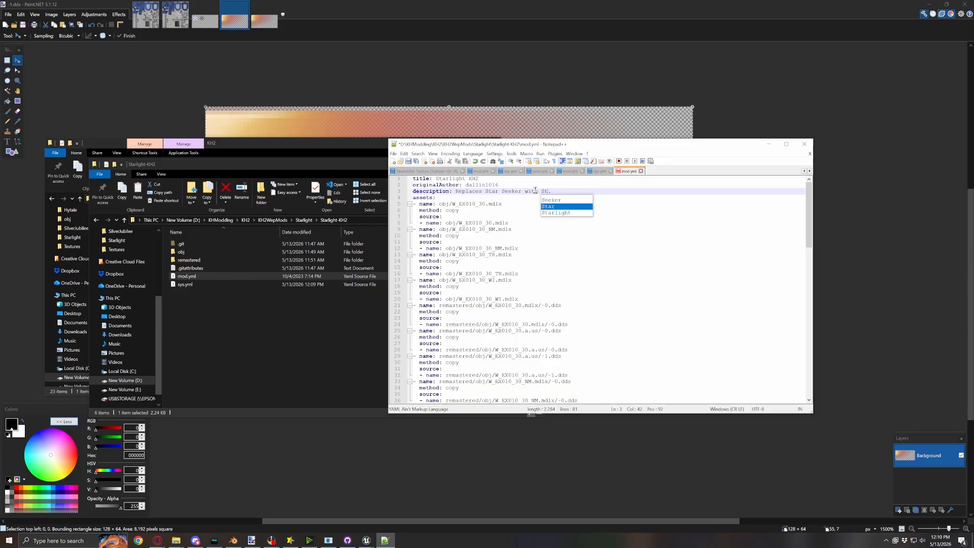
key(BackSpace)
text(arlight fd)
key(BackSpace)
text(rom Kingdom )
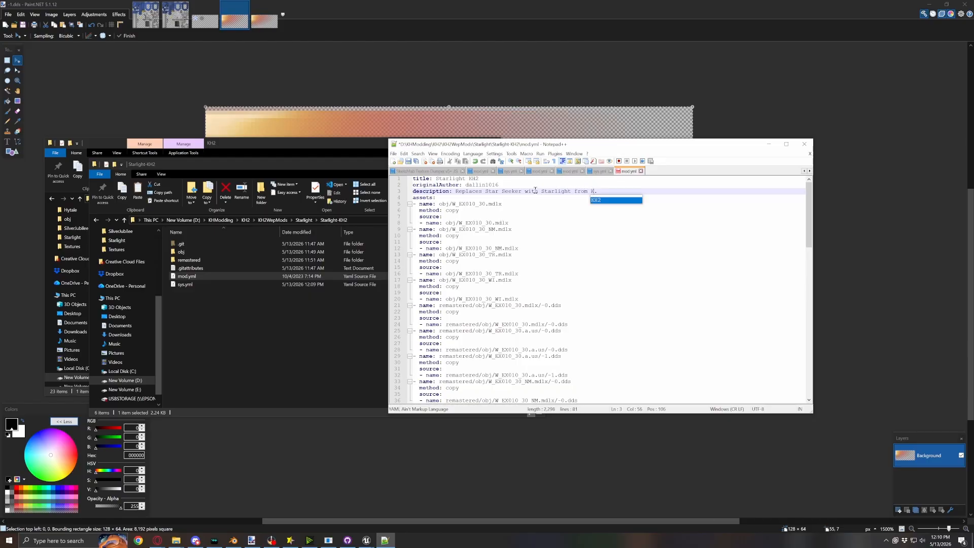
text(Hearts Union X)
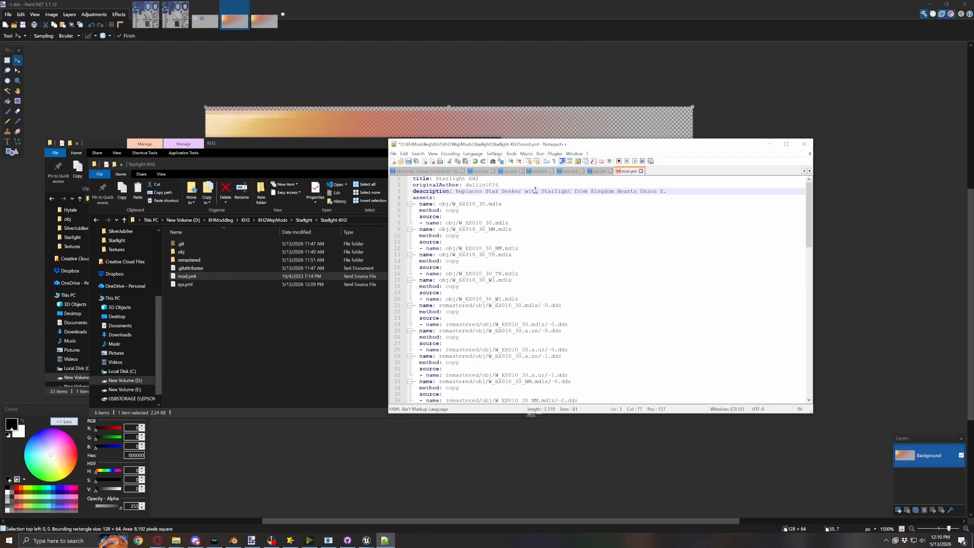
click(408, 160)
Check the obj and remastered folders inside Starlight-KH2 against the mod's asset list
double_click(181, 252)
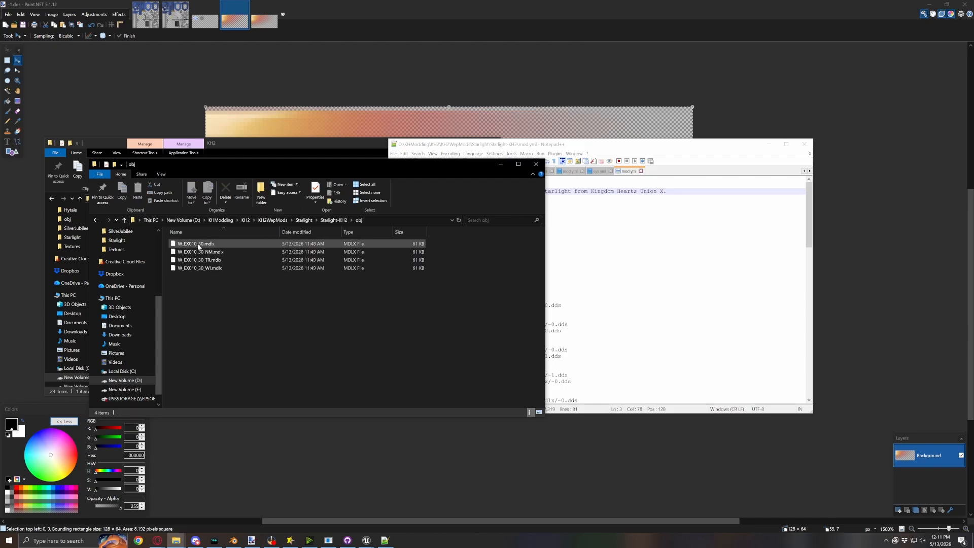
click(125, 220)
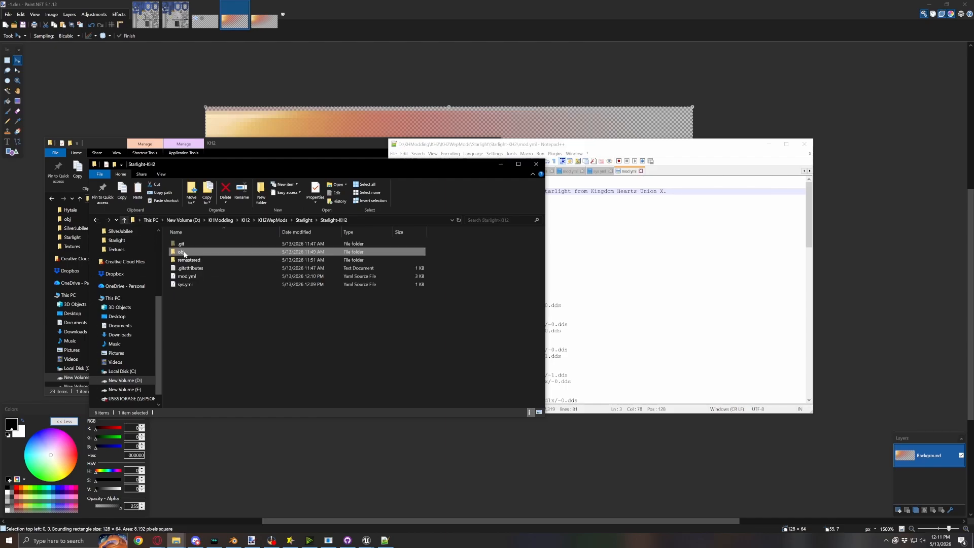
double_click(189, 260)
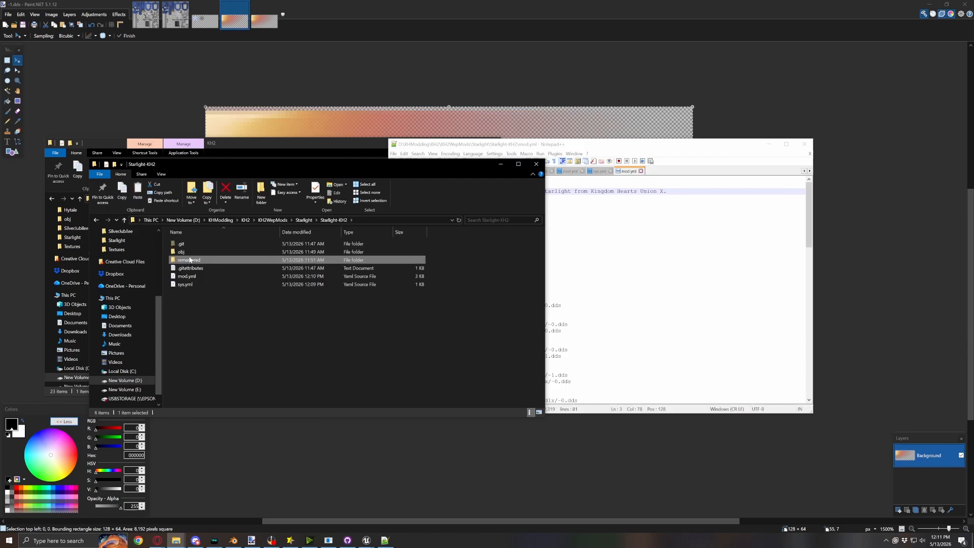
click(124, 220)
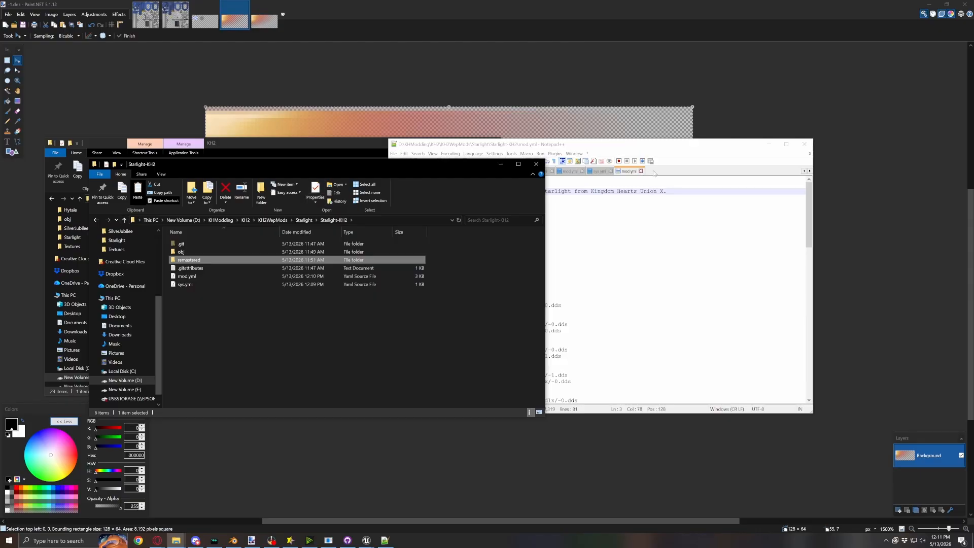
Examine the first asset entry in mod.yml, comparing its target name, copy method and source path for W_EX010_30.mdlx
click(638, 147)
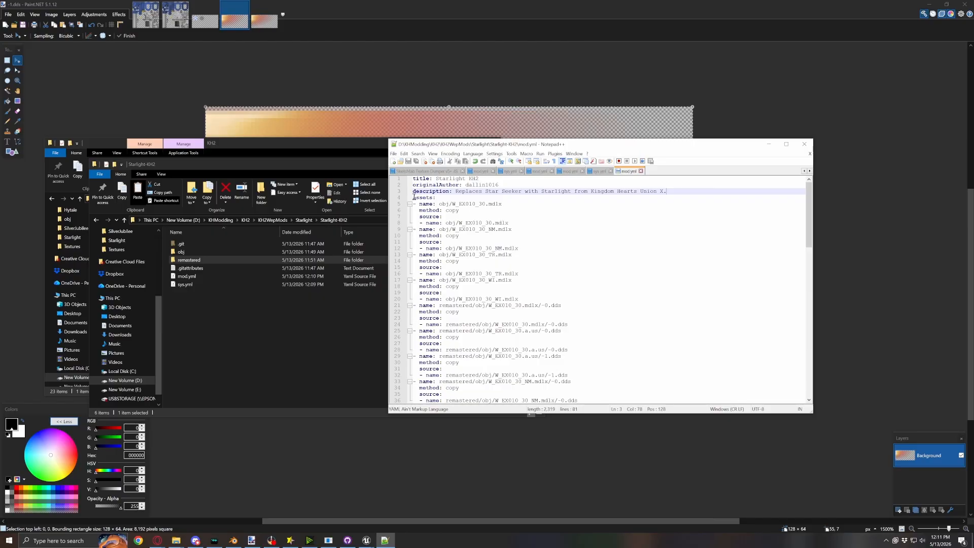
drag(414, 197, 506, 207)
click(428, 205)
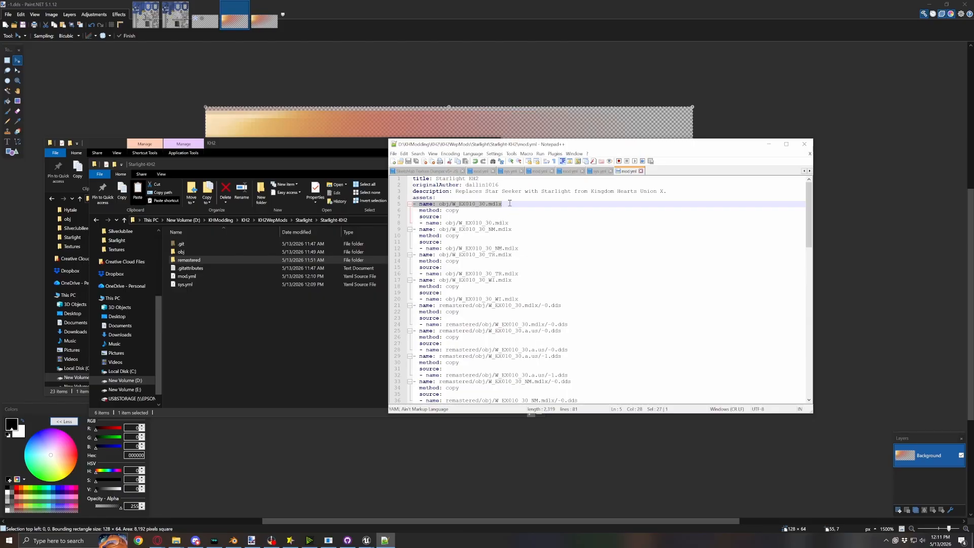
click(458, 205)
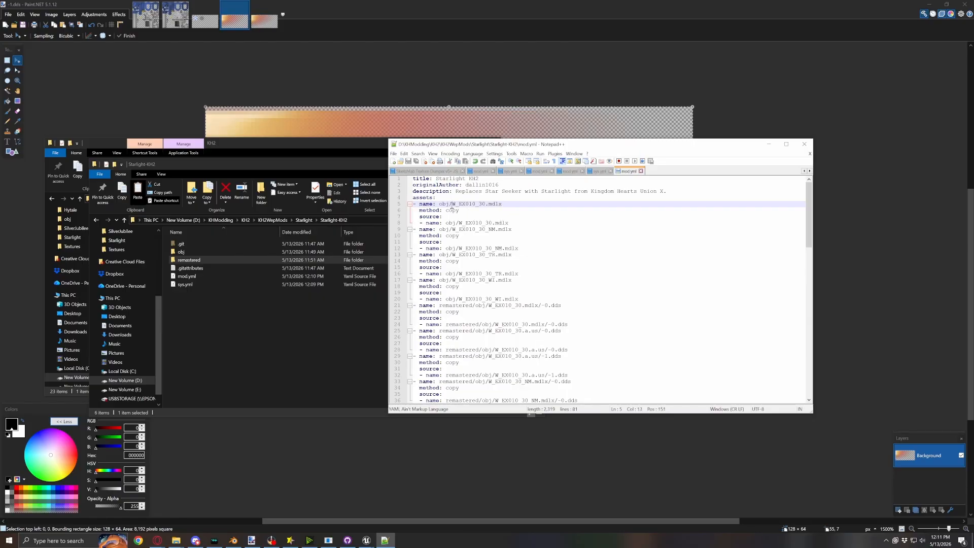
drag(452, 205, 506, 203)
drag(419, 211, 508, 206)
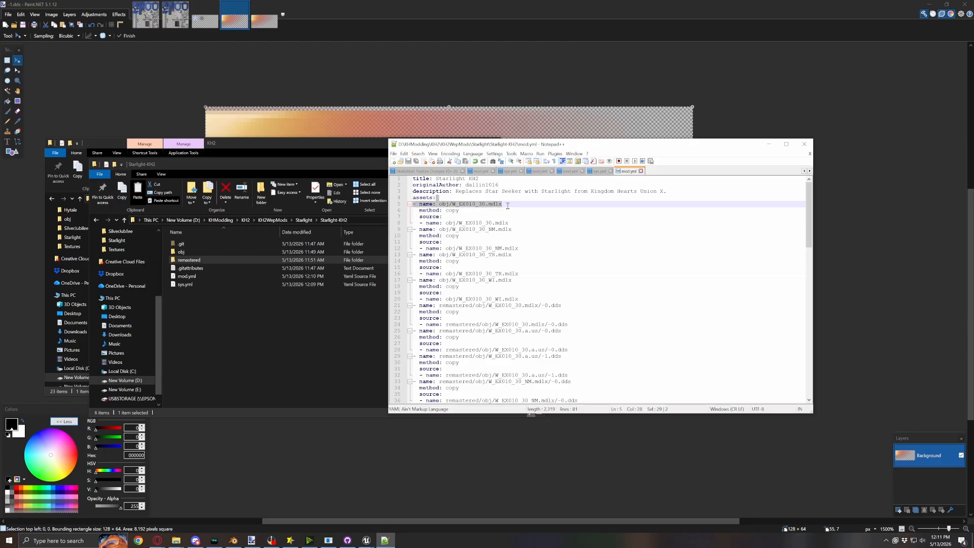
click(440, 217)
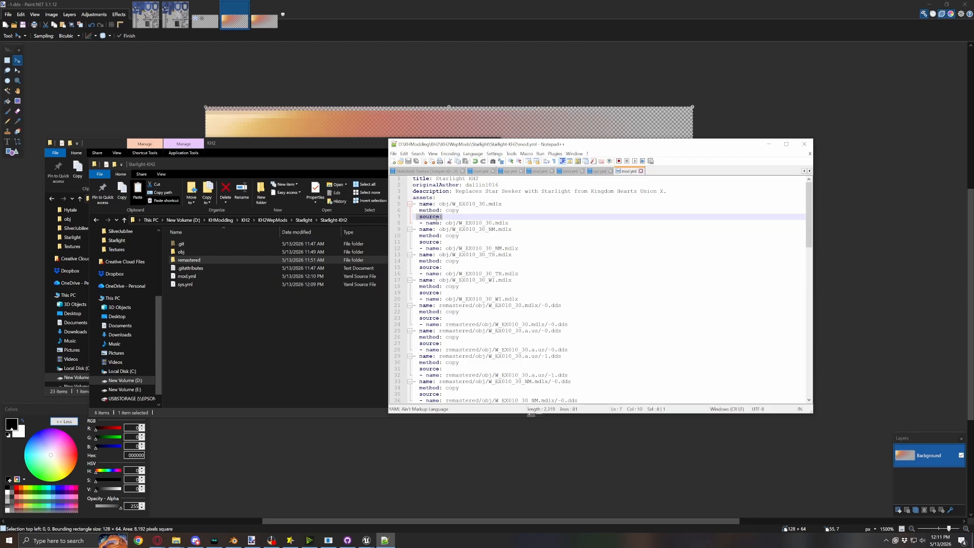
drag(417, 223, 510, 223)
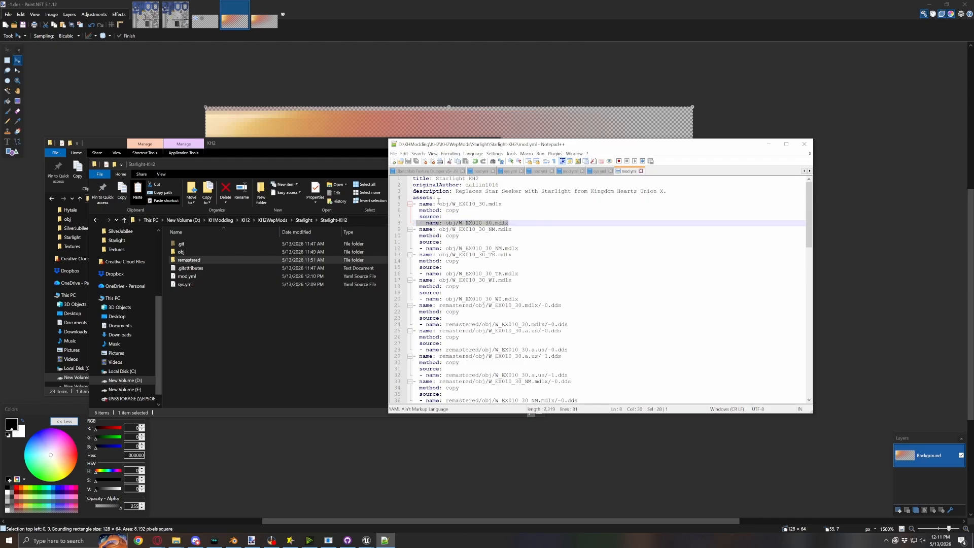
drag(438, 198, 501, 204)
drag(444, 223, 511, 229)
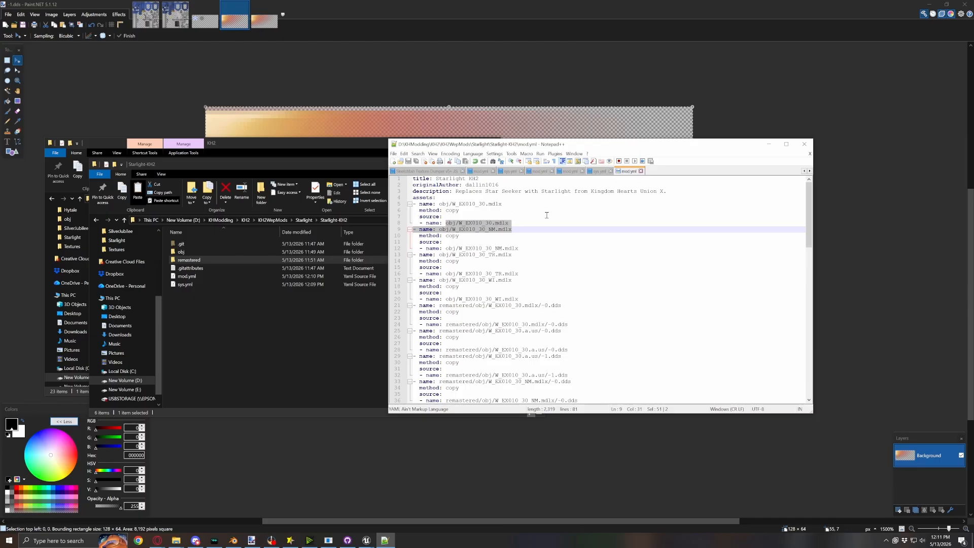
click(498, 226)
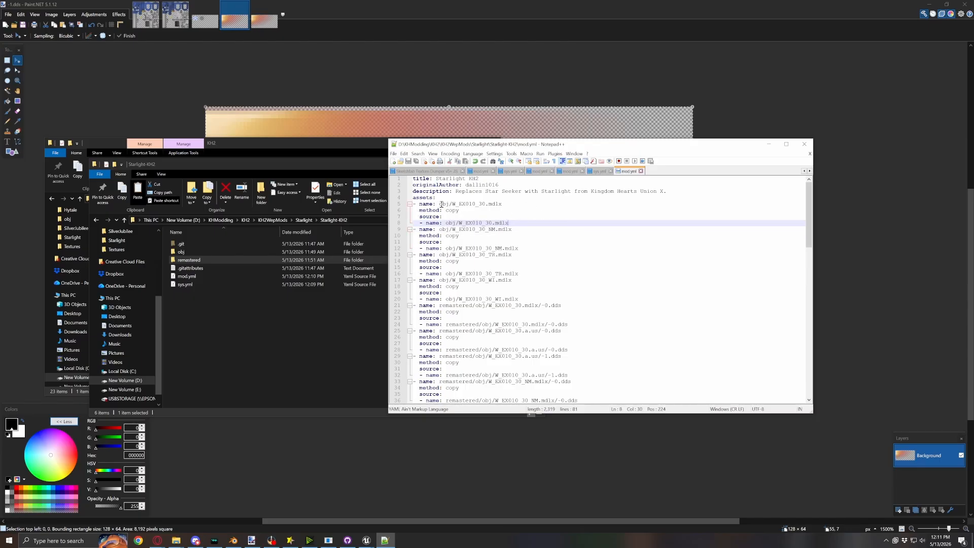
drag(440, 203, 502, 205)
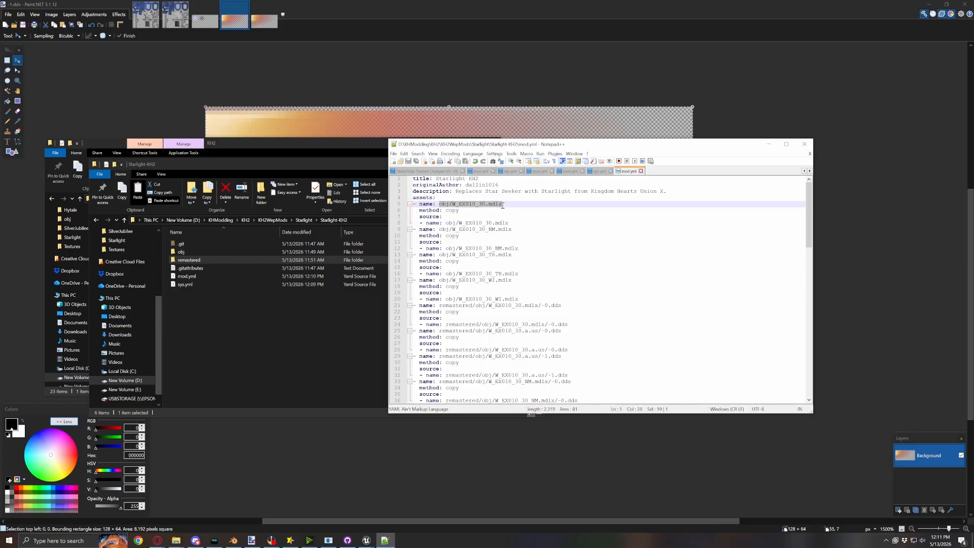
drag(445, 223, 509, 222)
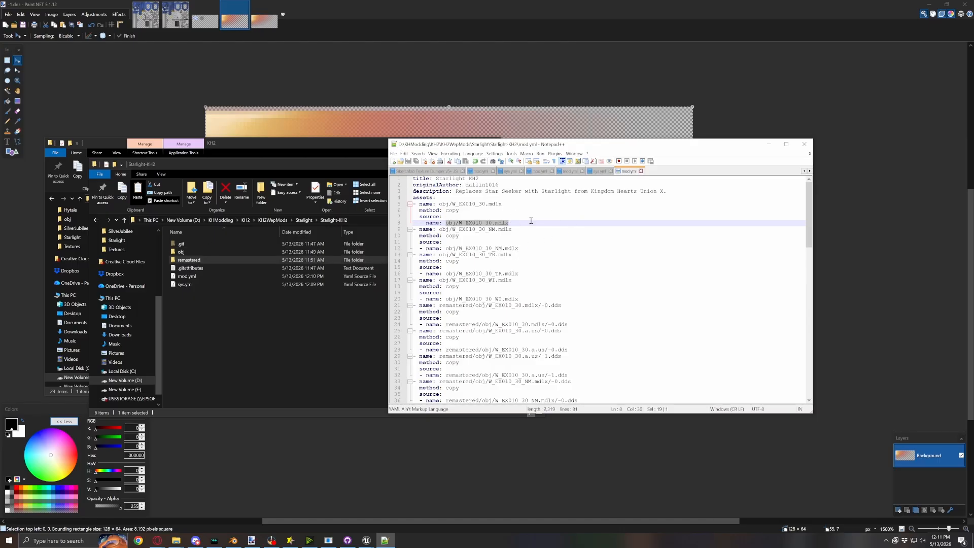
Examine the msg/us/sys.bar entry and its binarc method at the end of mod.yml
scroll(533, 280, down, 5)
scroll(608, 355, down, 14)
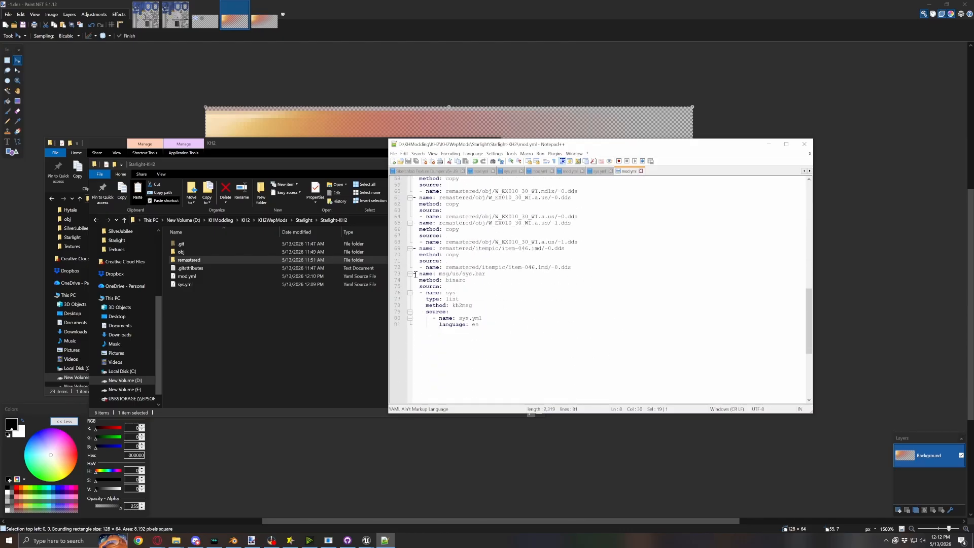
drag(414, 274, 477, 280)
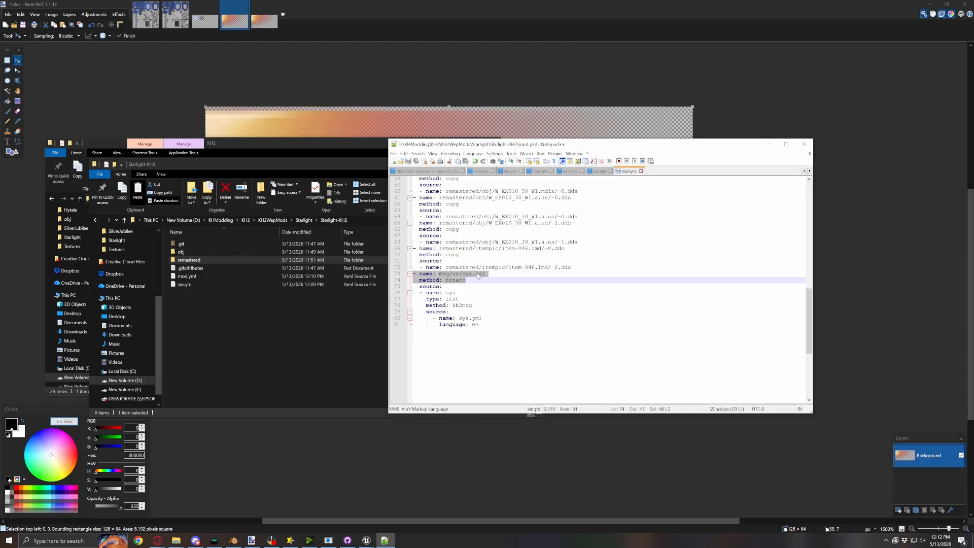
click(478, 274)
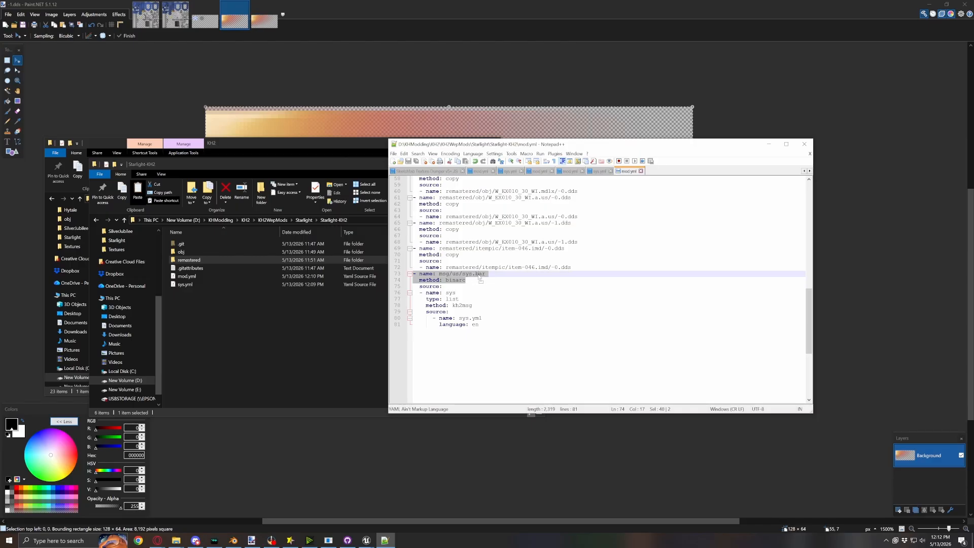
click(481, 281)
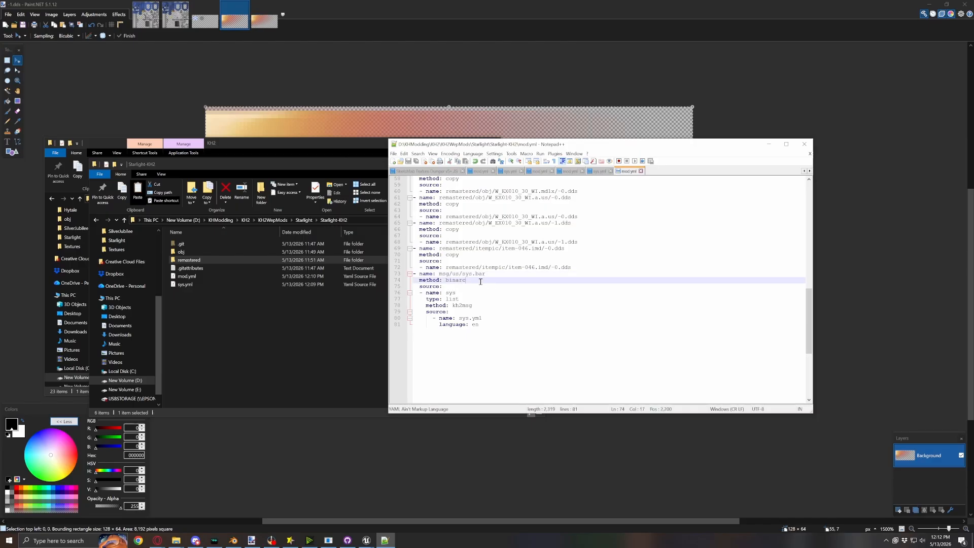
Examine the sys source's list type and kh2msg method within the msg/us/sys.bar entry of mod.yml
double_click(449, 294)
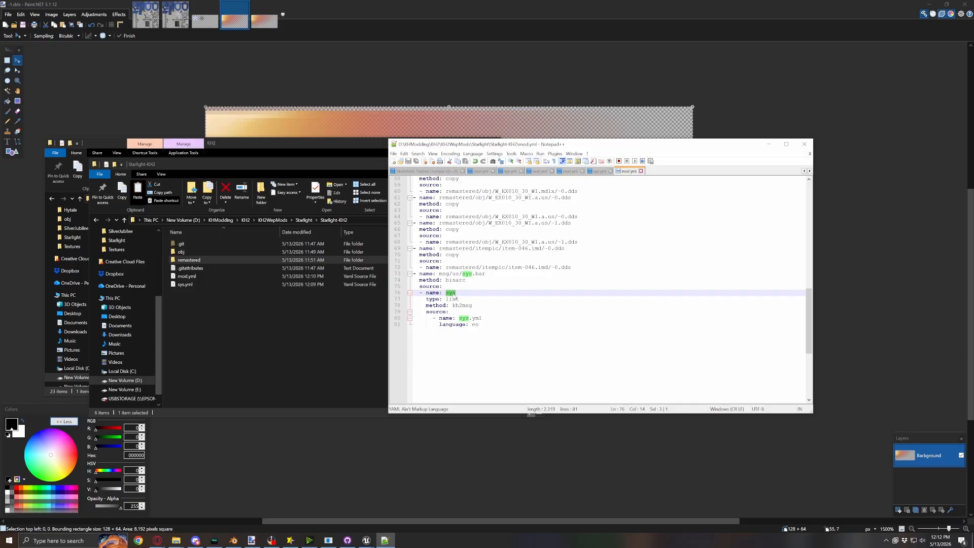
click(453, 299)
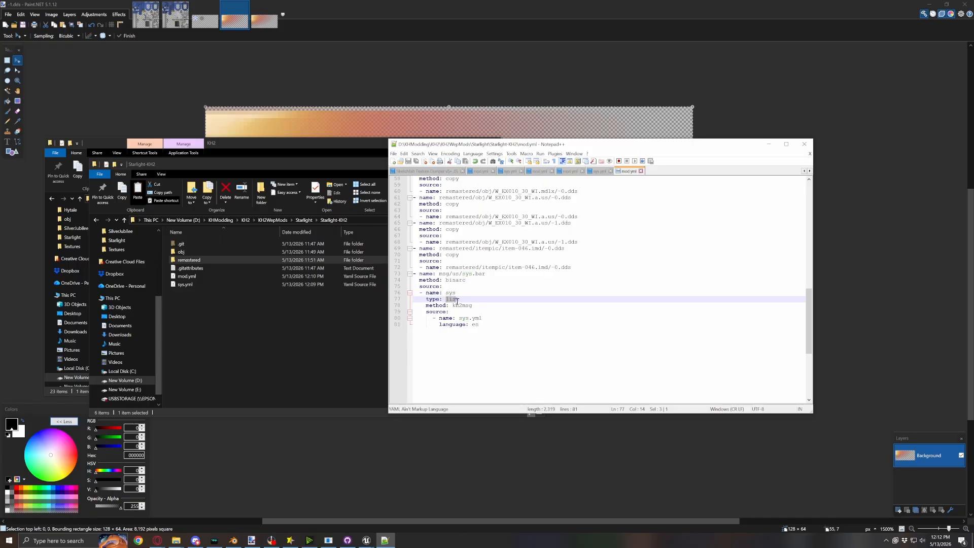
drag(452, 305, 408, 274)
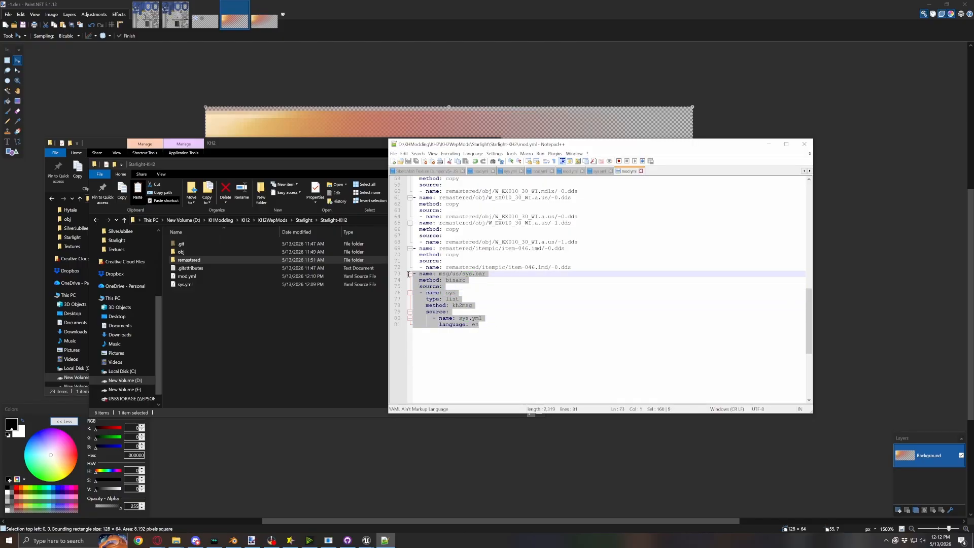
click(484, 326)
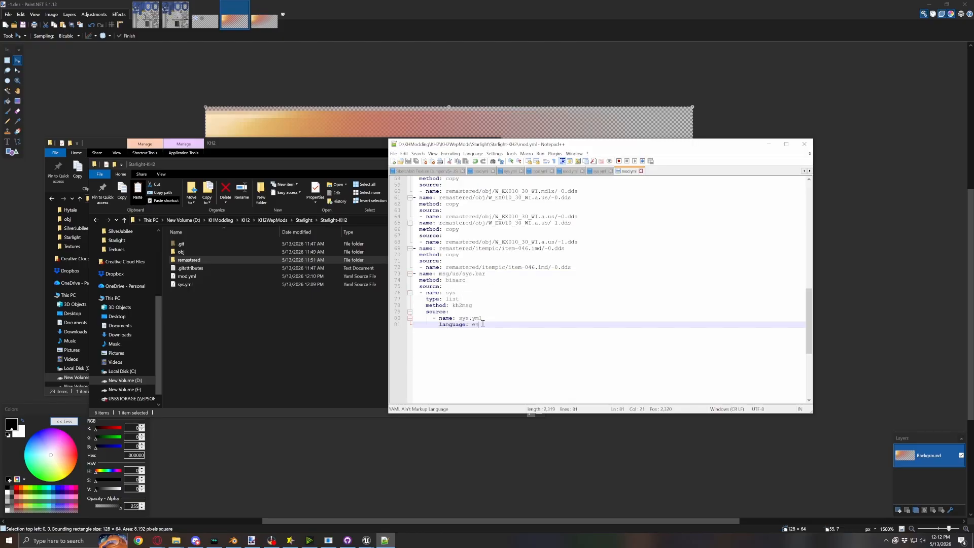
Compare the language setting under sys.yml with the region folder in the msg/us/sys.bar path
double_click(475, 324)
key(shift+Left)
double_click(454, 274)
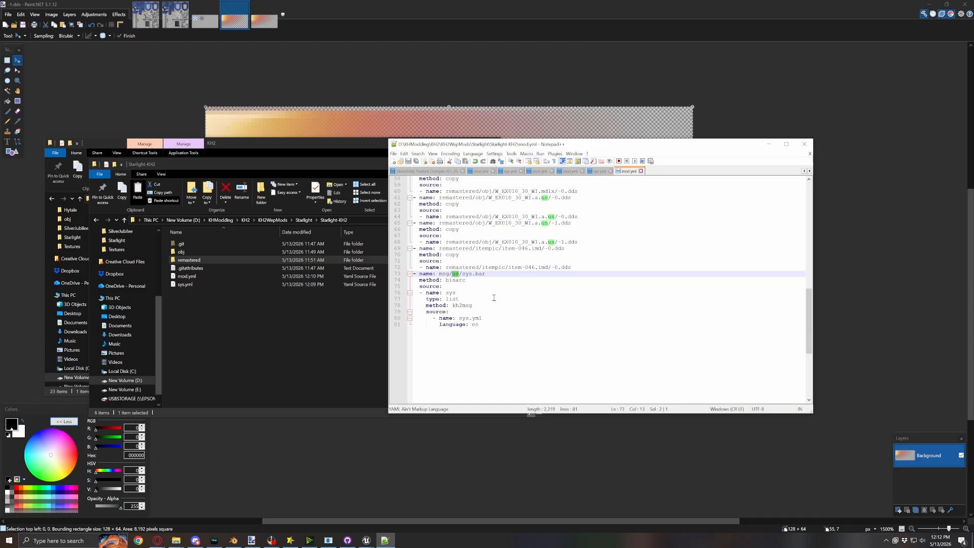
drag(456, 275, 459, 277)
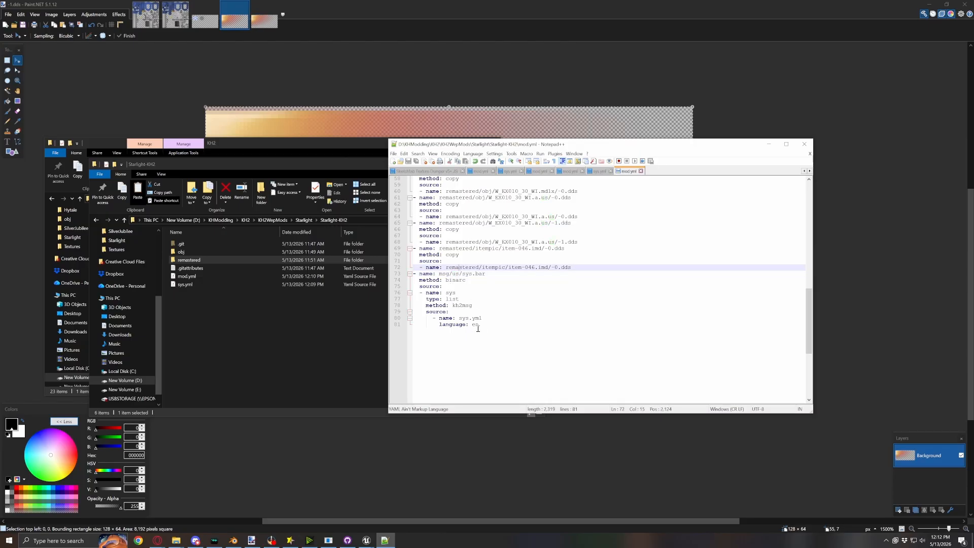
drag(479, 325, 472, 325)
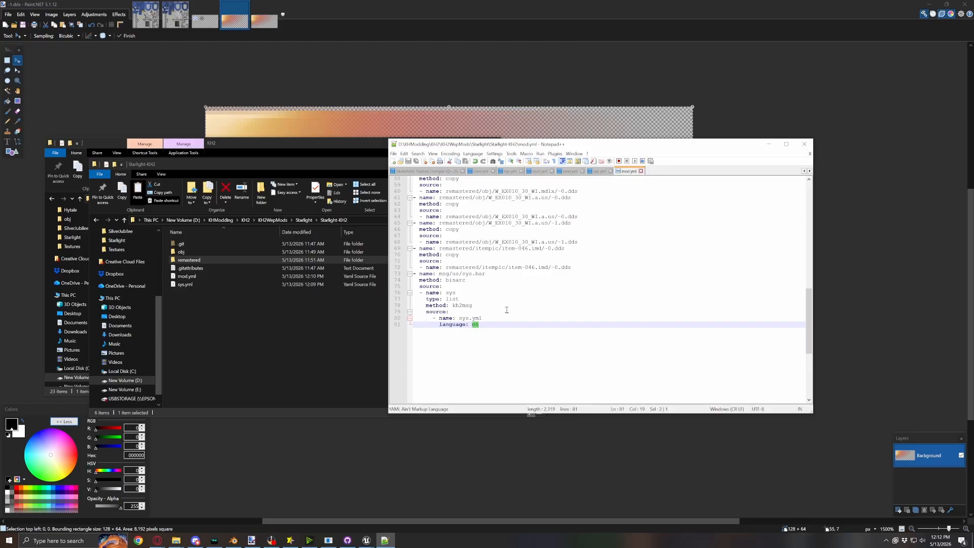
Review the whole msg/us/sys.bar block and the item-046.imd texture entry just above it
drag(481, 325, 412, 277)
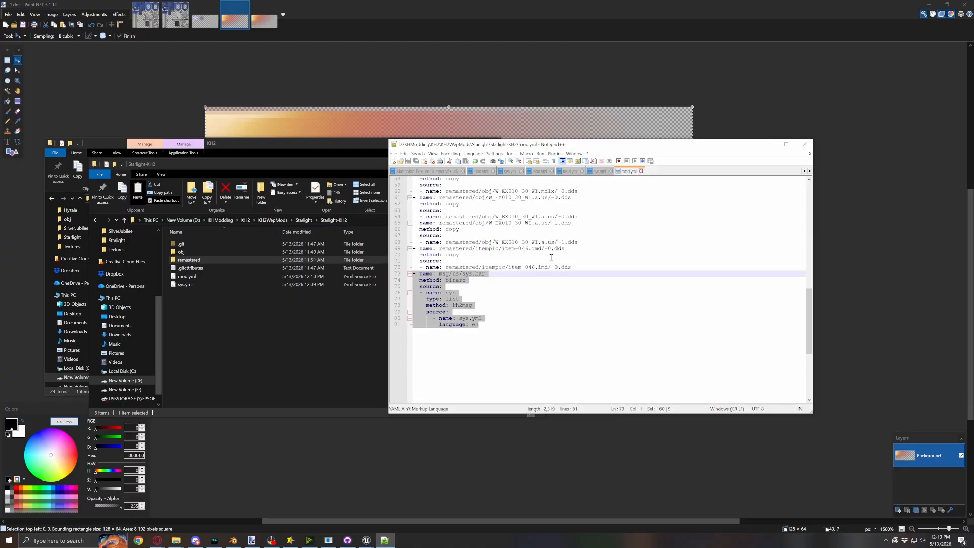
click(483, 320)
drag(482, 325, 412, 275)
scroll(613, 276, up, 3)
click(577, 325)
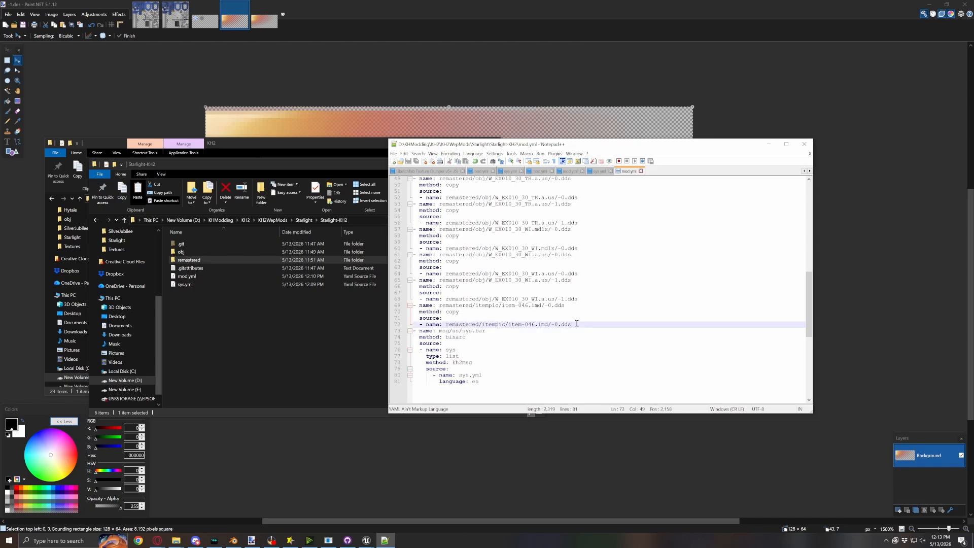
Examine the weapon number suffix in the first asset's target name, obj/W_EX010_30.mdlx
scroll(608, 311, up, 16)
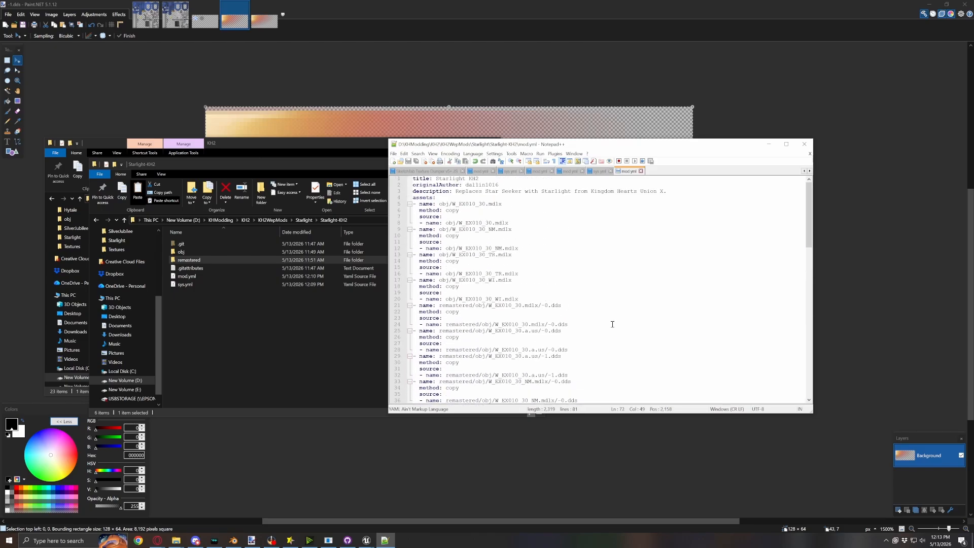
mouse_move(482, 203)
mouse_down()
mouse_move(457, 199)
mouse_move(492, 203)
mouse_move(467, 204)
mouse_up()
click(483, 204)
click(480, 204)
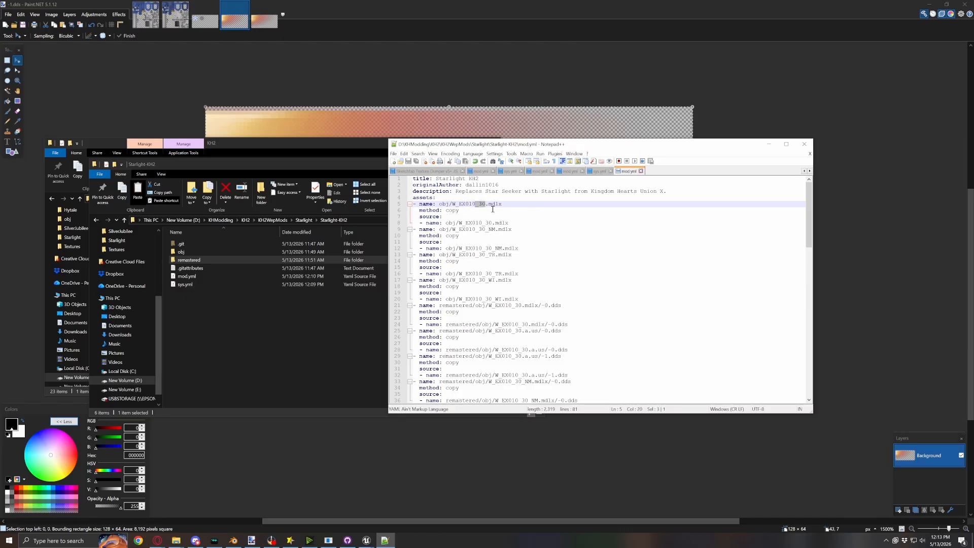
click(486, 204)
Switch to the OpenKH object dictionary in the browser and check the codes of the keyblades listed after Star Seeker
click(157, 544)
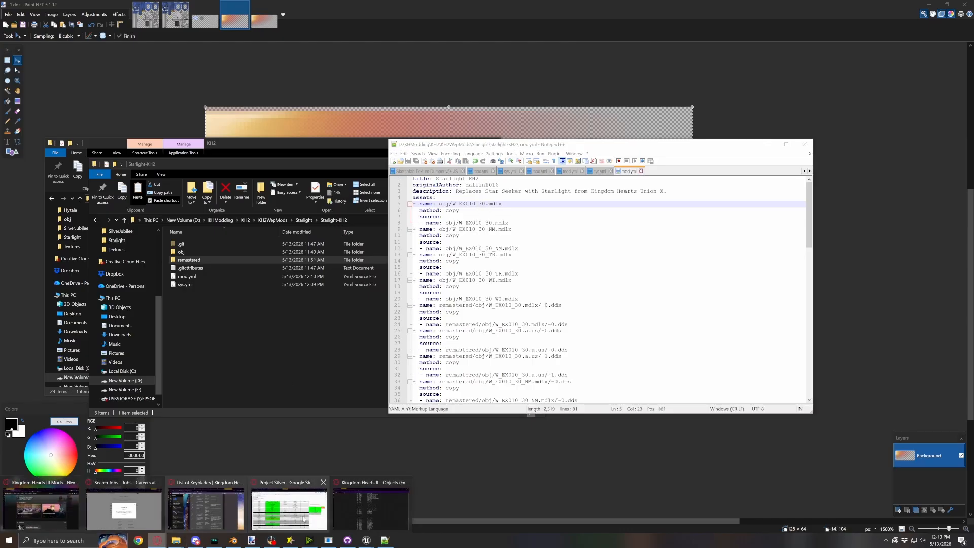
click(355, 514)
click(396, 315)
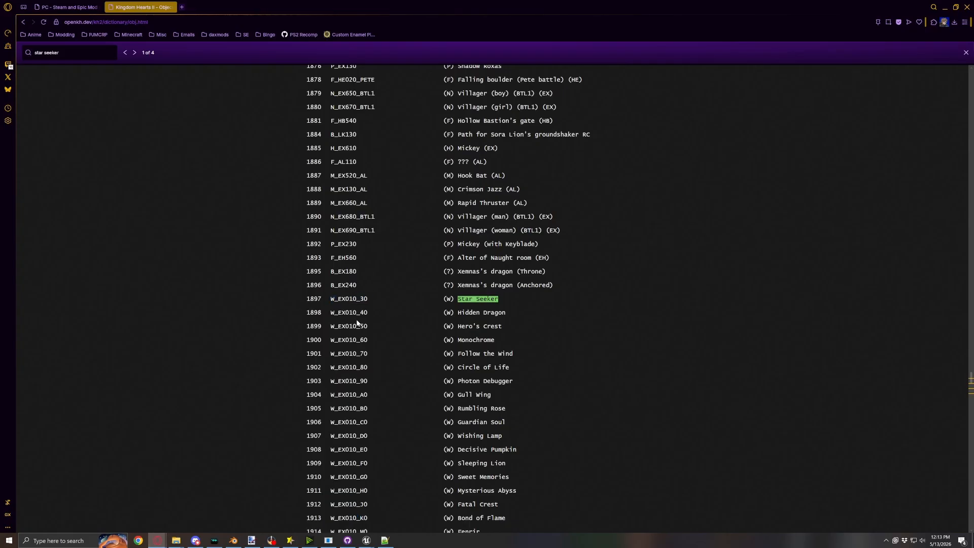
drag(361, 313, 369, 327)
scroll(403, 388, down, 2)
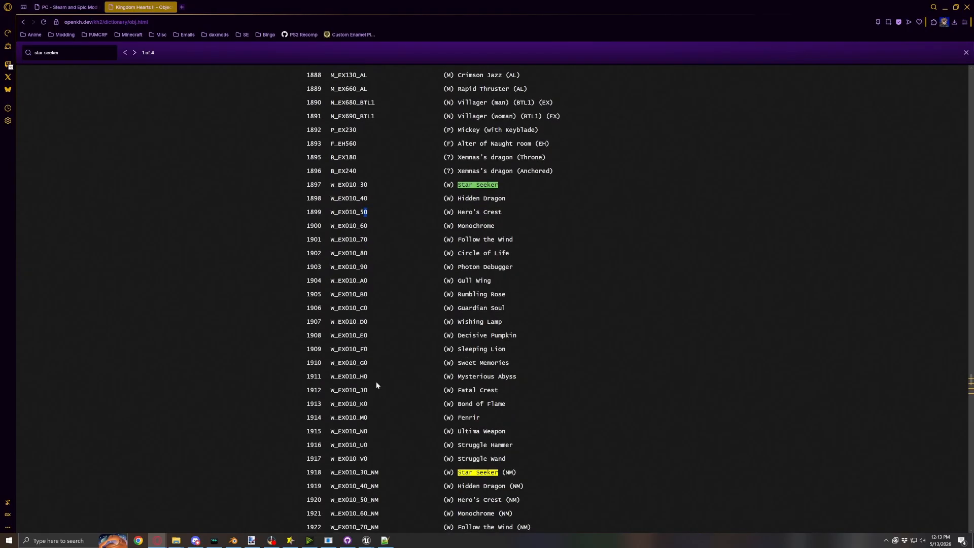
drag(359, 389, 365, 390)
click(418, 383)
Return to mod.yml in Notepad++ and review its asset entries down to the sys.bar block
click(385, 540)
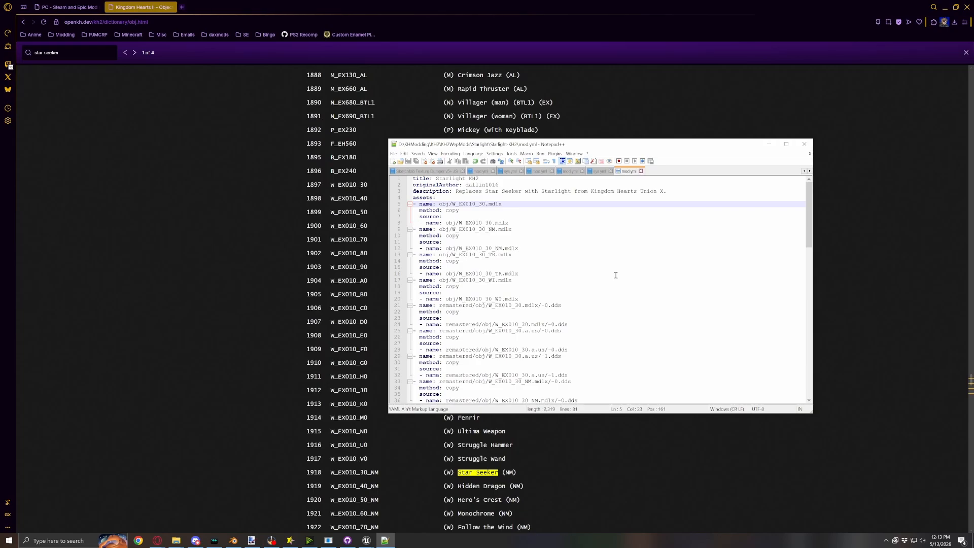
scroll(615, 275, down, 2)
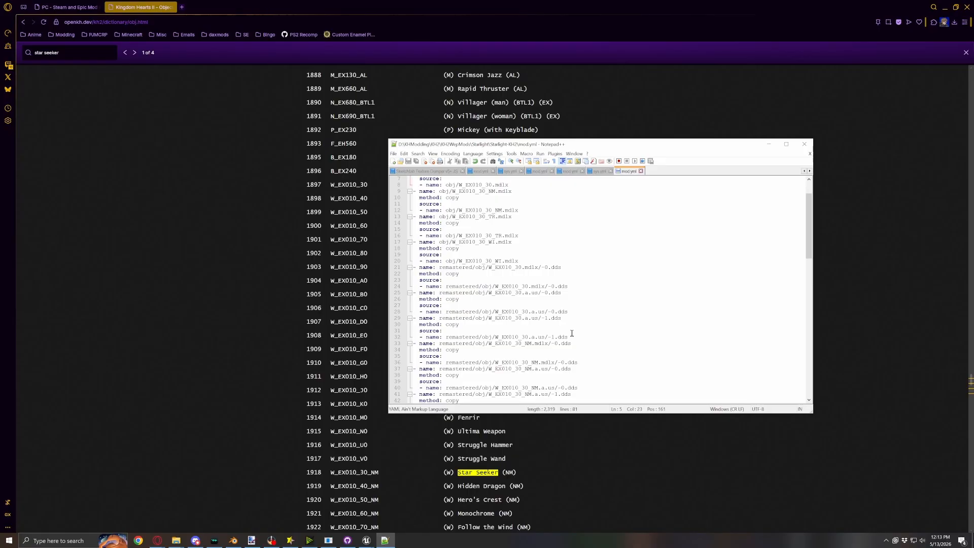
scroll(586, 300, down, 8)
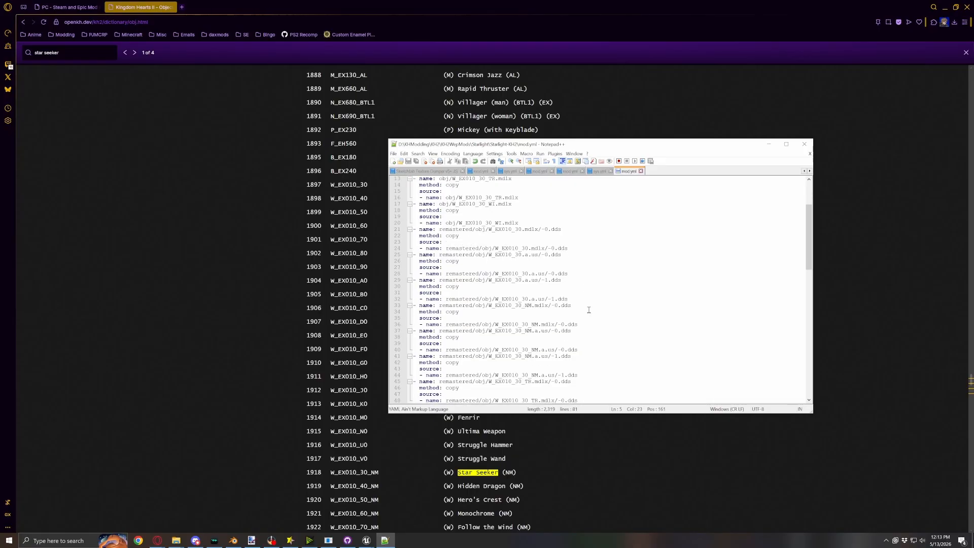
scroll(624, 332, down, 6)
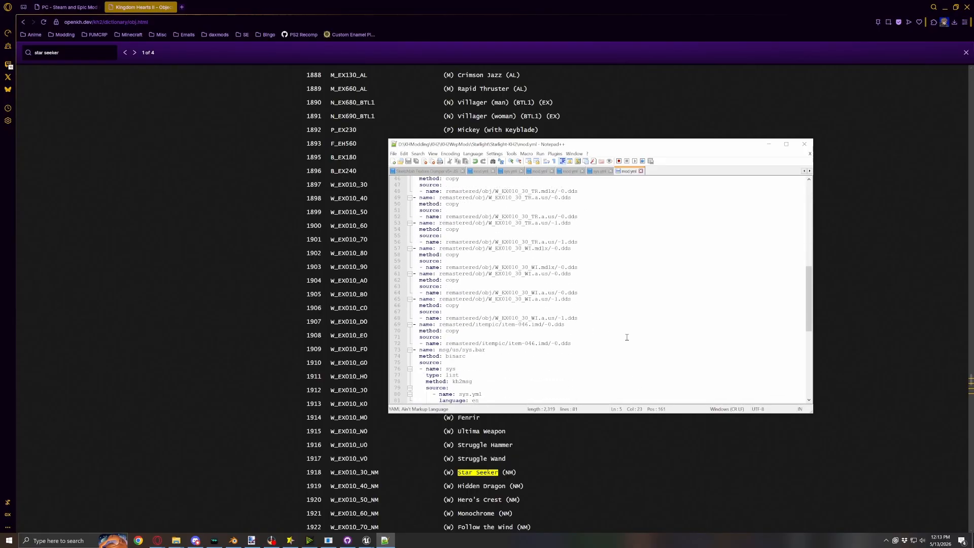
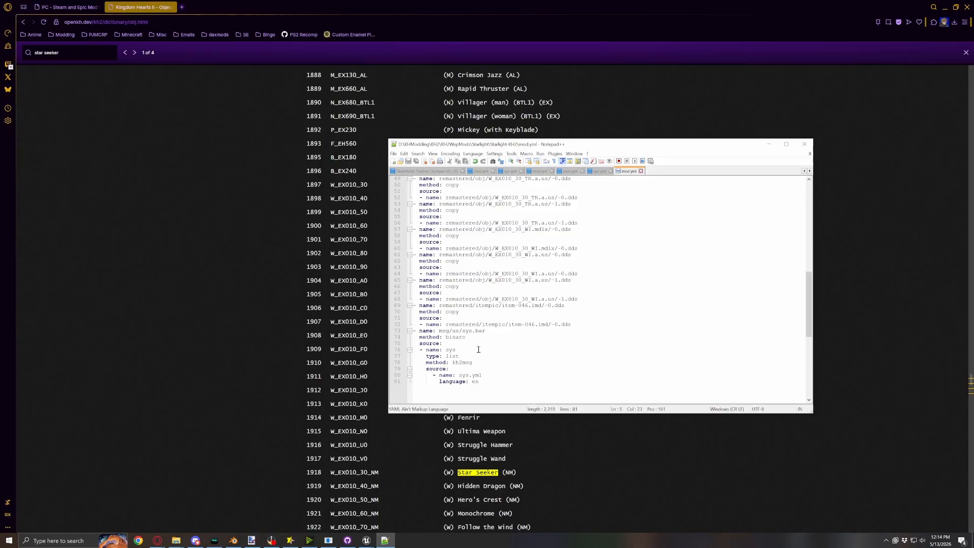
Bring up the Starlight-KH2 folder and go to the KH3 export's Game folder in a second File Explorer window
mouse_move(174, 534)
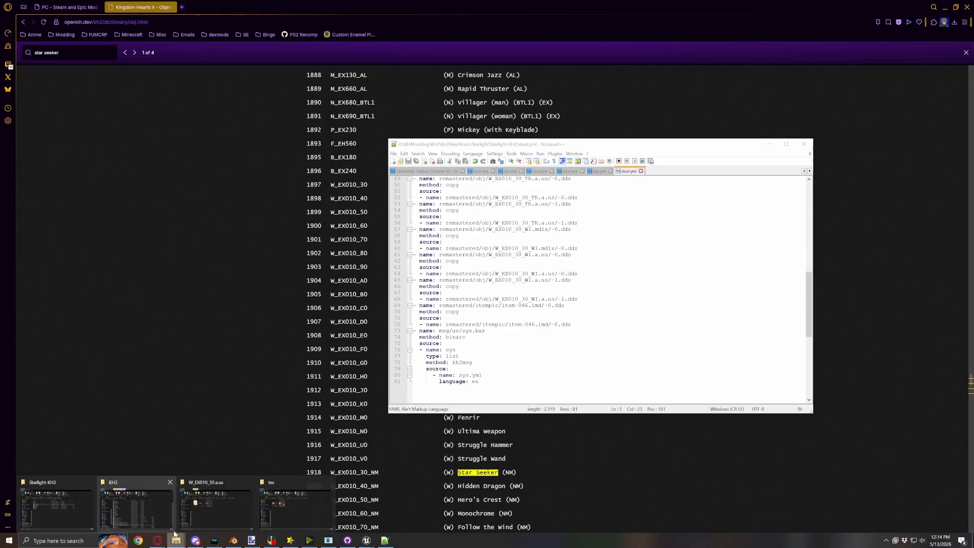
click(37, 501)
drag(221, 316, 190, 310)
click(192, 252)
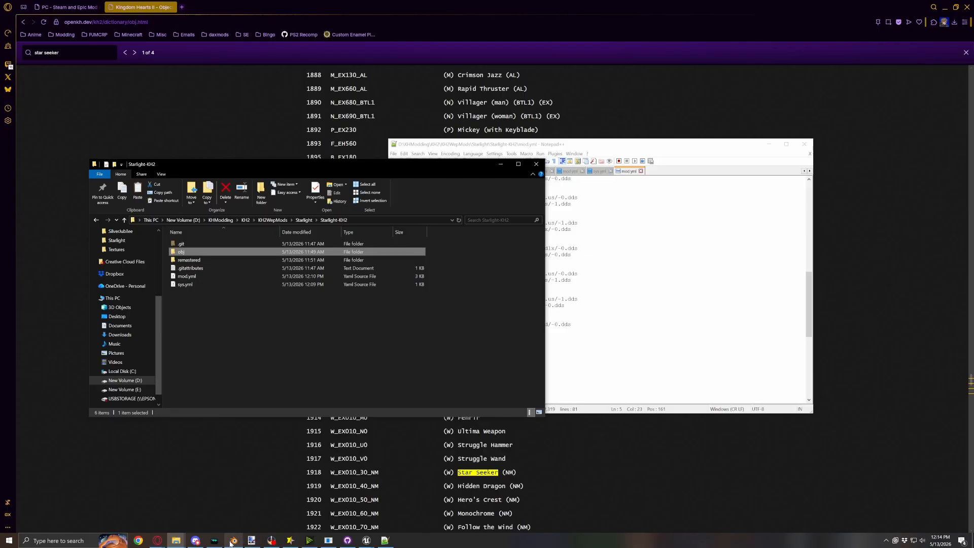
mouse_move(184, 544)
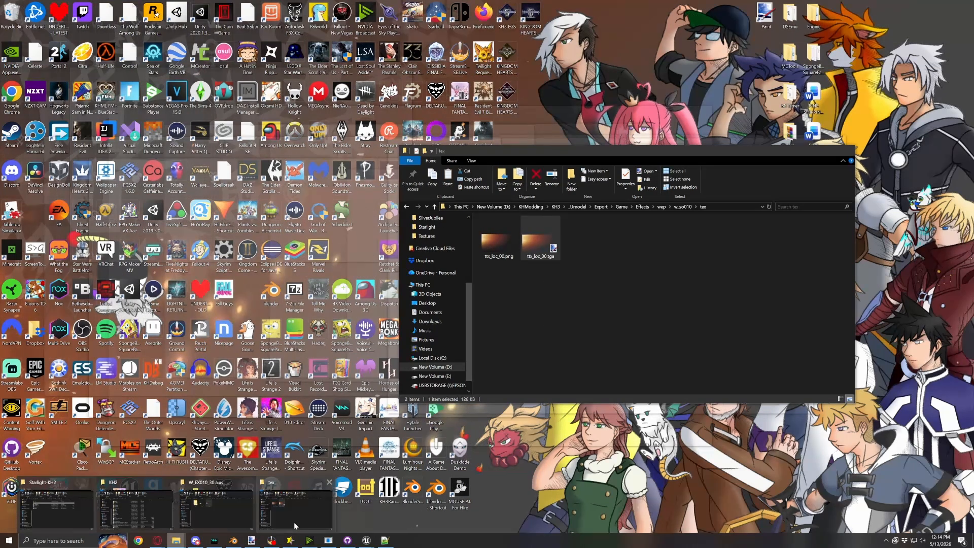
click(293, 522)
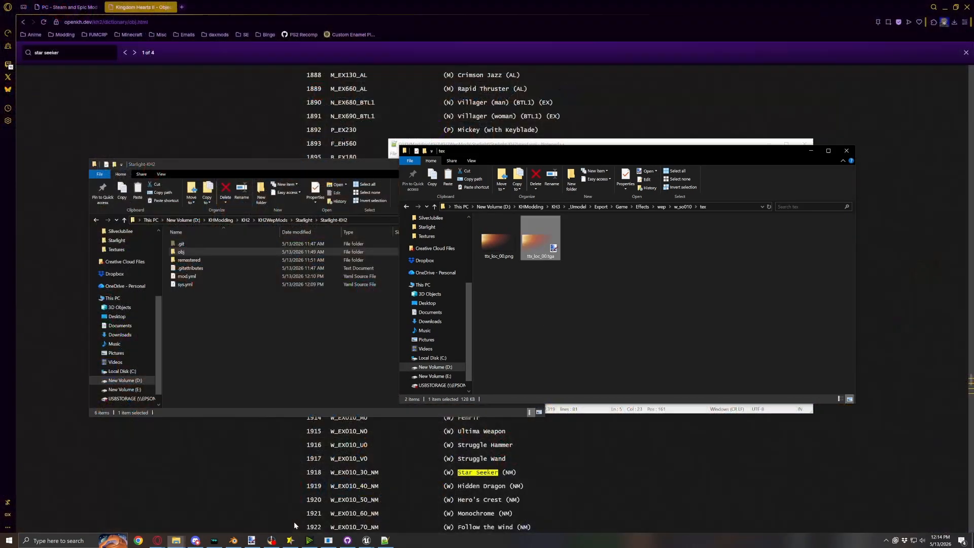
click(622, 207)
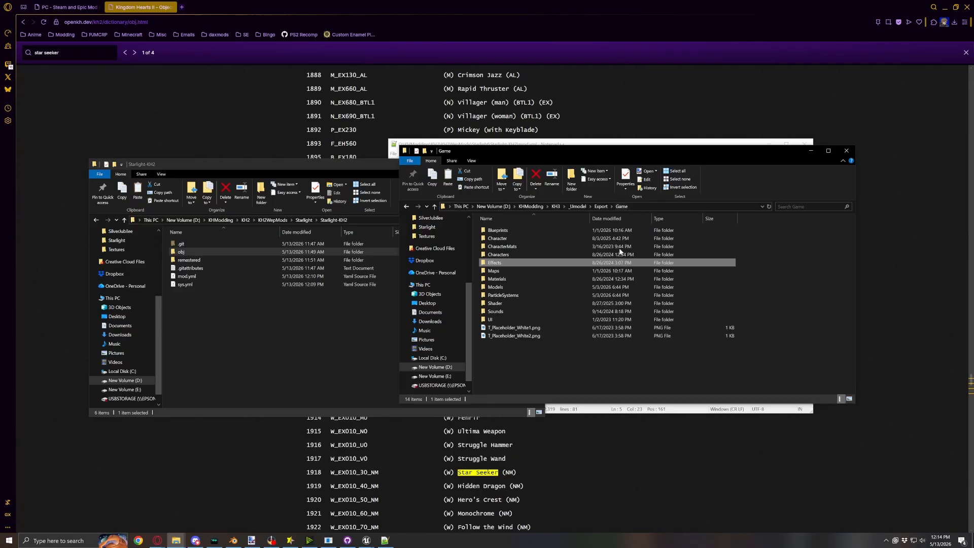
Switch to OpenKH Mods Manager and look through the installed mods and their icons
click(291, 540)
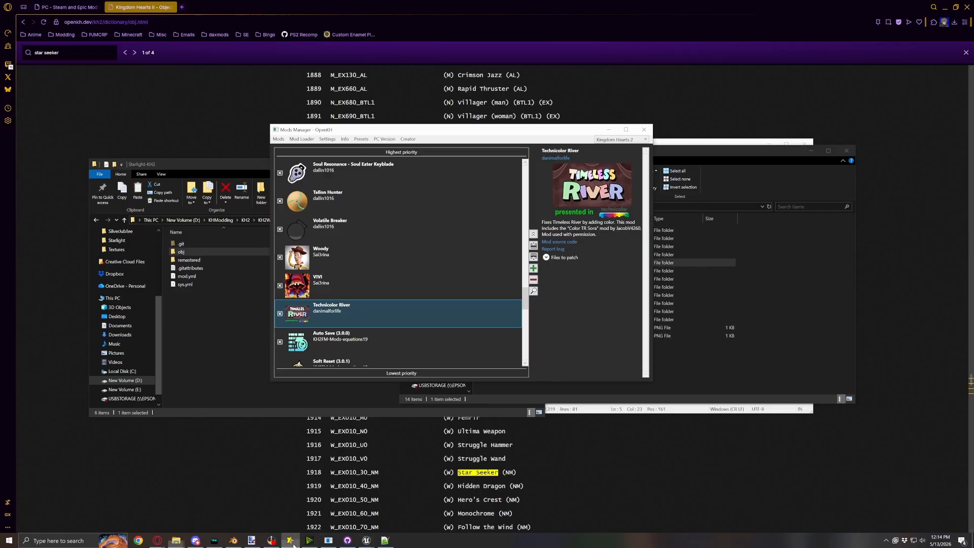
scroll(294, 284, down, 5)
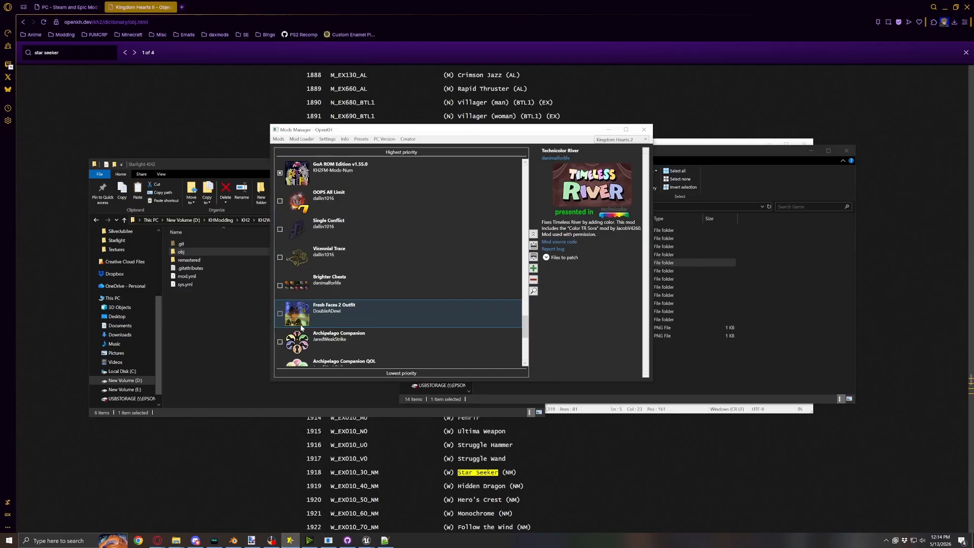
scroll(299, 325, down, 2)
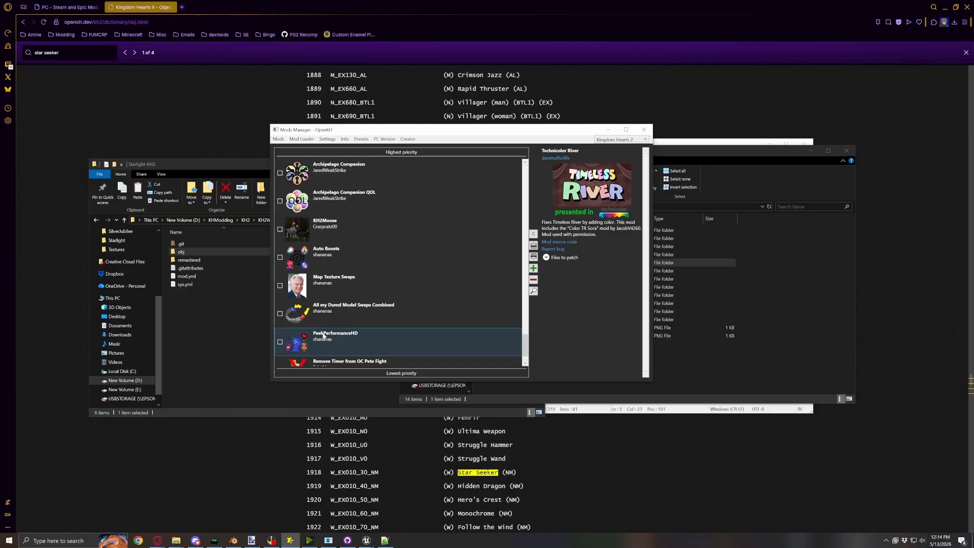
scroll(335, 318, up, 5)
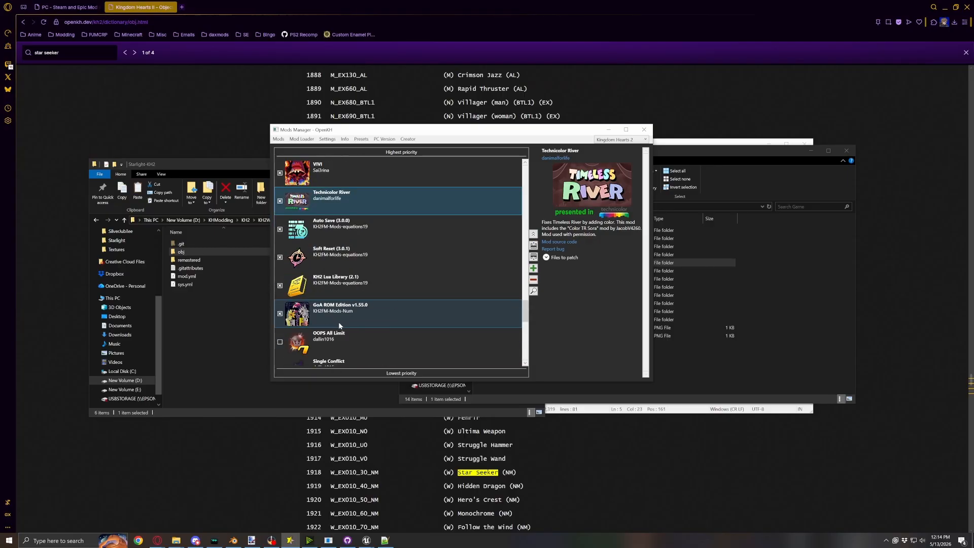
scroll(341, 330, up, 5)
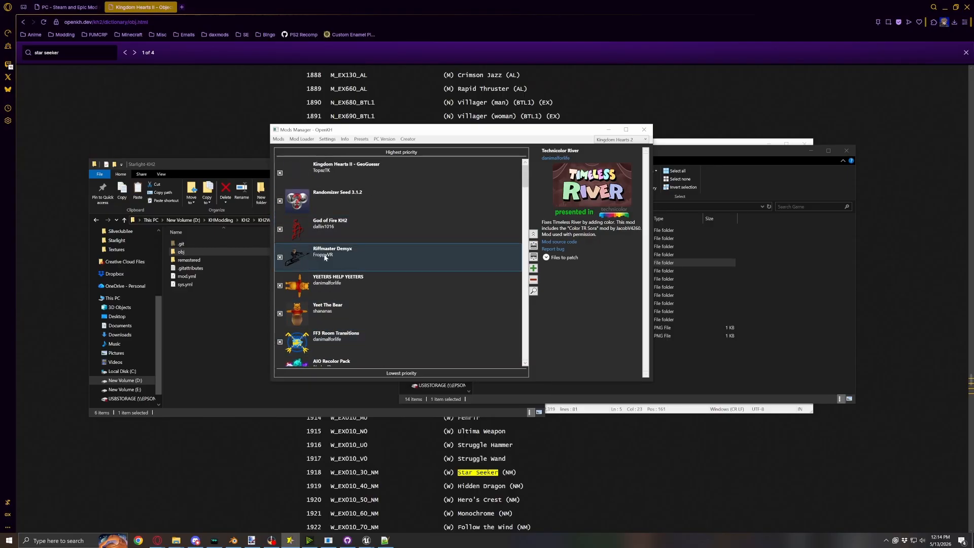
Go to the UI > Icon > Keyblade folder inside the KH3 export's Game folder in File Explorer
click(703, 165)
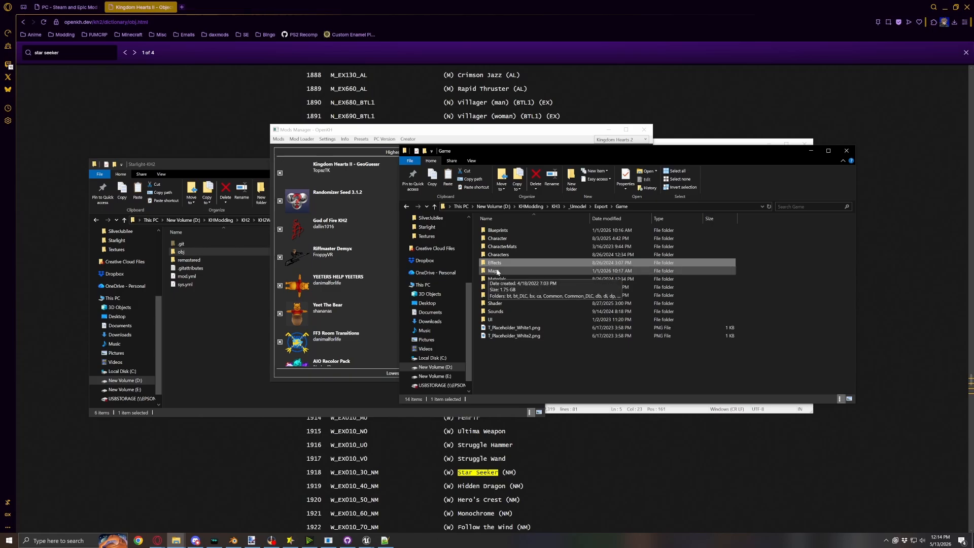
double_click(502, 319)
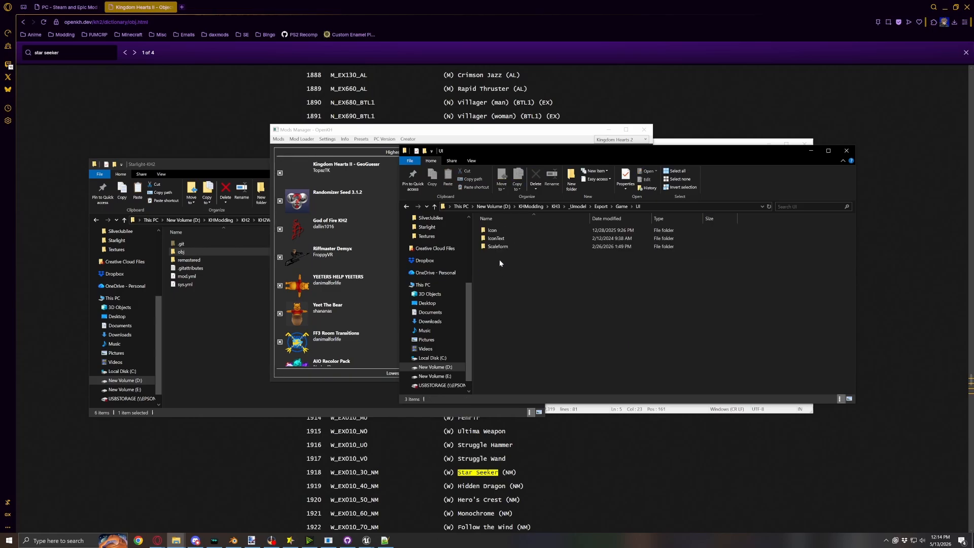
click(496, 232)
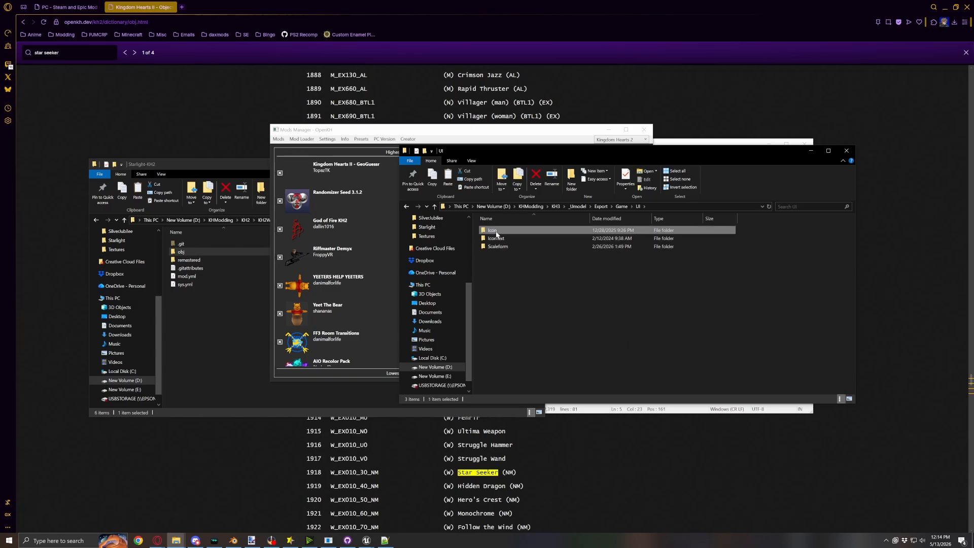
key(Return)
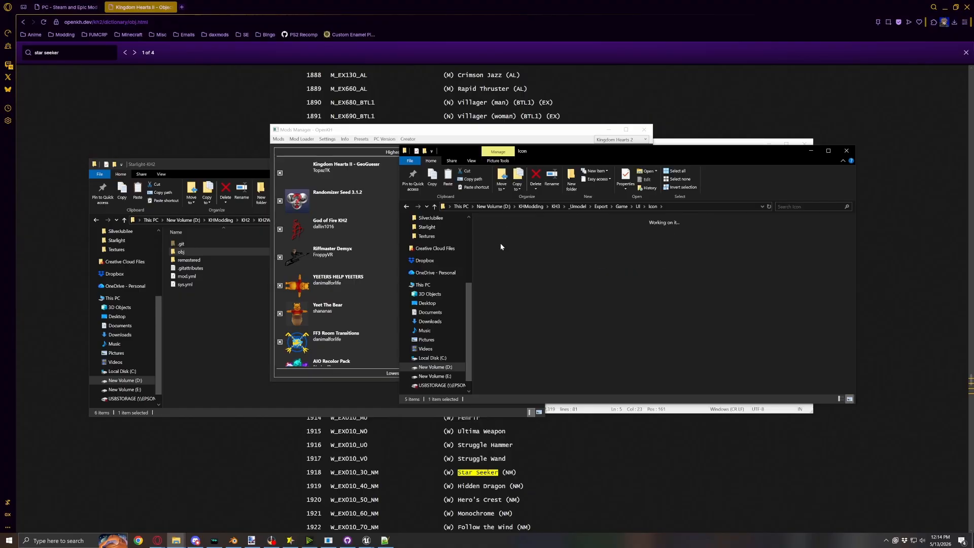
double_click(501, 246)
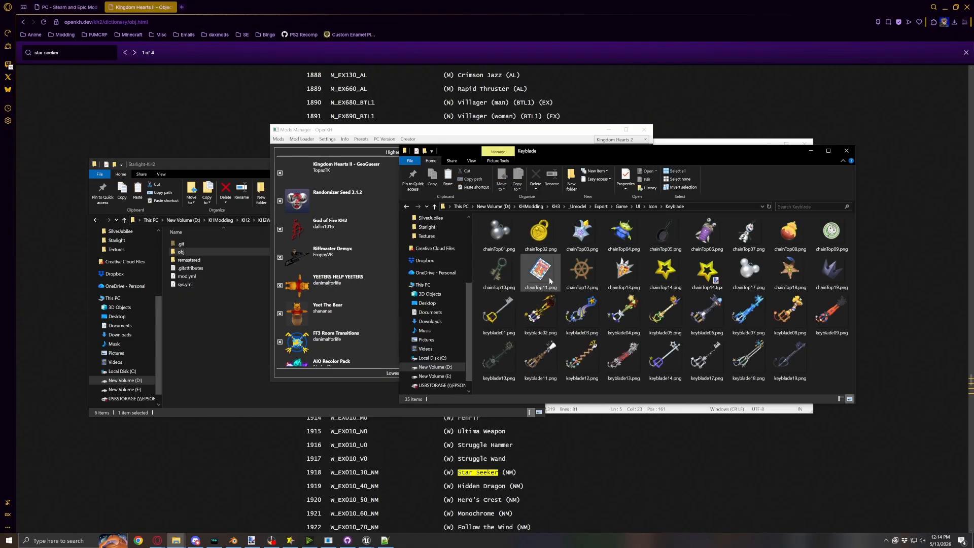
Open the star keychain image chainTop14.png from the Keyblade folder in Paint.NET
right_click(700, 269)
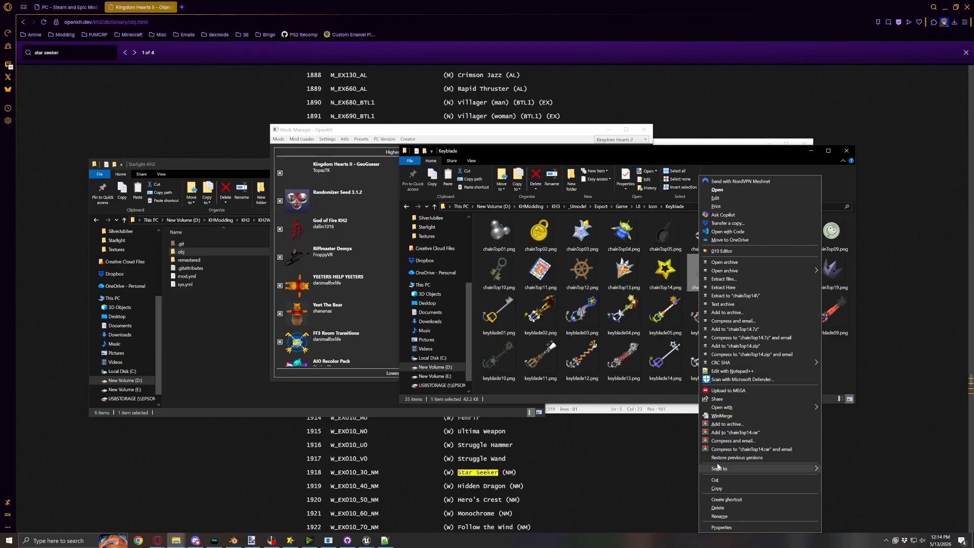
click(665, 266)
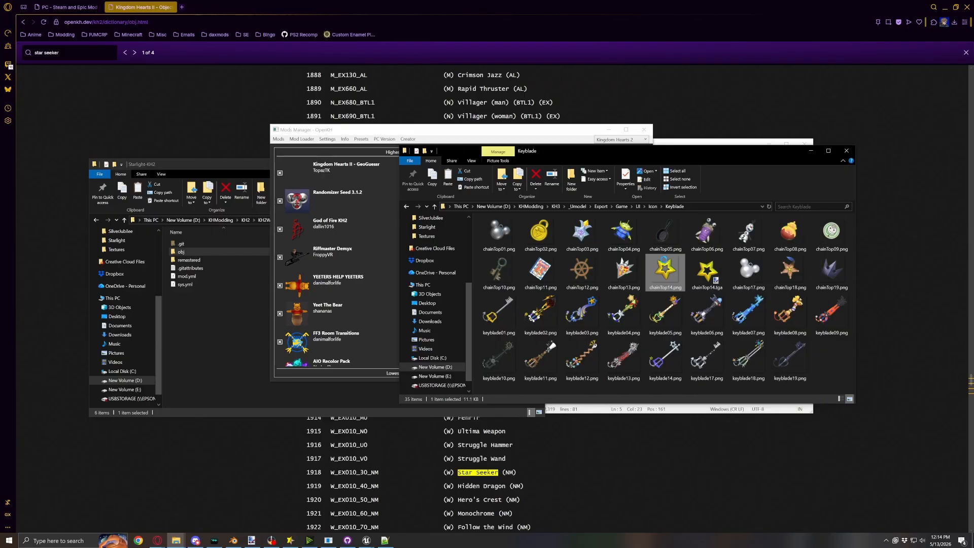
right_click(665, 263)
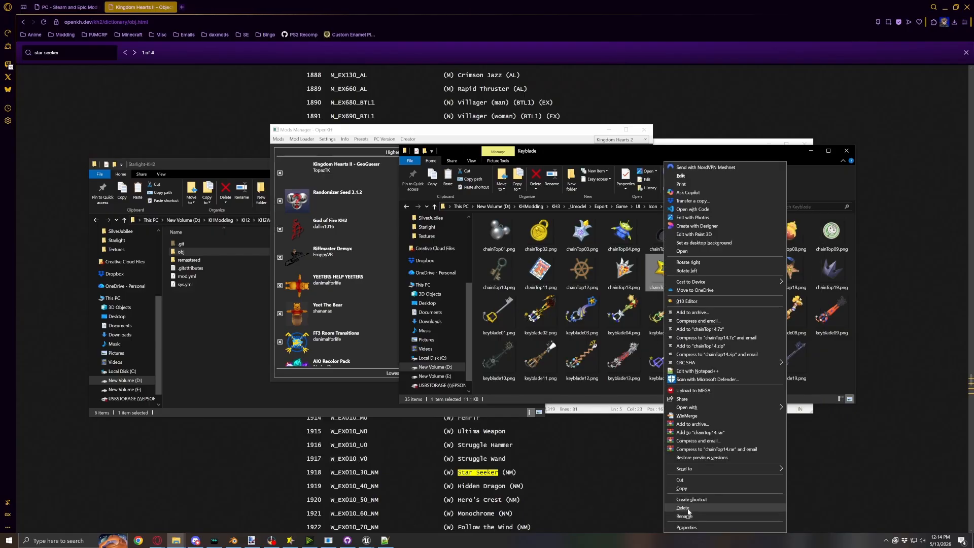
mouse_move(769, 409)
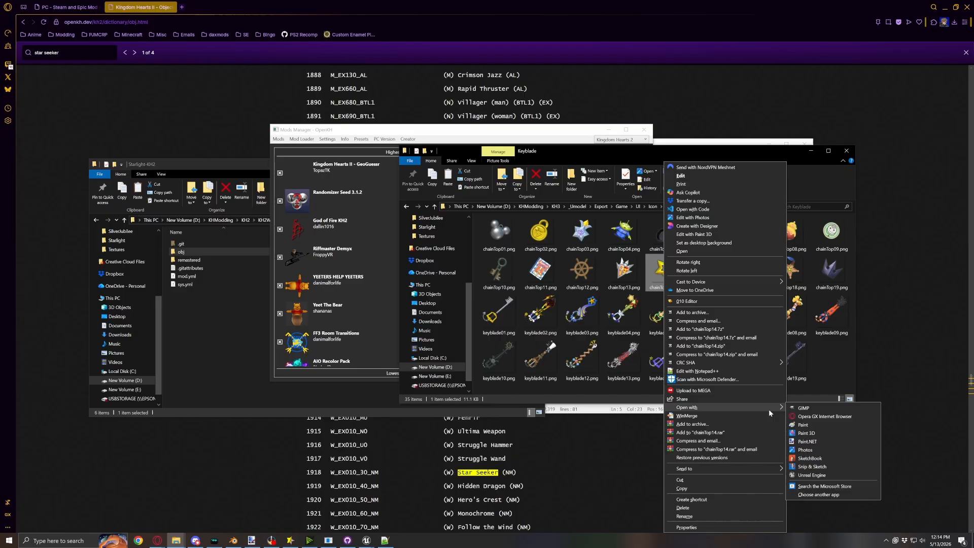
click(807, 441)
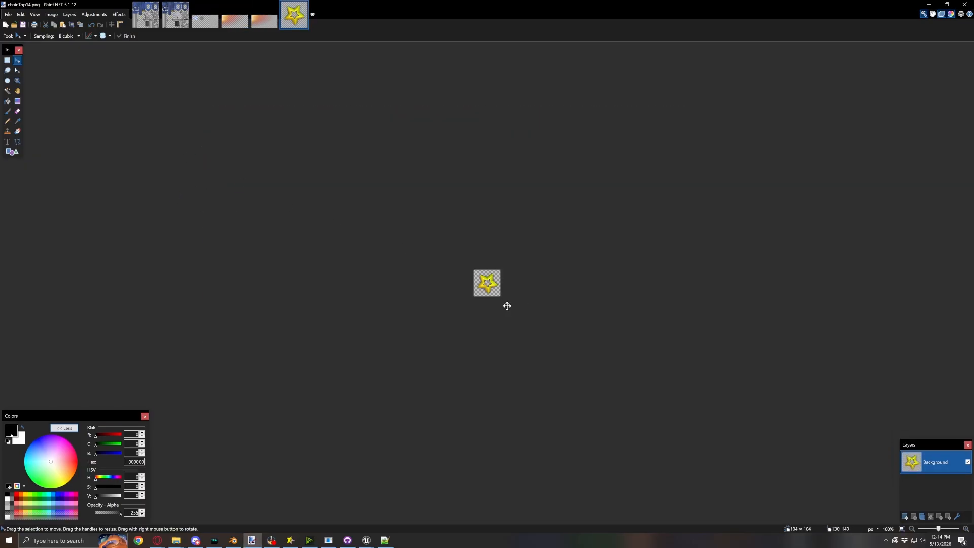
Resize the star image to 128 × 128 pixels with the aspect ratio maintained
ctrl+scroll(502, 312, up, 5)
ctrl+scroll(500, 311, up, 4)
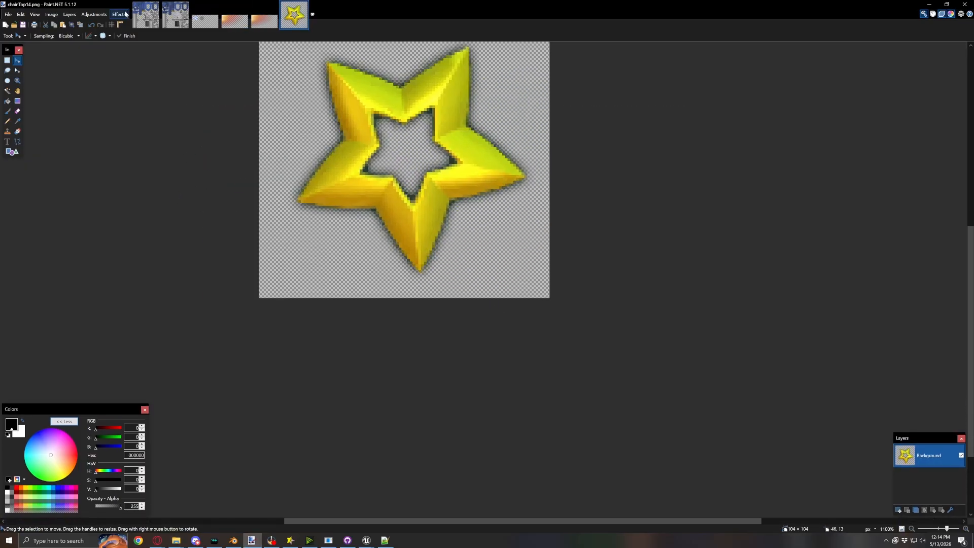
click(51, 15)
click(63, 33)
text(128)
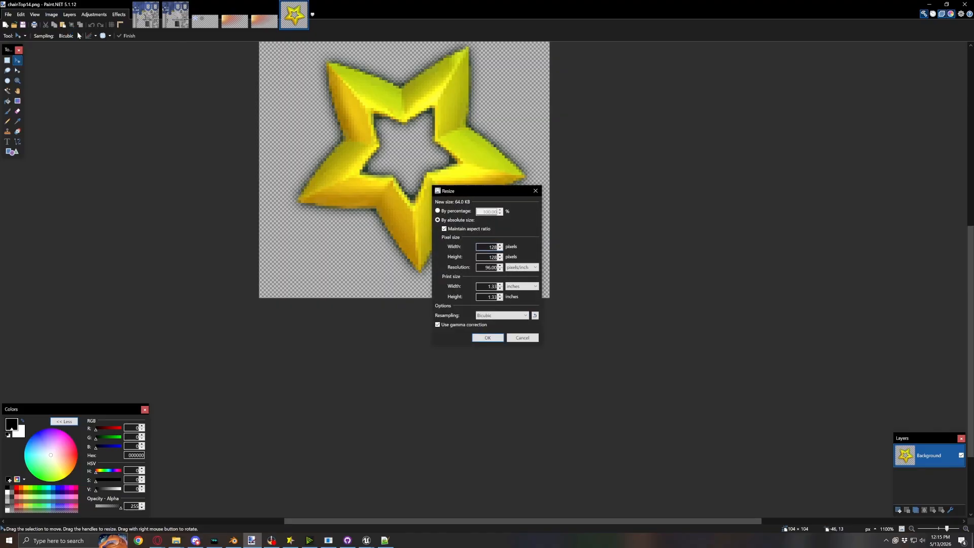
key(Return)
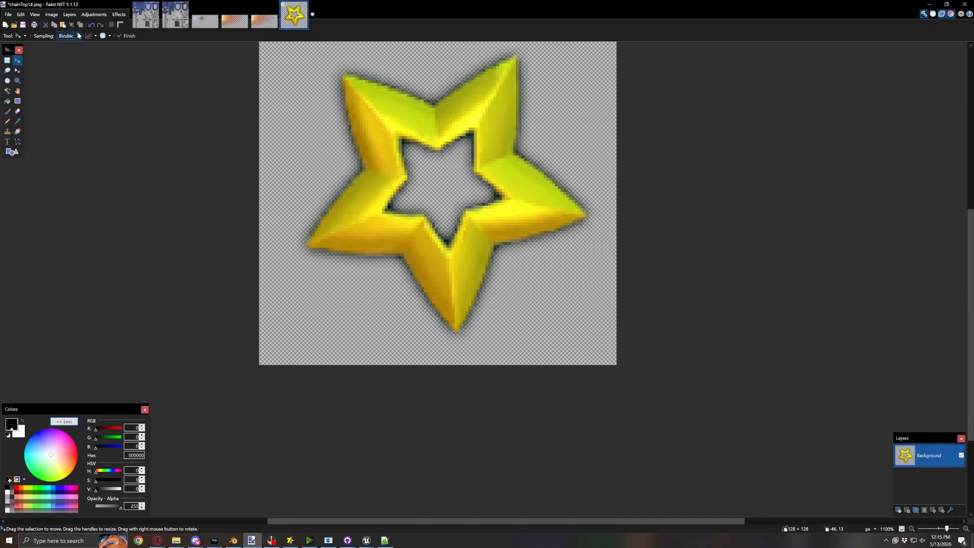
ctrl+scroll(438, 181, down, 4)
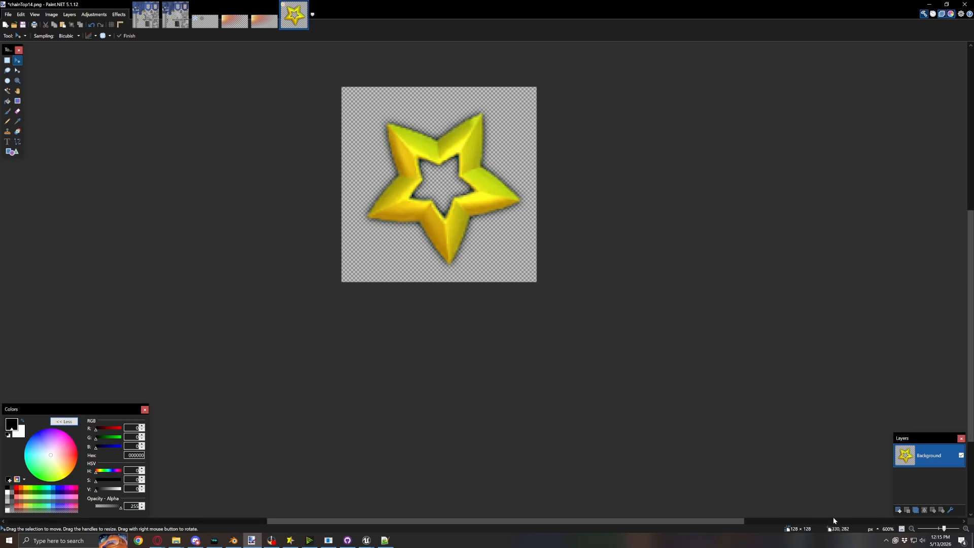
Save the star image as icon.png in the Starlight-KH2 folder with default PNG settings, and bring up that folder in File Explorer
click(7, 14)
click(26, 71)
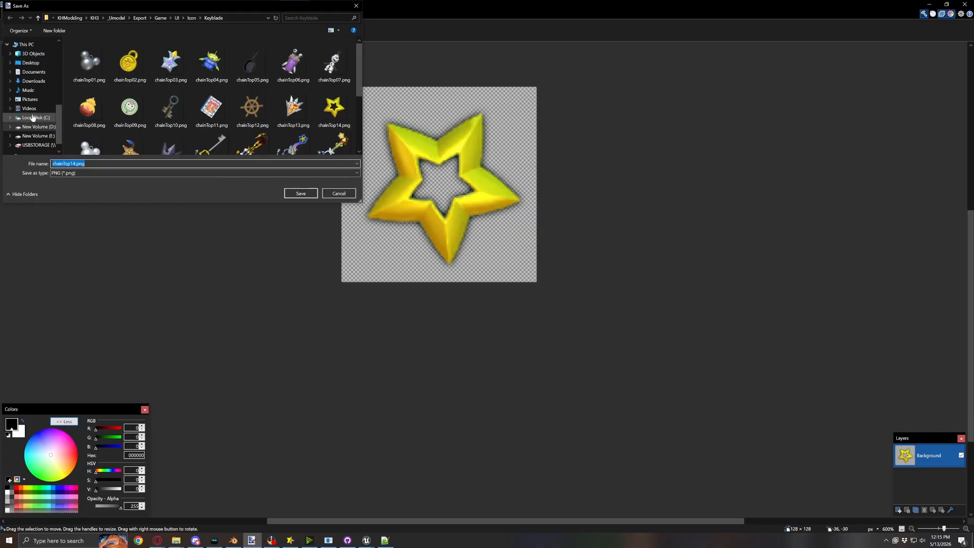
scroll(43, 100, up, 2)
click(35, 78)
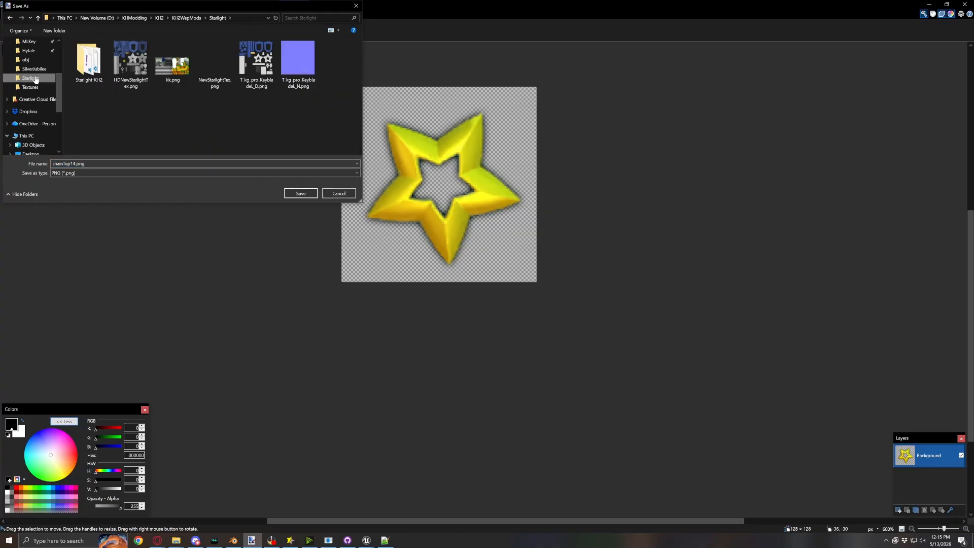
double_click(84, 71)
double_click(75, 163)
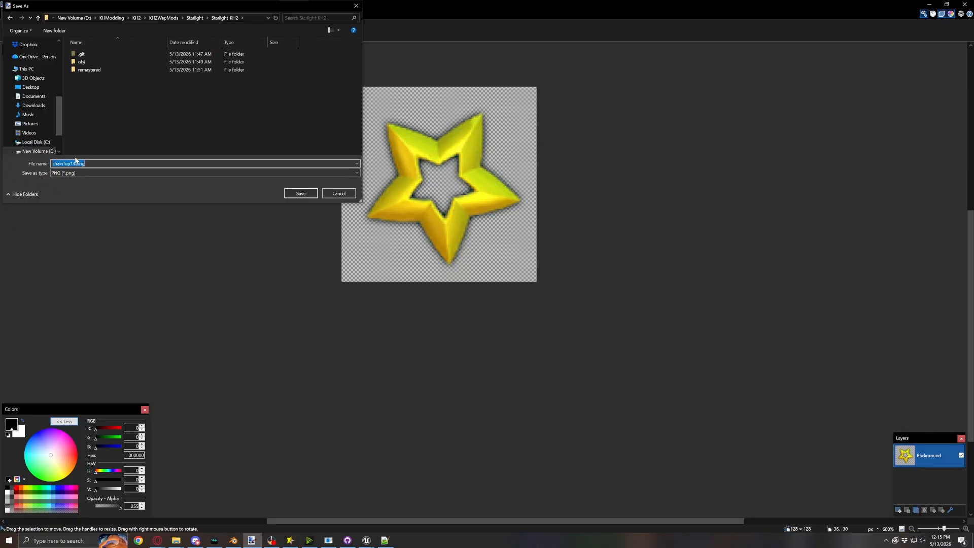
text(icon.png)
click(294, 195)
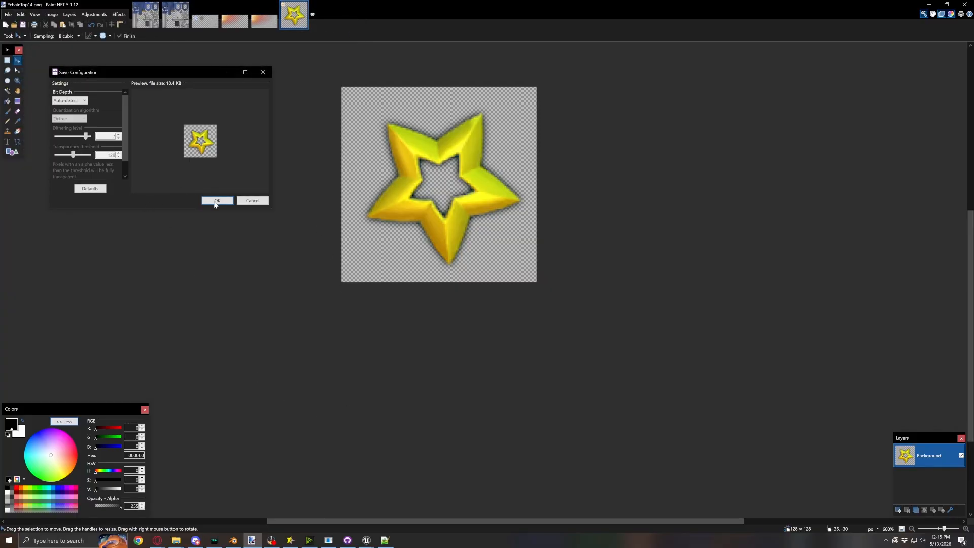
click(217, 201)
click(182, 541)
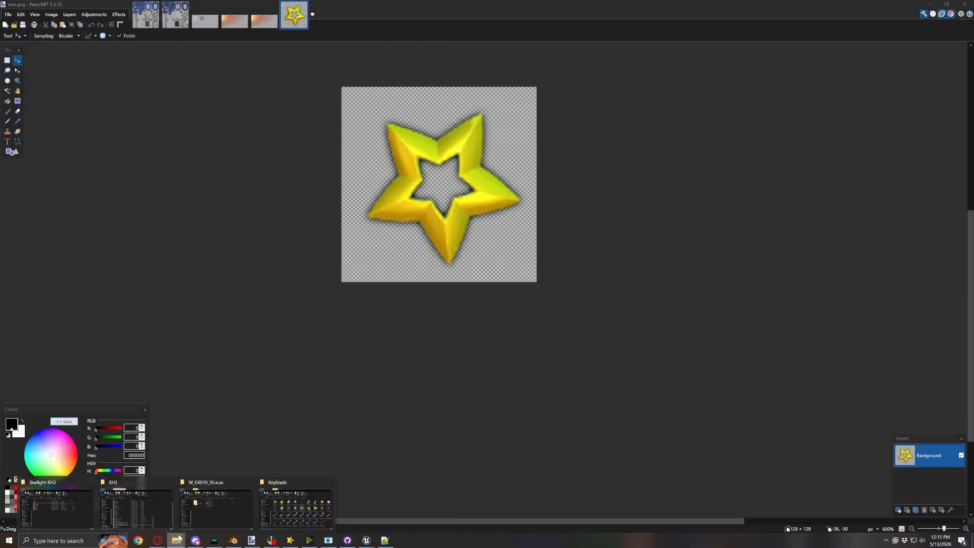
click(195, 502)
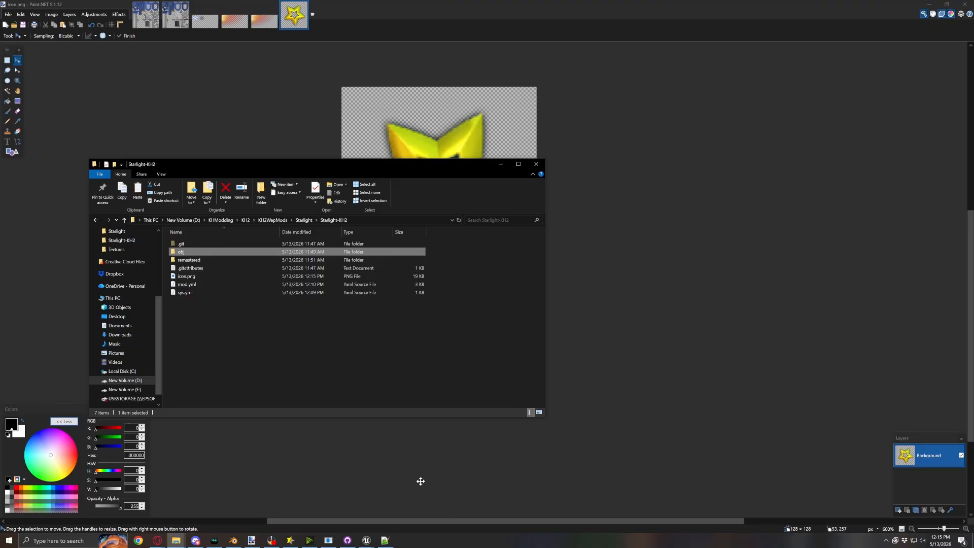
Switch to GitHub Desktop and commit all changed Starlight-KH2 files to main with the summary "initial commit"
click(347, 540)
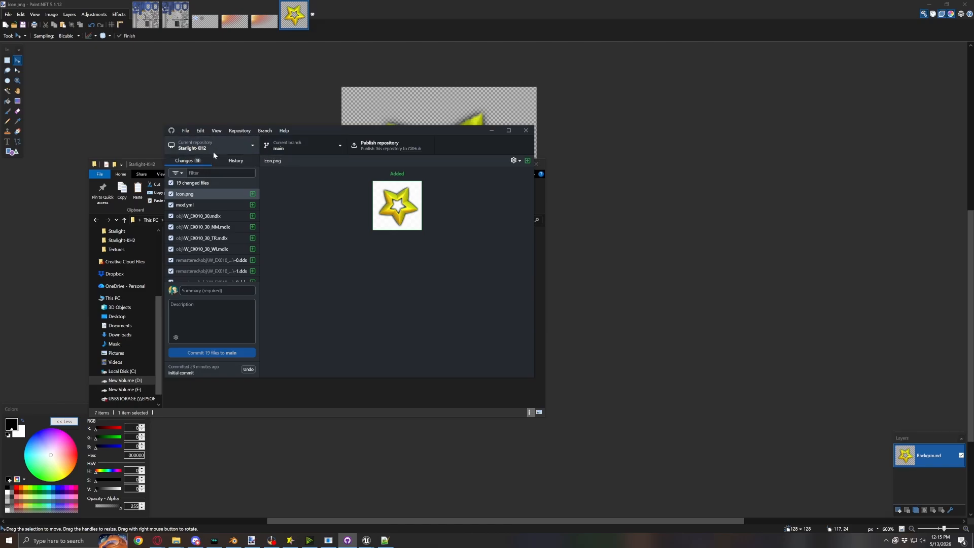
scroll(213, 223, down, 5)
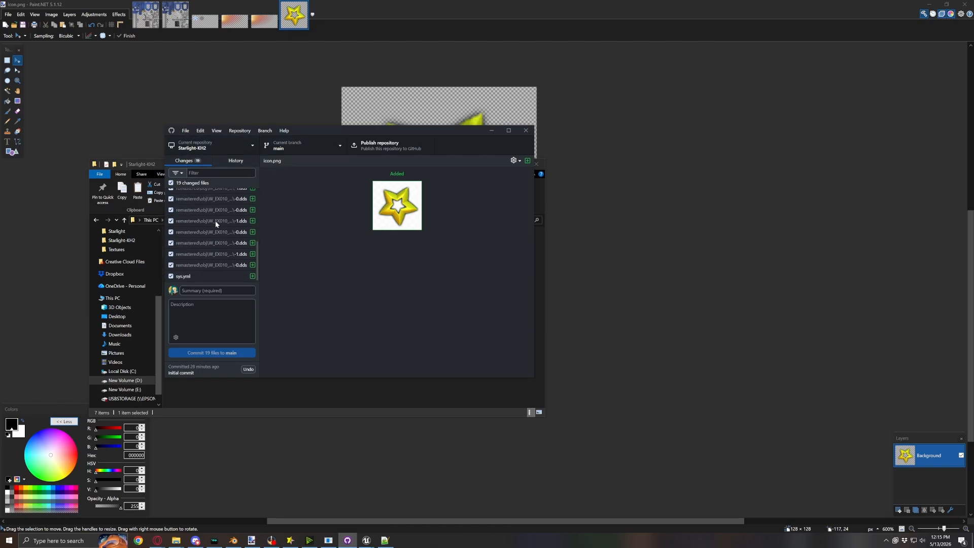
click(203, 290)
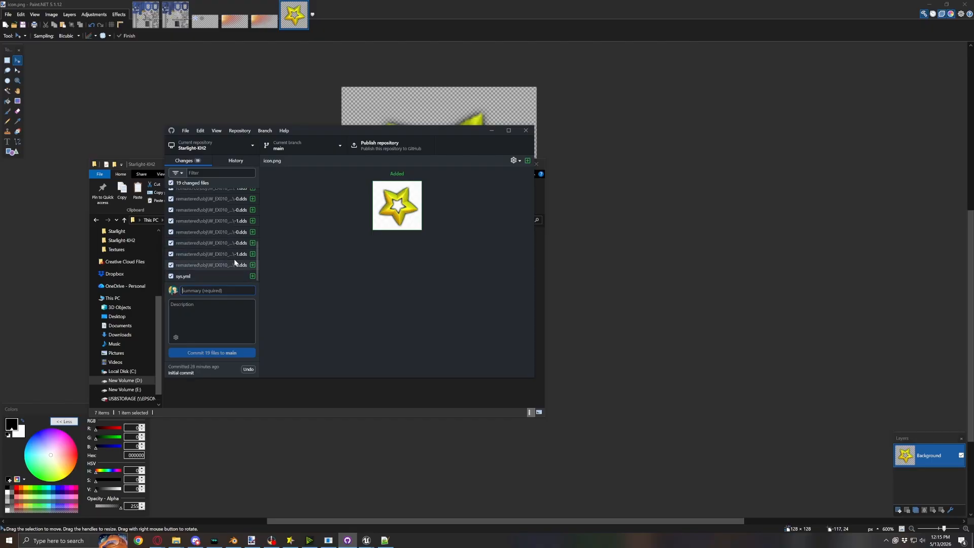
text(initial commit)
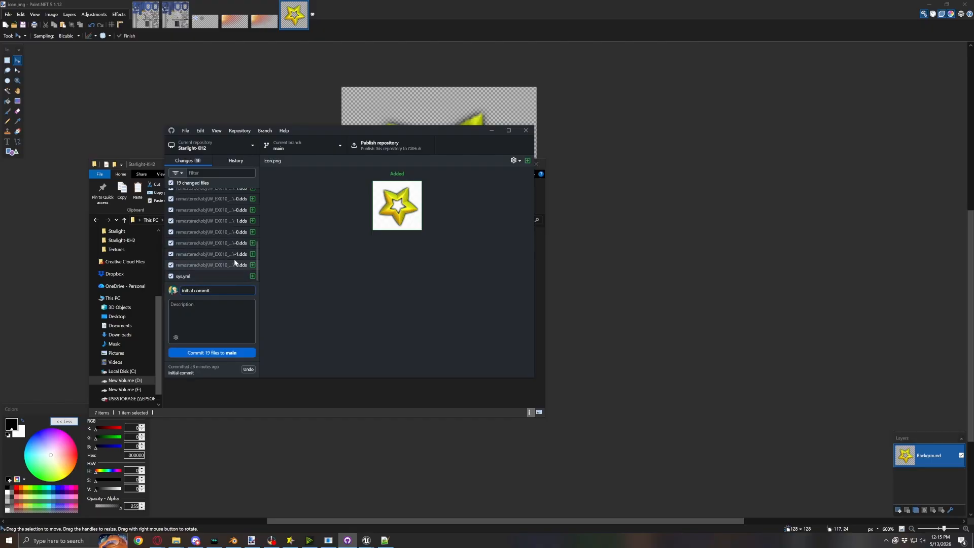
click(221, 352)
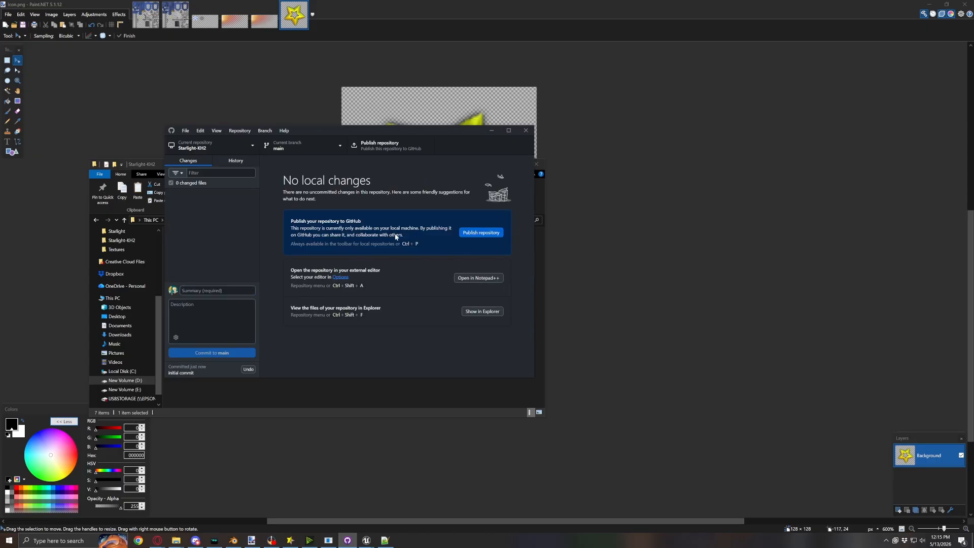
Publish the Starlight-KH2 repository to GitHub.com with the code not kept private
click(475, 234)
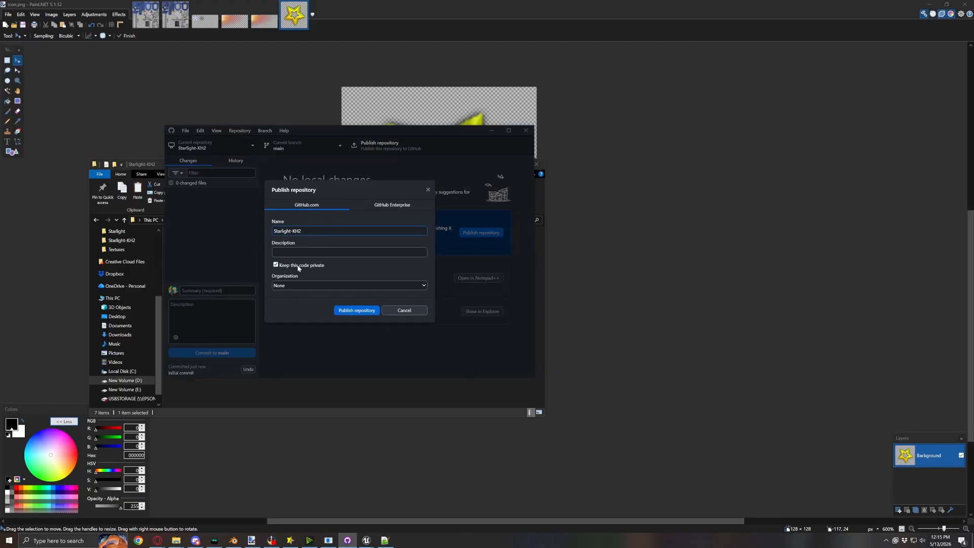
click(302, 267)
click(338, 311)
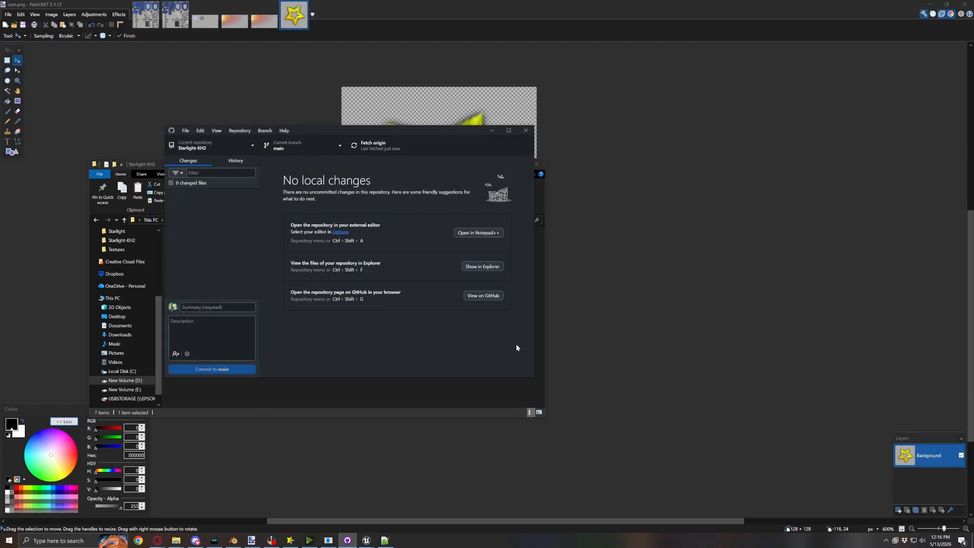
Switch to OpenKH Mods Manager and install the mod from GitHub using the author's account name followed by /Starlight-KH2
click(290, 540)
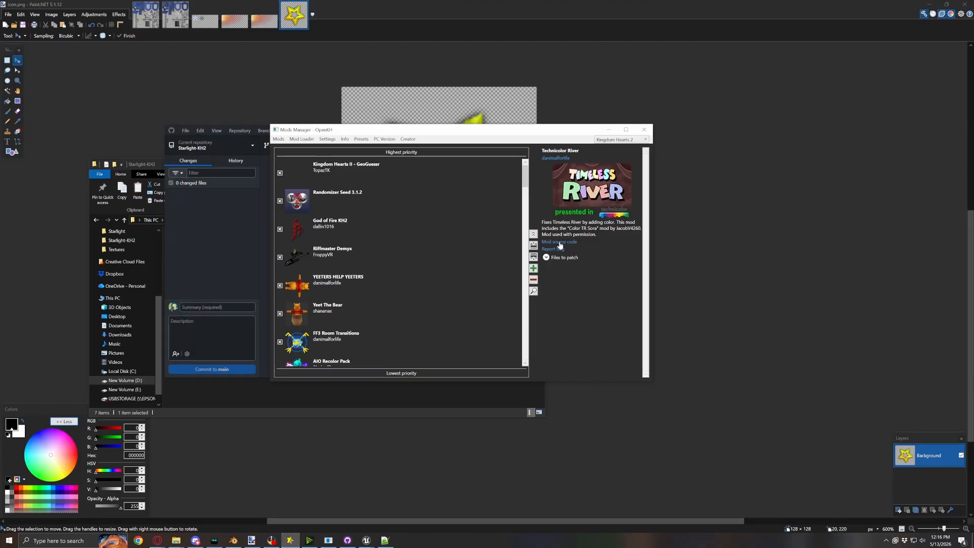
click(533, 269)
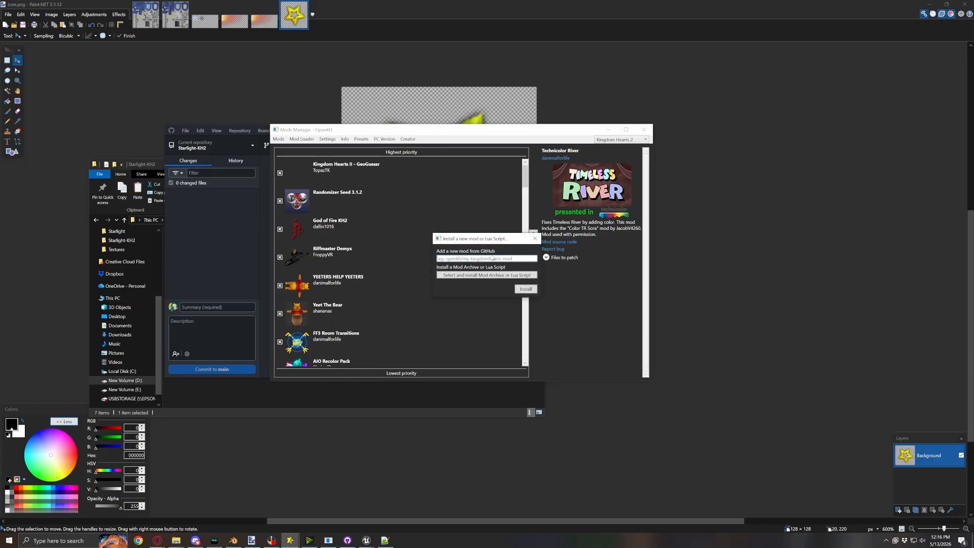
text(dallin1016)
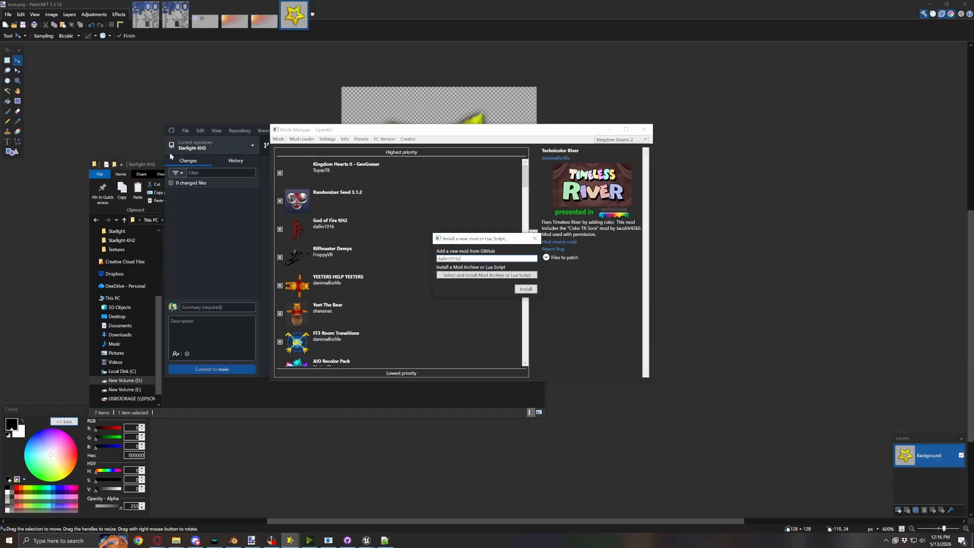
text(/)
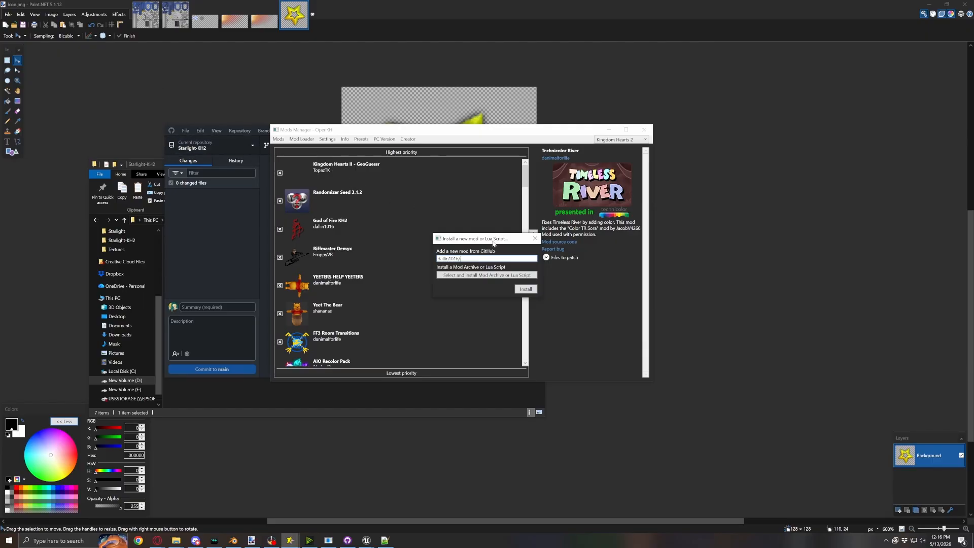
text(Starlight-KH2)
click(525, 289)
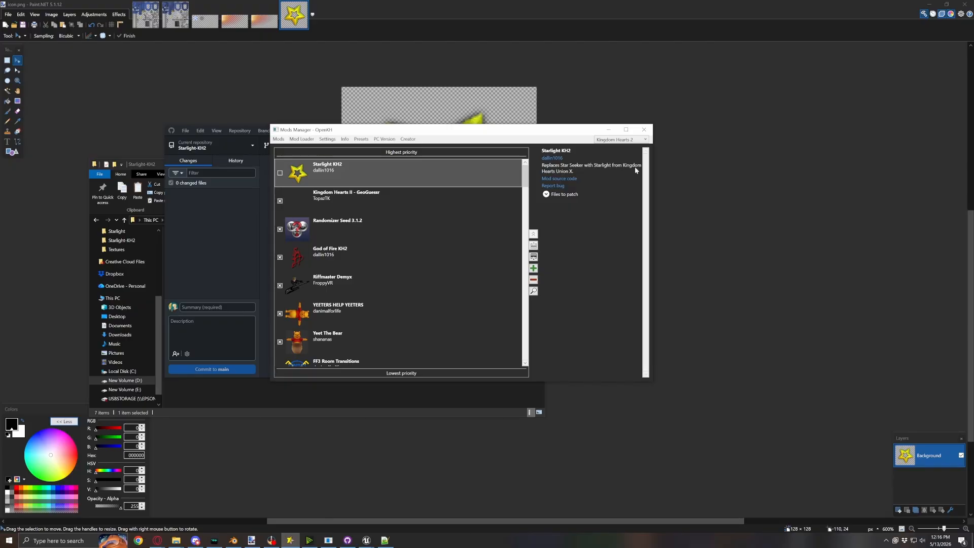
Enable the Starlight KH2 mod and start a build with the mod loader
click(280, 173)
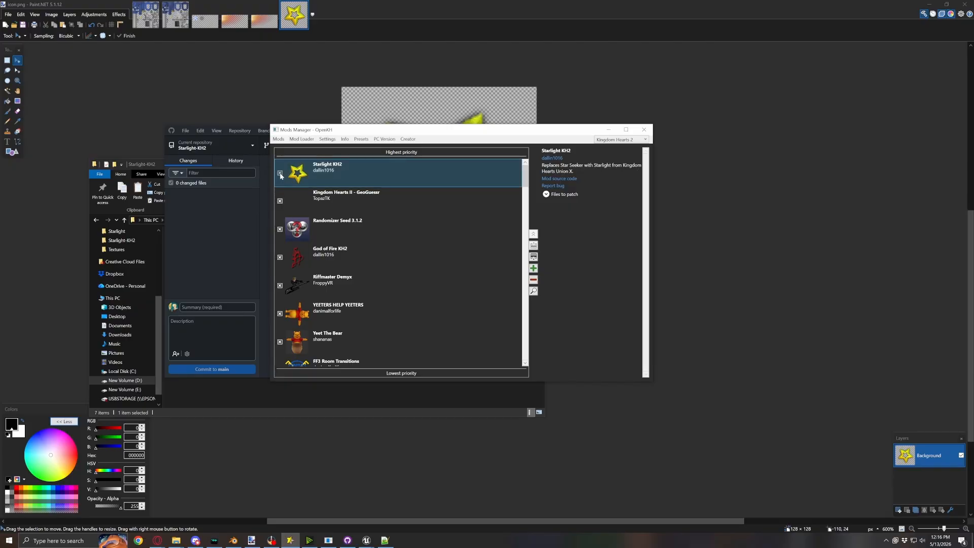
click(295, 140)
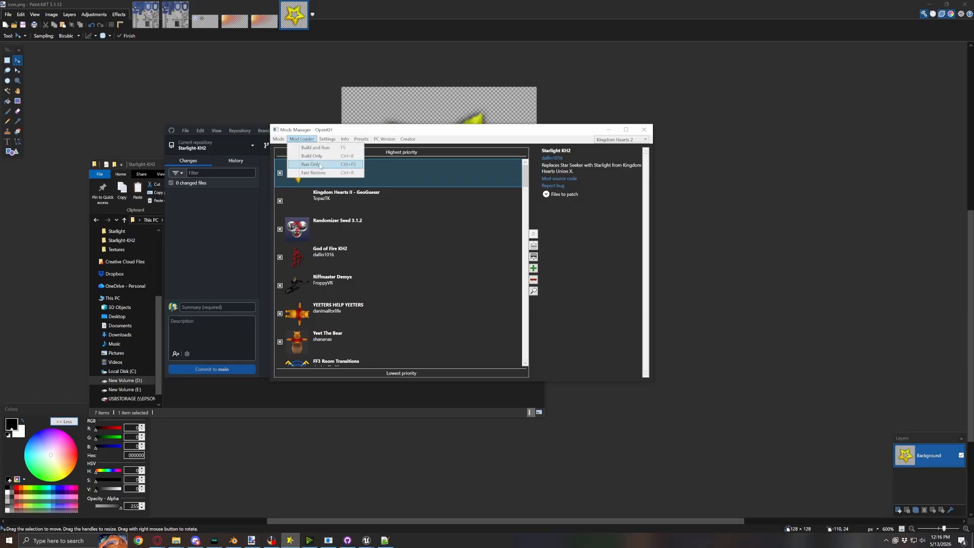
click(304, 166)
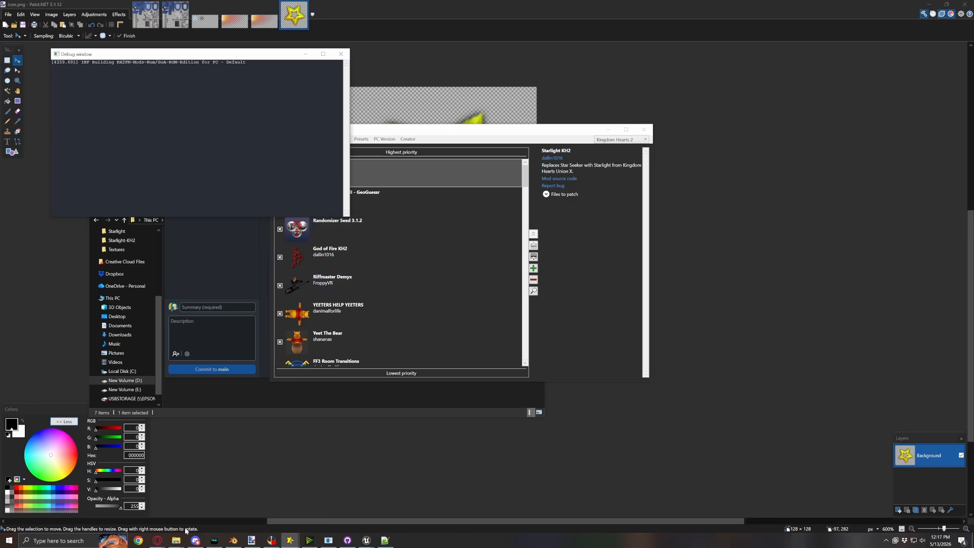
Switch to Paint.NET and create a blank 1200 × 900 pixel image
click(250, 542)
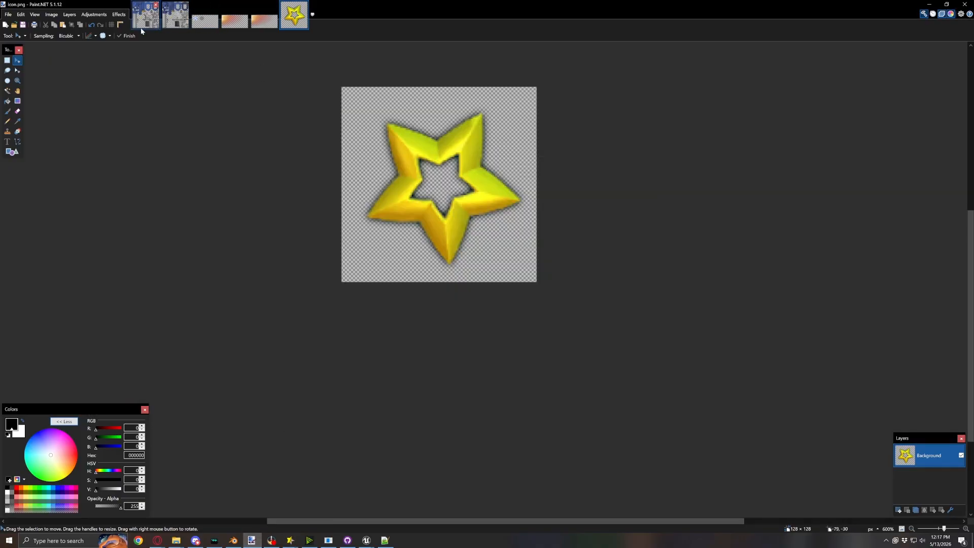
key(ctrl+n)
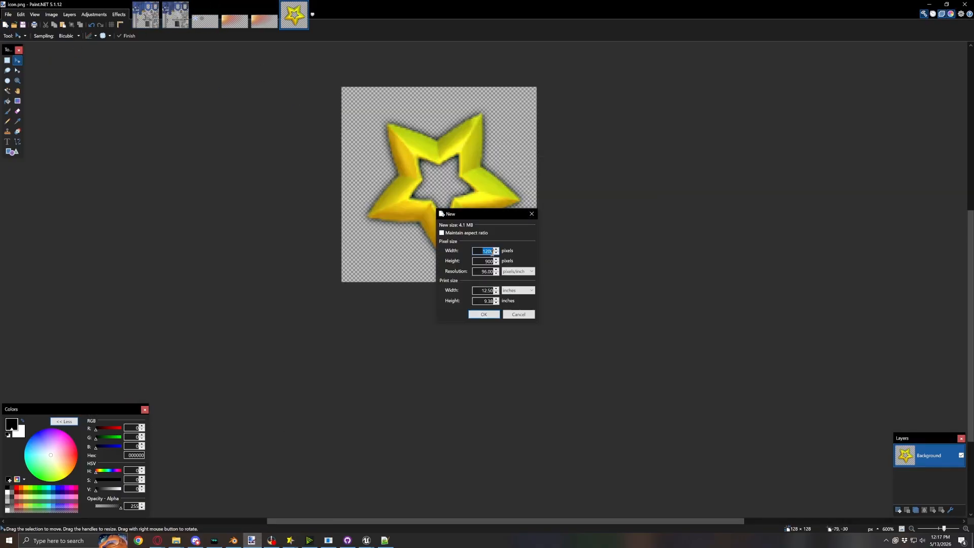
click(483, 315)
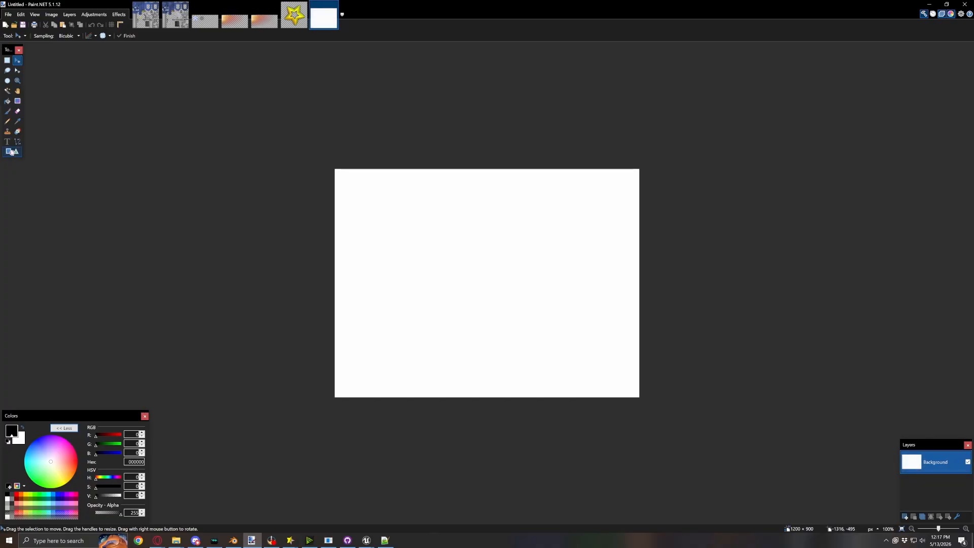
Write the author's account name followed by /Starlight-KH2 on the blank canvas in 28-point Calibri text
key(t)
click(125, 36)
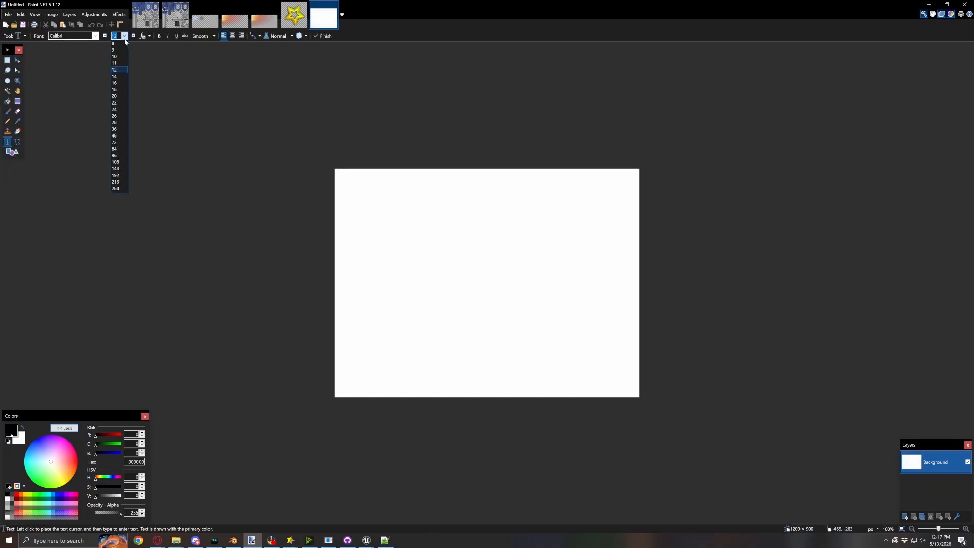
click(116, 123)
click(445, 282)
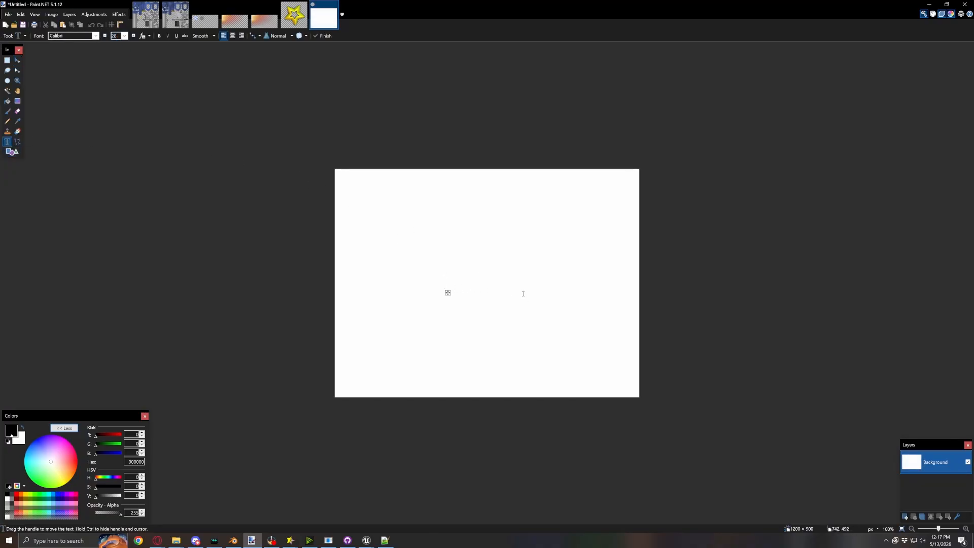
text(dallin1016/Starlight-KH2)
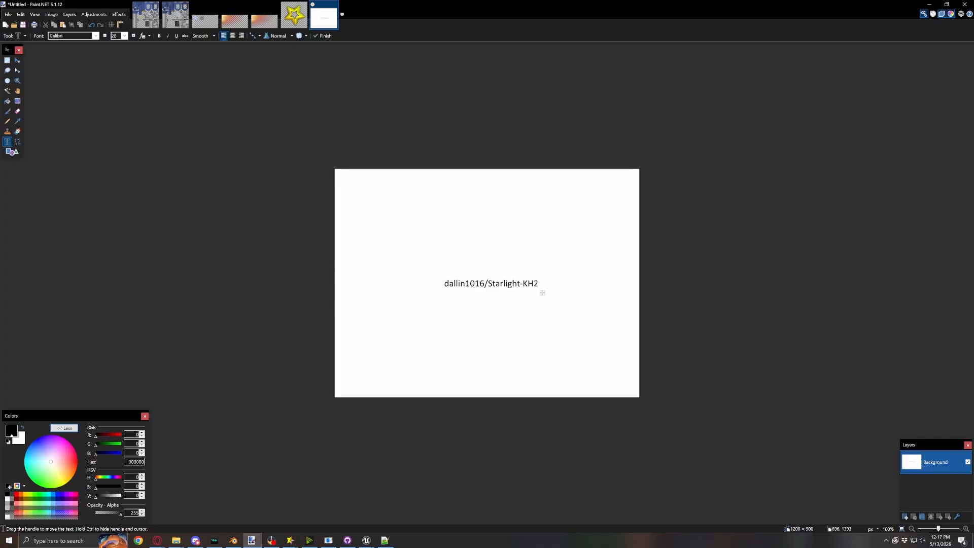
Switch to File Explorer and compress the obj and remastered folders, icon.png, mod.yml and sys.yml into StarlightKH2.zip
click(349, 541)
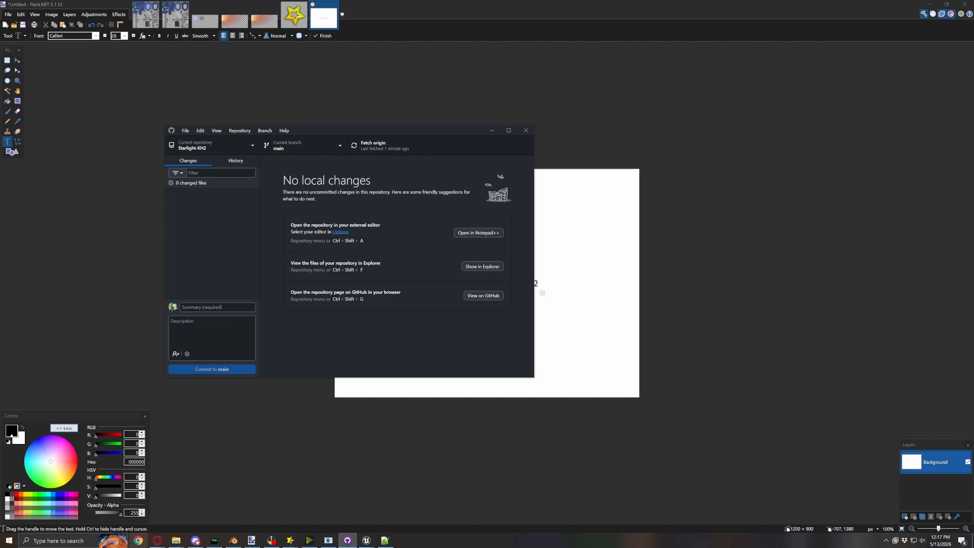
mouse_move(177, 542)
click(131, 508)
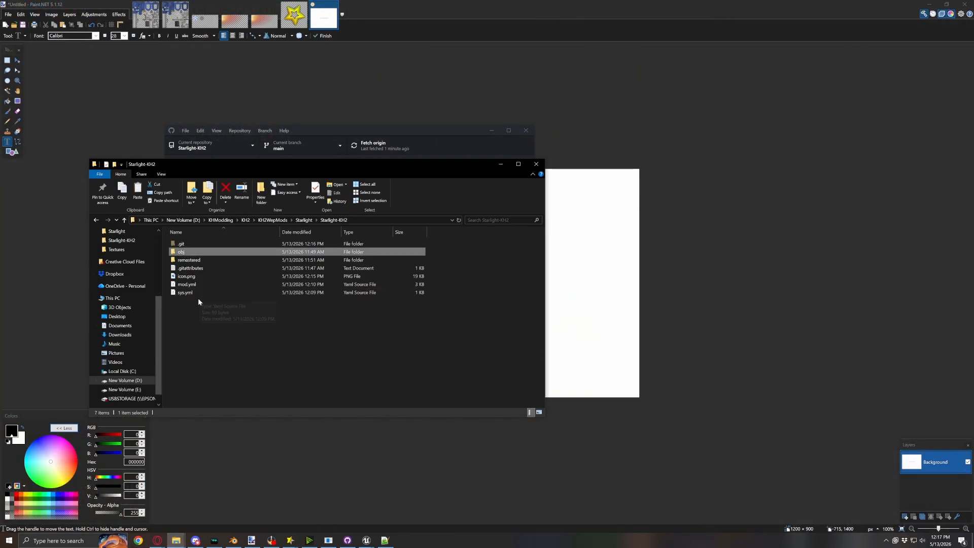
drag(194, 299, 192, 282)
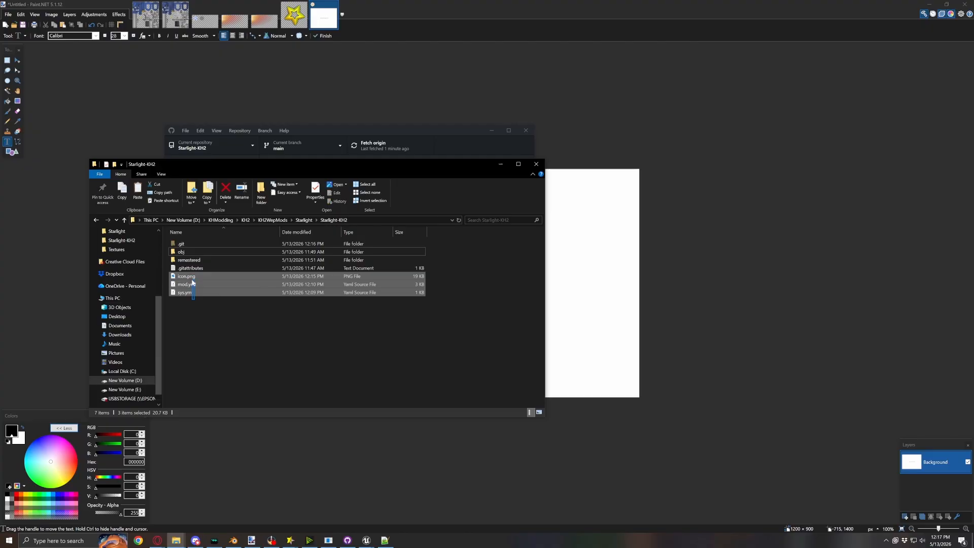
ctrl+click(189, 252)
ctrl+click(192, 260)
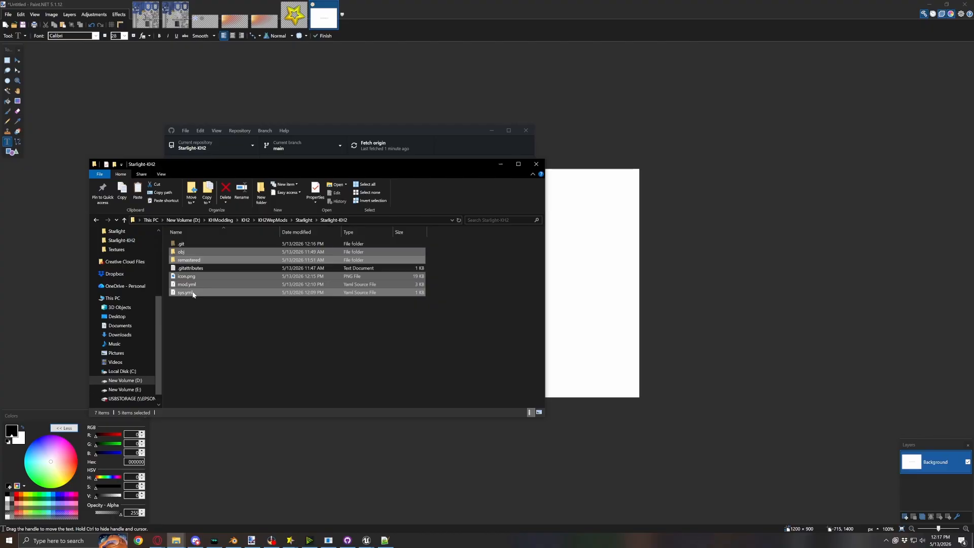
right_click(193, 293)
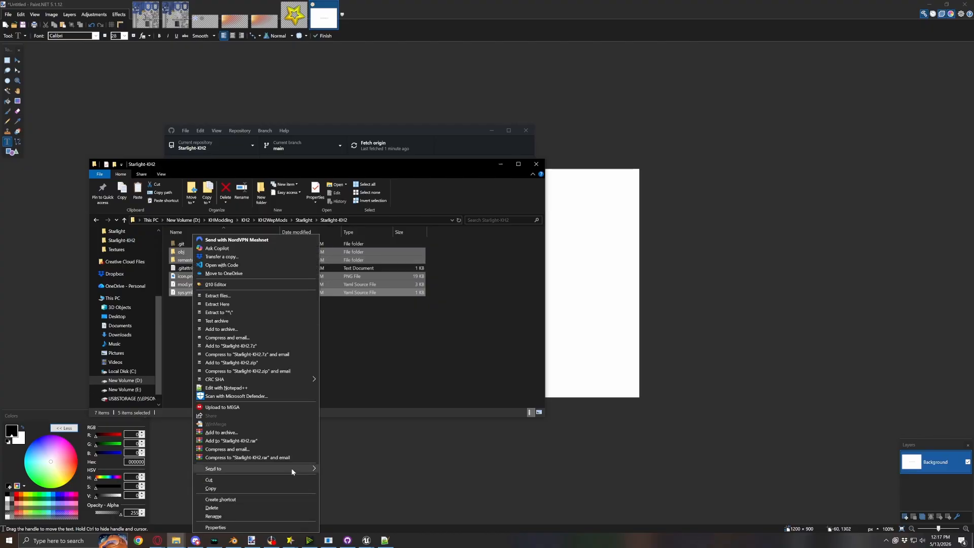
mouse_move(292, 469)
click(352, 494)
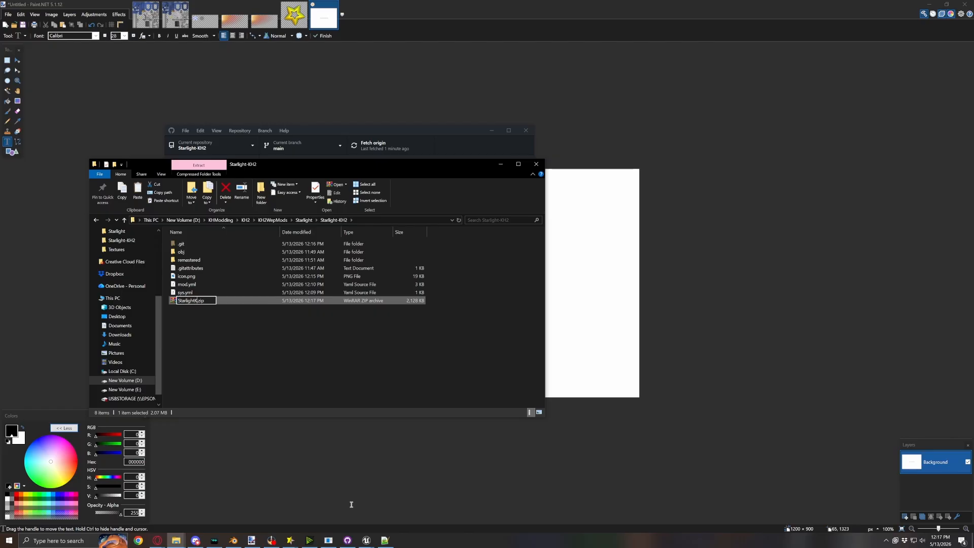
key(Return)
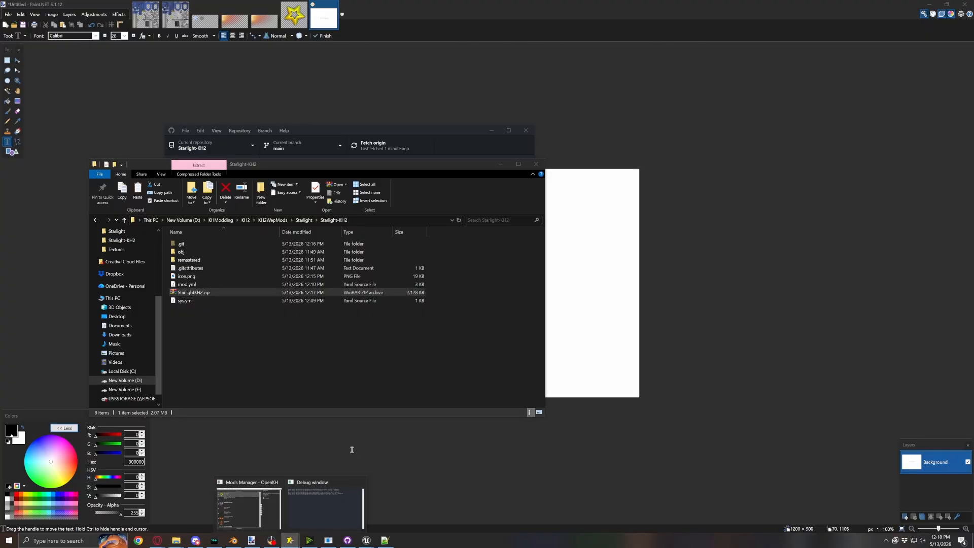
Switch to OpenKH Mods Manager and view the option for installing a mod archive, leaving without installing anything
click(250, 507)
click(533, 268)
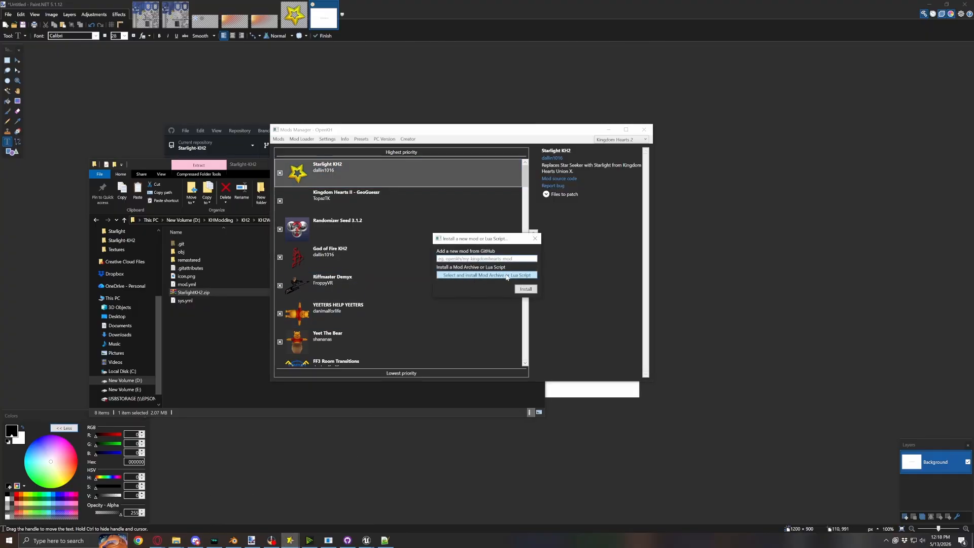
click(533, 239)
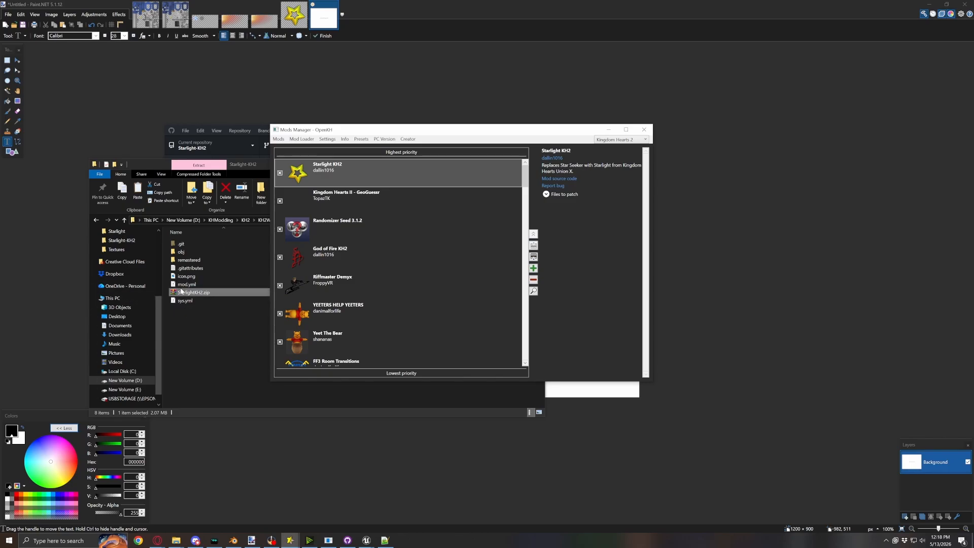
Return to File Explorer and delete StarlightKH2.zip from the Starlight-KH2 folder
click(181, 324)
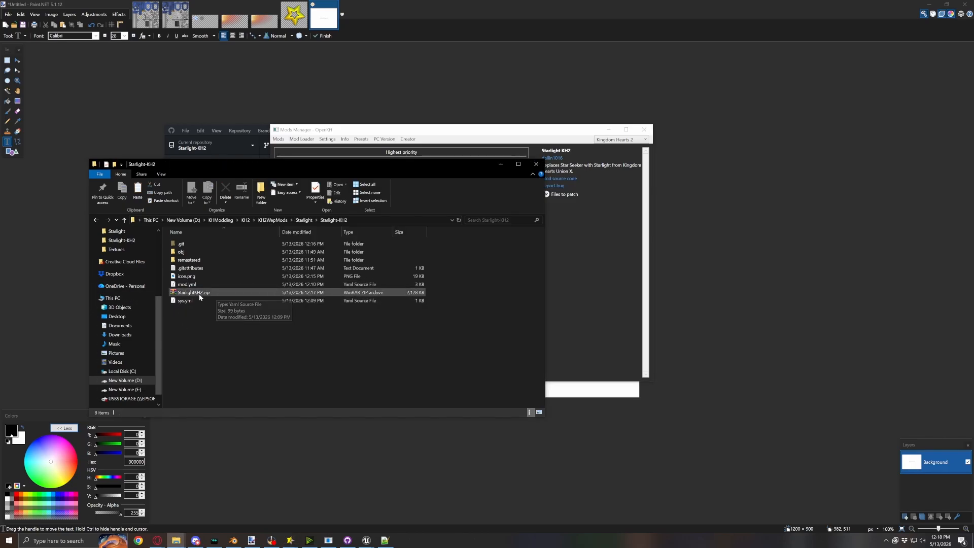
click(204, 294)
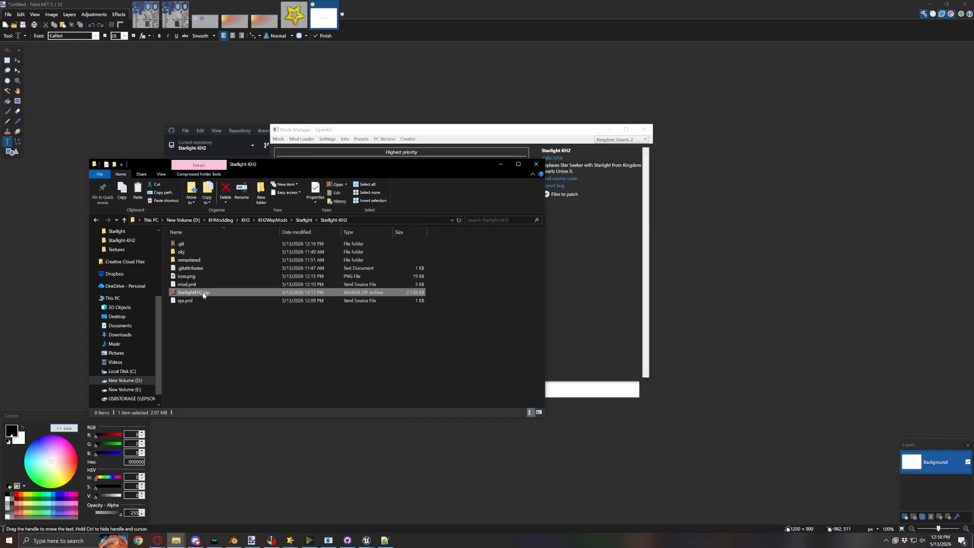
key(Delete)
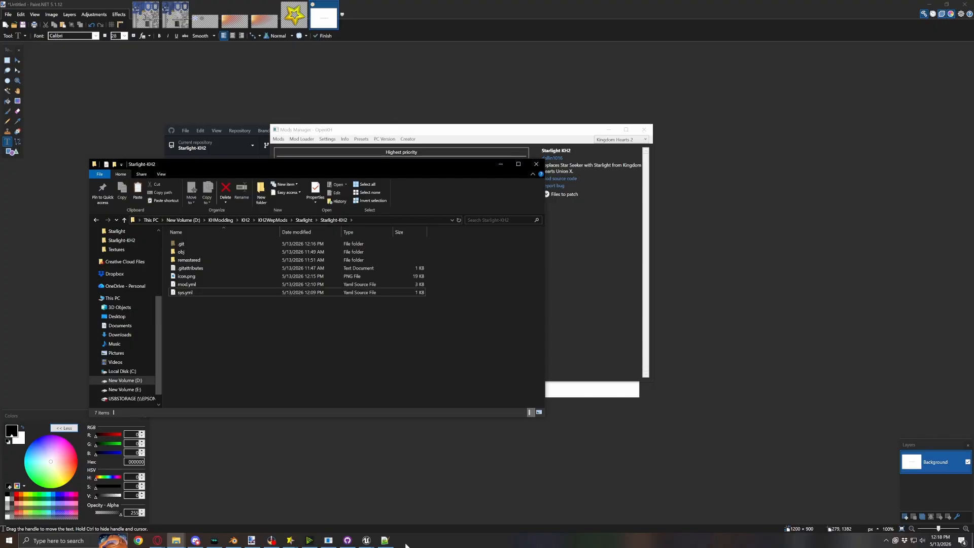
Check the build progress in the Mods Manager debug window and return to the main Mods Manager window
click(292, 541)
click(318, 522)
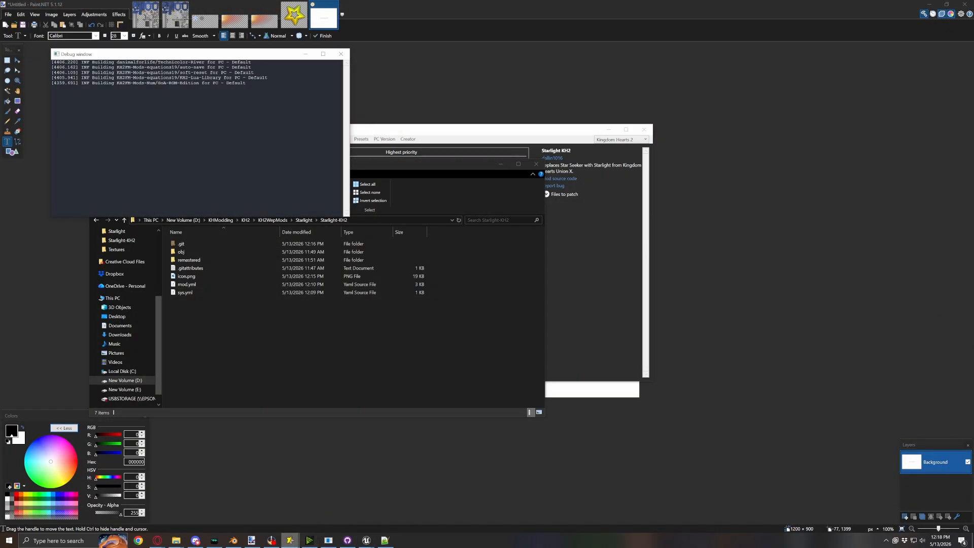
mouse_move(290, 541)
click(266, 511)
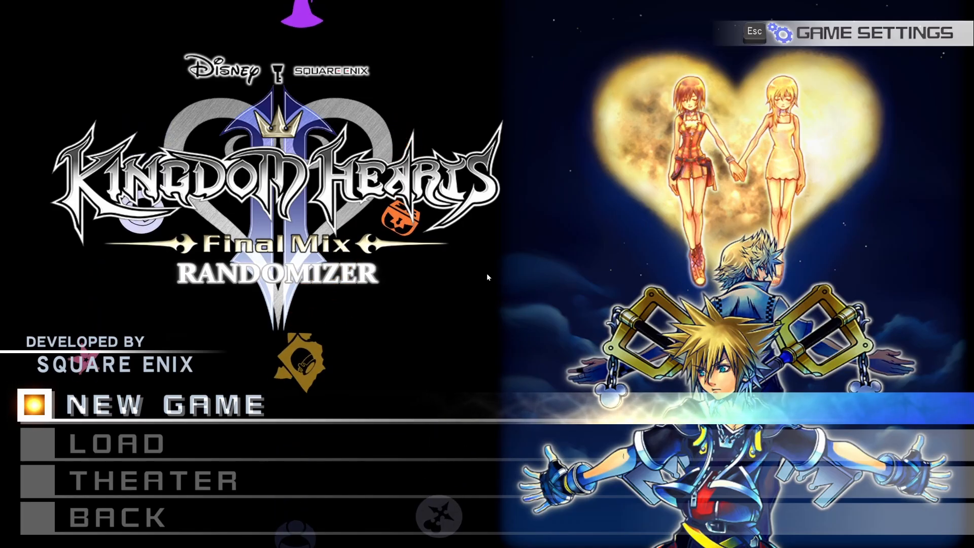
Load the saved game from the Kingdom Hearts II Final Mix title screen
key(Down)
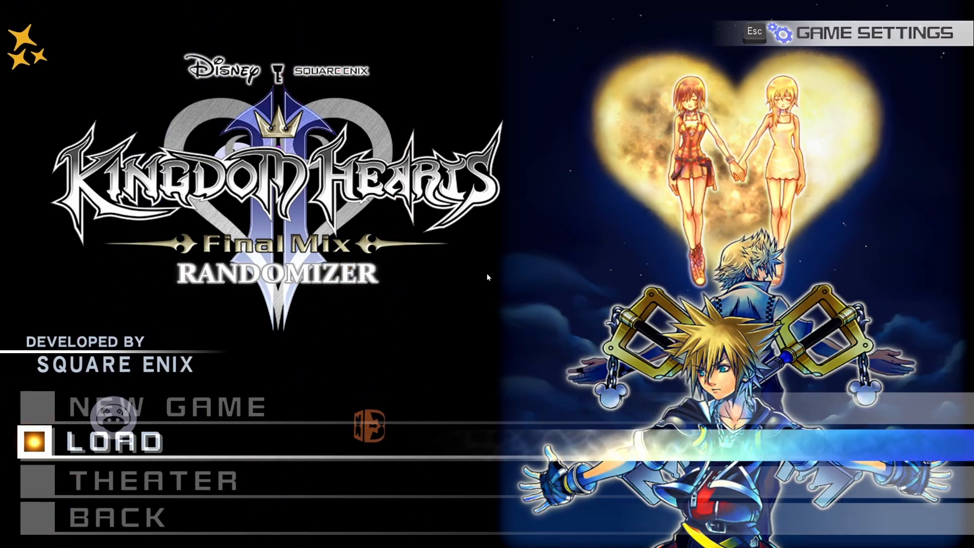
key(Return)
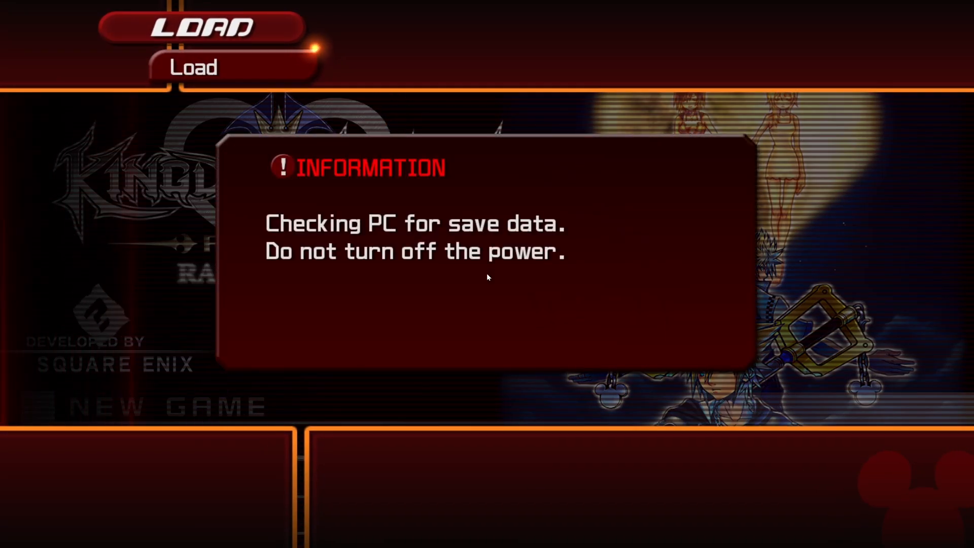
key(Return)
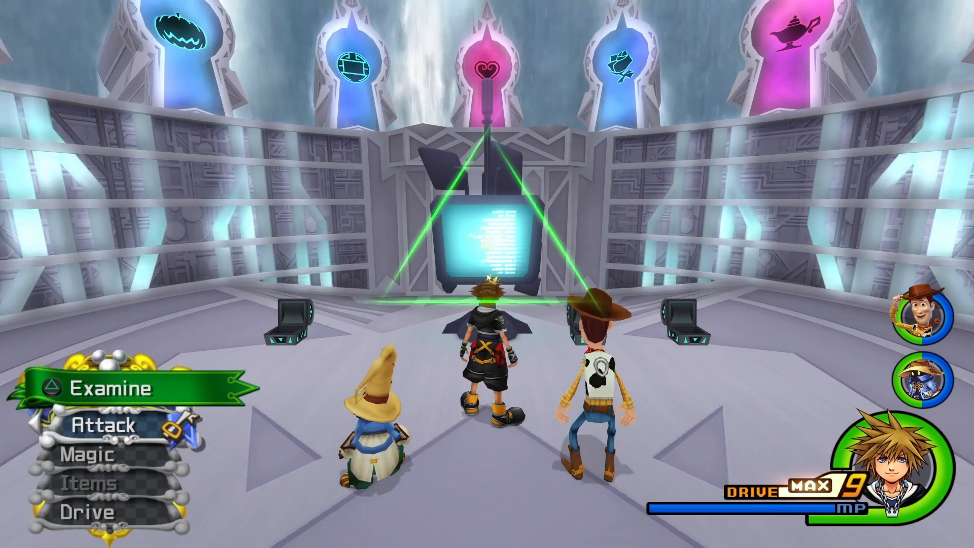
Equip the Starlight keyblade from Sora's weapon list and leave the game menu
key(Escape)
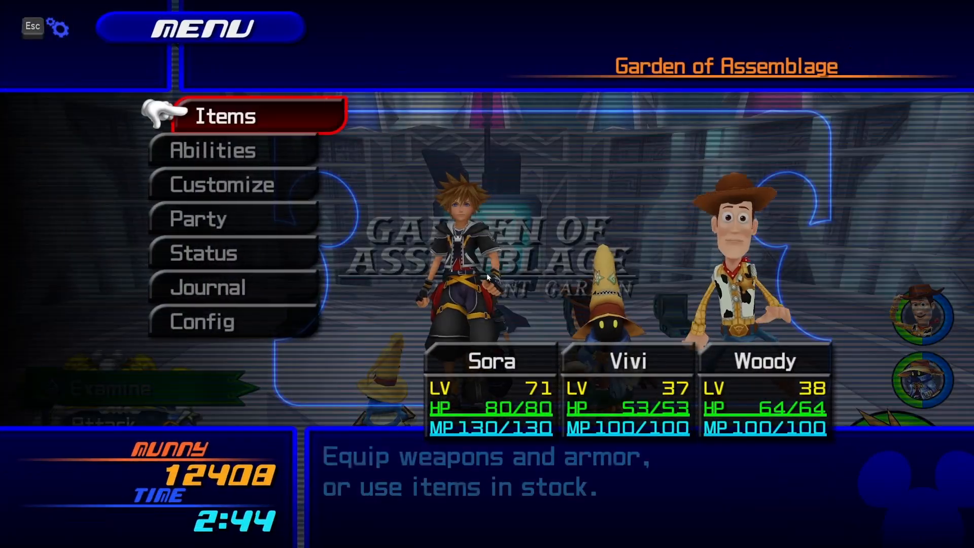
key(Return)
key(Return)
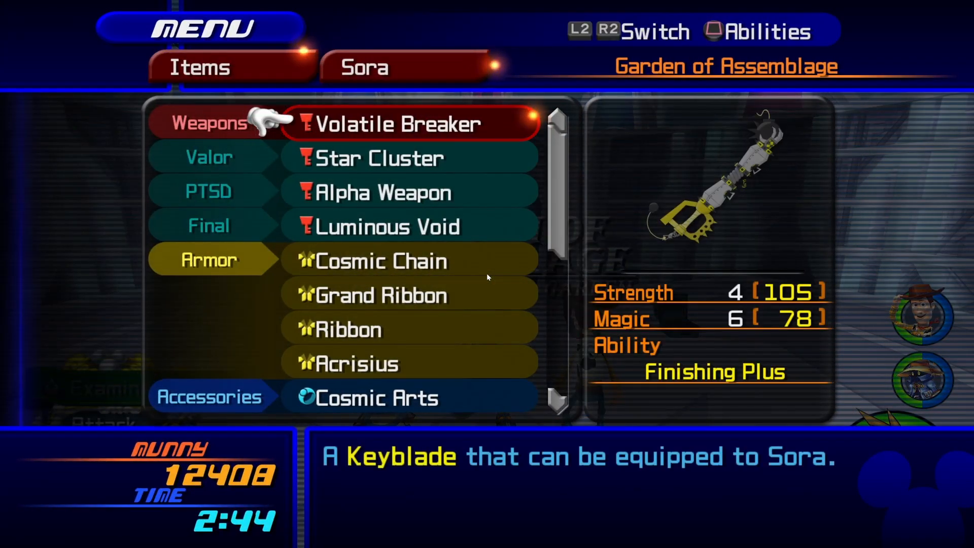
key(Return)
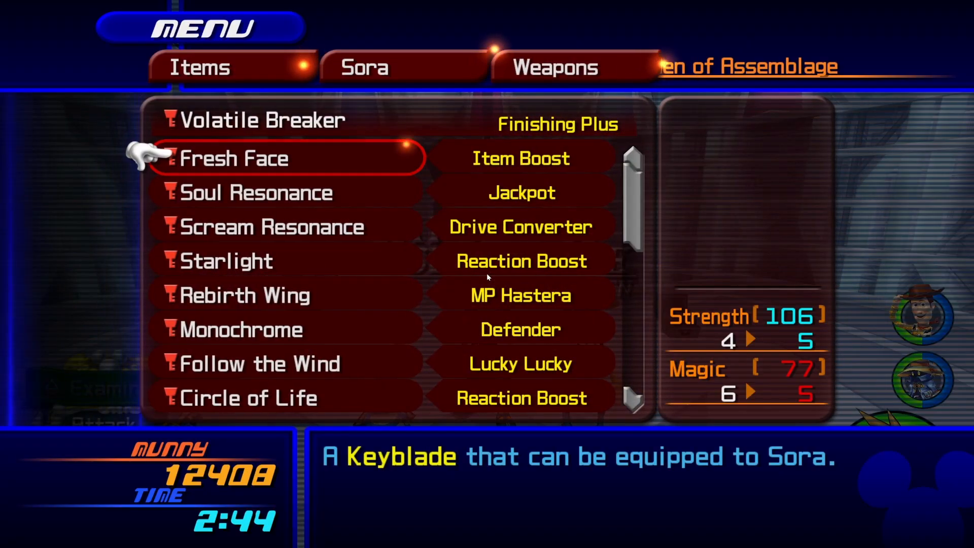
key(Down)
key(Down)
key(Down)
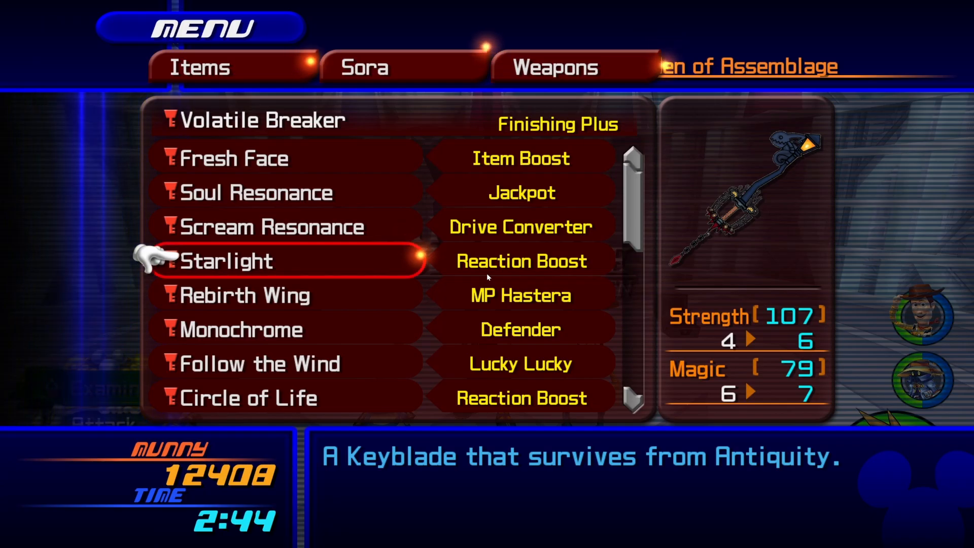
key(Escape)
key(Escape)
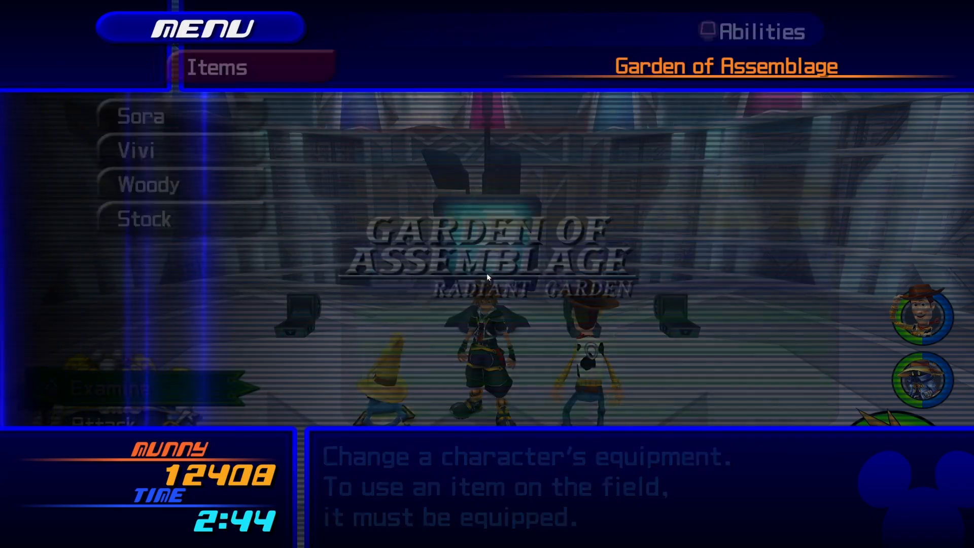
key(Escape)
click(488, 274)
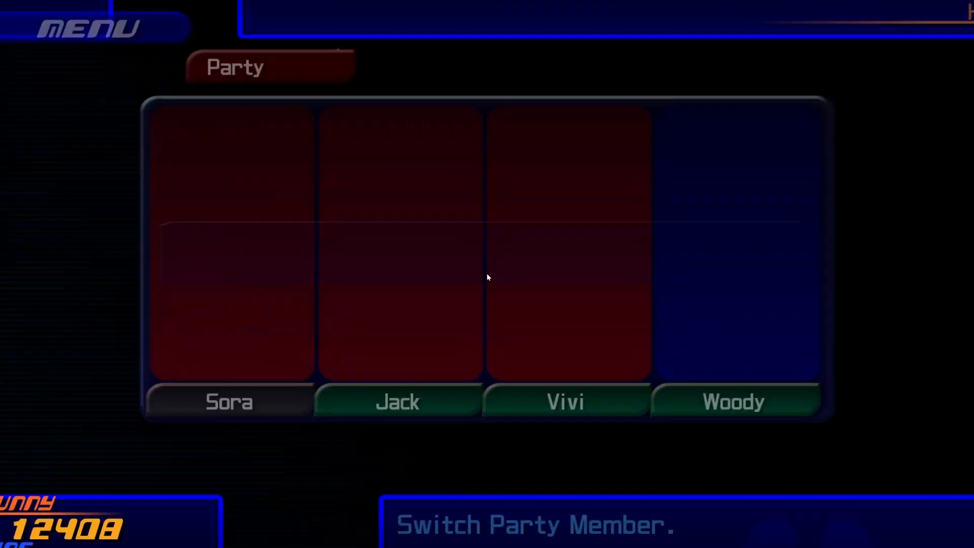
key(Return)
key(Return)
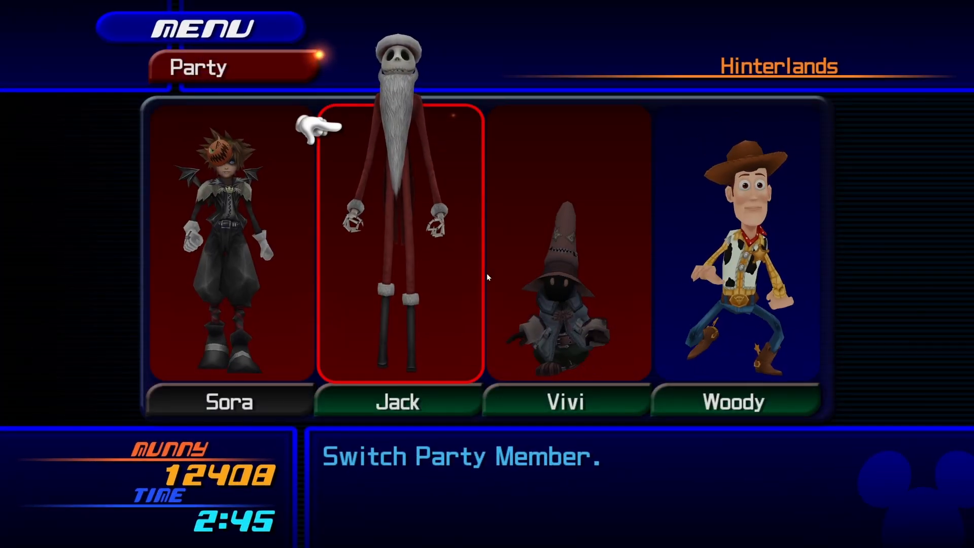
key(Escape)
key(Escape)
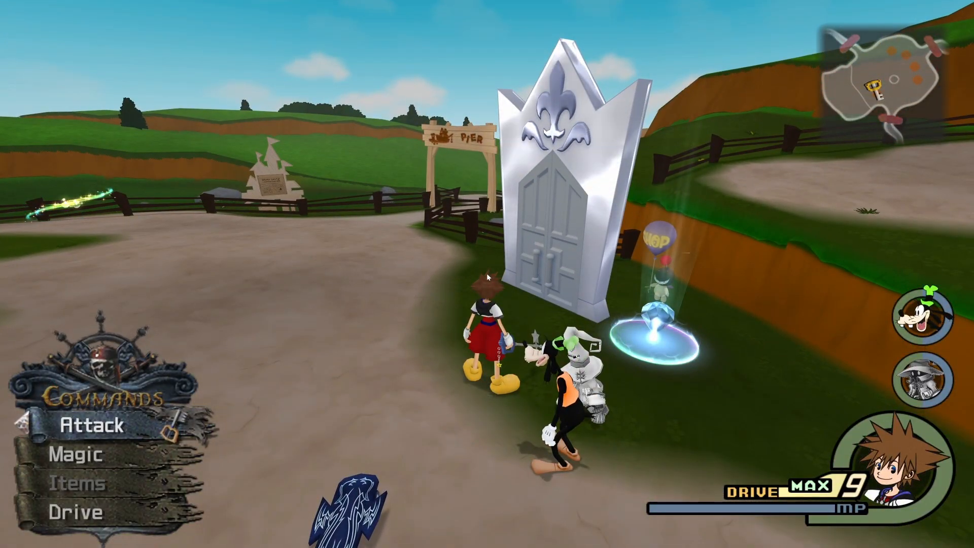
Open Sora's equipment list and examine the picture, stats and description of the Starlight keyblade
key(Escape)
key(Return)
key(Return)
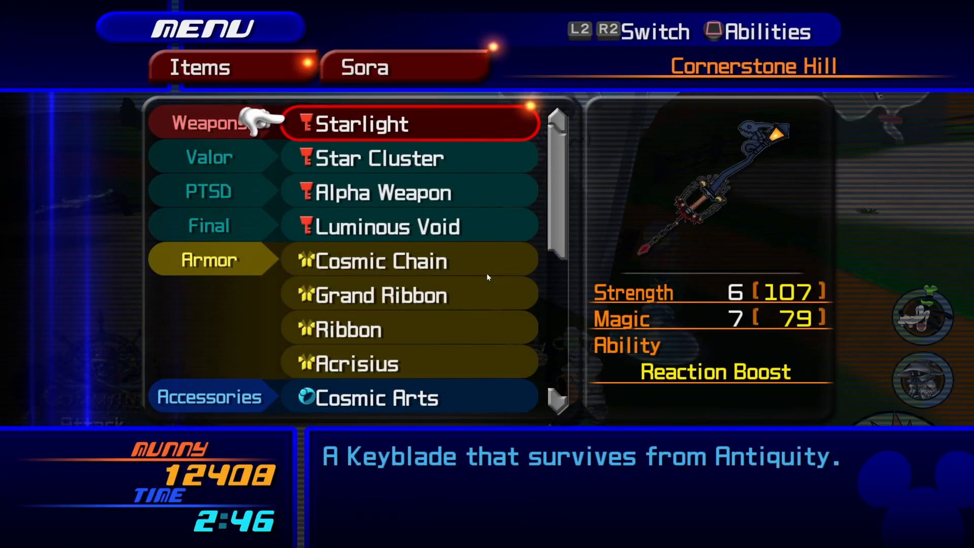
Exit the game and switch to the mod.yml file in Notepad++
key(alt+F4)
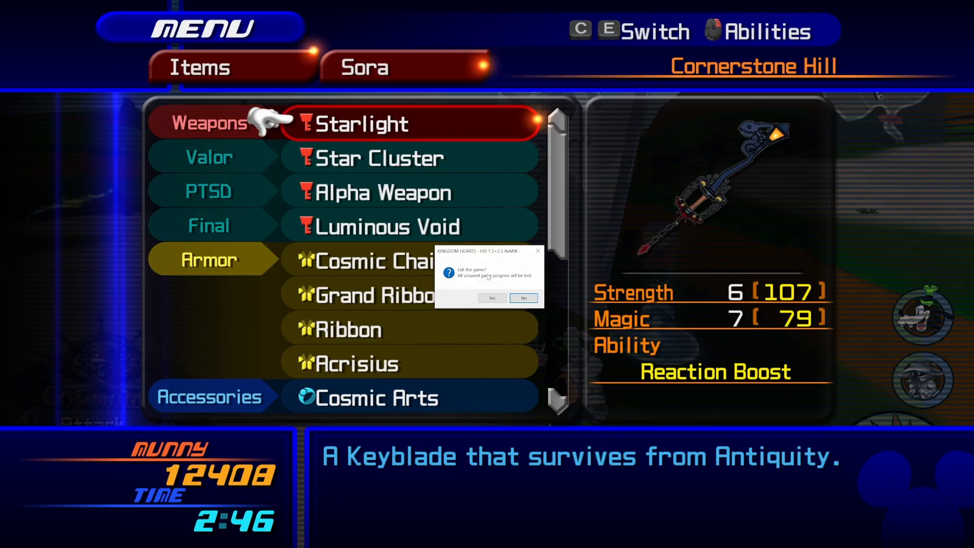
click(523, 298)
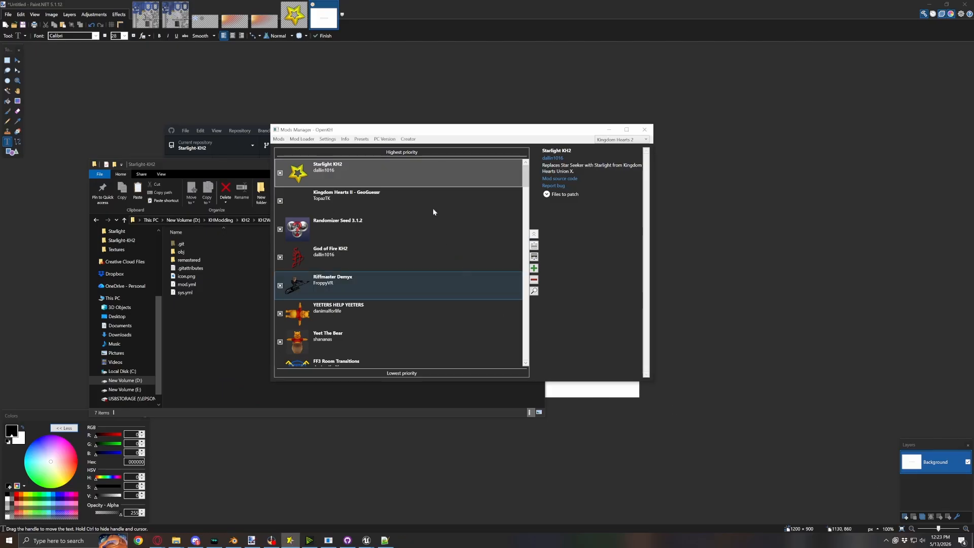
click(385, 541)
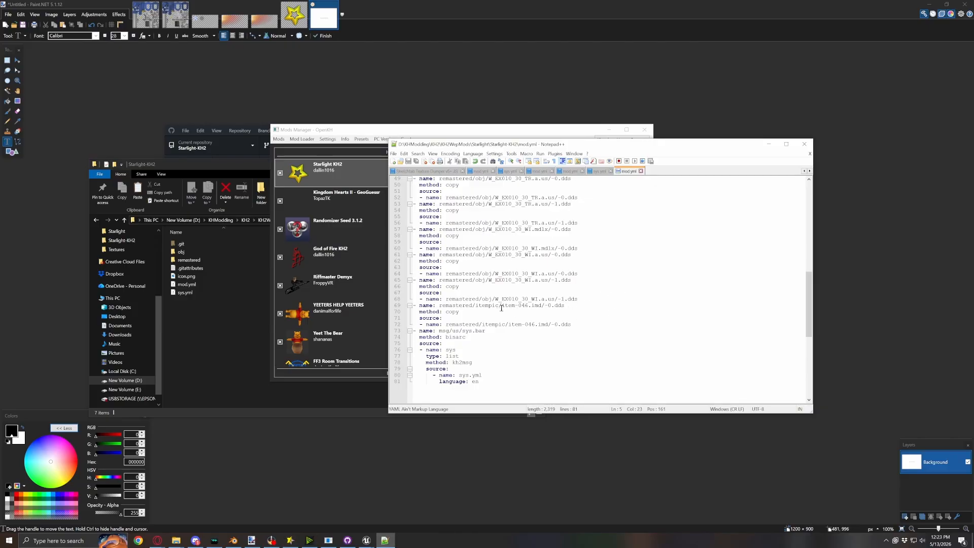
Check the itempic/item-046 entry in mod.yml and launch the OpenKH ImageViewer from the KH2 folder
drag(476, 306, 527, 307)
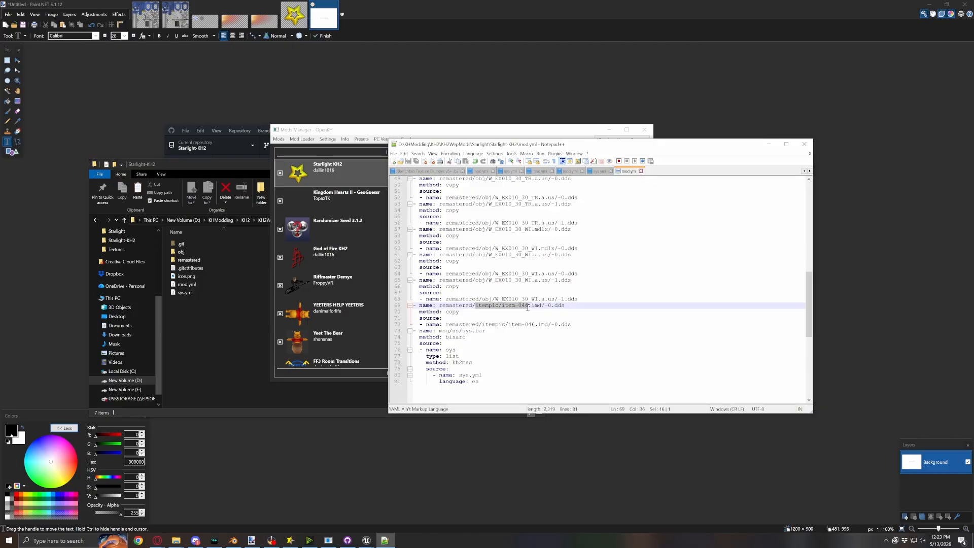
click(515, 332)
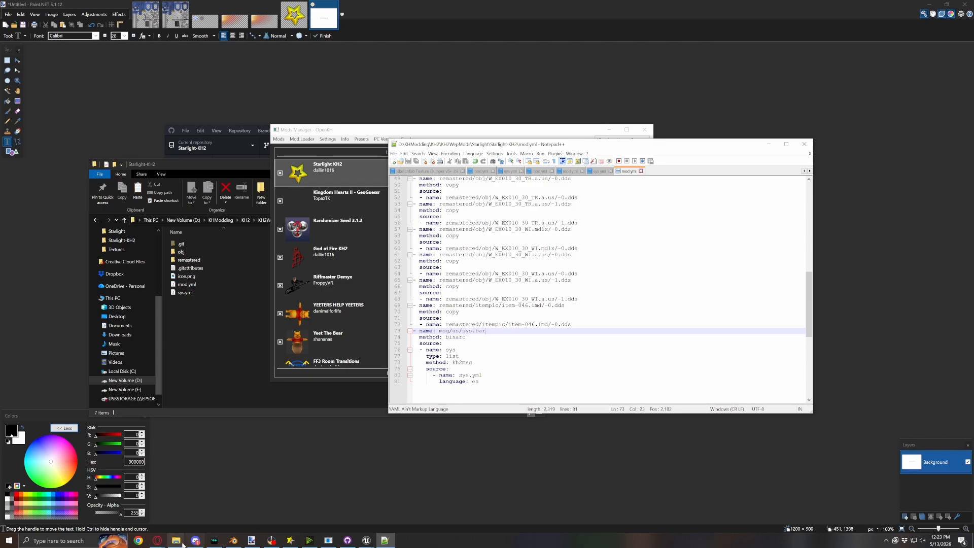
mouse_move(177, 540)
mouse_move(70, 510)
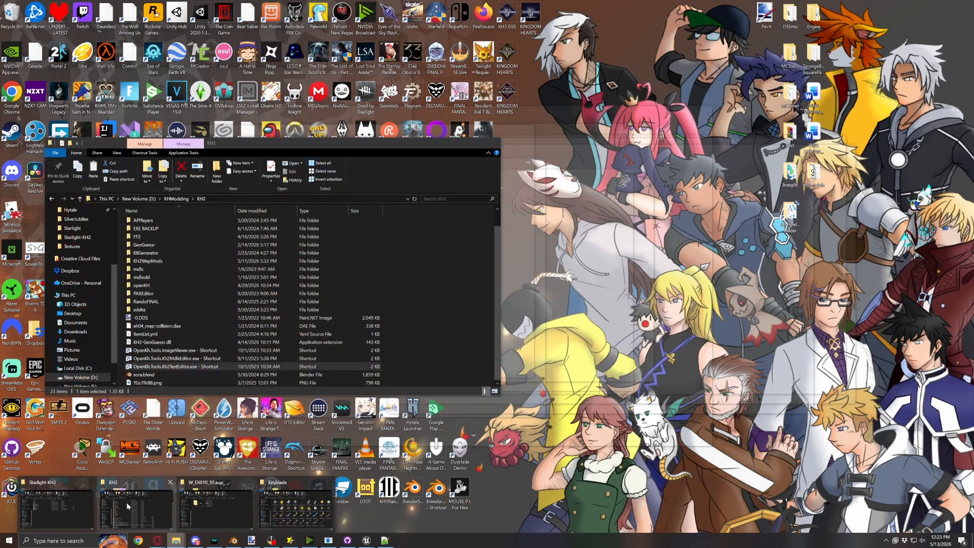
click(127, 502)
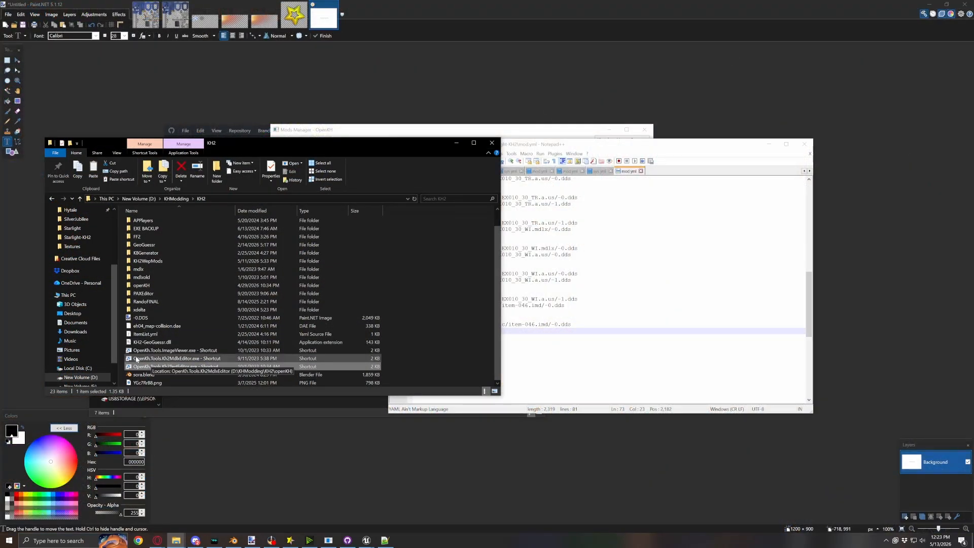
click(179, 351)
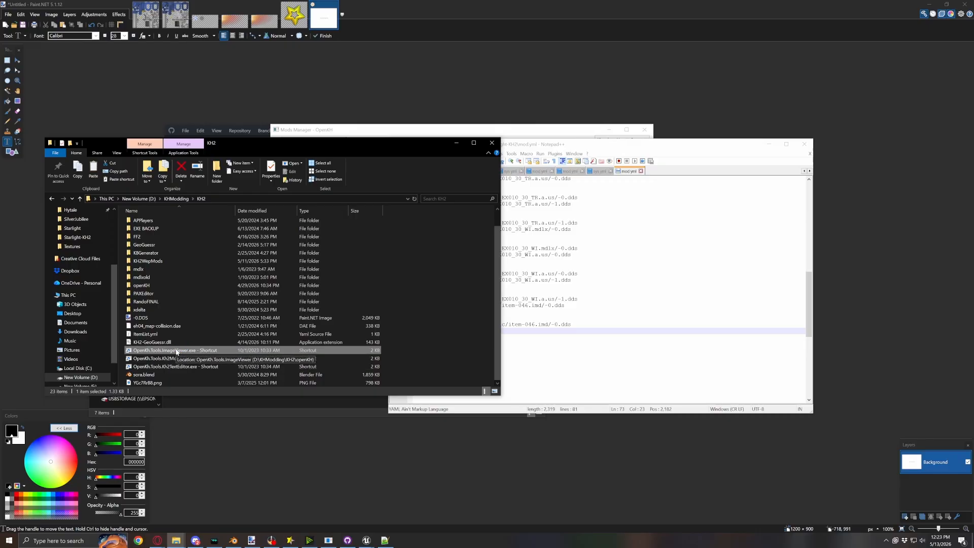
double_click(177, 351)
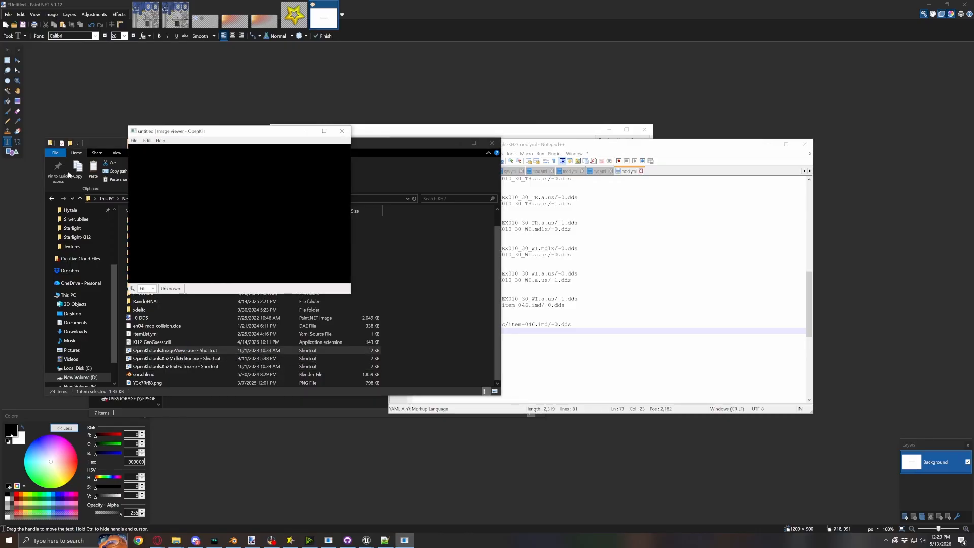
click(134, 140)
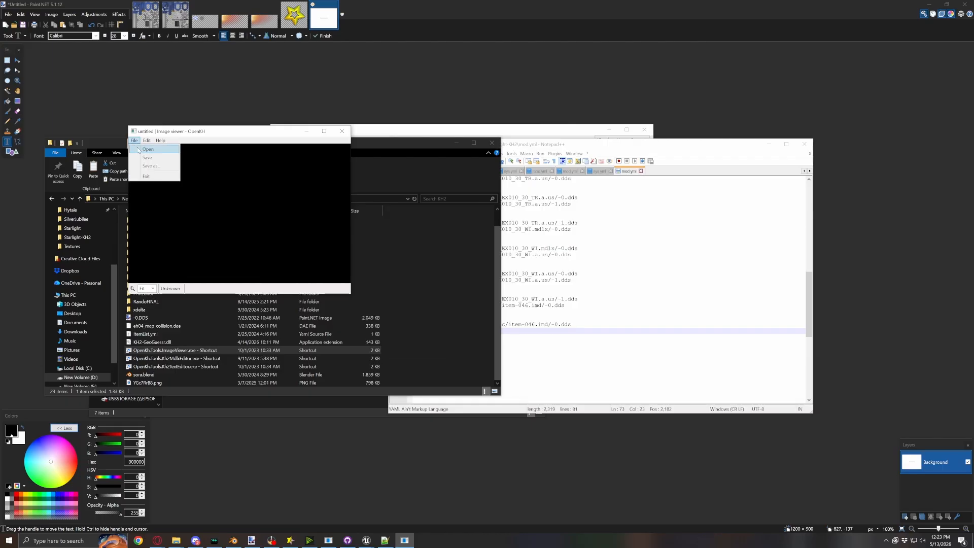
click(137, 148)
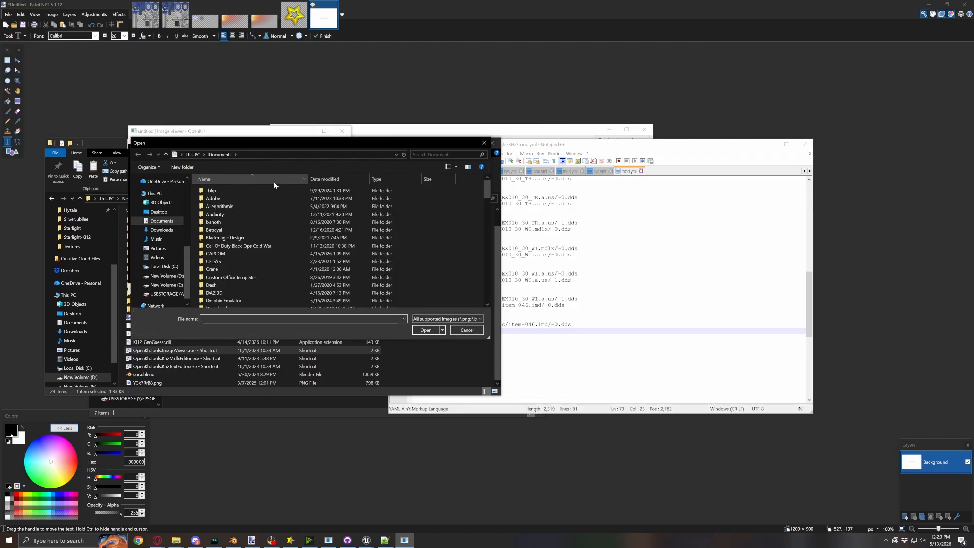
click(467, 330)
Switch to the extracted KH2 game data in File Explorer and open its remastered/itempic folder
mouse_move(176, 541)
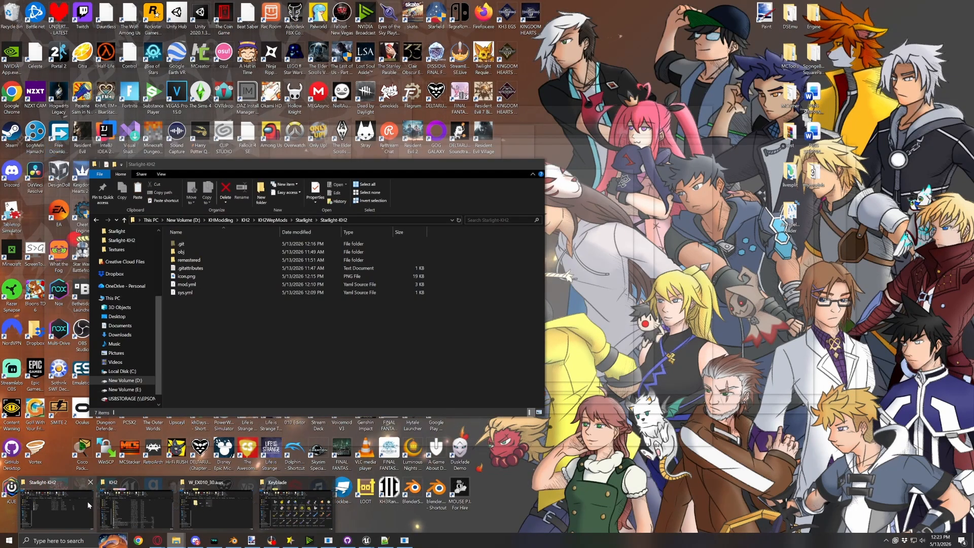
mouse_move(139, 509)
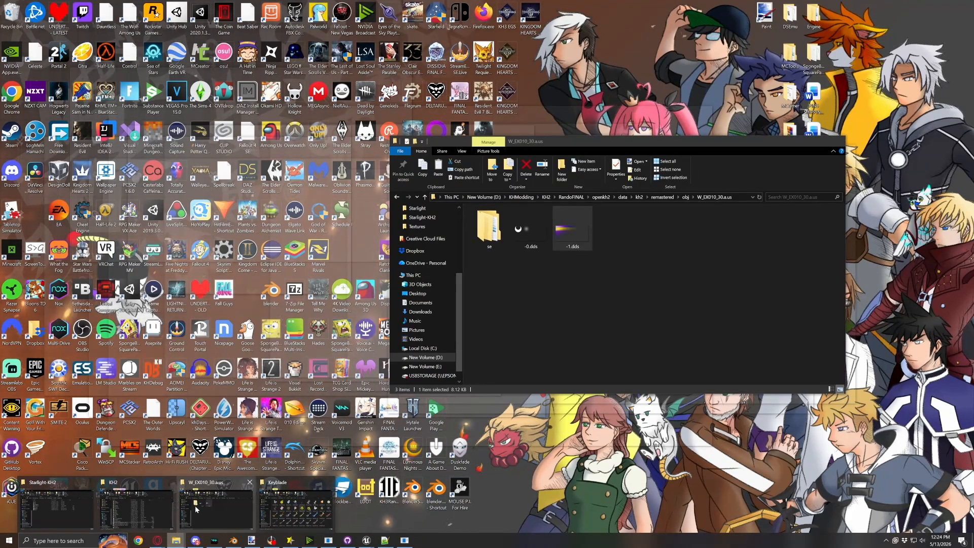
click(216, 504)
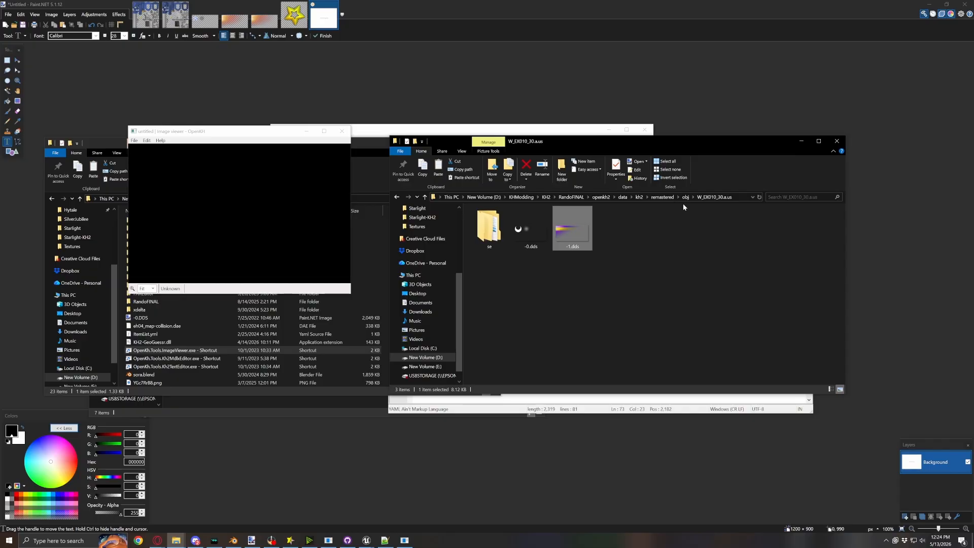
click(662, 197)
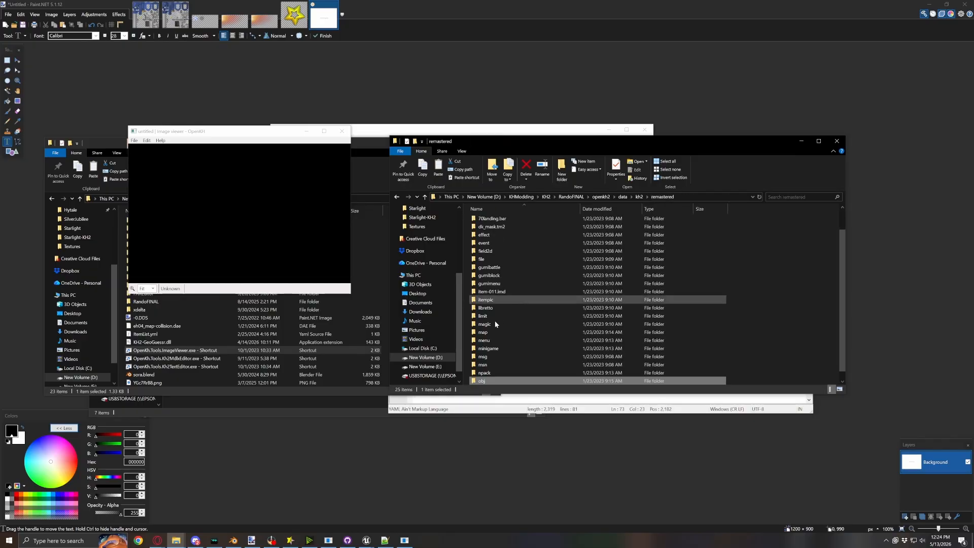
double_click(494, 299)
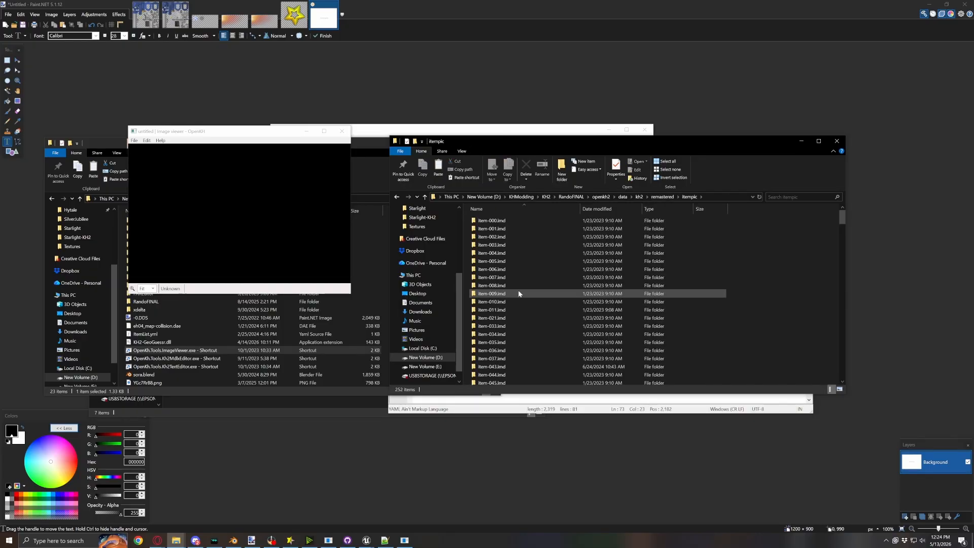
Look into the item-043.imd and item-046.imd folders to compare their keyblade pictures
scroll(528, 310, down, 4)
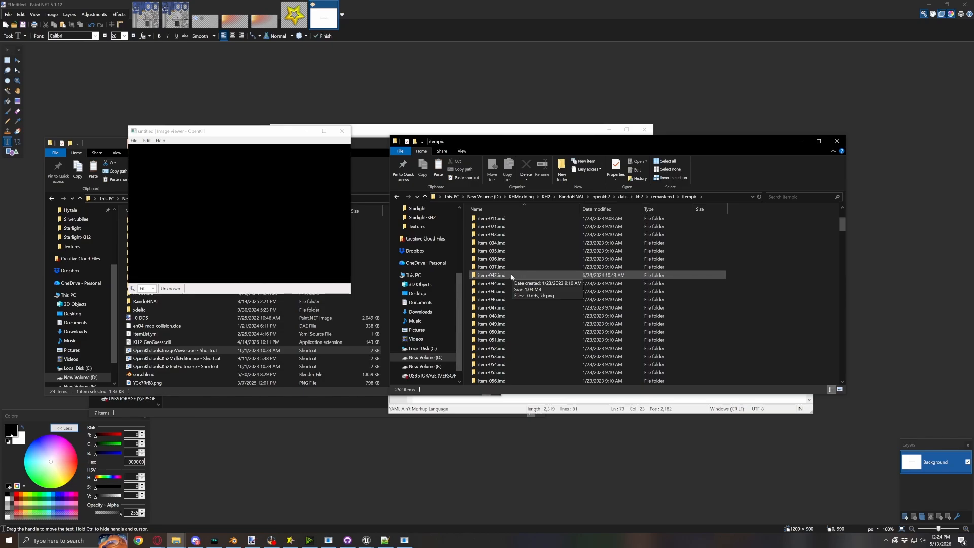
double_click(507, 276)
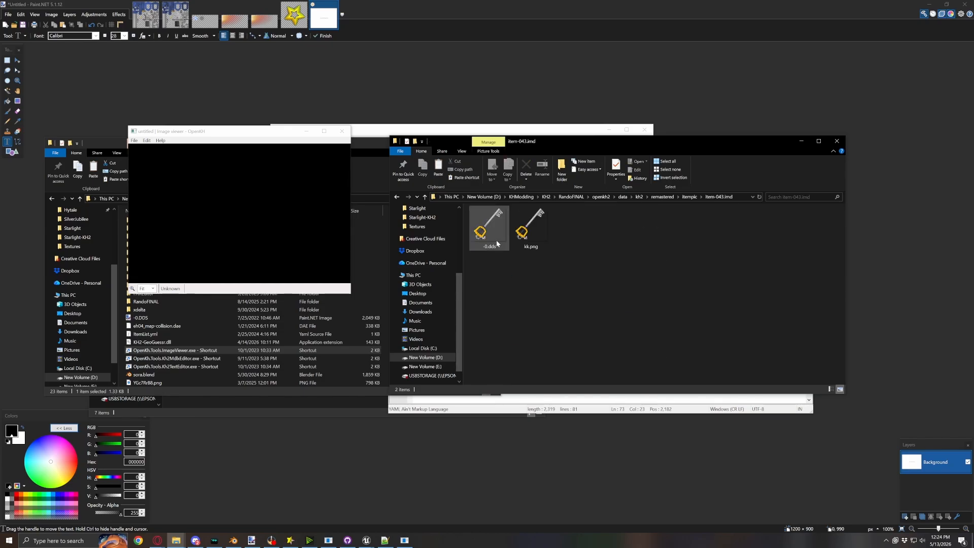
click(424, 197)
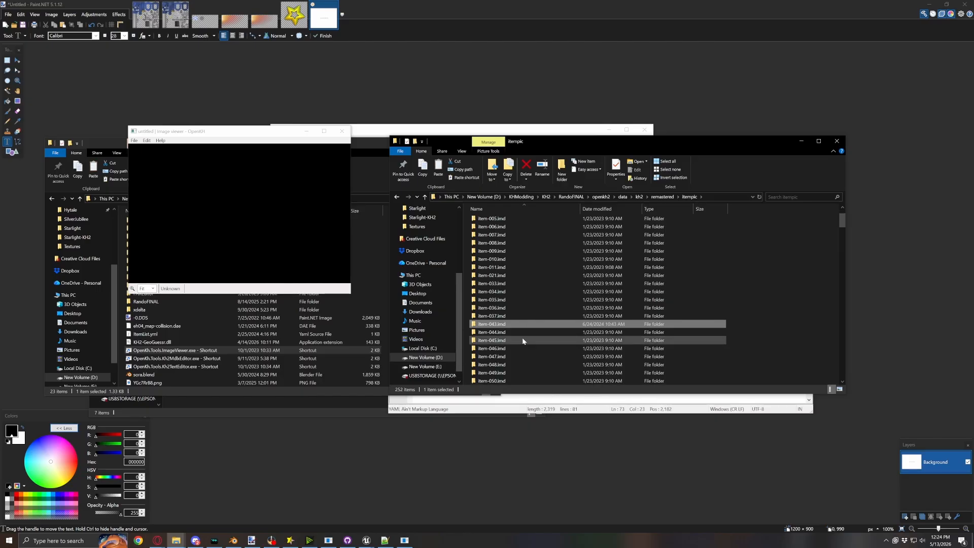
double_click(495, 275)
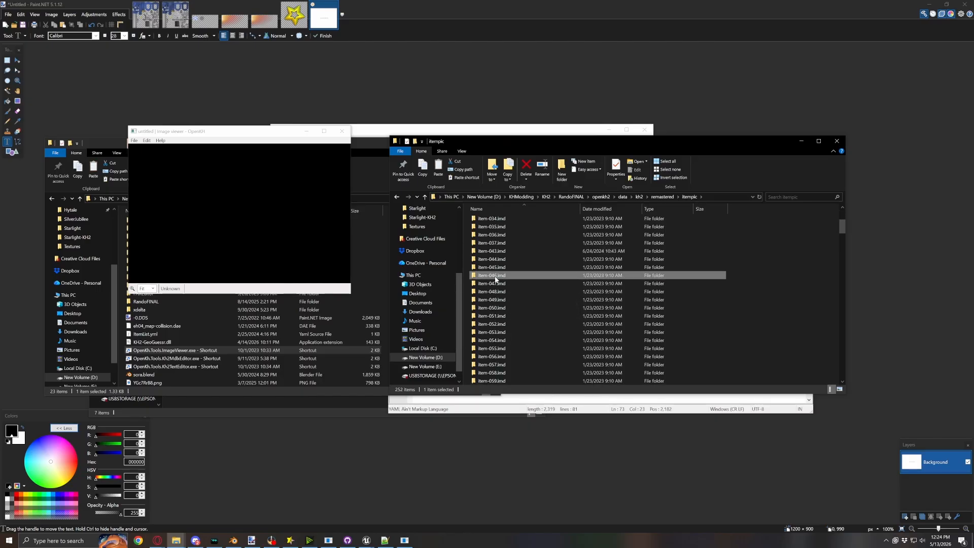
click(425, 197)
scroll(516, 290, down, 2)
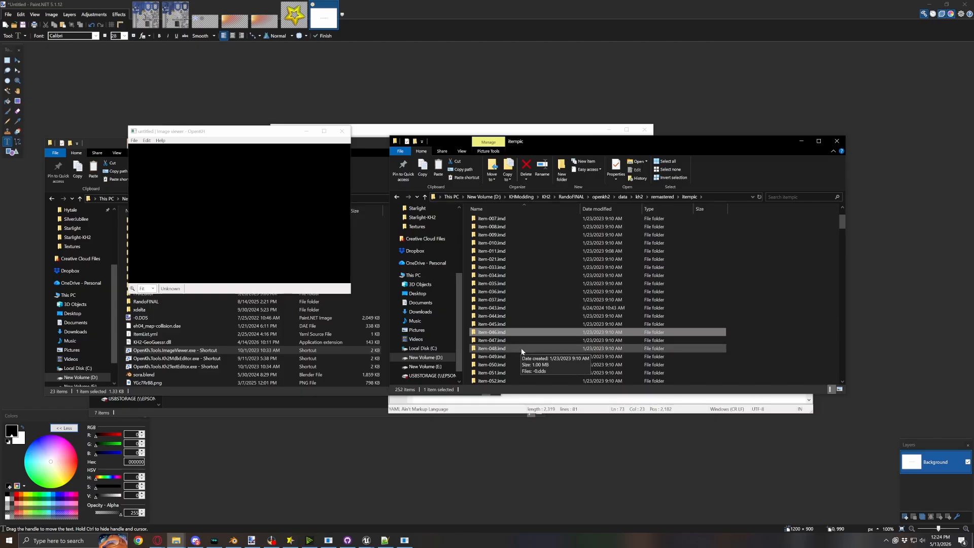
scroll(525, 352, down, 1)
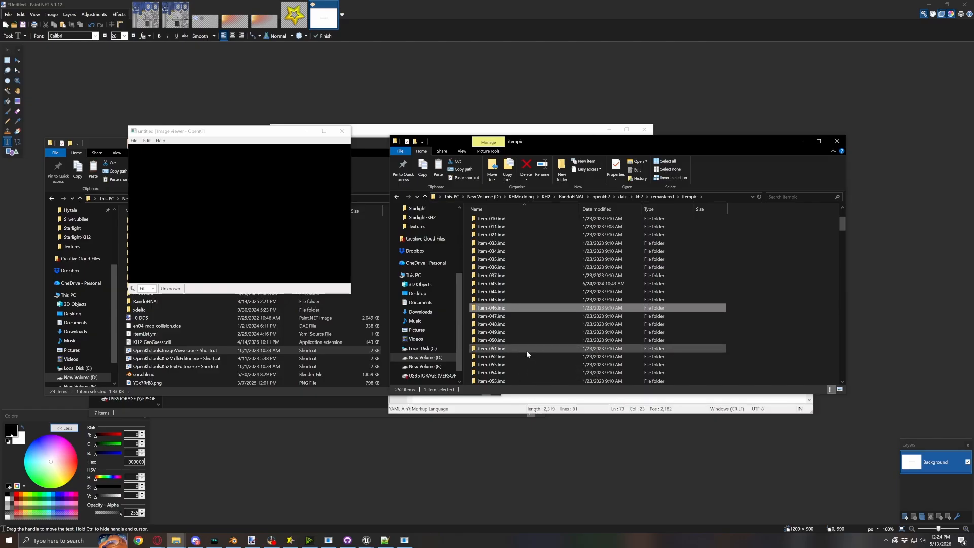
double_click(502, 309)
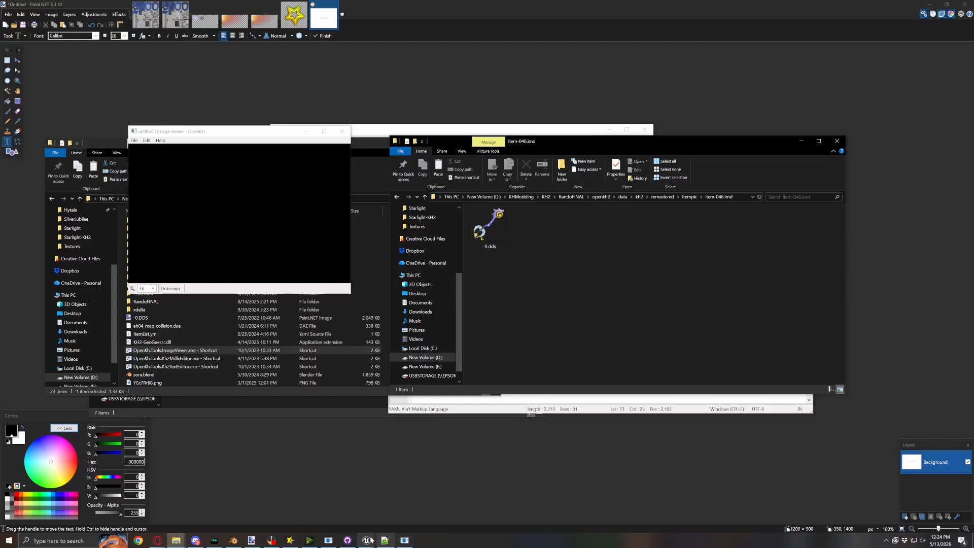
Open keyblade14.png from the exported KH3 Keyblade icon folder in Paint.NET
click(176, 540)
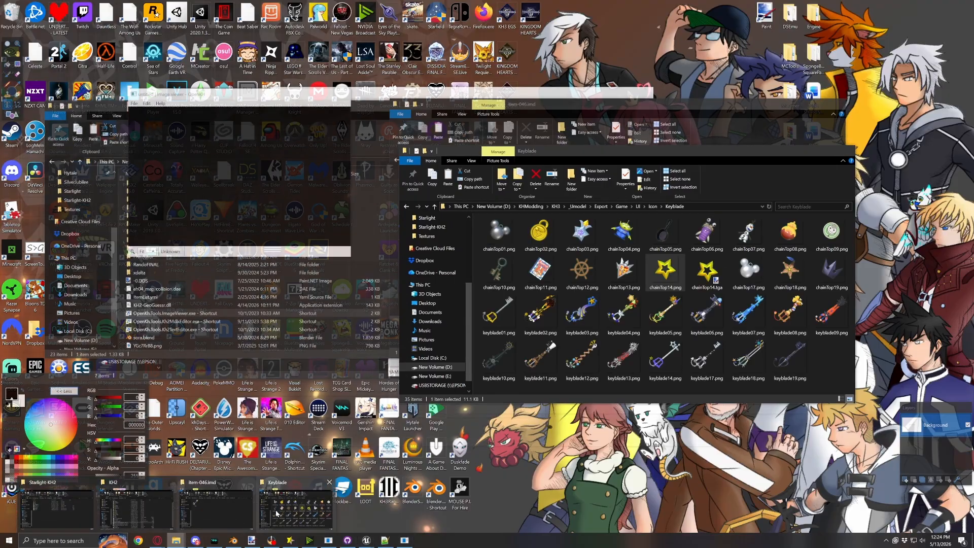
click(276, 510)
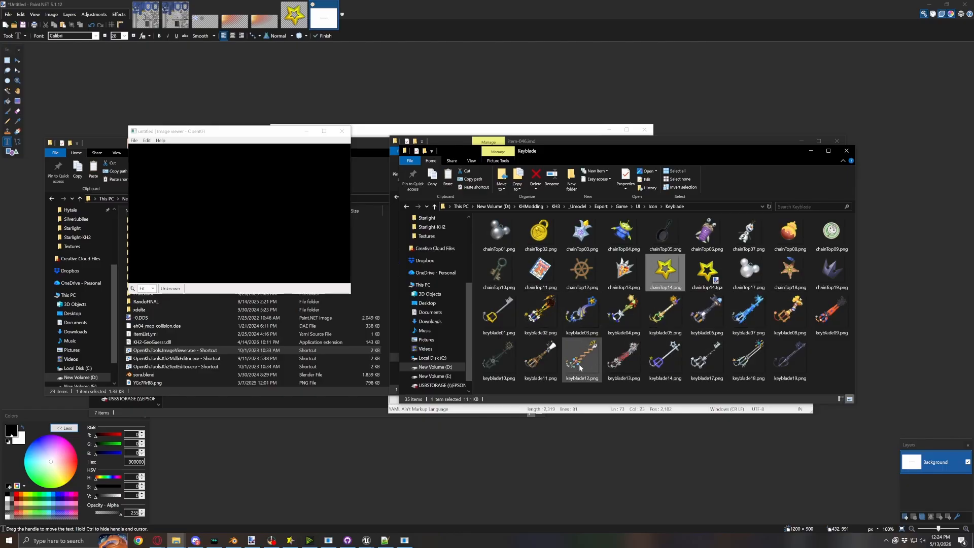
click(651, 352)
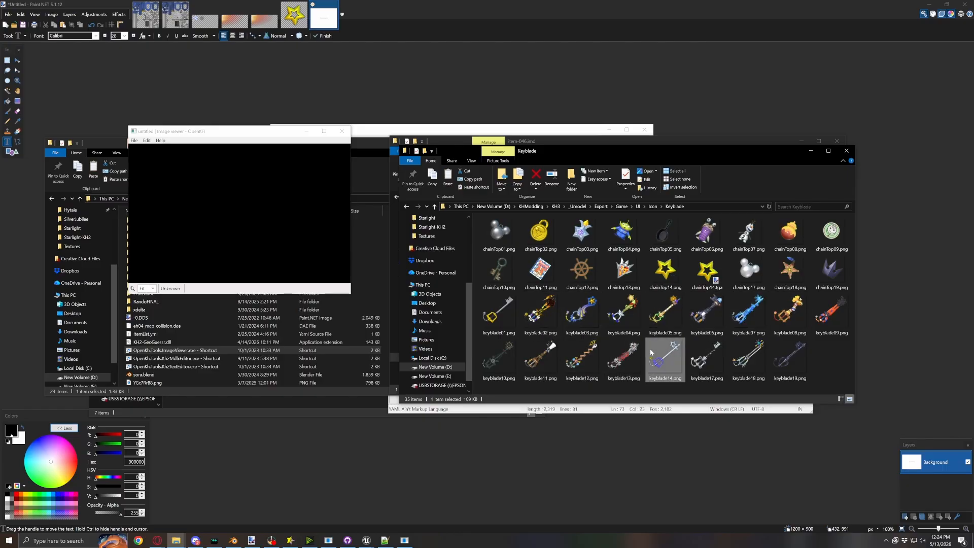
right_click(652, 353)
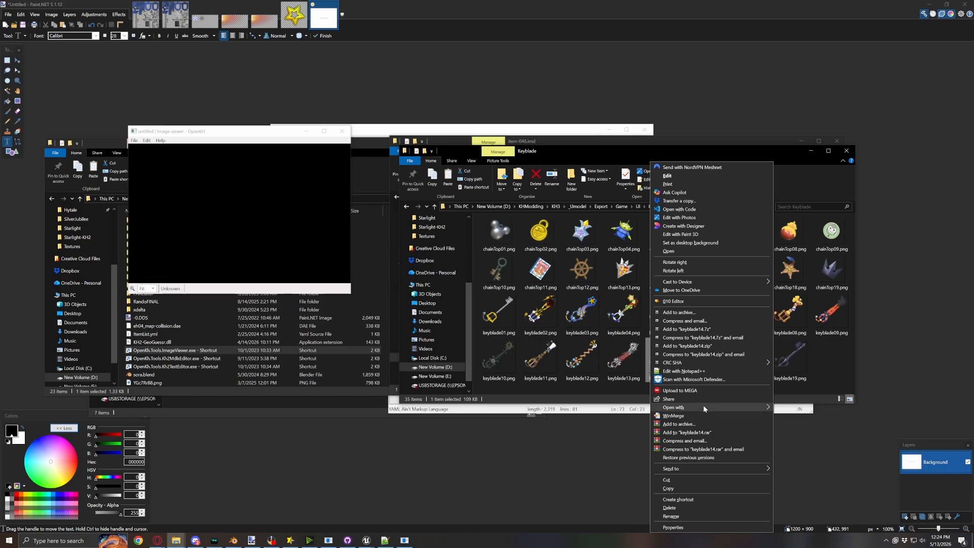
mouse_move(713, 406)
click(814, 442)
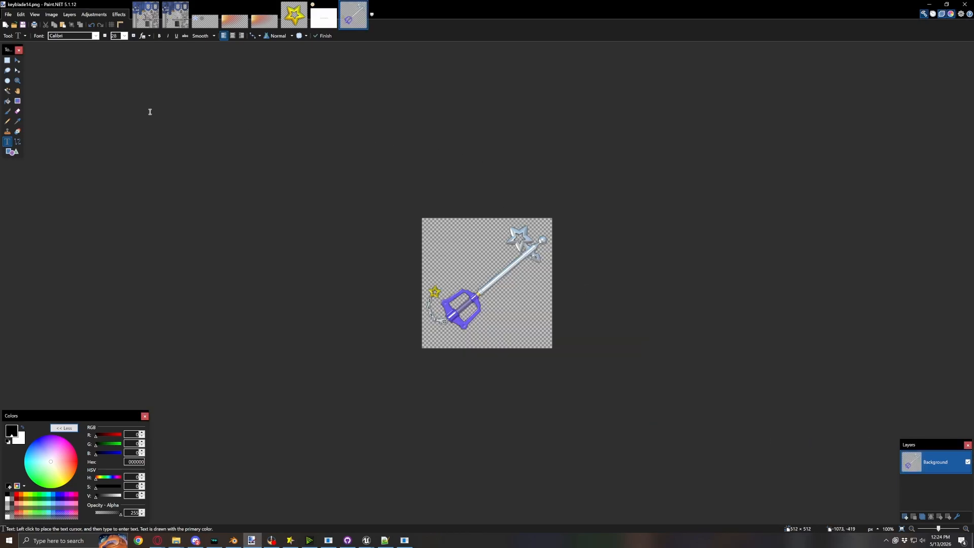
click(3, 5)
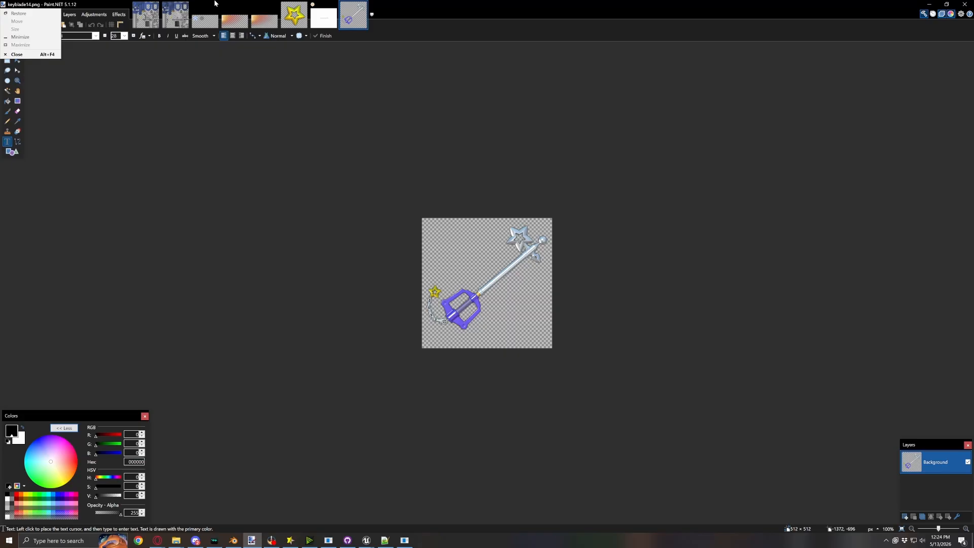
click(228, 11)
click(351, 12)
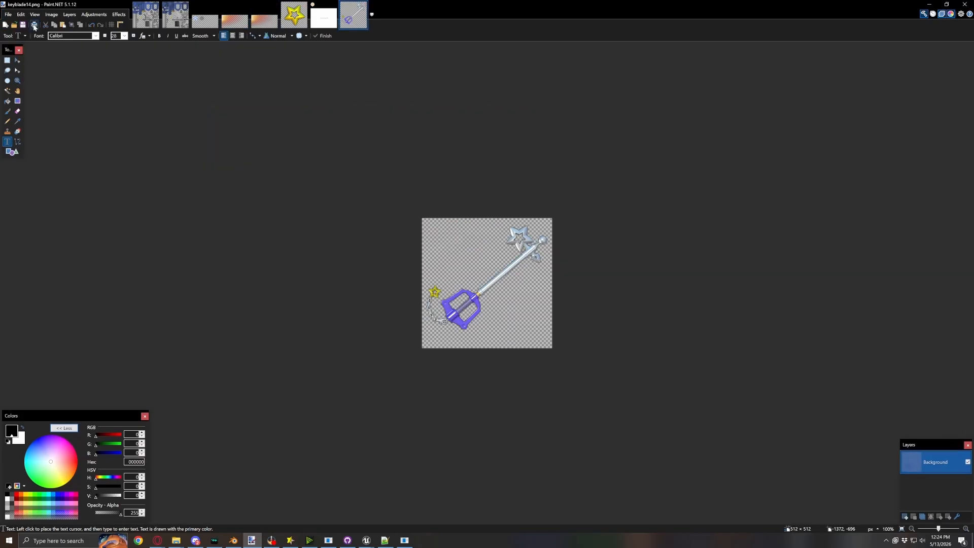
Start saving a copy of the keyblade14 picture in DirectDraw Surface (DDS) format
click(8, 16)
click(33, 71)
click(86, 172)
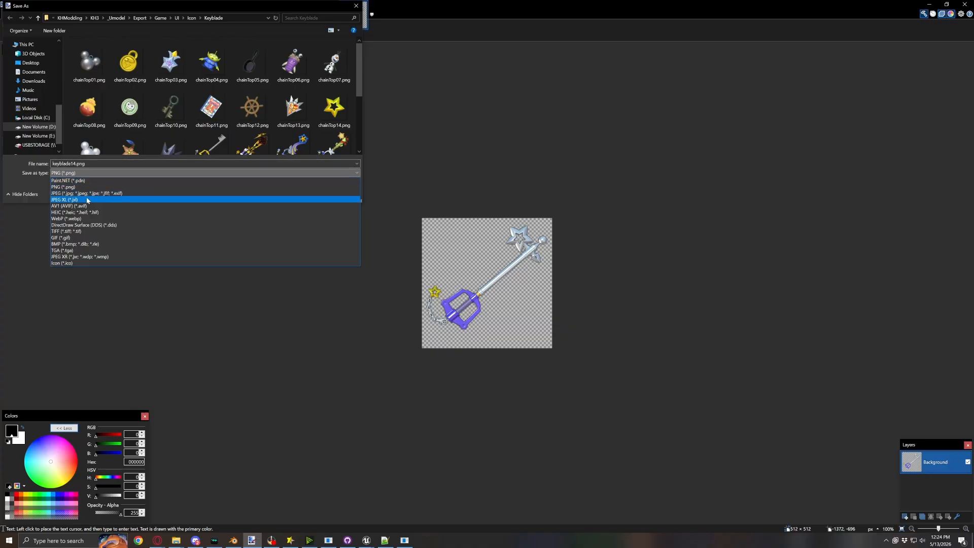
click(118, 225)
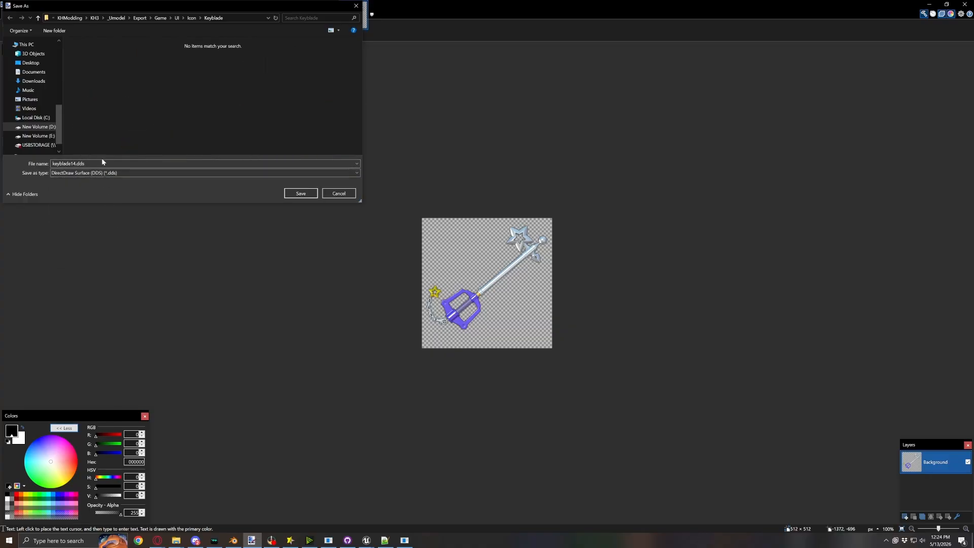
Create an itempic folder inside the Starlight-KH2 mod's remastered folder and open it as the save location
scroll(33, 101, up, 4)
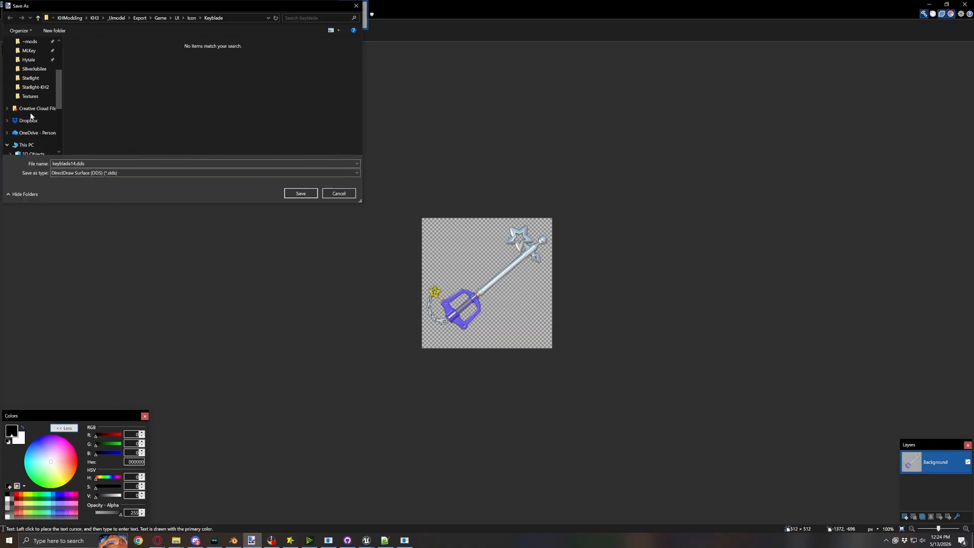
click(35, 87)
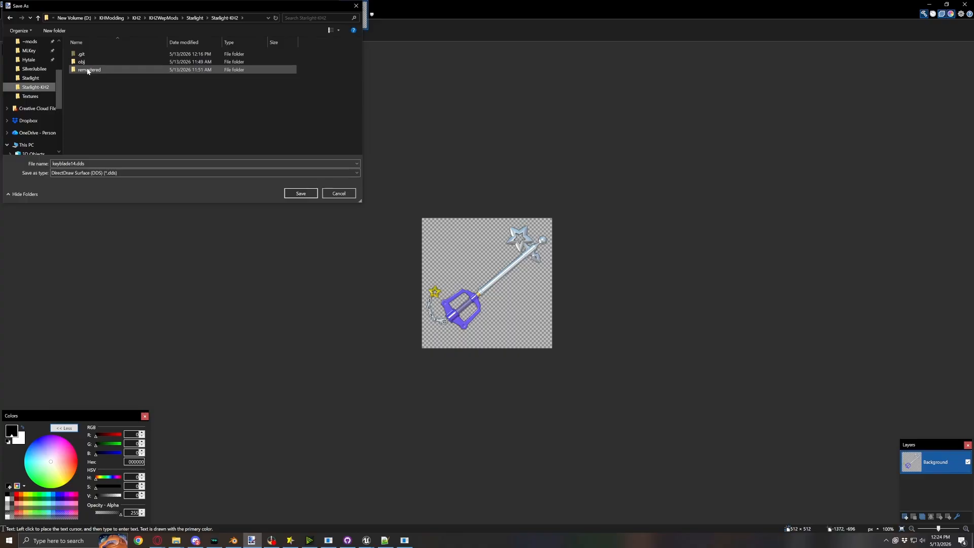
double_click(90, 70)
right_click(79, 87)
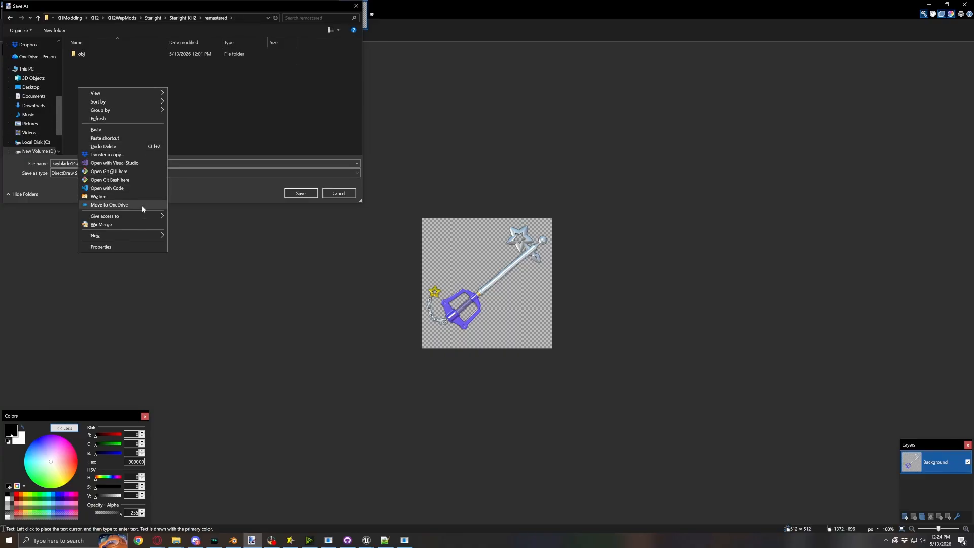
mouse_move(134, 236)
click(199, 236)
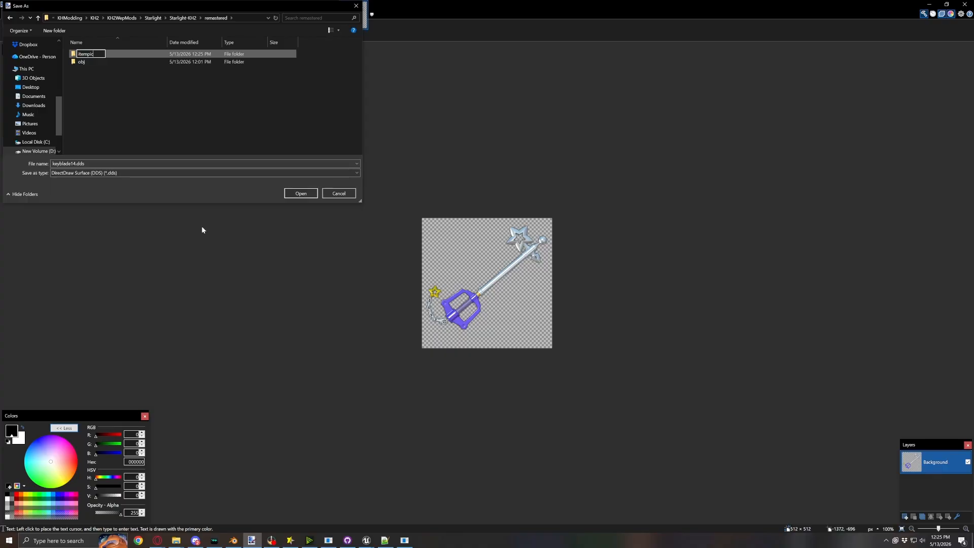
key(Return)
double_click(106, 53)
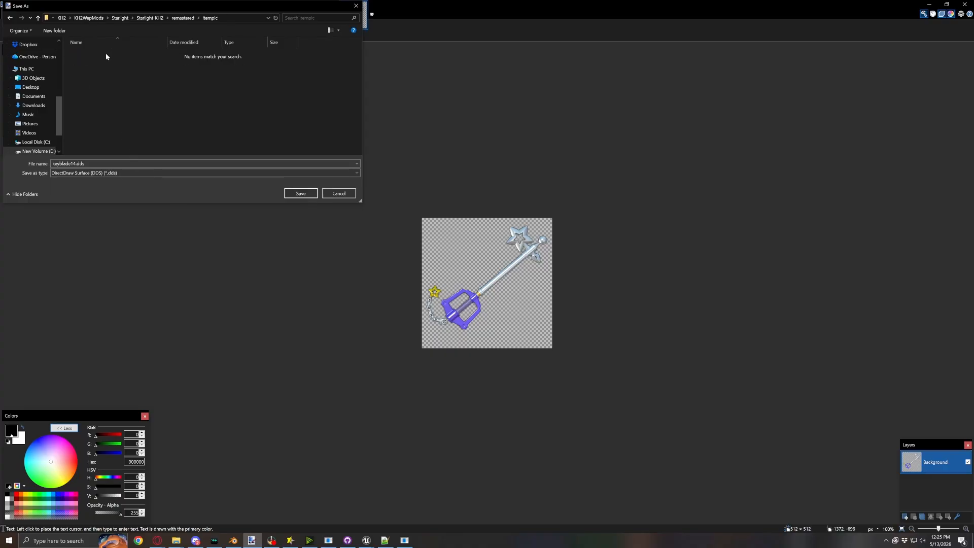
mouse_move(176, 540)
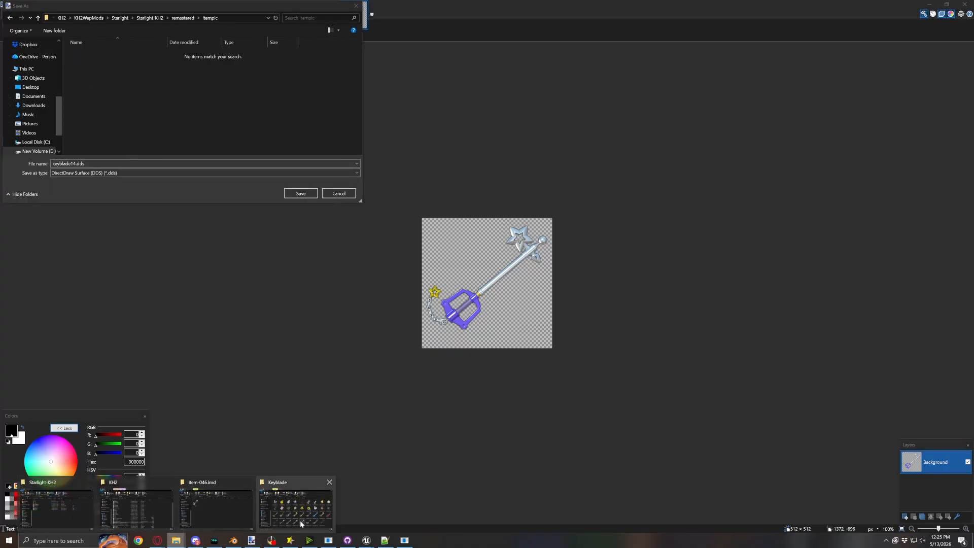
Create a folder named item-046.imd inside the mod's itempic folder, matching the name of the original item picture folder
click(229, 508)
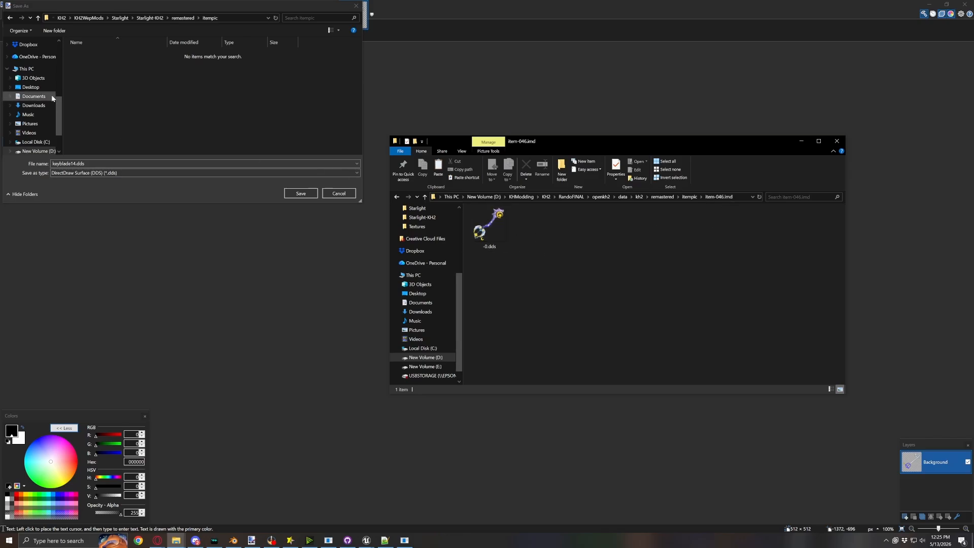
right_click(98, 75)
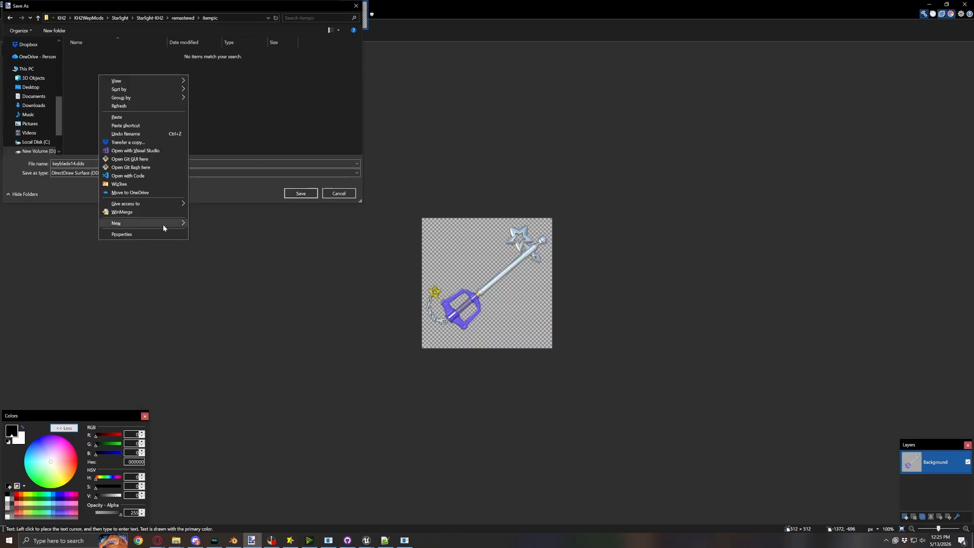
mouse_move(163, 224)
click(249, 225)
text(item-046.imd)
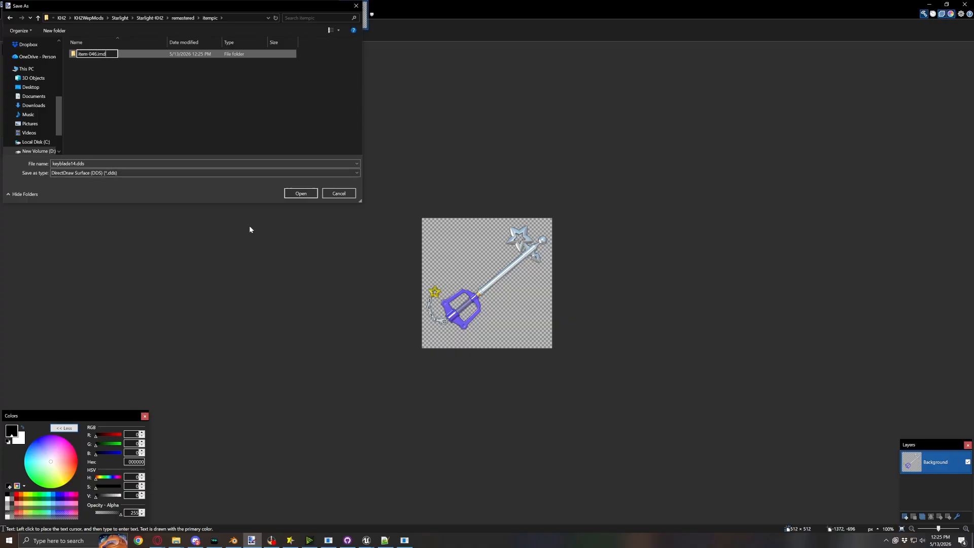
key(Return)
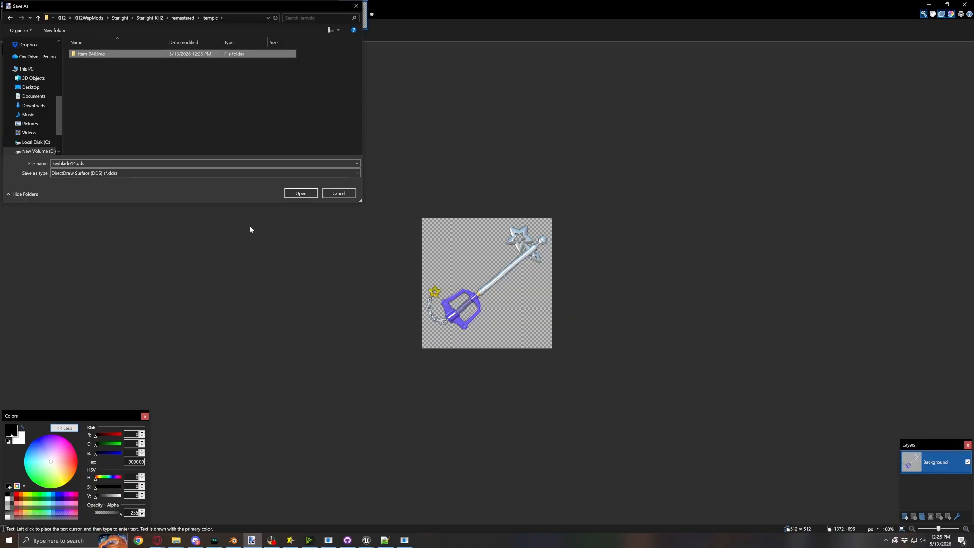
Save the keyblade picture as -0.dds in the item-046.imd folder with the linear B8G8R8A8 format
double_click(84, 55)
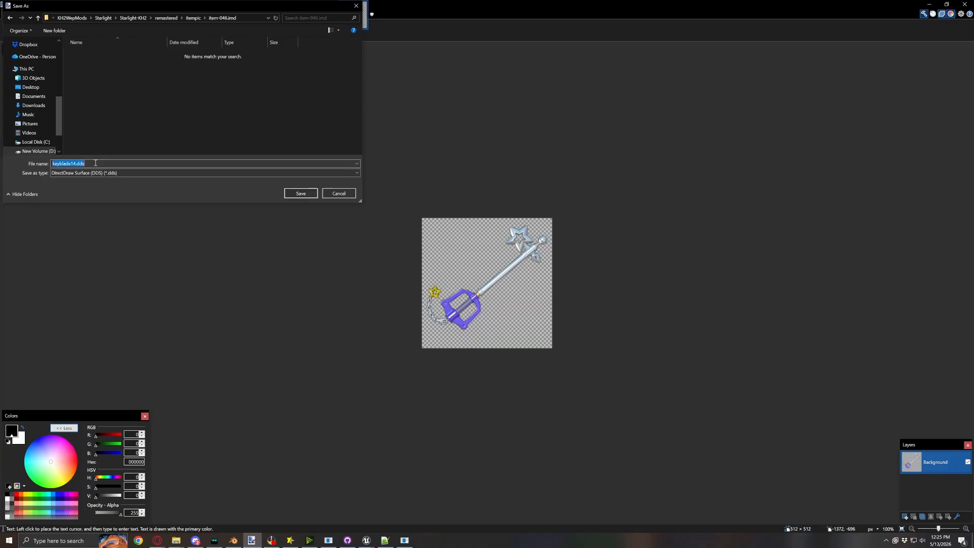
key(Escape)
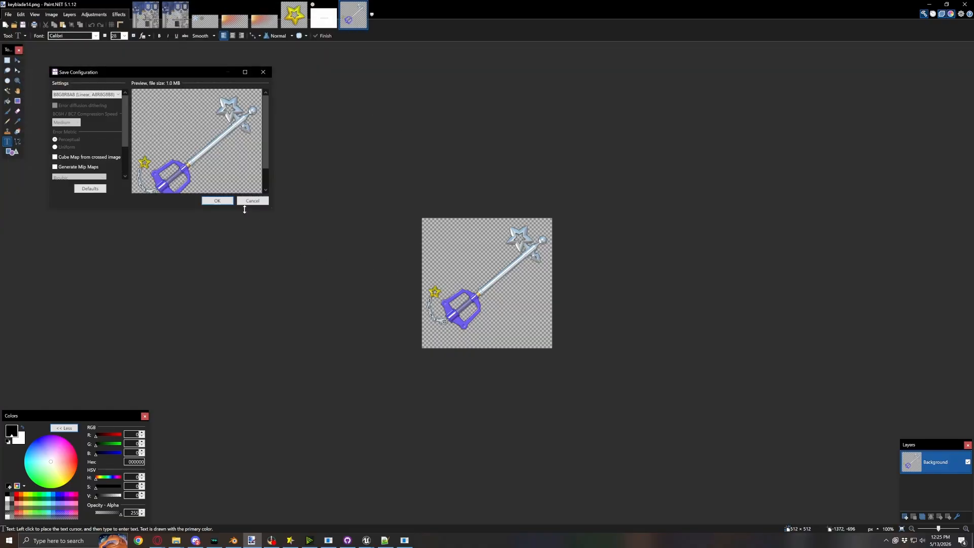
click(217, 203)
Switch to GitHub Desktop, commit the added -0.dds file to main and push it to origin
click(348, 540)
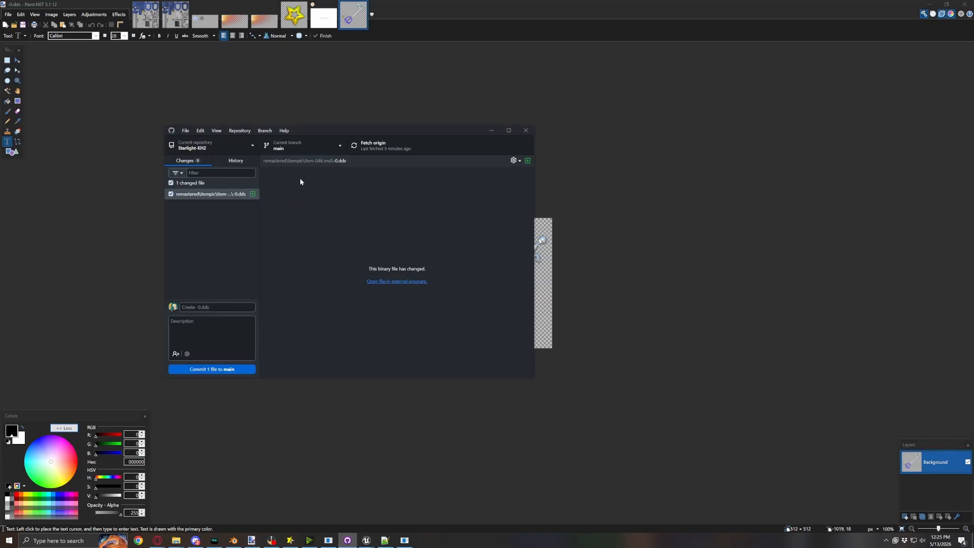
click(193, 197)
click(214, 371)
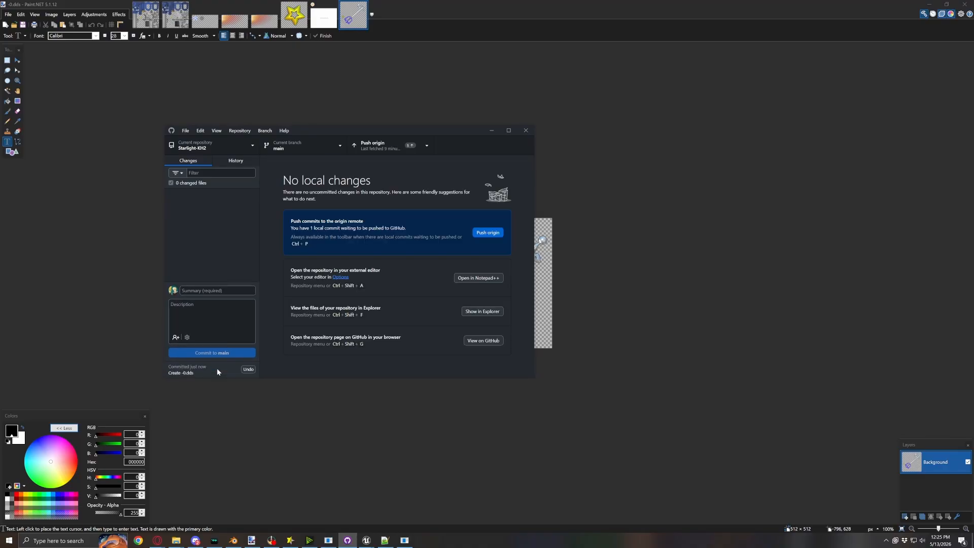
click(485, 234)
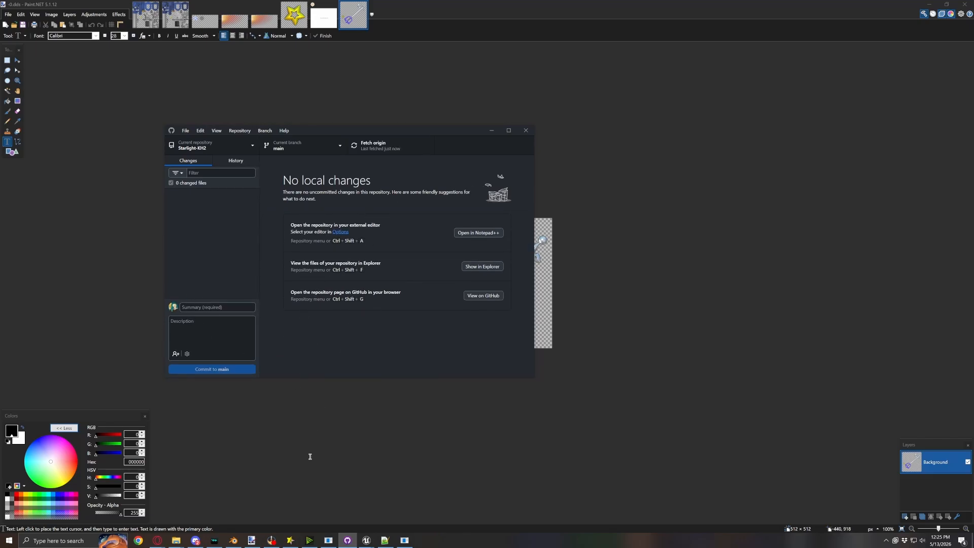
Switch to OpenKH Mods Manager, check the mods for updates and download the update for Starlight KH2
click(290, 539)
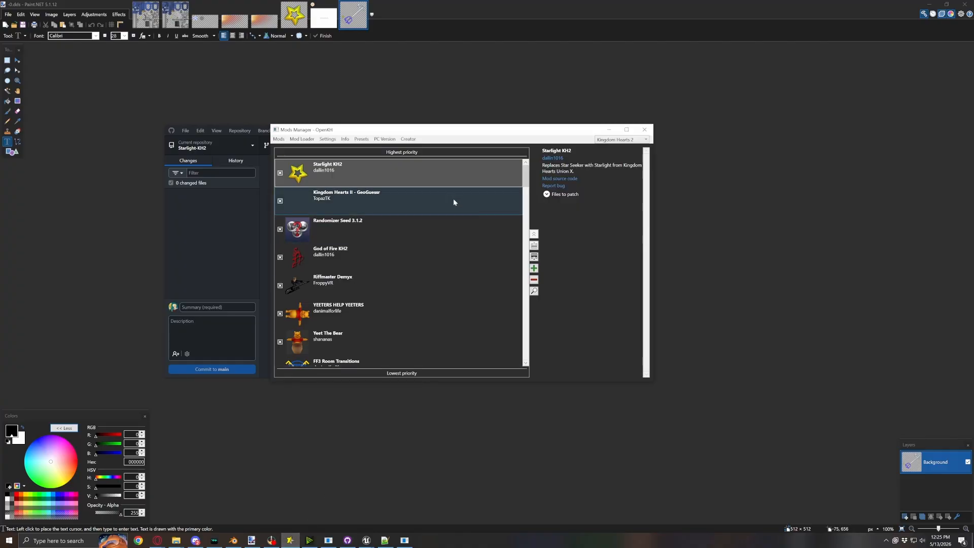
click(329, 140)
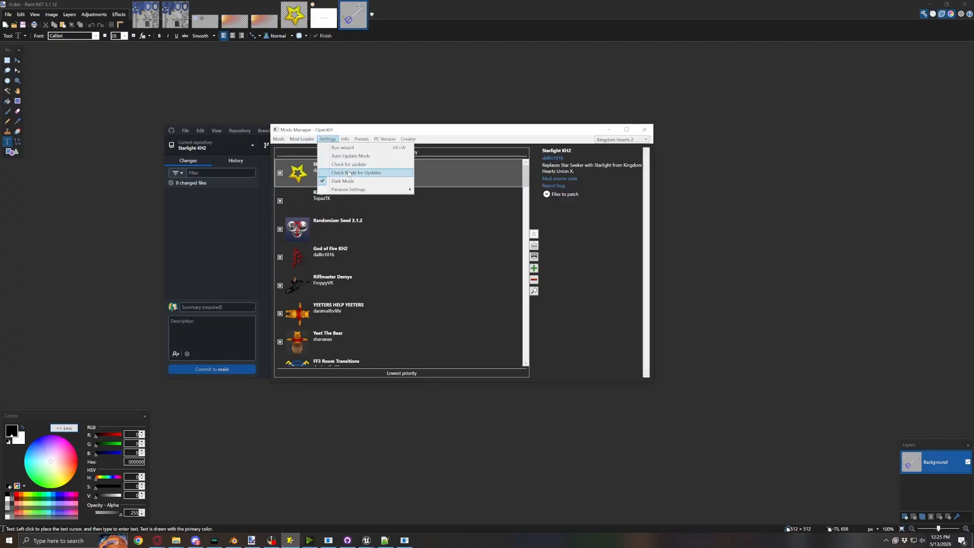
click(349, 173)
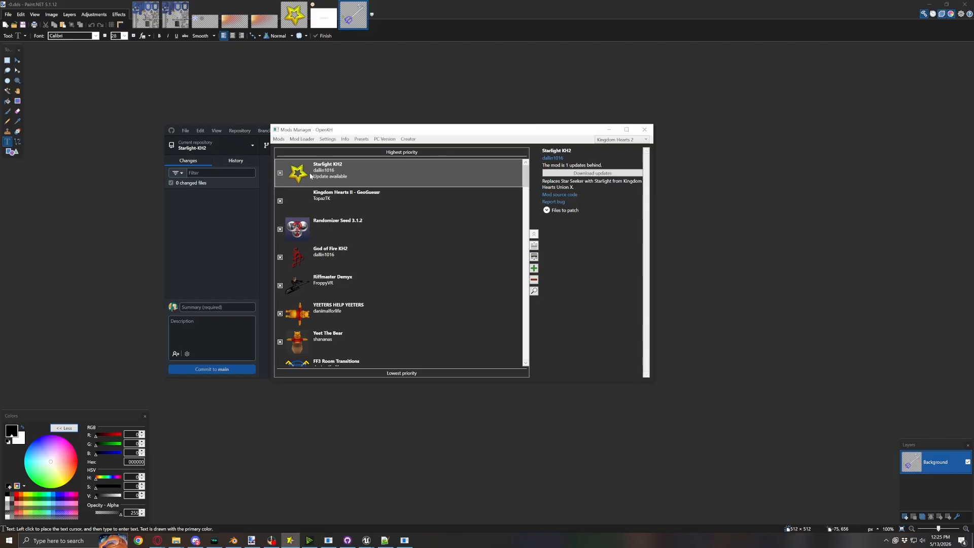
click(599, 175)
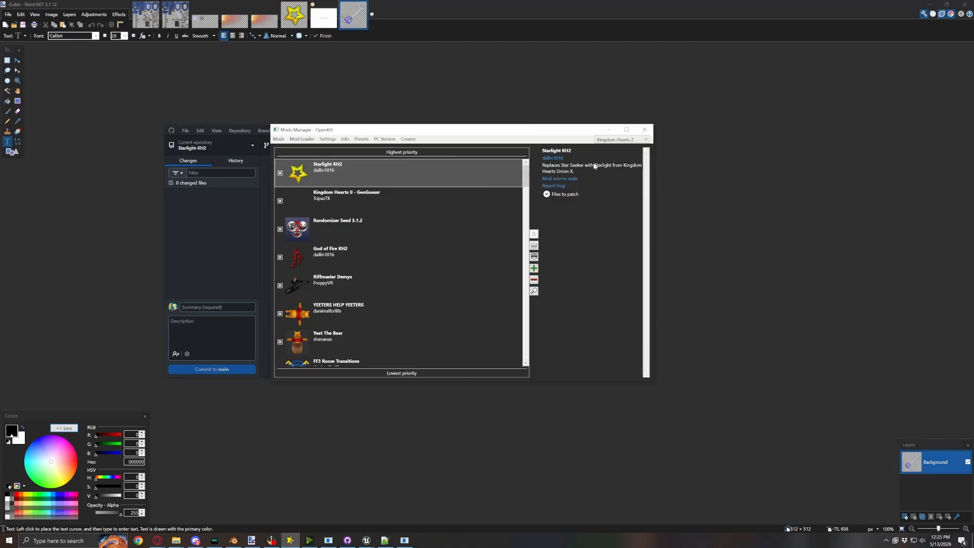
Build and run Kingdom Hearts II with the updated mod and load the Garden of Assemblage save in slot 85
click(302, 139)
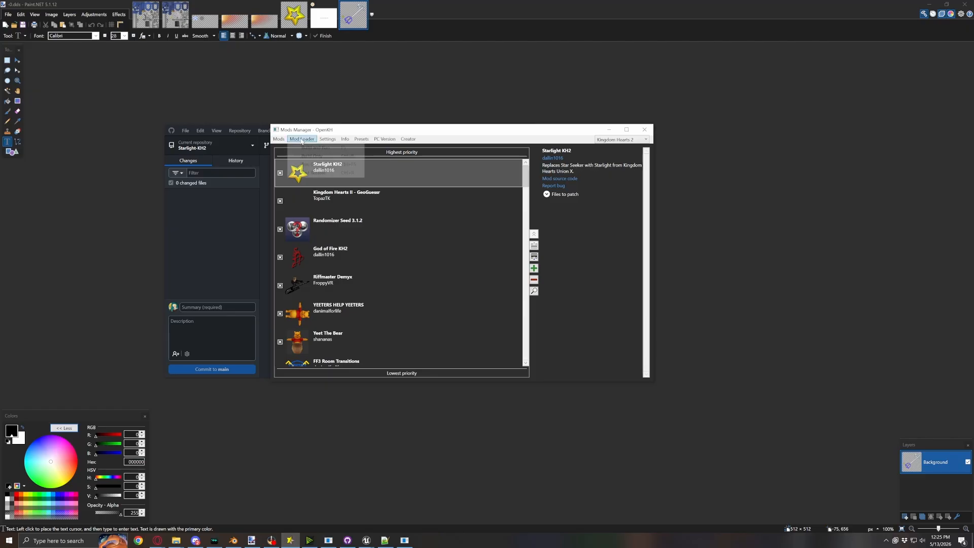
click(316, 148)
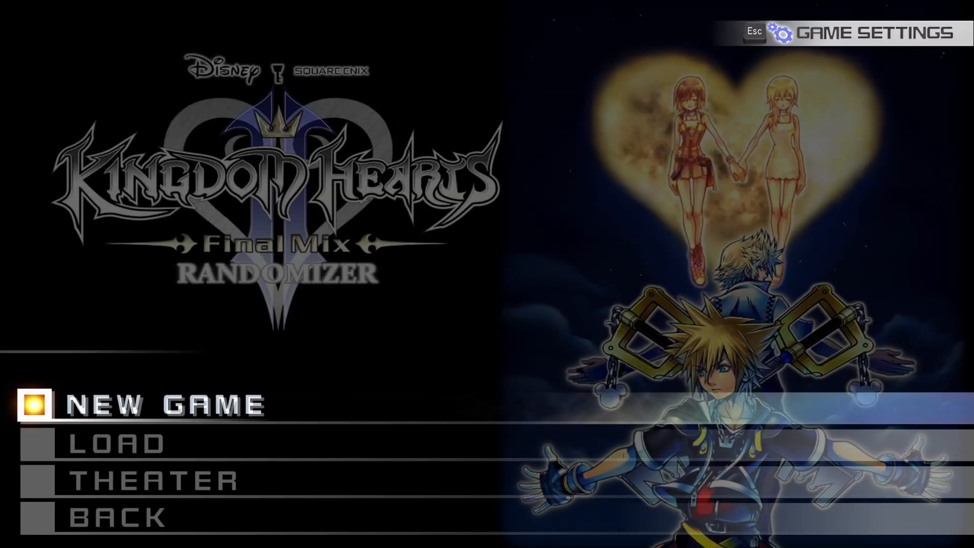
key(Down)
key(Return)
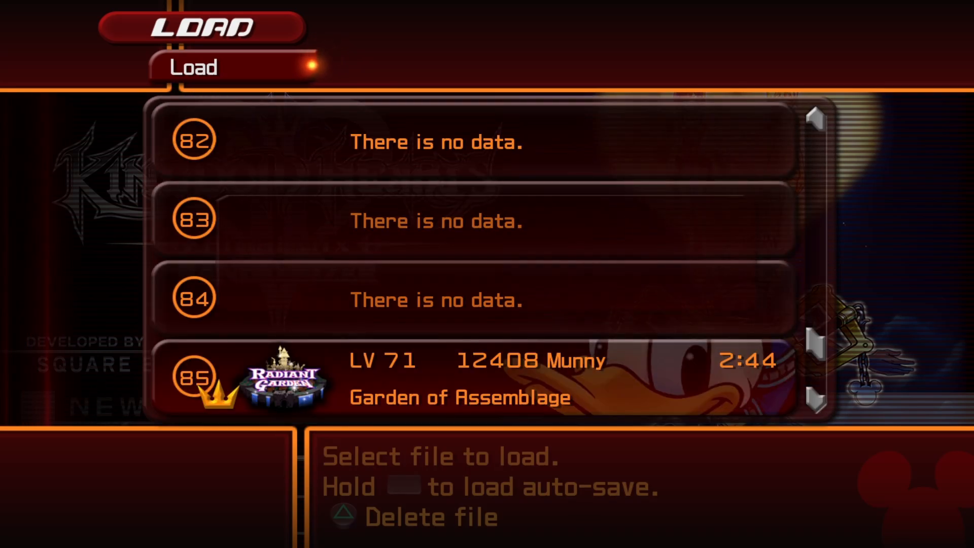
key(Return)
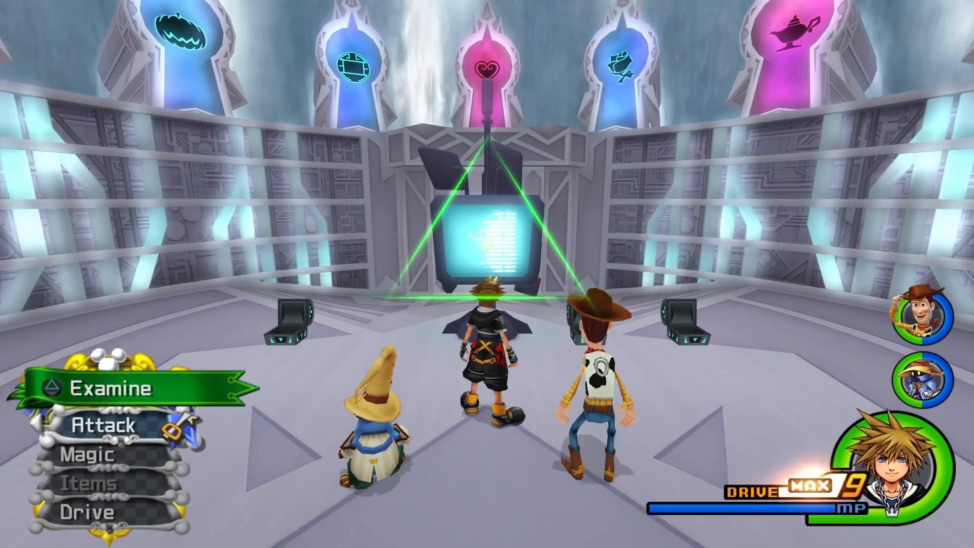
Equip the Starlight keyblade as Sora's main weapon through his item equipment and return to the game
key(Escape)
key(Return)
key(Return)
key(Return)
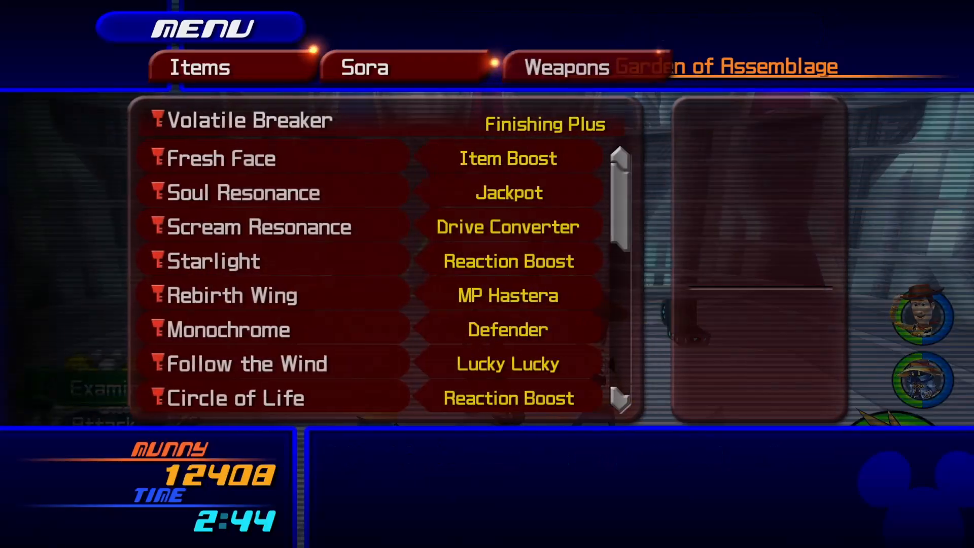
key(Return)
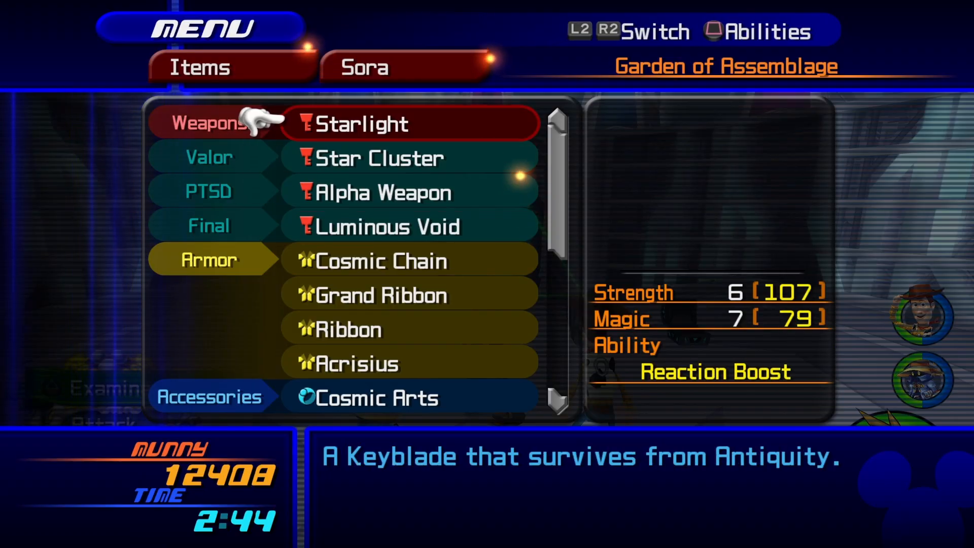
key(Return)
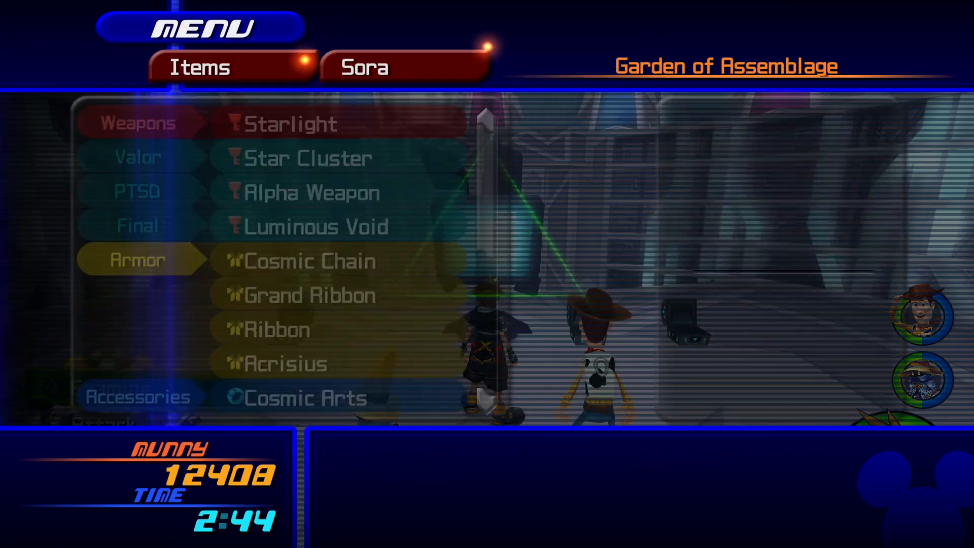
key(Escape)
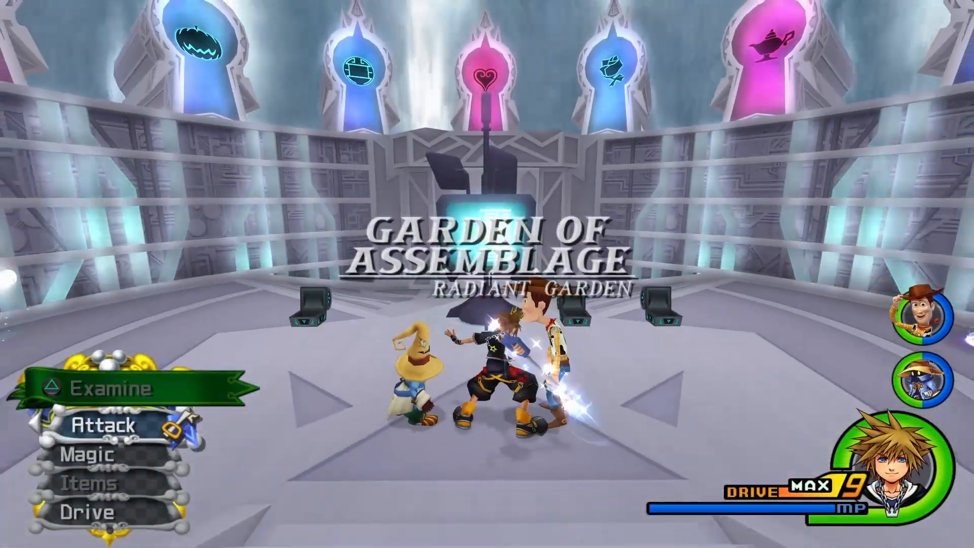